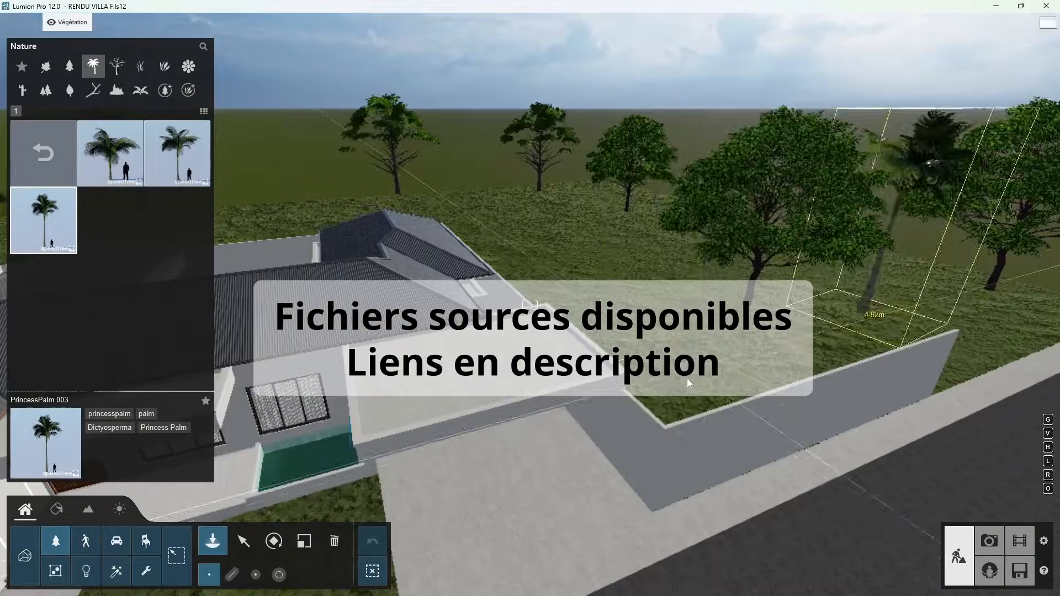
Step: Plant a PrincessPalm 003 behind the boundary wall beside the driveway and a PrincessPalm 001 near the villa's front pool
click(933, 365)
right_drag(663, 299, 442, 309)
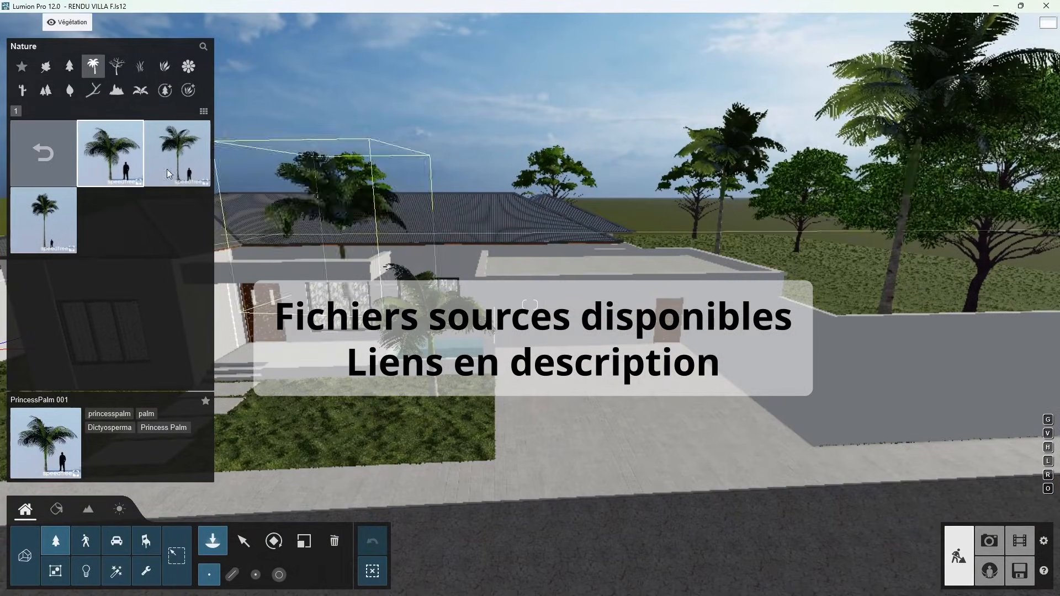
click(164, 90)
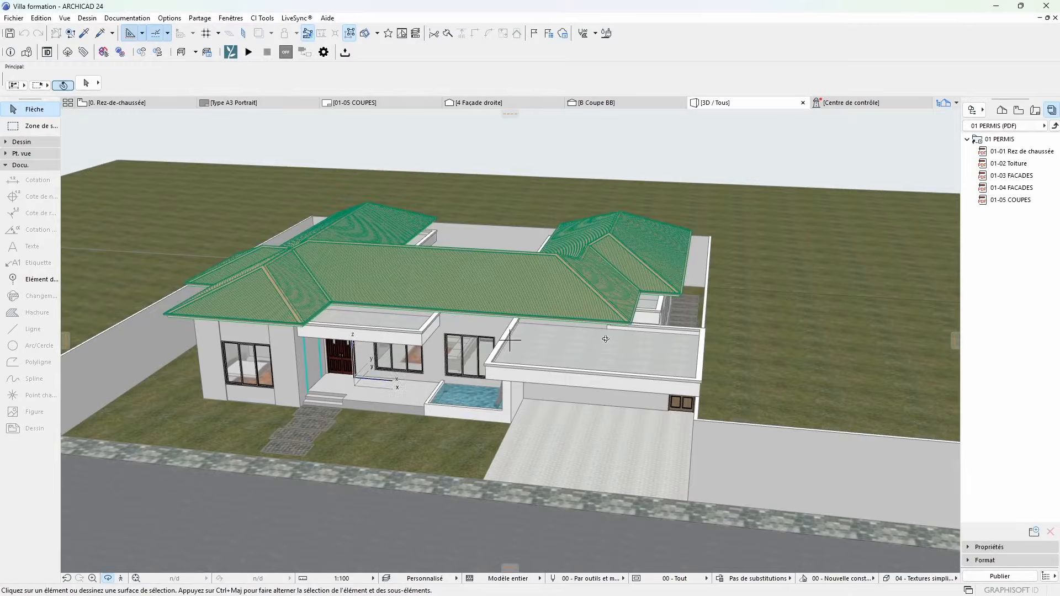
Step: Switch to ARCHICAD, view the villa's front in 3D, and open the Rez-de-chaussée plan at Chambre 1's front window
drag(530, 270, 527, 325)
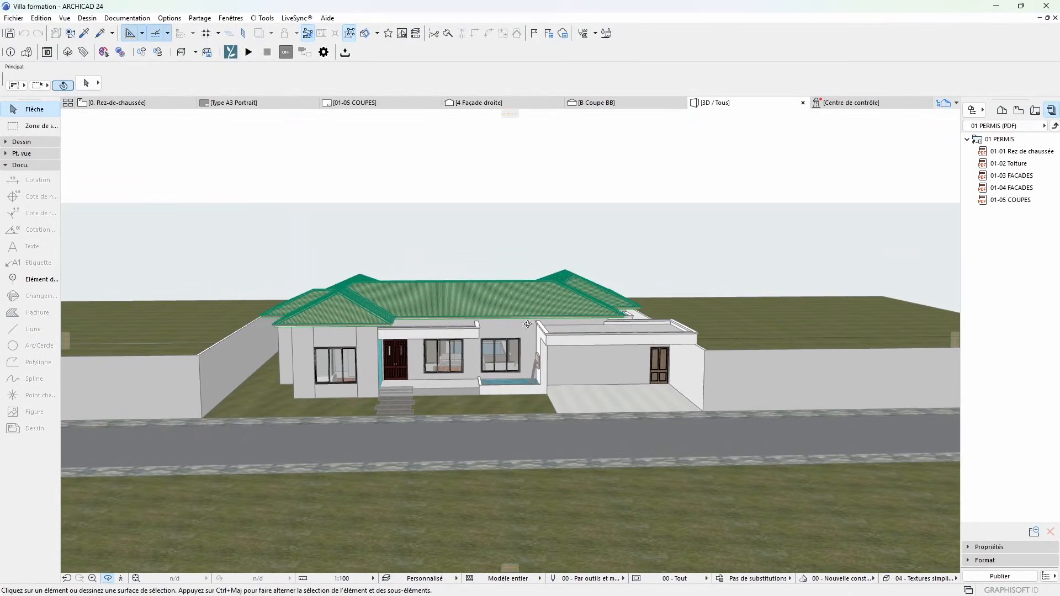
click(159, 102)
scroll(168, 109, up, 5)
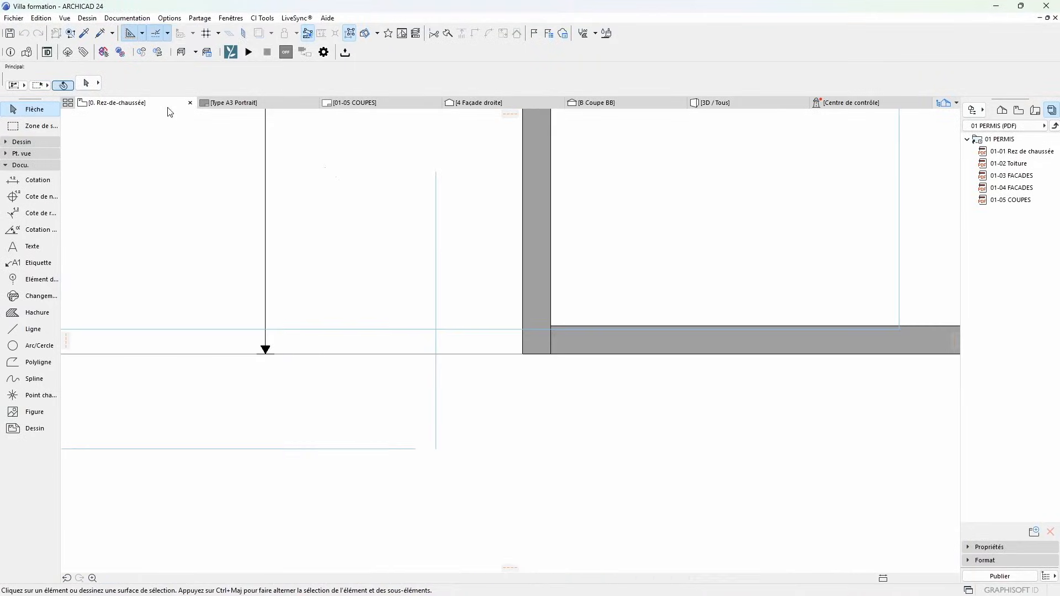
scroll(552, 421, down, 3)
scroll(552, 421, down, 3)
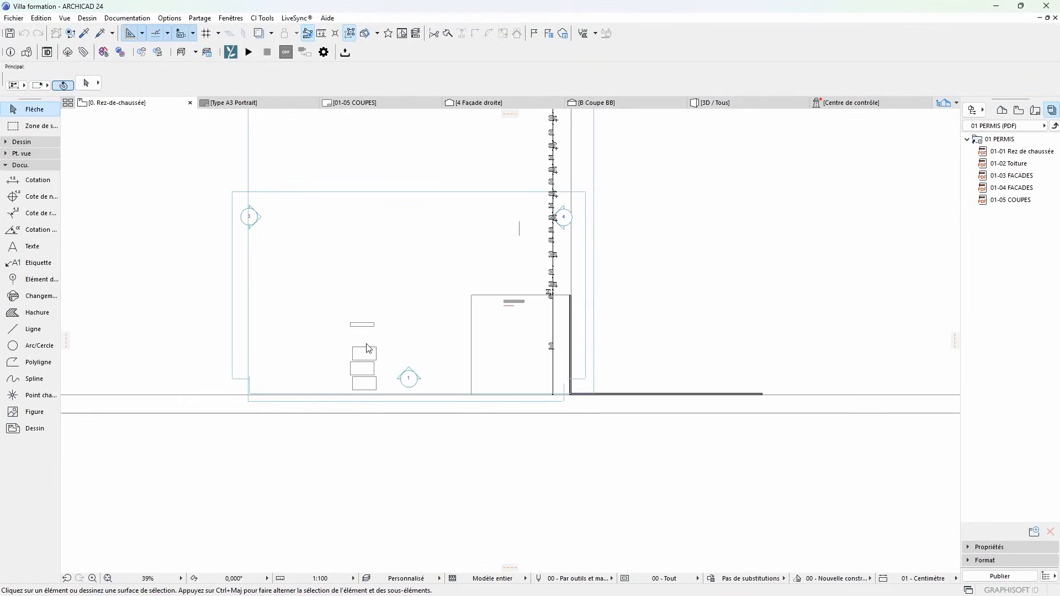
scroll(369, 348, up, 7)
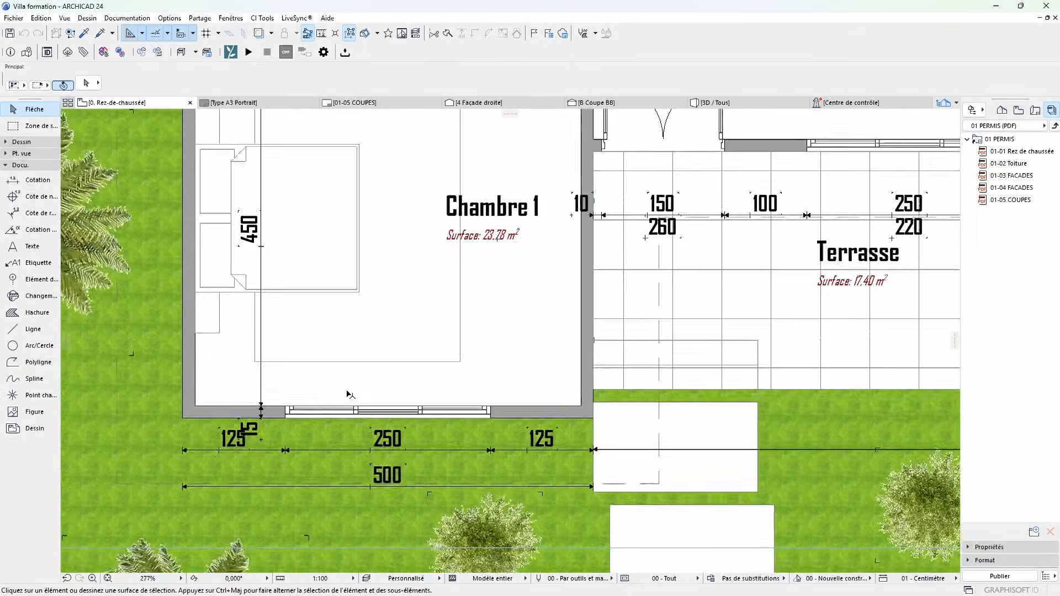
scroll(356, 386, down, 2)
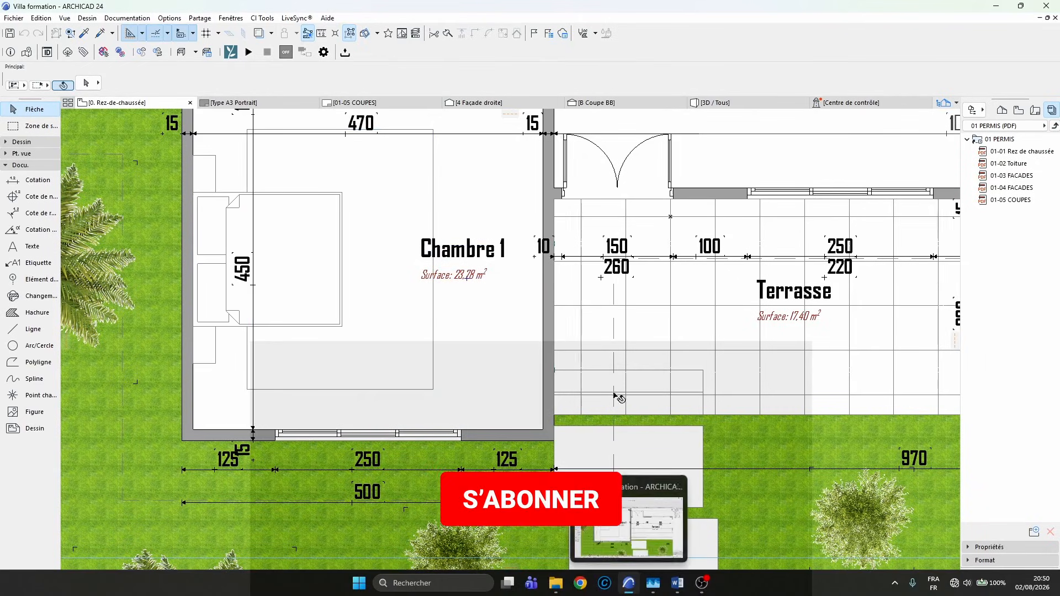
Step: Launch a second instance of ARCHICAD 24 to reach the sali project
key(super)
text(ARCHICAD 24)
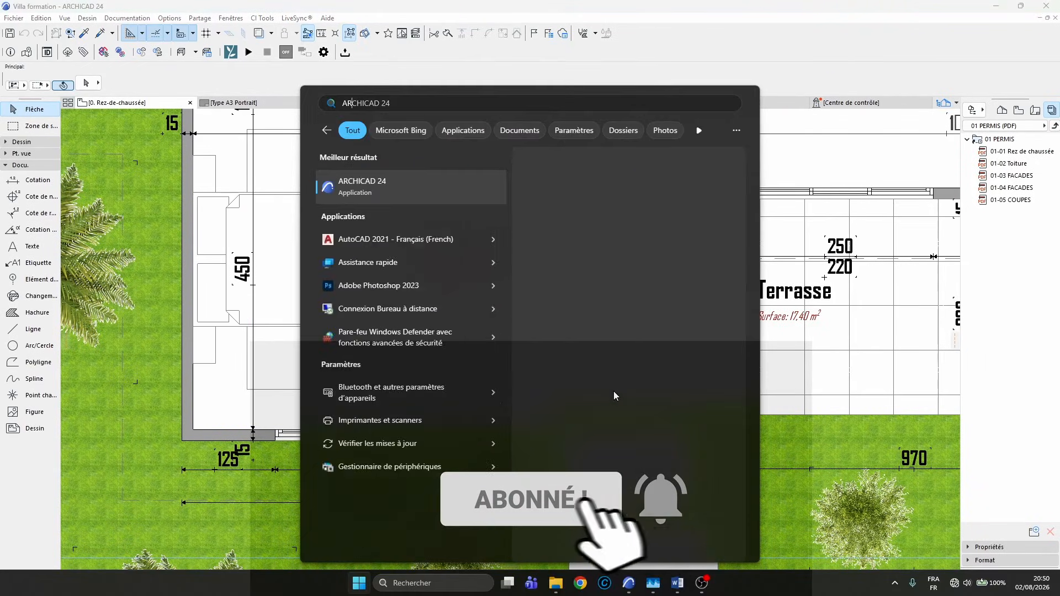
click(460, 187)
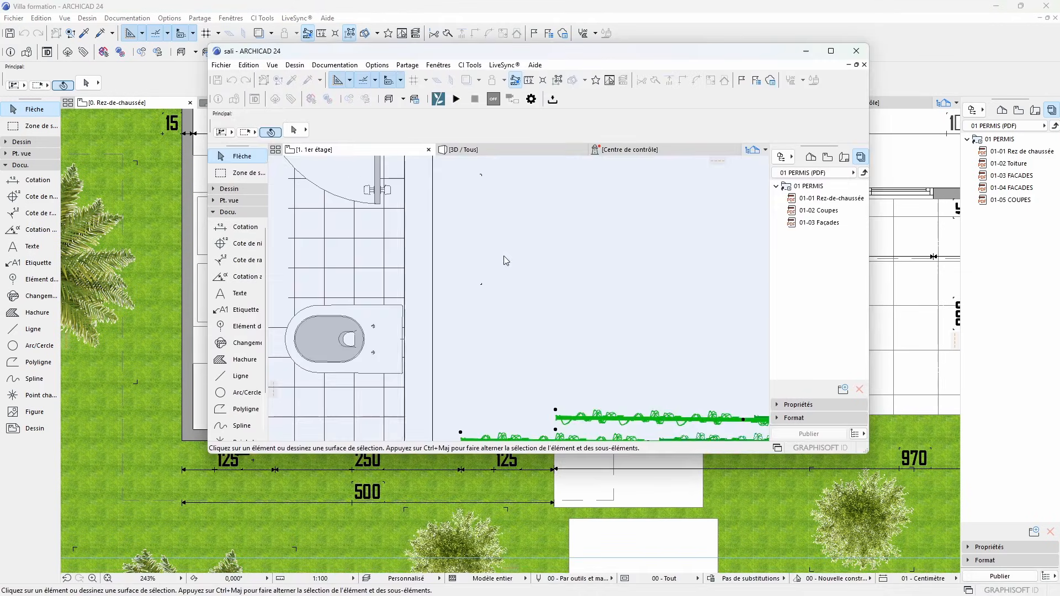
Step: Copy the two overlapping curtain objects inside the TERRASSE opening of the sali plan and return to the Villa formation project
scroll(441, 285, up, 5)
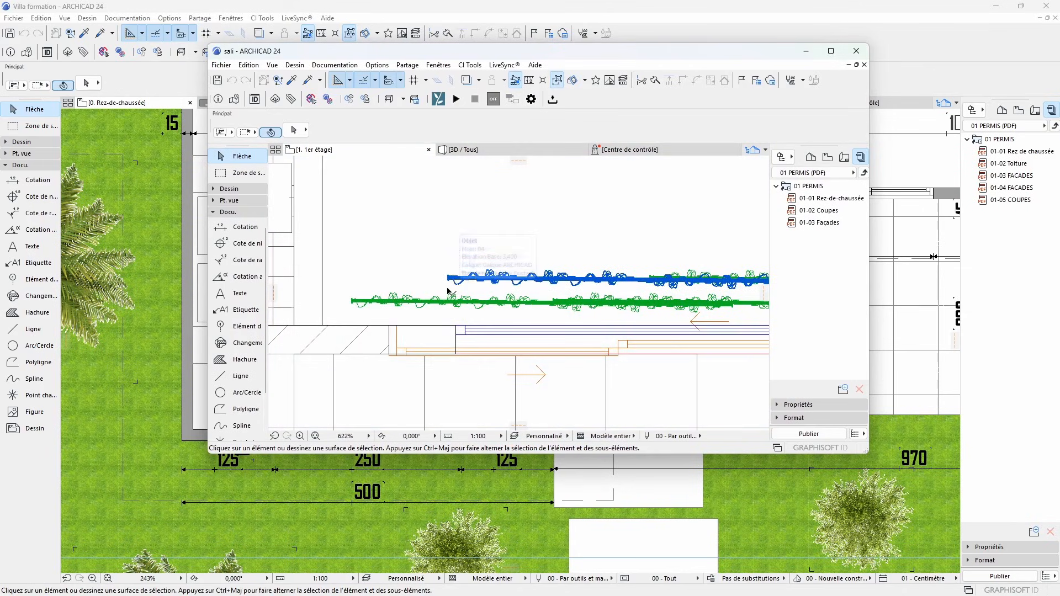
click(452, 284)
shift+click(356, 304)
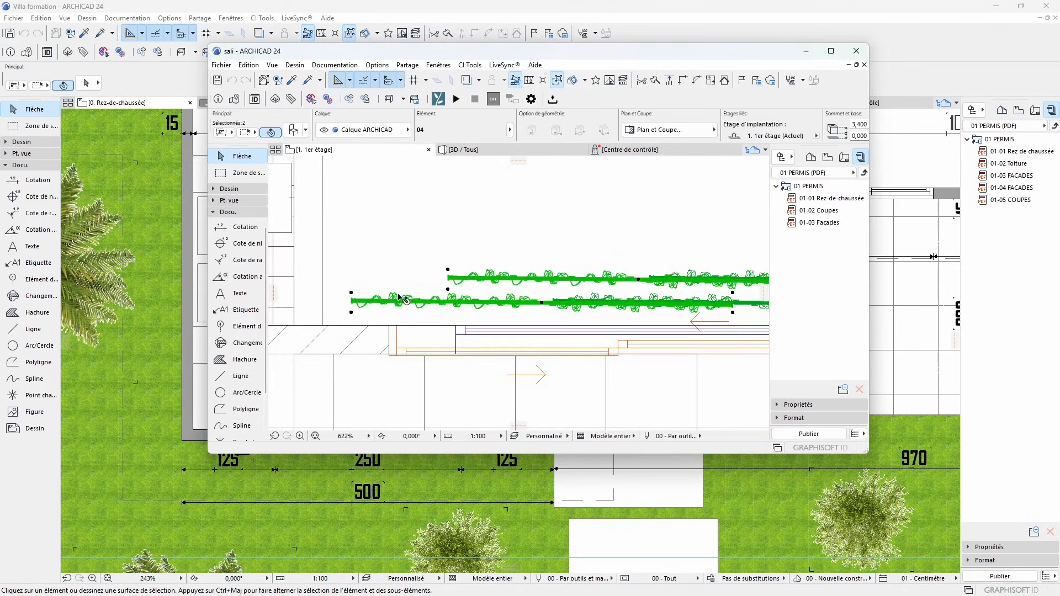
scroll(566, 307, down, 2)
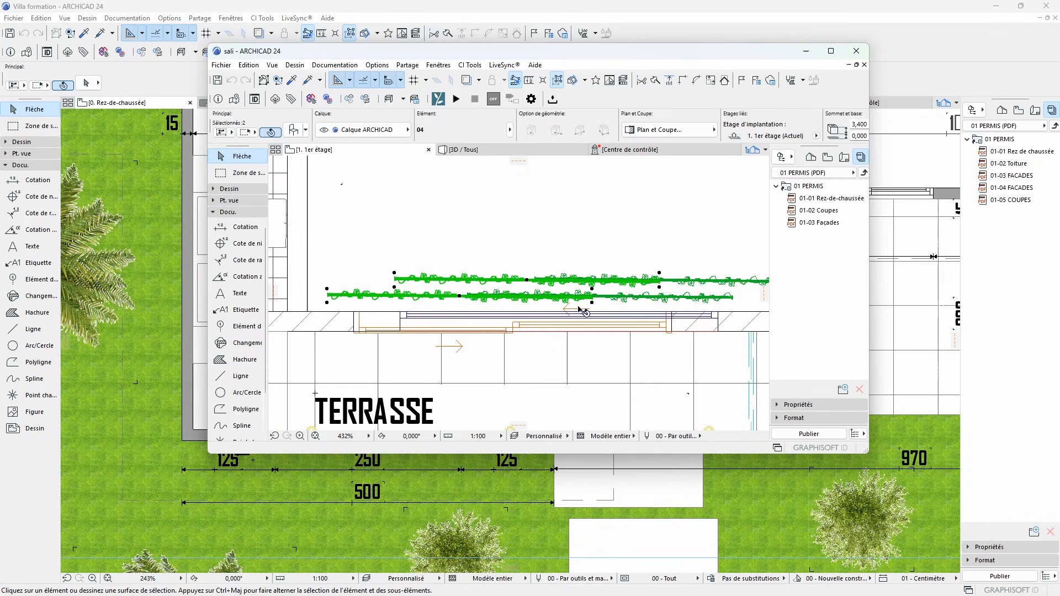
click(806, 51)
Step: Paste the two curtains at the centre of the current view and move them just inside Chambre 1's front window
scroll(280, 358, down, 1)
scroll(281, 362, up, 3)
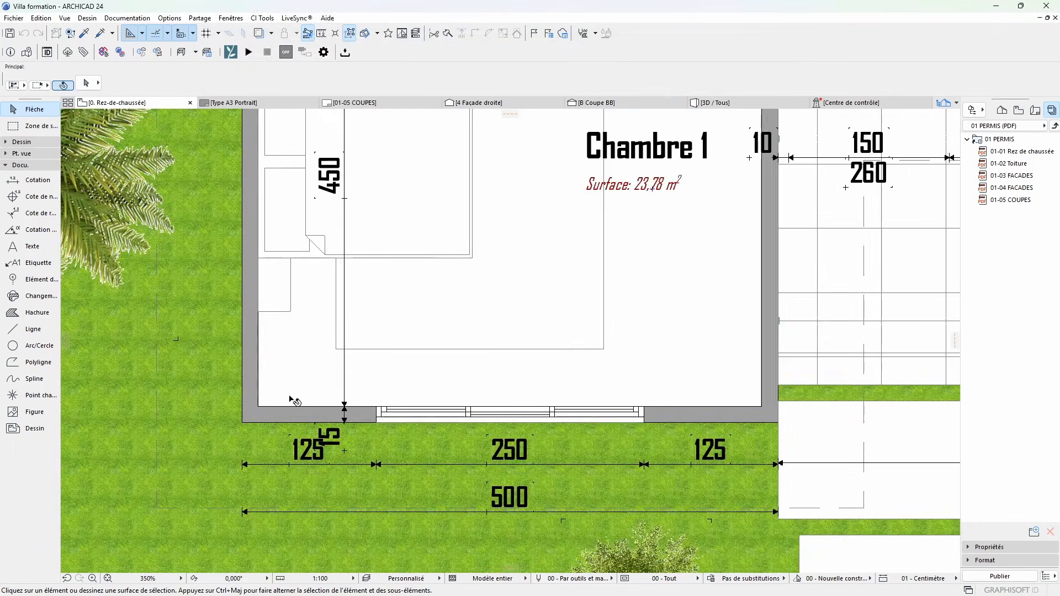
key(ctrl+v)
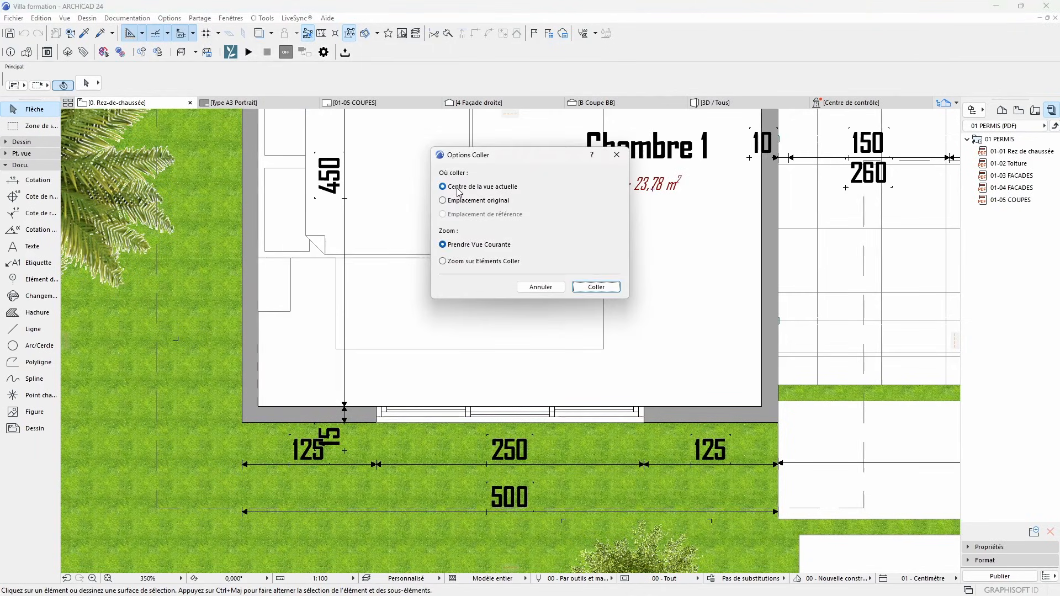
click(594, 290)
drag(504, 345, 462, 393)
click(511, 371)
Step: Duplicate the curtain nearest the window horizontally so the two overlap and span Chambre 1's window opening
scroll(597, 407, up, 2)
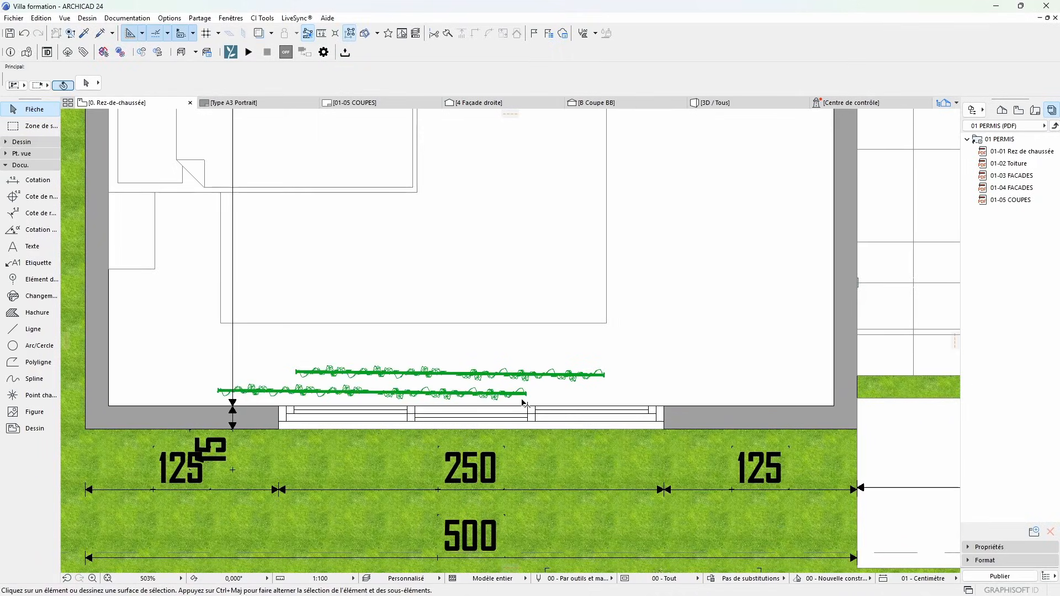
click(524, 393)
key(ctrl+alt+d)
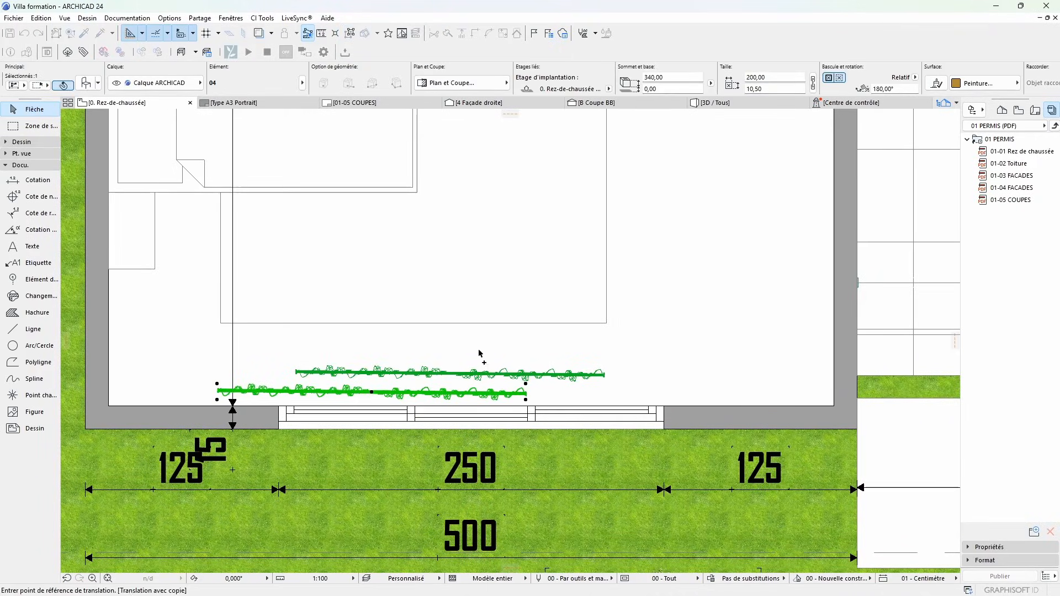
click(468, 350)
click(689, 350)
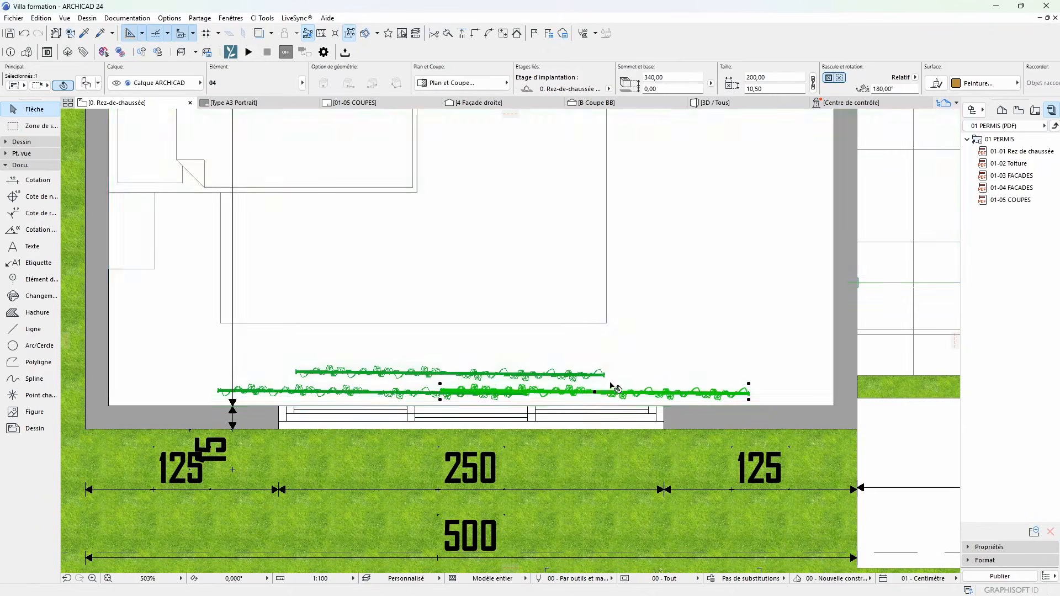
Step: Place multiple copies of the three Chambre 1 curtains inside Séjour's two front windows, facing the terrace and the small pool
shift+click(414, 373)
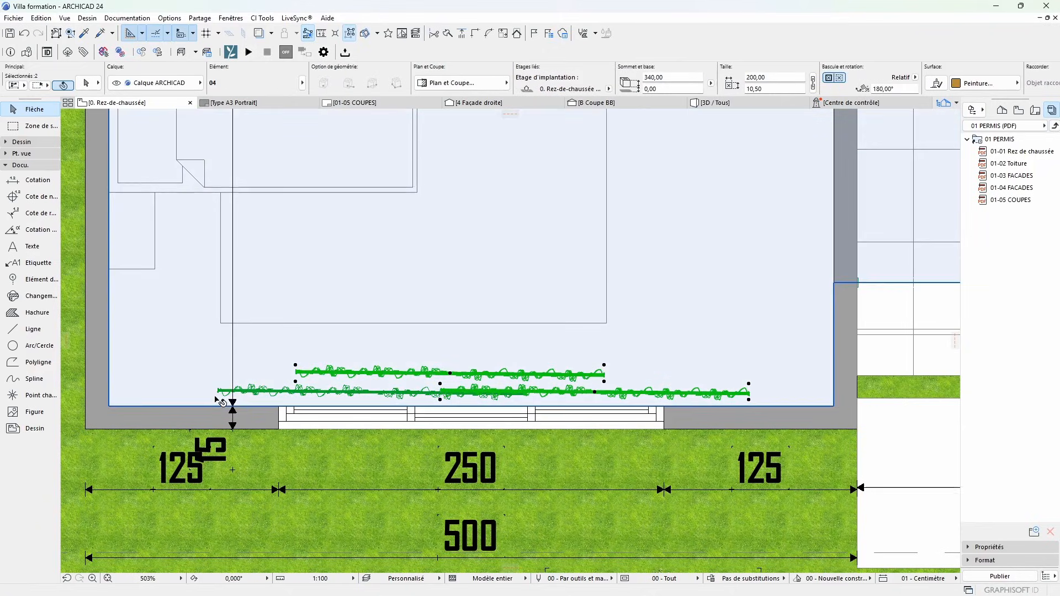
scroll(296, 392, down, 2)
key(ctrl+d)
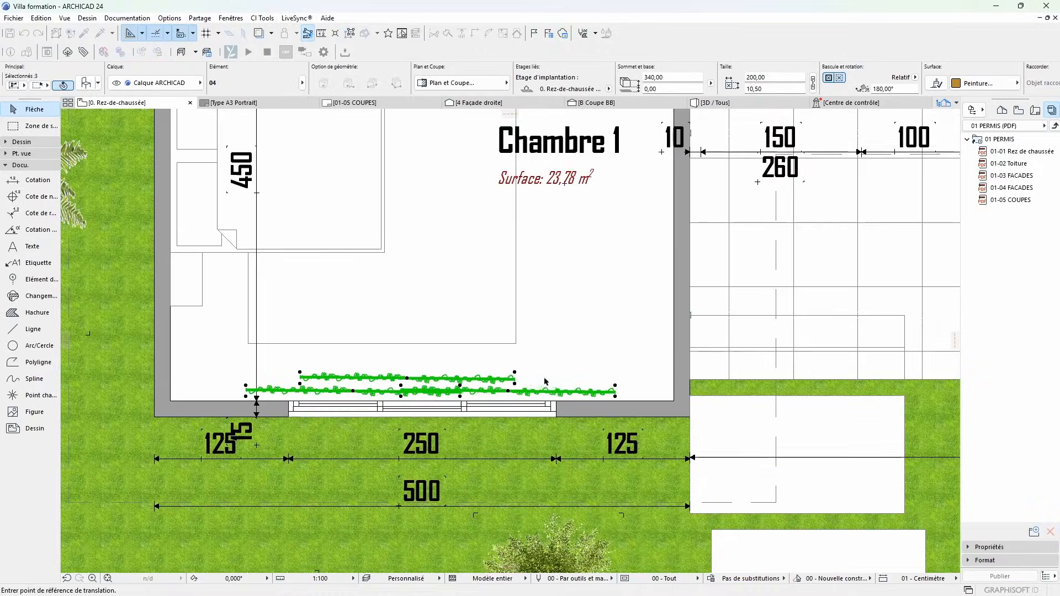
click(440, 392)
scroll(387, 364, down, 3)
scroll(710, 237, up, 5)
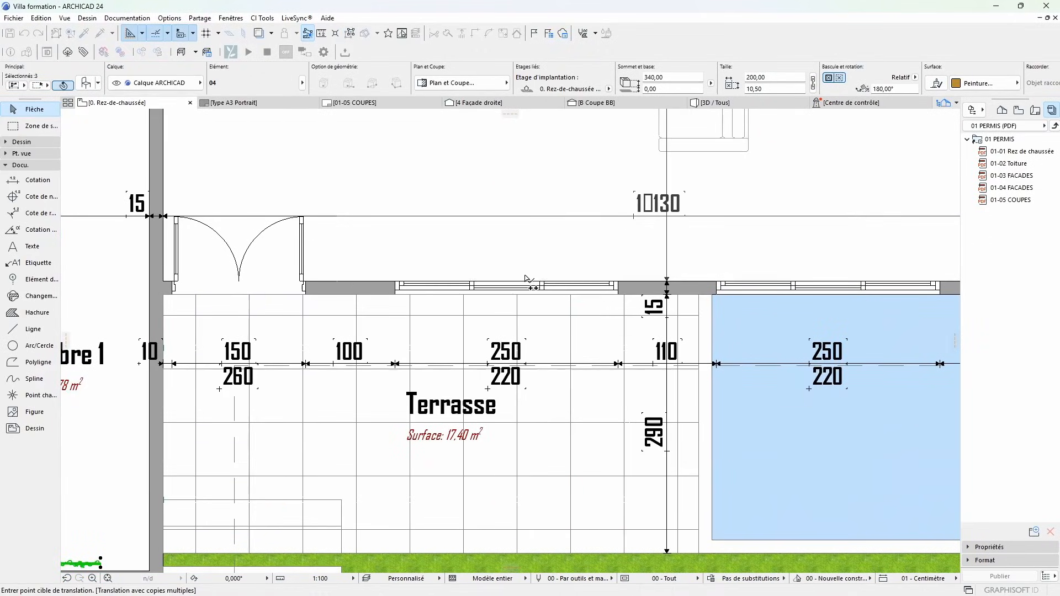
click(523, 274)
scroll(492, 277, down, 3)
scroll(745, 250, up, 3)
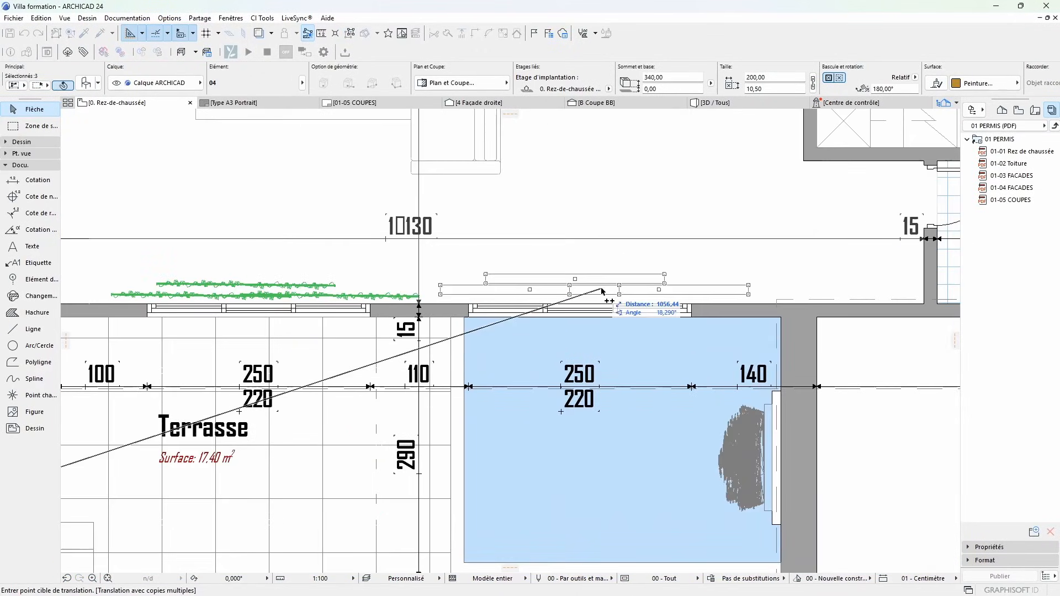
Step: Place further copies of the curtain set inside Séjour's two rear windows facing the Piscine deck
scroll(513, 309, down, 5)
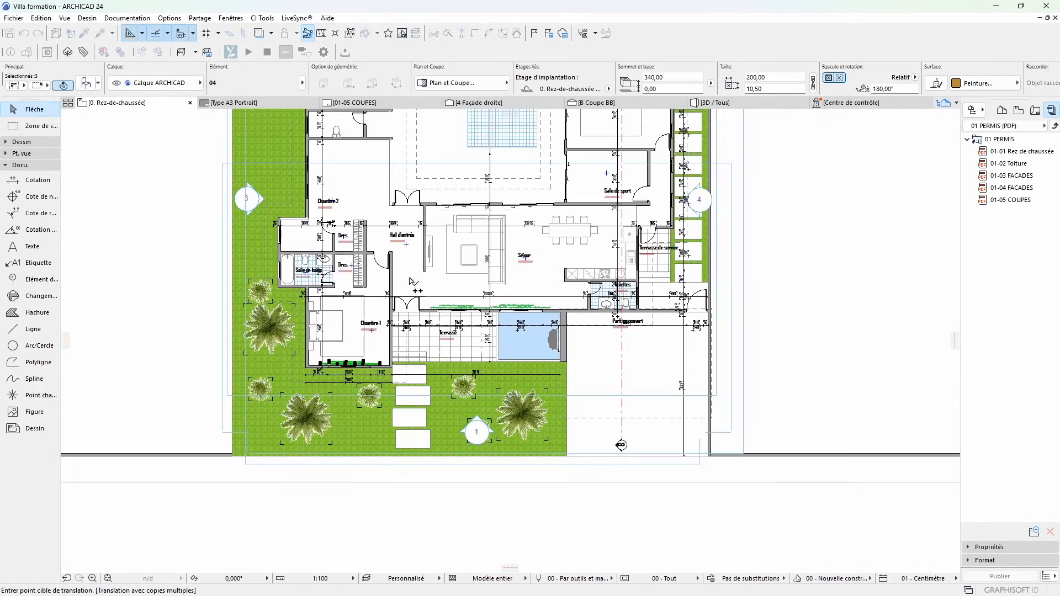
middle_drag(349, 165, 358, 297)
scroll(359, 298, up, 1)
scroll(467, 243, down, 2)
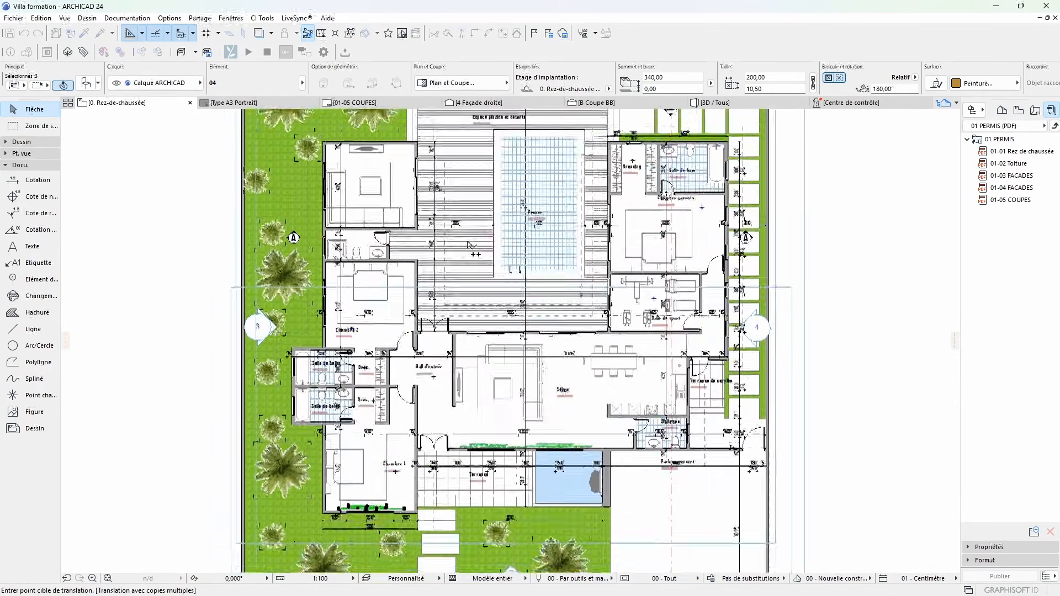
scroll(497, 325, up, 5)
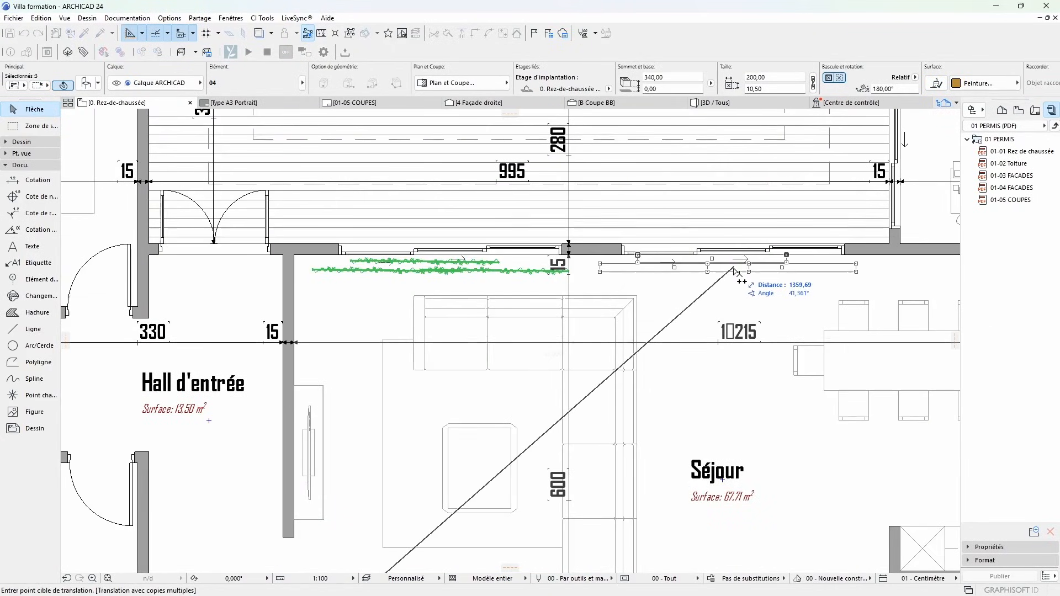
scroll(500, 315, down, 1)
Step: Place a copy of the curtain set in Chambre parents near the poolside opening and finish the multiple copy
scroll(504, 319, down, 4)
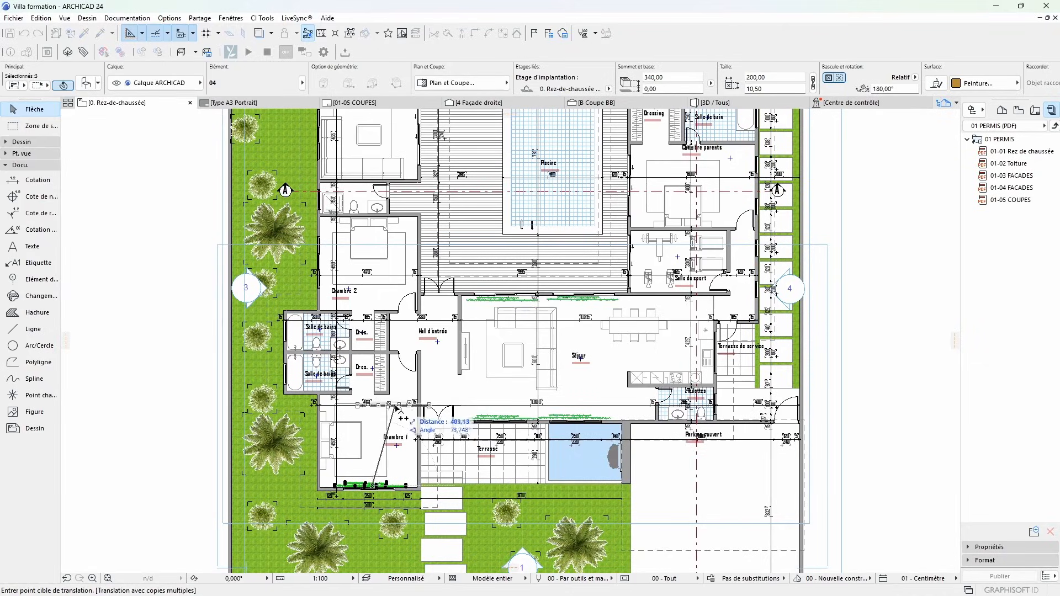
scroll(486, 354, down, 2)
scroll(552, 332, up, 5)
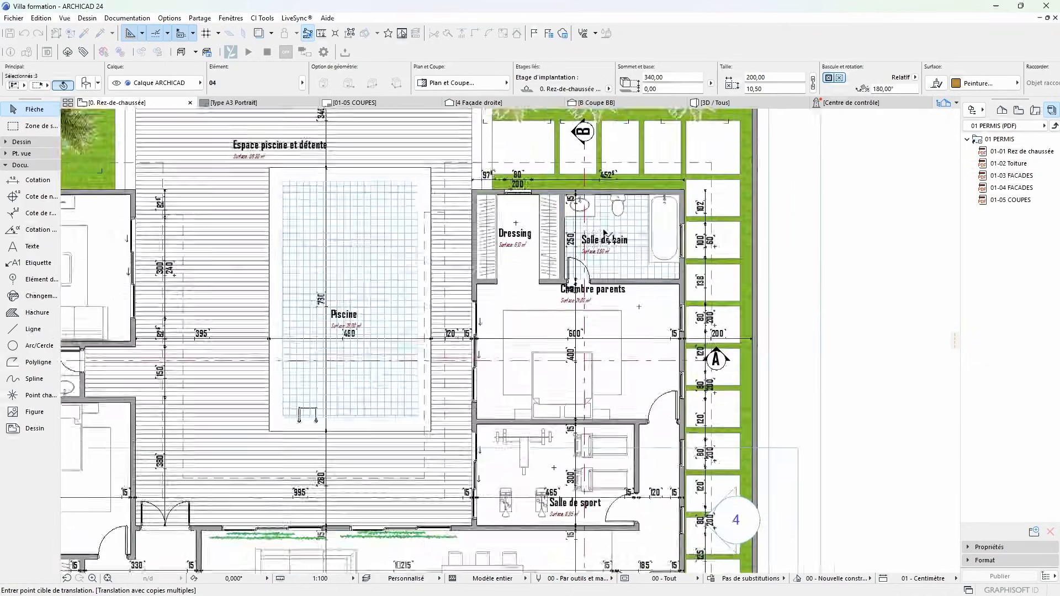
scroll(536, 371, up, 2)
double_click(541, 313)
scroll(552, 323, up, 5)
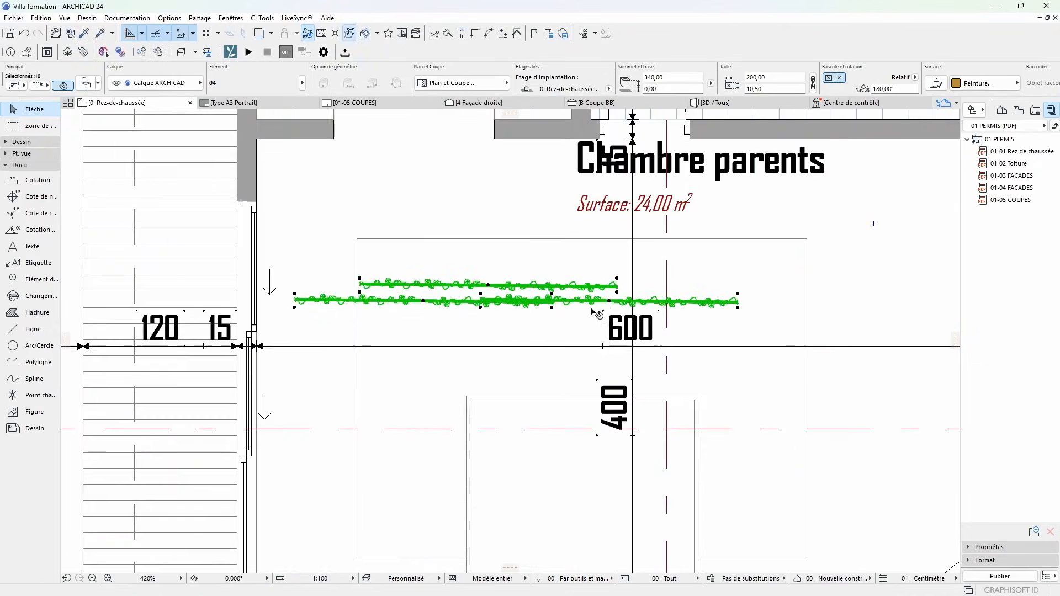
Step: Rotate the three curtains in Chambre parents by 90° so they run parallel to the poolside wall
key(Escape)
click(618, 286)
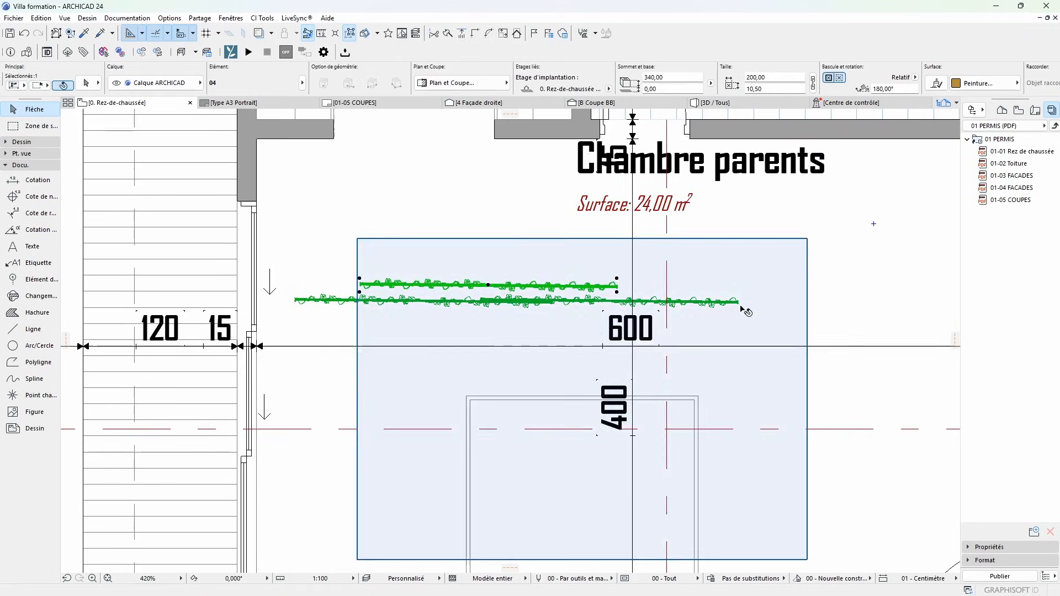
shift+click(738, 303)
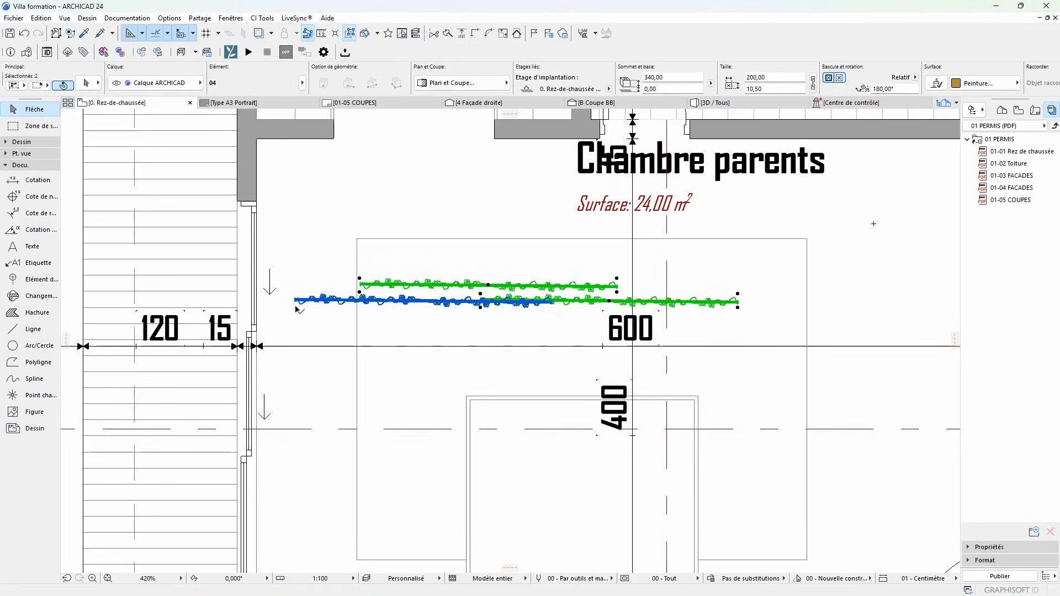
key(ctrl+e)
click(322, 324)
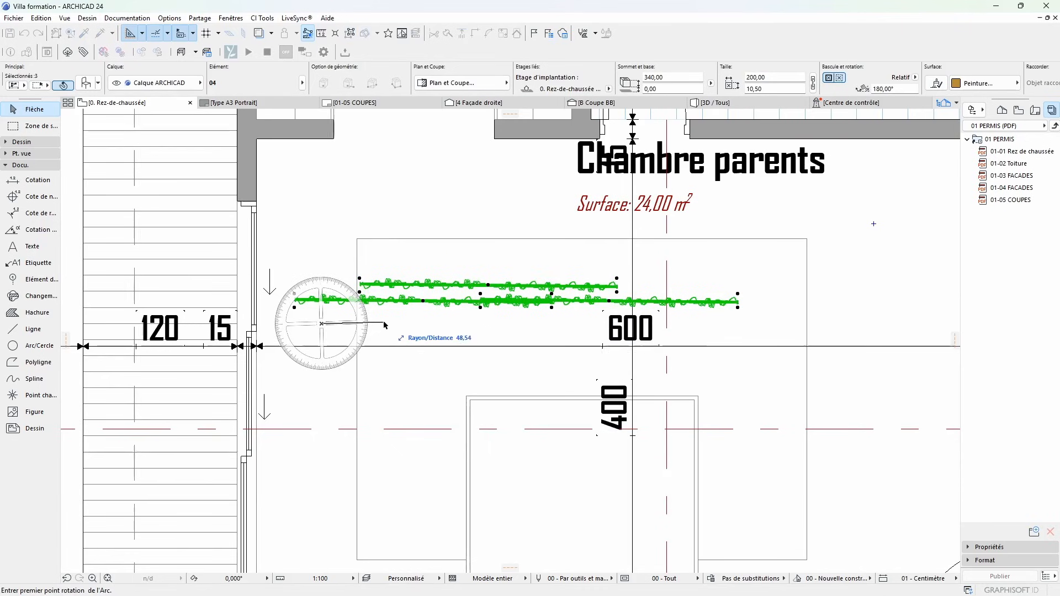
click(323, 416)
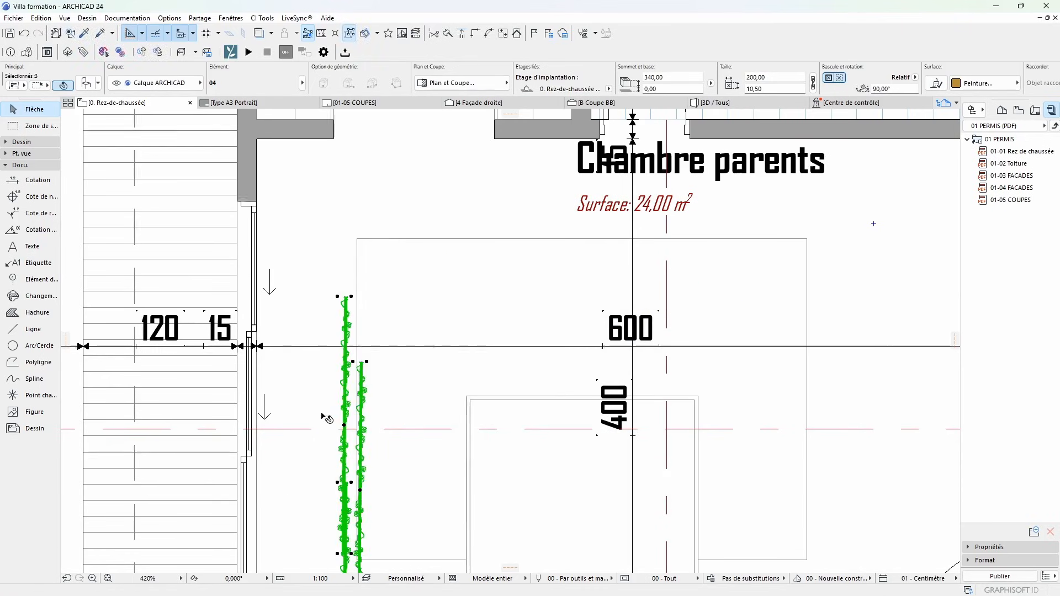
Step: Move the rotated curtain set against the inside of Chambre parents' poolside sliding window
key(ctrl+d)
click(349, 398)
click(277, 279)
scroll(436, 253, down, 5)
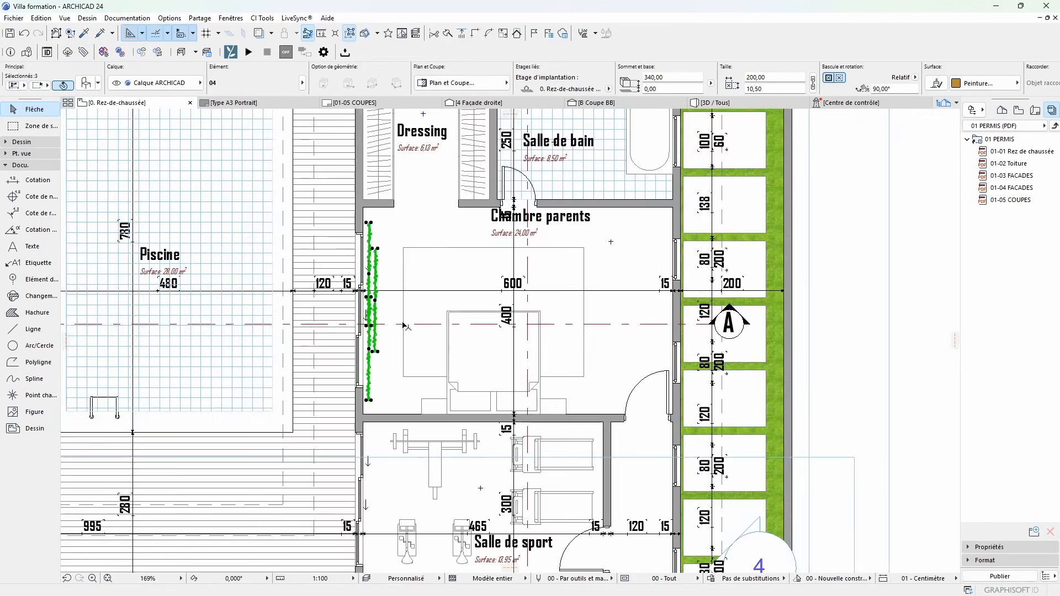
Step: Copy the vertical curtain set straight down to the poolside window of Salle de sport
key(ctrl+d)
scroll(394, 302, down, 3)
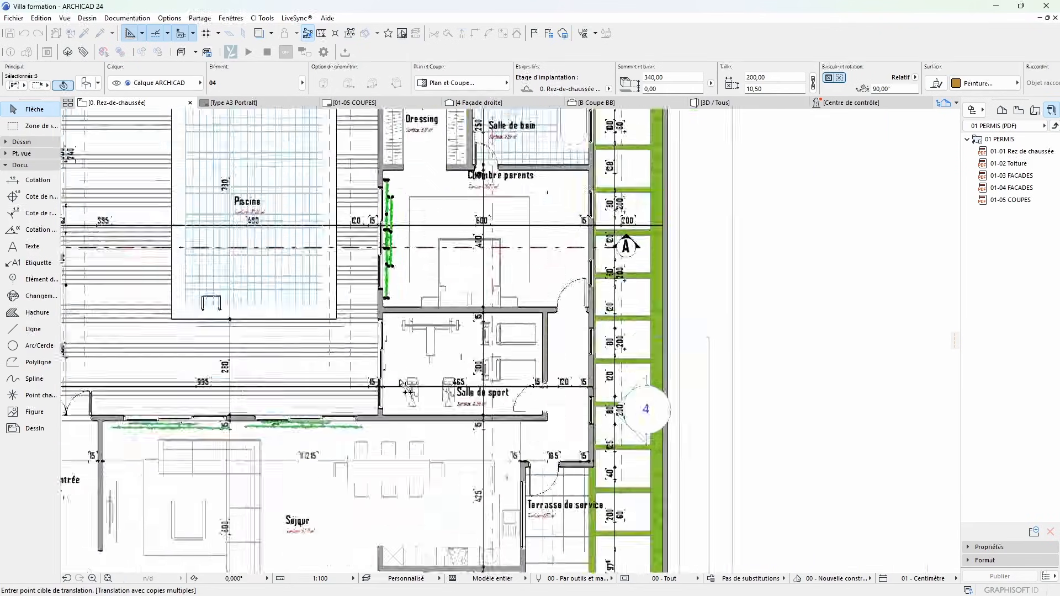
scroll(394, 353, up, 4)
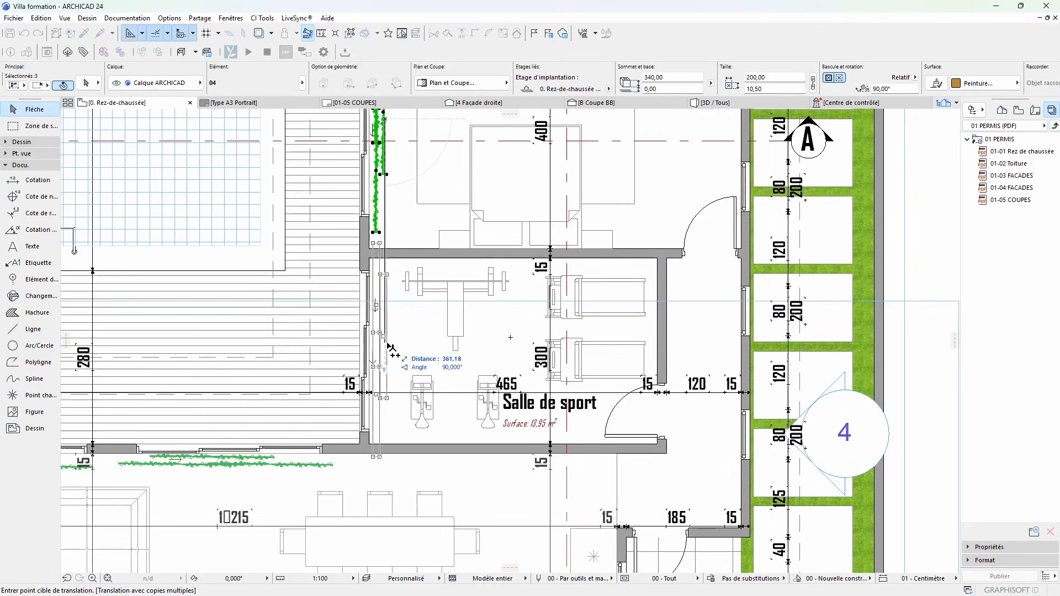
scroll(496, 310, down, 4)
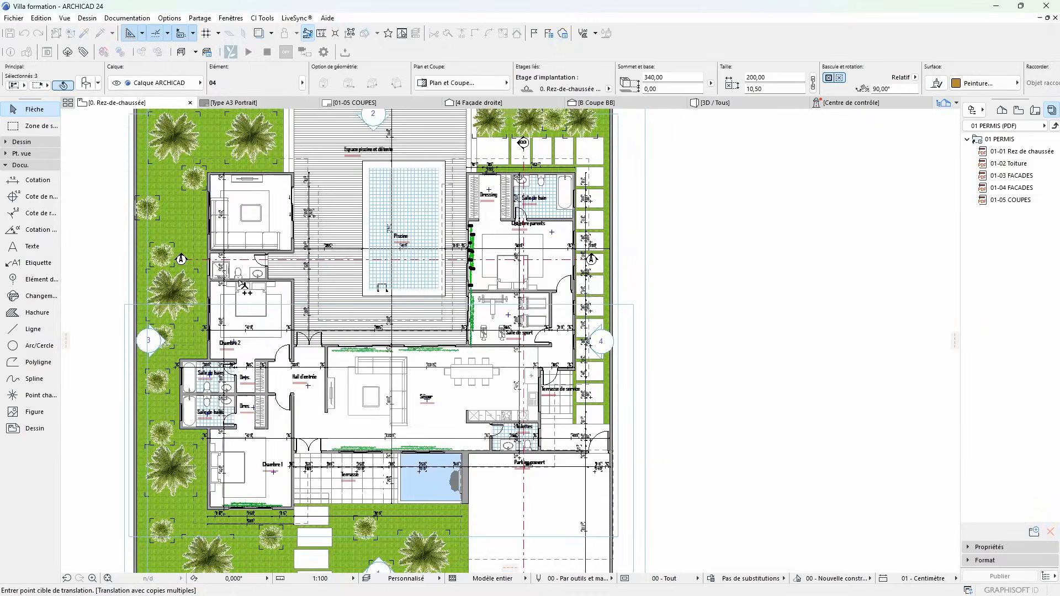
Step: Copy the vertical curtain set to the lounge's poolside window and Chambre 2's garden-side window, finishing the multiple copy
scroll(244, 285, up, 5)
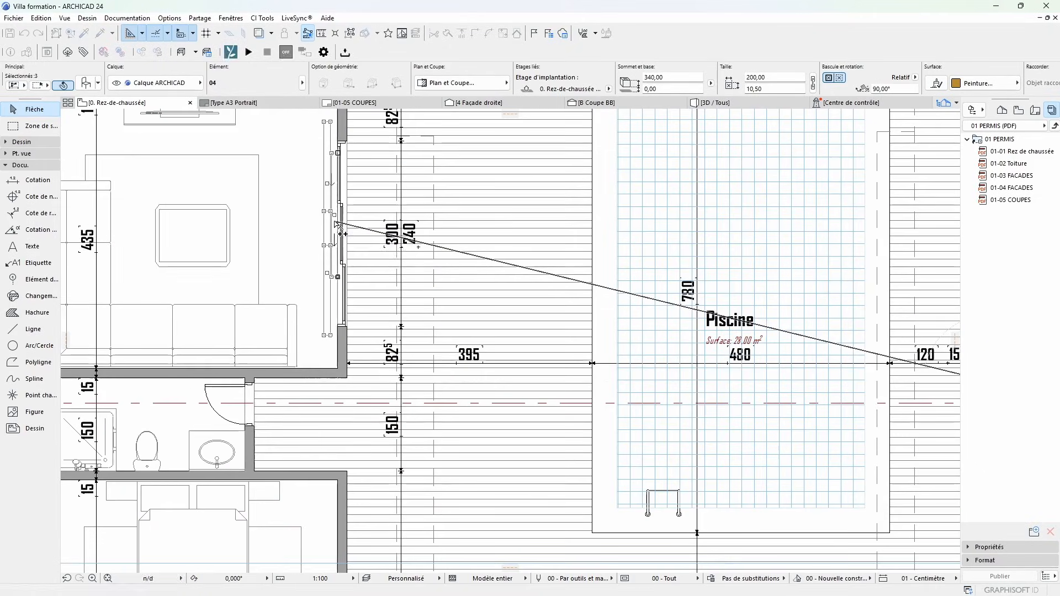
scroll(339, 224, down, 4)
scroll(293, 342, up, 4)
scroll(339, 259, down, 1)
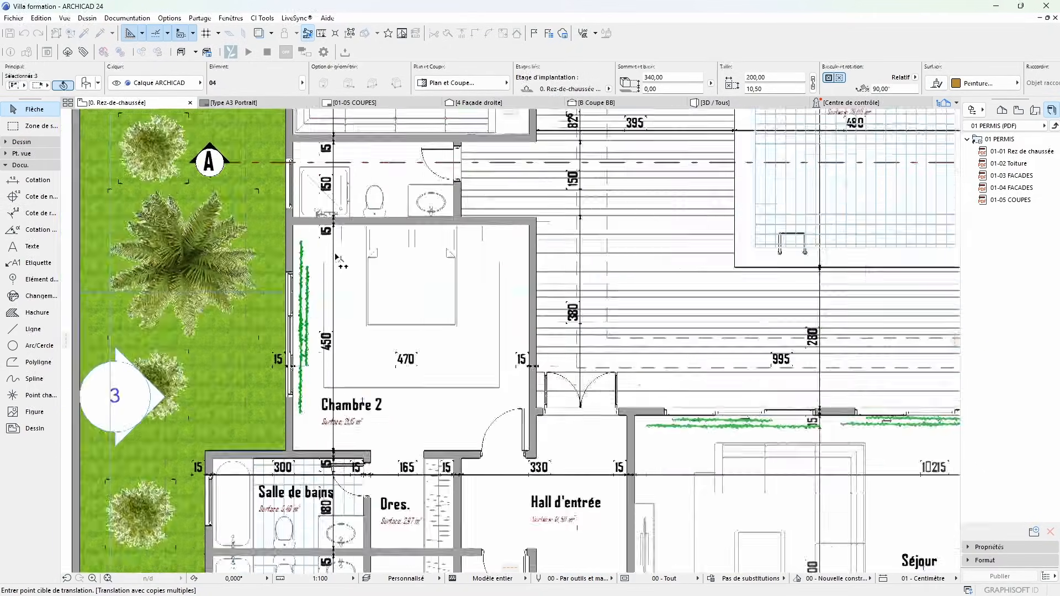
scroll(339, 259, down, 3)
scroll(508, 358, up, 3)
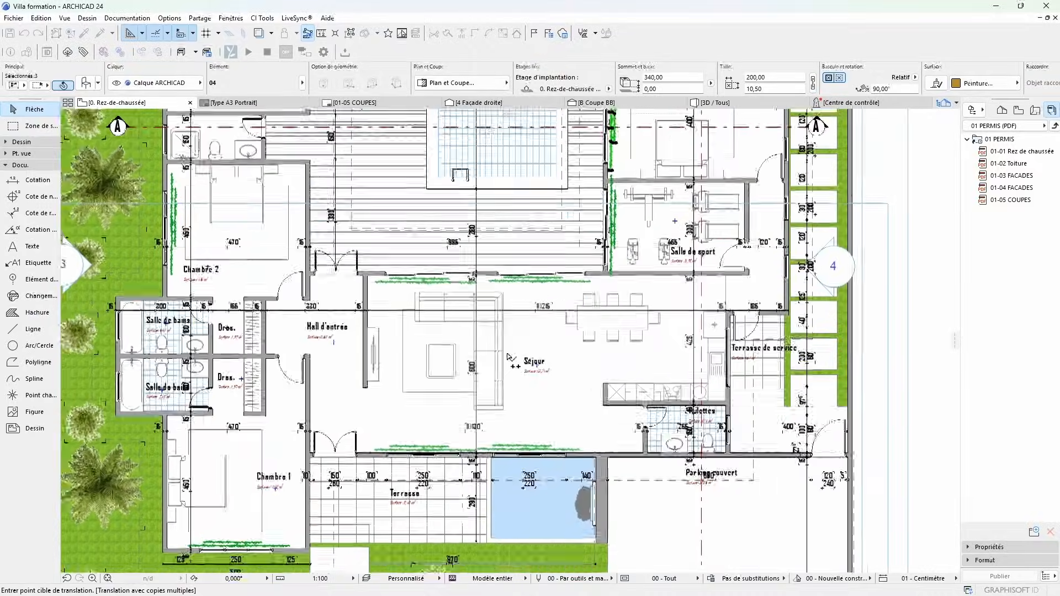
scroll(508, 358, down, 3)
key(Escape)
key(Escape)
Step: Inspect the villa in the 3D view, checking the curtains through the facade windows from several angles
click(718, 105)
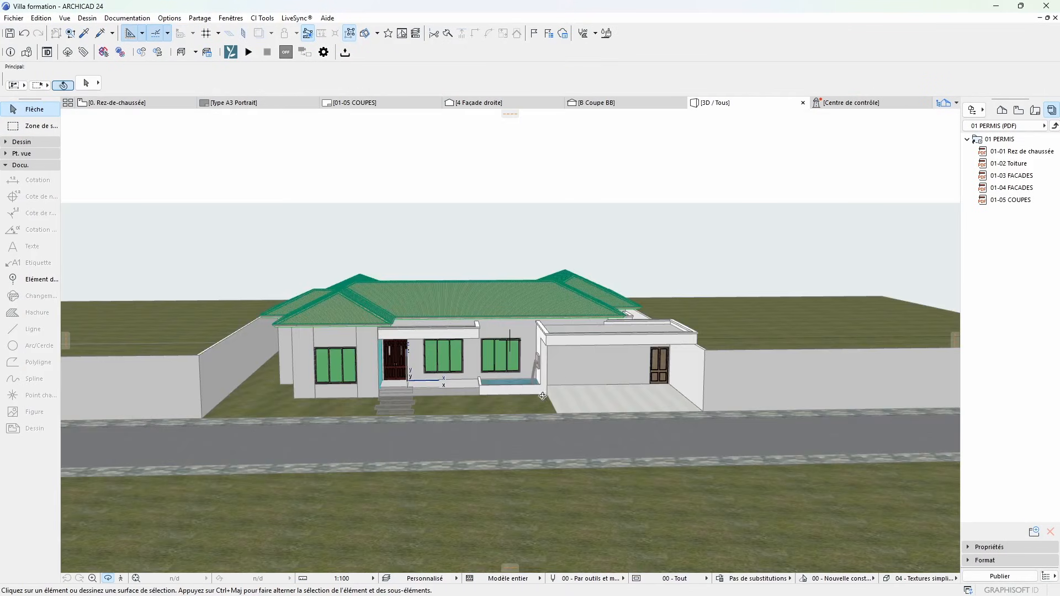
shift+middle_drag(542, 396, 543, 361)
scroll(359, 358, up, 4)
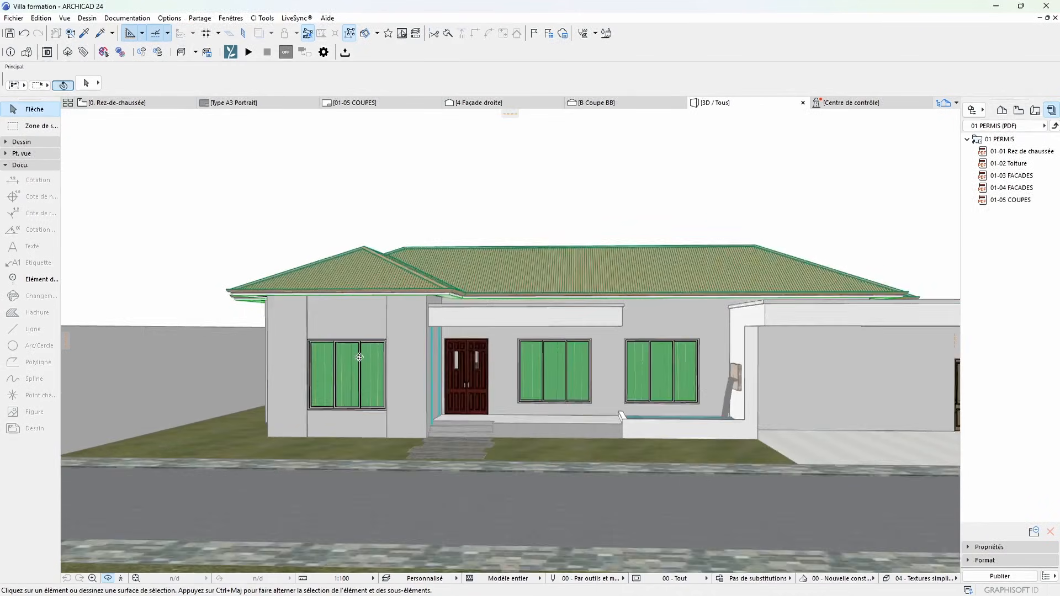
scroll(360, 358, up, 6)
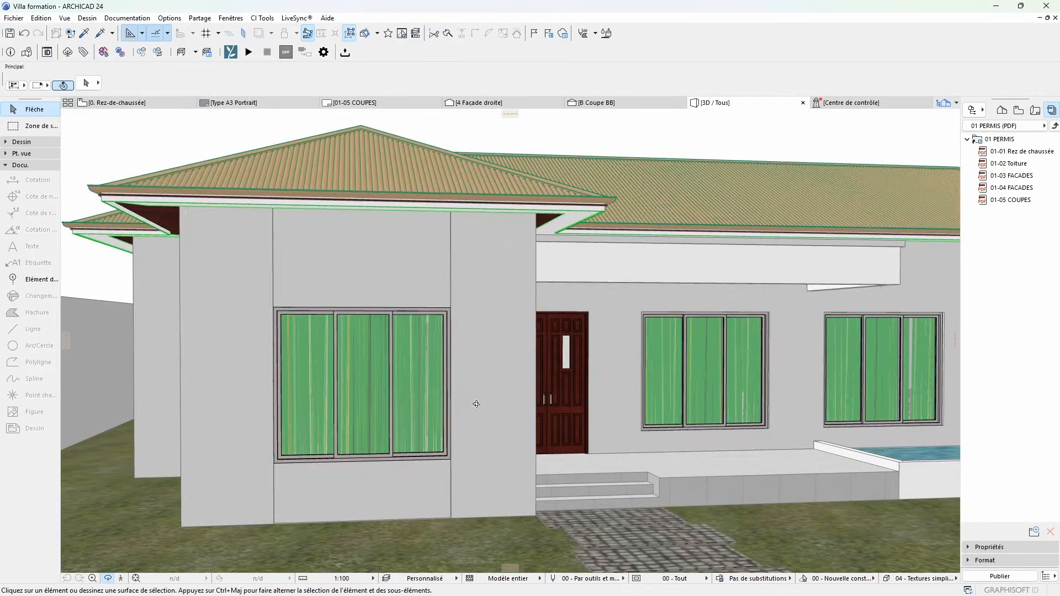
scroll(476, 404, down, 10)
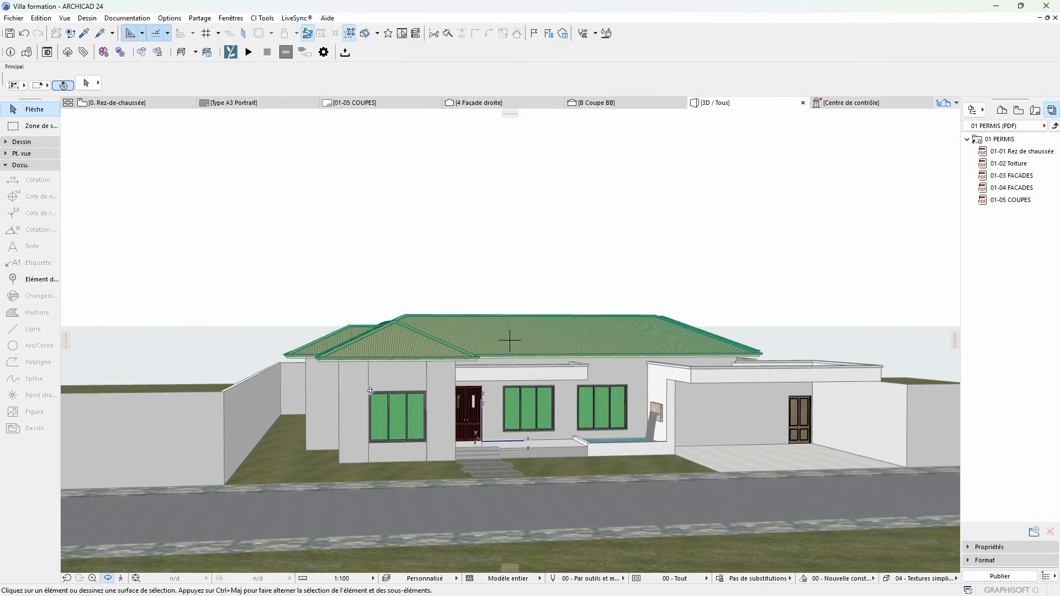
shift+middle_drag(370, 391, 331, 389)
shift+middle_drag(620, 339, 309, 371)
shift+middle_drag(674, 373, 696, 339)
shift+middle_drag(331, 355, 621, 344)
scroll(575, 466, up, 5)
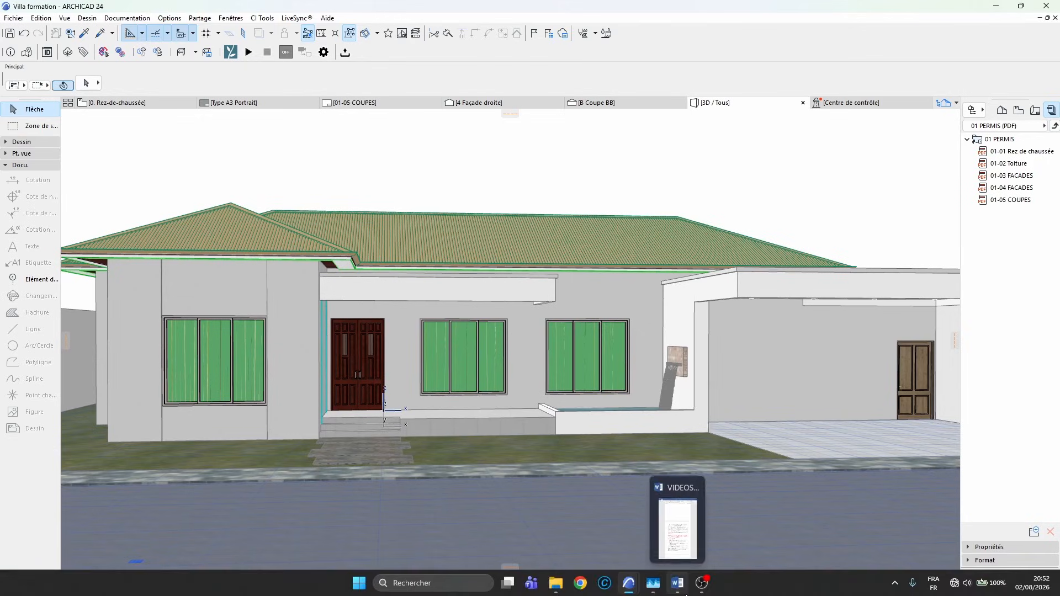
Step: Switch to the sali project window and close it, returning to the Villa formation project
mouse_move(630, 581)
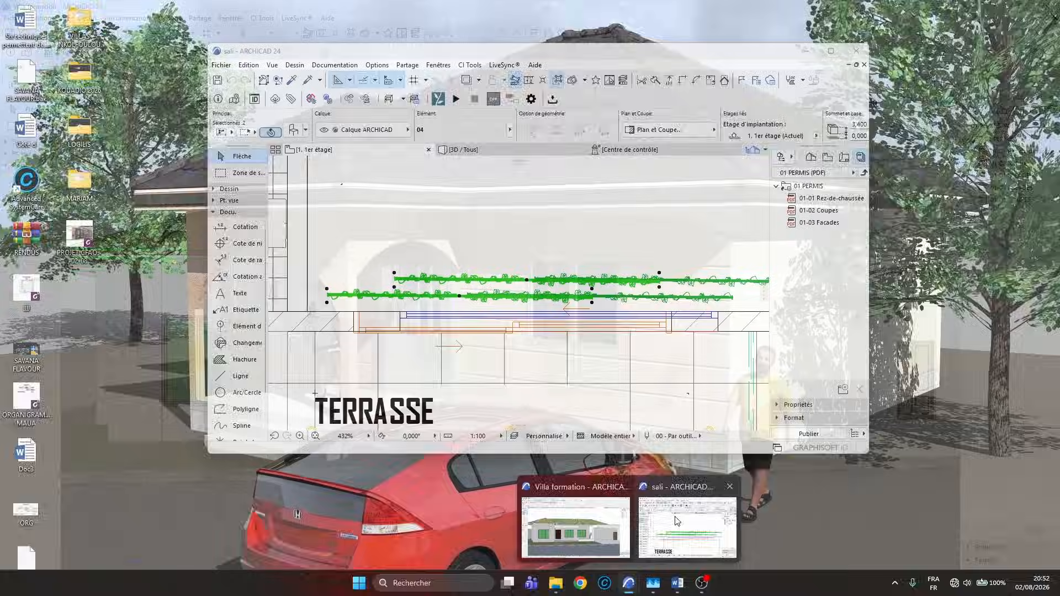
click(687, 524)
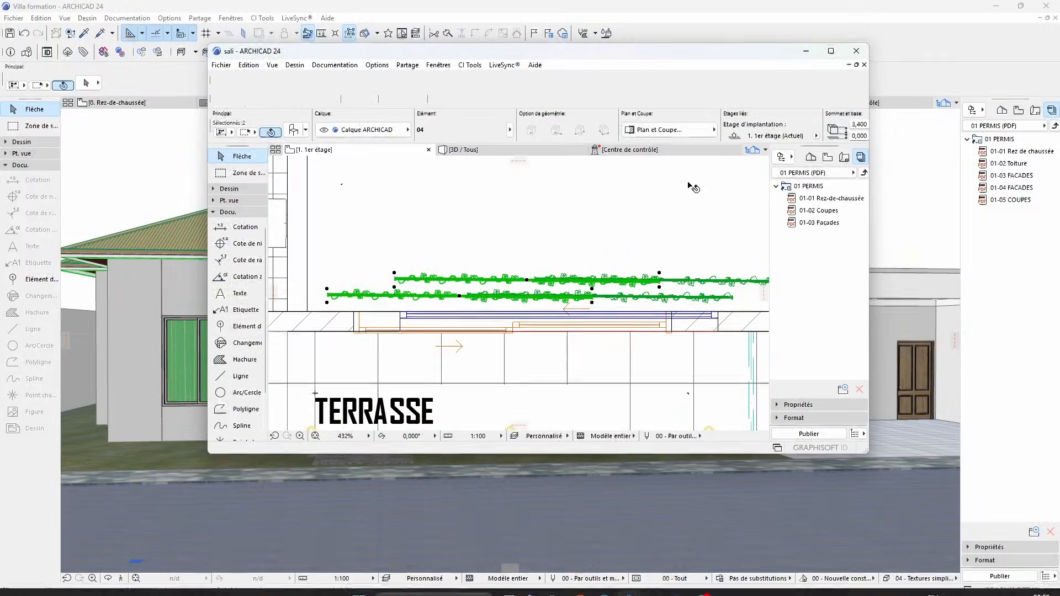
click(854, 51)
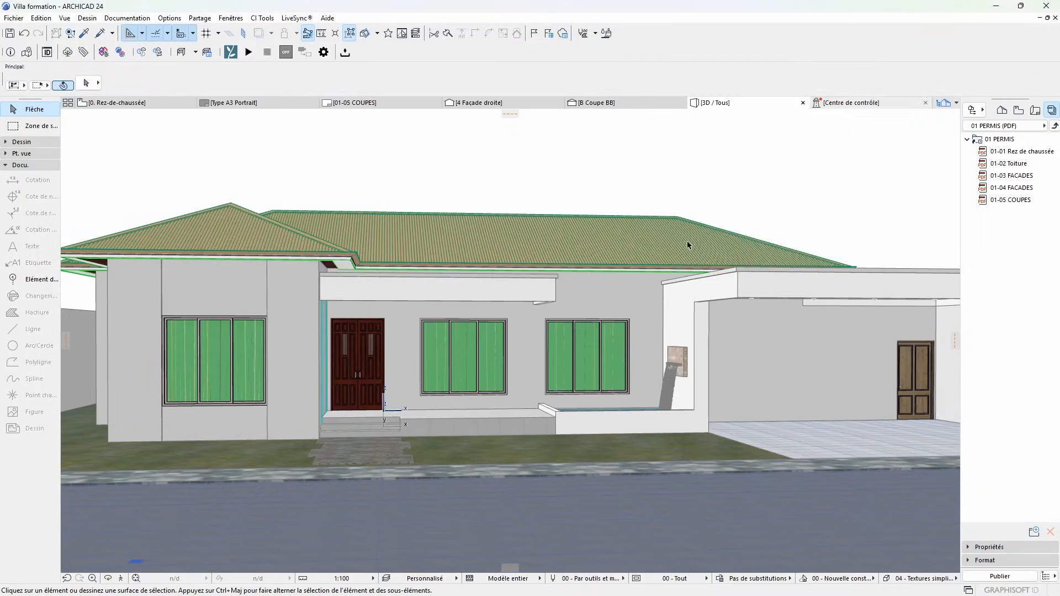
Step: Examine the file types offered for saving the 3D model and the COLLADA export option, without saving the model
scroll(524, 345, down, 5)
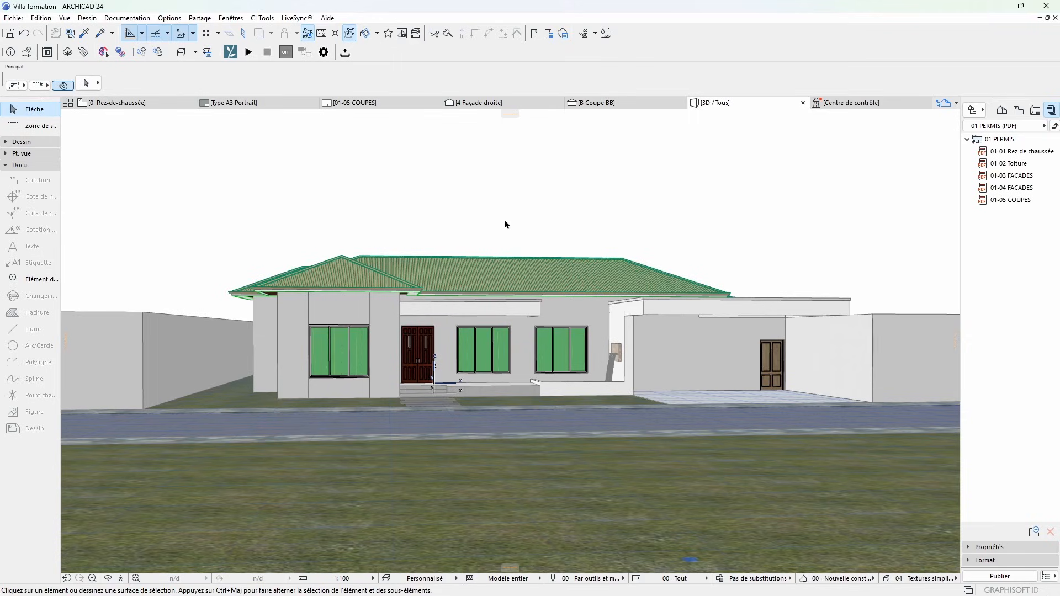
click(12, 19)
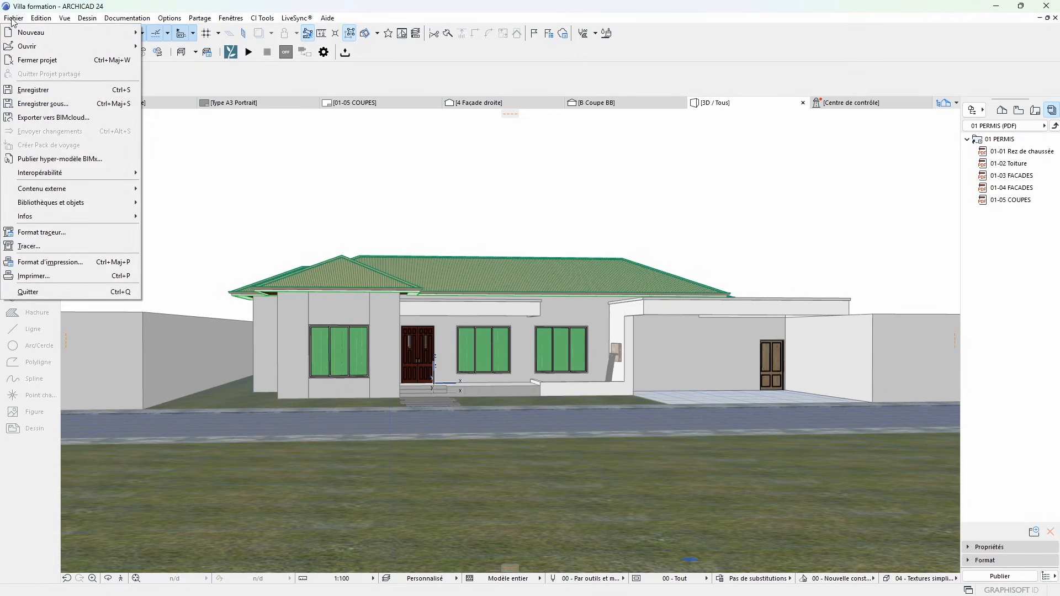
click(54, 103)
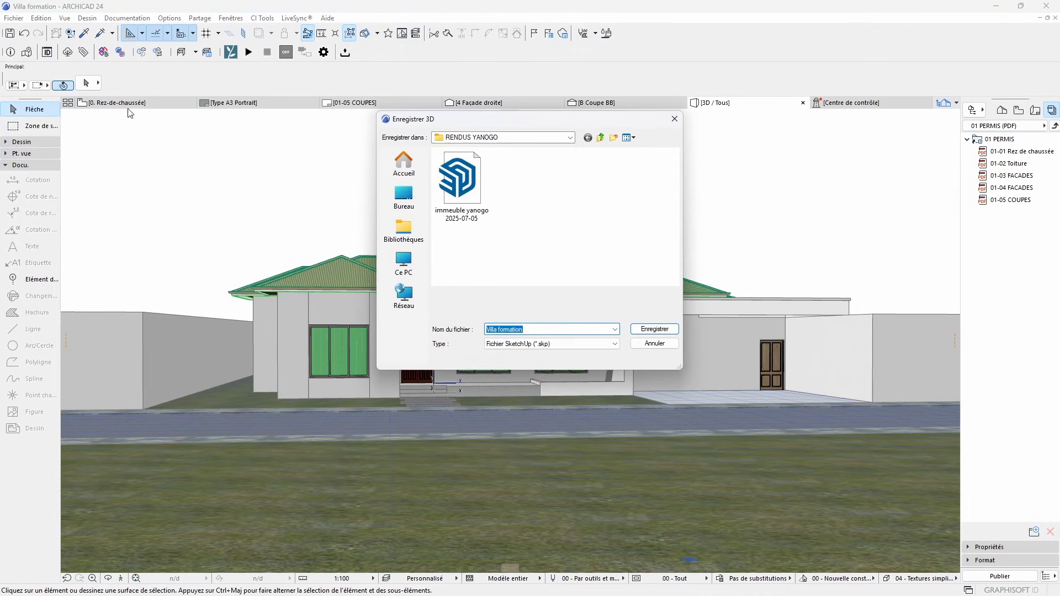
click(580, 344)
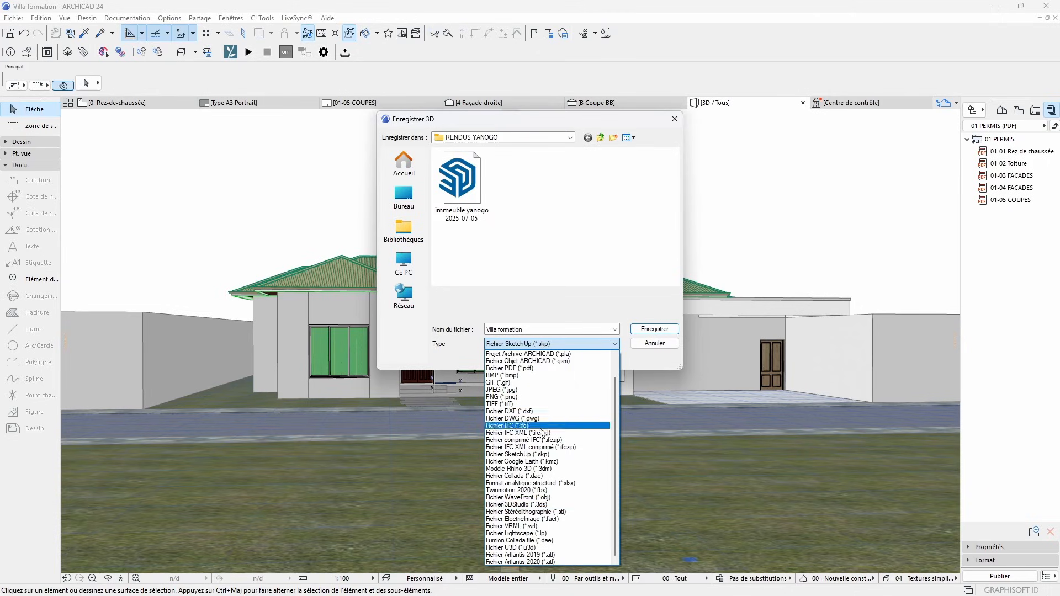
click(595, 254)
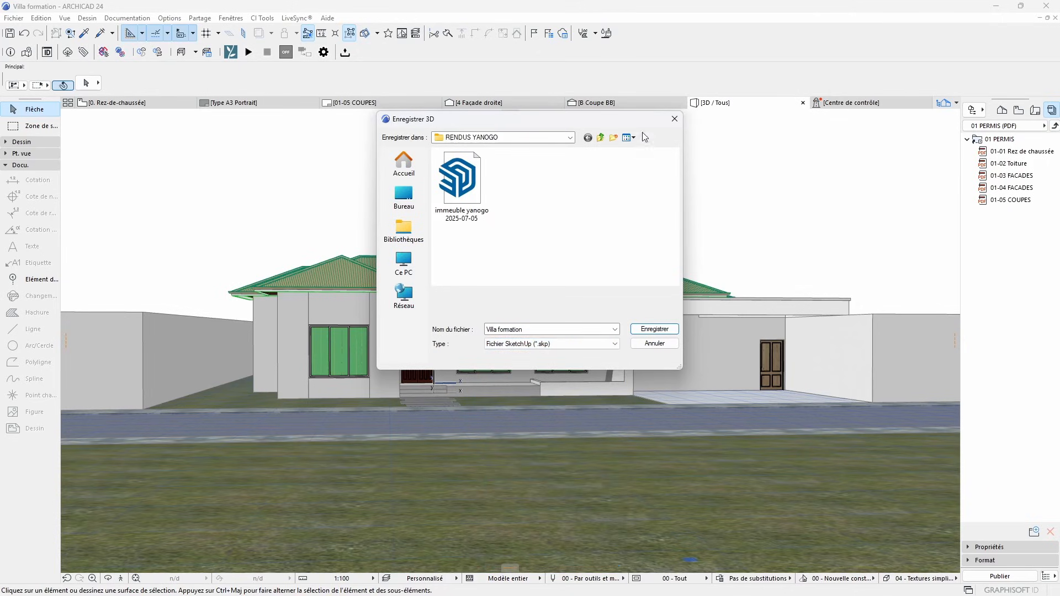
click(674, 119)
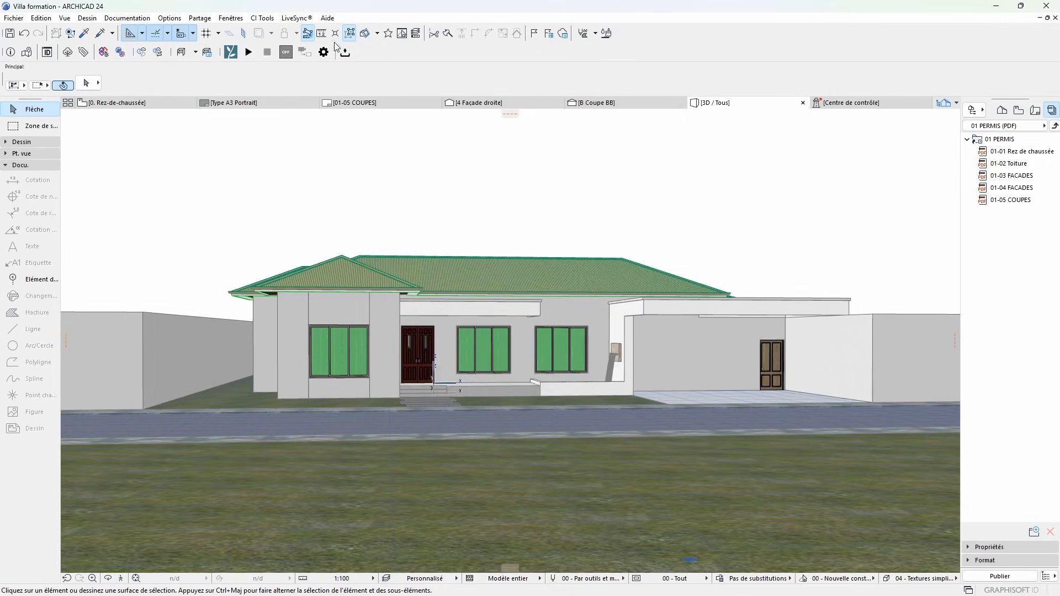
click(297, 18)
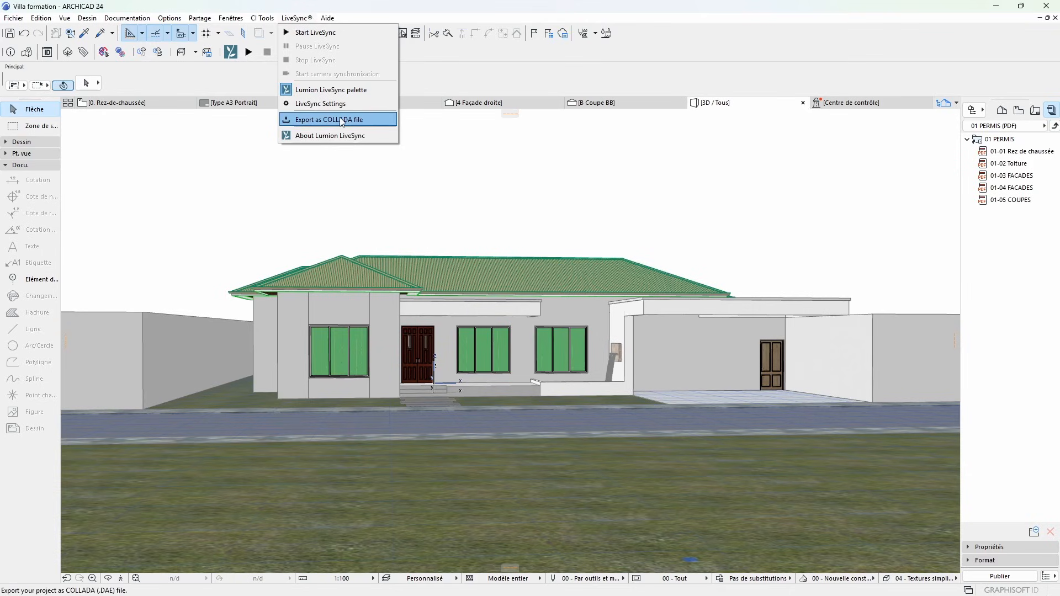
click(310, 119)
scroll(530, 446, down, 1)
scroll(623, 309, up, 1)
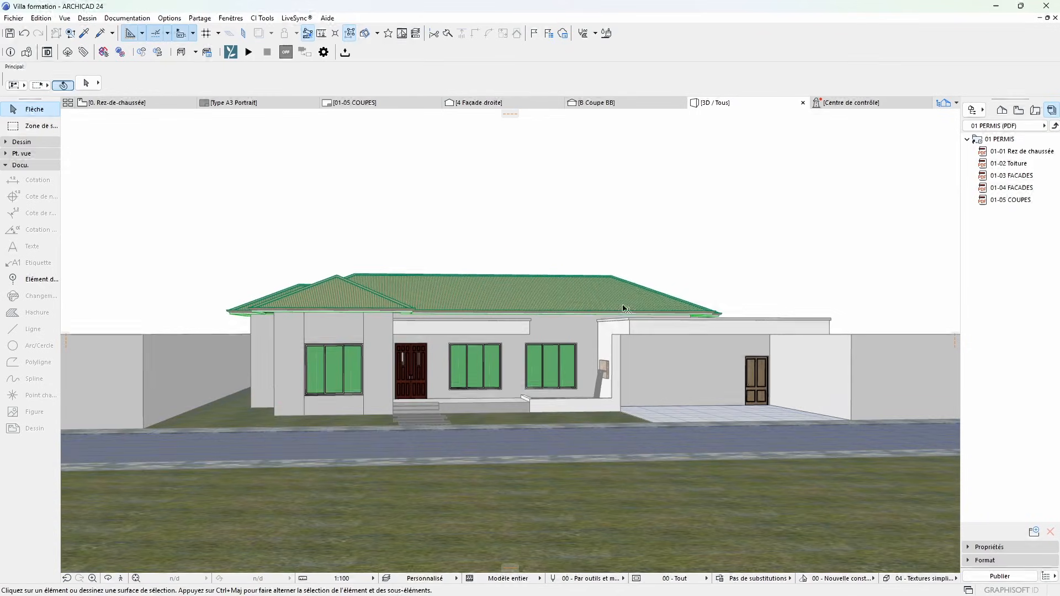
Step: Search for the Lumion application and launch it
key(super)
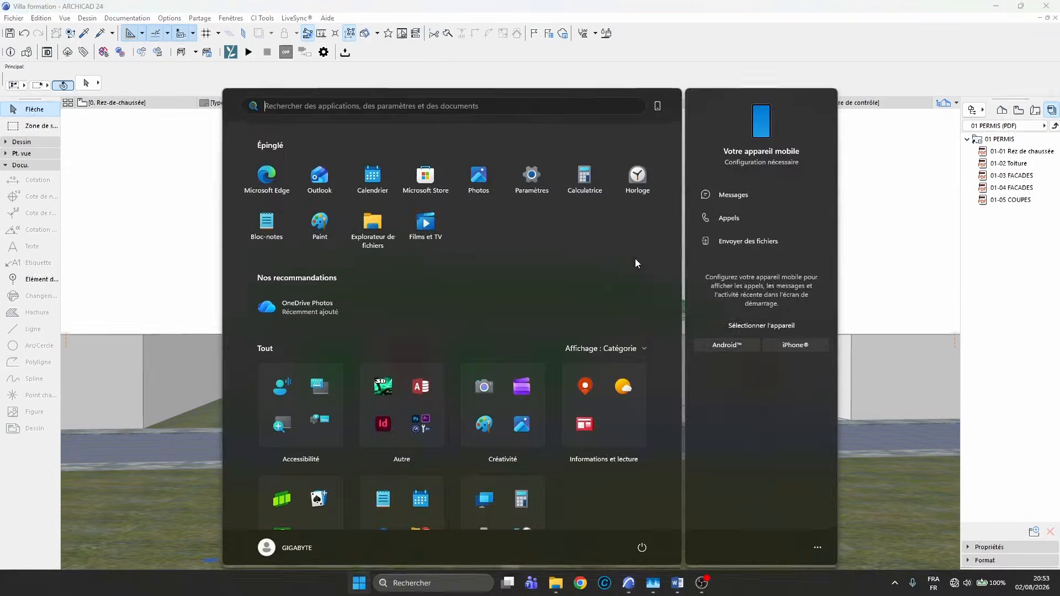
text(LUMI)
key(Return)
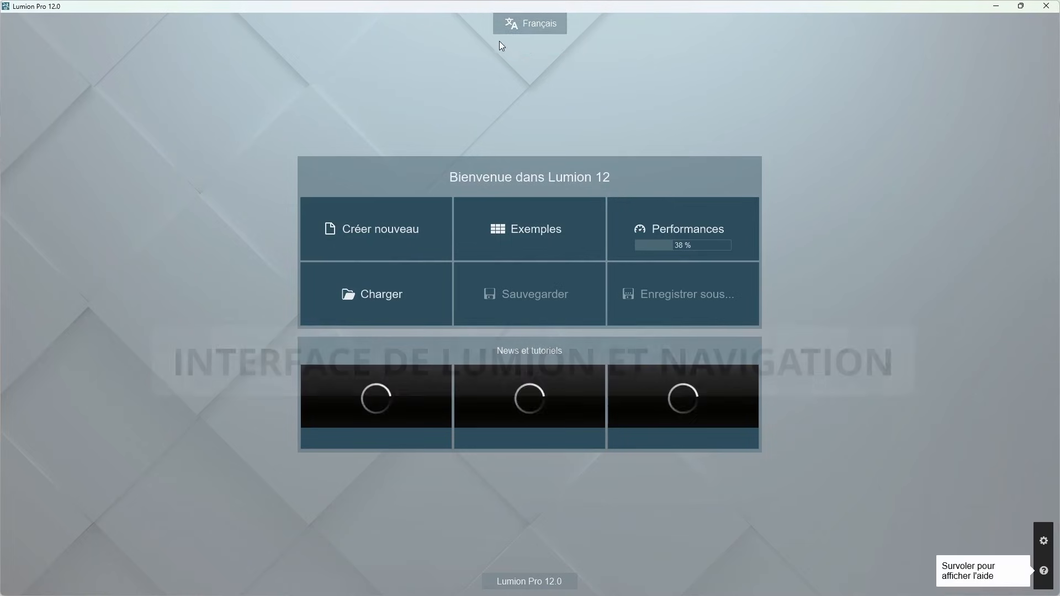
Step: Try the Lumion interface in English and set the language back to Français
click(536, 25)
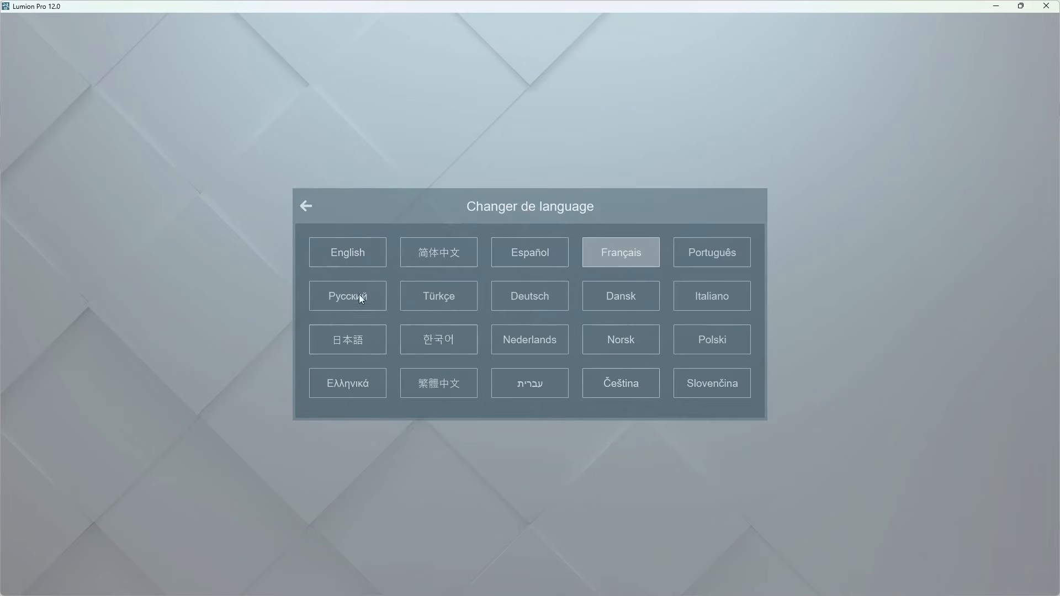
click(354, 258)
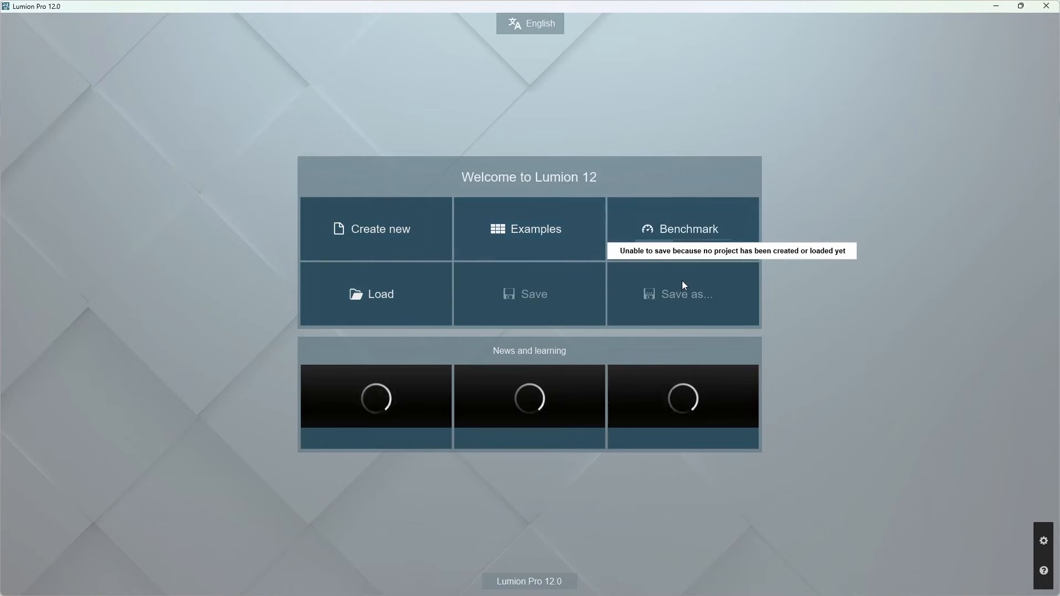
click(546, 32)
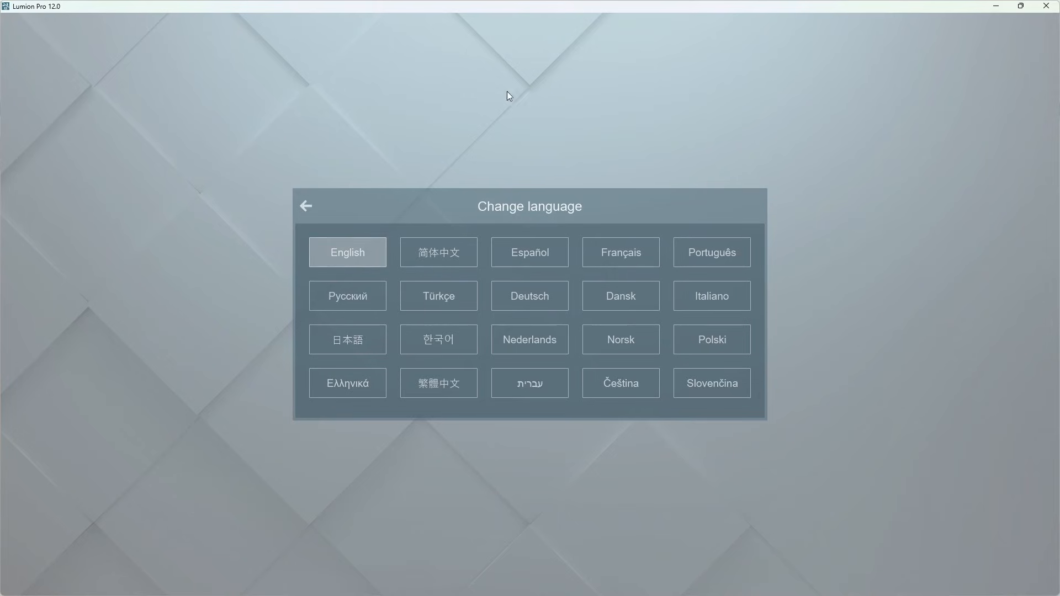
click(610, 258)
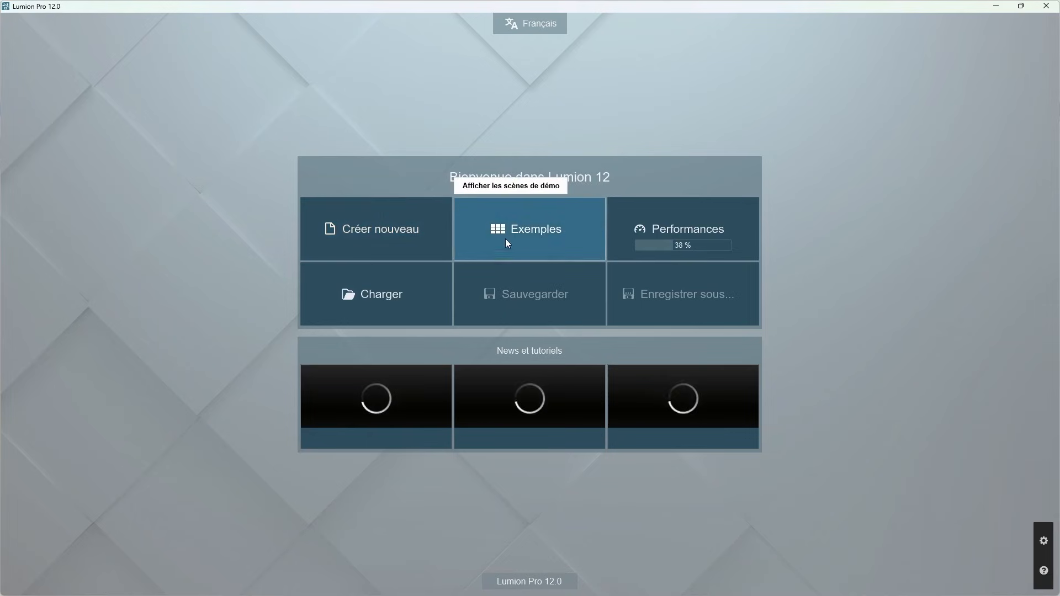
Step: Check the computer's graphics card, processor and memory ratings in the performance test and return to the start screen
click(686, 240)
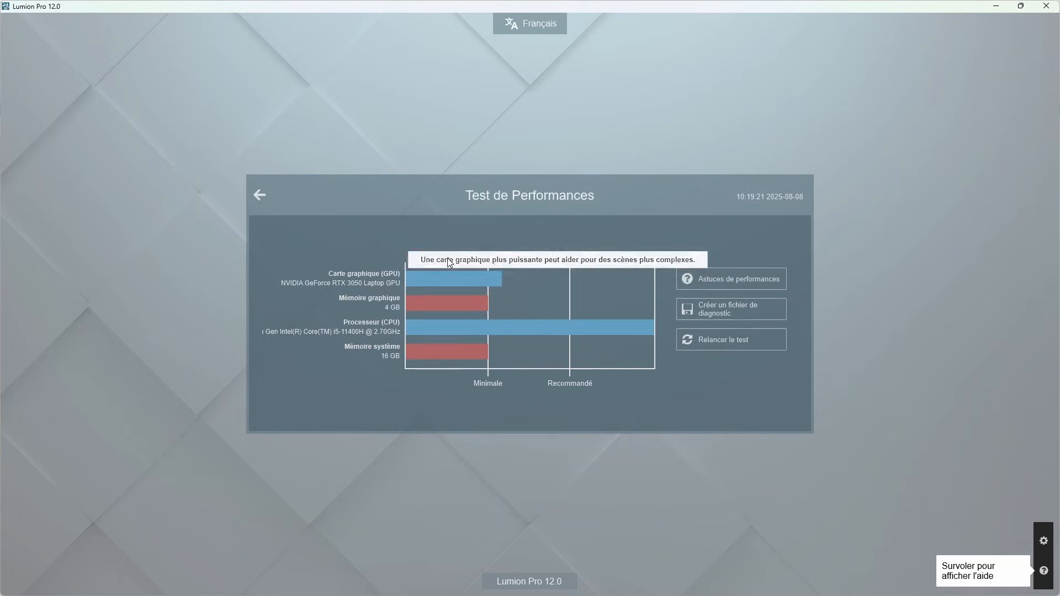
click(272, 196)
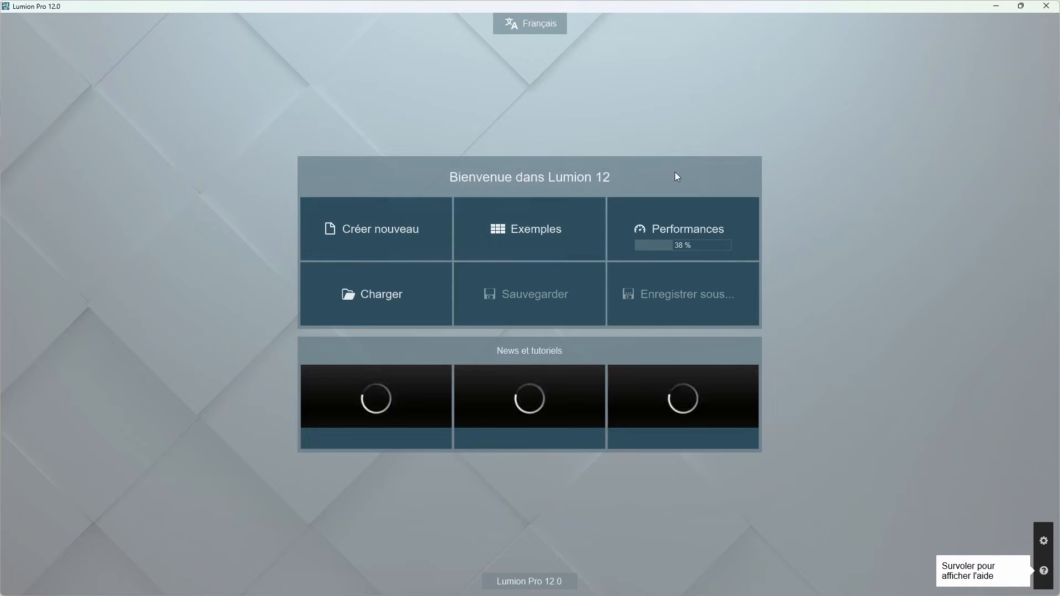
Step: Look through the recent projects pages and the project file browser without loading anything, returning to the start screen
click(402, 301)
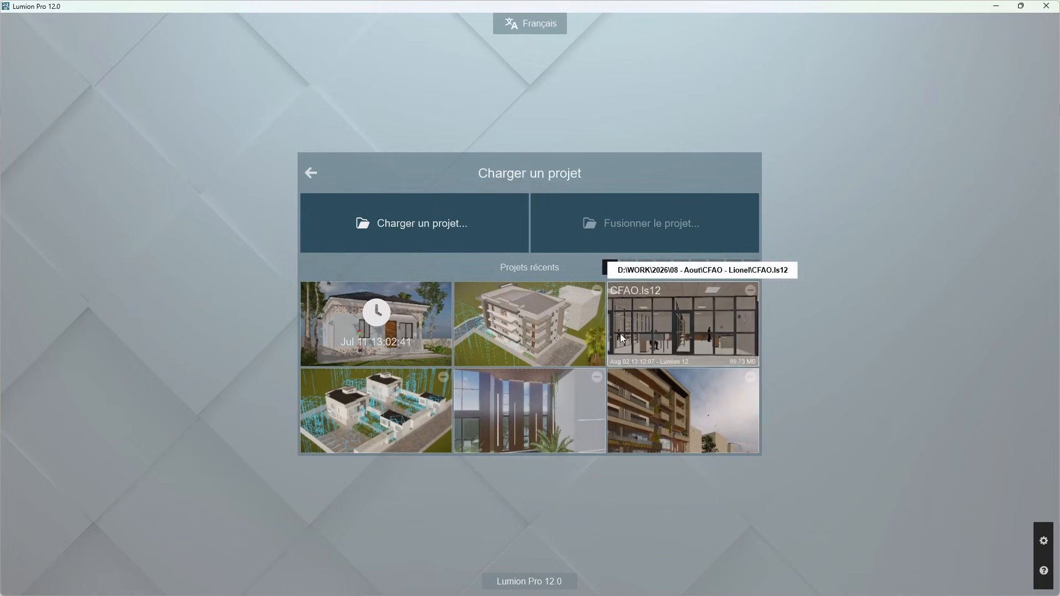
click(627, 267)
click(646, 267)
click(663, 267)
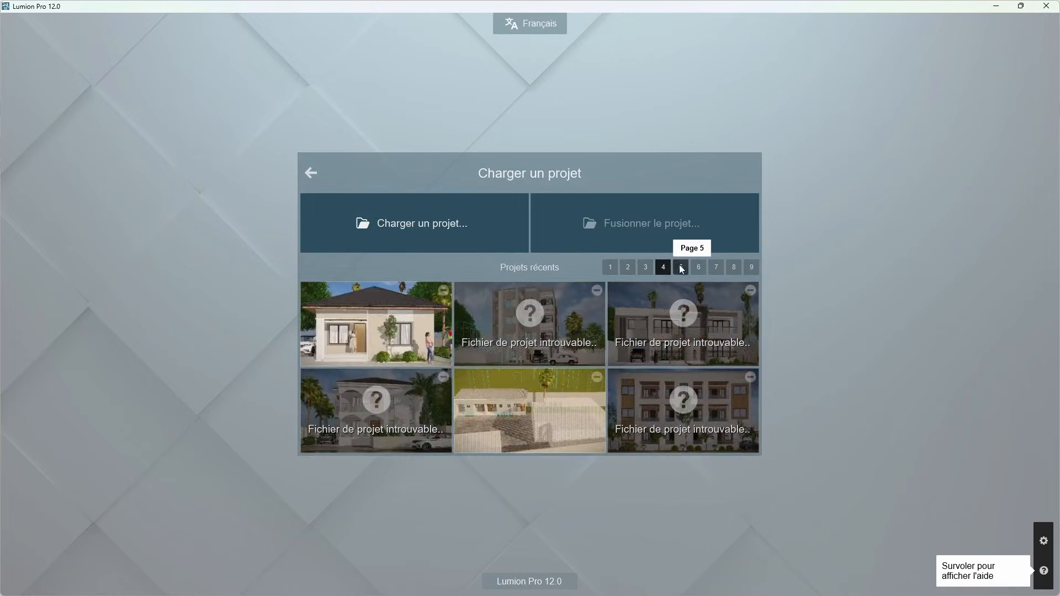
click(681, 268)
click(614, 267)
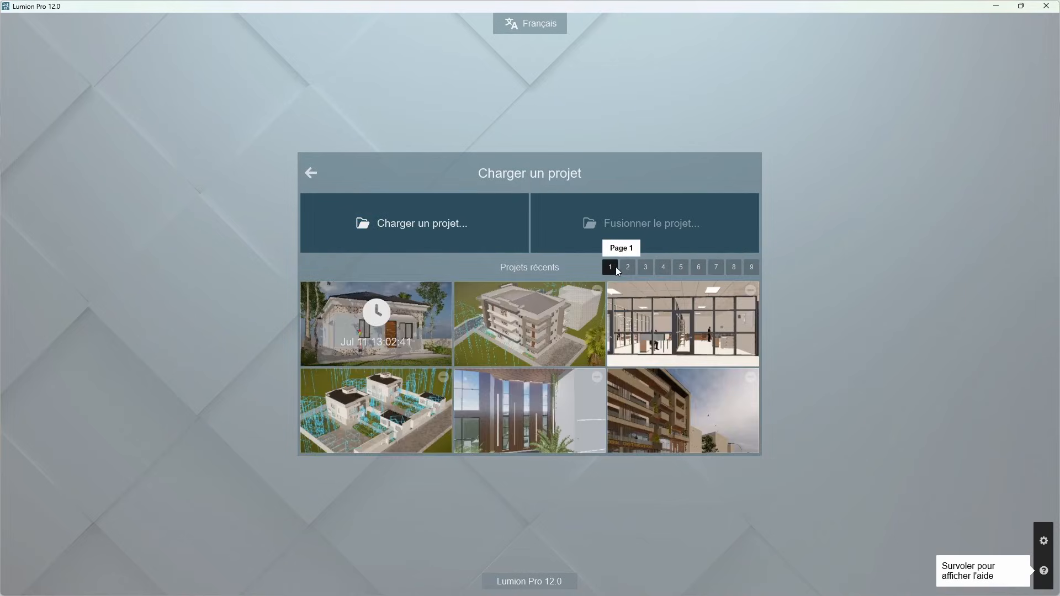
click(393, 218)
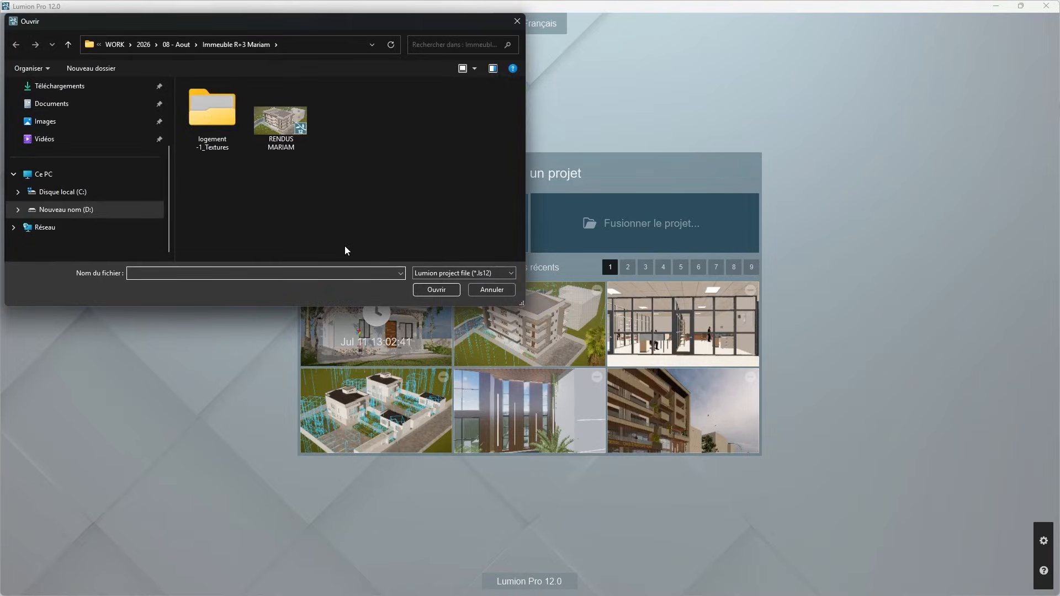
click(516, 22)
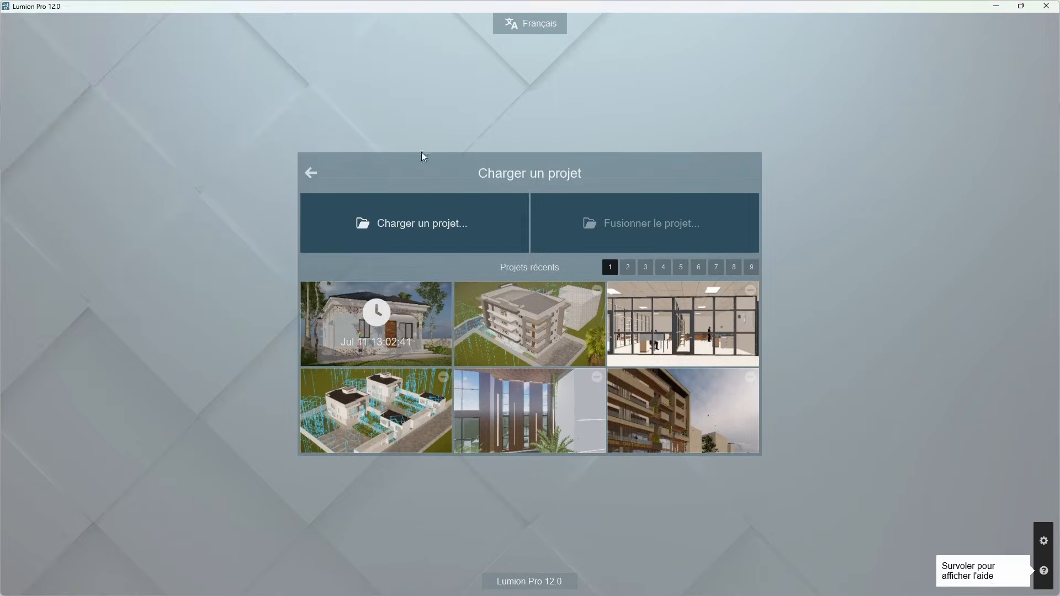
click(316, 172)
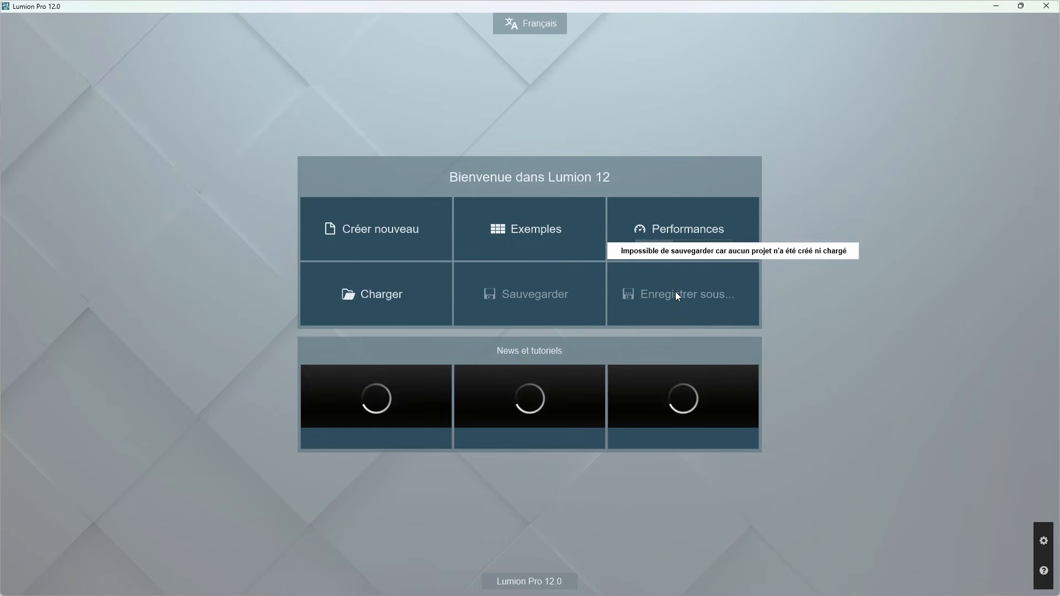
Step: Create a new project from the flat grass plain template with a cloudy blue sky
click(369, 225)
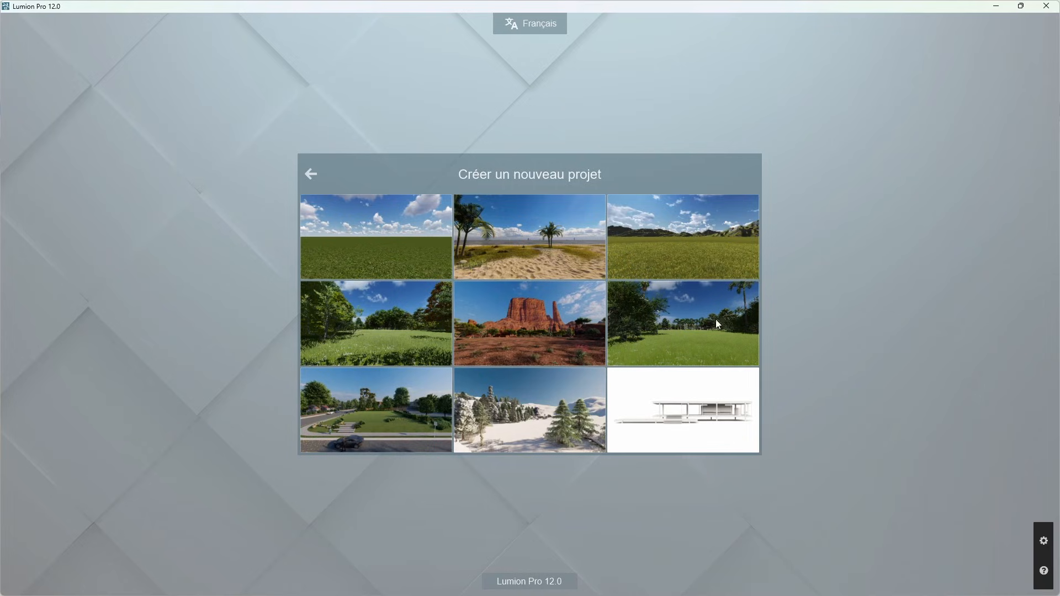
click(392, 252)
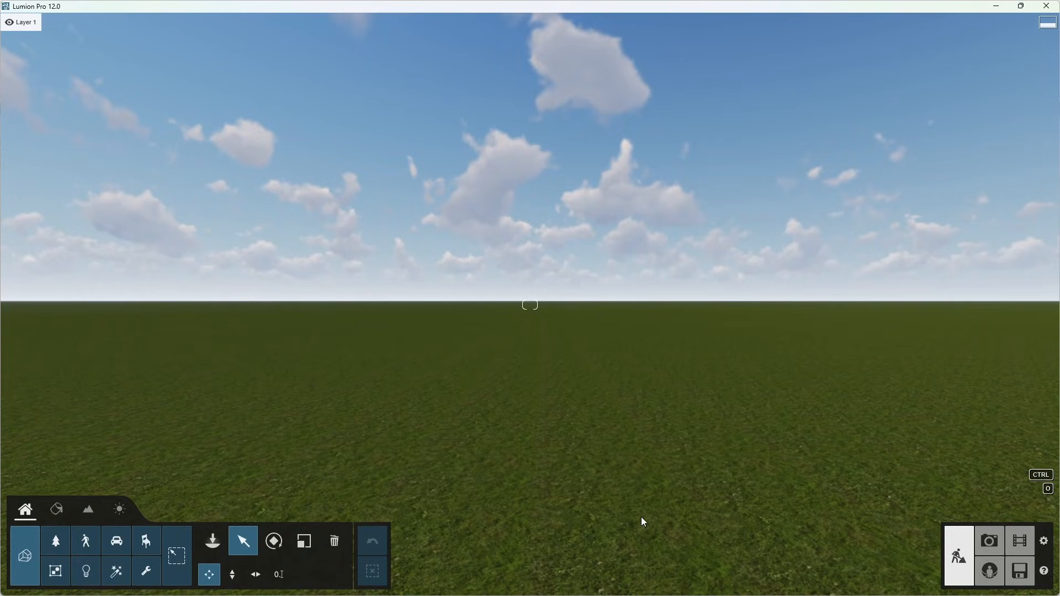
Step: Switch to ARCHICAD and export the villa as a COLLADA file named Villa formation in the "03 - Cours lumion - Villa plain pied" folder
mouse_move(619, 588)
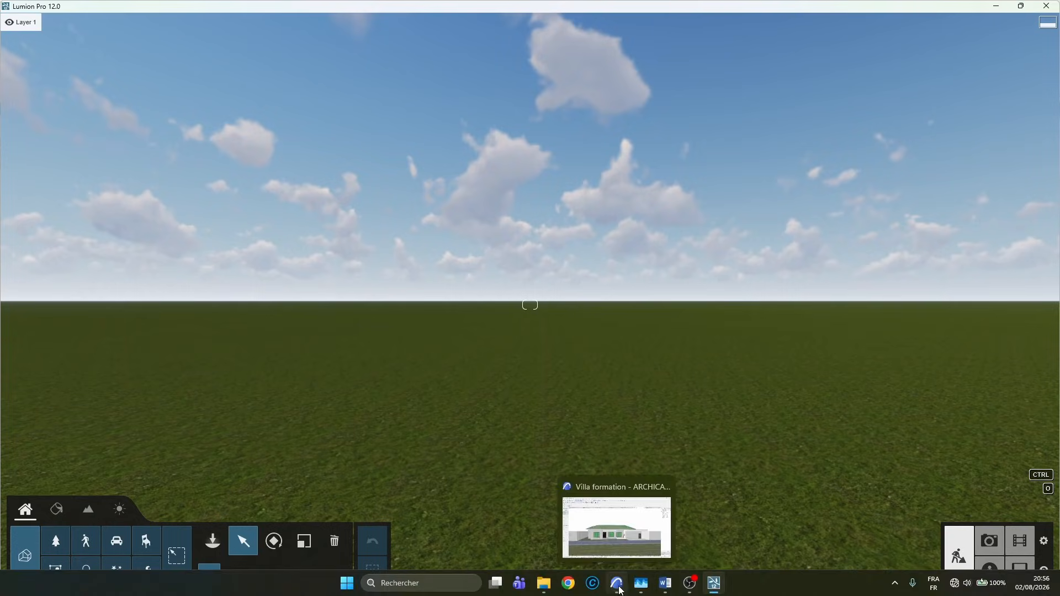
click(610, 526)
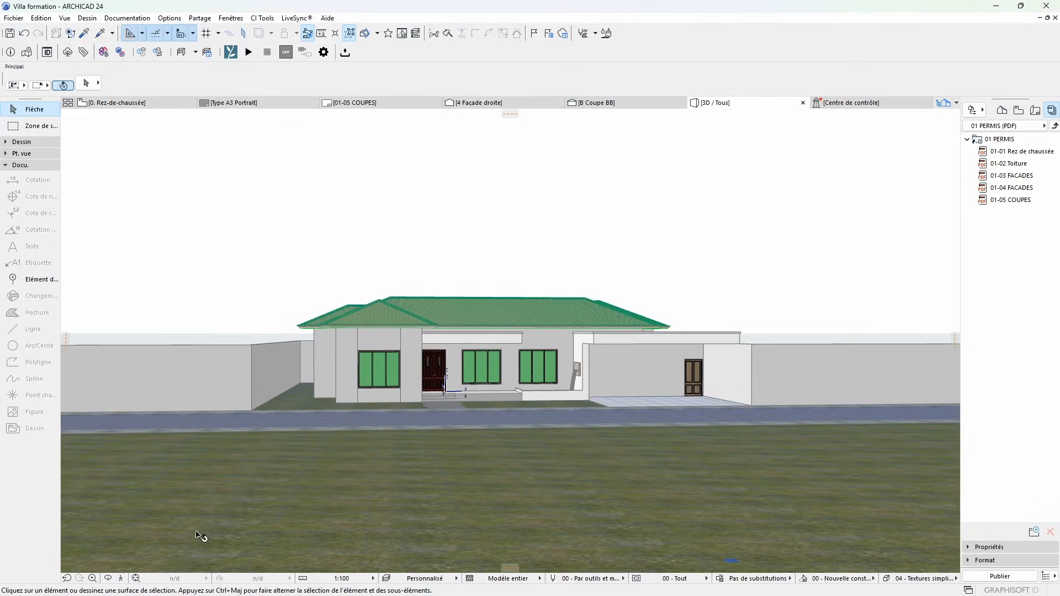
click(109, 580)
drag(731, 199, 560, 278)
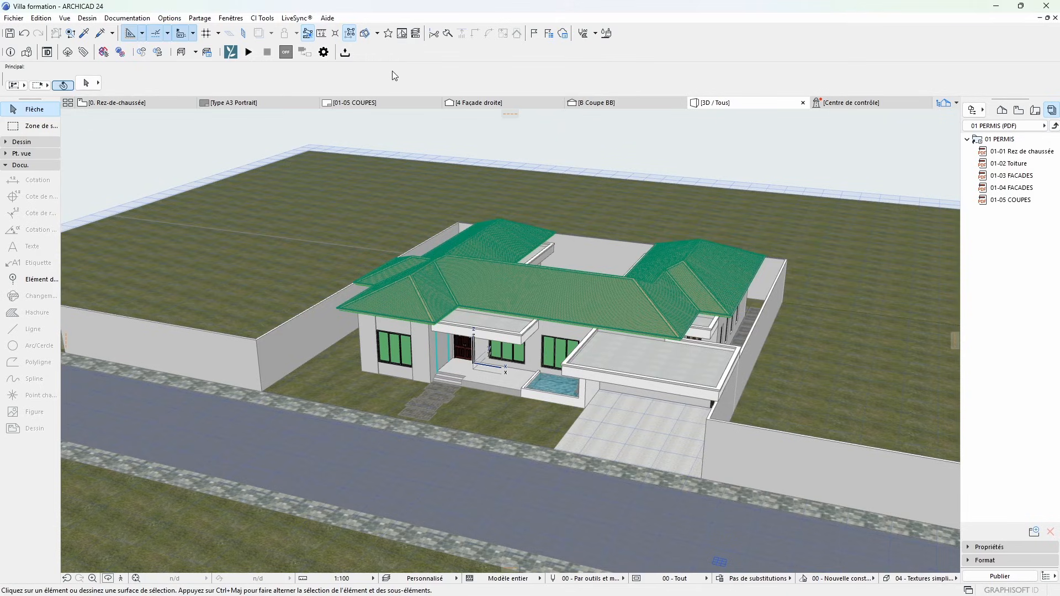
click(295, 18)
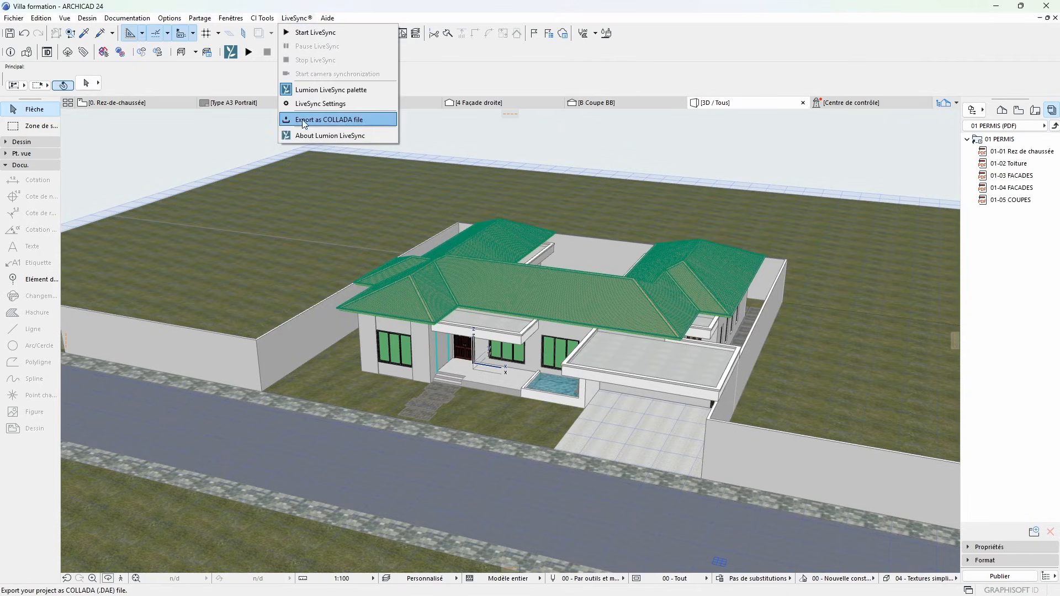
click(337, 120)
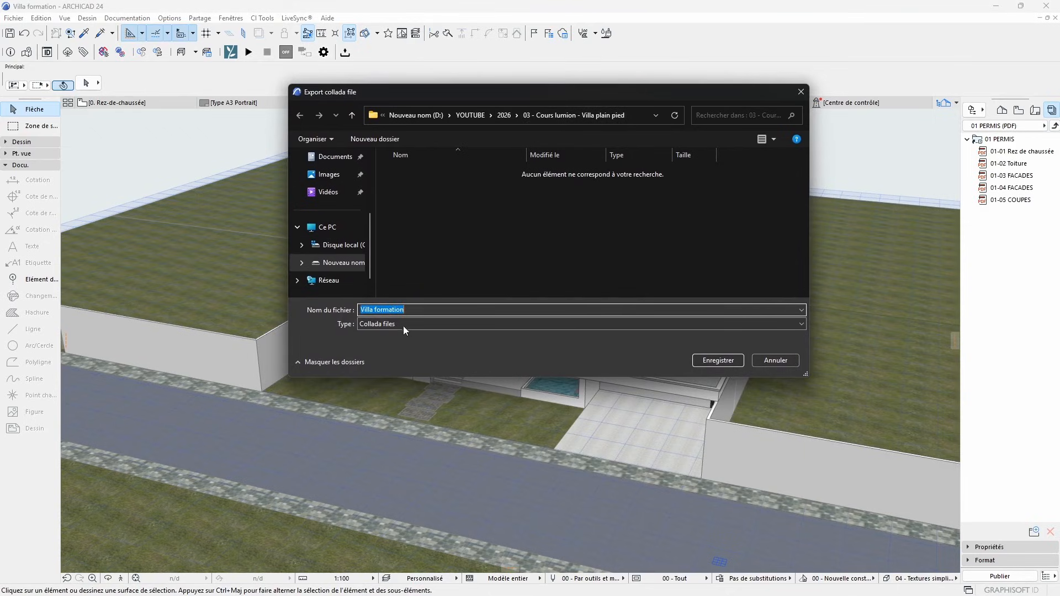
click(413, 311)
click(718, 361)
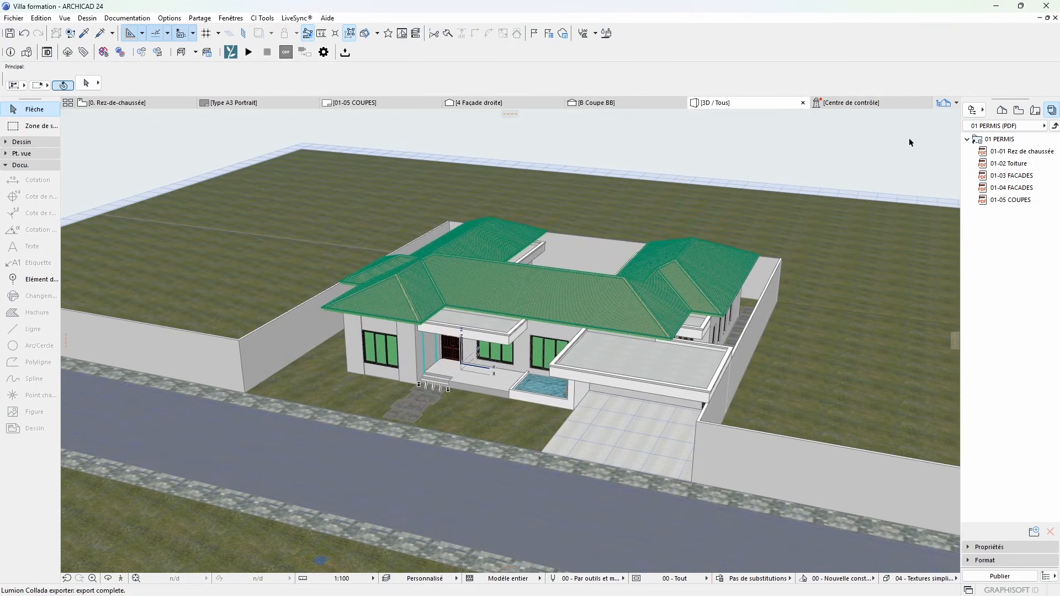
Step: Return to Lumion, start importing a new model and browse to D:\YOUTUBE\2026\03 - Cours lumion - Villa plain pied
click(998, 5)
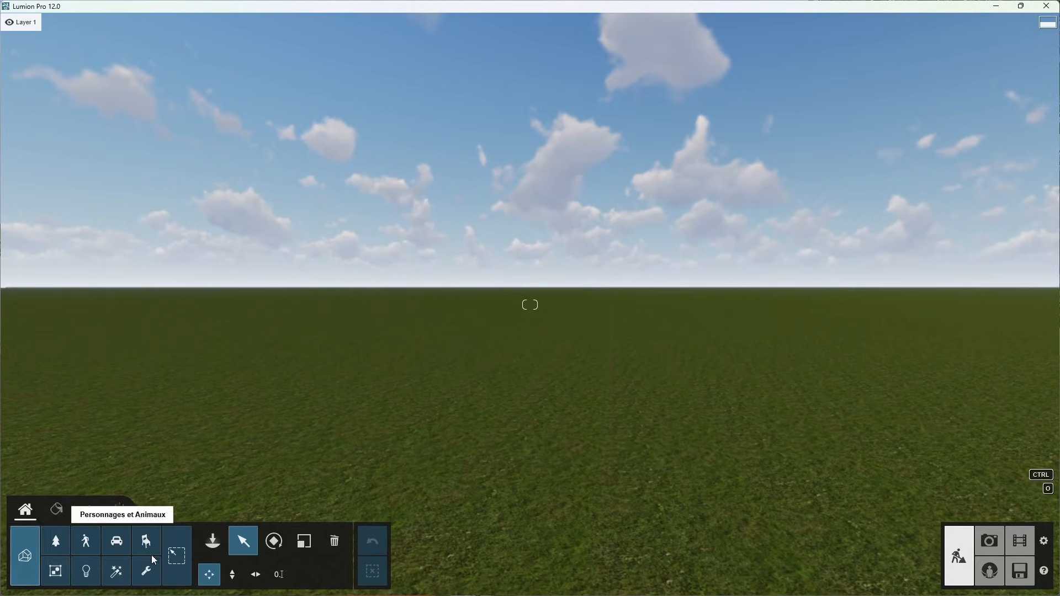
click(213, 544)
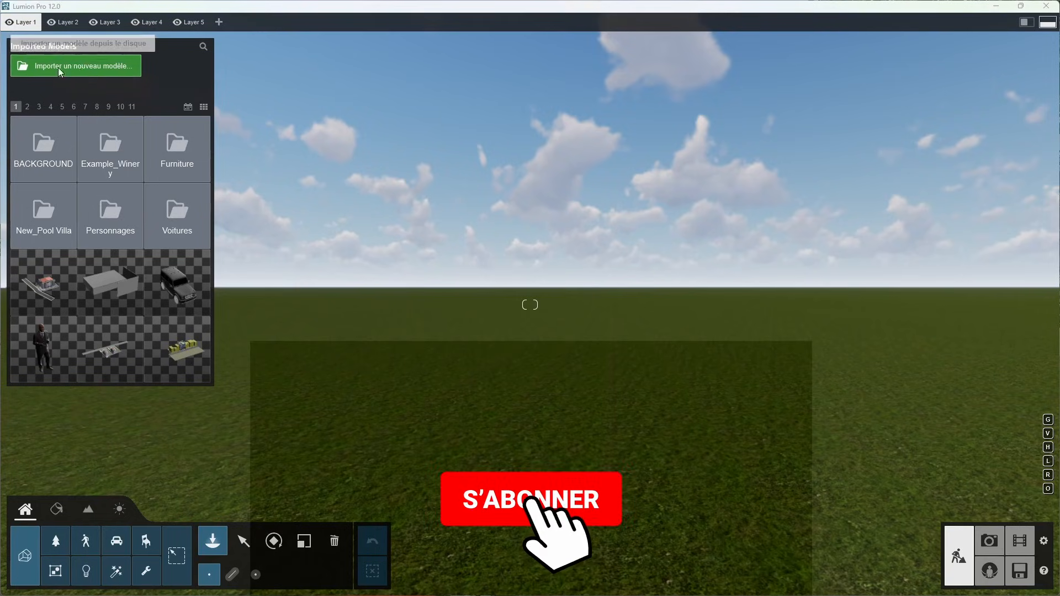
click(58, 67)
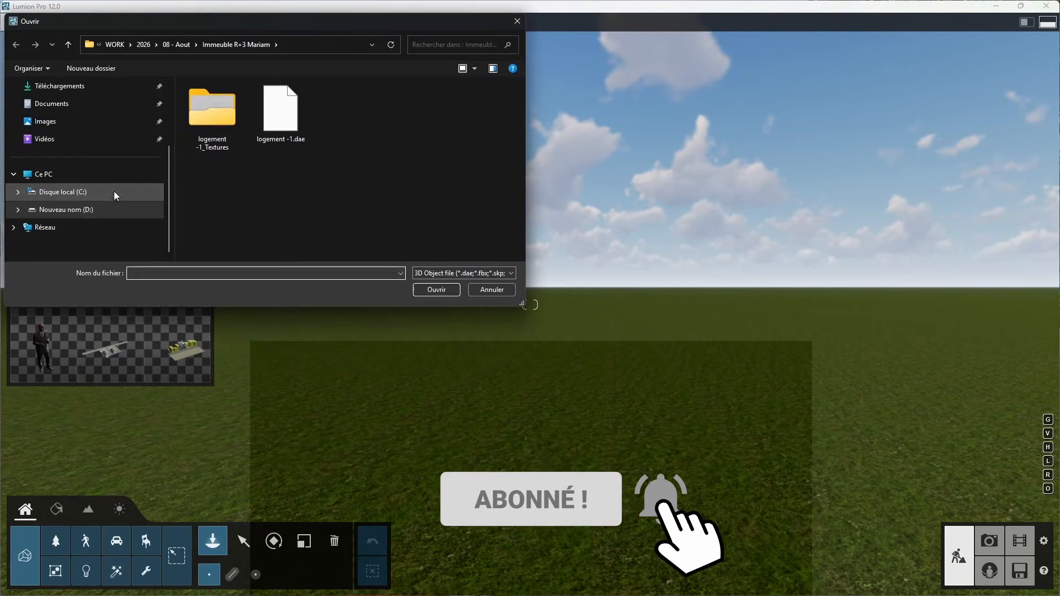
click(118, 210)
double_click(470, 215)
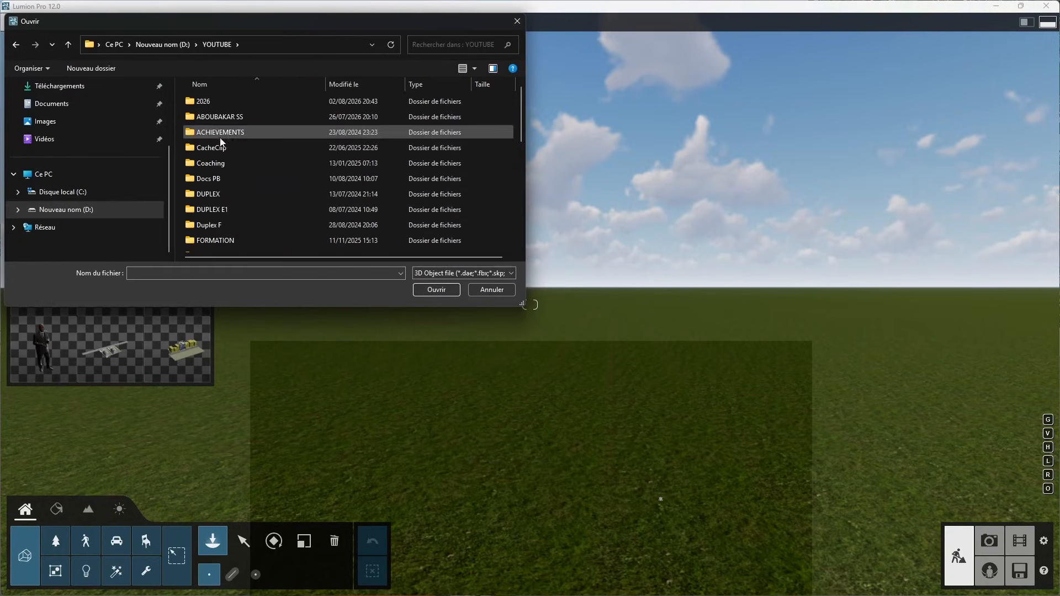
scroll(237, 221, down, 3)
scroll(245, 116, up, 3)
double_click(245, 104)
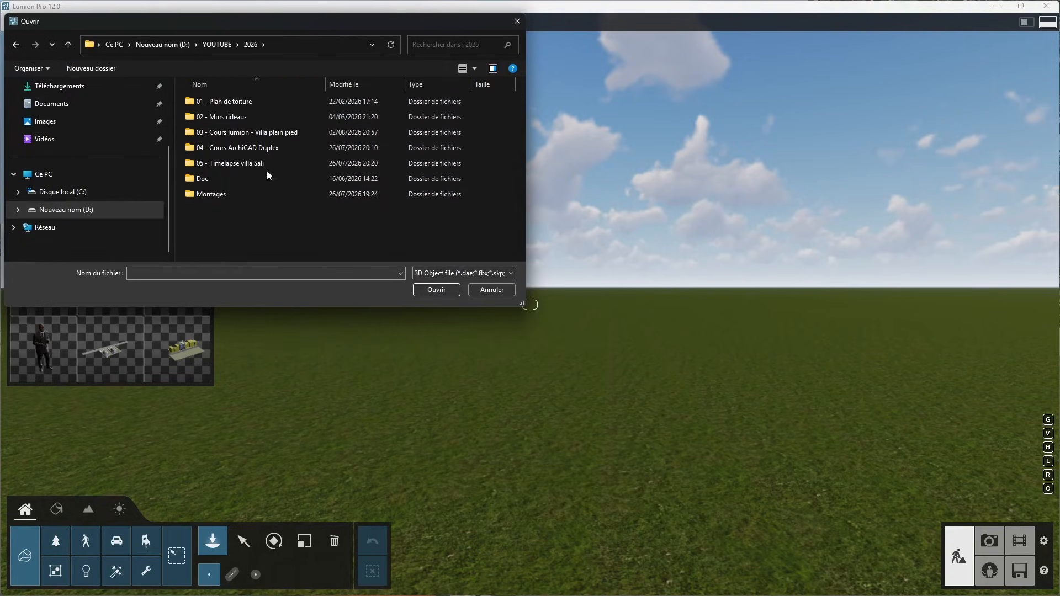
double_click(266, 133)
Step: Choose Villa formation.dae as the model to import, keeping the general 3D Object file type filter
click(245, 116)
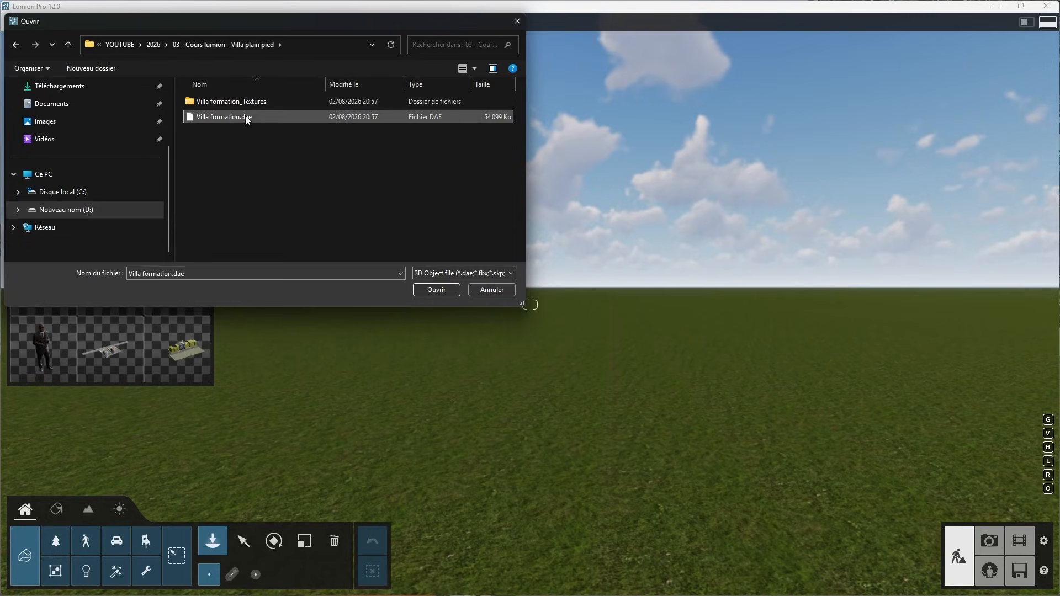
click(489, 273)
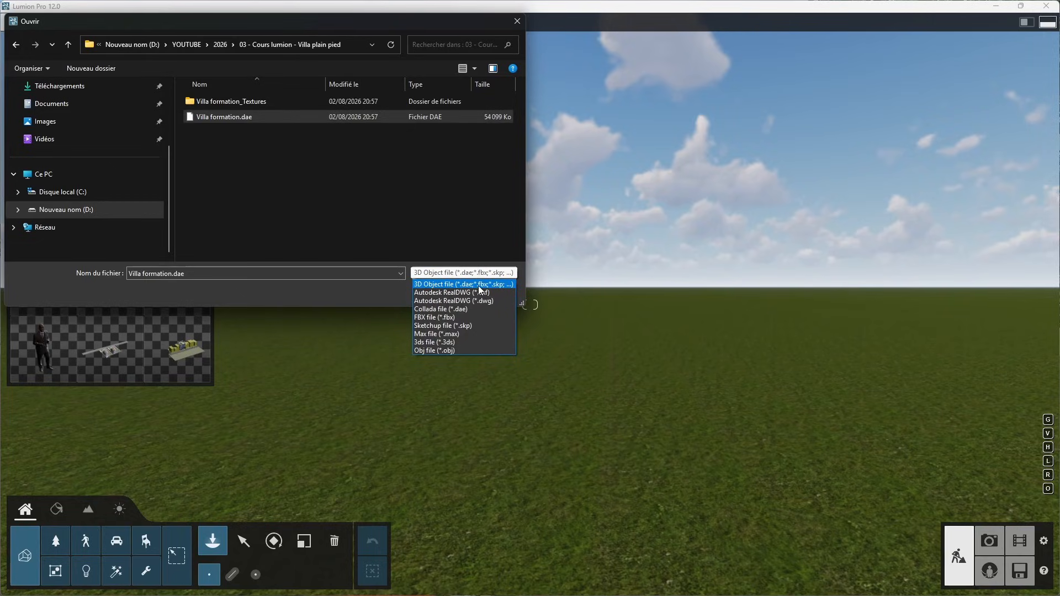
click(508, 285)
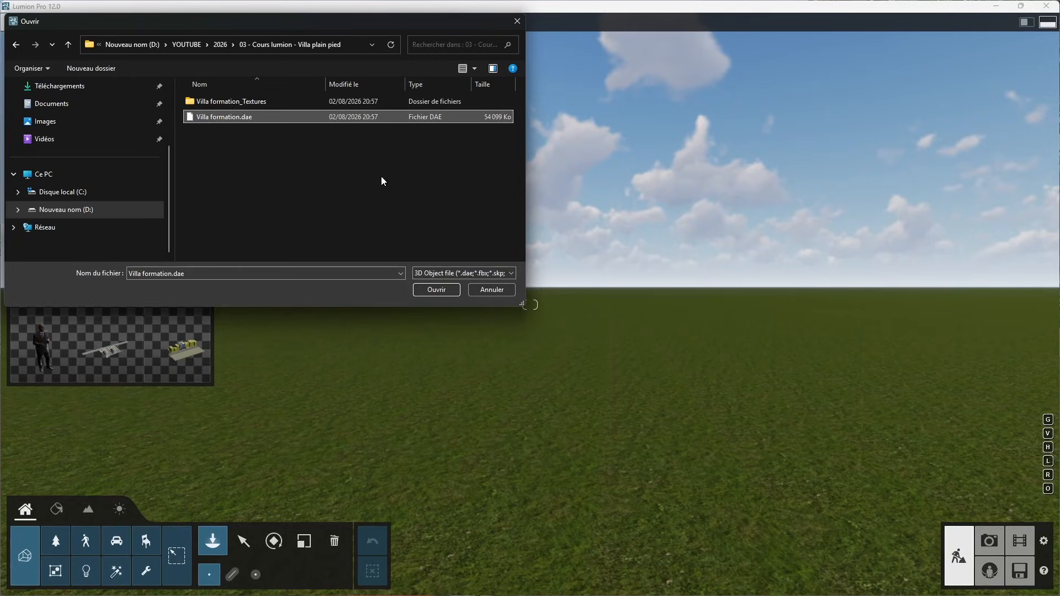
click(442, 292)
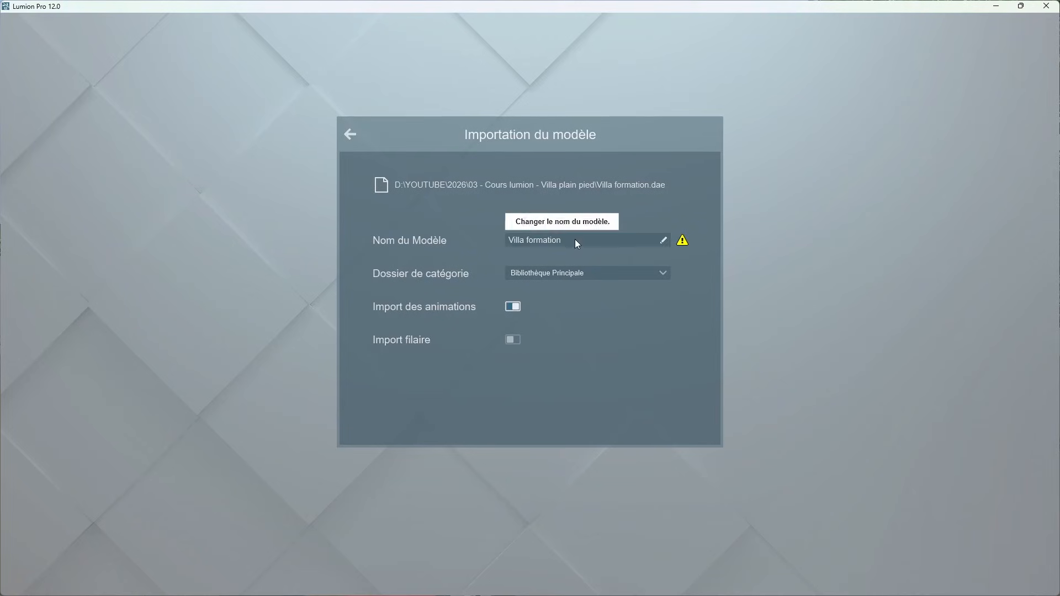
Step: Import the model under the name Villa formation 02 into the Bibliothèque Principale and place it on the grass plain
click(628, 238)
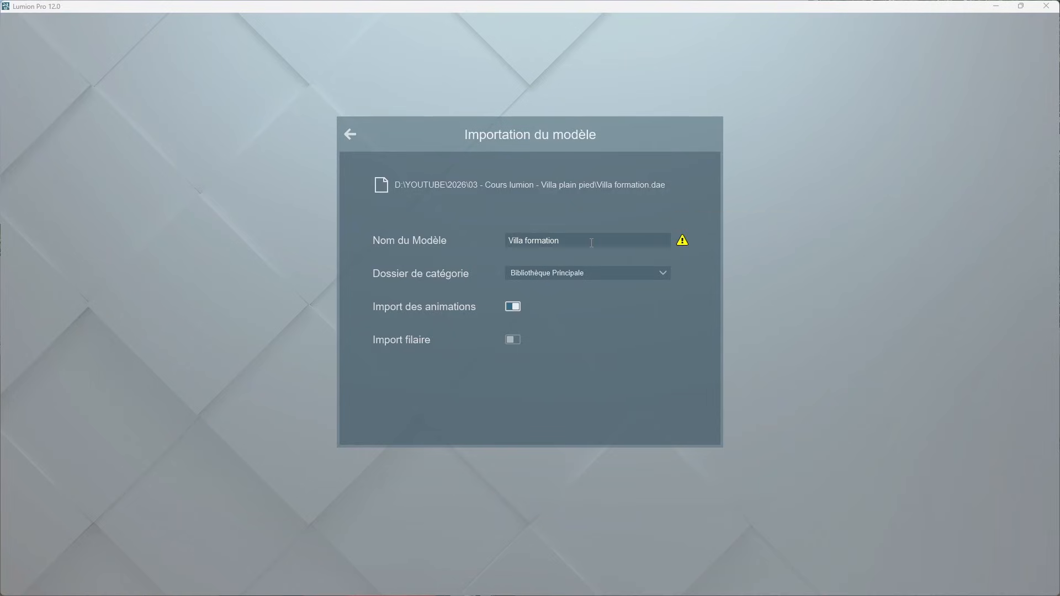
text(02)
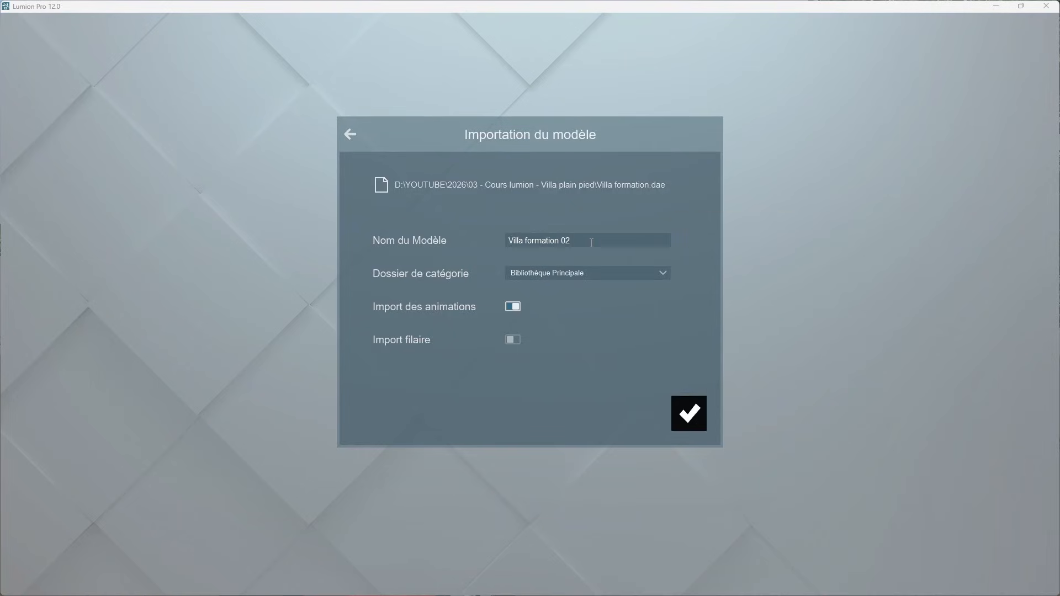
click(690, 415)
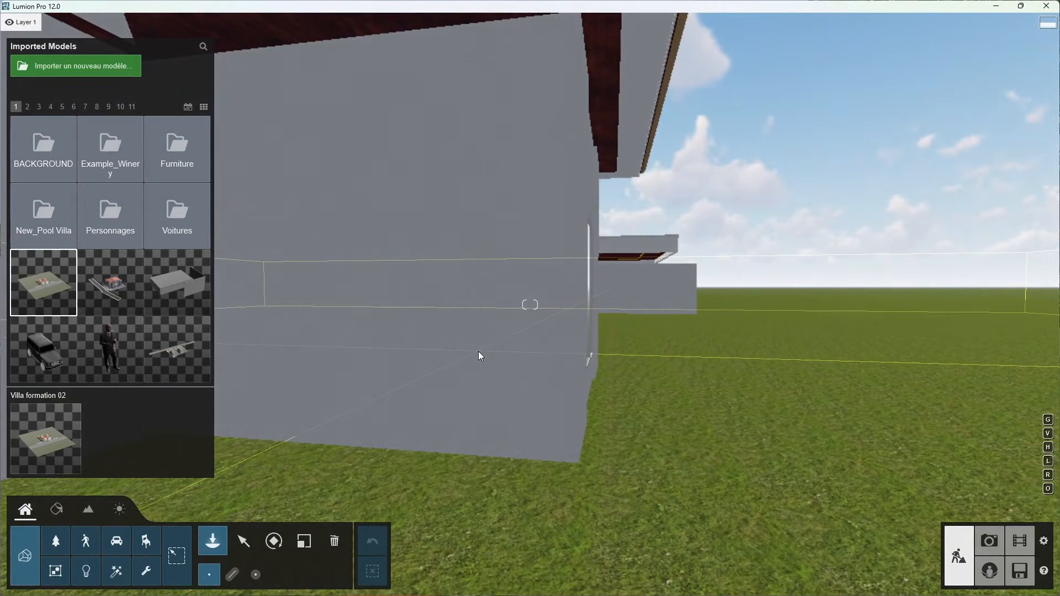
click(478, 351)
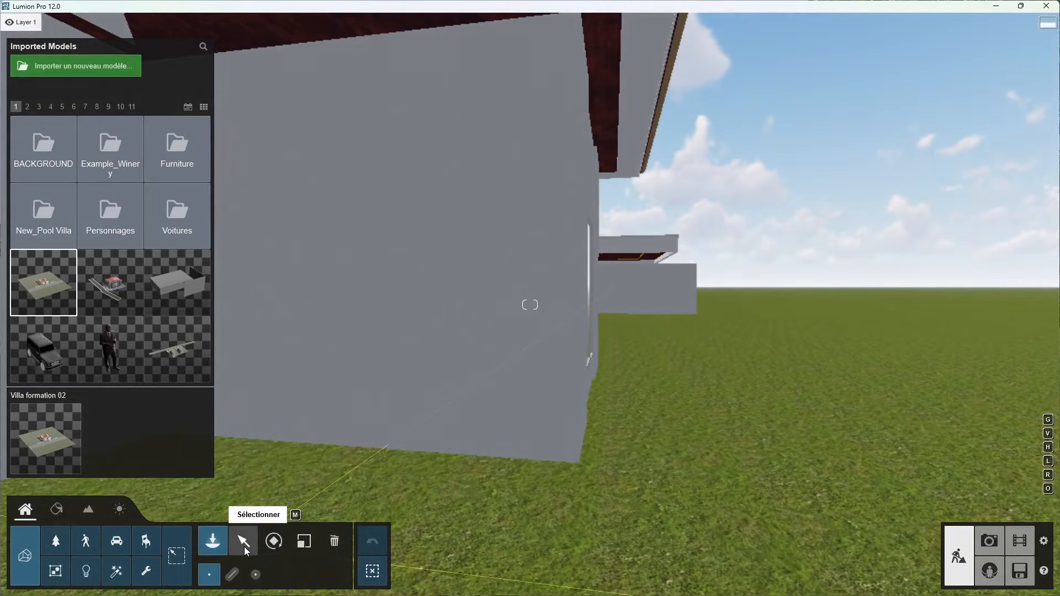
Step: Select the placed villa model and look around its outer walls by turning the camera
click(244, 547)
click(430, 436)
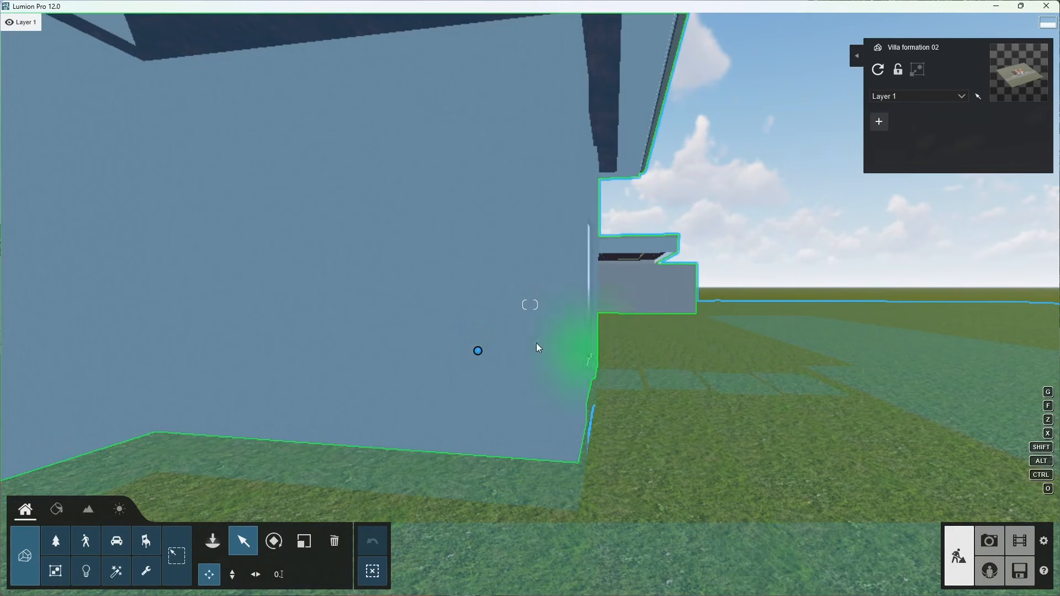
right_drag(420, 350, 594, 348)
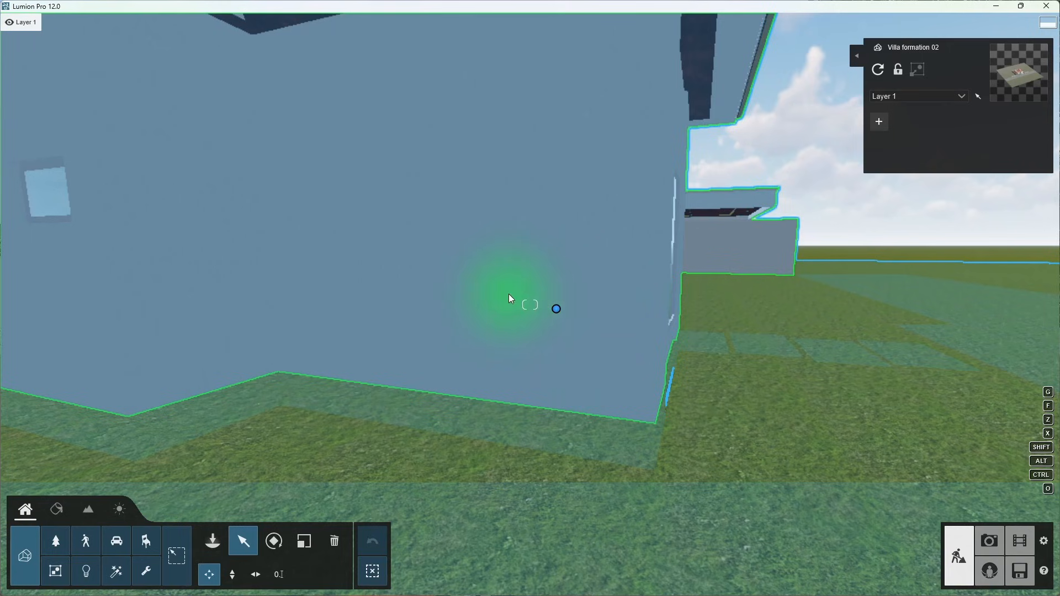
right_drag(509, 296, 509, 296)
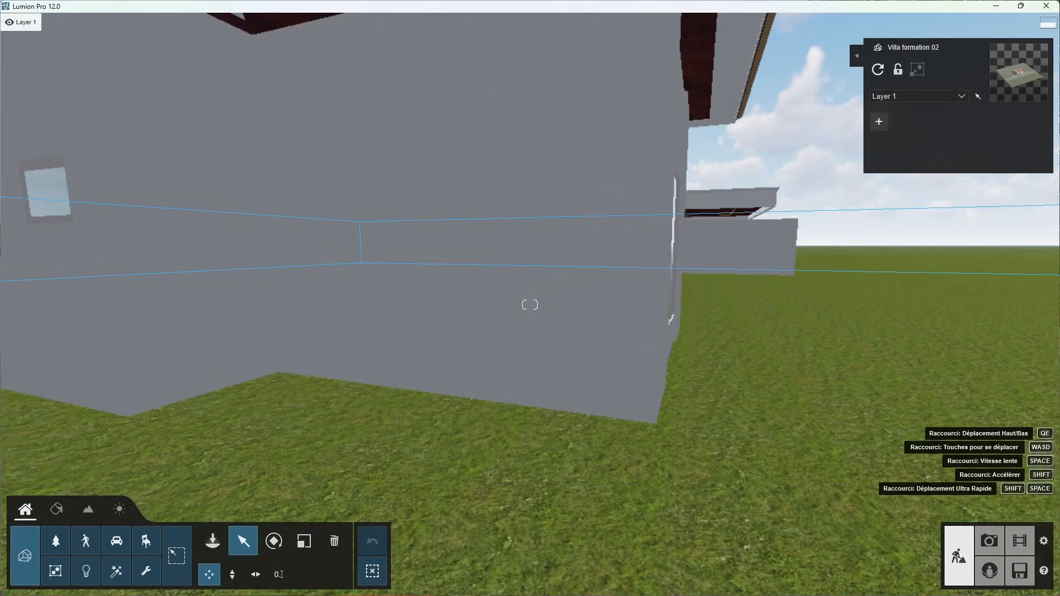
right_drag(530, 305, 513, 298)
click(513, 299)
Step: Switch to ARCHICAD to view the villa's 3D model from another angle, and return to Lumion
mouse_move(645, 586)
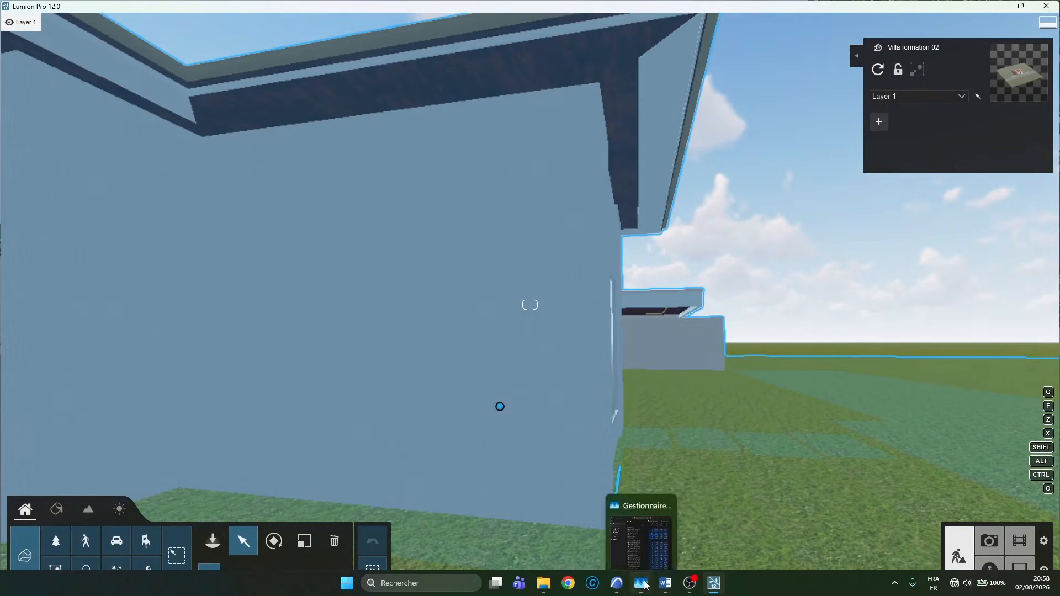
click(621, 547)
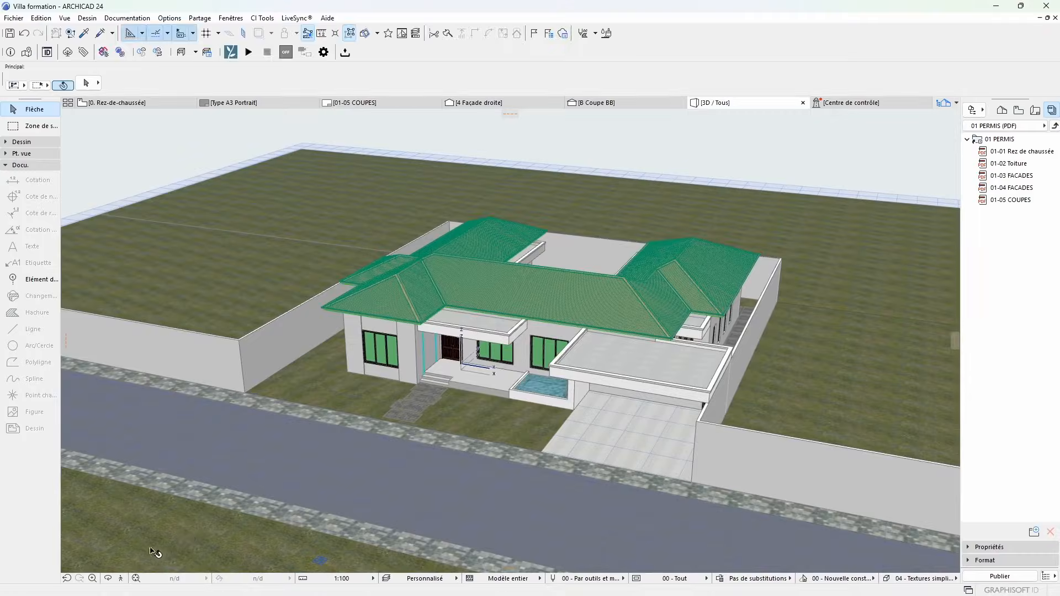
drag(217, 428, 558, 384)
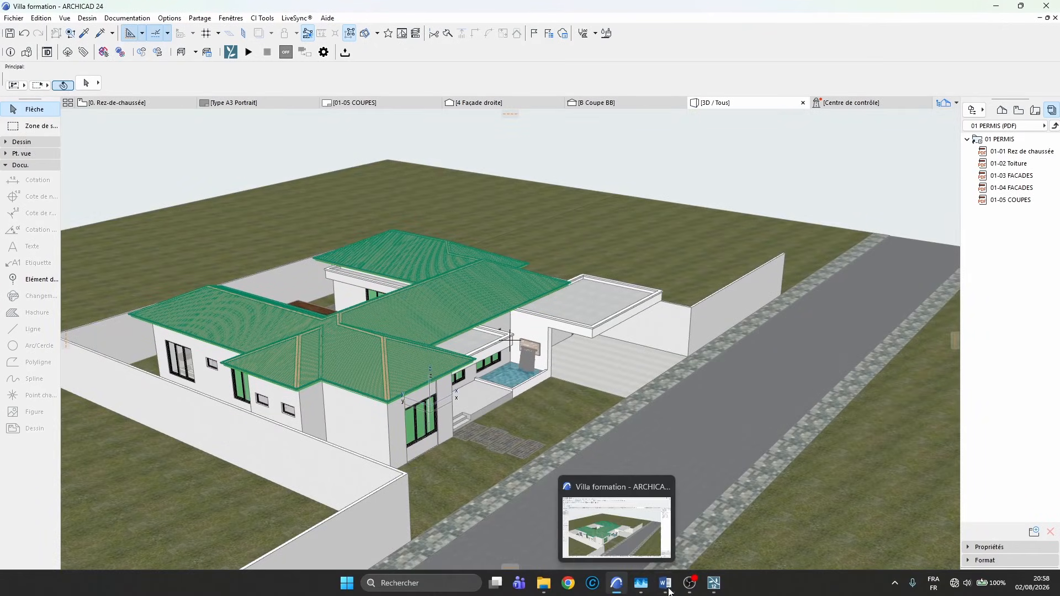
click(713, 584)
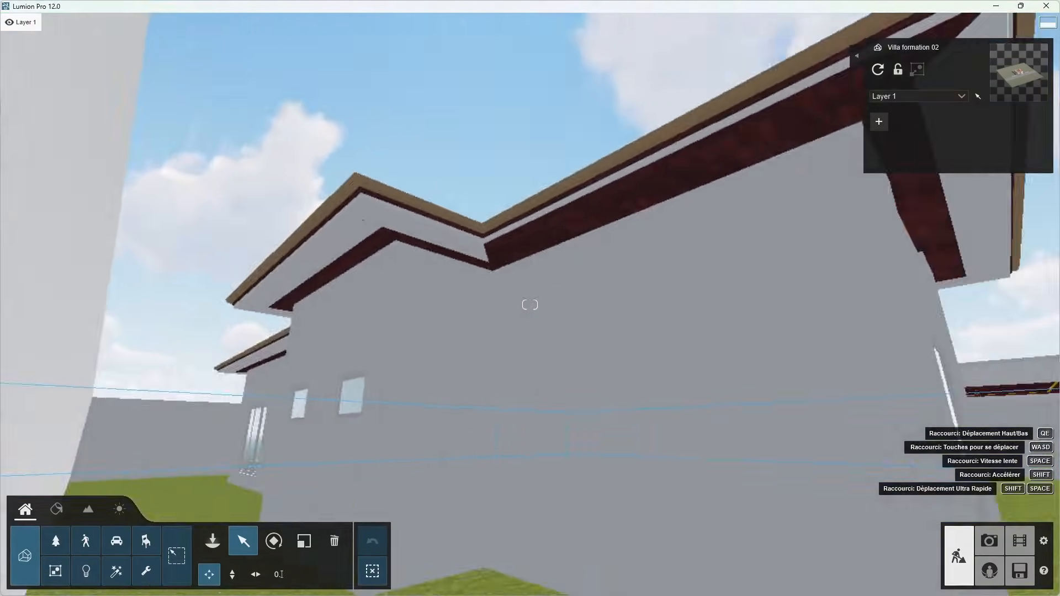
Step: Turn the camera at the villa's outer wall, back away, and move sideways in both directions along the front facade
right_drag(530, 305, 633, 358)
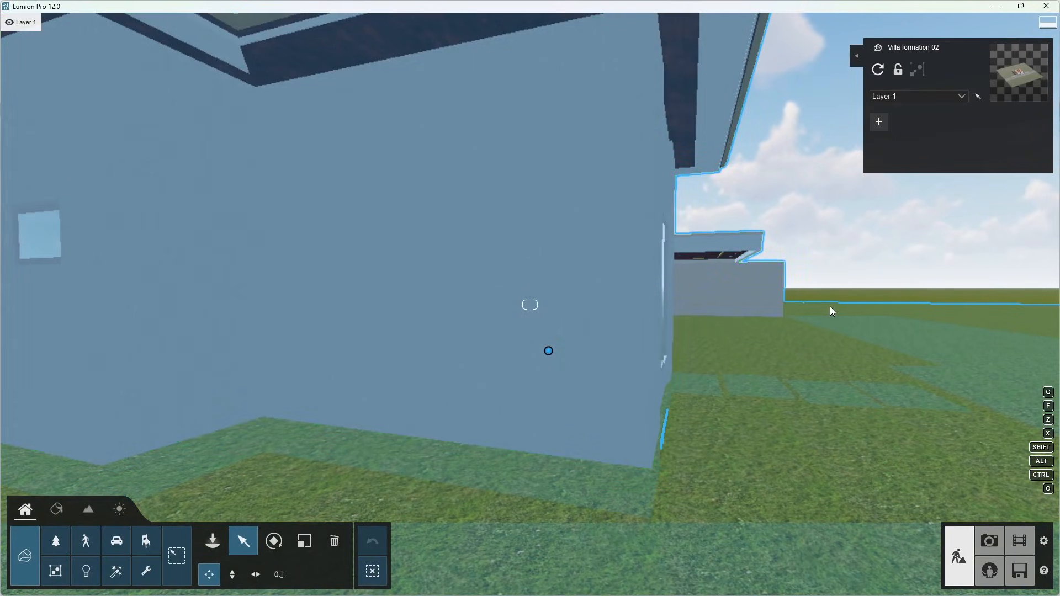
key(s)
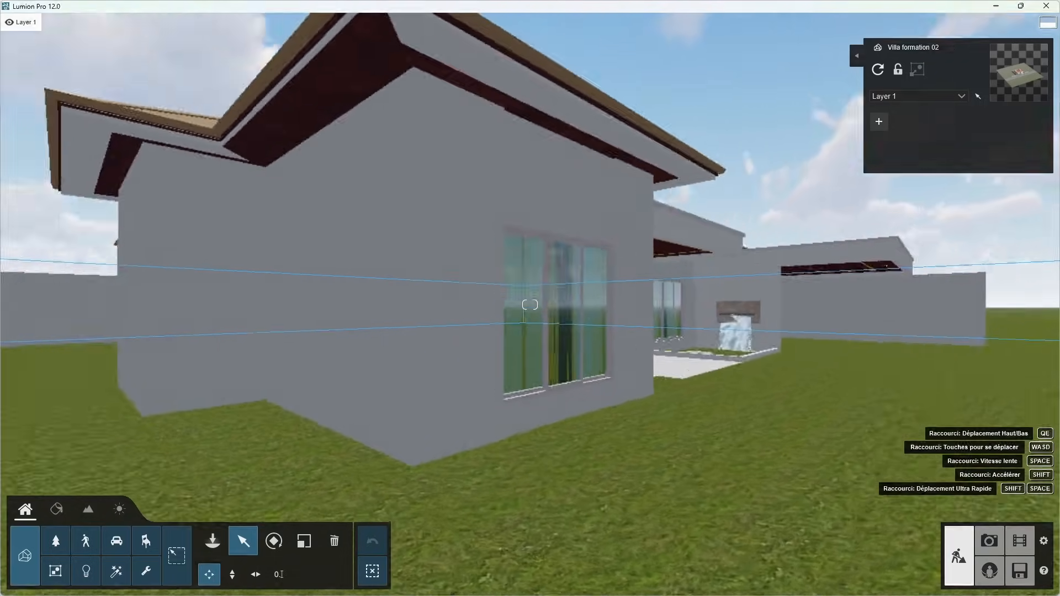
key(d)
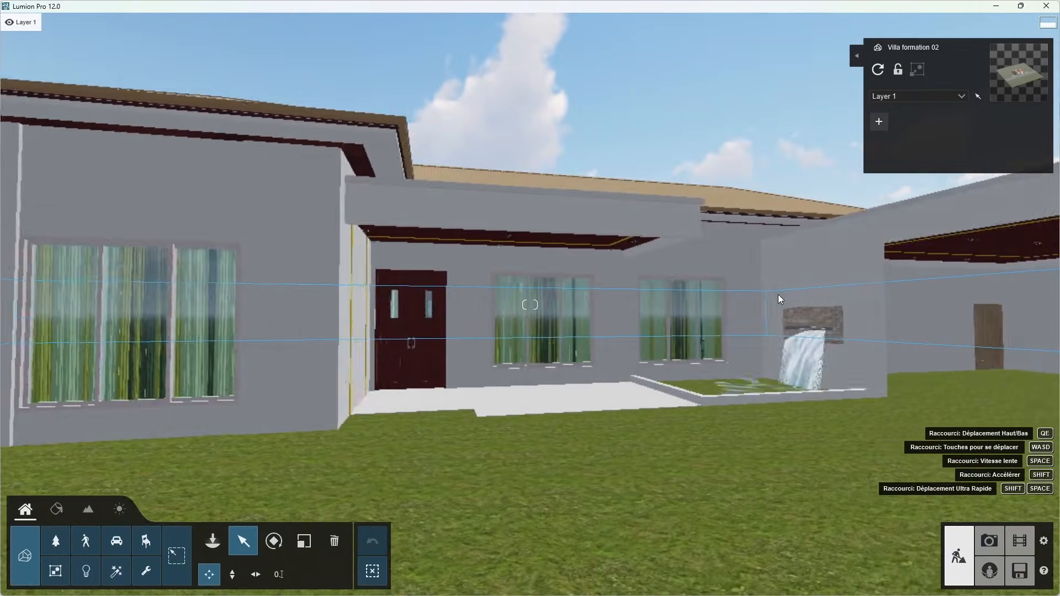
key(d)
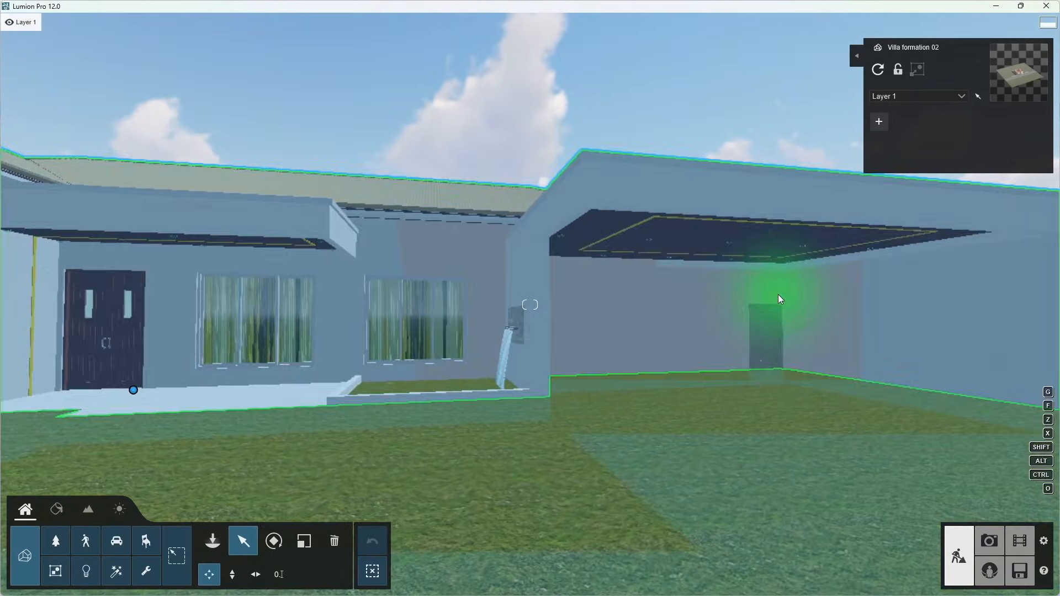
key(a)
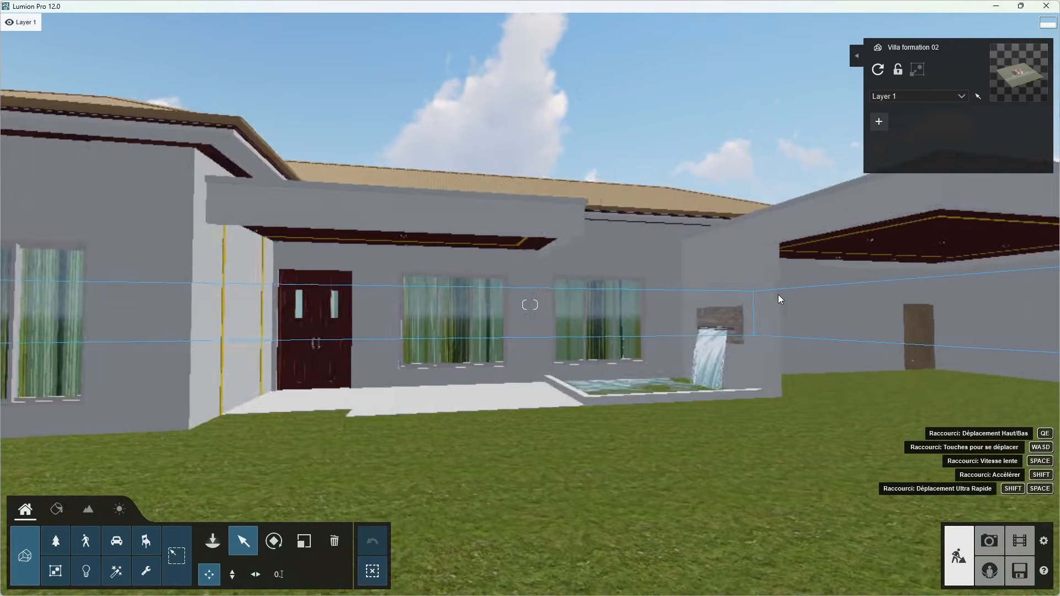
key(a)
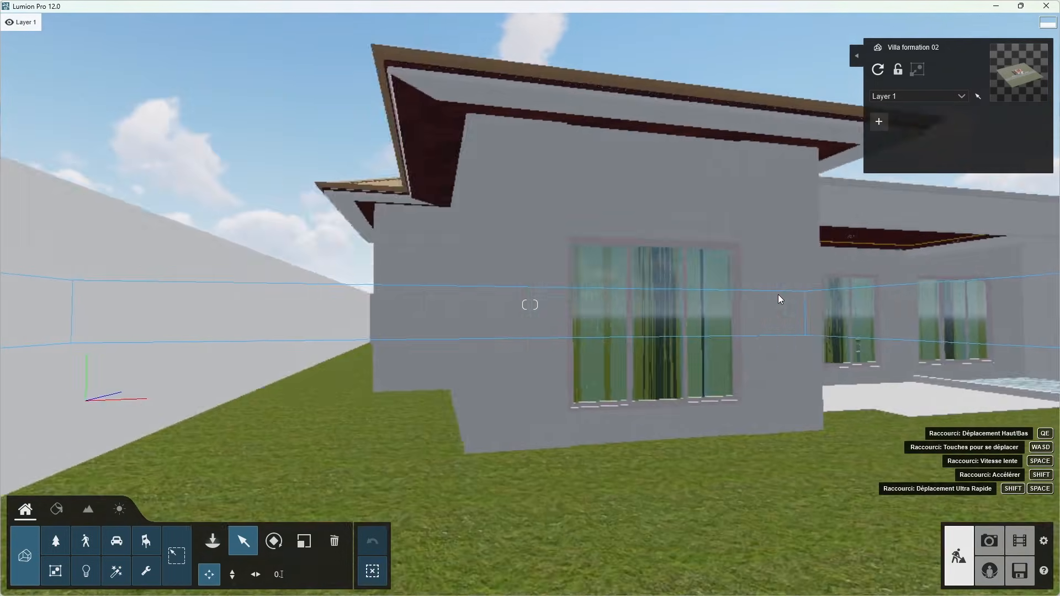
key(d)
key(a)
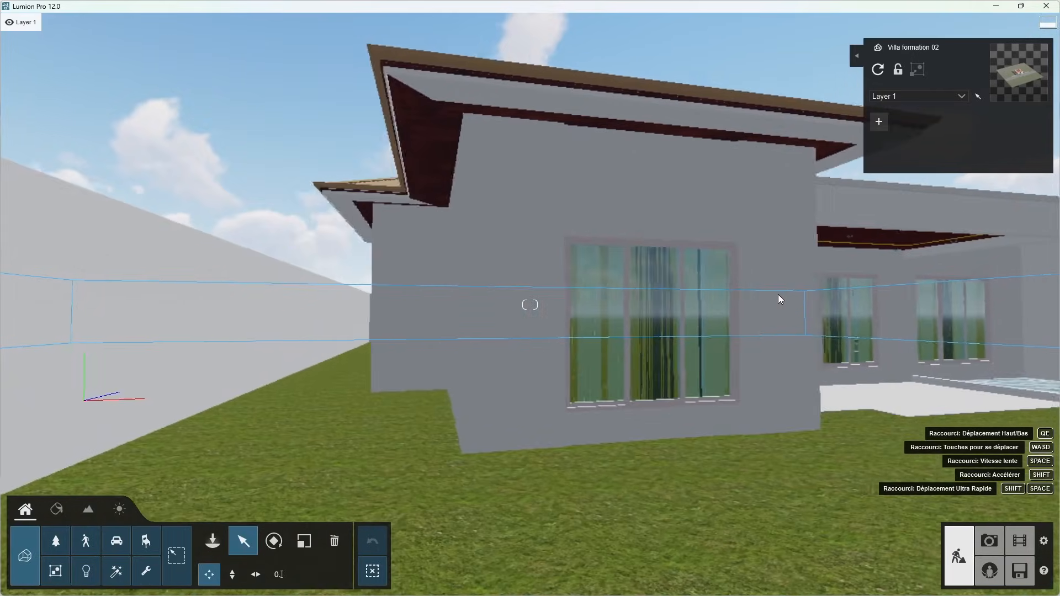
key(d)
key(a)
click(778, 299)
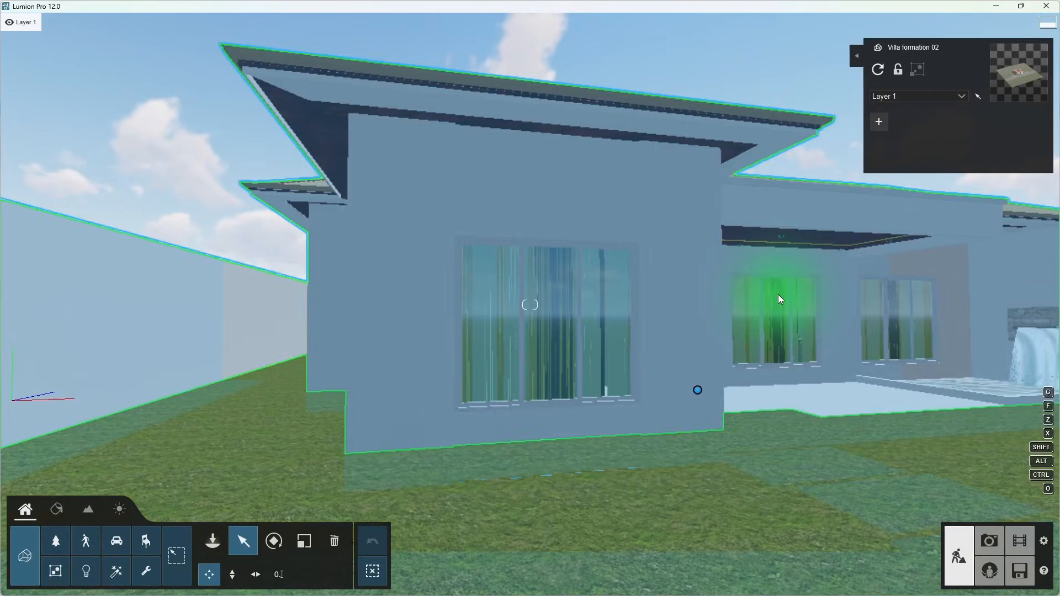
Step: Move the camera forward through the facade into the villa's interior and back out onto the lawn
key(w)
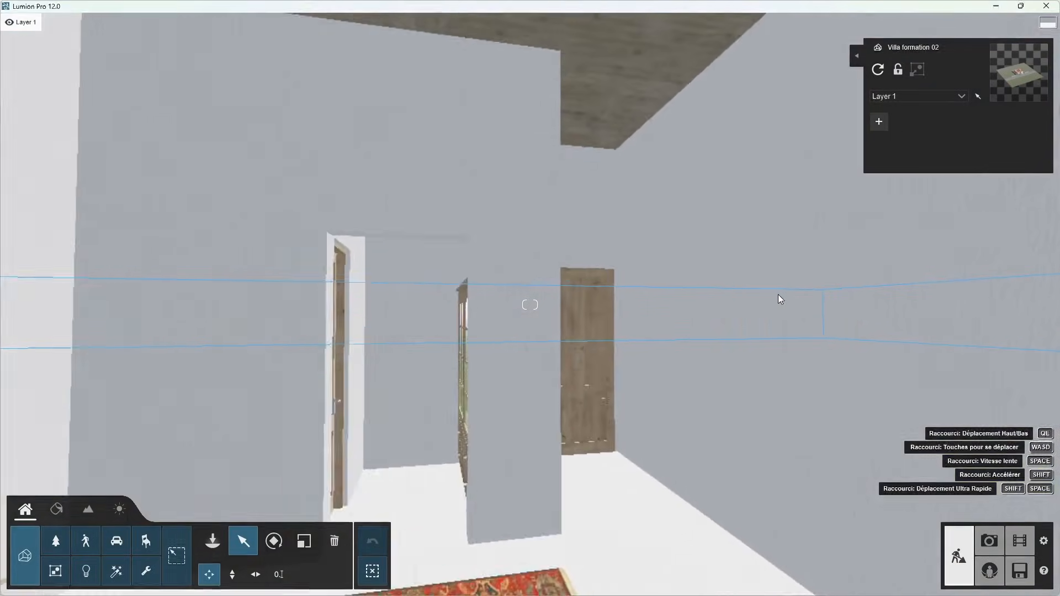
key(w)
click(778, 295)
key(s)
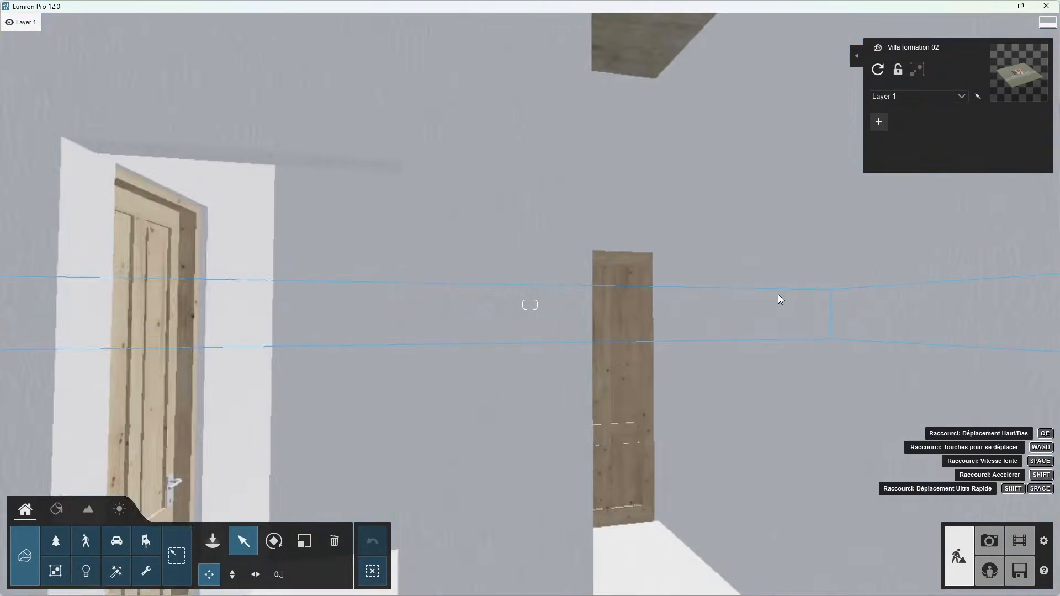
key(s)
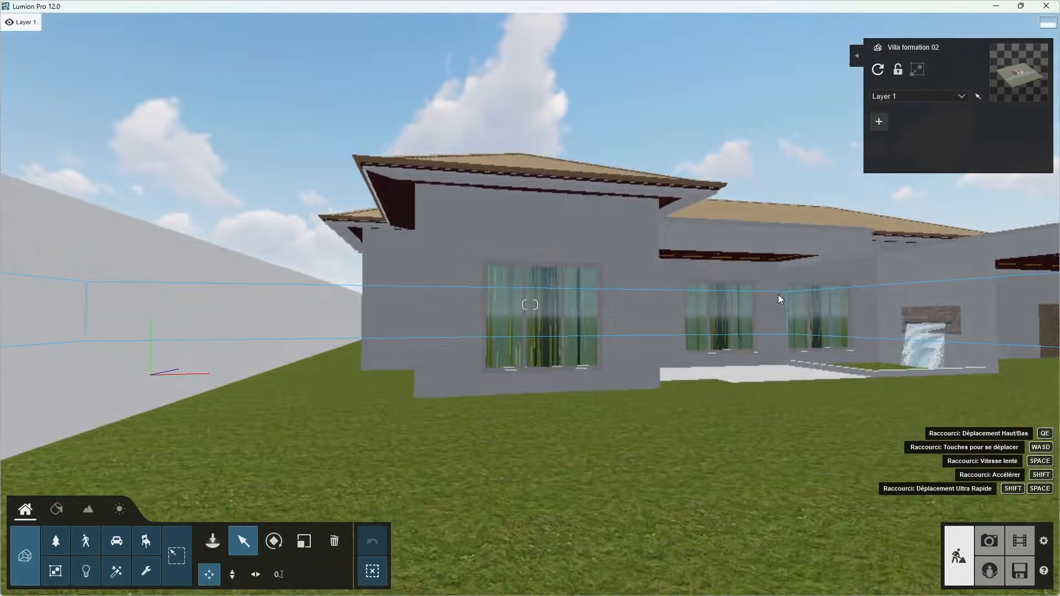
click(779, 299)
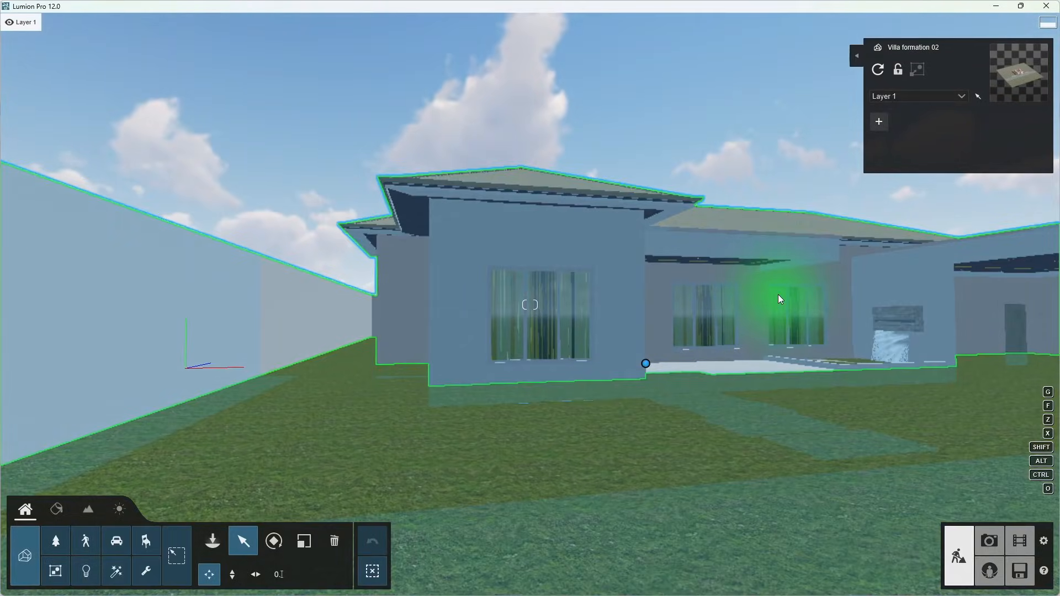
Step: Raise the camera above the villa's roof and lower it back to ground level
key(q)
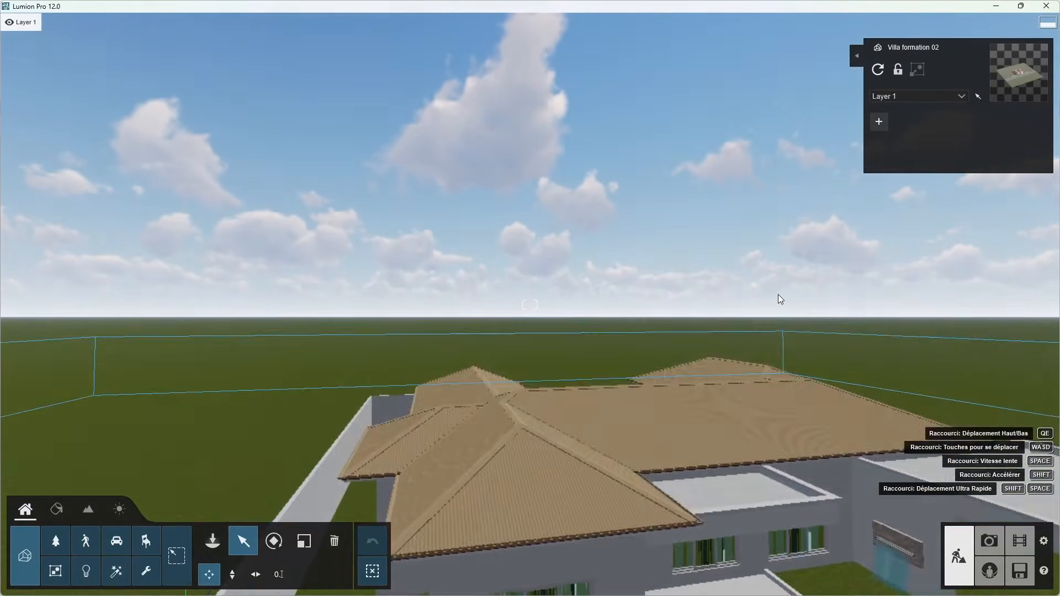
key(e)
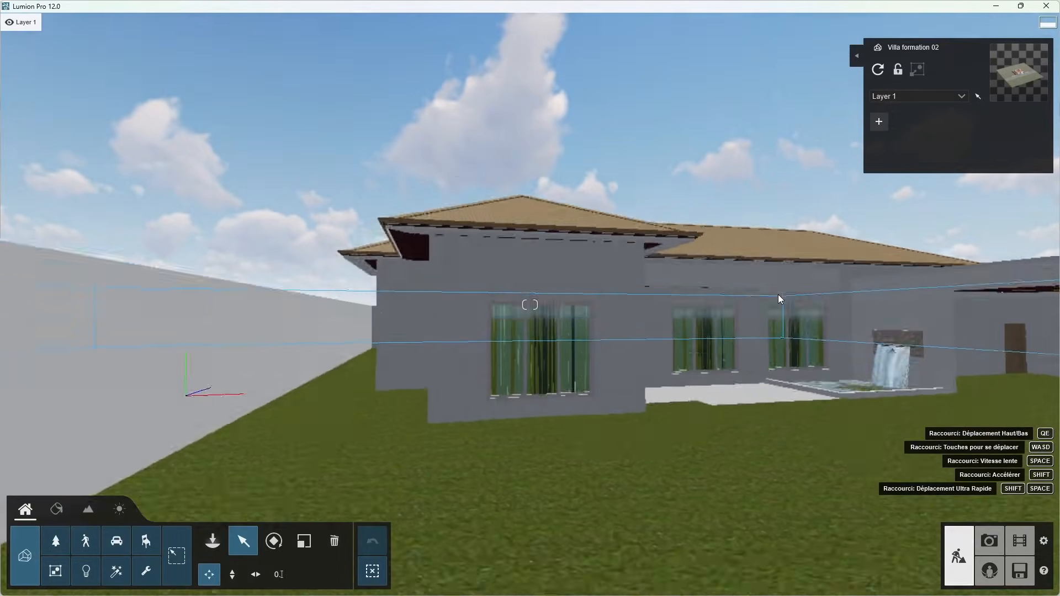
click(779, 298)
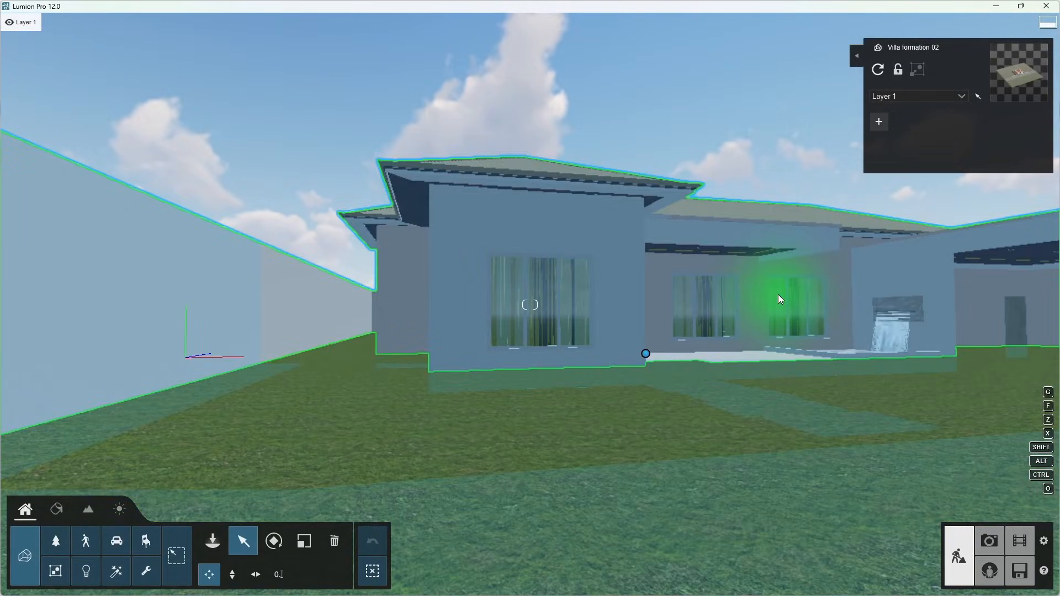
Step: View the front facade and carport from the side, then approach the entrance, back away, and raise and lower the camera
key(d)
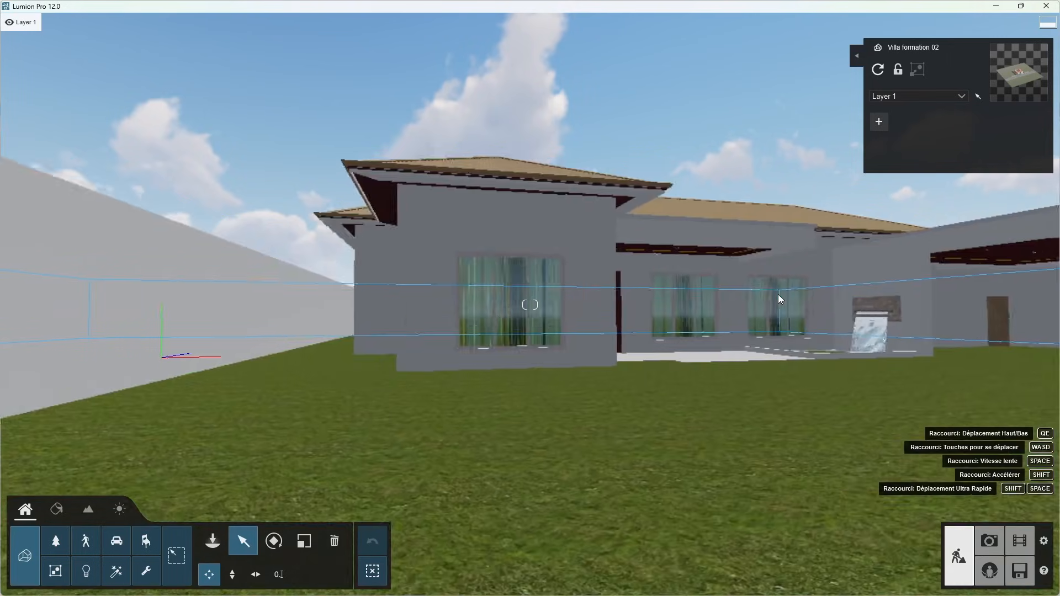
key(d)
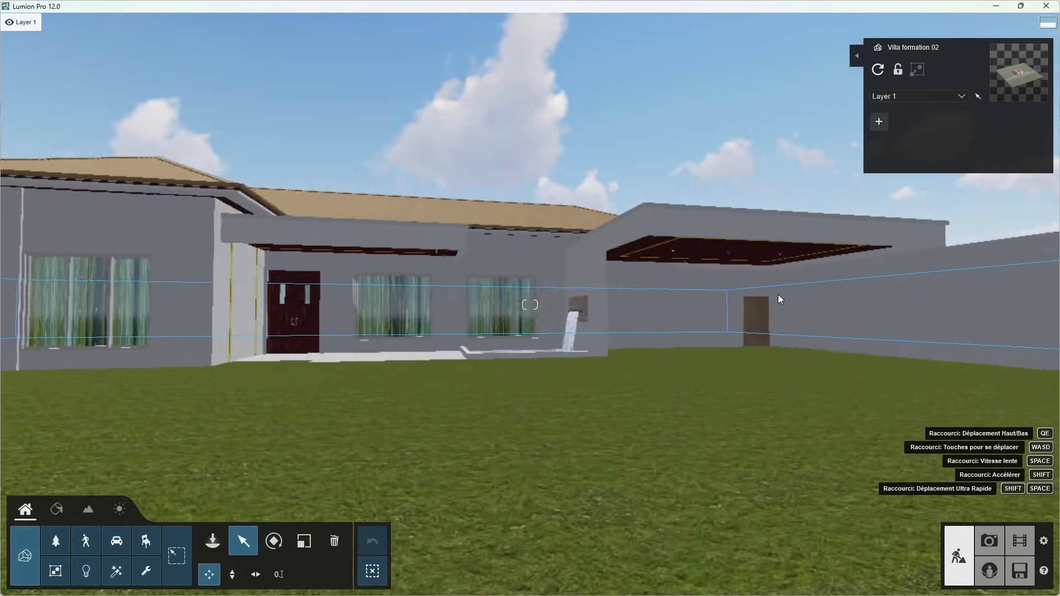
key(a)
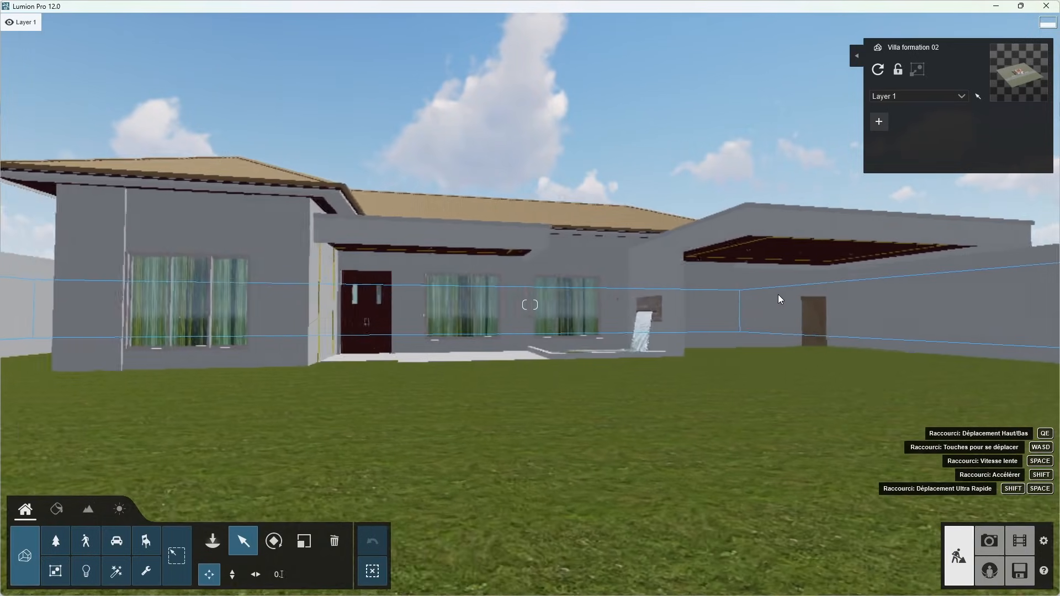
key(w)
key(w)
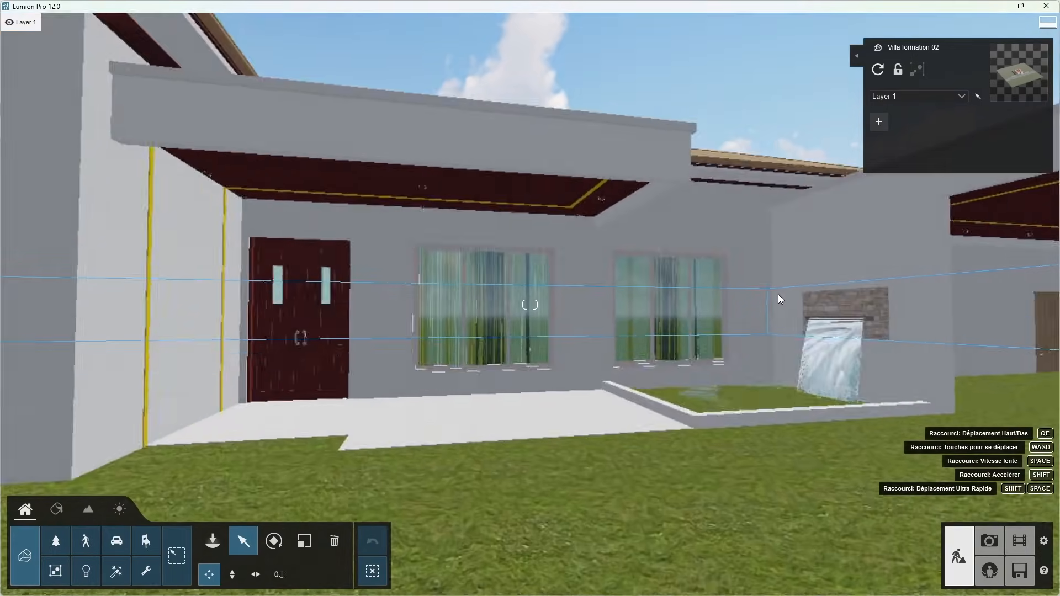
key(s)
key(q)
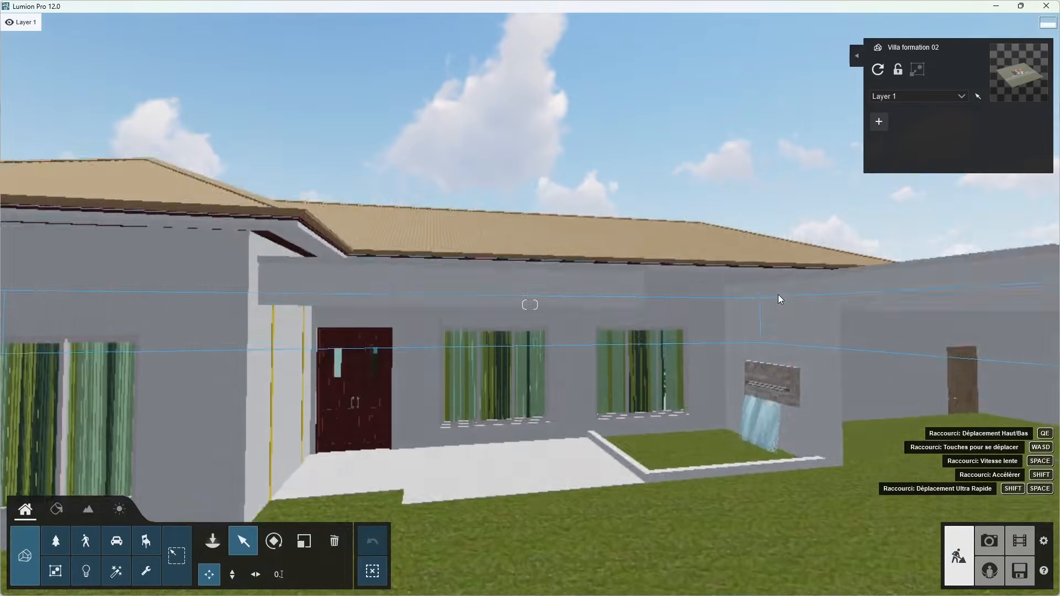
key(e)
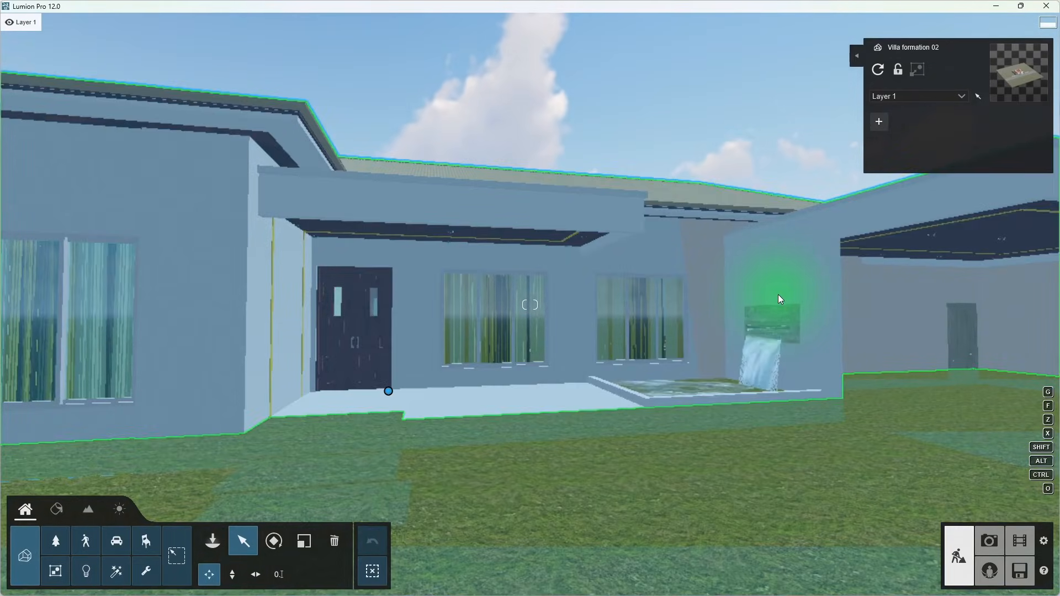
Step: Repeat the sideways, forward, backward and vertical camera movements in front of the red entrance door and waterfall
key(a)
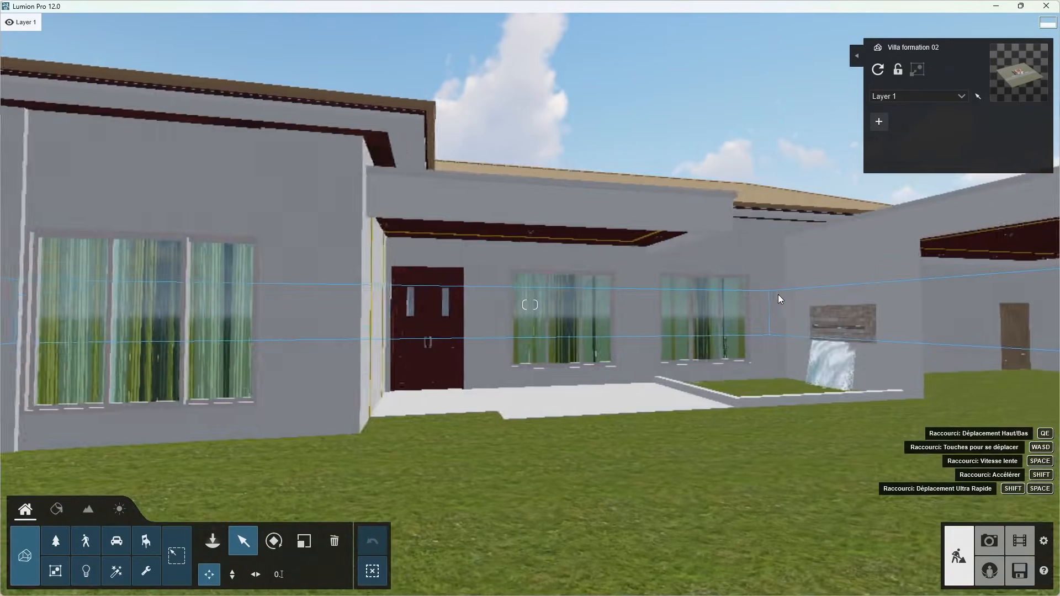
key(d)
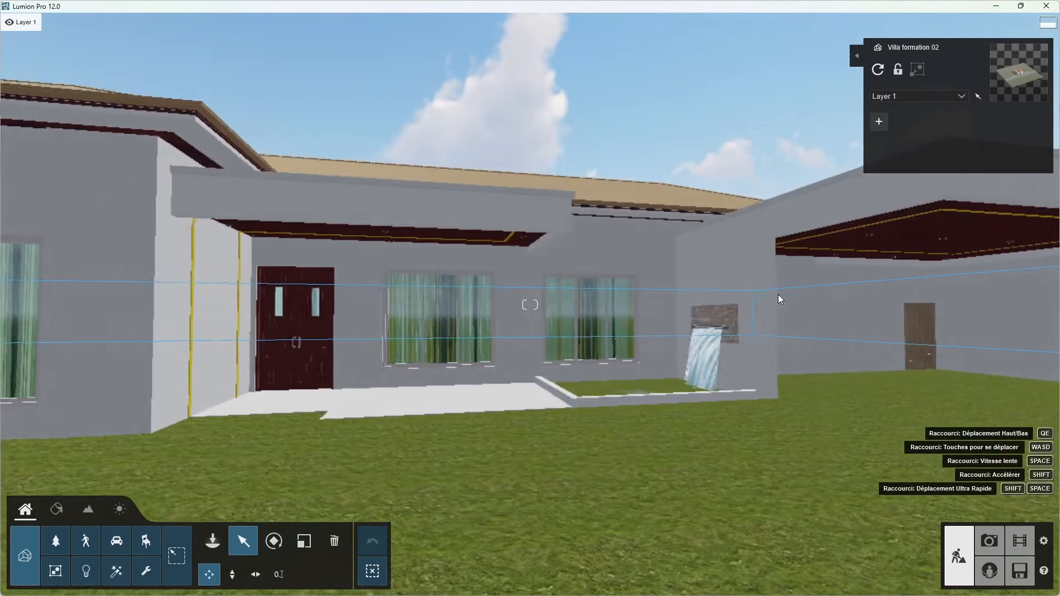
key(a)
key(w)
key(s)
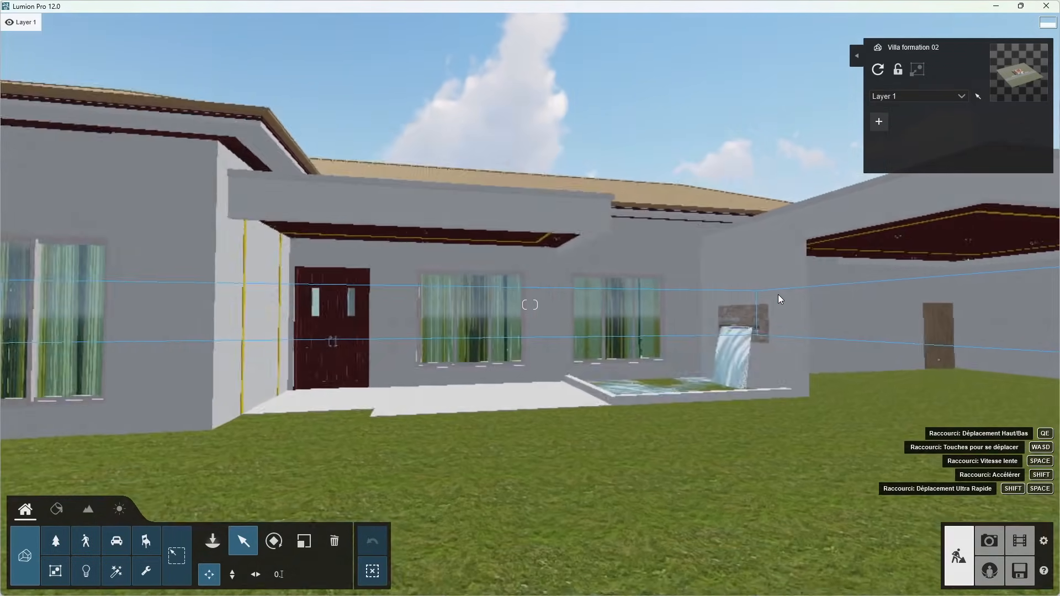
key(q)
key(e)
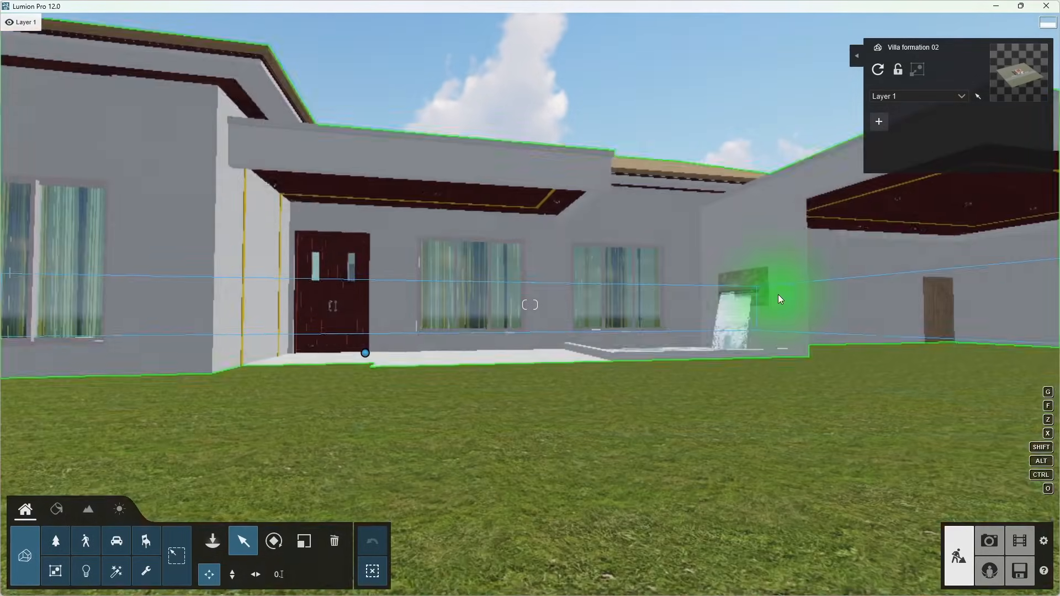
Step: Back the camera away until the whole front is in view, and travel sideways between the villa and its boundary wall
key(s)
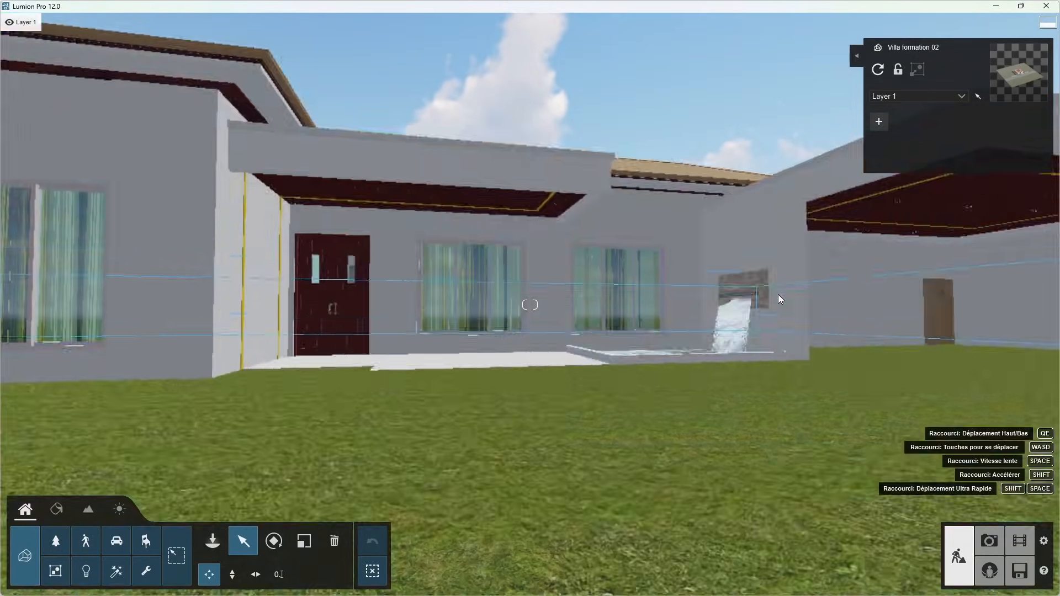
key(s)
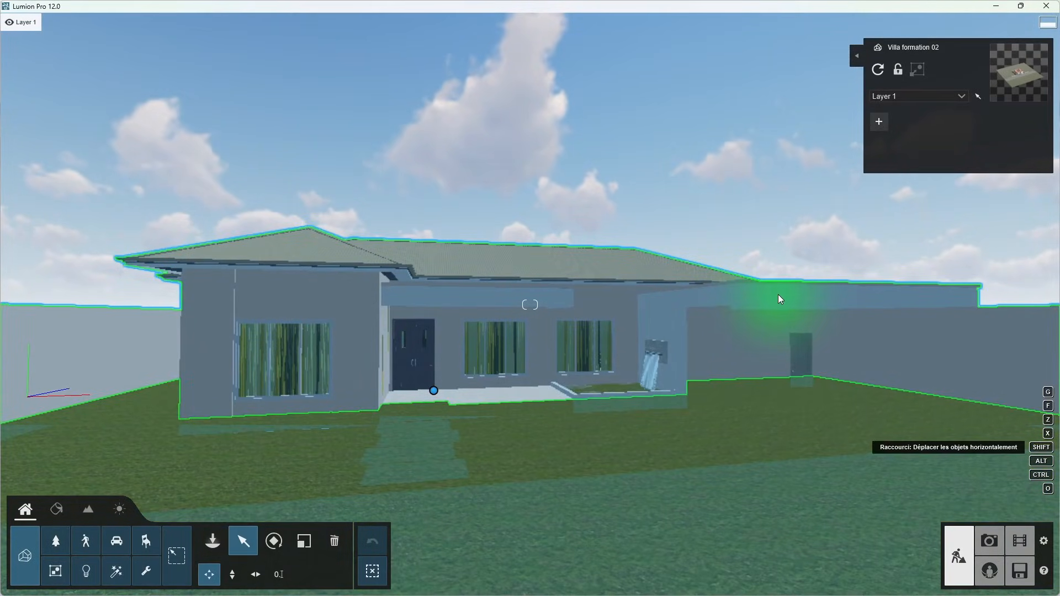
key(d)
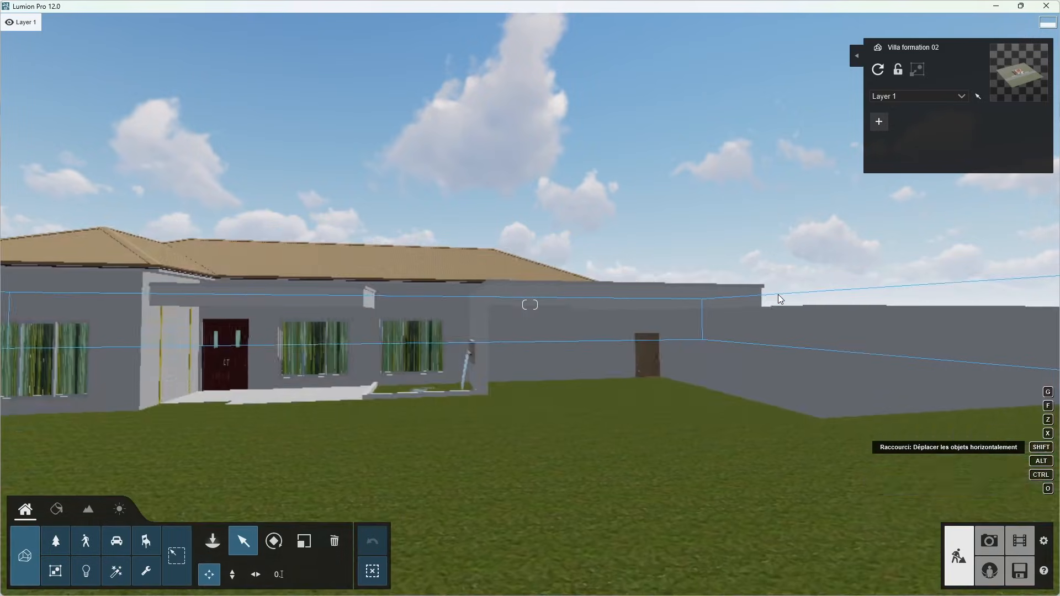
key(d)
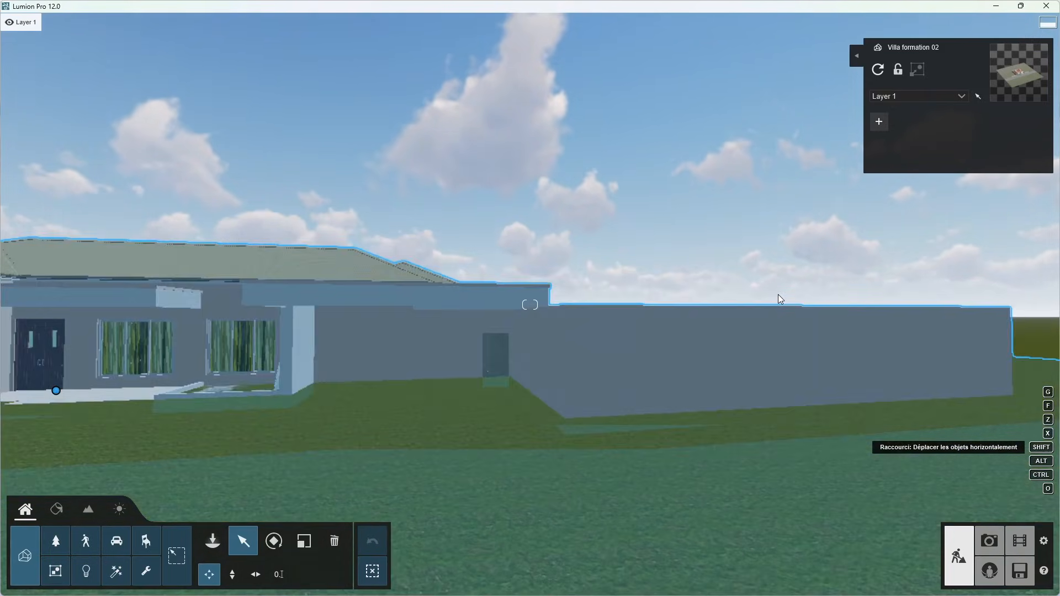
key(a)
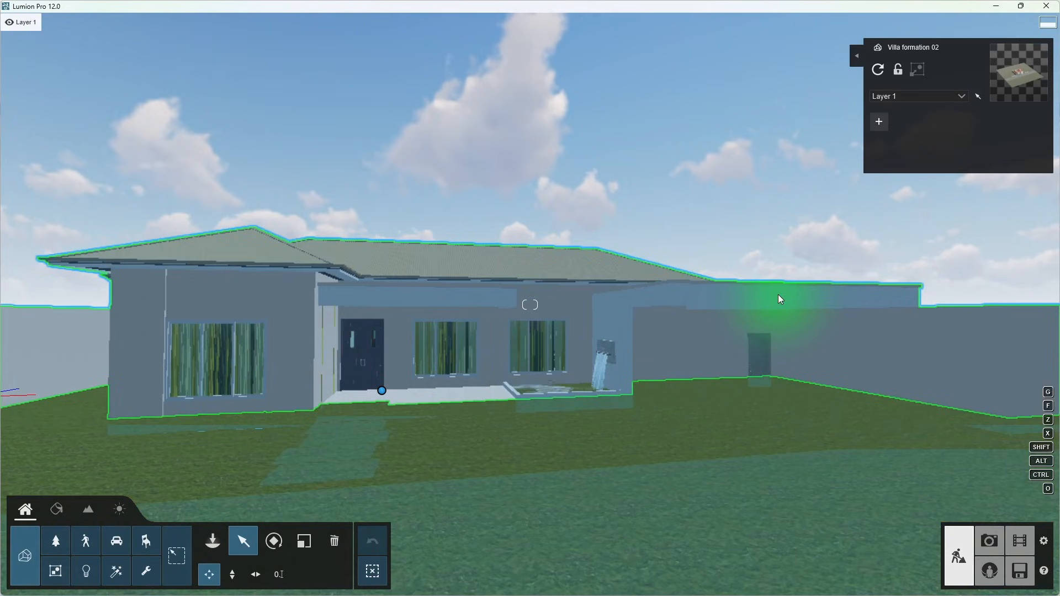
key(a)
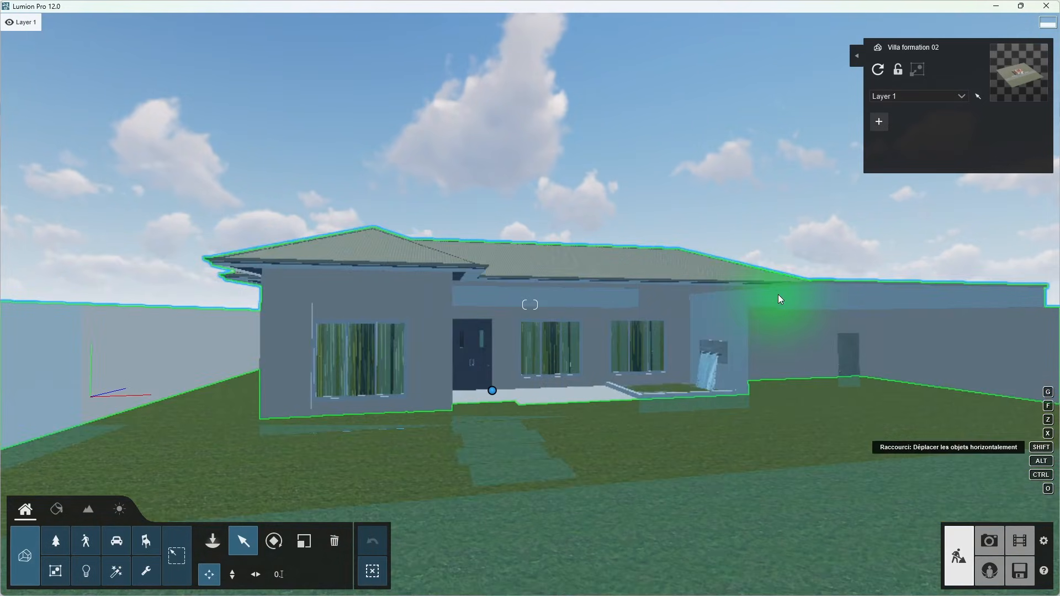
key(d)
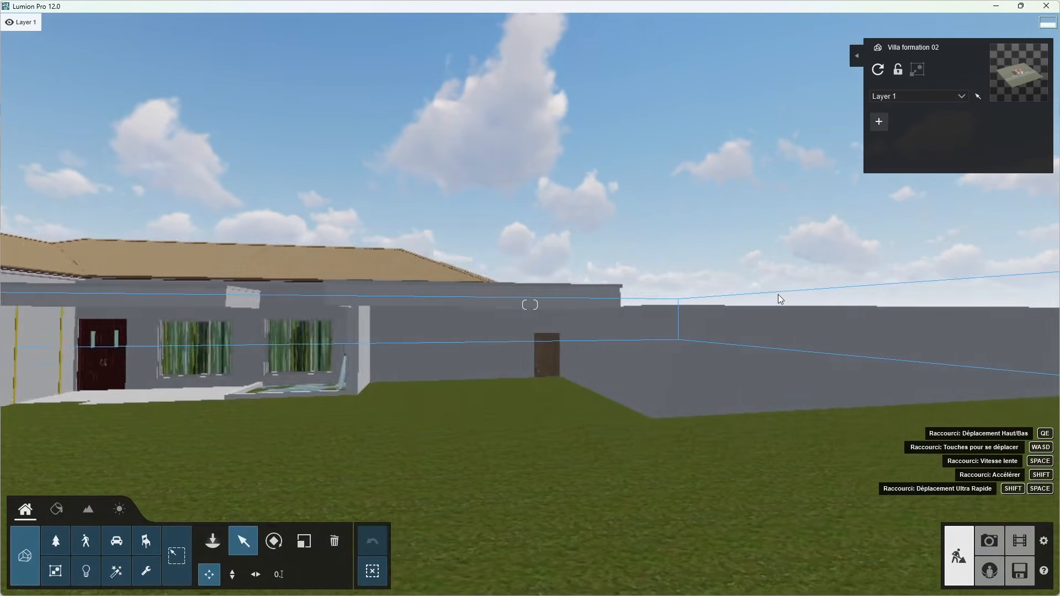
key(d)
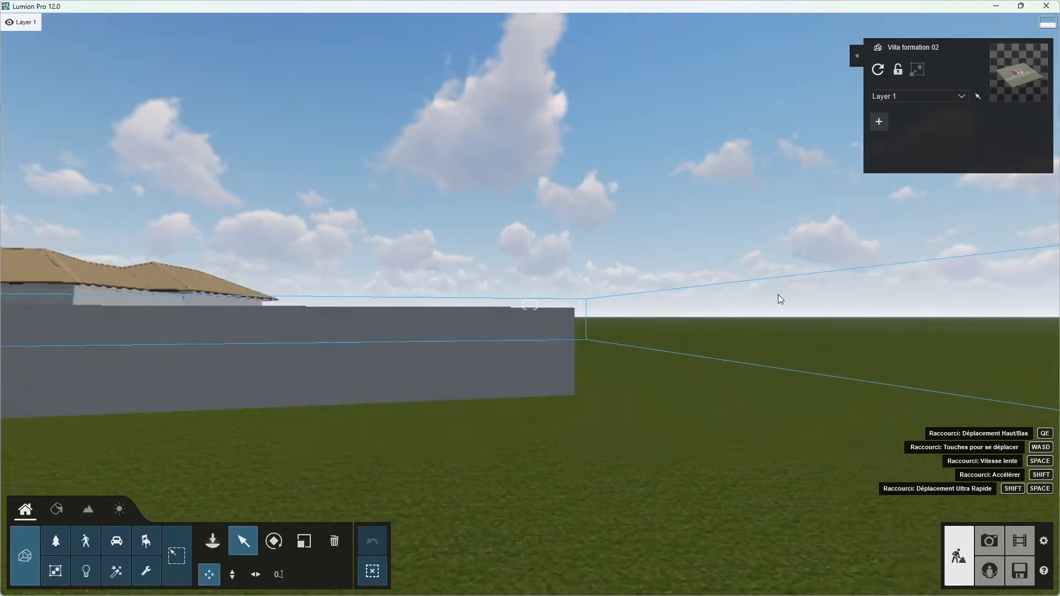
key(d)
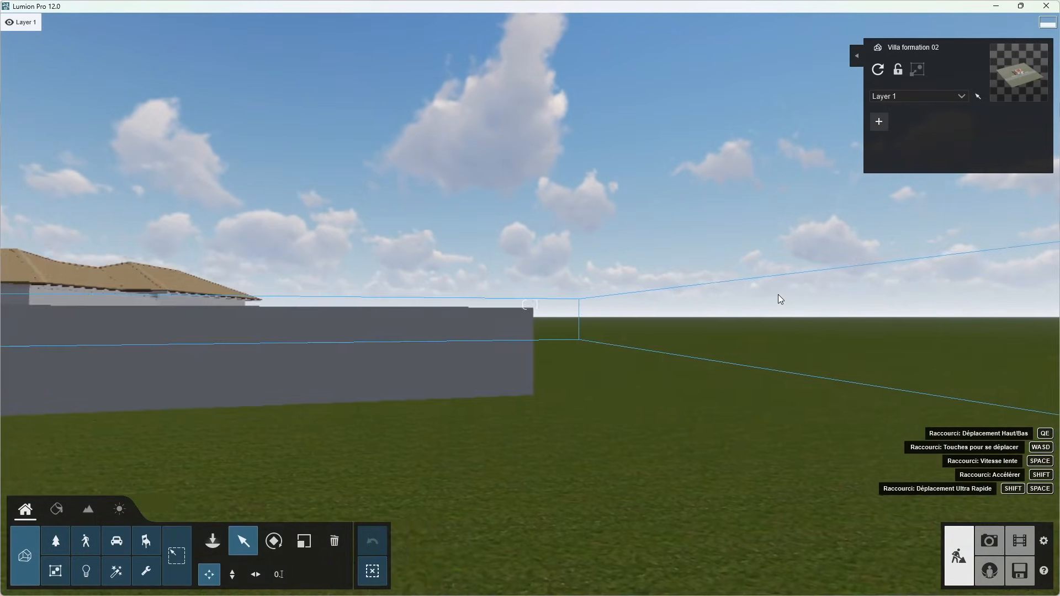
key(a)
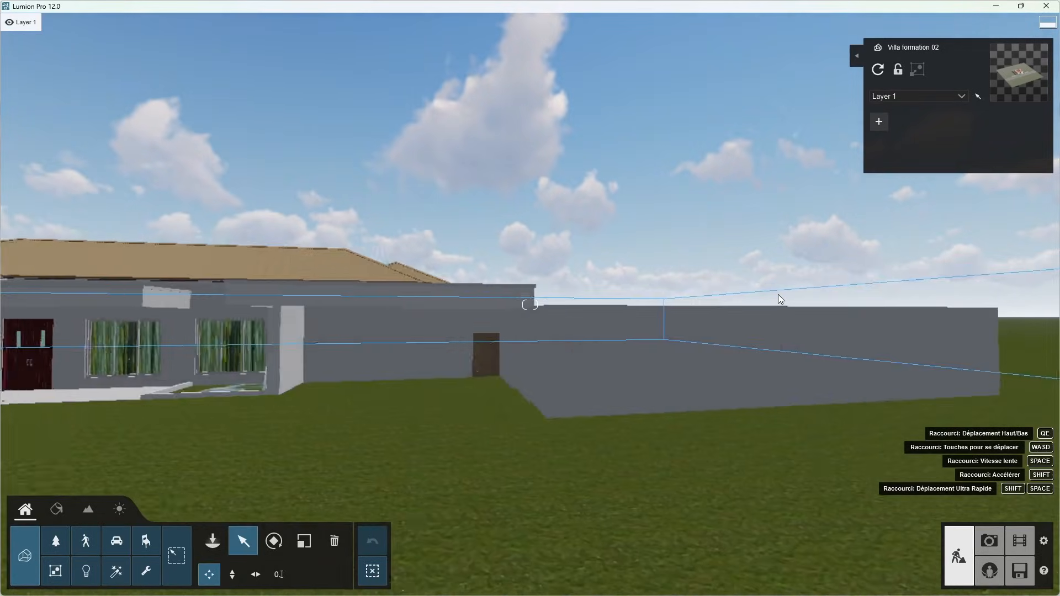
Step: Travel along the villa's boundary walls and raise the camera to view the pool courtyard over the rear wall
key(a)
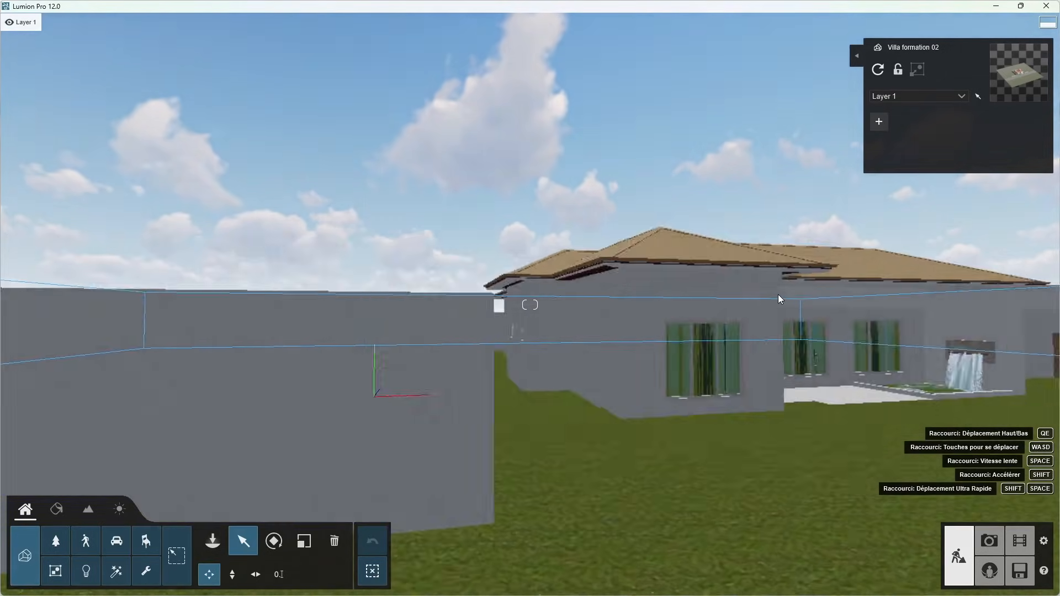
key(a)
key(q)
right_drag(778, 294, 746, 283)
key(d)
key(d)
key(d)
right_drag(486, 278, 469, 249)
key(d)
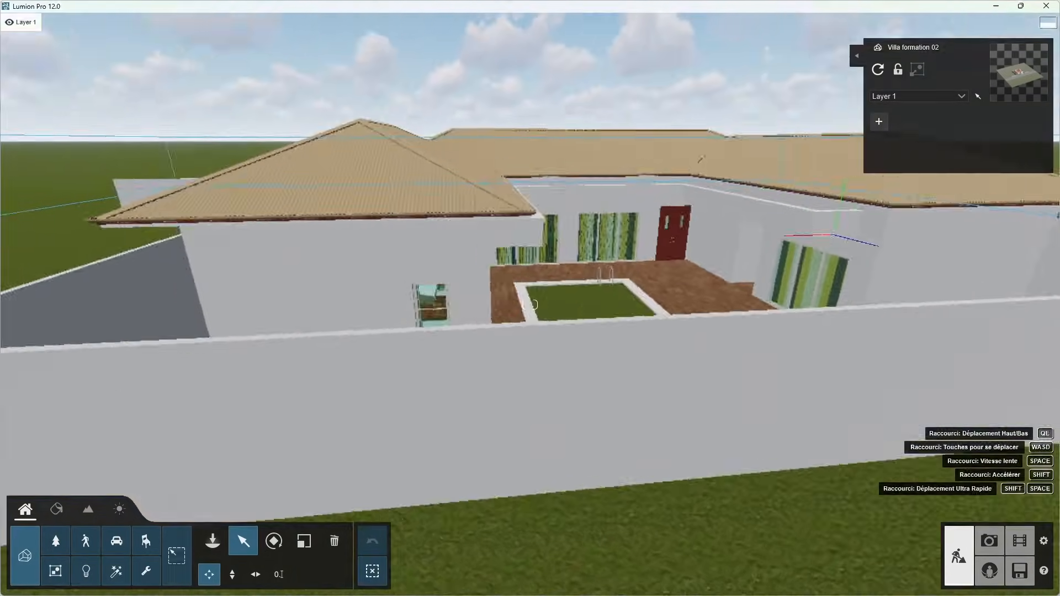
key(d)
Step: Bring the camera back to the front facade and view the entrance, waterfall and carport from ground level
right_drag(580, 275, 609, 303)
key(d)
key(d)
key(a)
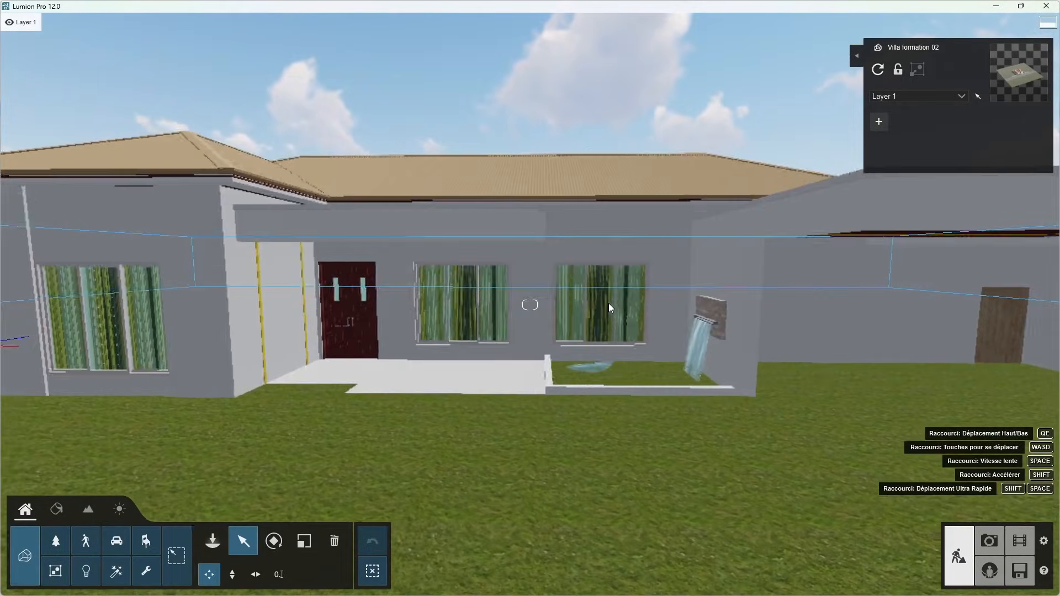
key(a)
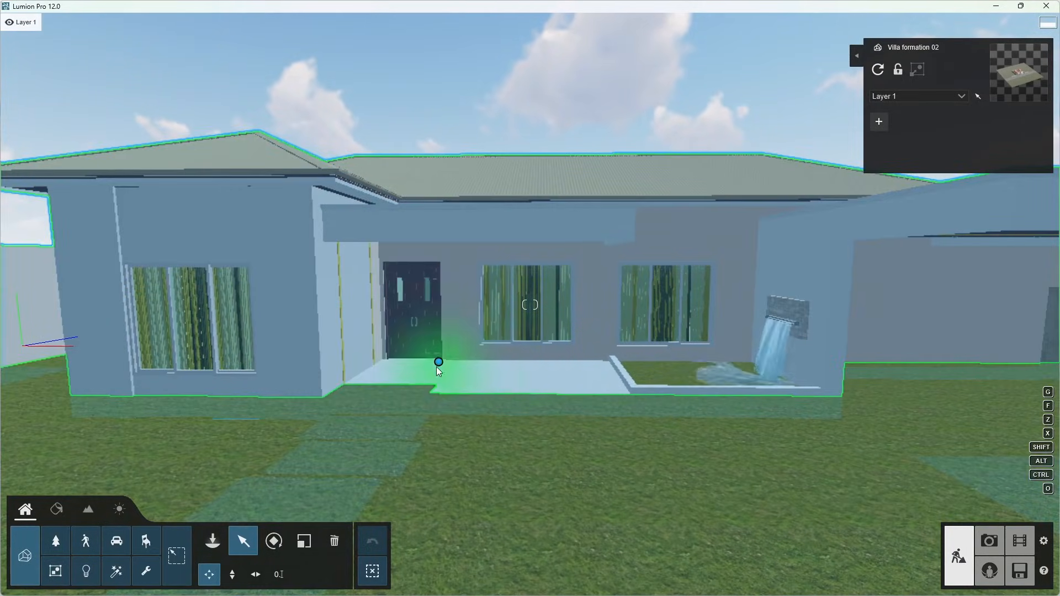
mouse_move(439, 362)
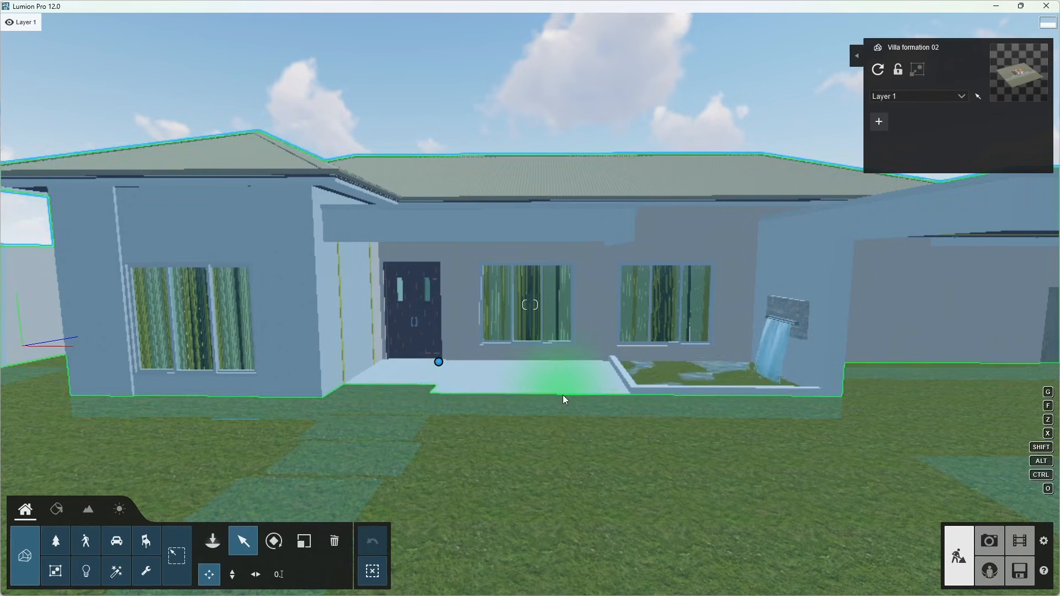
right_drag(563, 395, 773, 428)
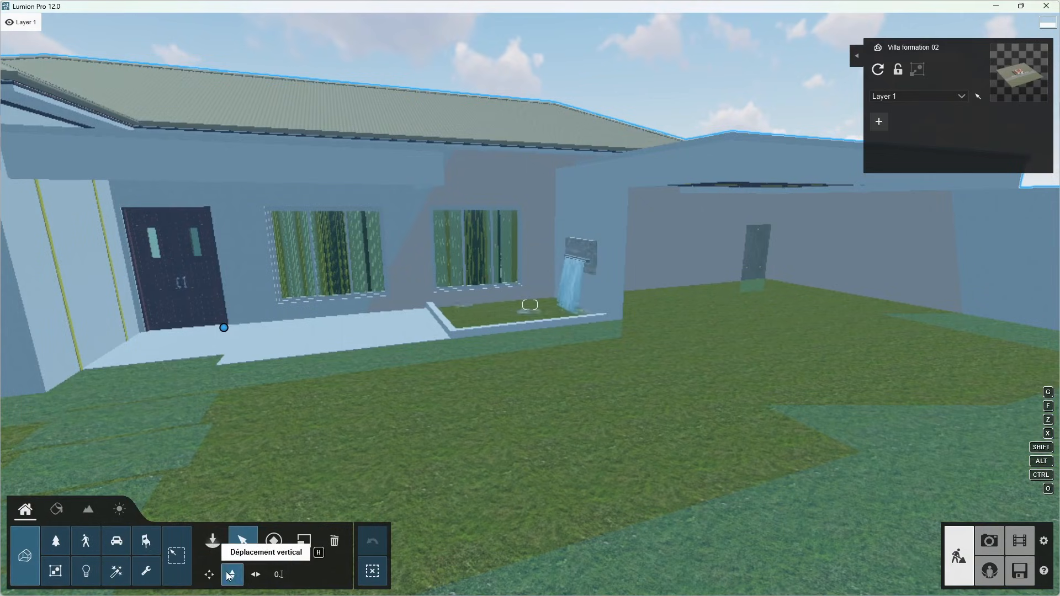
Step: Switch to ARCHICAD, examine the entrance terrace on the ground-floor plan, and return to Lumion with vertical movement active for the villa
click(223, 329)
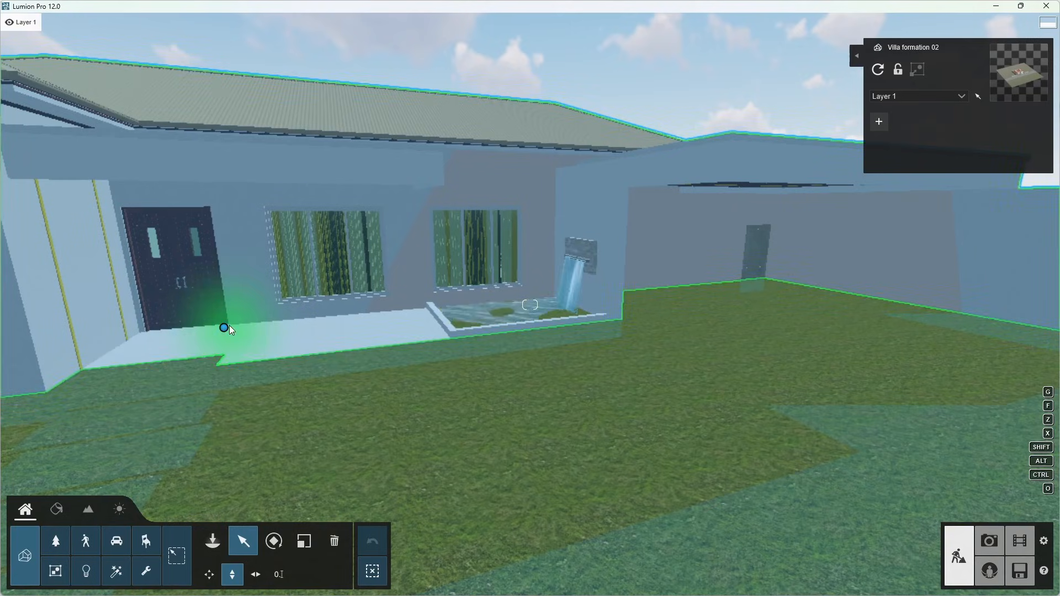
right_drag(226, 328, 326, 318)
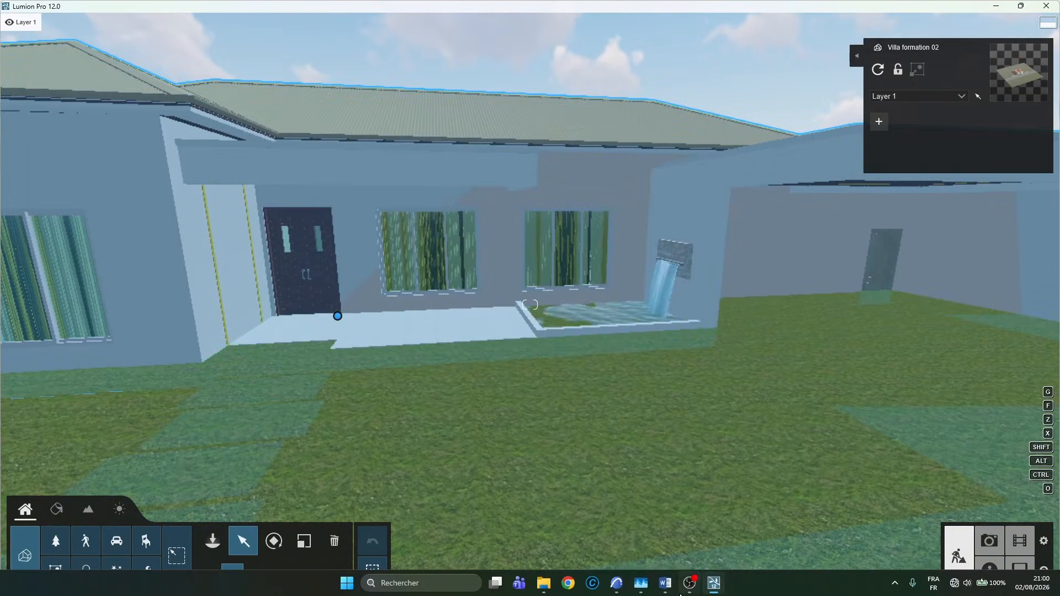
mouse_move(616, 585)
click(621, 516)
click(165, 104)
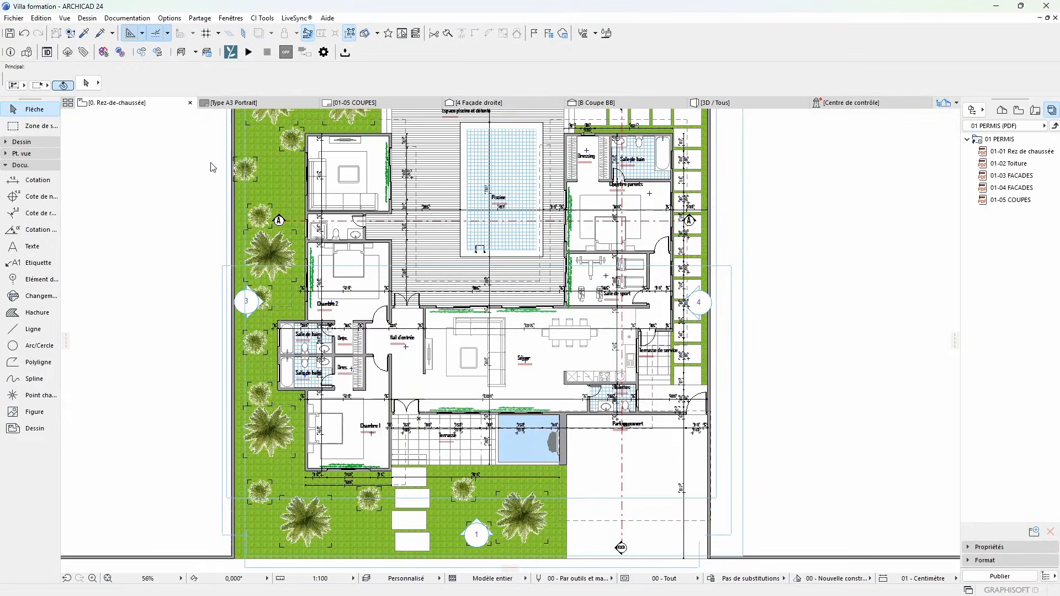
scroll(403, 466, up, 6)
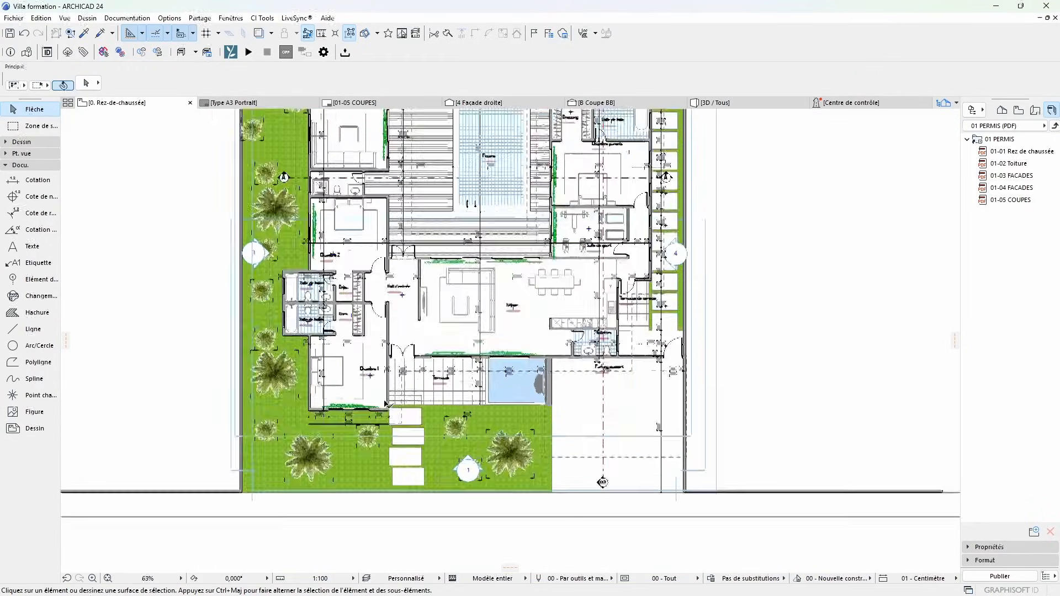
scroll(474, 334, up, 1)
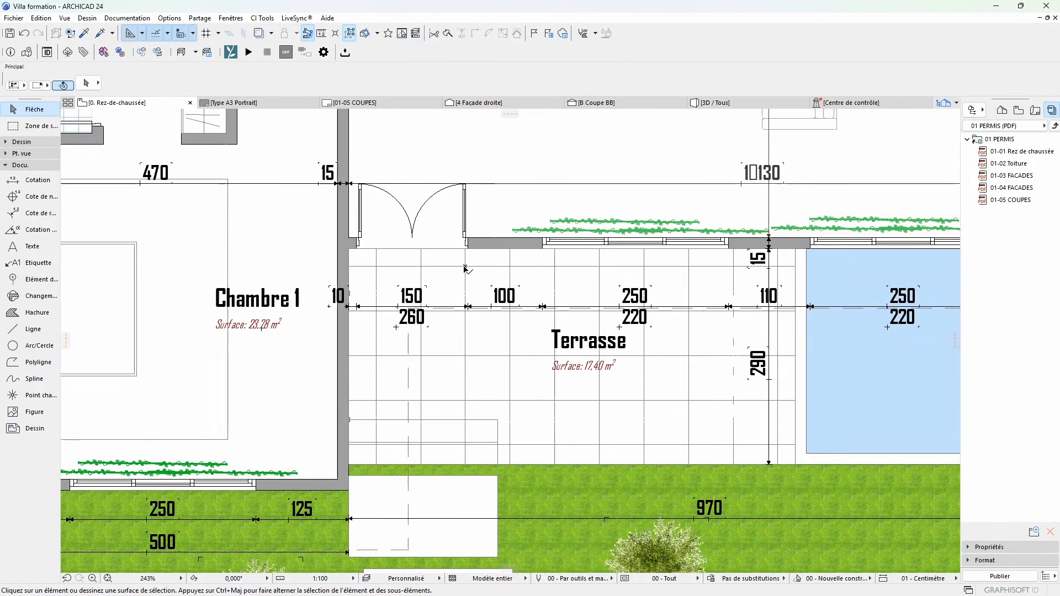
scroll(460, 361, down, 6)
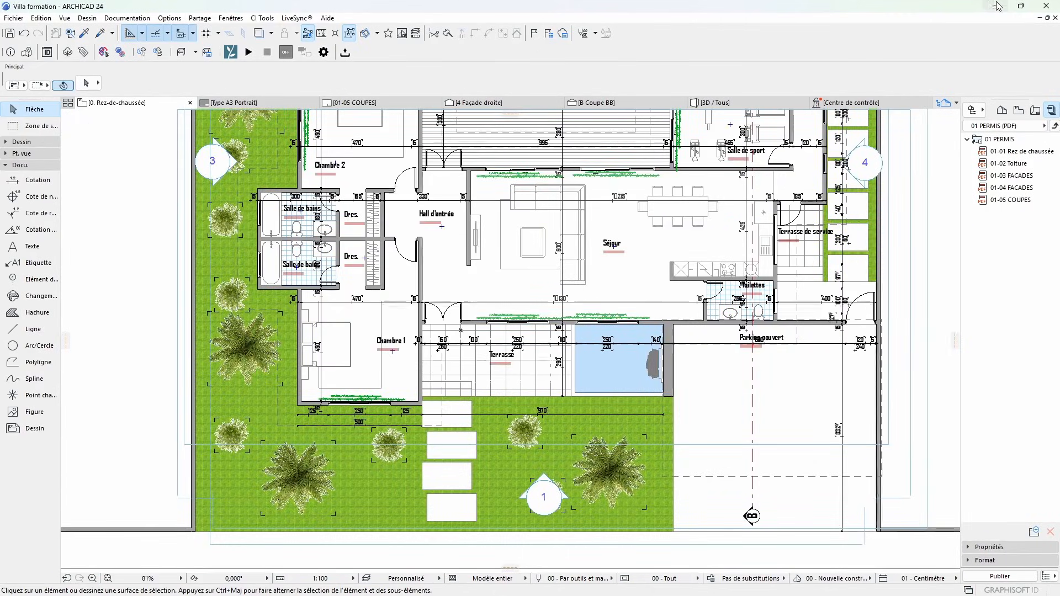
click(997, 6)
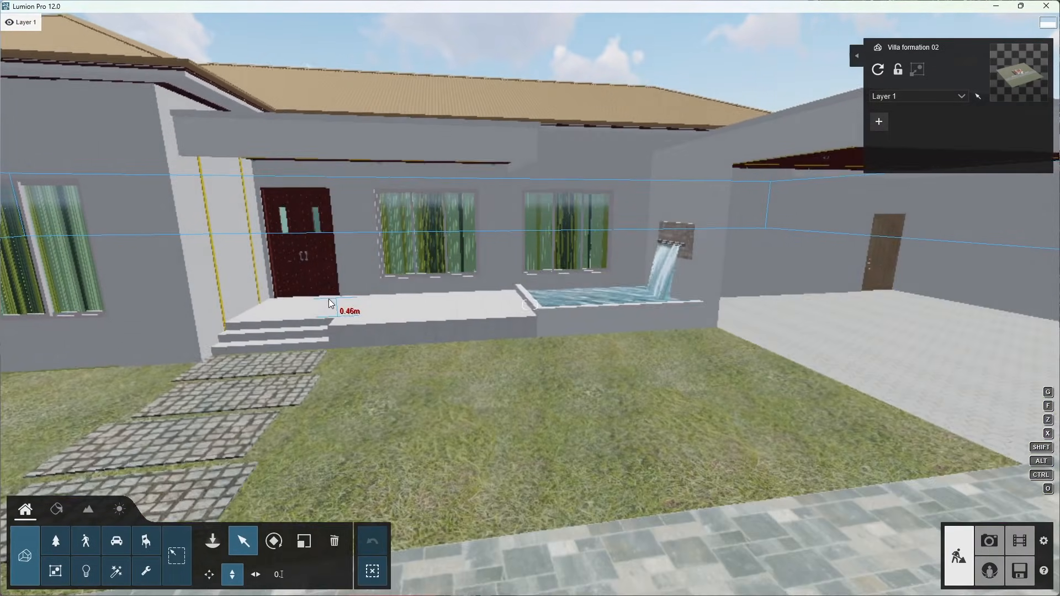
Step: Raise the villa vertically by about 0.46 m so its steps, paving and pool sit above the ground
right_drag(326, 301, 333, 303)
key(s)
mouse_move(191, 340)
right_down()
mouse_move(184, 347)
mouse_move(190, 340)
right_up()
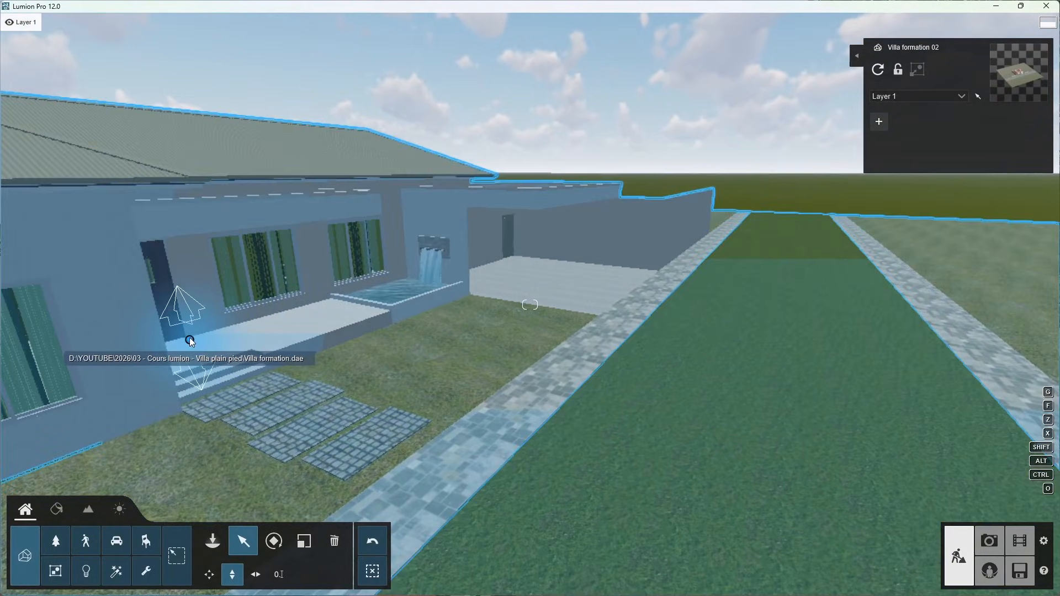
drag(190, 337, 188, 333)
Step: Inspect the raised villa from along the street and from above its rear boundary wall
right_drag(643, 350, 690, 331)
key(s)
key(w)
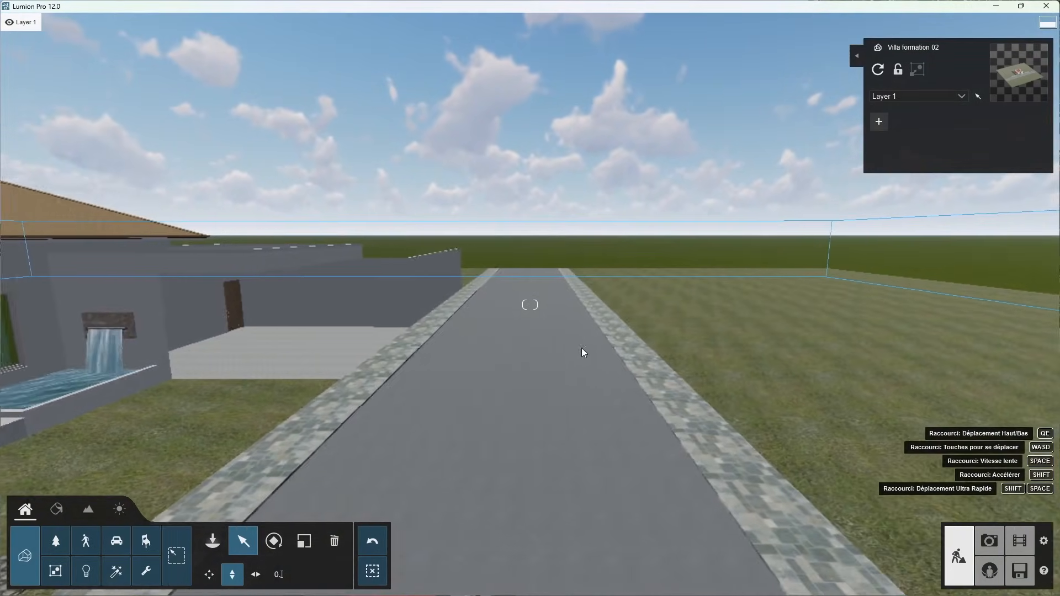
key(s)
right_drag(581, 347, 526, 332)
key(s)
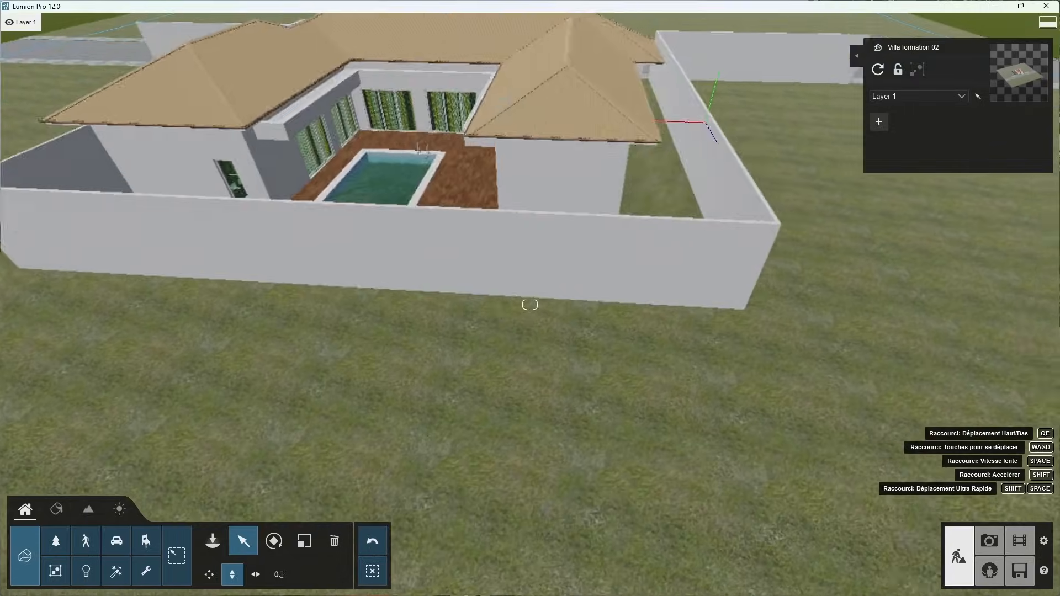
key(d)
right_drag(530, 336, 452, 312)
Step: Travel around the villa and lower the camera into the rear courtyard to examine the pool and wooden deck
right_drag(551, 287, 590, 340)
key(a)
key(a)
key(a)
right_drag(492, 331, 618, 361)
key(a)
key(w)
right_drag(624, 436, 643, 367)
key(d)
right_drag(724, 409, 682, 364)
key(a)
key(s)
key(d)
key(a)
key(d)
right_drag(773, 400, 734, 401)
right_drag(817, 411, 741, 418)
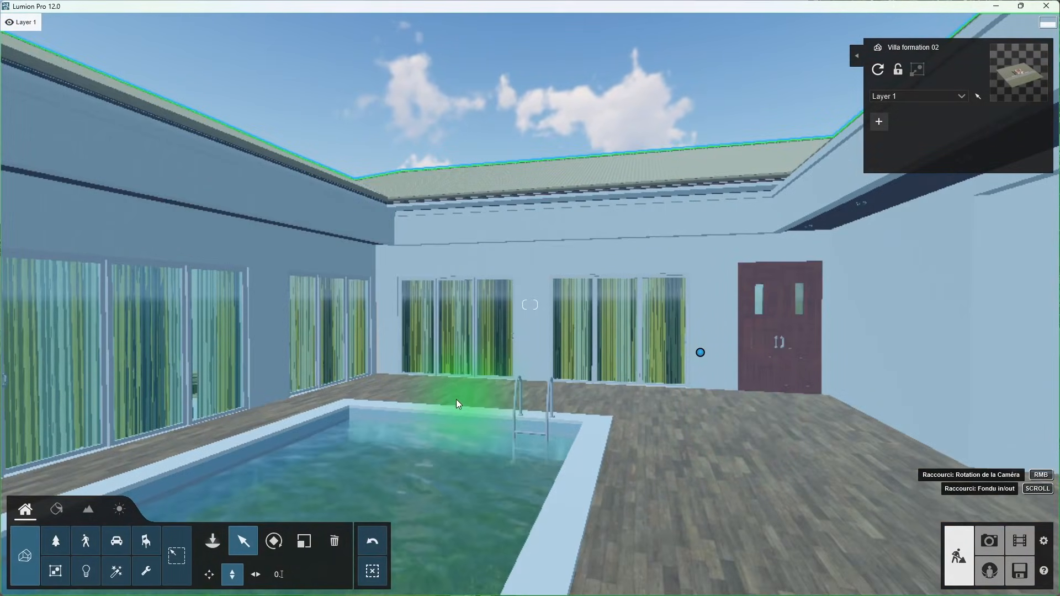
Step: Examine the pool, its ladder and the surrounding deck and windows from several angles
key(a)
right_drag(457, 400, 431, 392)
key(d)
key(q)
key(s)
key(w)
key(d)
key(a)
right_drag(572, 415, 562, 420)
right_drag(516, 410, 517, 411)
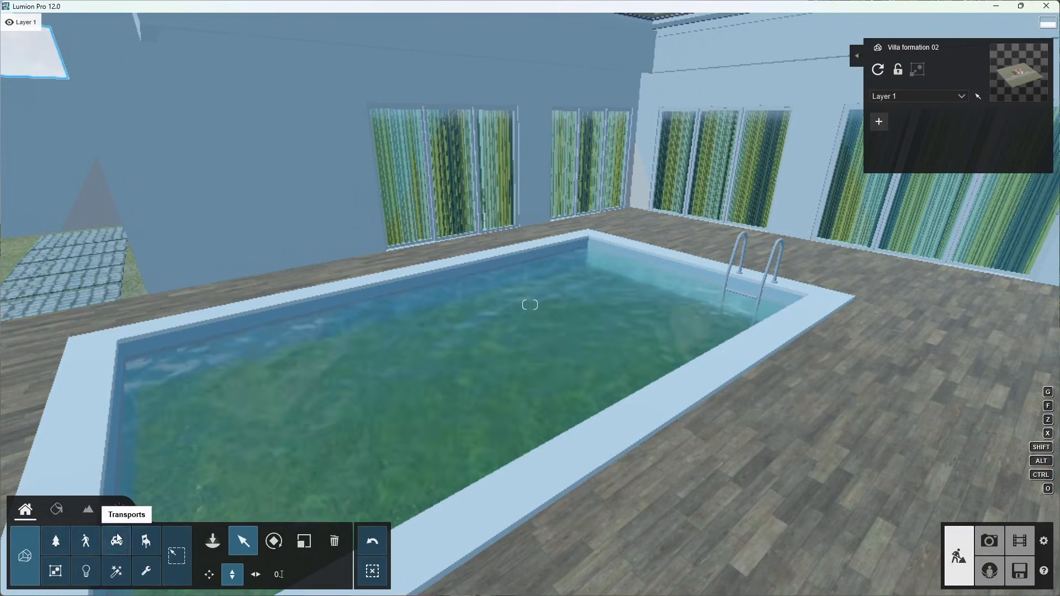
Step: Move the camera out of the courtyard to the street and frame the villa's whole front facade
click(57, 542)
right_drag(546, 426, 685, 375)
key(q)
key(a)
key(a)
key(a)
key(w)
right_drag(462, 373, 461, 423)
key(a)
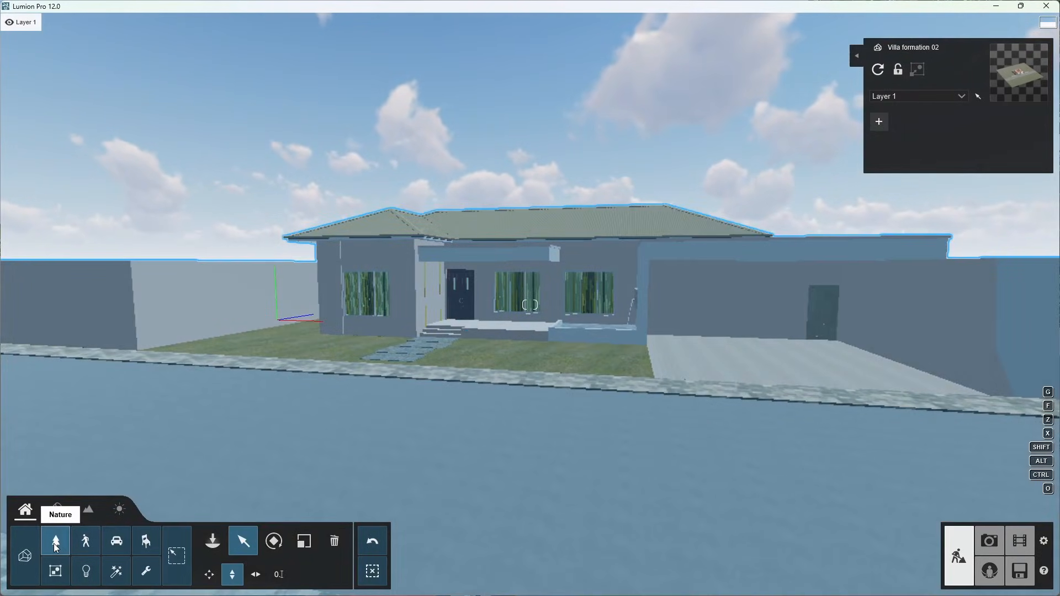
Step: Open the Nature library and look through all 14 pages of broadleaf trees
click(54, 543)
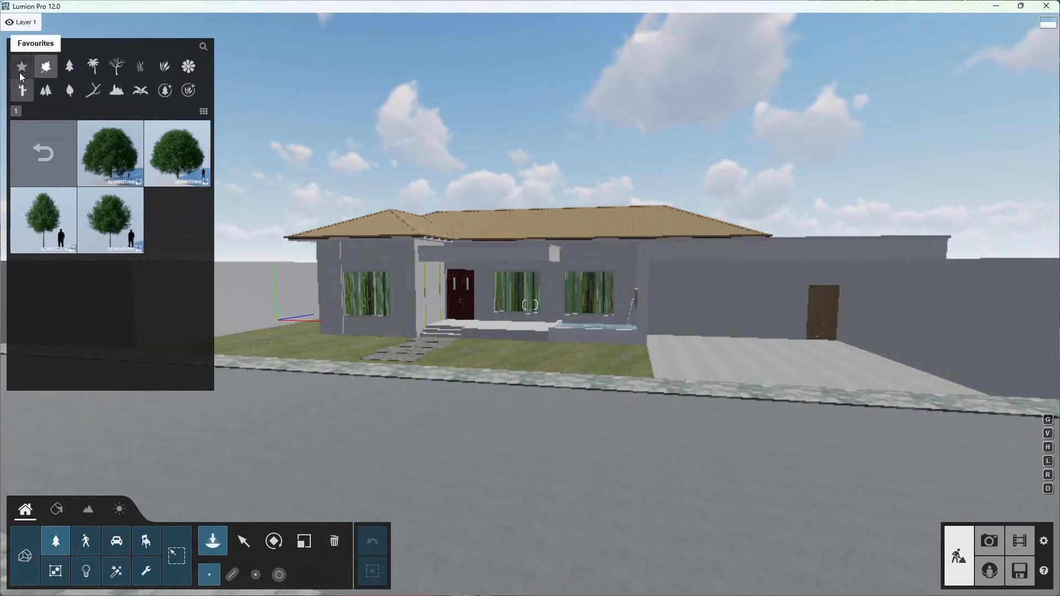
click(55, 155)
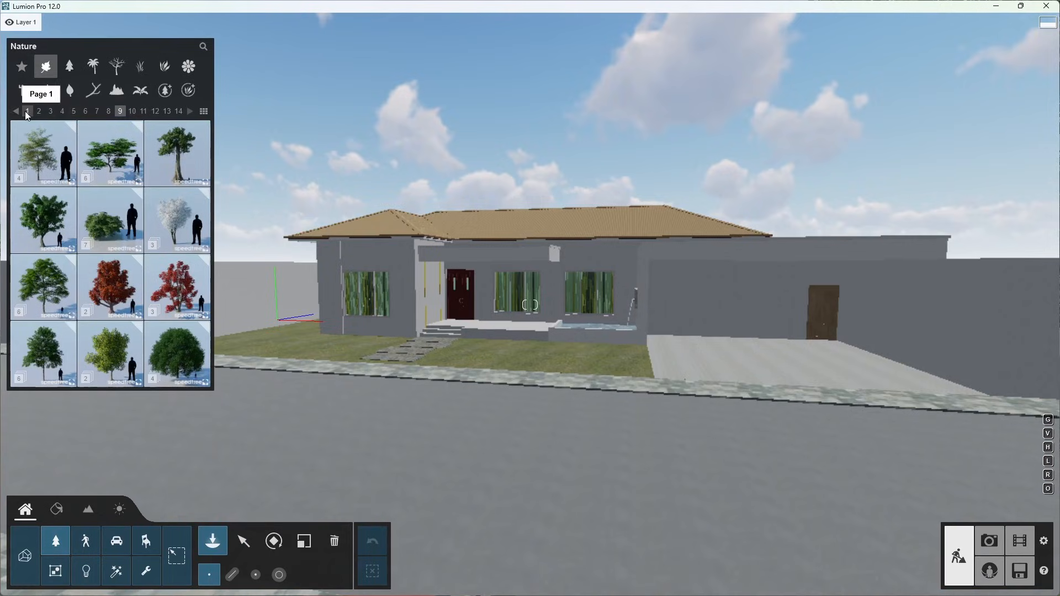
click(42, 112)
click(50, 111)
click(63, 113)
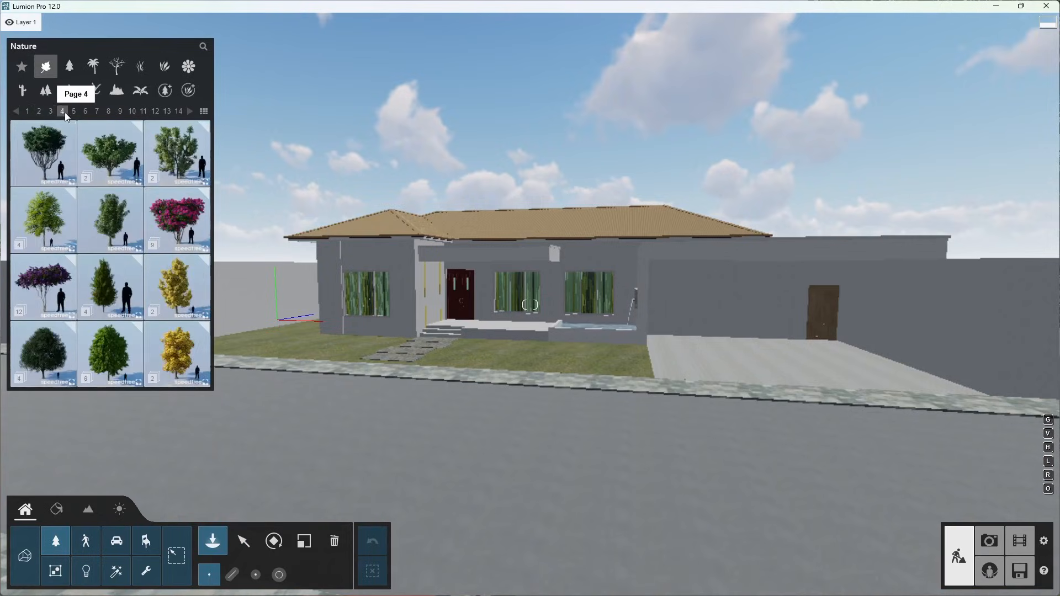
click(75, 112)
click(85, 112)
click(97, 112)
click(108, 111)
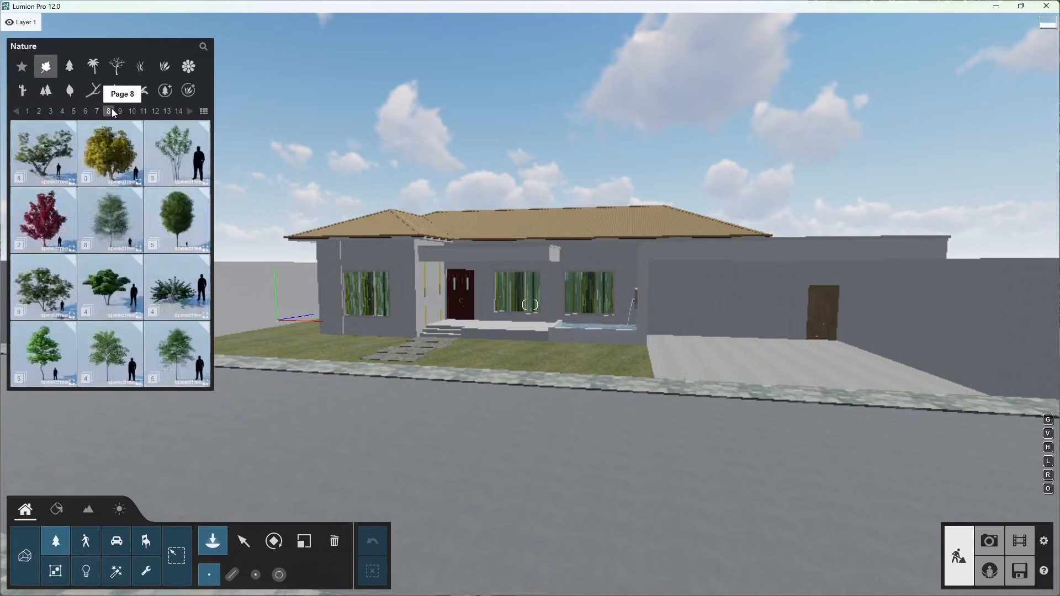
click(120, 111)
click(132, 112)
click(144, 112)
click(155, 112)
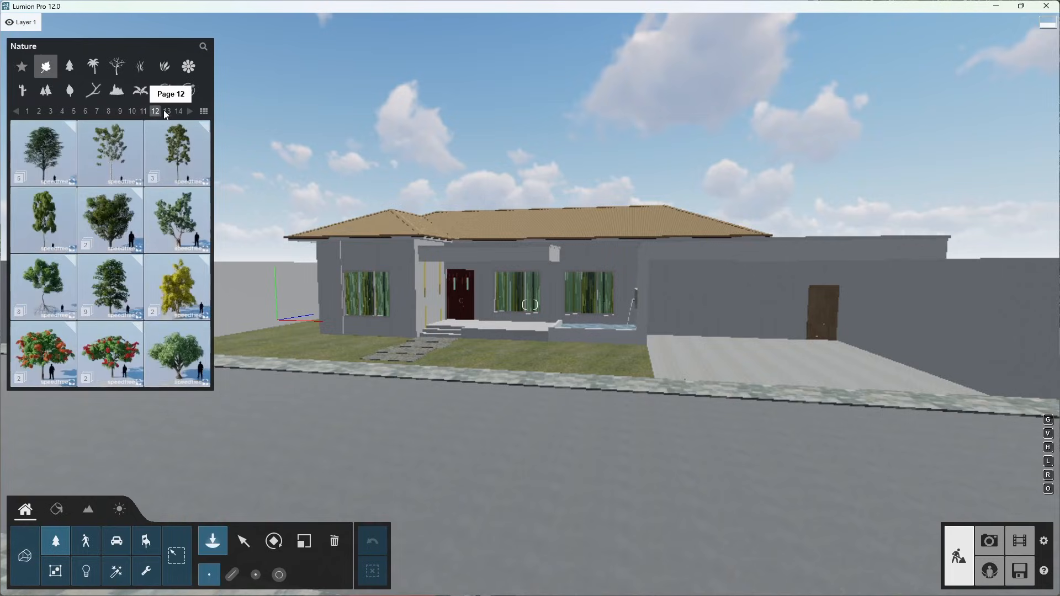
click(167, 112)
click(178, 113)
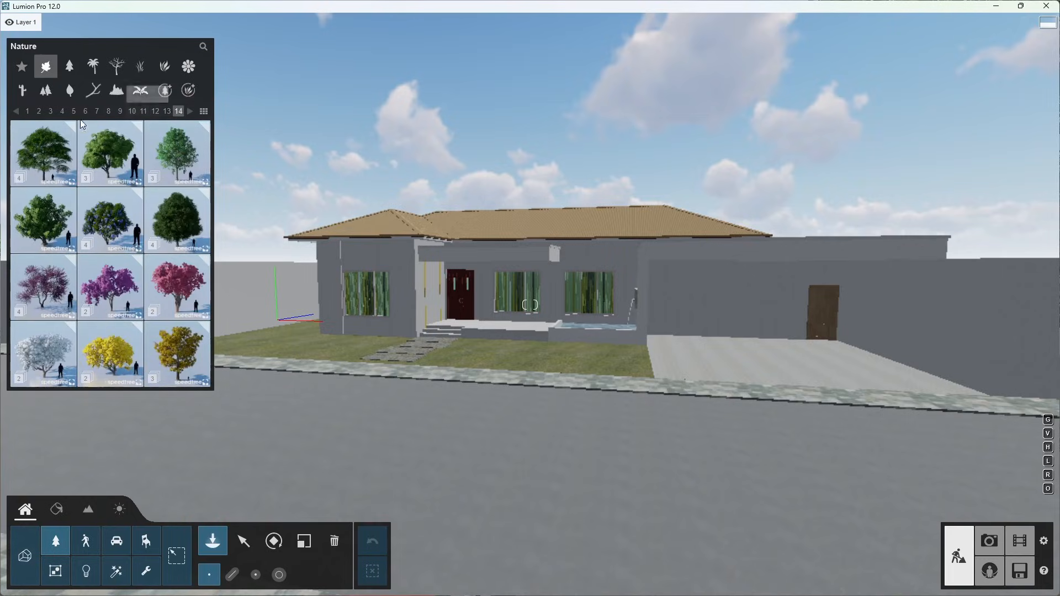
Step: Choose Sweet Chestnut-L RT and plant two of them on the front lawn, on either side of the stepping-stone path
click(43, 149)
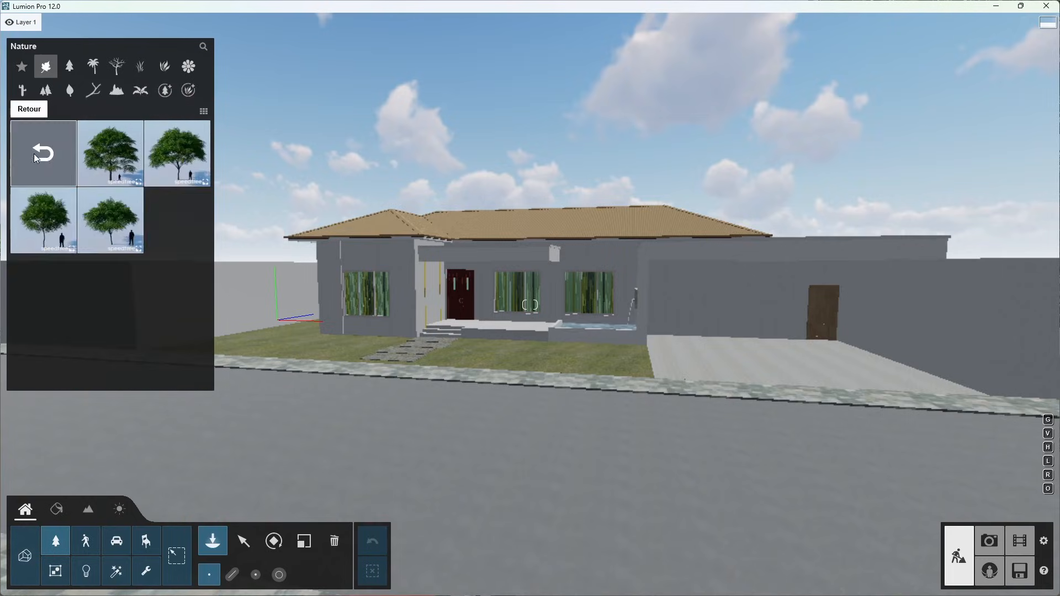
click(117, 163)
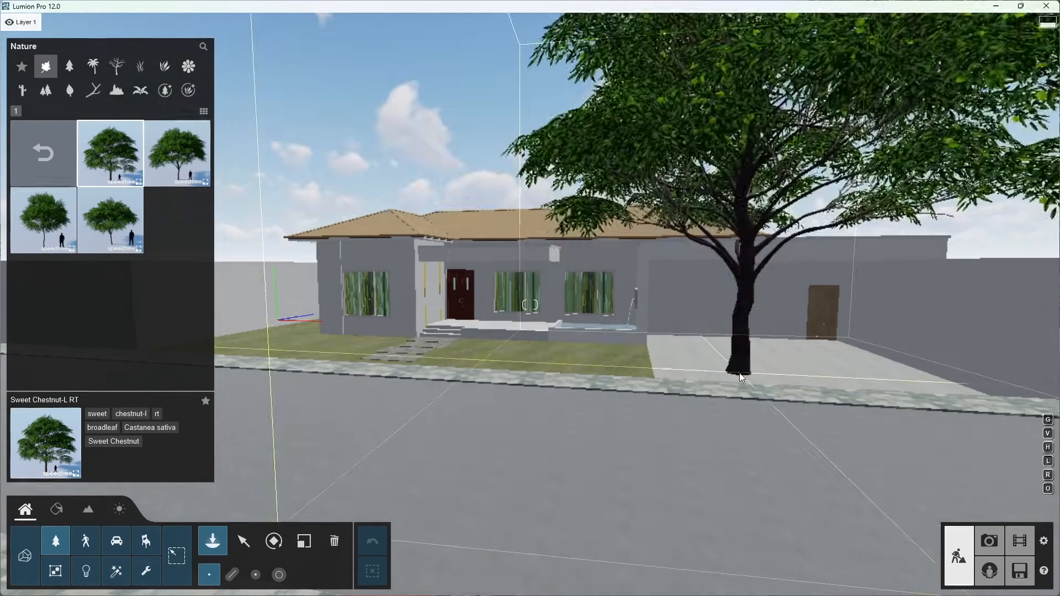
click(545, 364)
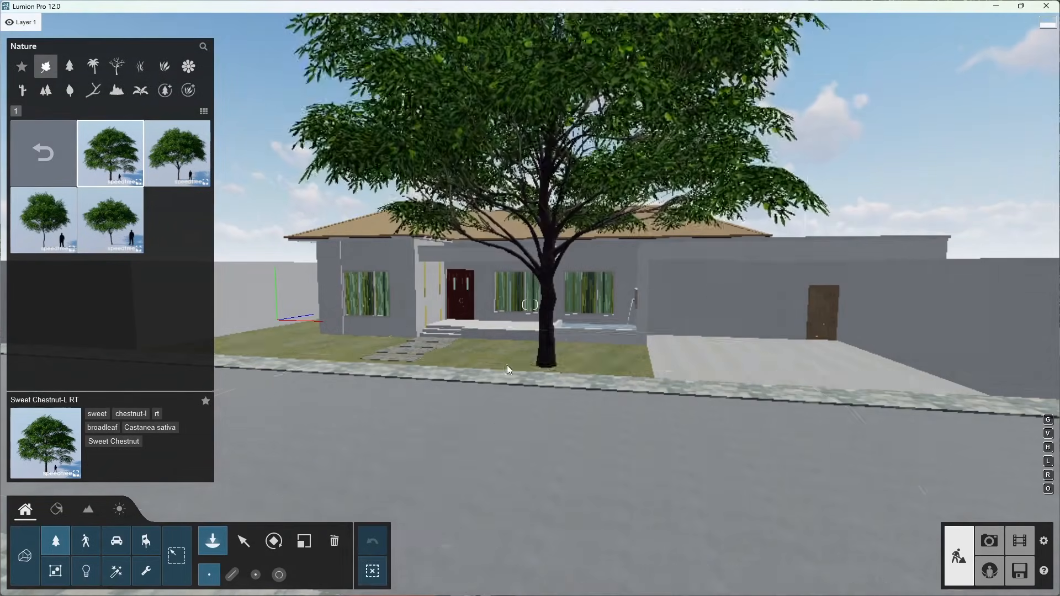
click(281, 345)
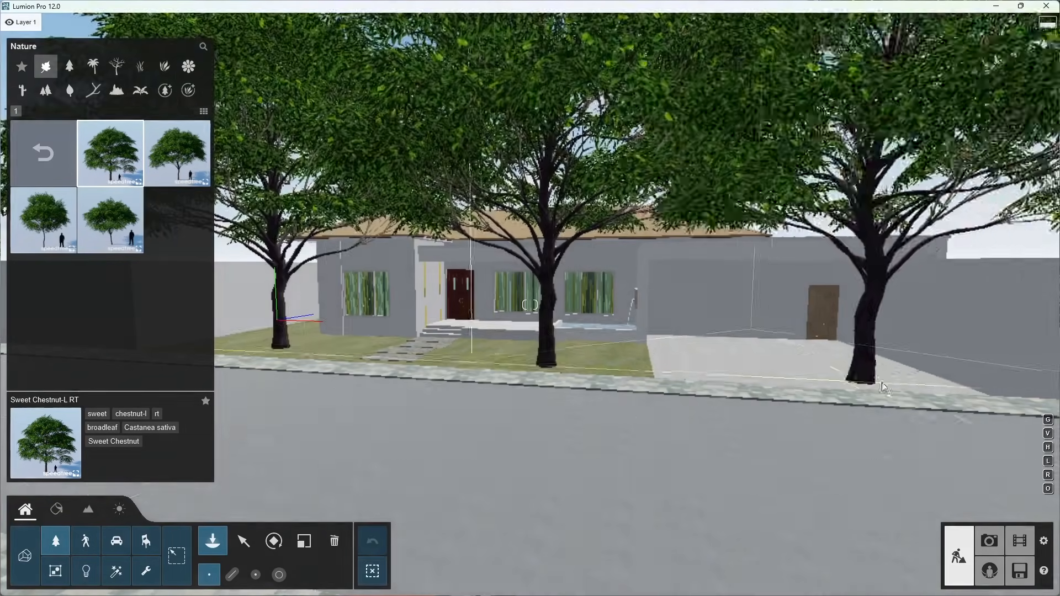
Step: Move the chestnut nearest the side boundary wall across the front lawn using free movement
click(241, 547)
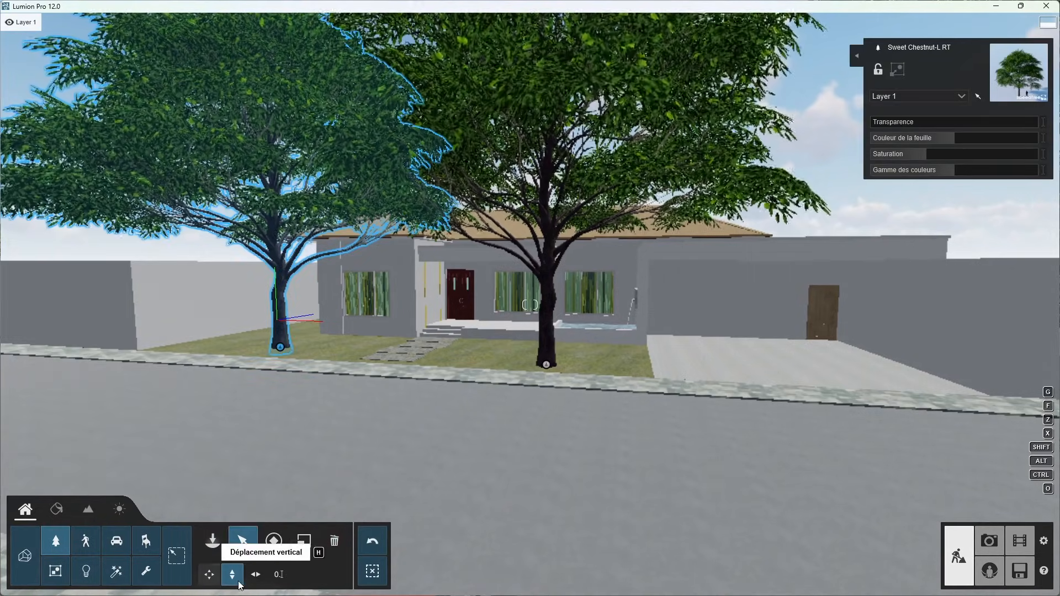
click(209, 574)
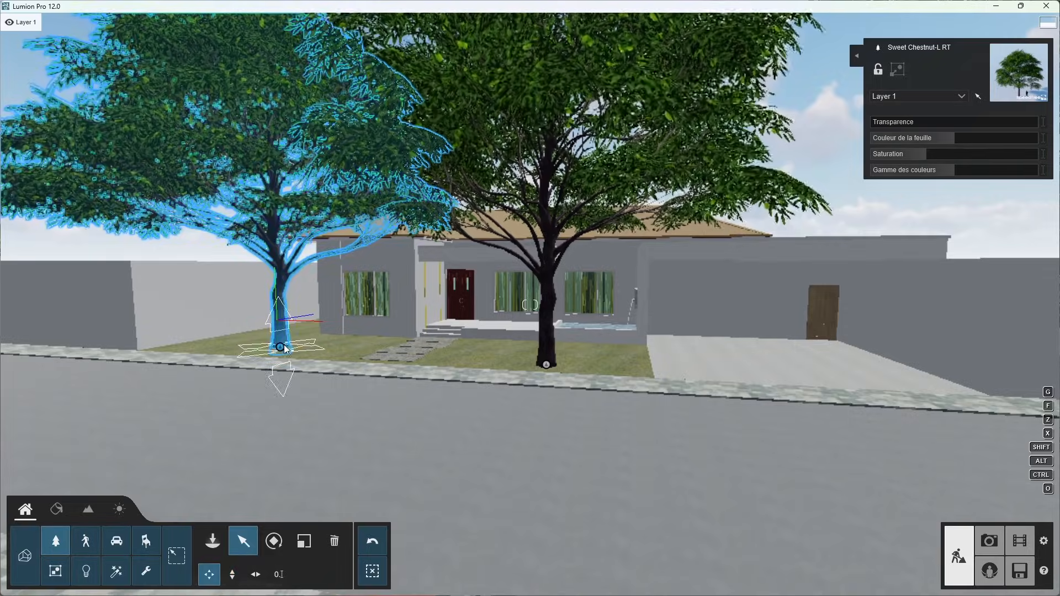
drag(322, 330, 388, 369)
Step: Move the same chestnut horizontally back toward the side boundary wall and rotate it about its vertical axis
click(232, 577)
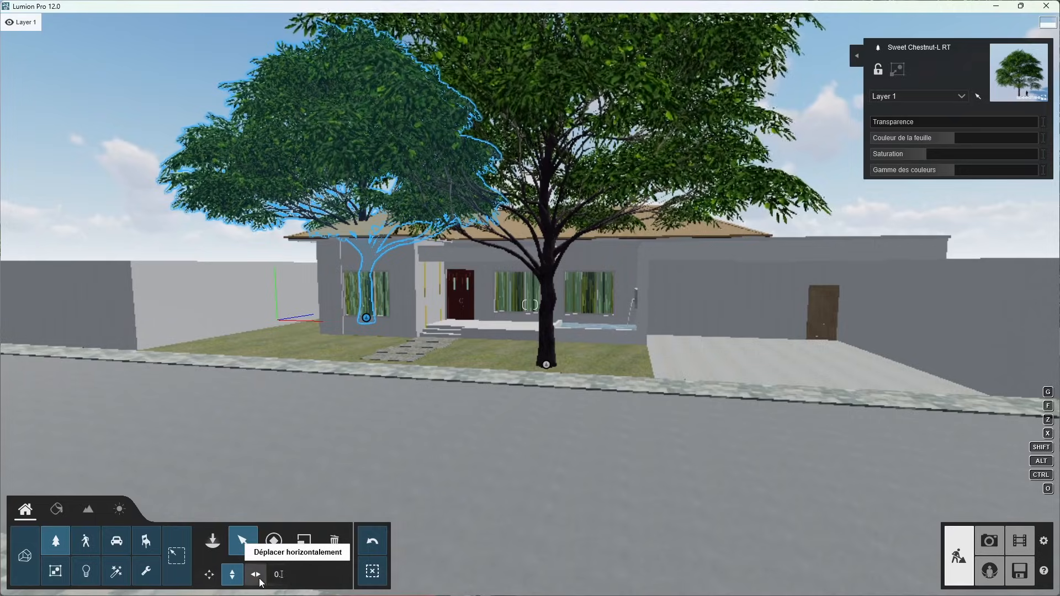
click(255, 574)
drag(366, 317, 262, 333)
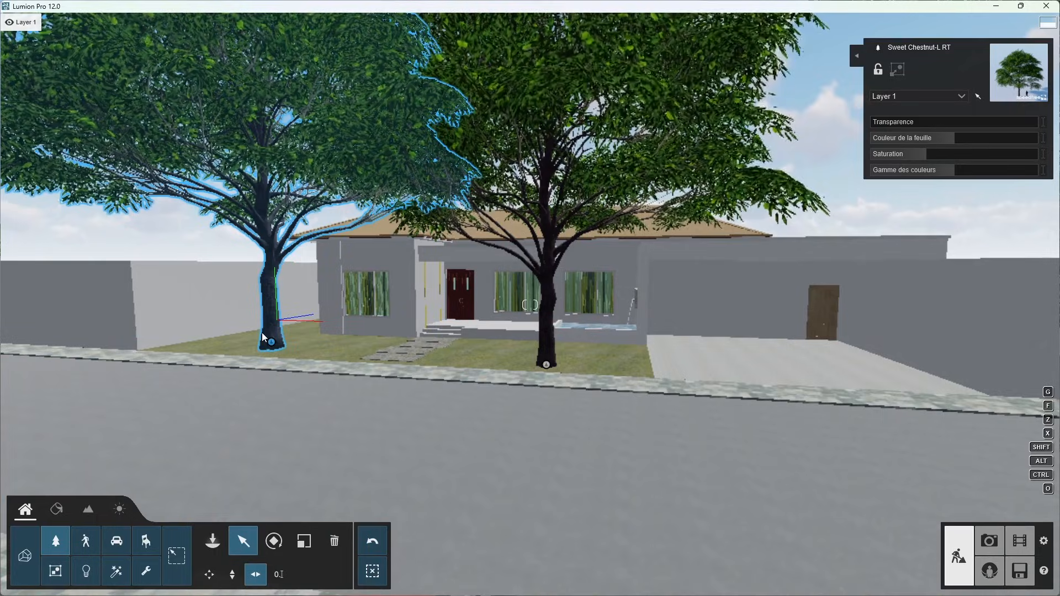
click(274, 544)
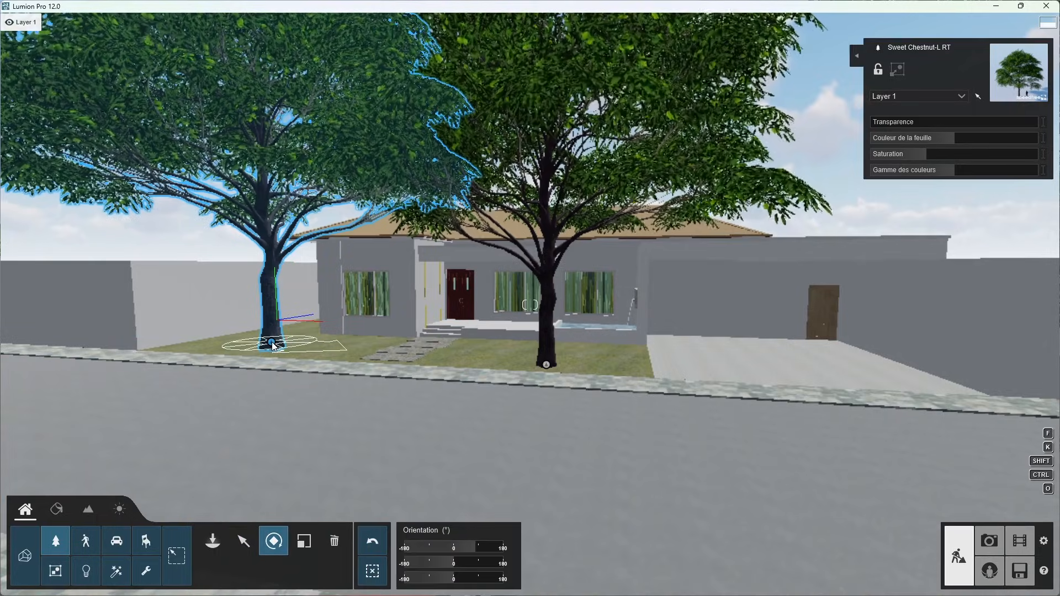
drag(273, 345, 353, 403)
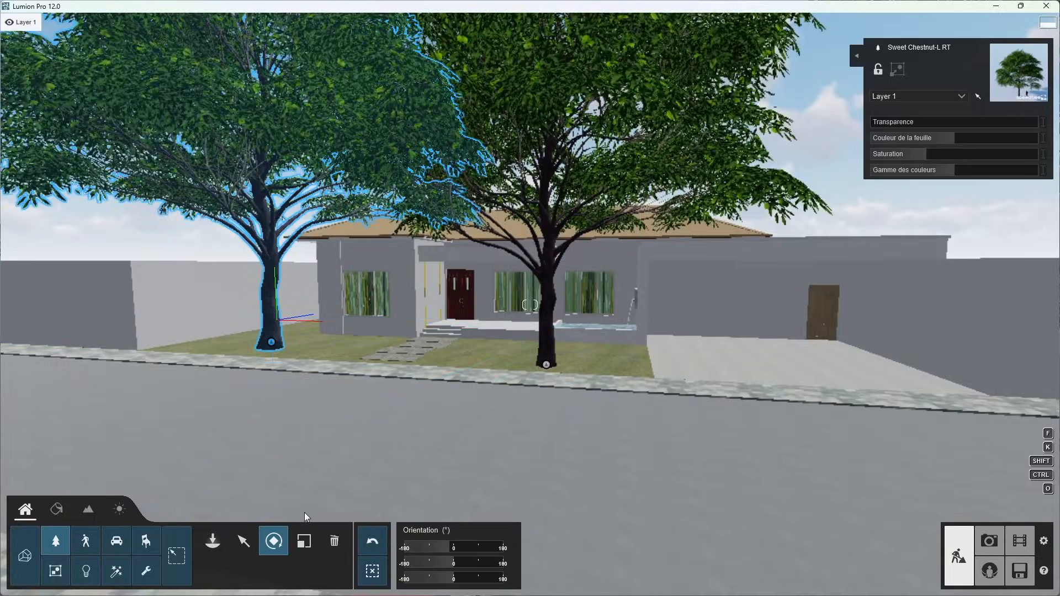
Step: Scale down the chestnut nearest the side boundary wall, and delete both chestnuts from the front lawn
click(304, 544)
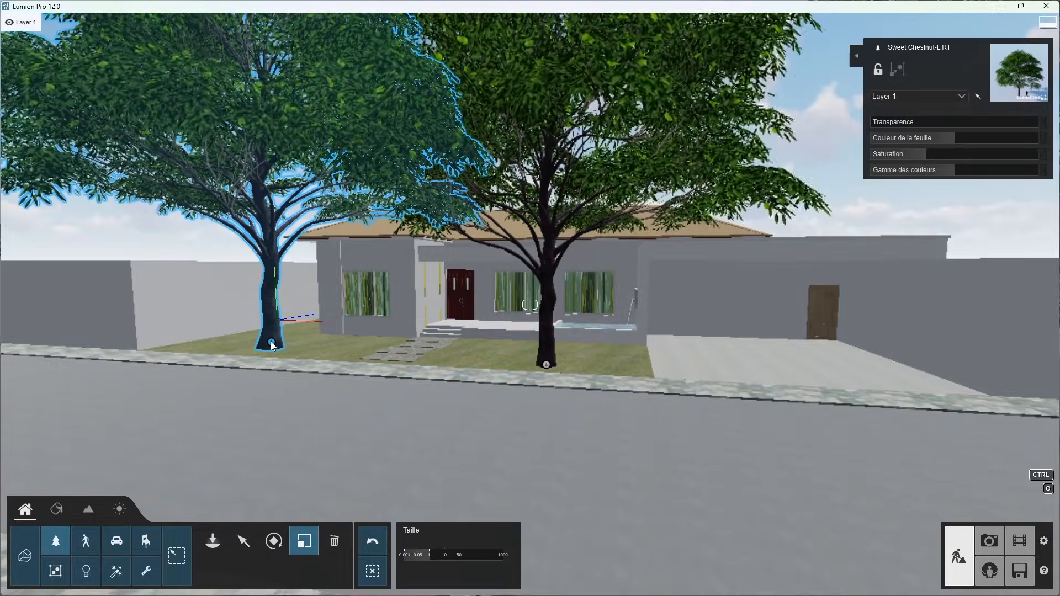
drag(272, 344, 309, 397)
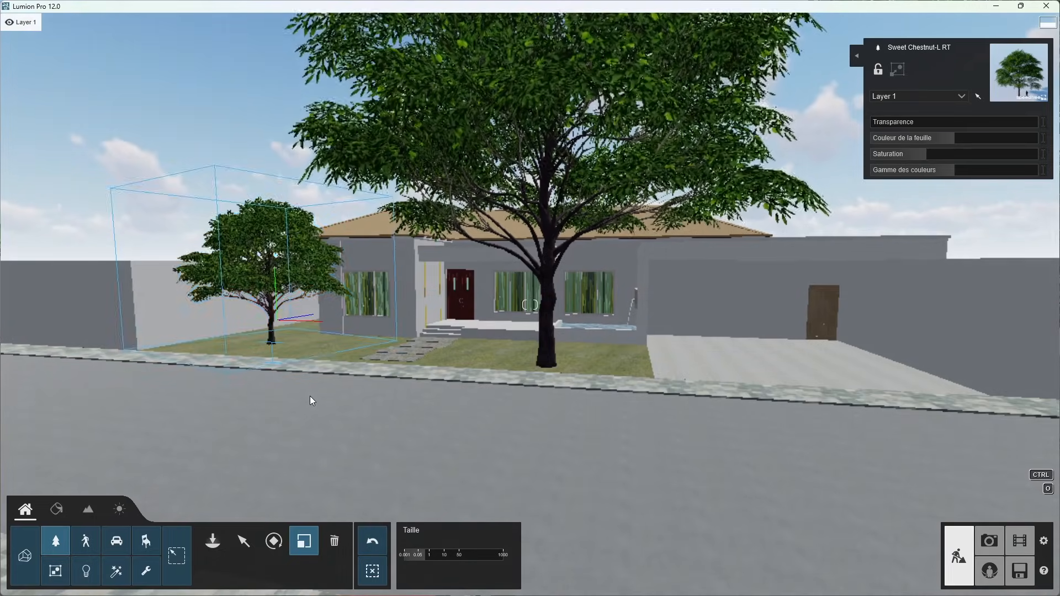
click(344, 541)
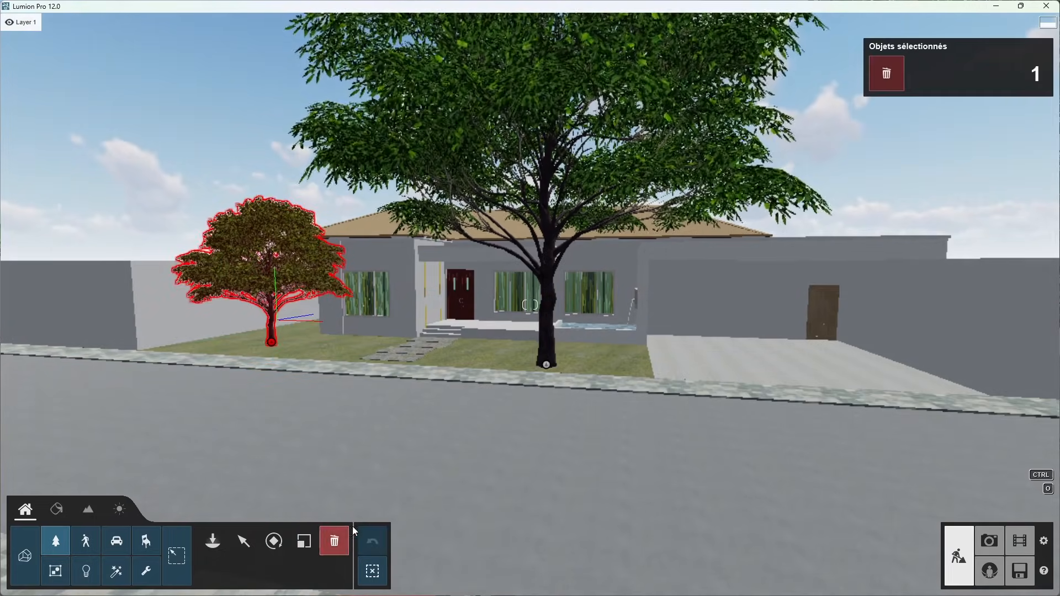
click(547, 366)
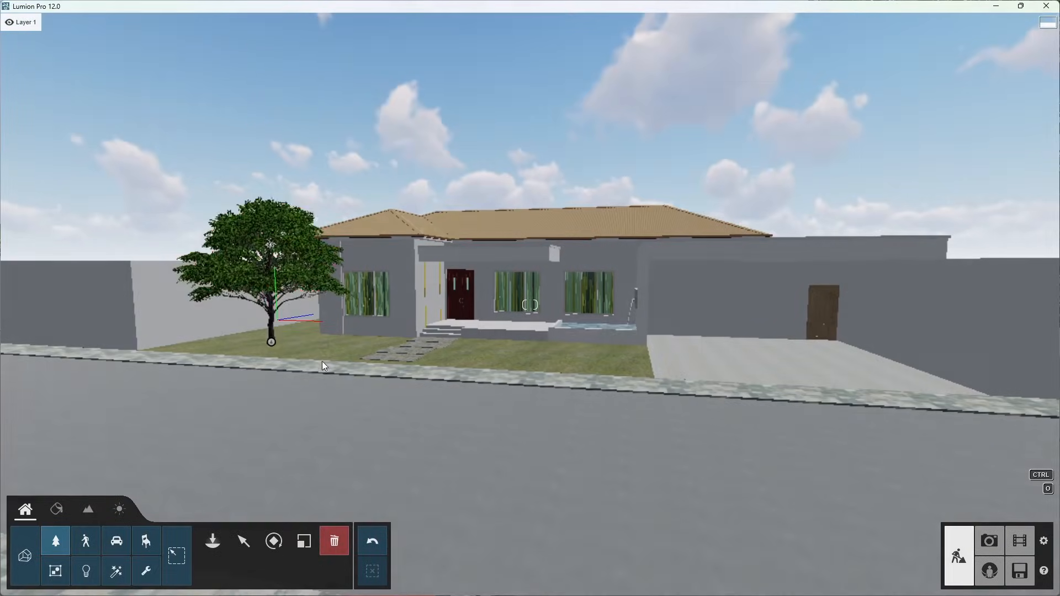
click(272, 344)
Step: Place three Man African 0002 Idle figures, two on the street and one on the driveway, and rotate one of the street figures
click(213, 544)
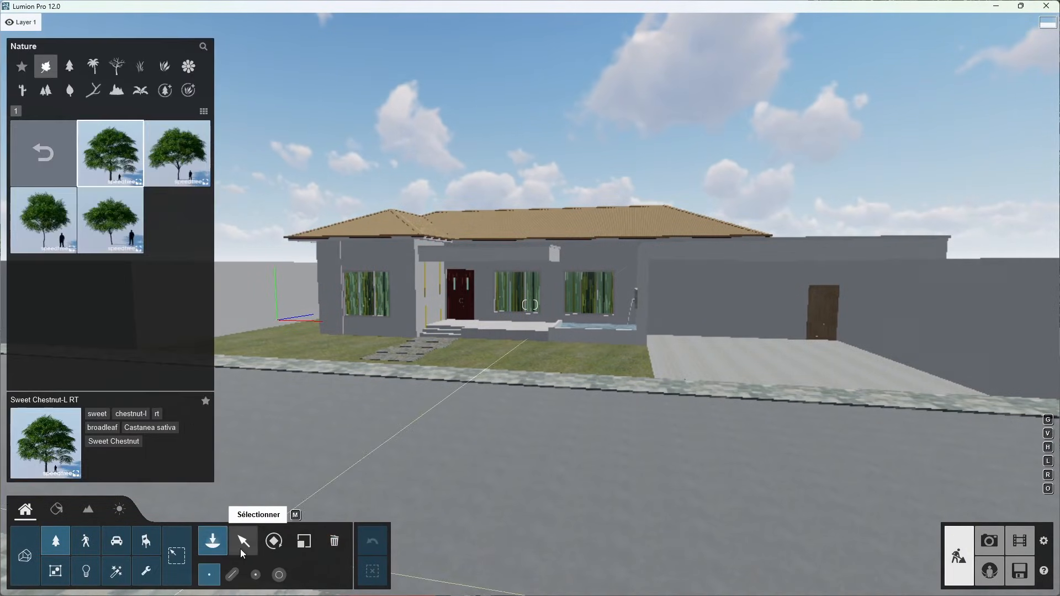
click(85, 544)
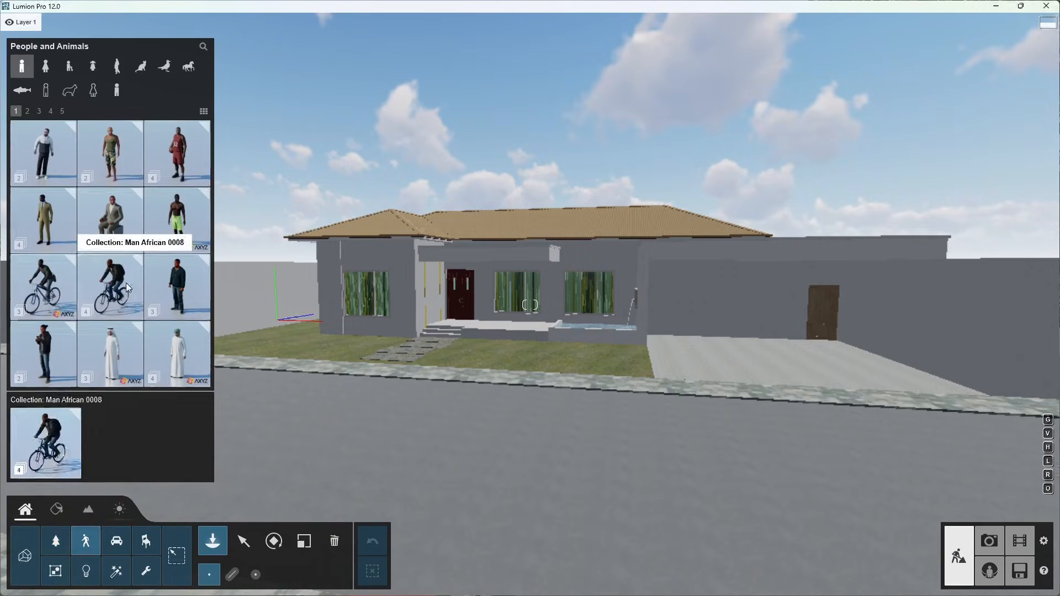
click(97, 142)
click(120, 155)
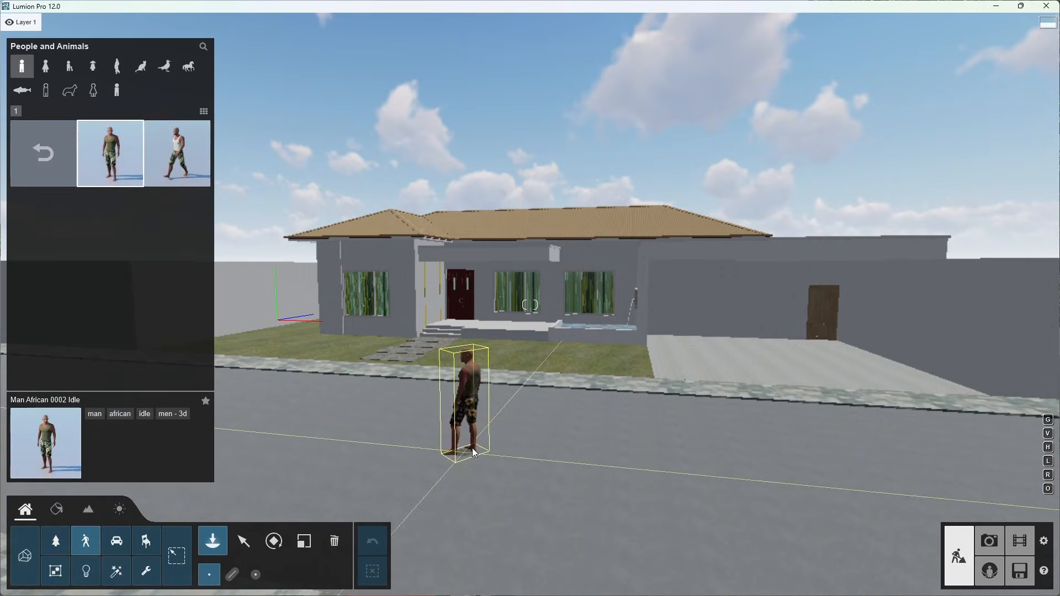
click(773, 356)
click(265, 549)
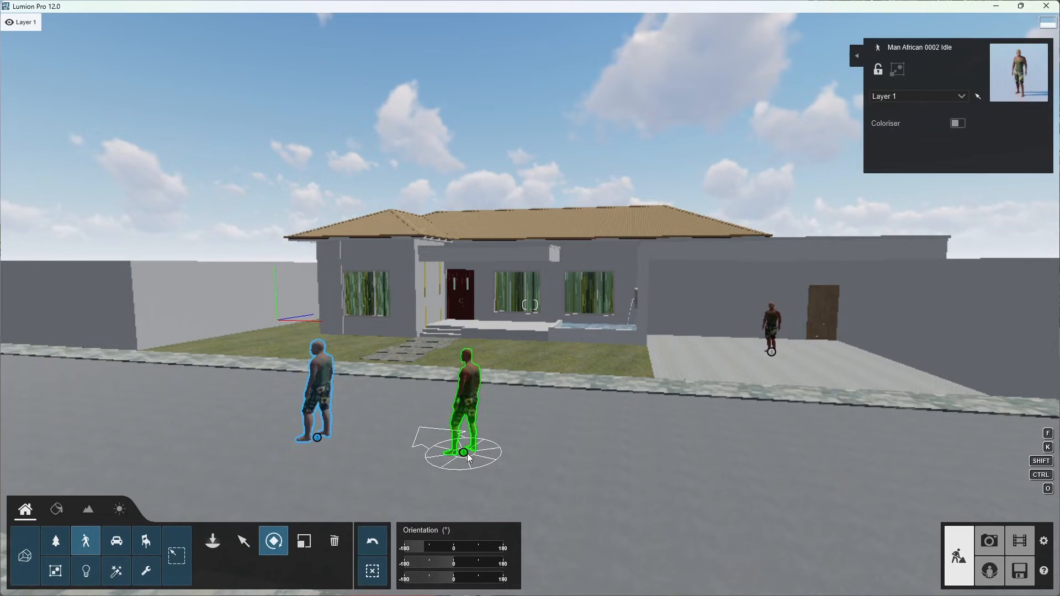
Step: Enlarge the man placed on the driveway far beyond life size and delete him
click(243, 541)
drag(772, 352, 727, 93)
click(303, 542)
right_drag(727, 93, 742, 119)
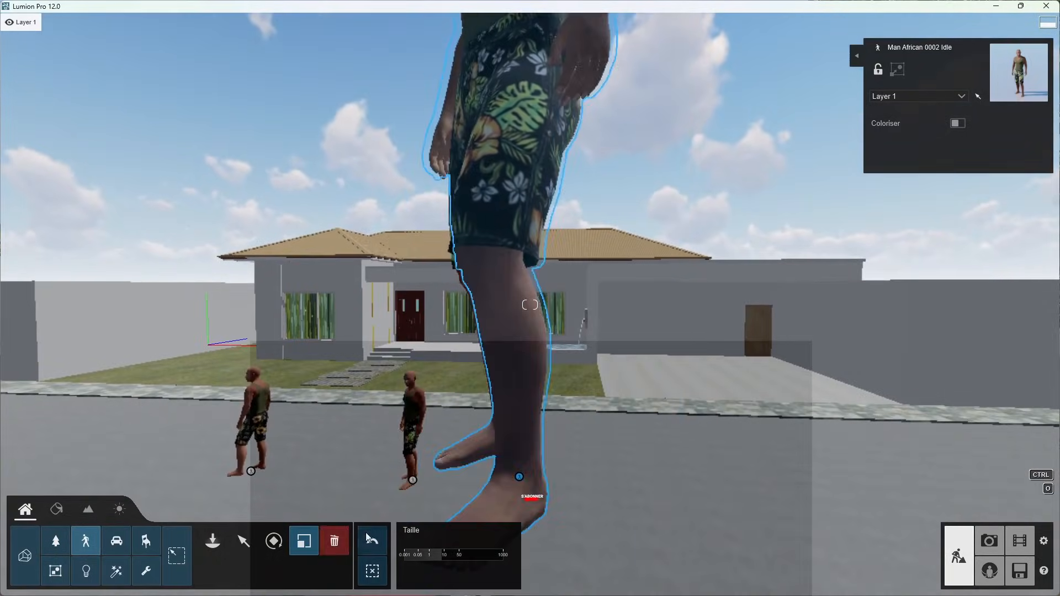
click(334, 541)
click(335, 541)
Step: Choose Horse 002 Idle from the farm animals and place it on the street beside the two men
click(207, 544)
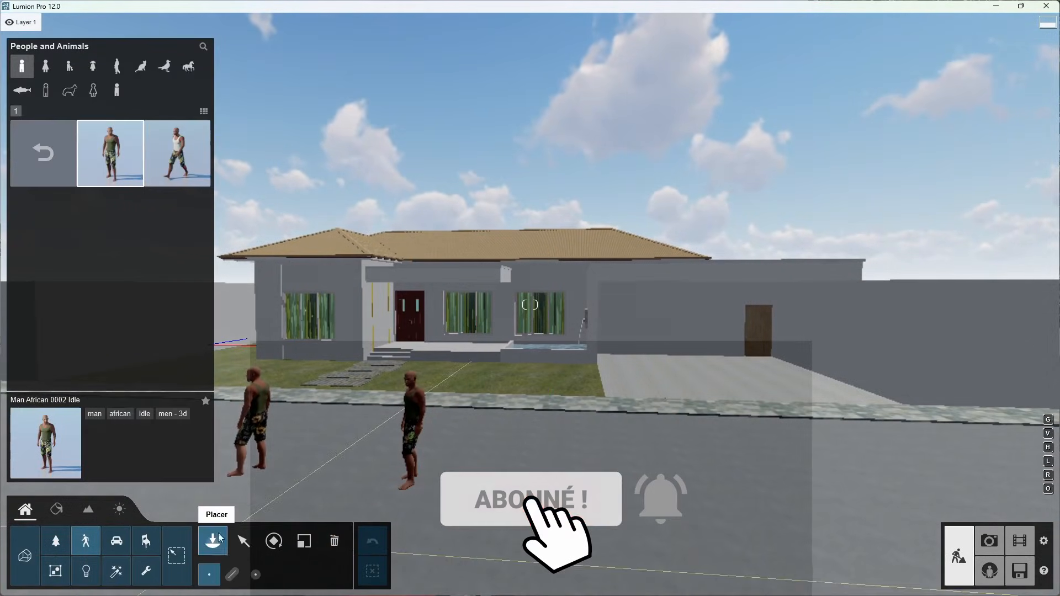
click(38, 160)
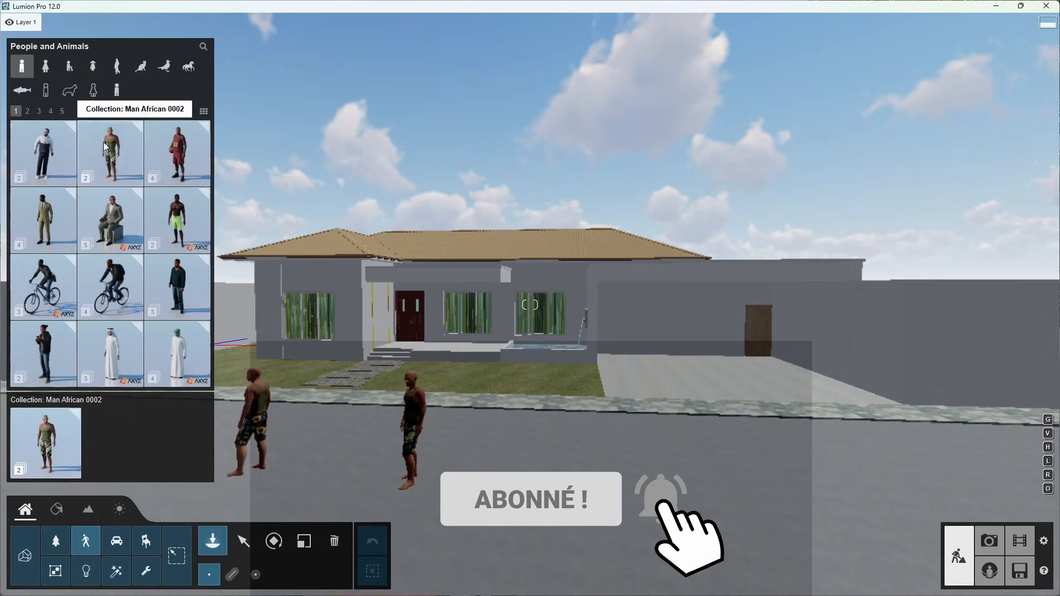
click(70, 89)
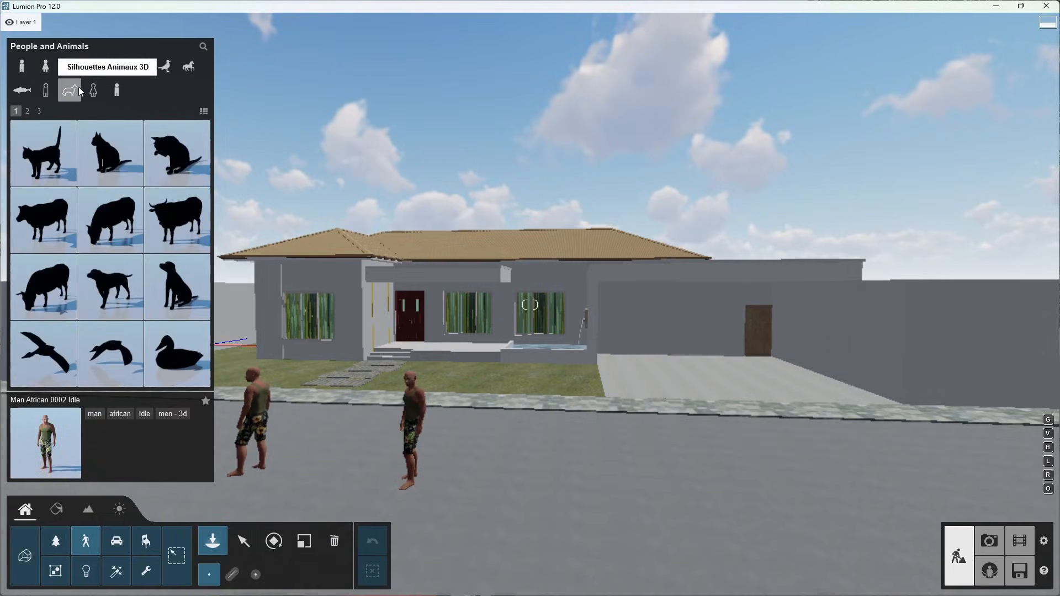
click(25, 90)
click(188, 66)
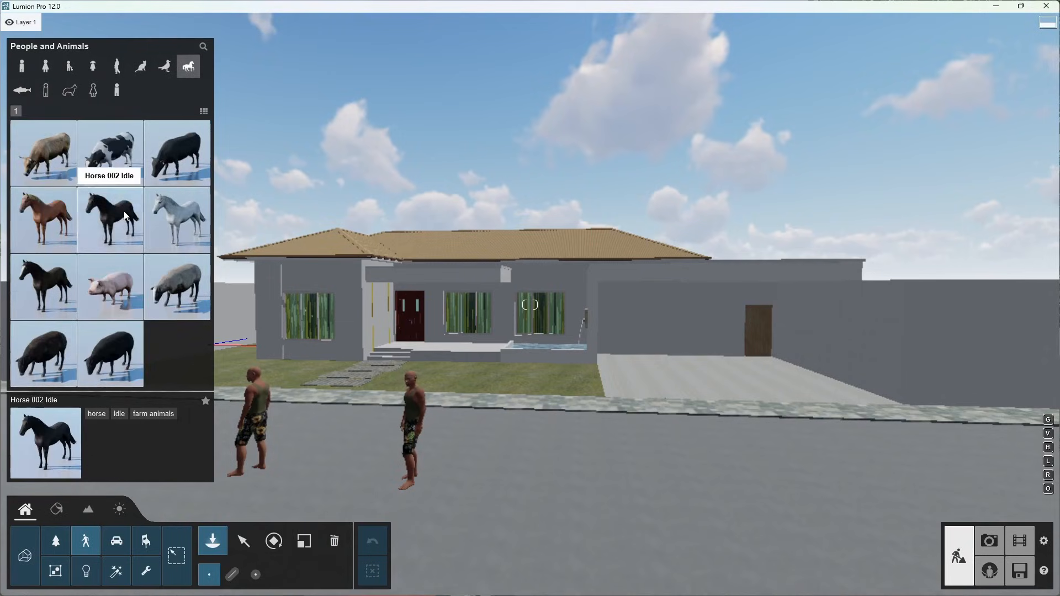
click(529, 462)
Step: Scale the horse down and rotate it about its vertical axis to face away from the two men
click(304, 541)
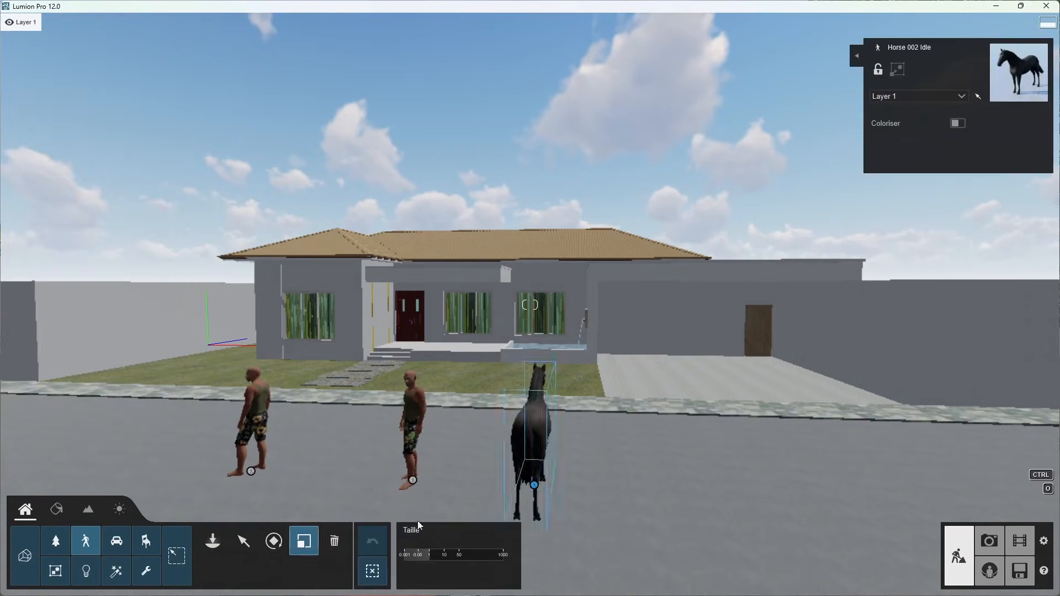
drag(549, 454, 475, 502)
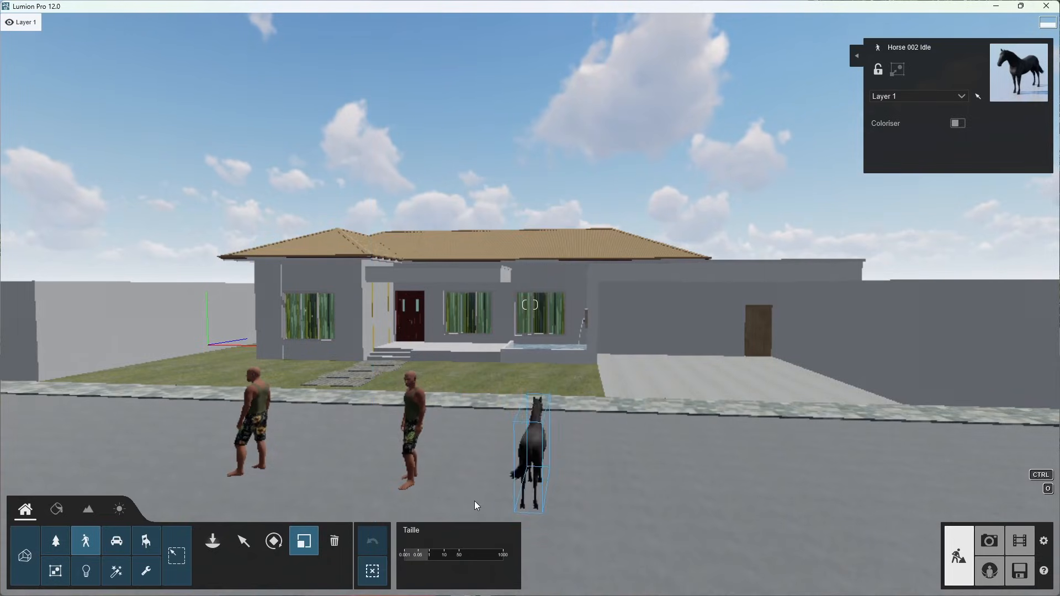
click(274, 541)
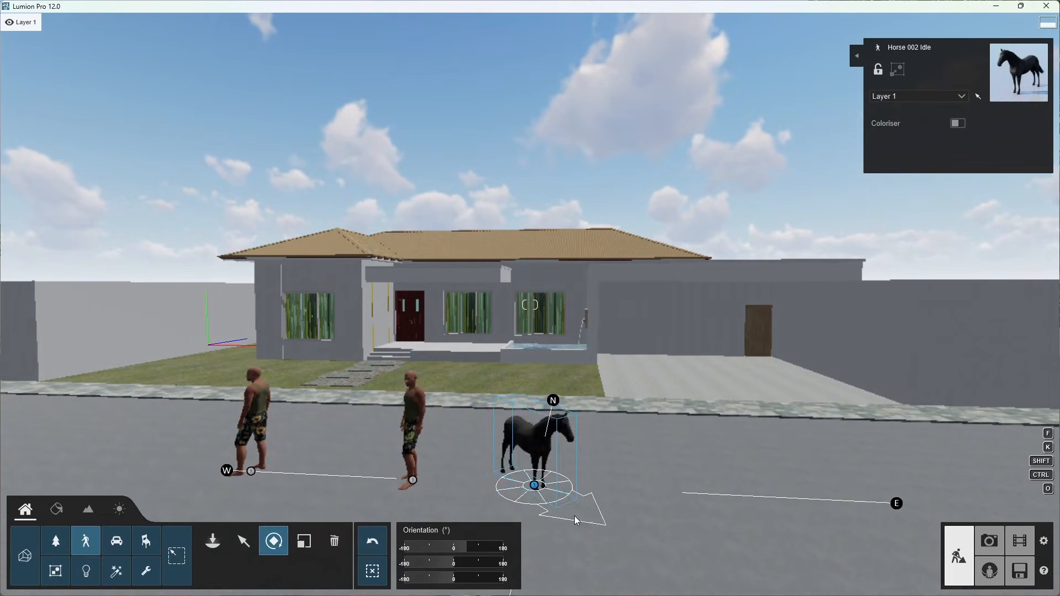
Step: Delete the horse and the two remaining men from the street
click(332, 539)
click(533, 485)
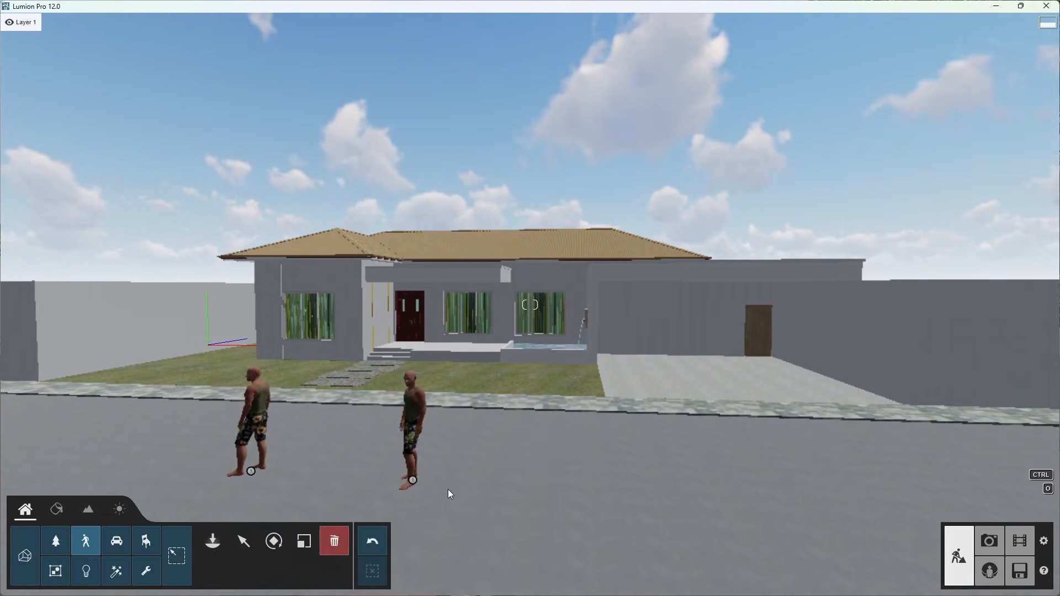
right_drag(437, 338, 390, 380)
Step: Look through the Transport library and the Objects categories, including chairs, miscellaneous items and food and drinks
click(213, 544)
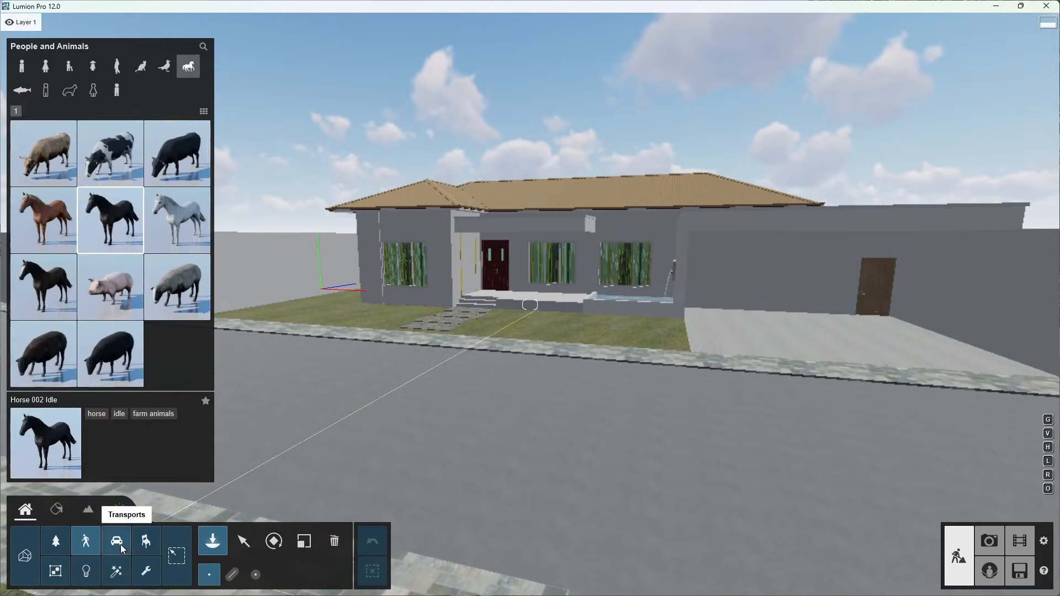
click(117, 541)
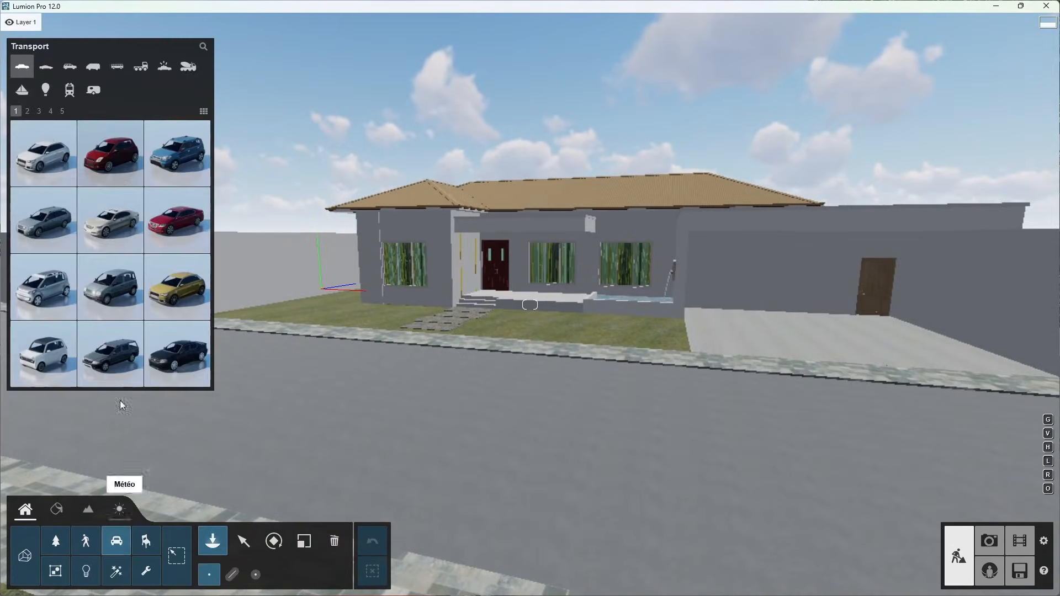
click(148, 543)
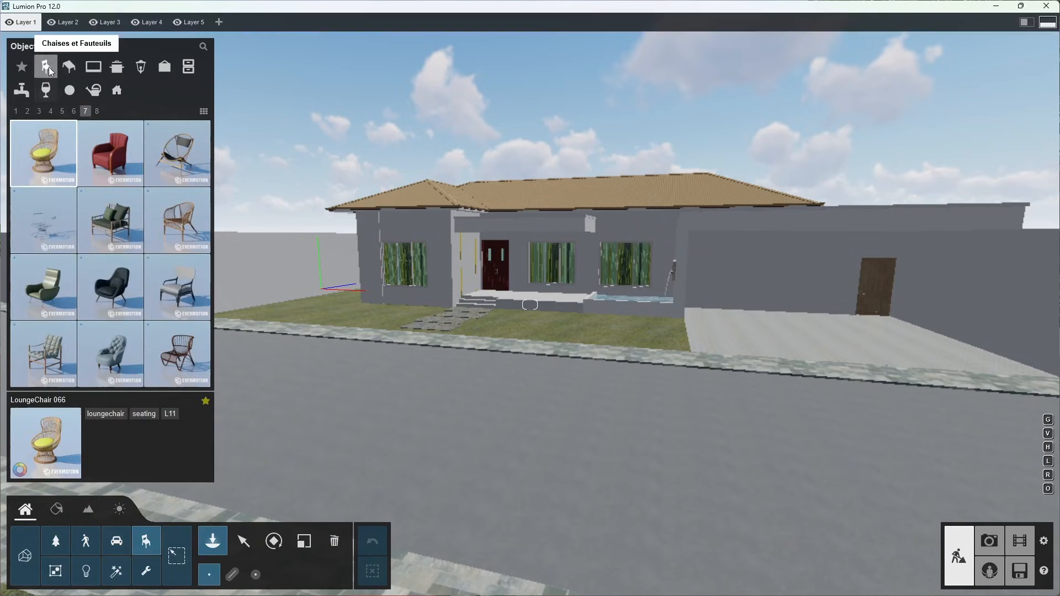
click(93, 66)
click(117, 66)
click(95, 90)
click(68, 90)
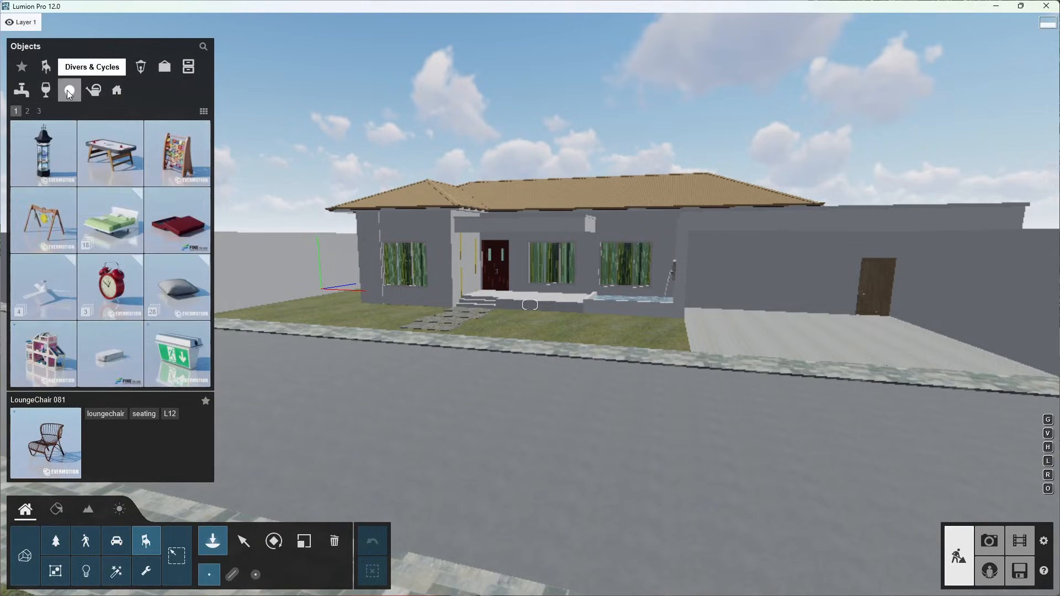
click(47, 93)
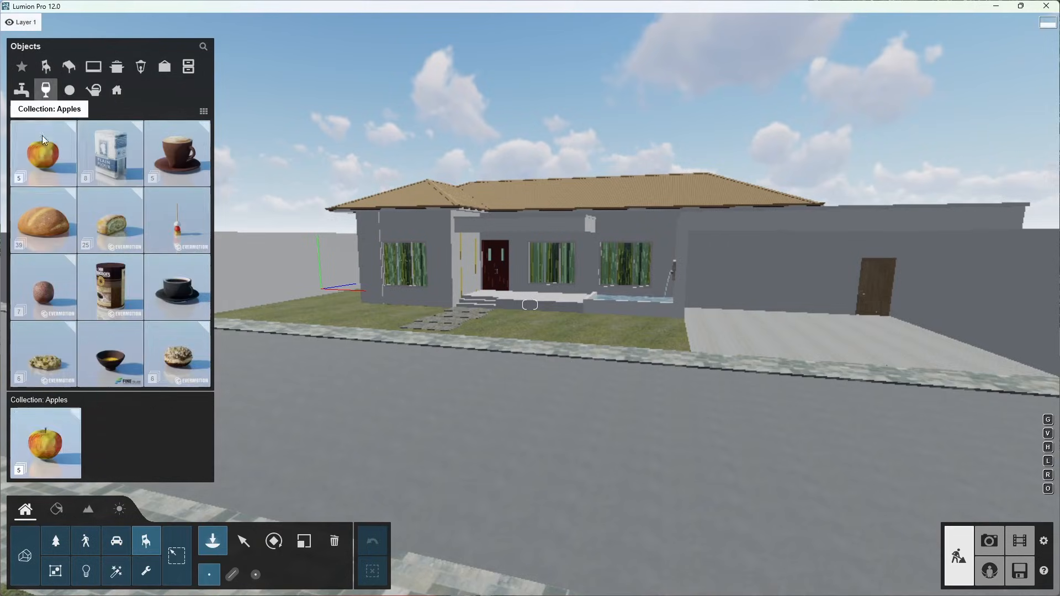
Step: Place a BathTub 001 from the plumbing objects on the street in front of the villa and delete it
click(24, 90)
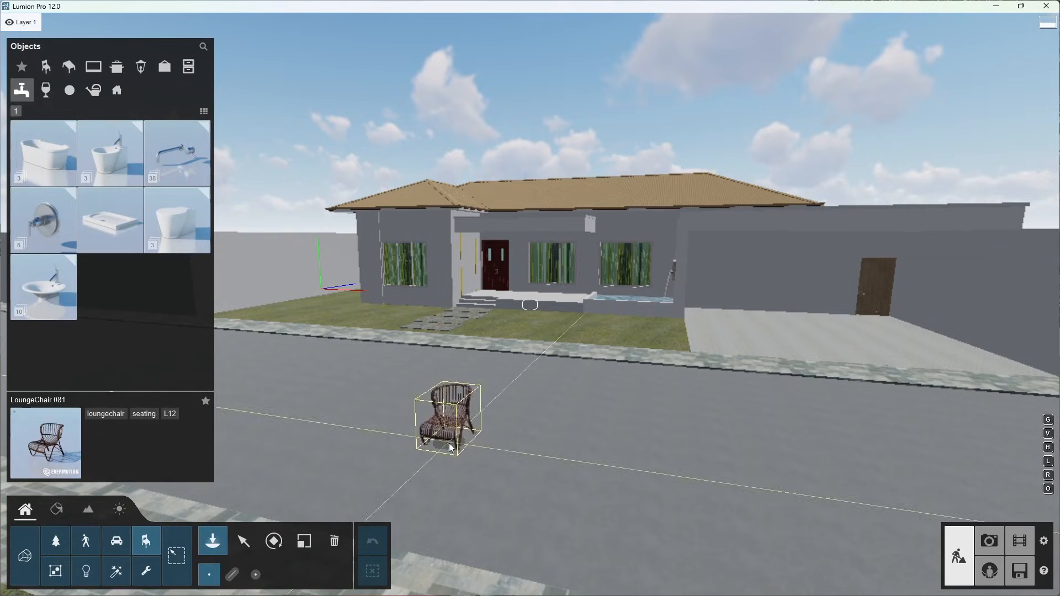
click(44, 150)
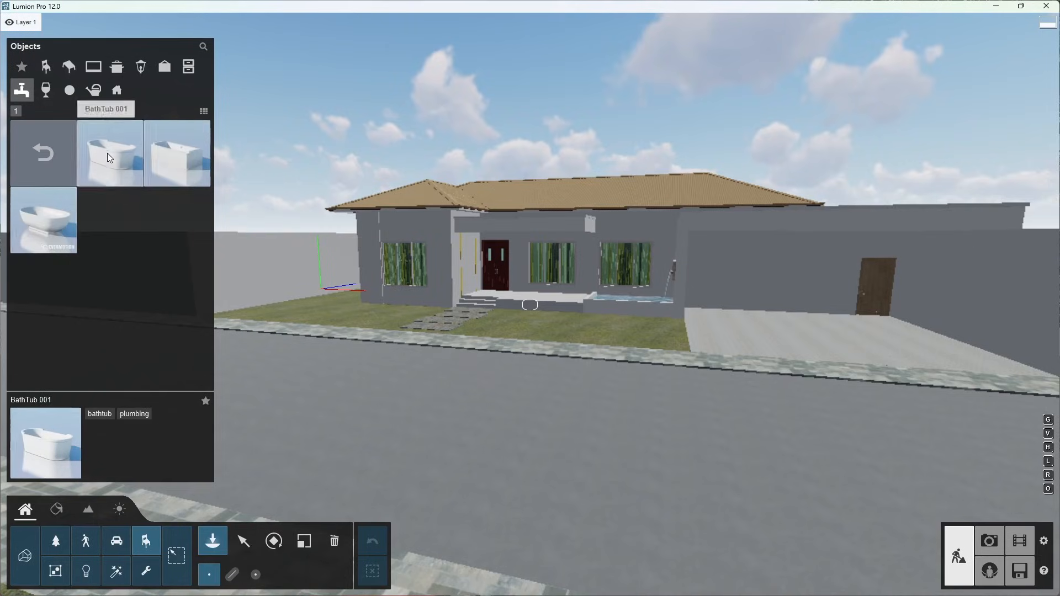
click(107, 154)
click(474, 406)
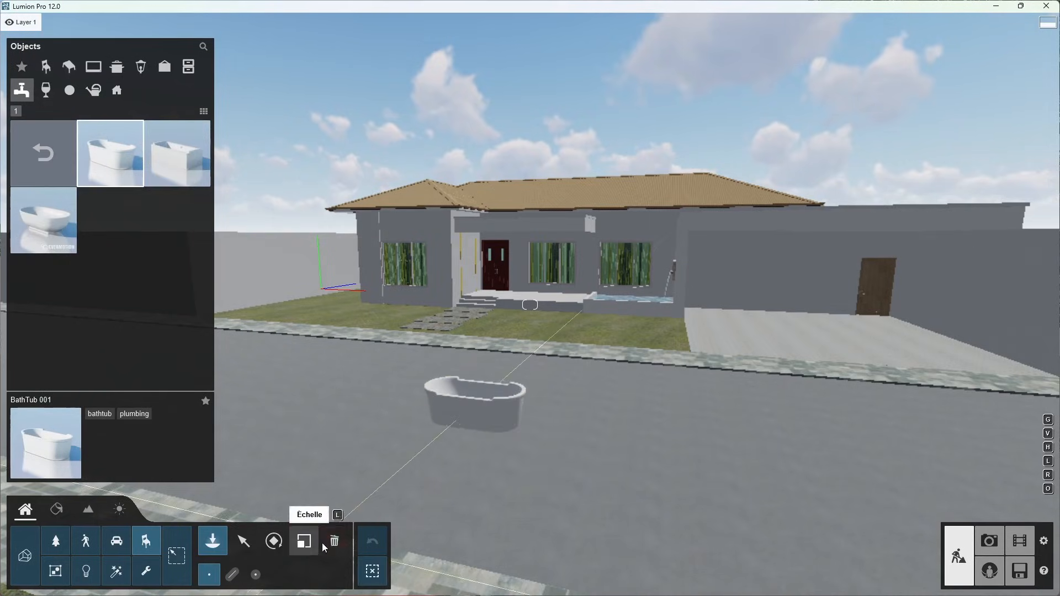
click(334, 541)
click(476, 420)
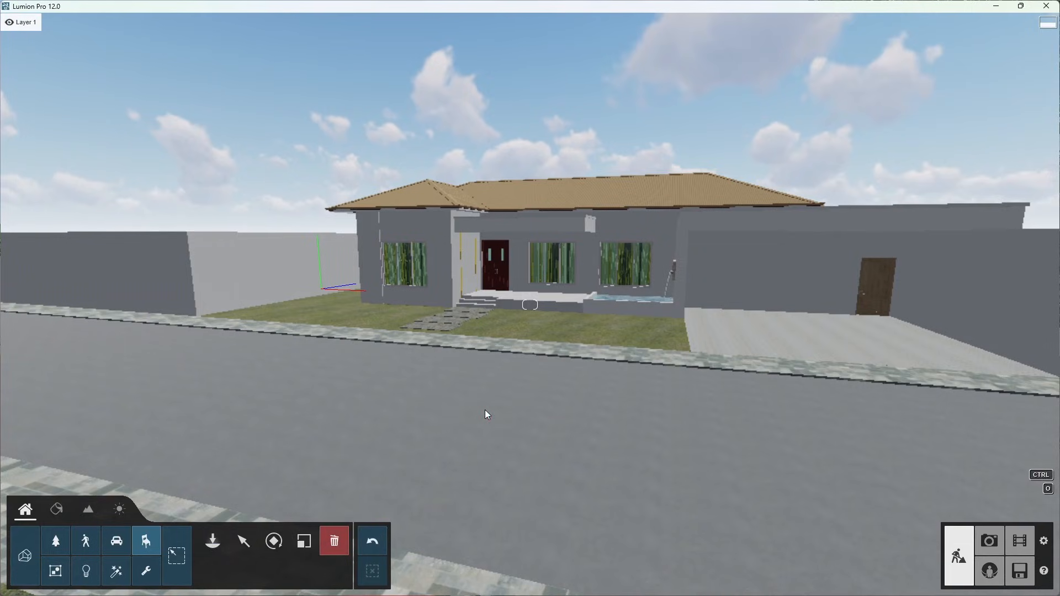
Step: Look through the Imported Models, Groups, Lights and Effects libraries, examining the Brabus+G800 car, the area lights and the Fountain006 effect
click(213, 542)
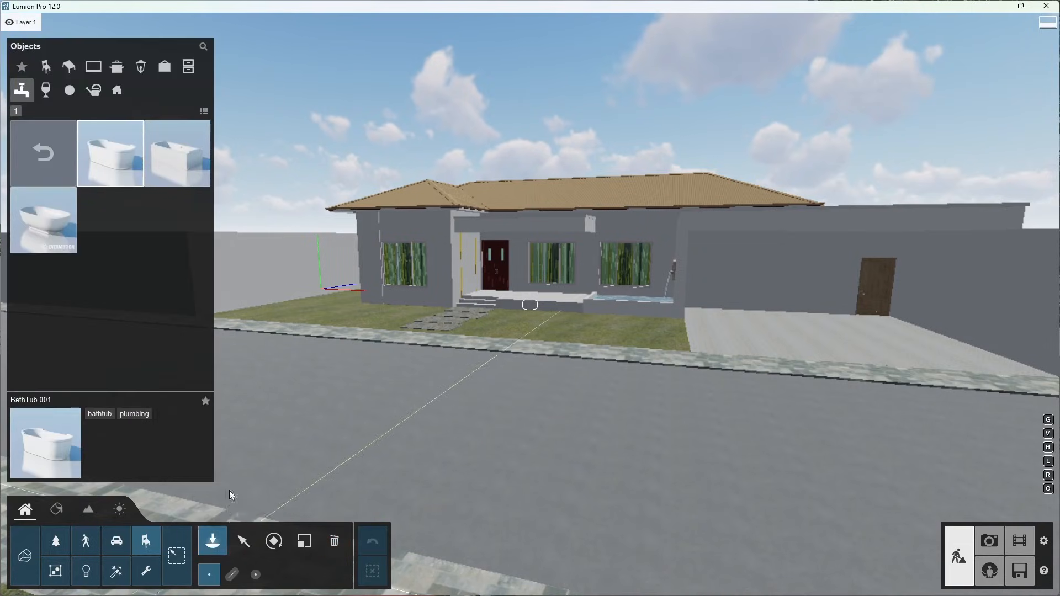
click(43, 153)
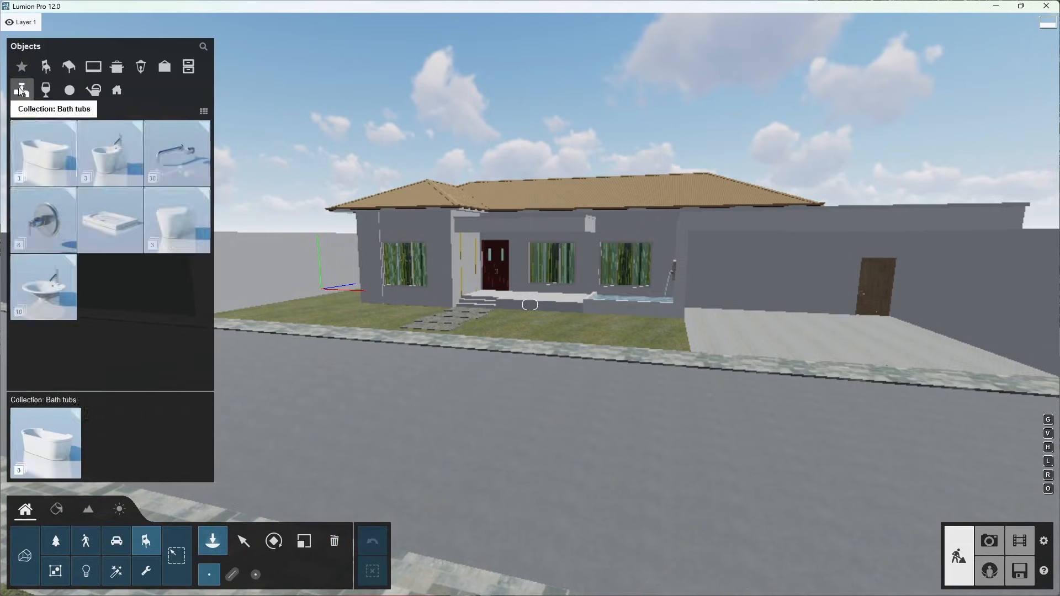
click(32, 555)
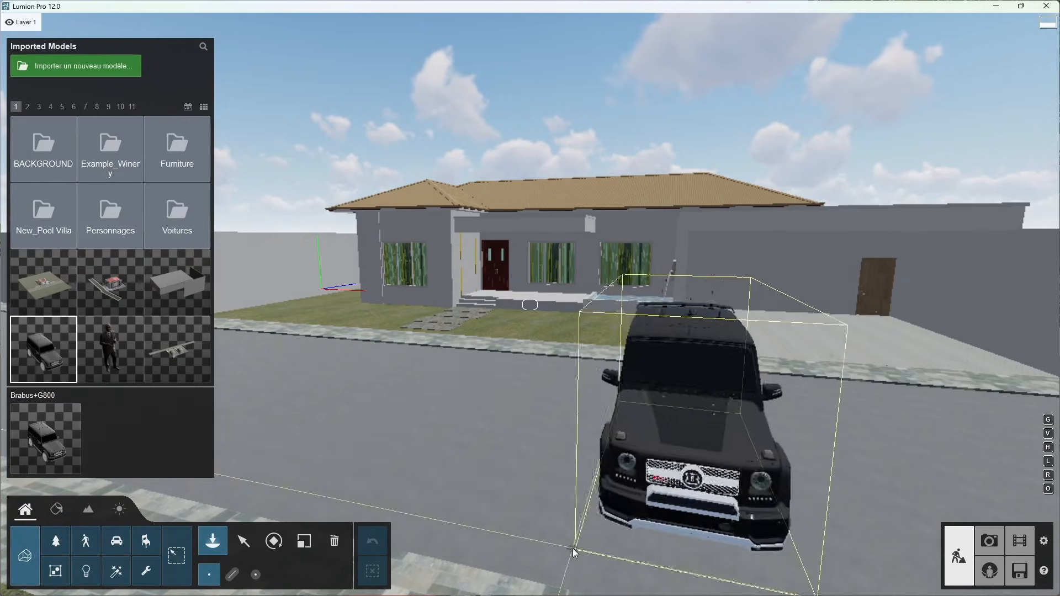
click(334, 541)
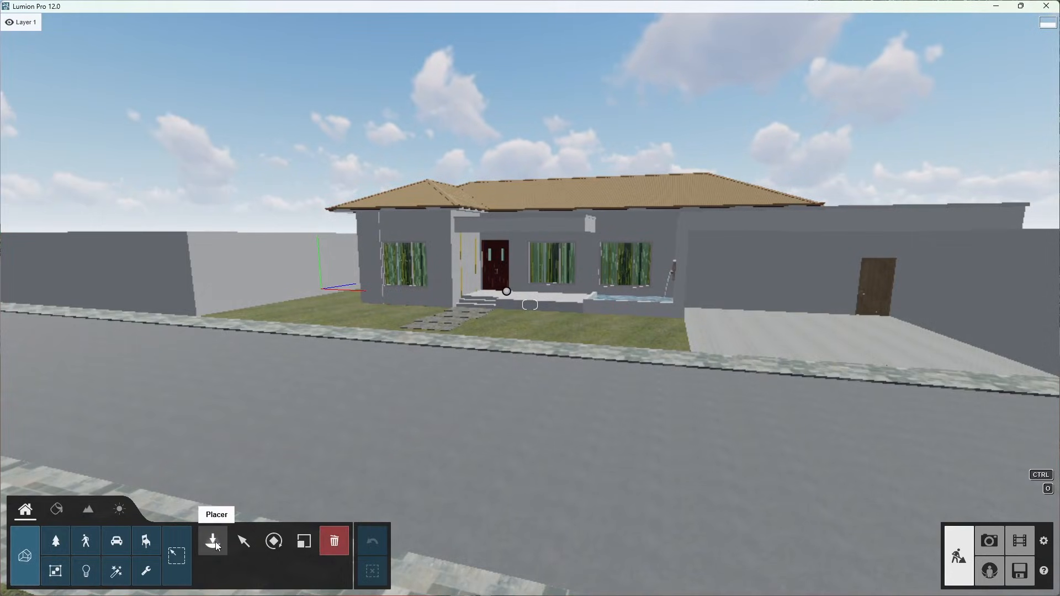
click(32, 553)
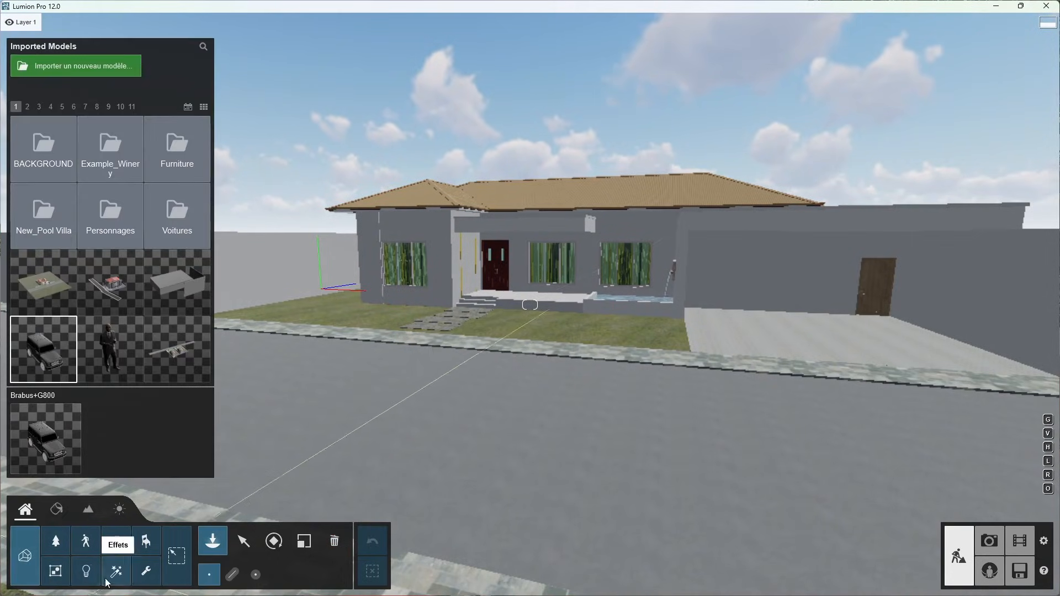
click(55, 572)
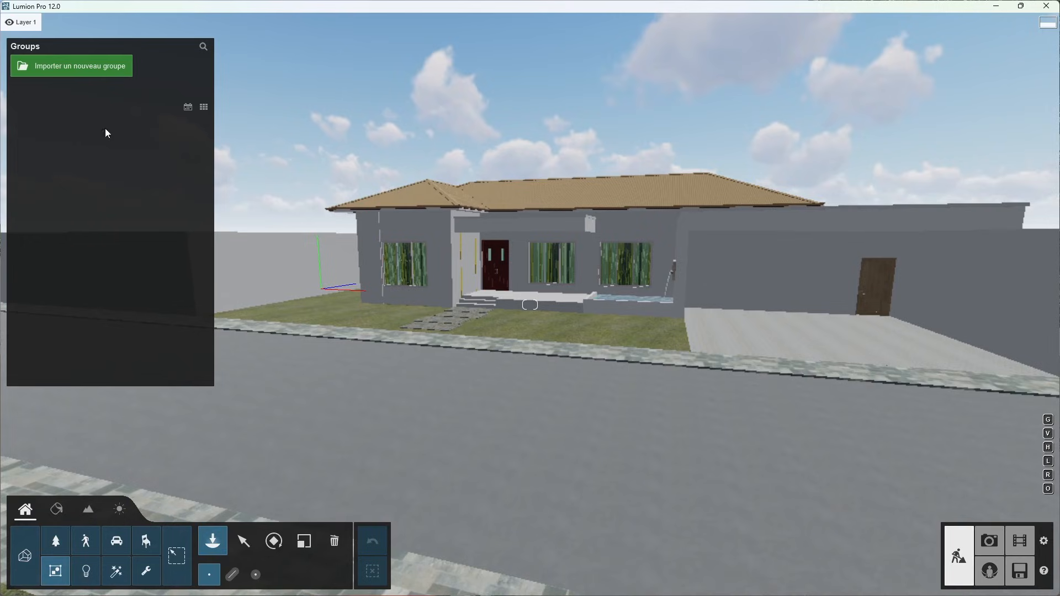
click(87, 580)
click(70, 66)
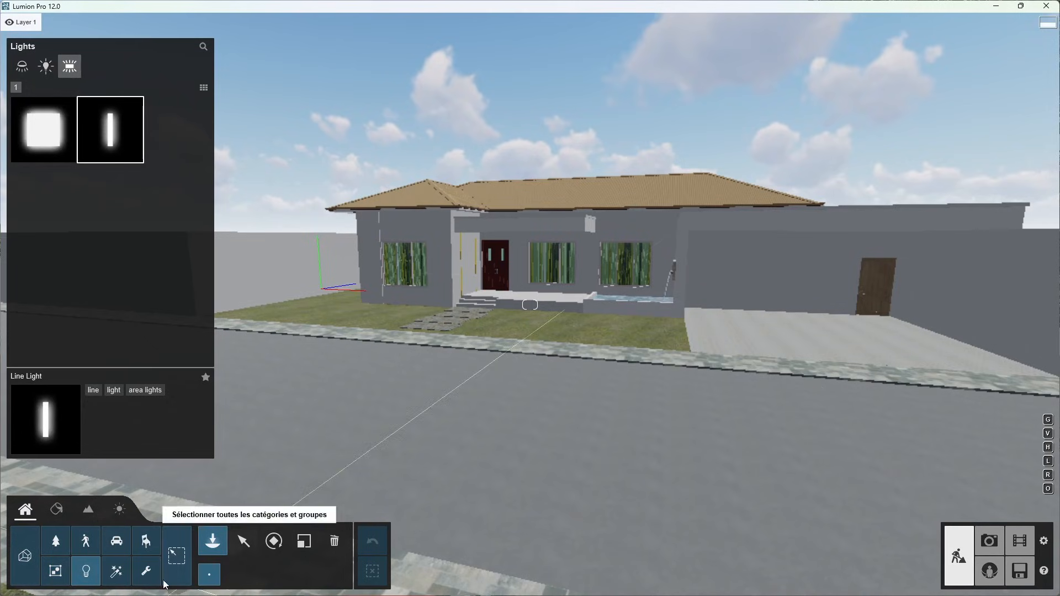
click(114, 575)
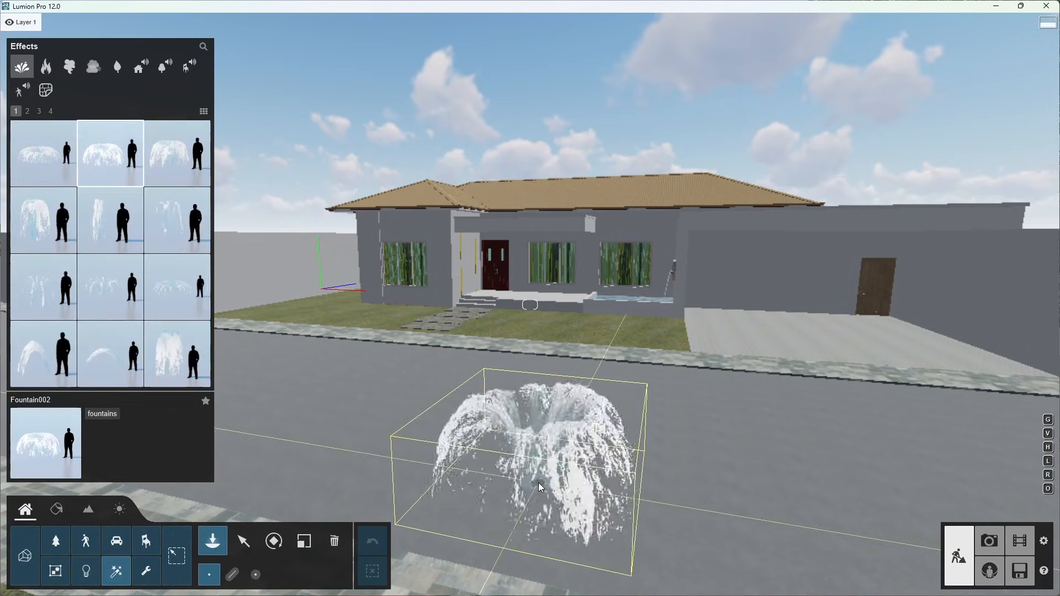
click(176, 218)
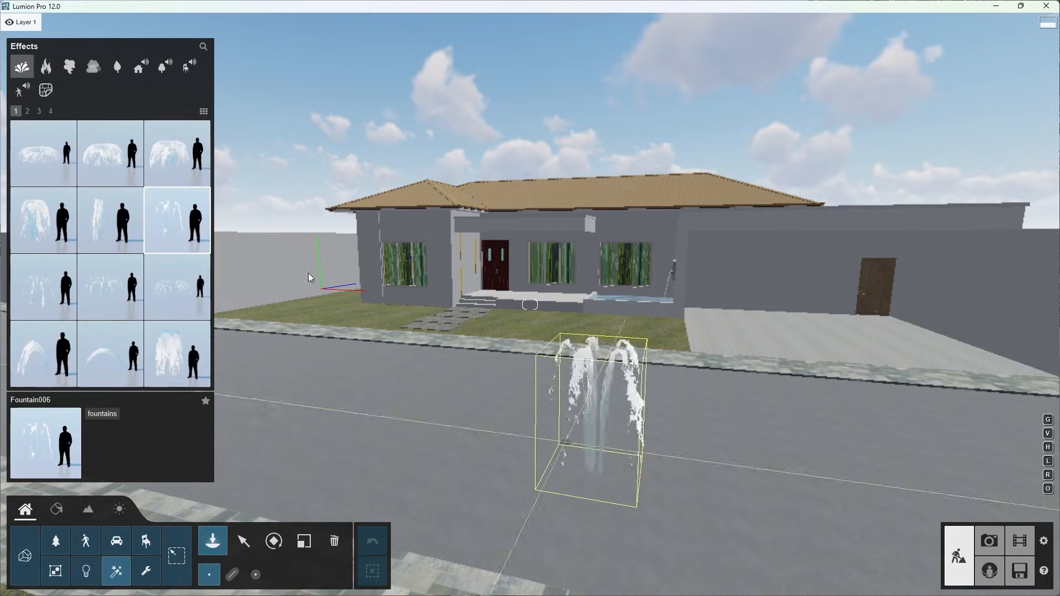
Step: Look through the fire, leaves and sound effects, including fire 05, leaves 03 and Beach SlowWaves 001
click(46, 67)
click(176, 223)
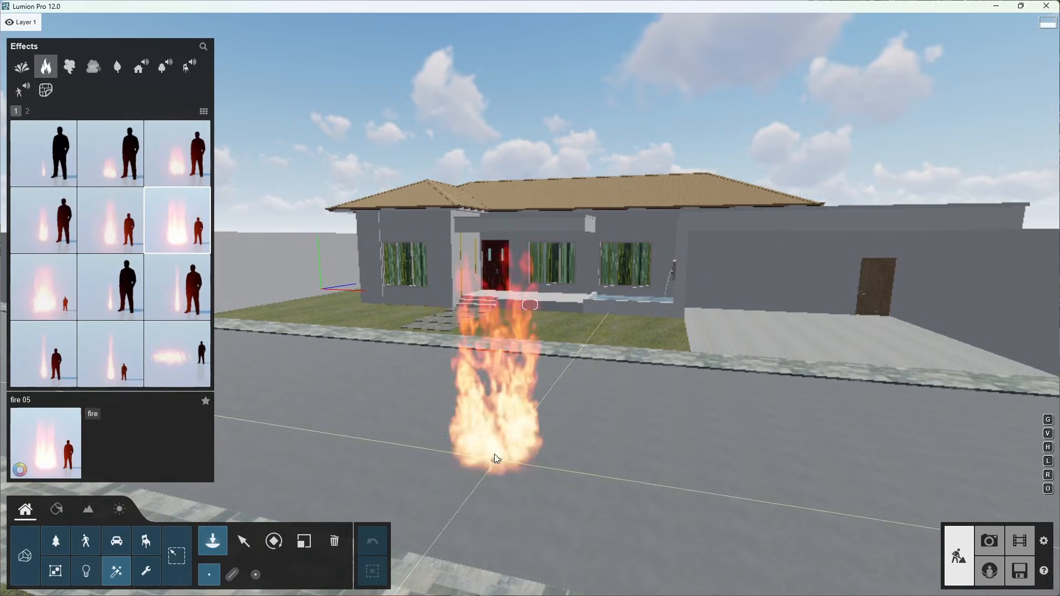
click(116, 68)
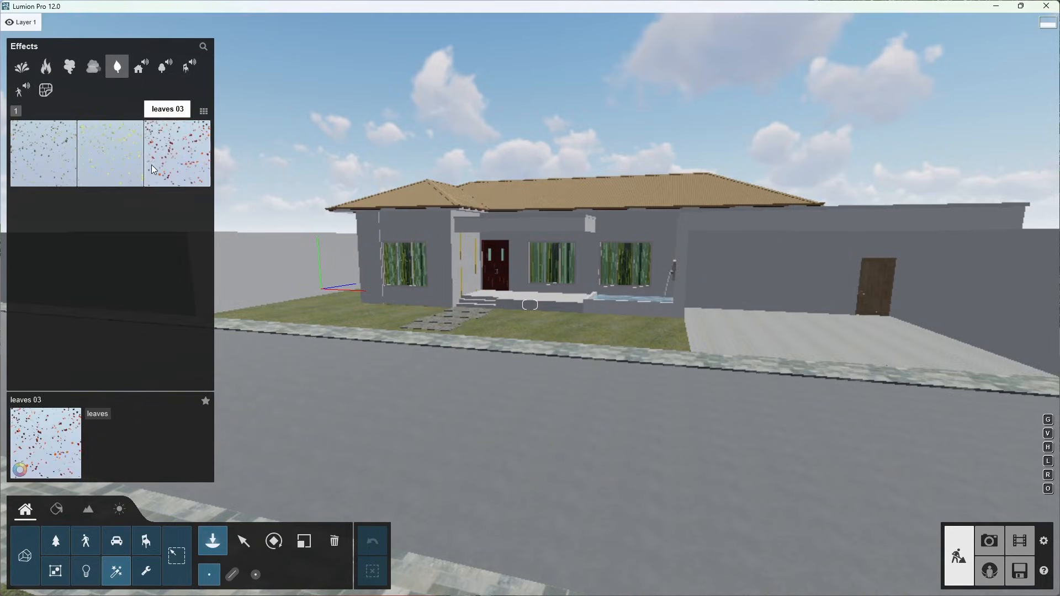
click(138, 68)
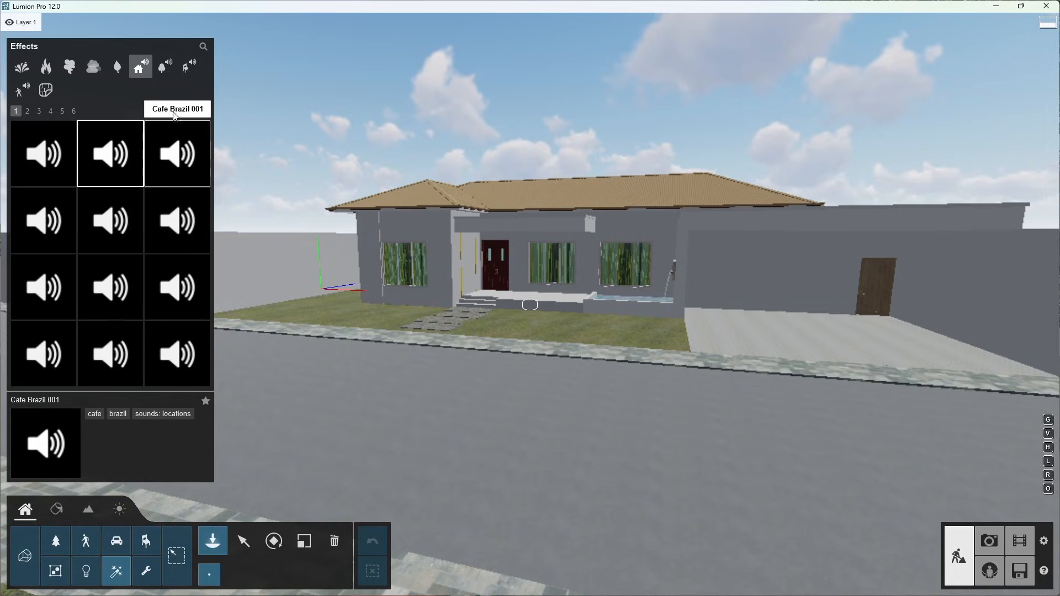
click(165, 68)
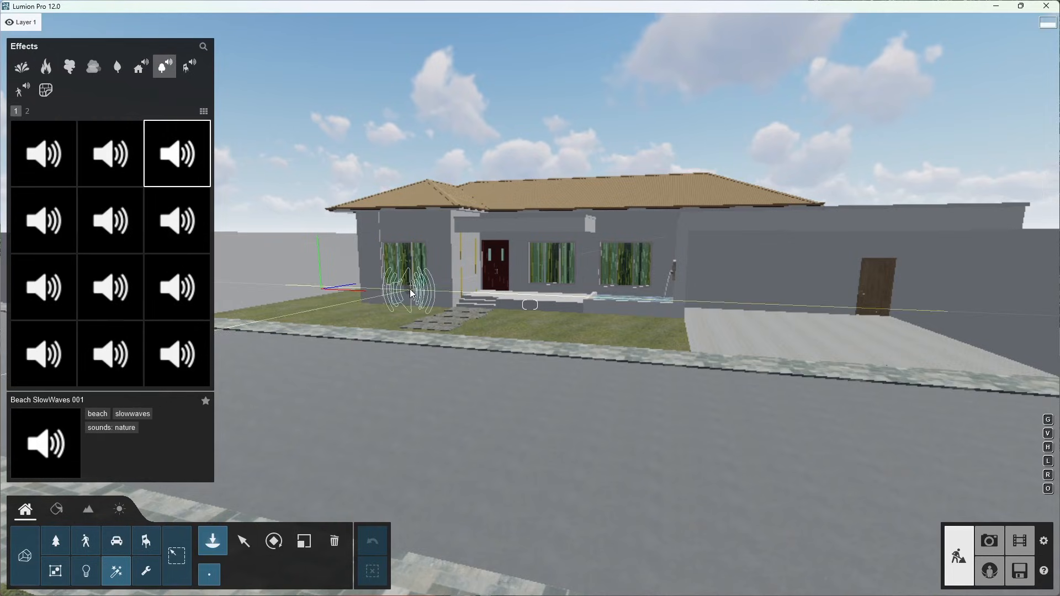
click(188, 66)
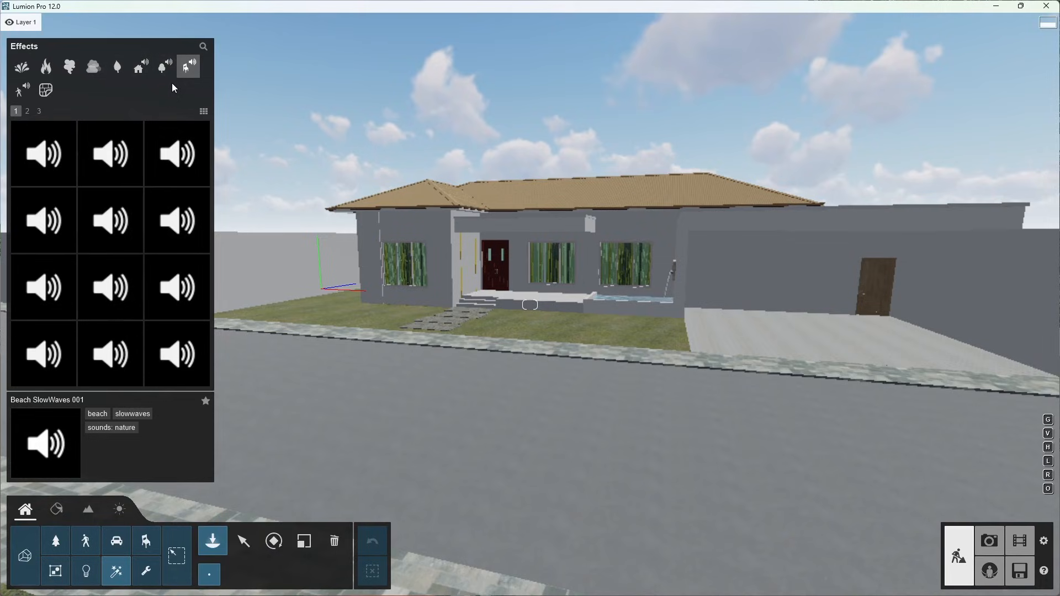
Step: Look through the decal effects, previewing the Moss 001 and Pothole 001 decals on the street
click(52, 93)
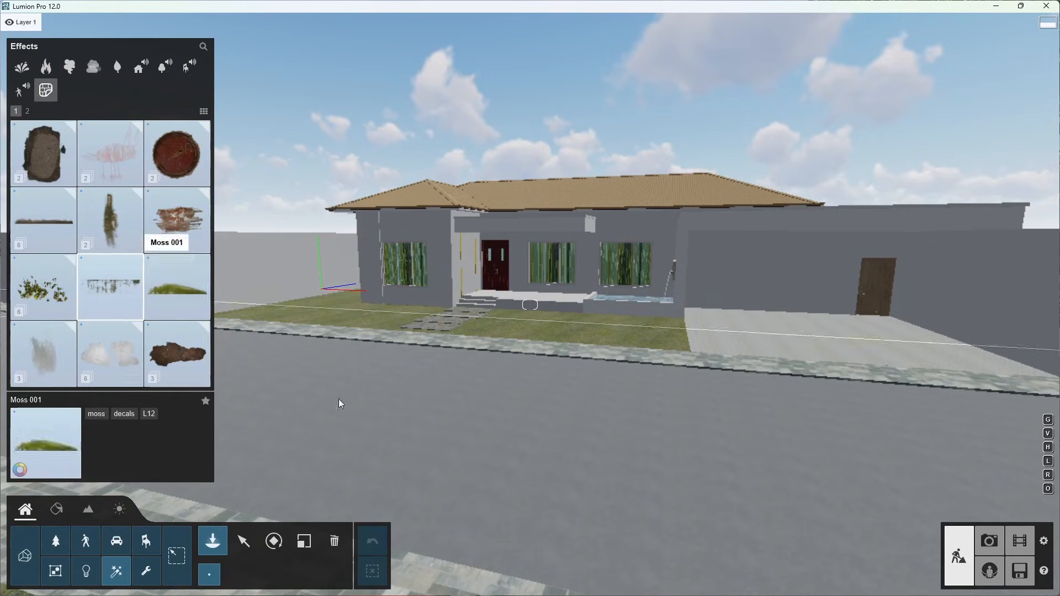
click(177, 287)
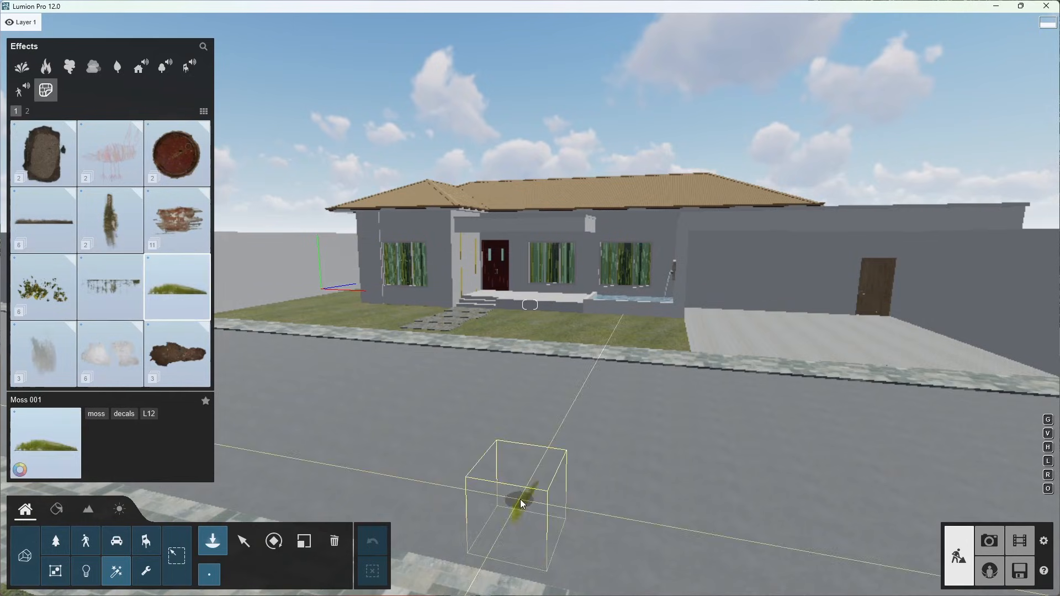
click(165, 367)
click(122, 155)
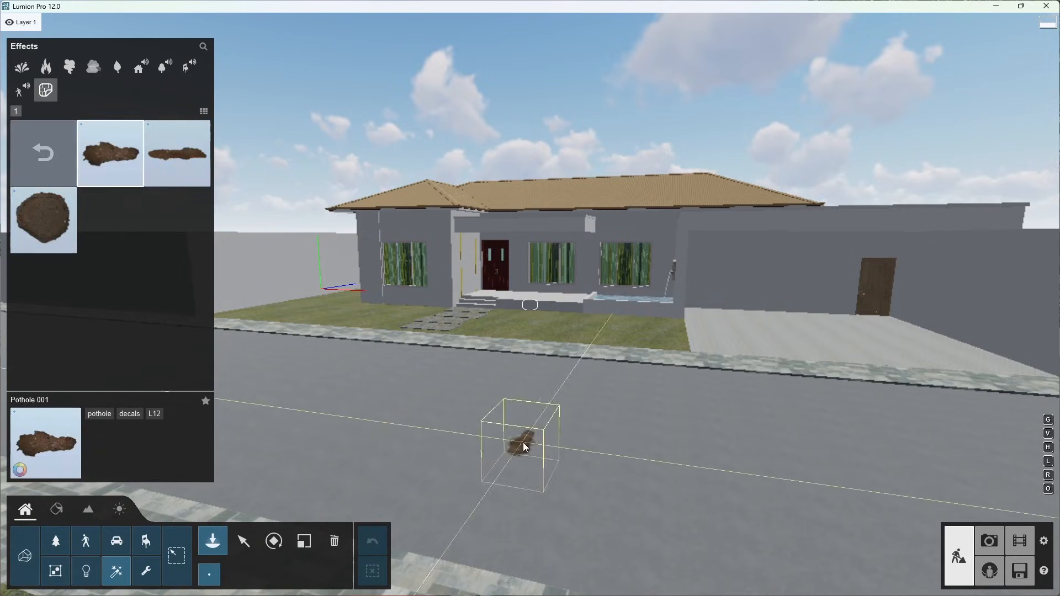
click(54, 165)
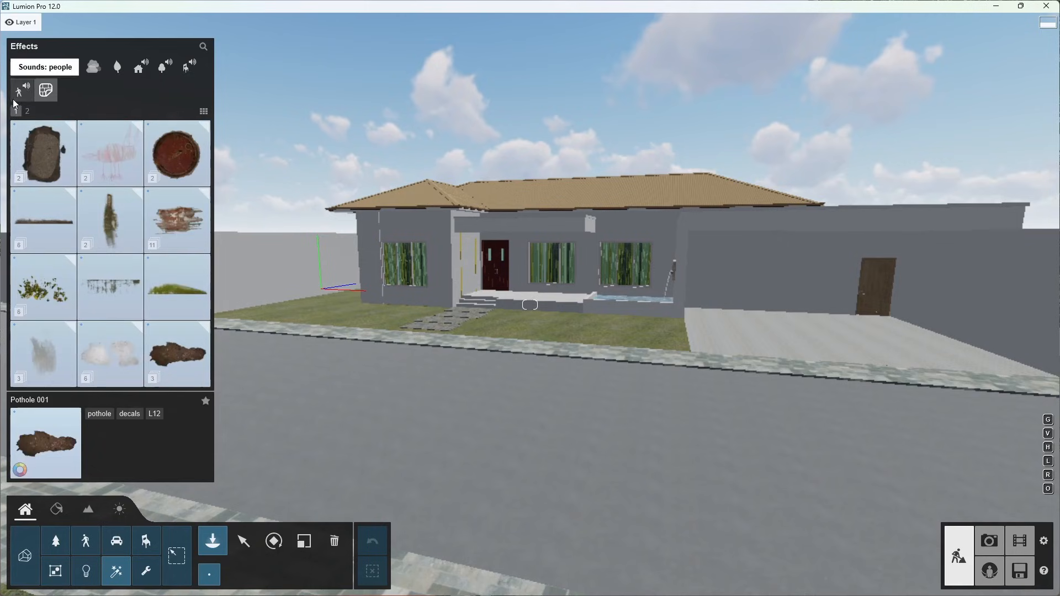
Step: Look through the fog and dust effects, previewing Fog over the street in front of the villa
click(93, 66)
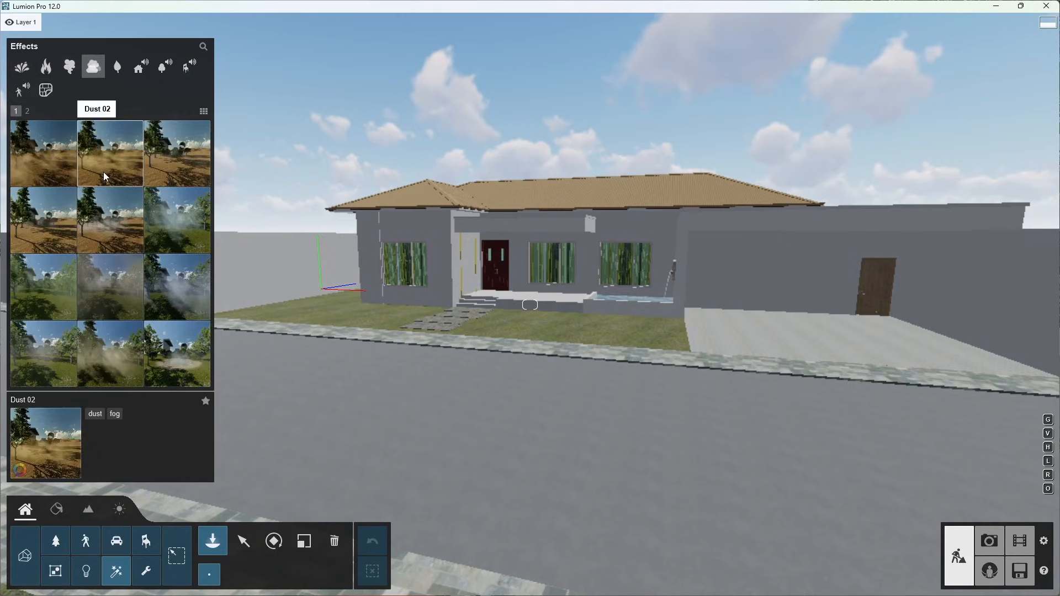
click(111, 146)
click(179, 237)
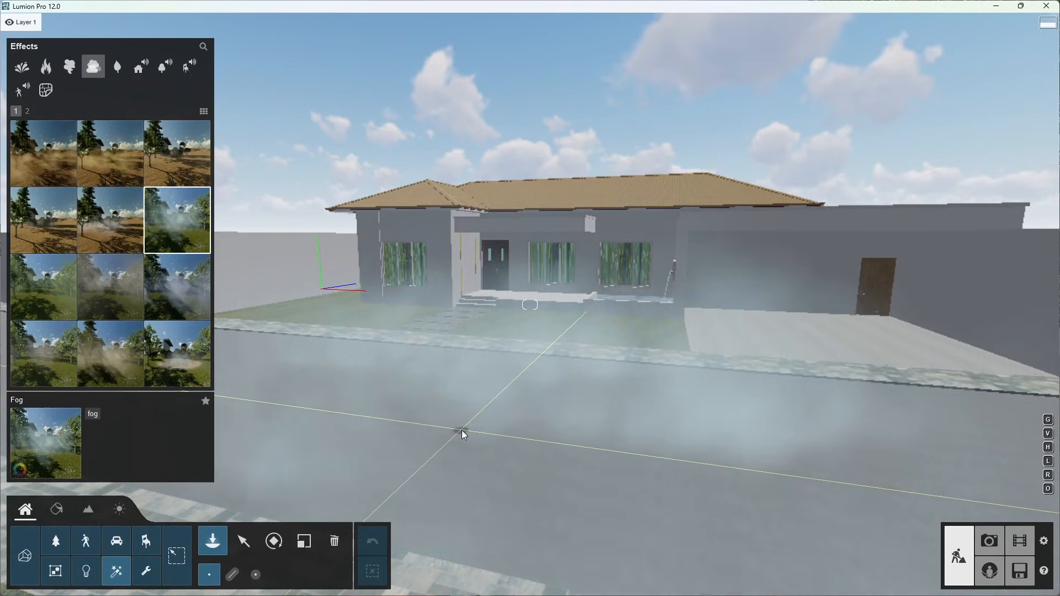
Step: Look through the Utilities and Imported Models libraries and the material editor
click(146, 574)
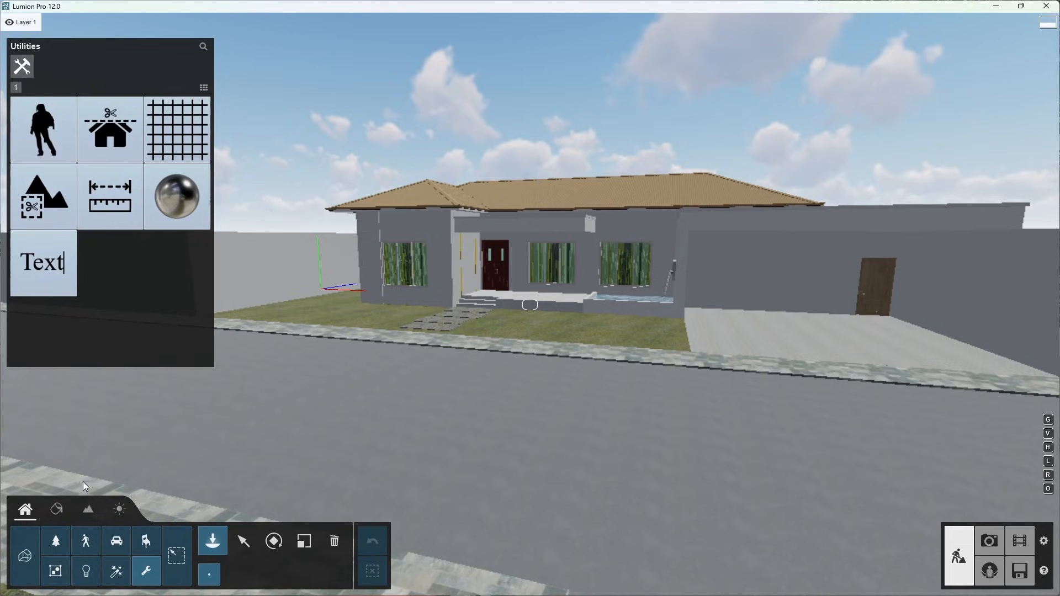
click(26, 556)
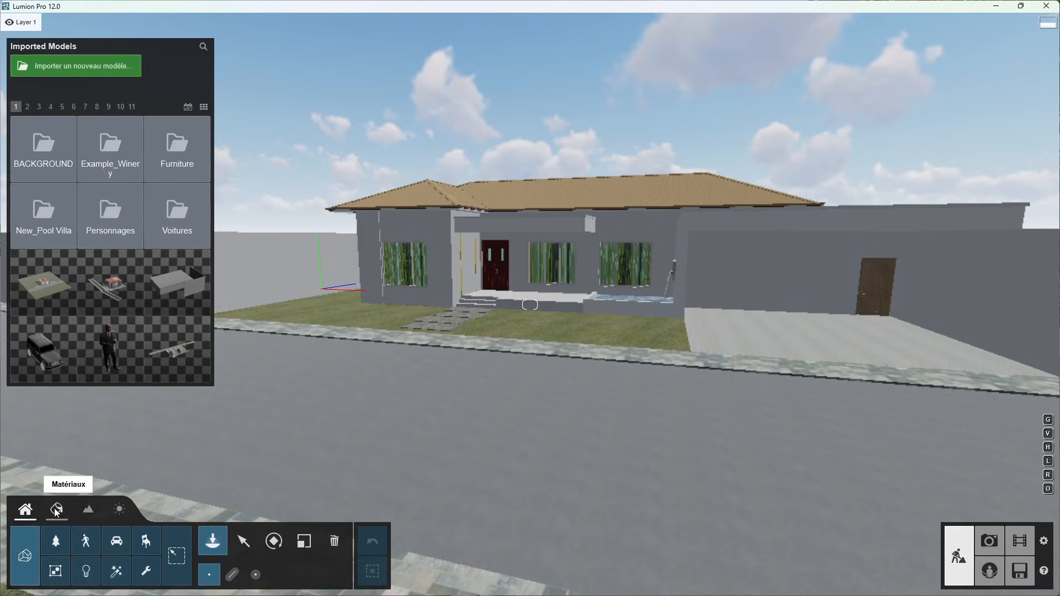
click(56, 510)
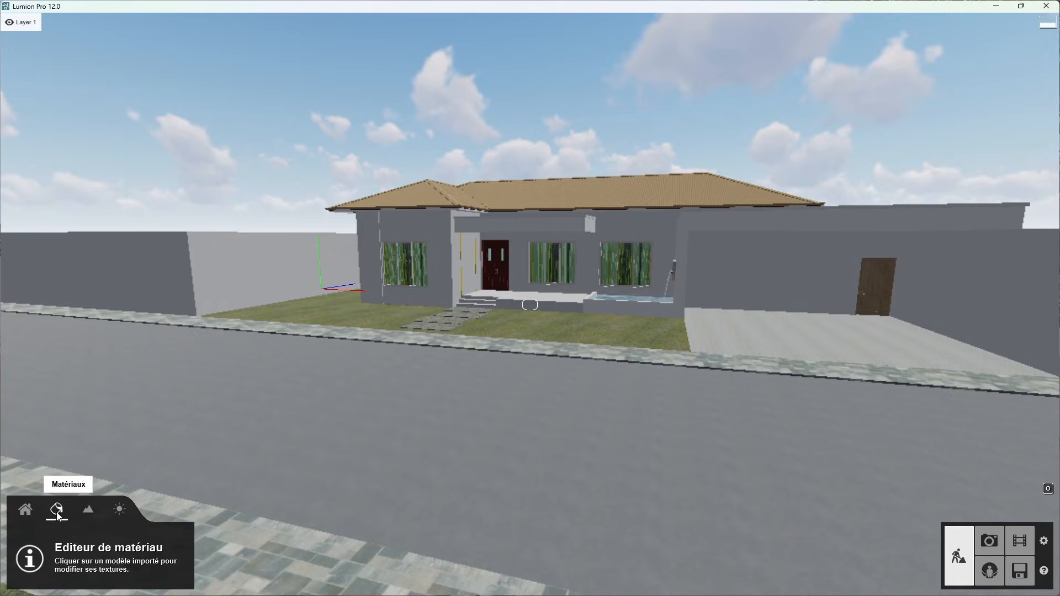
right_drag(265, 398, 247, 415)
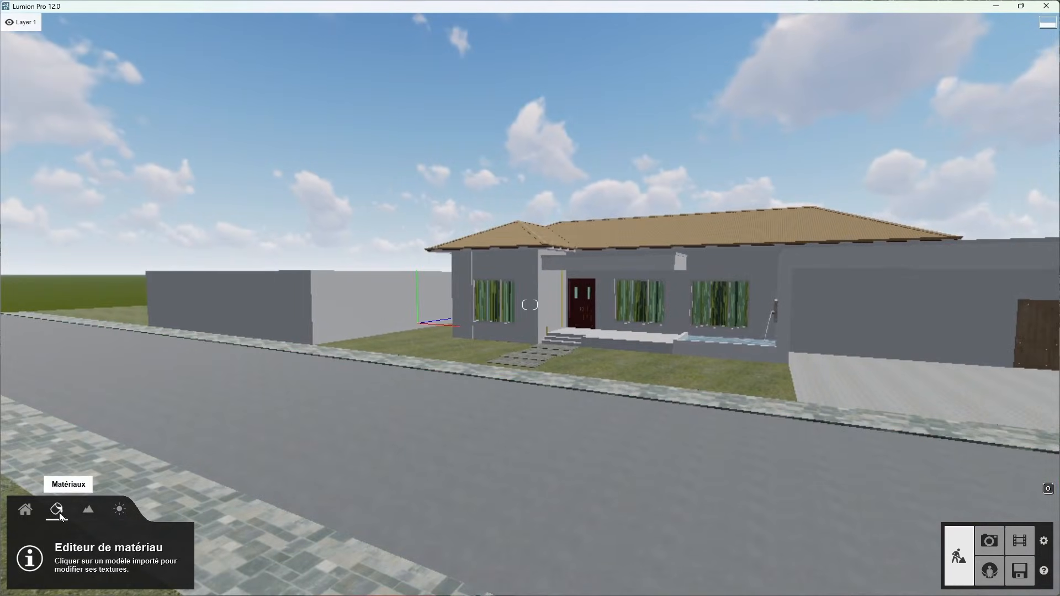
Step: Raise the terrain into mounds along the lawn's edge beside the villa's plot, and lower them again
click(90, 510)
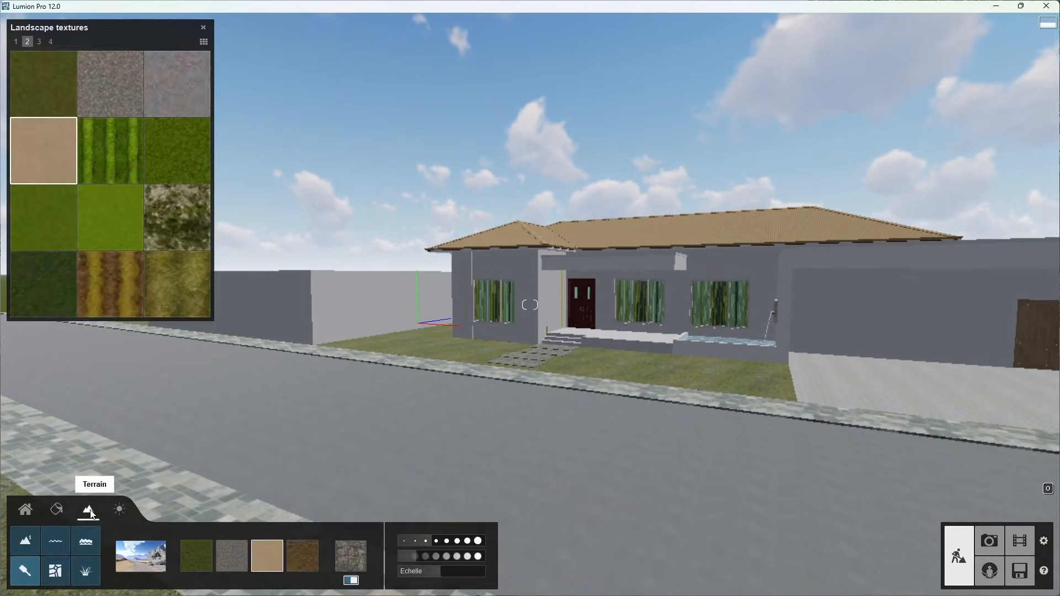
mouse_move(319, 391)
right_down()
mouse_move(485, 389)
mouse_move(323, 389)
right_up()
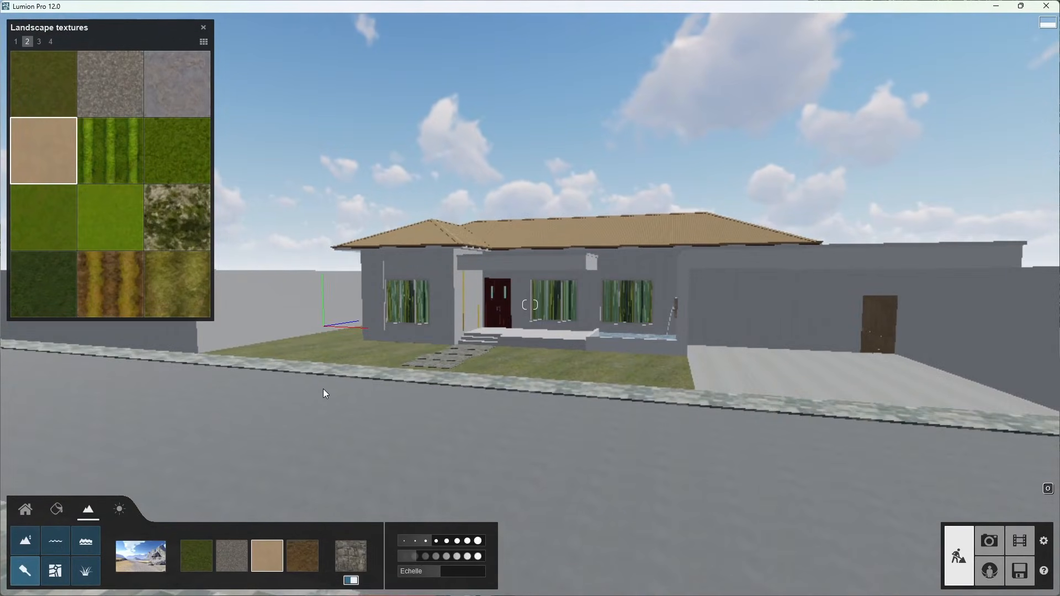
key(q)
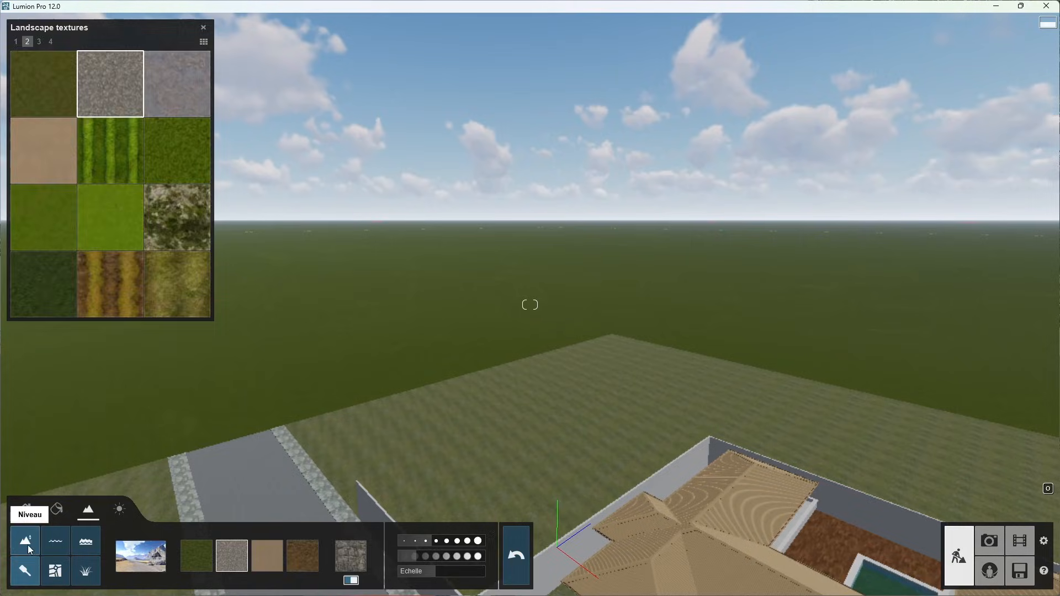
click(28, 544)
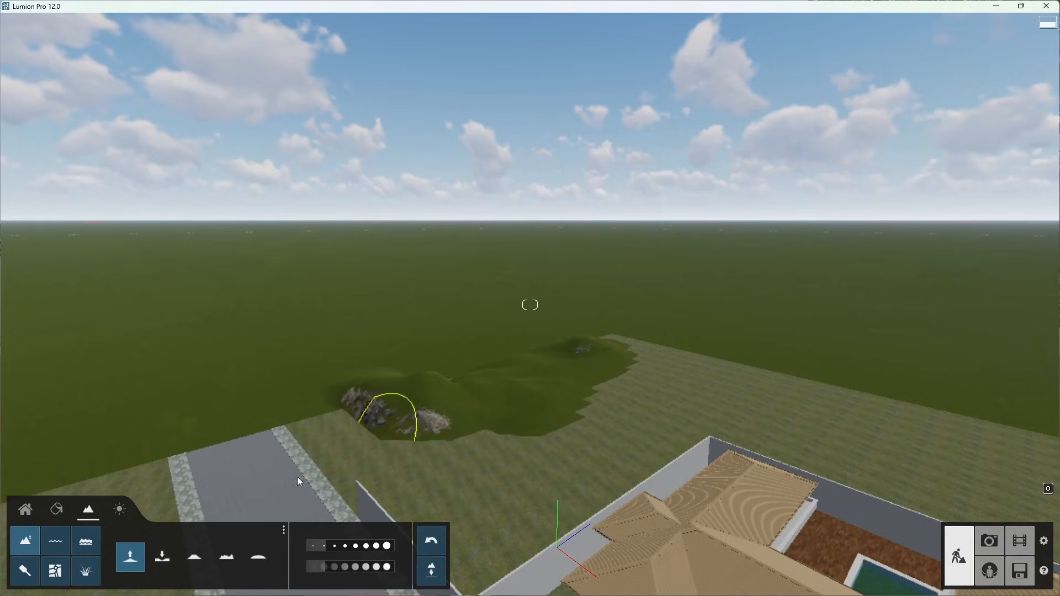
click(162, 558)
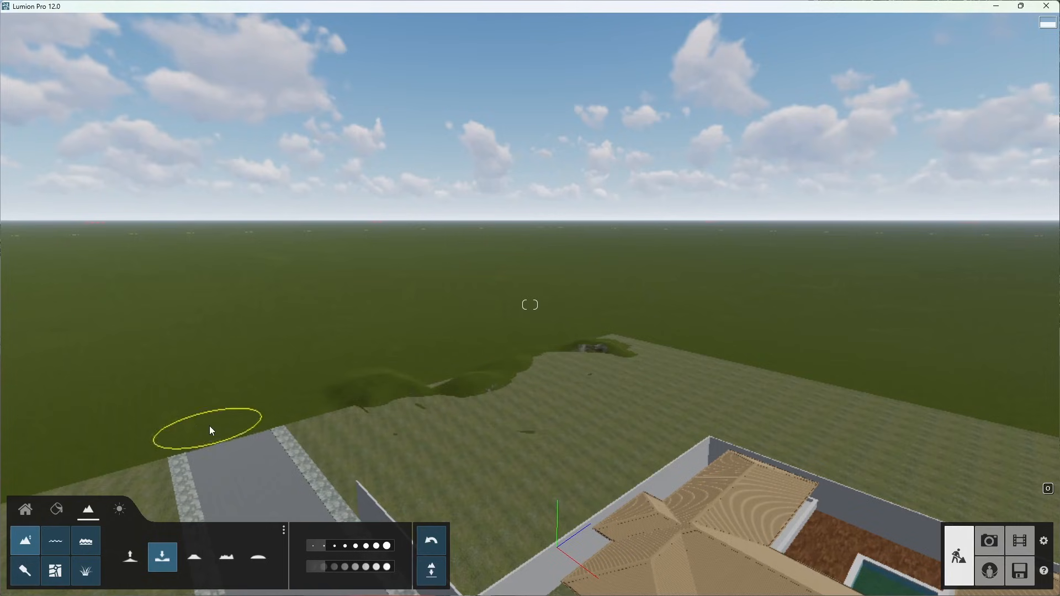
Step: Lower the terrain inside the courtyard swimming pool to clear the grass out of the basin
right_drag(211, 430, 278, 458)
right_drag(140, 384, 262, 400)
key(a)
key(a)
key(d)
key(w)
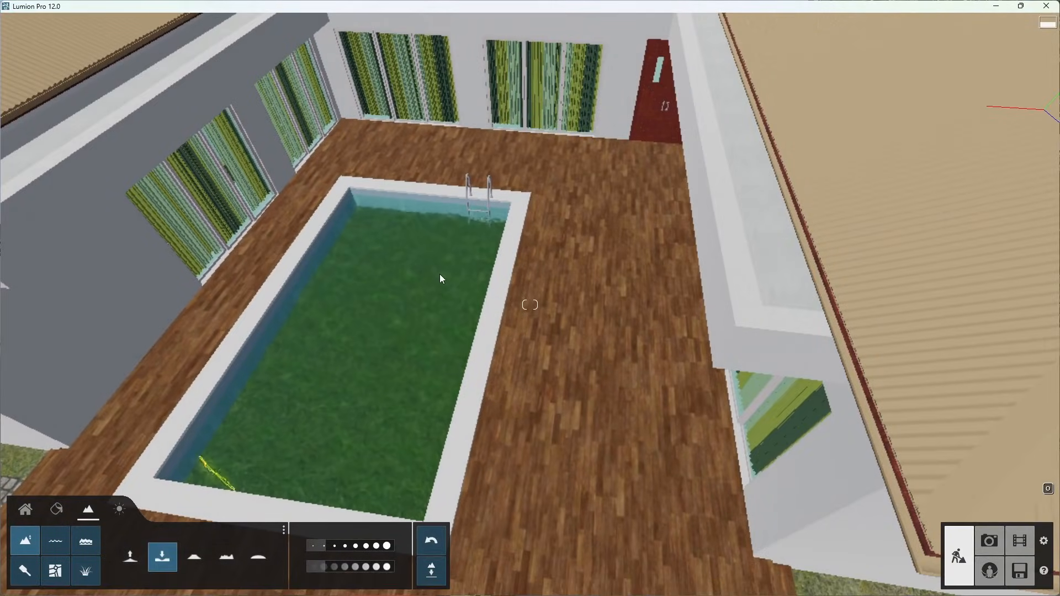
drag(442, 272, 407, 315)
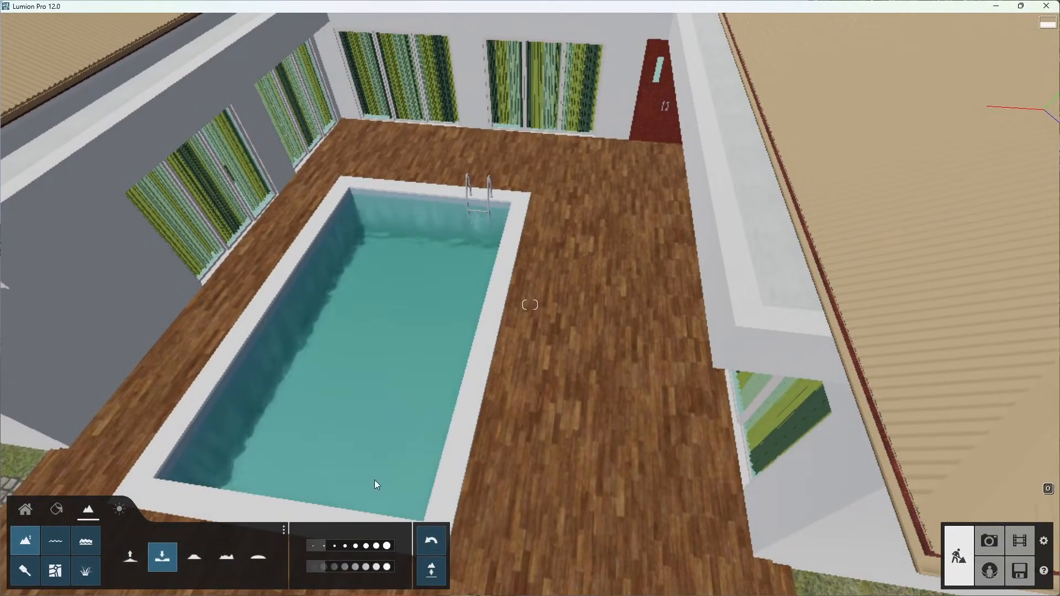
right_drag(305, 325, 296, 326)
key(a)
key(d)
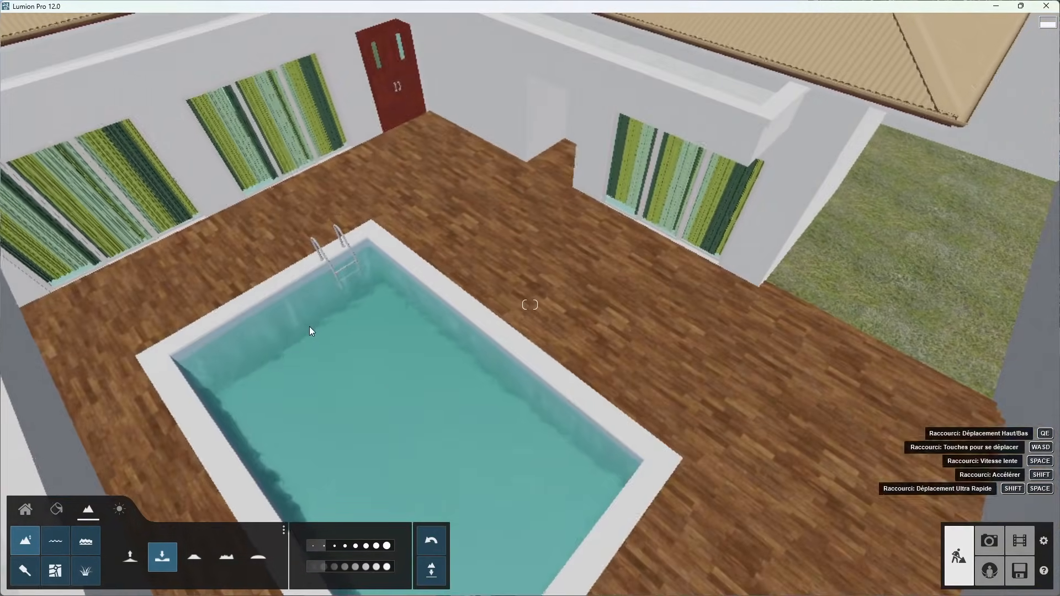
Step: Lower the terrain near the lawn's corner and dig a deep rocky pit in the open ground beyond it
scroll(628, 309, down, 5)
key(d)
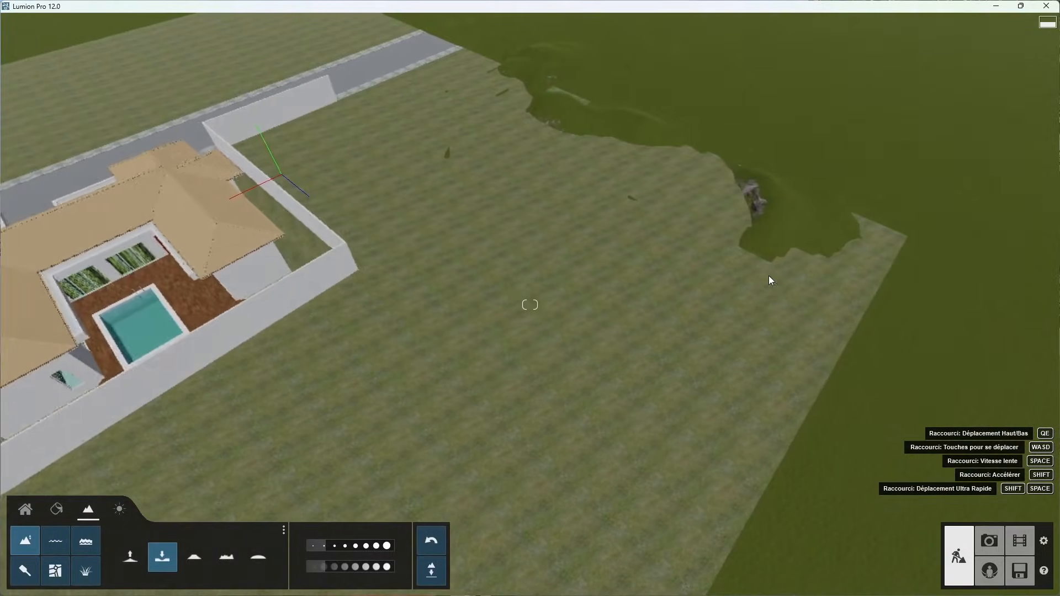
click(750, 226)
drag(953, 366, 939, 387)
key(d)
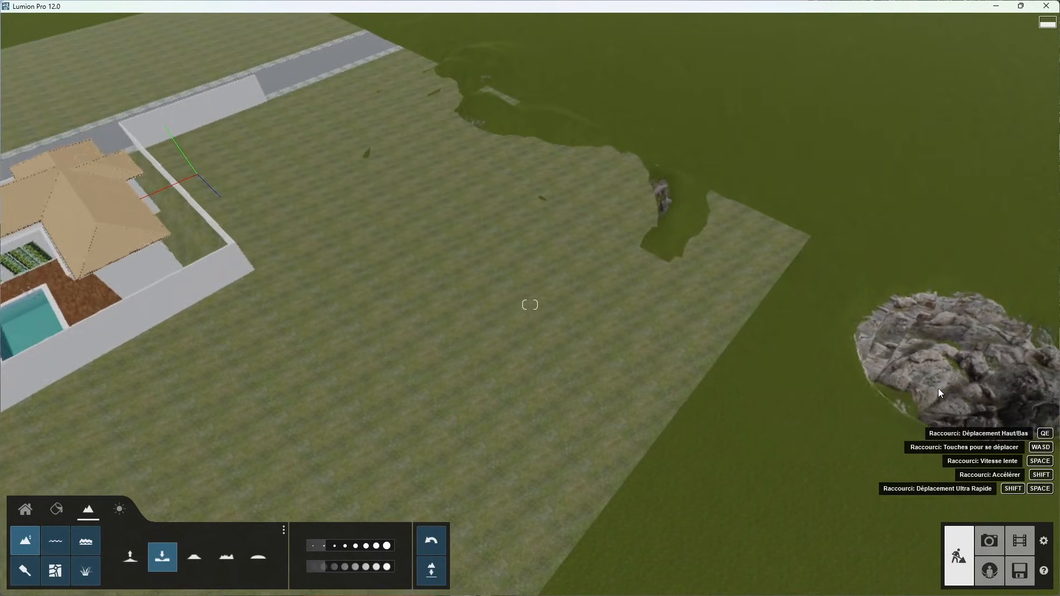
key(w)
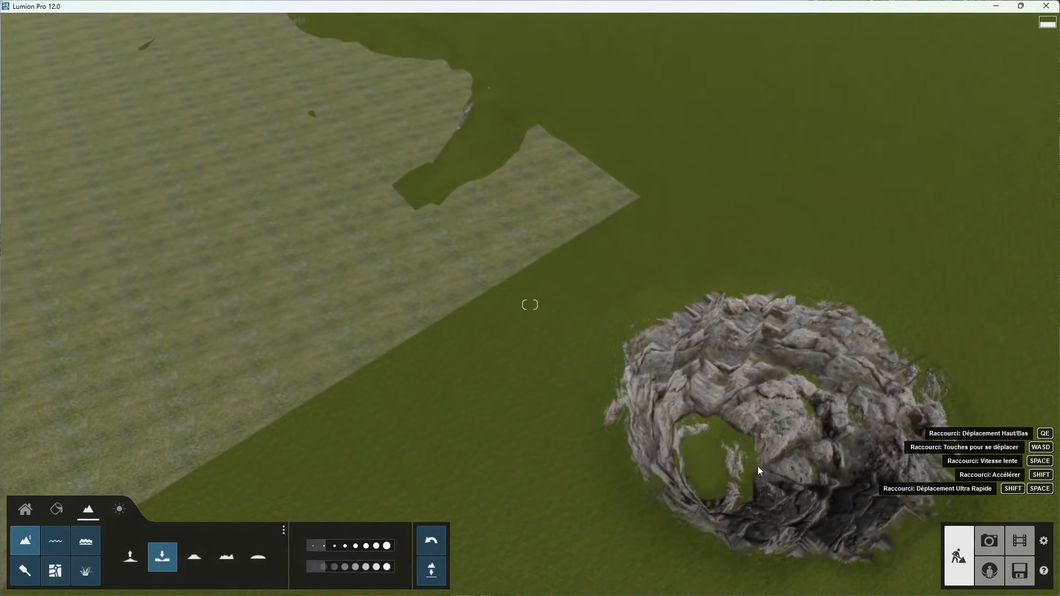
drag(727, 470, 683, 478)
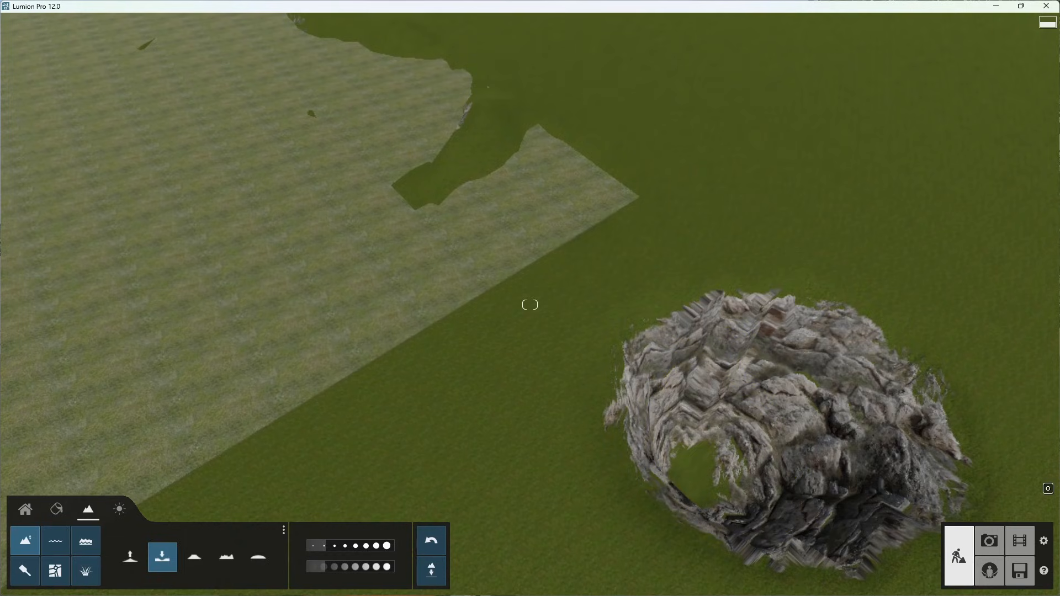
Step: Place a water surface in the rocky pit, raise its level and extend its corners to fill the basin
click(66, 538)
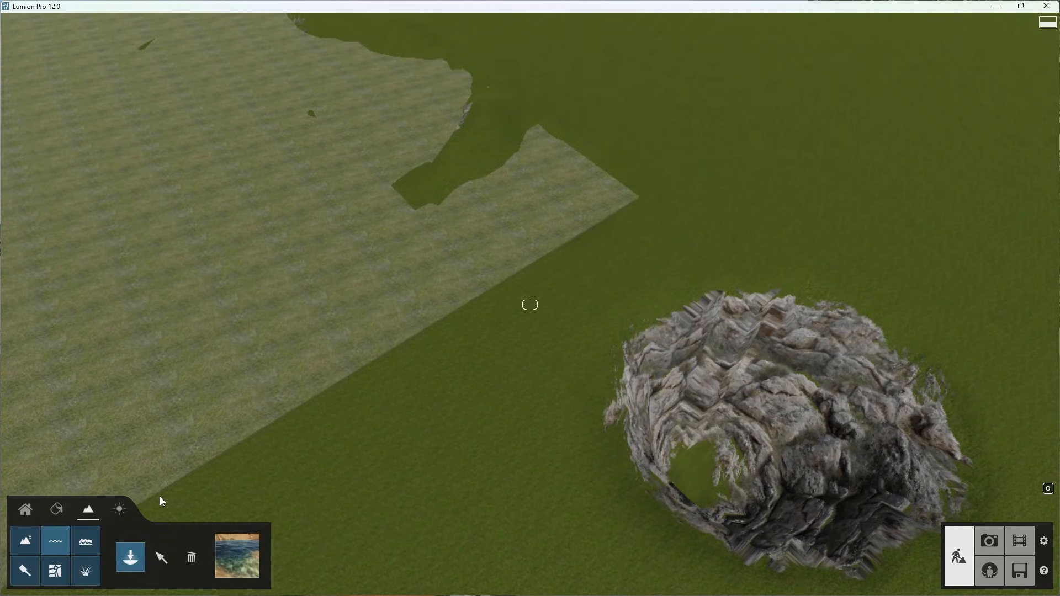
click(724, 466)
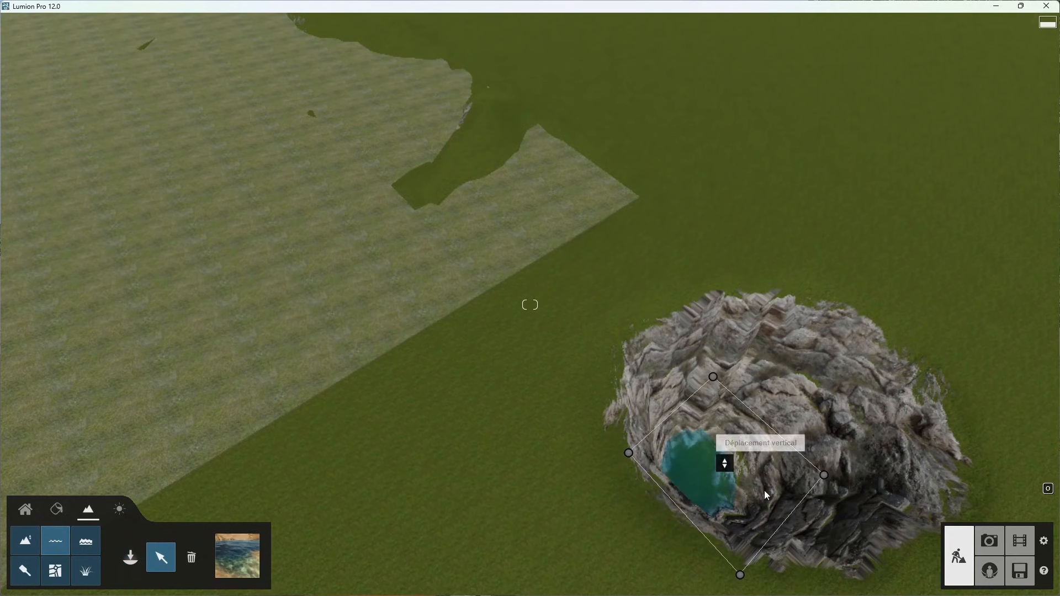
right_drag(770, 516, 616, 425)
key(w)
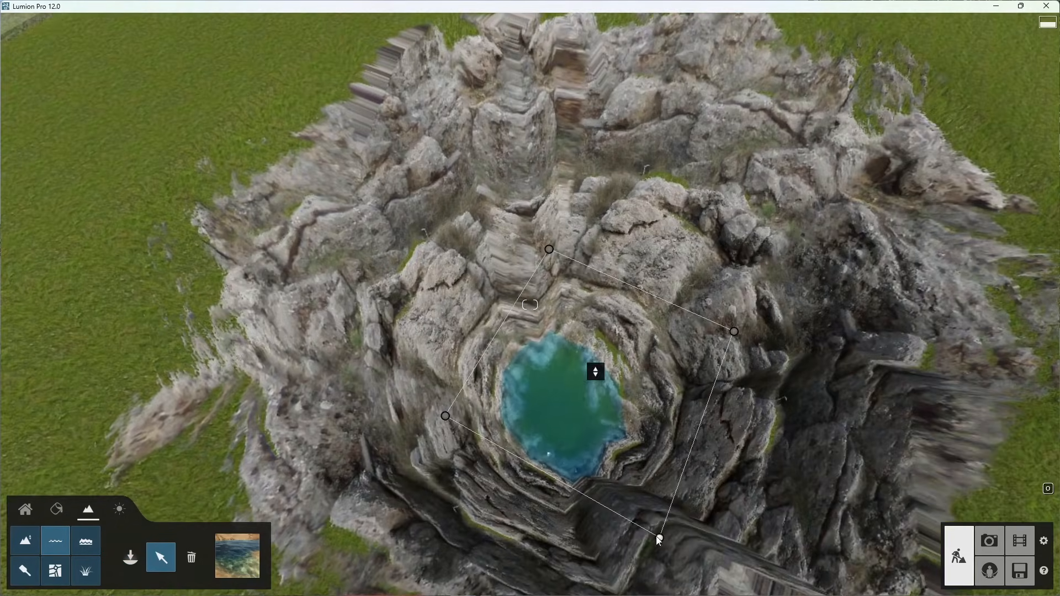
drag(659, 539, 672, 560)
drag(609, 374, 647, 61)
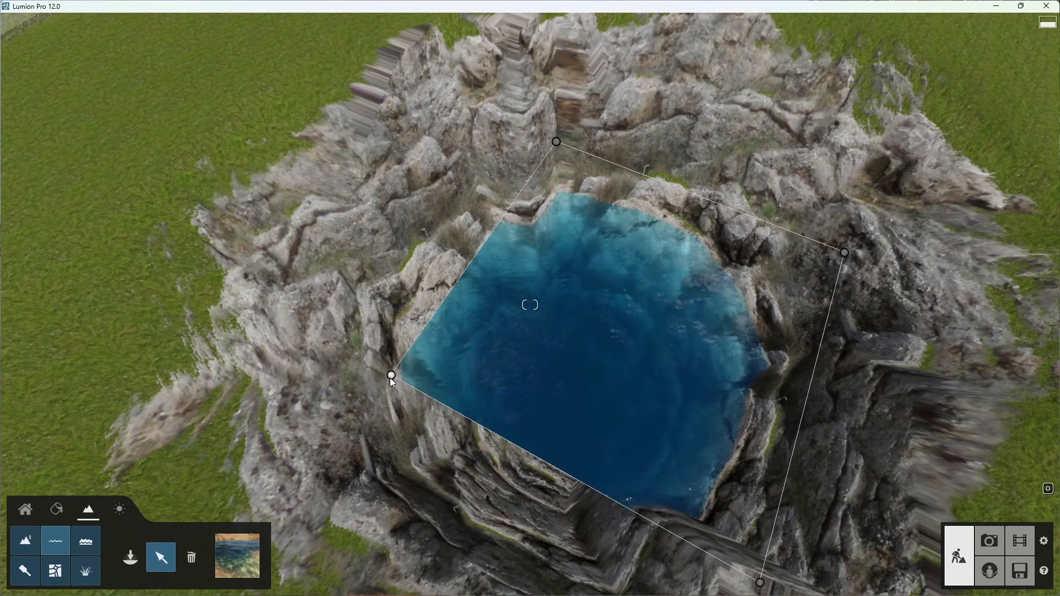
drag(391, 376, 111, 433)
scroll(574, 295, down, 5)
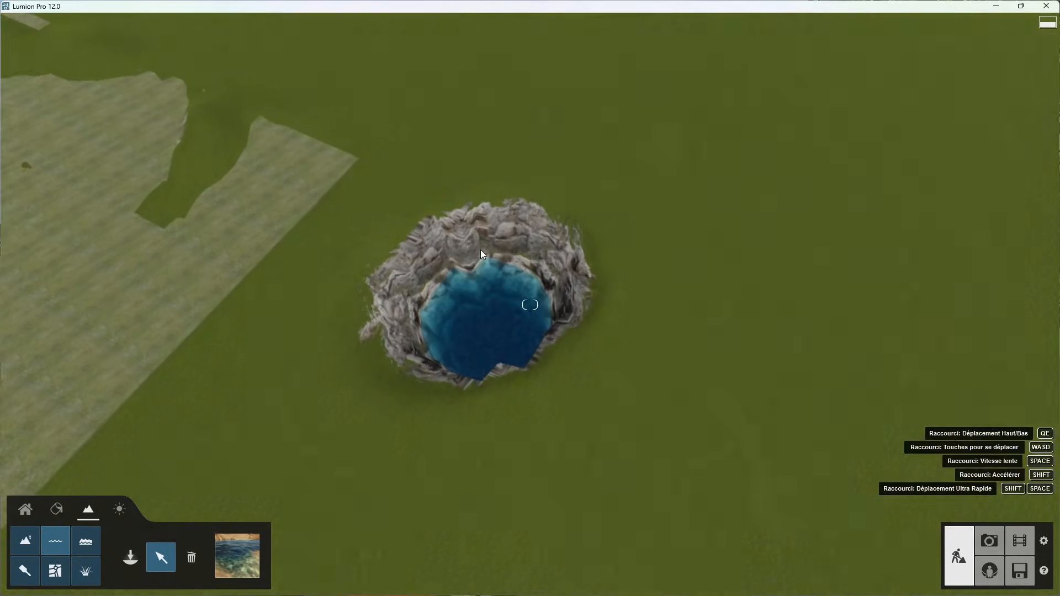
Step: Delete the water surface from the rocky pit
click(191, 560)
click(459, 315)
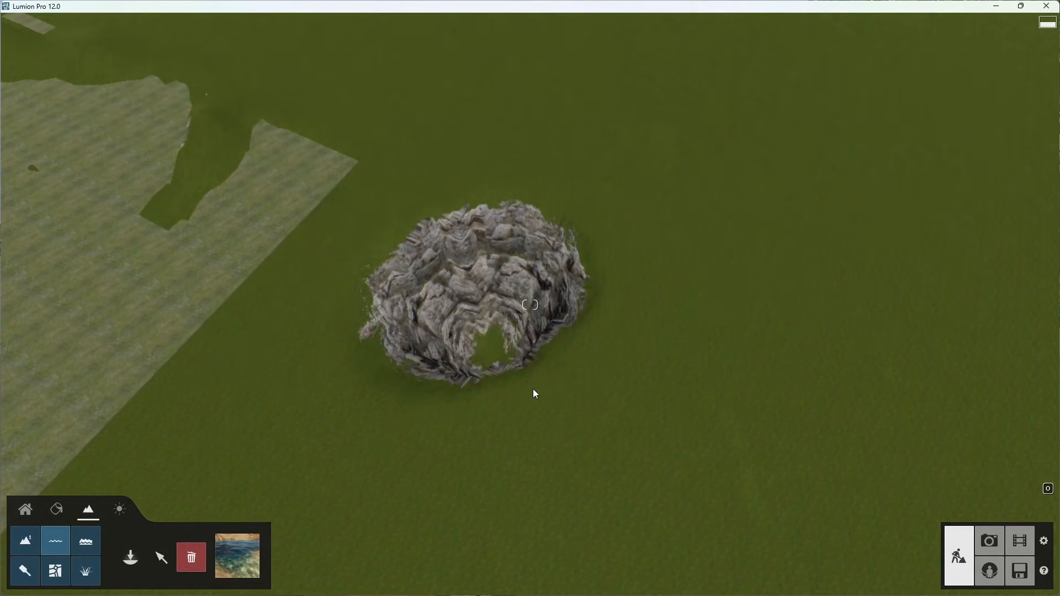
Step: Flatten and smooth the terrain over the rocky pit beyond the lawn
click(26, 542)
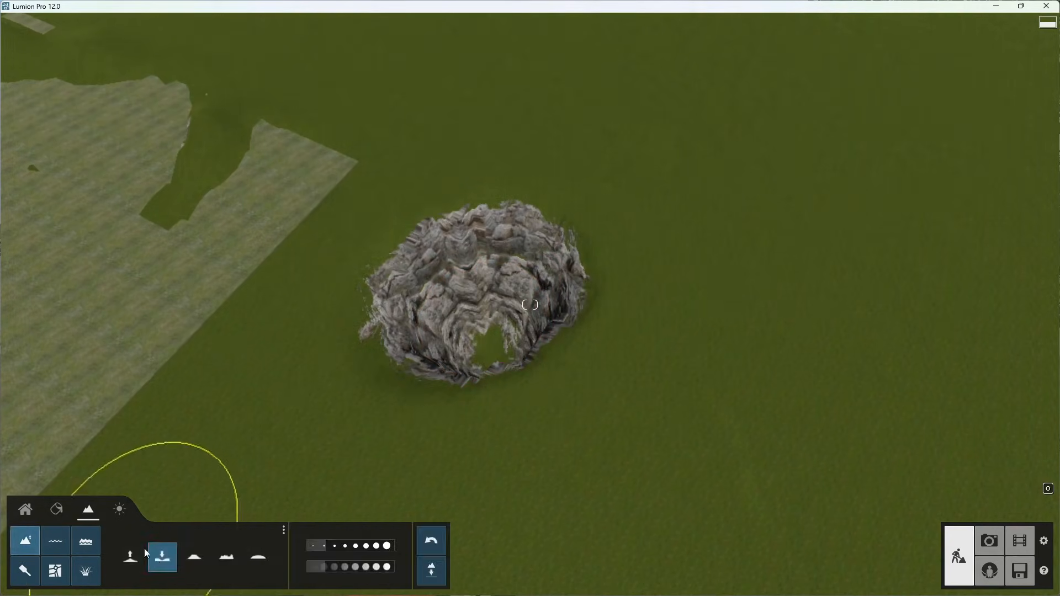
click(191, 559)
mouse_move(491, 311)
mouse_down()
mouse_move(437, 341)
mouse_move(543, 339)
mouse_move(472, 301)
mouse_move(515, 342)
mouse_move(436, 294)
mouse_move(555, 341)
mouse_move(393, 300)
mouse_move(382, 310)
mouse_move(552, 320)
mouse_move(405, 346)
mouse_move(381, 380)
mouse_up()
click(258, 557)
mouse_move(382, 425)
mouse_down()
mouse_move(365, 264)
mouse_move(343, 294)
mouse_move(337, 387)
mouse_move(415, 385)
mouse_move(604, 310)
mouse_move(432, 256)
mouse_move(517, 390)
mouse_move(348, 289)
mouse_move(533, 354)
mouse_move(375, 314)
mouse_up()
mouse_move(374, 313)
right_down()
mouse_move(398, 307)
mouse_move(522, 400)
mouse_move(518, 371)
mouse_move(490, 367)
right_up()
key(d)
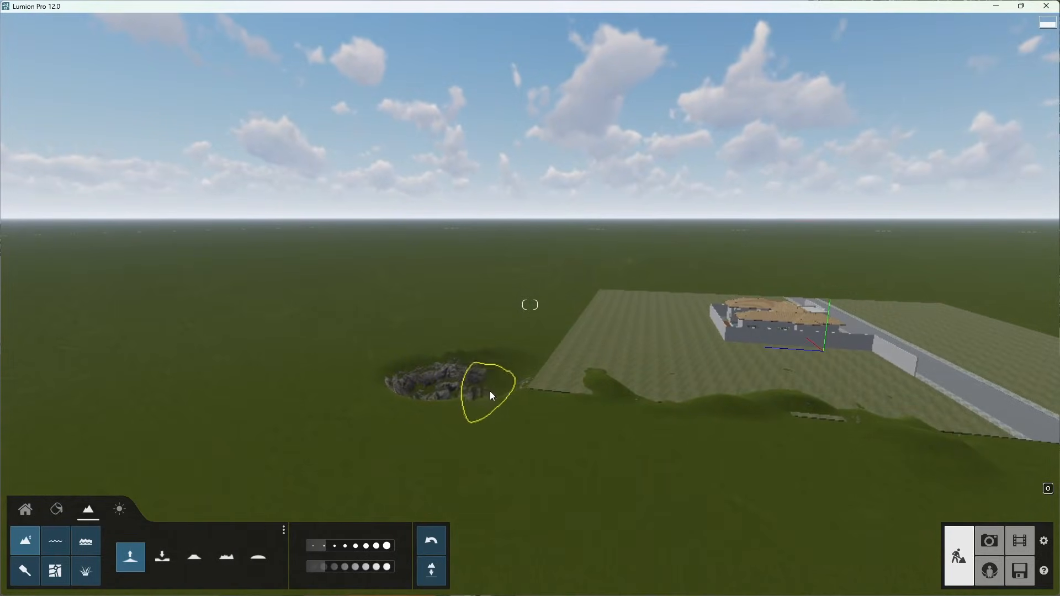
Step: Bring the view from the rocky pit back to the villa's front facade, seen from the street
right_drag(471, 389, 442, 316)
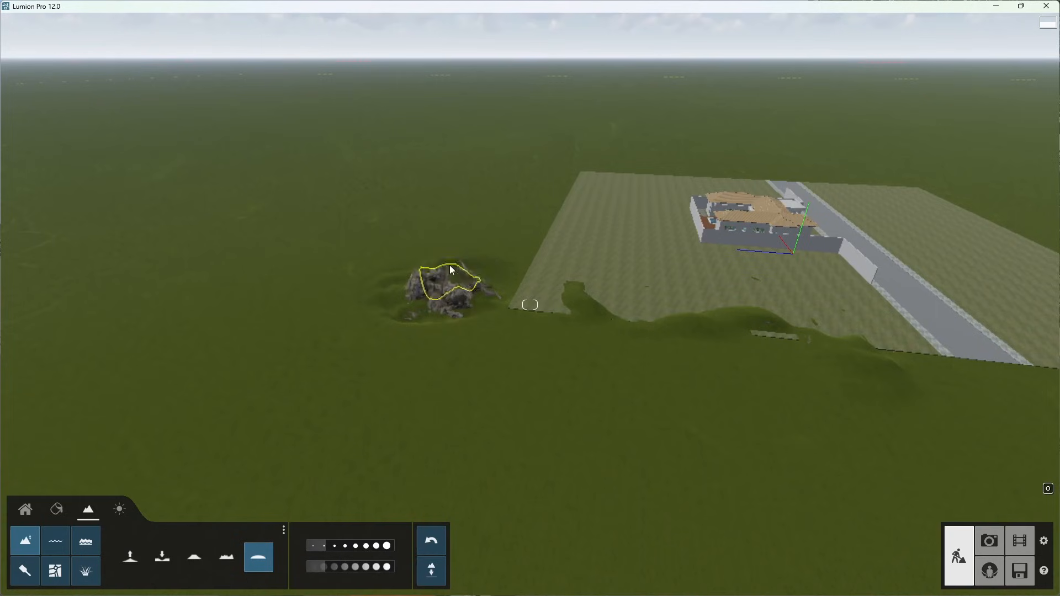
right_drag(539, 305, 663, 238)
key(w)
key(d)
right_drag(701, 293, 690, 345)
key(w)
key(w)
key(d)
key(s)
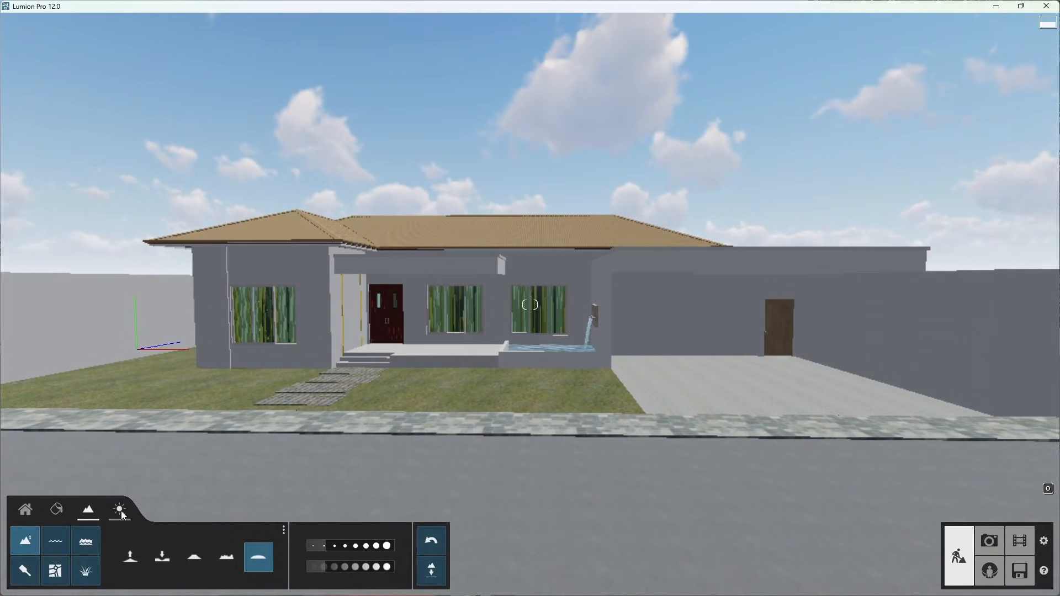
Step: Turn on realistic skies and choose the third sky in the second row of the Cloudy category
click(120, 510)
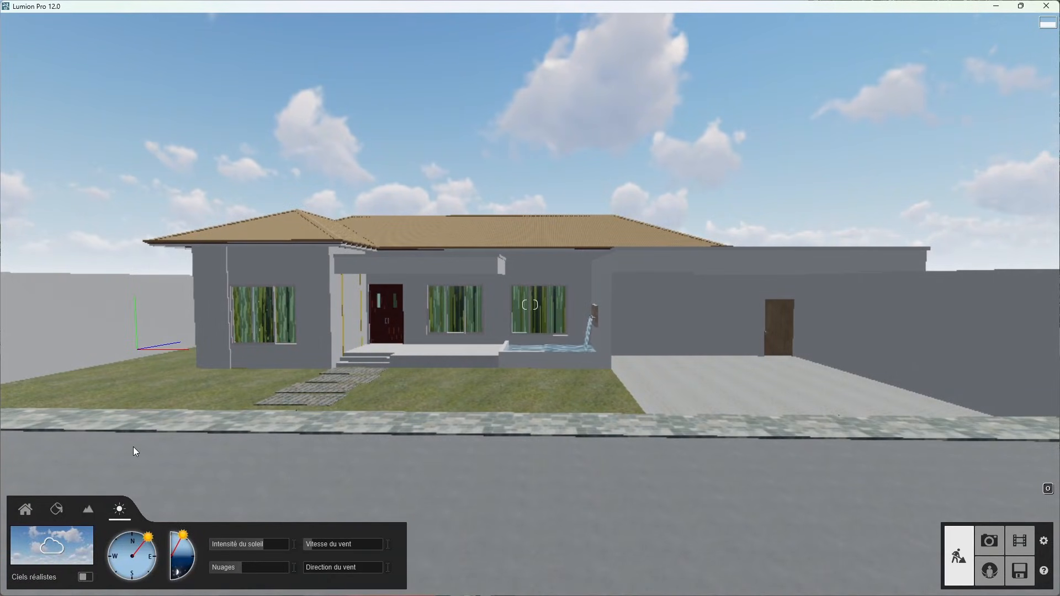
click(85, 578)
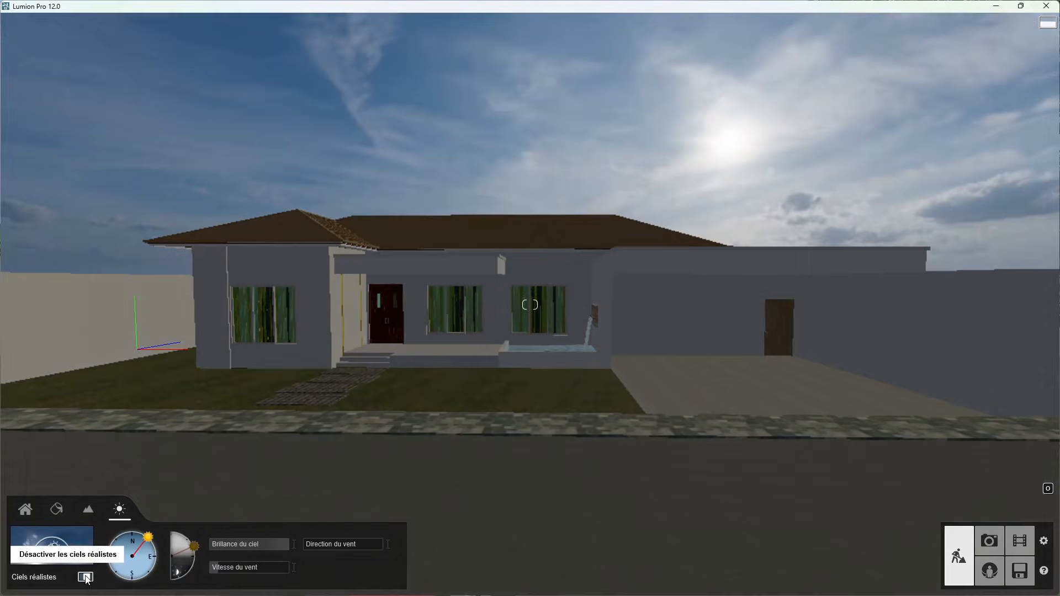
mouse_move(387, 353)
right_down()
mouse_move(586, 332)
mouse_move(605, 314)
mouse_move(387, 342)
right_up()
right_drag(426, 393, 459, 400)
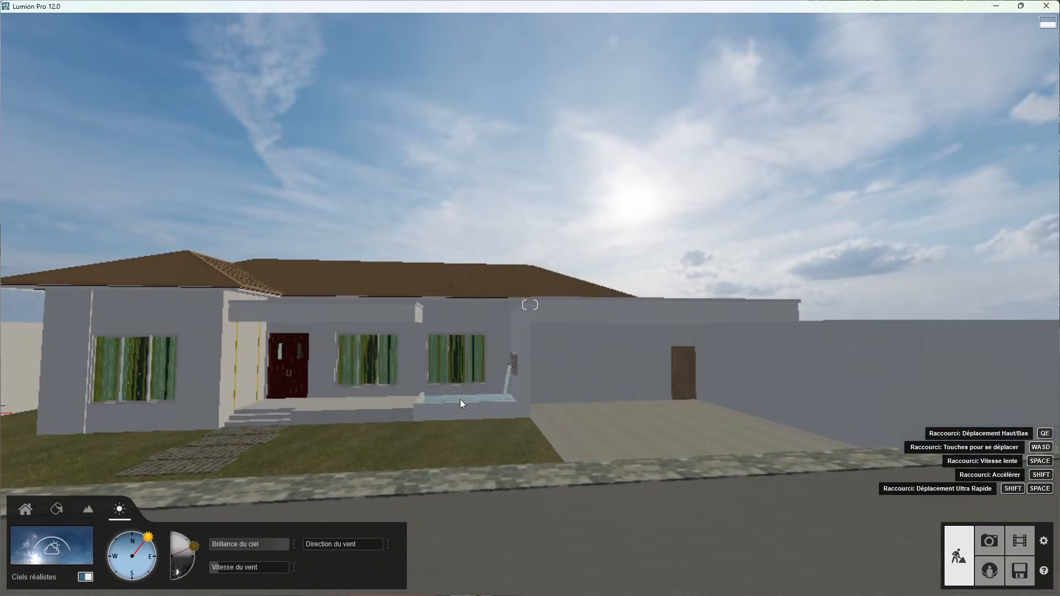
click(53, 548)
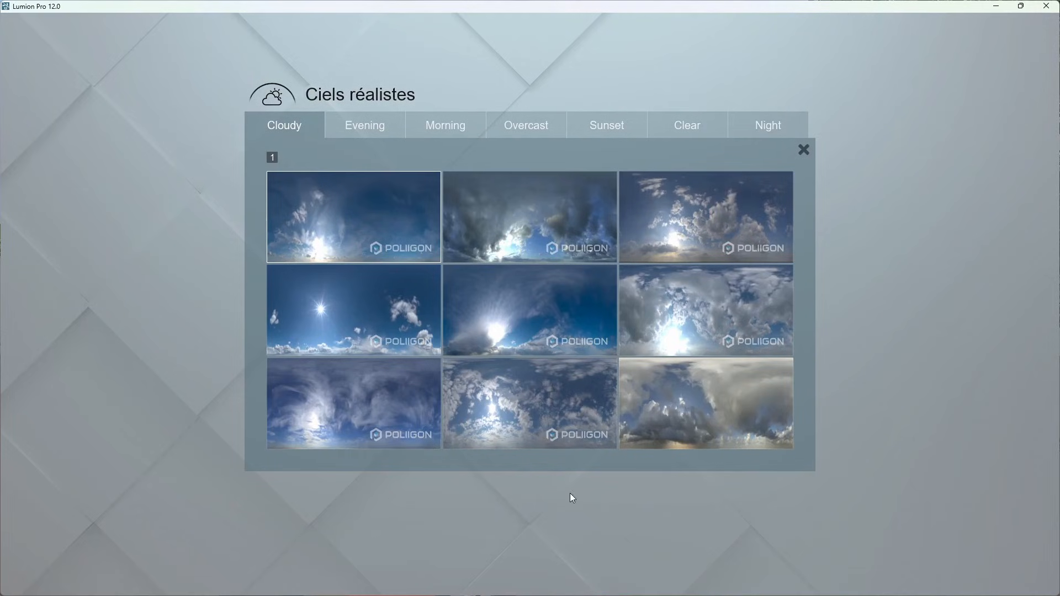
click(708, 330)
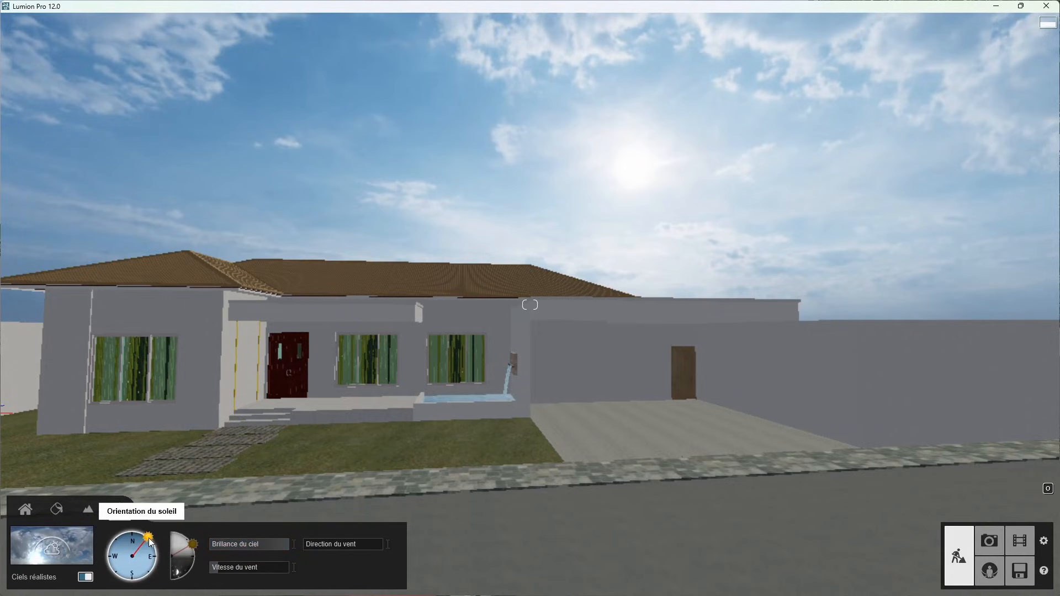
Step: Swing the sun's orientation to the south-east and back, settling it in the north-east
mouse_move(150, 541)
mouse_down()
mouse_move(125, 533)
mouse_move(97, 551)
mouse_move(131, 587)
mouse_move(153, 575)
mouse_up()
right_drag(278, 472, 212, 513)
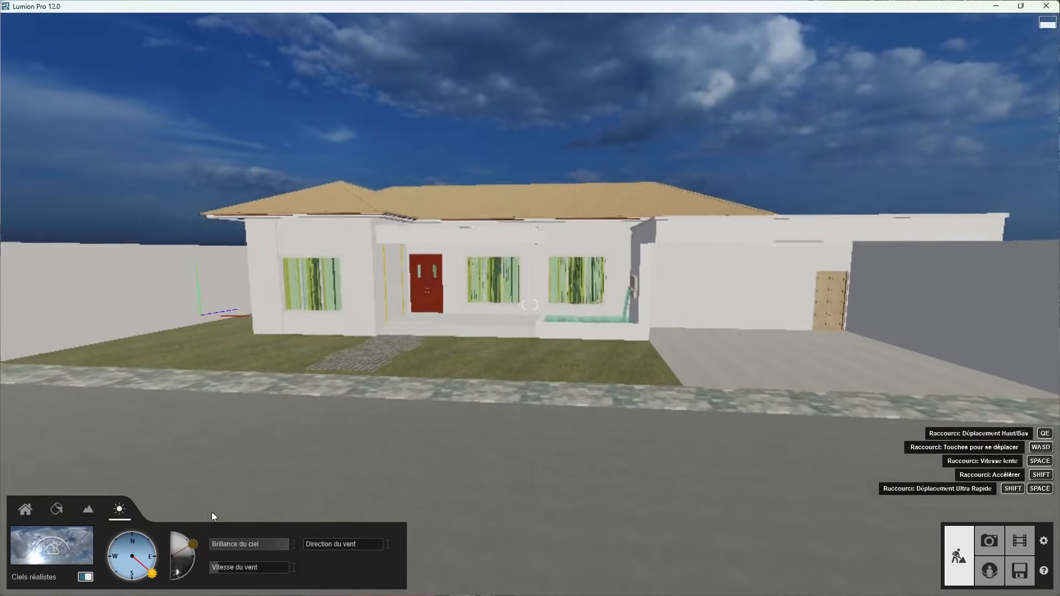
drag(152, 574, 158, 536)
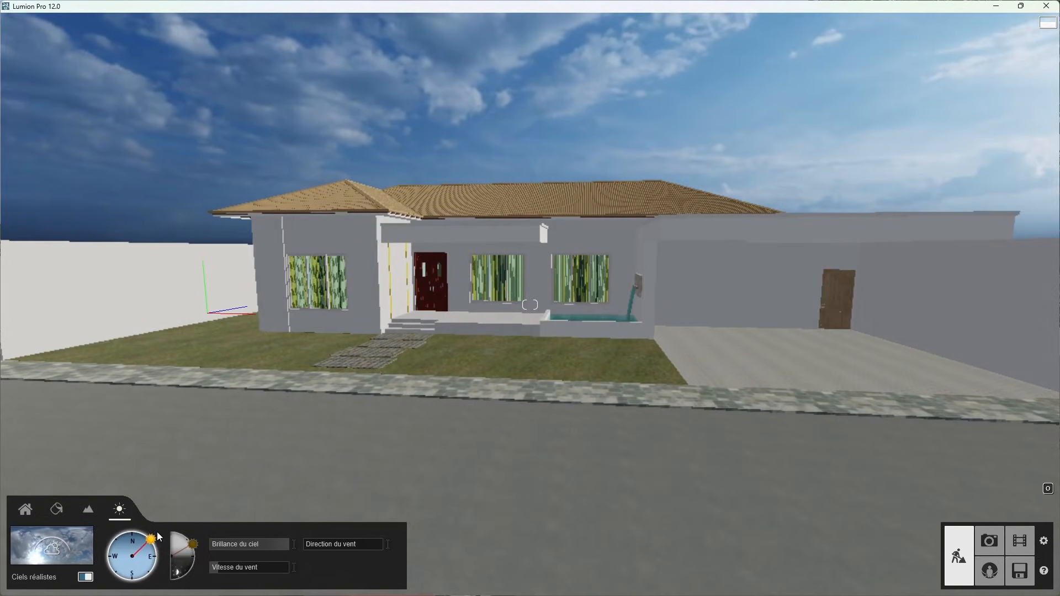
right_drag(215, 413, 205, 423)
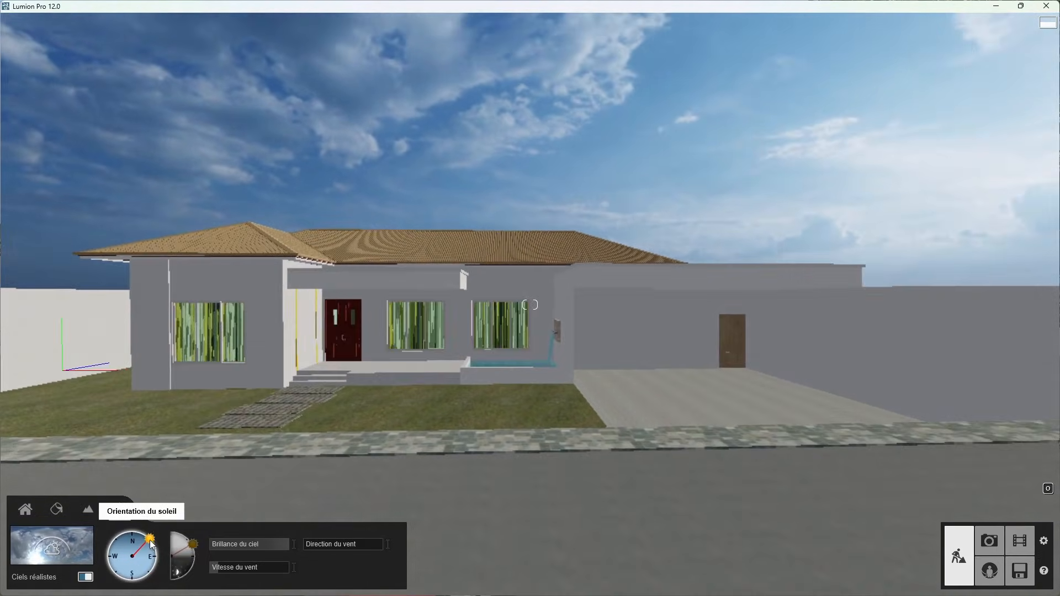
drag(150, 541, 143, 535)
right_drag(190, 452, 165, 475)
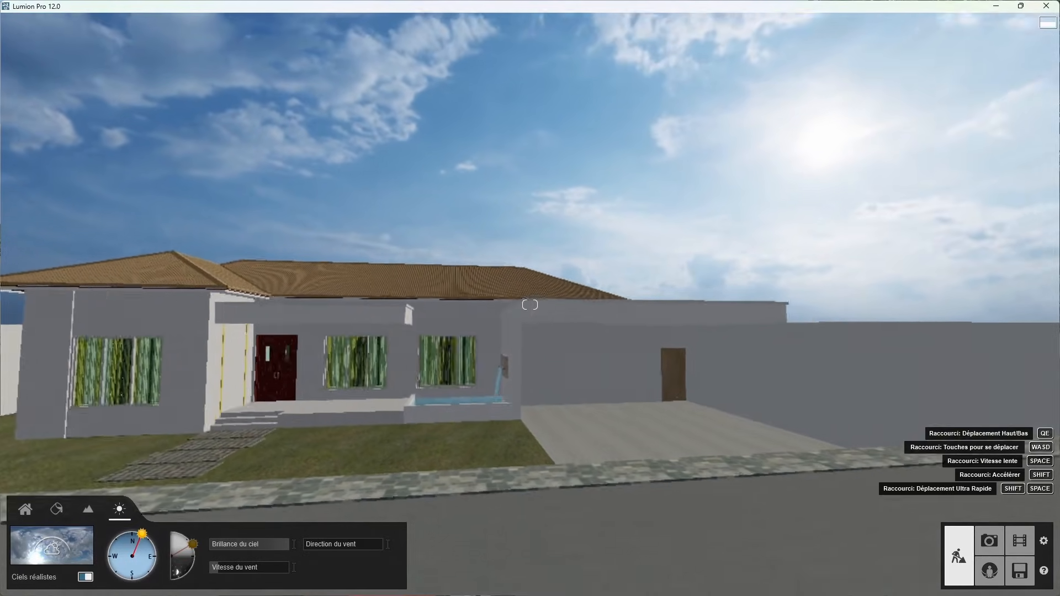
right_drag(561, 305, 579, 296)
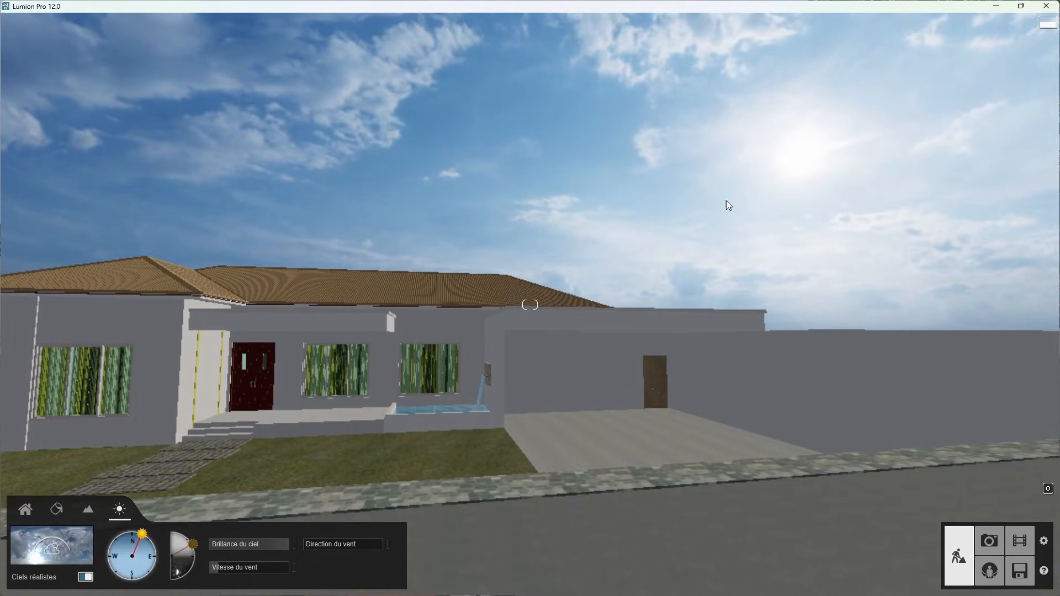
drag(141, 537, 148, 539)
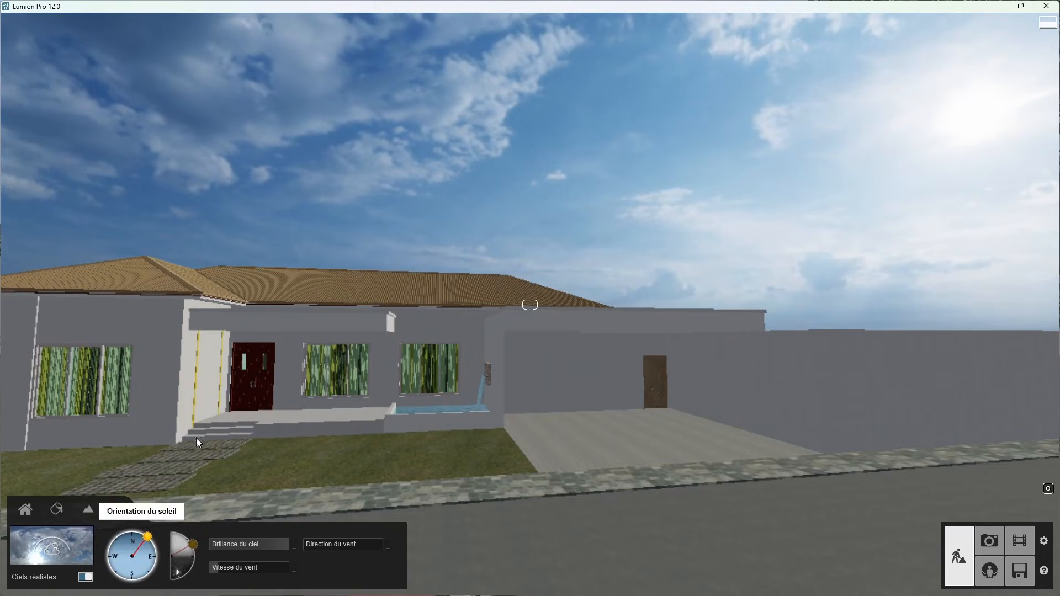
right_drag(197, 439, 171, 449)
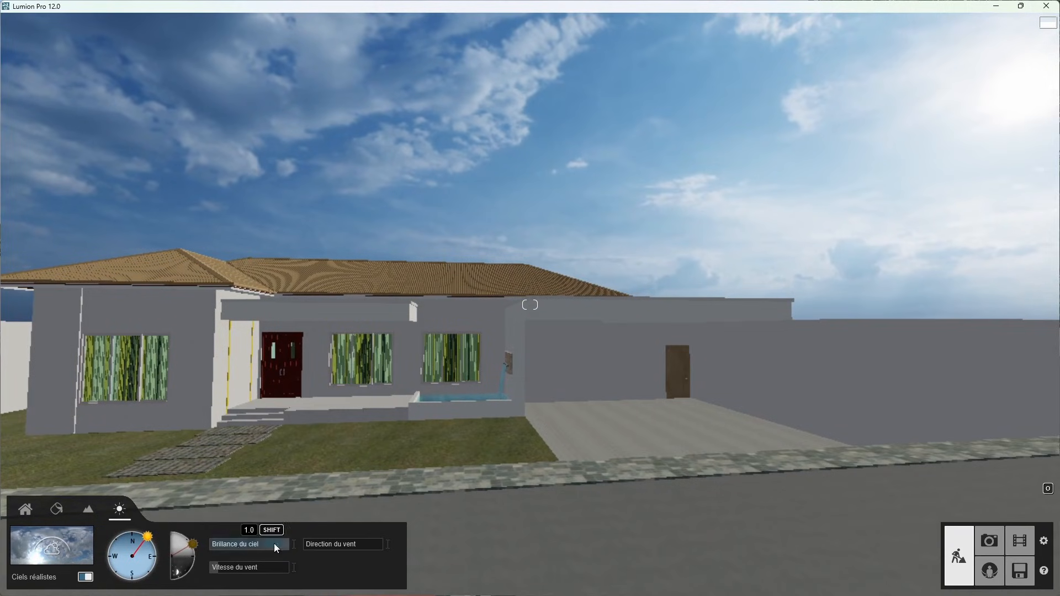
Step: Adjust the realistic sky's brightness and check the lighting on the villa's front
drag(282, 544, 373, 551)
right_drag(300, 491, 280, 551)
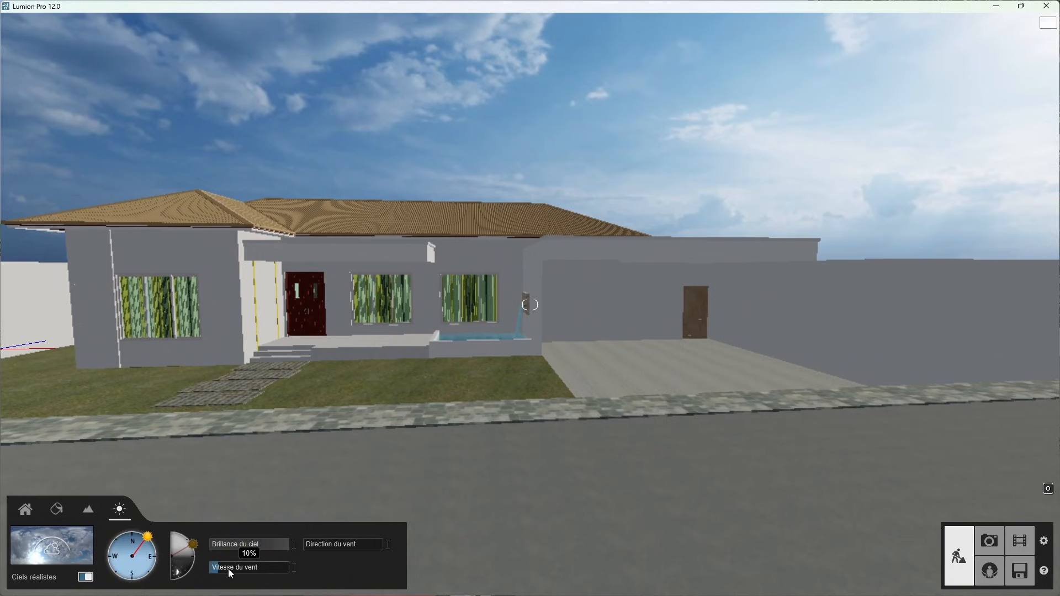
right_drag(530, 304, 529, 305)
right_drag(237, 469, 317, 458)
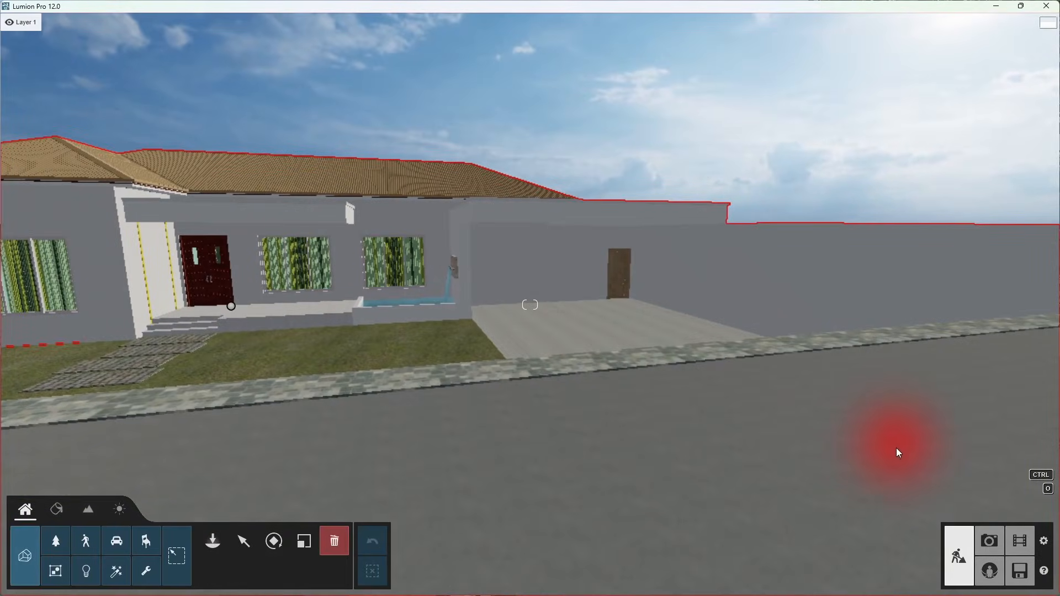
Step: Leave object deletion for model placement, switch to Photo mode and frame the villa's facade from the street
click(212, 541)
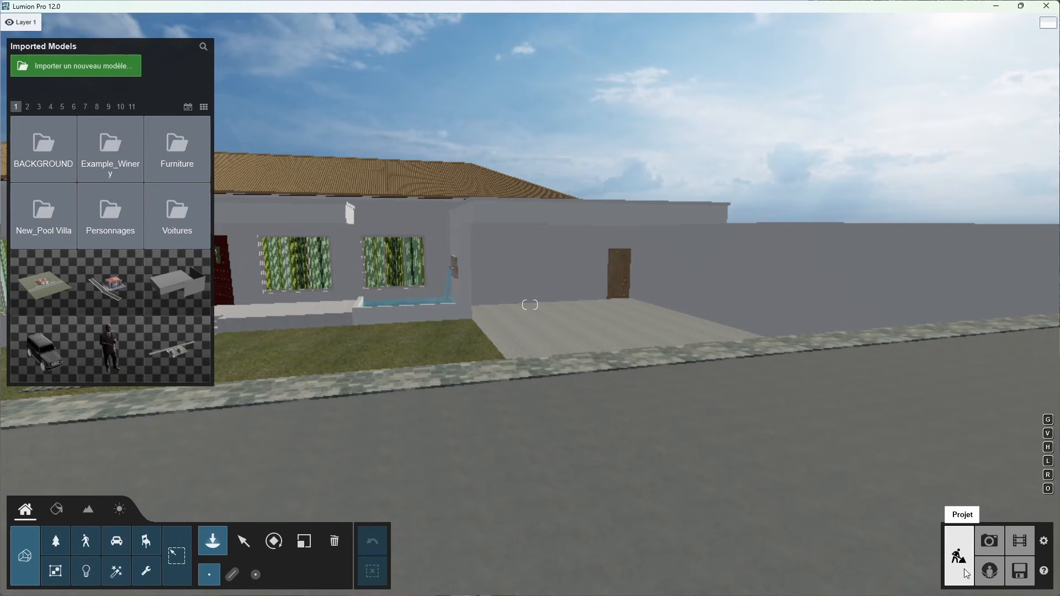
right_drag(746, 408, 686, 424)
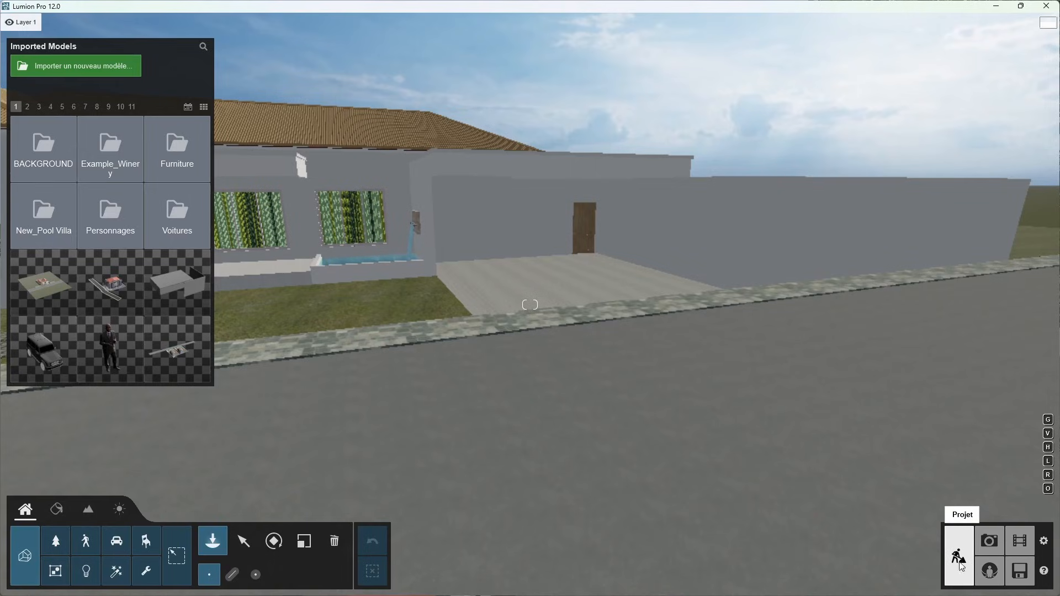
click(987, 541)
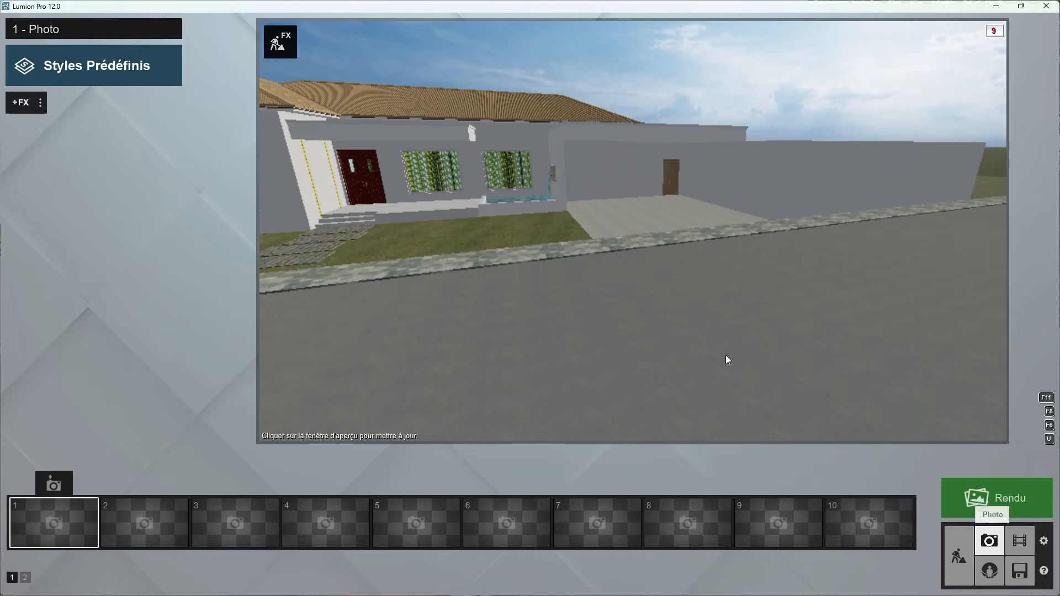
right_drag(633, 231, 558, 179)
right_drag(599, 328, 478, 322)
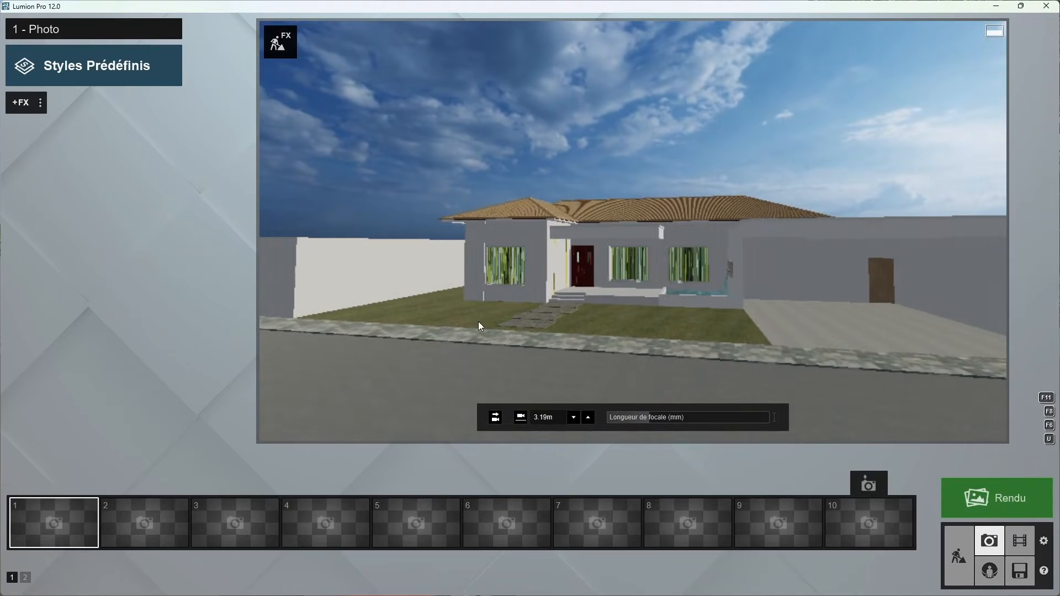
Step: Look over the available photo effects and apply the Réaliste style to the first photo
click(22, 104)
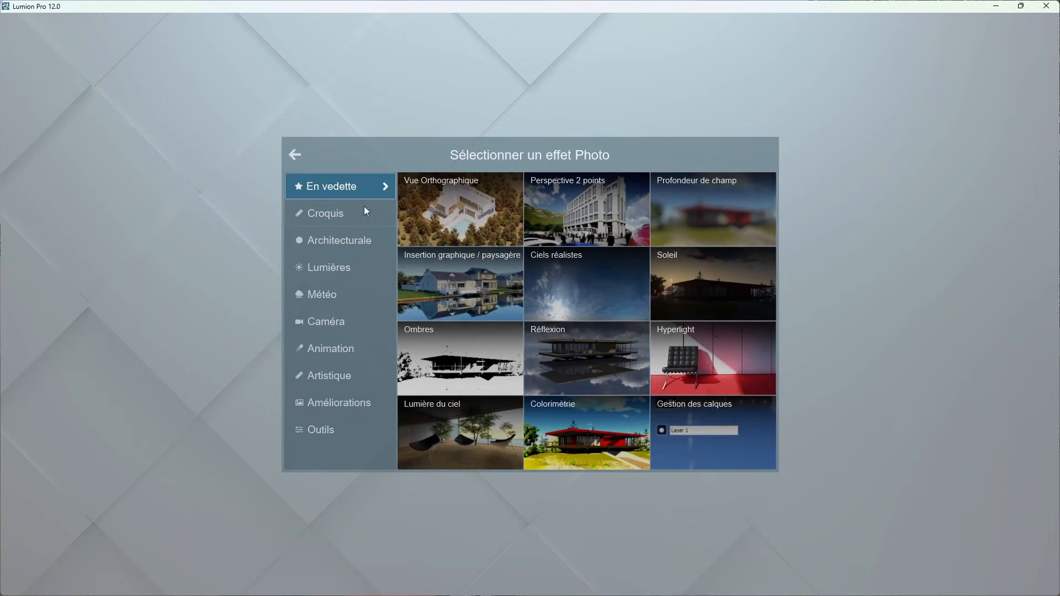
click(297, 156)
click(118, 71)
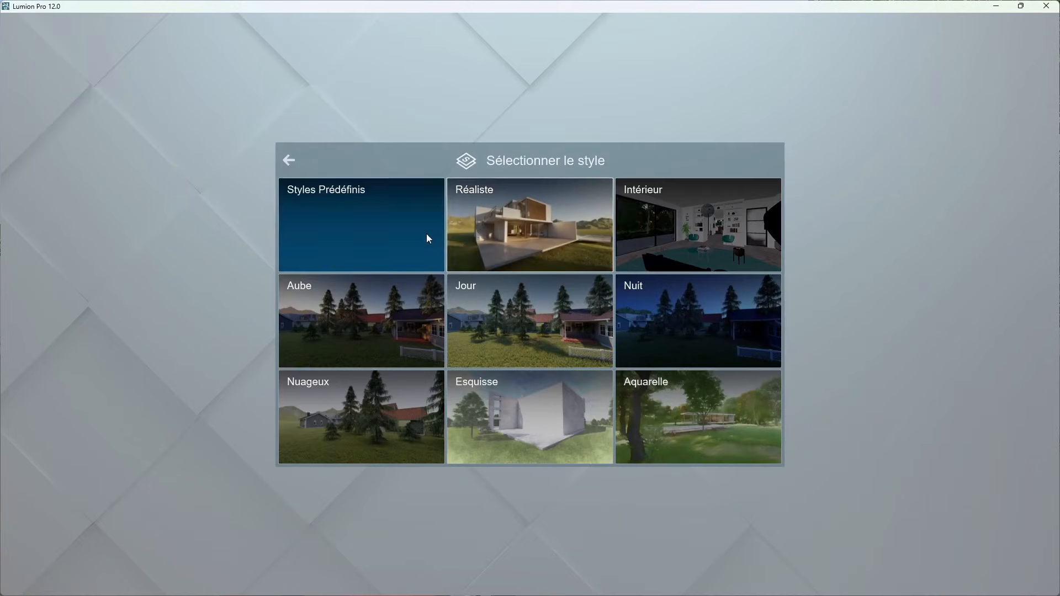
click(524, 242)
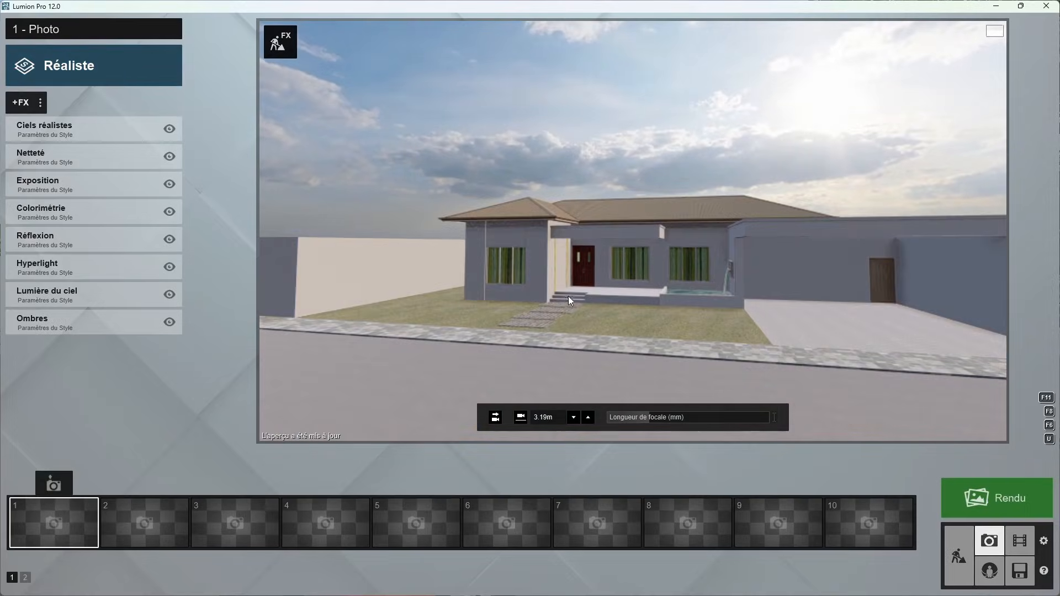
Step: Clear the photo's list of effects and reframe the villa's facade from the street
click(40, 102)
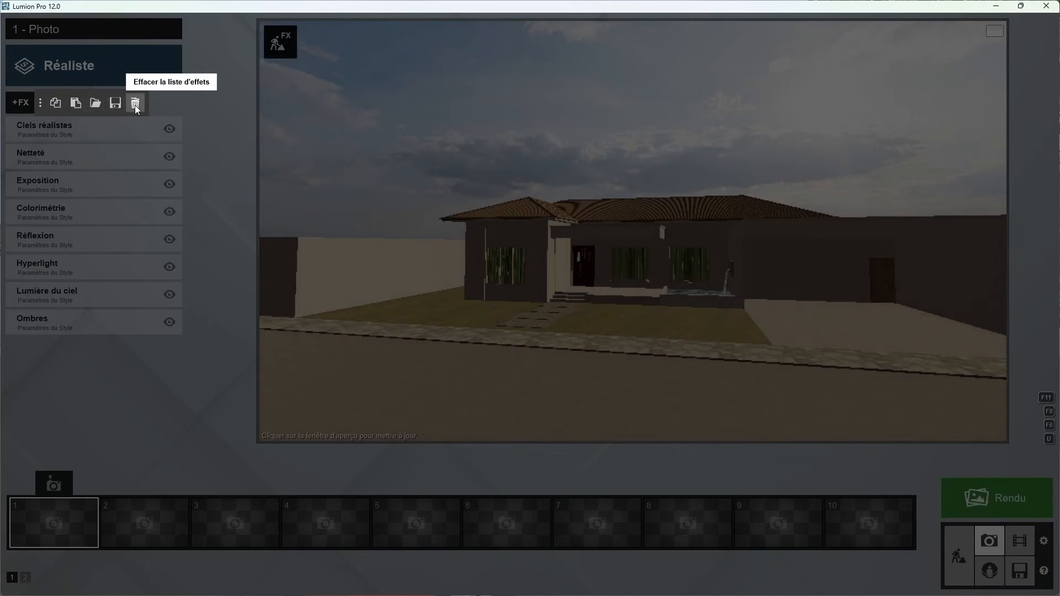
click(134, 104)
right_drag(571, 221, 582, 241)
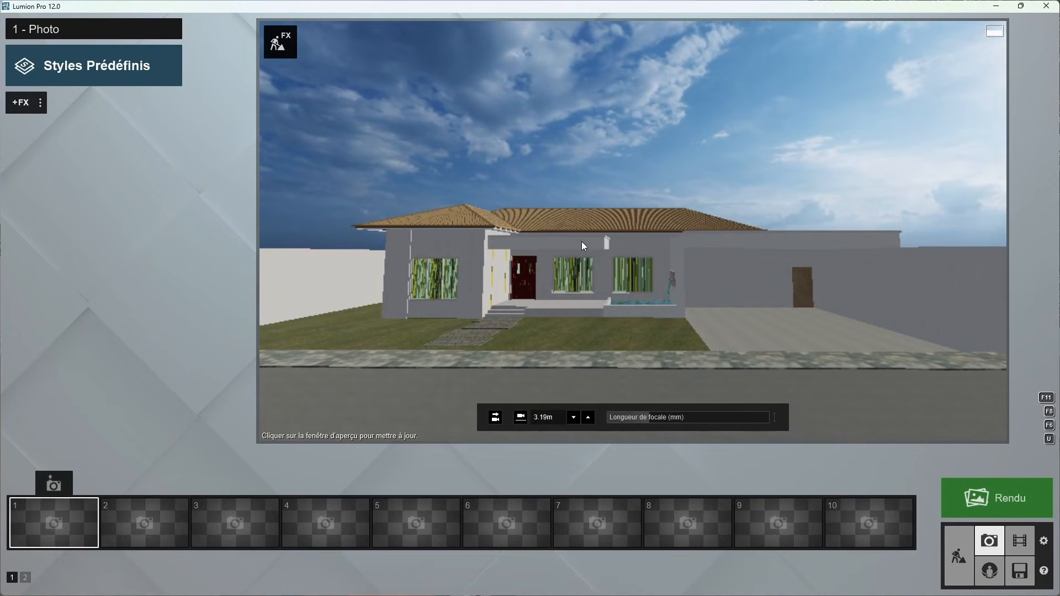
click(40, 103)
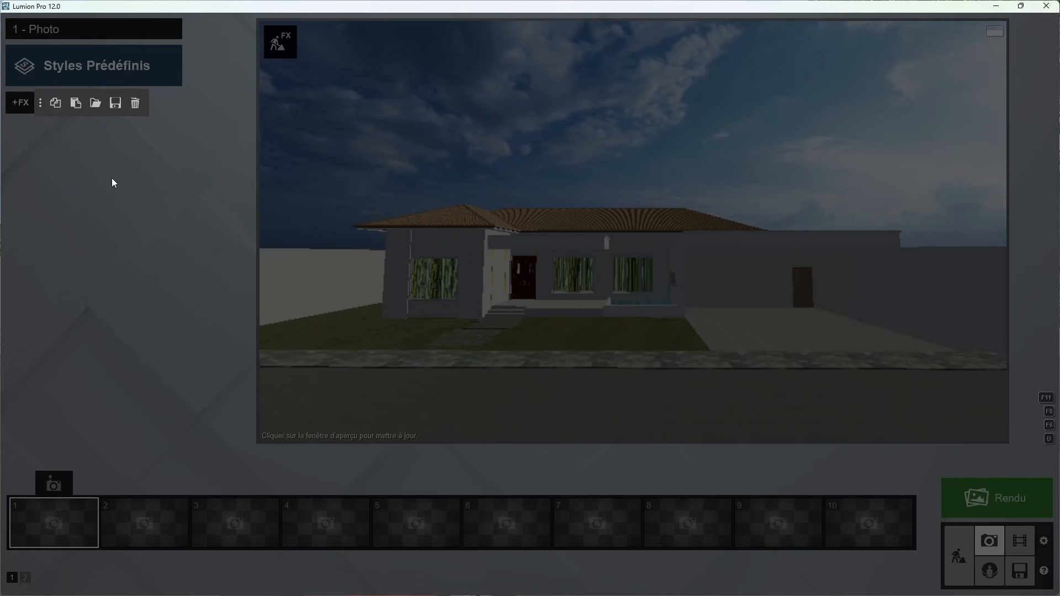
click(199, 262)
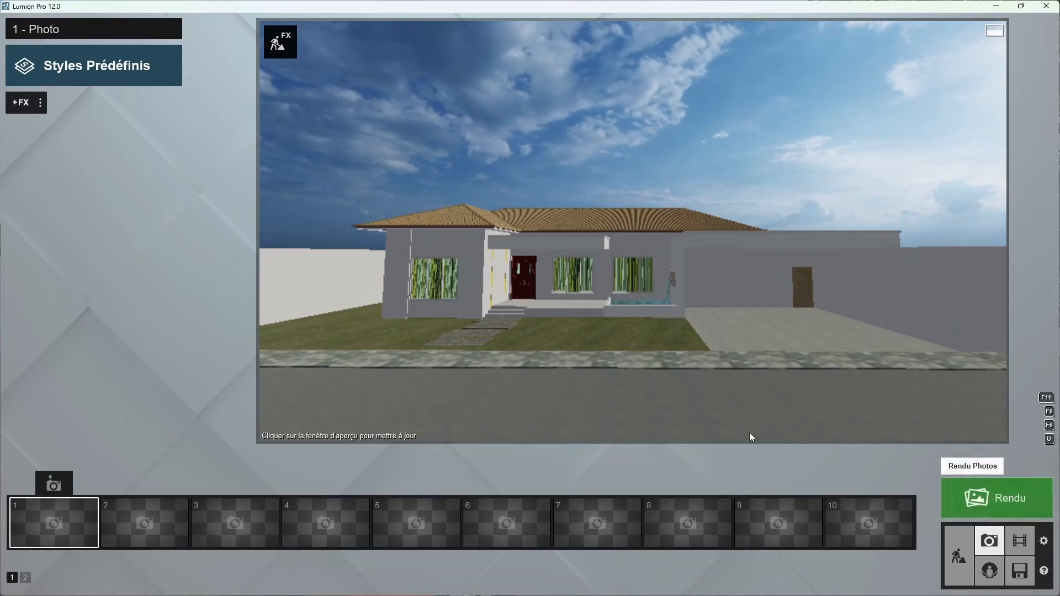
click(601, 314)
right_drag(600, 314, 571, 306)
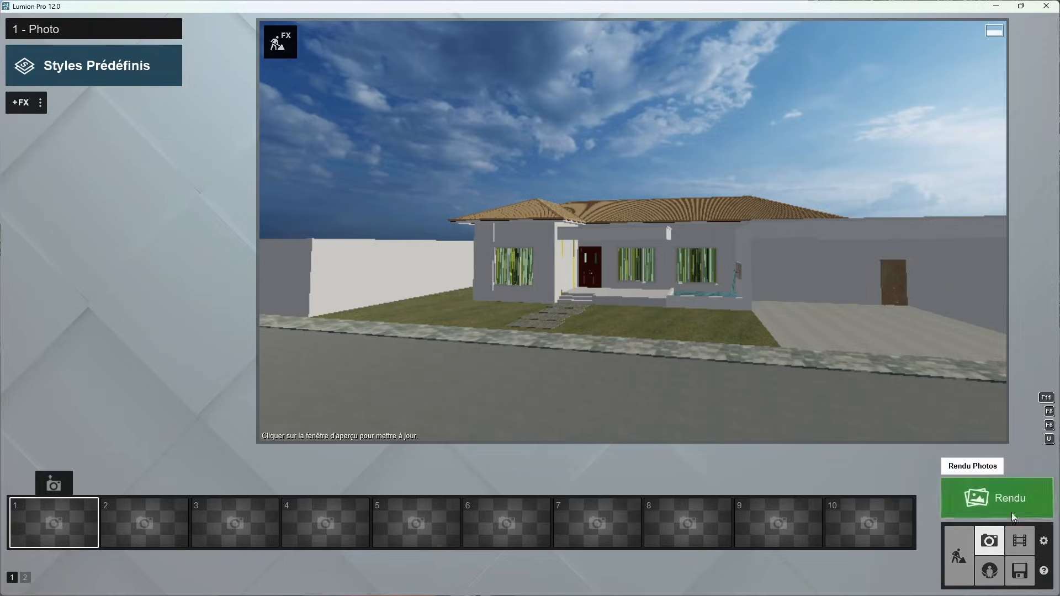
Step: View the clip recorder in Movie mode, close it and open the panorama 360 mode
click(1020, 540)
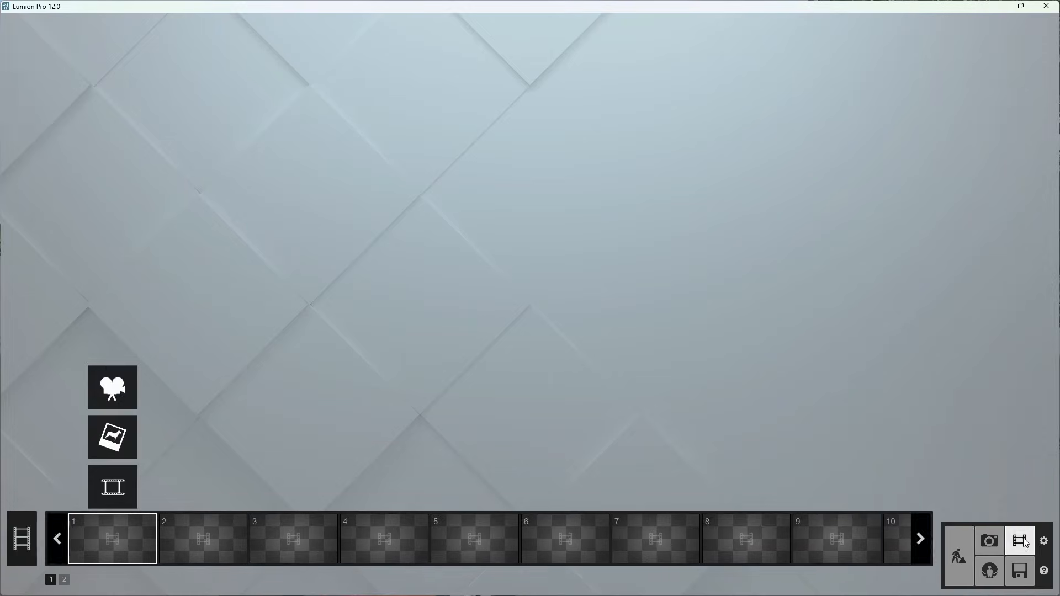
click(120, 393)
right_drag(390, 369, 443, 360)
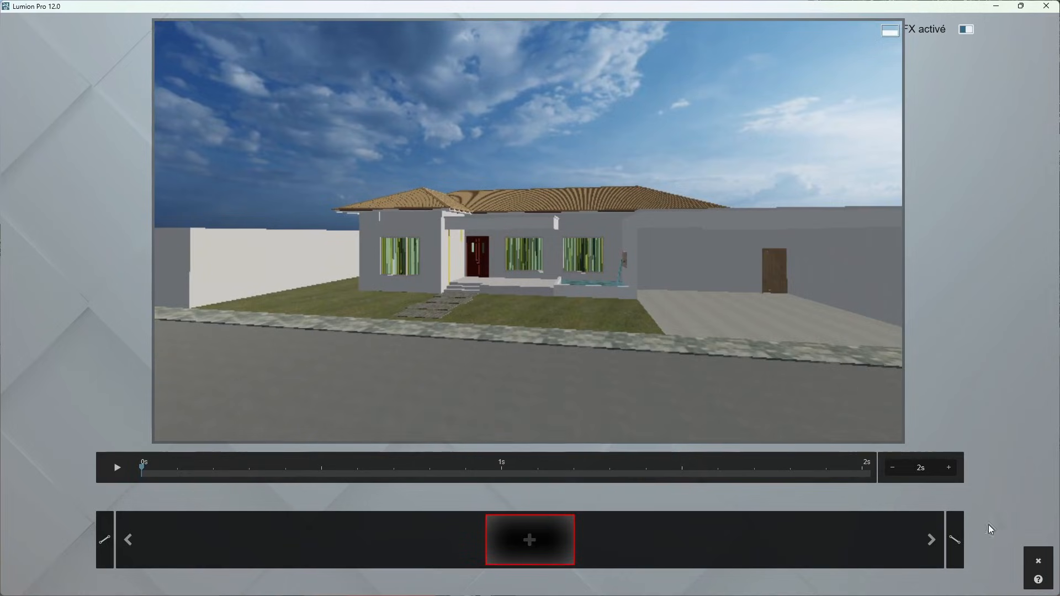
click(1038, 561)
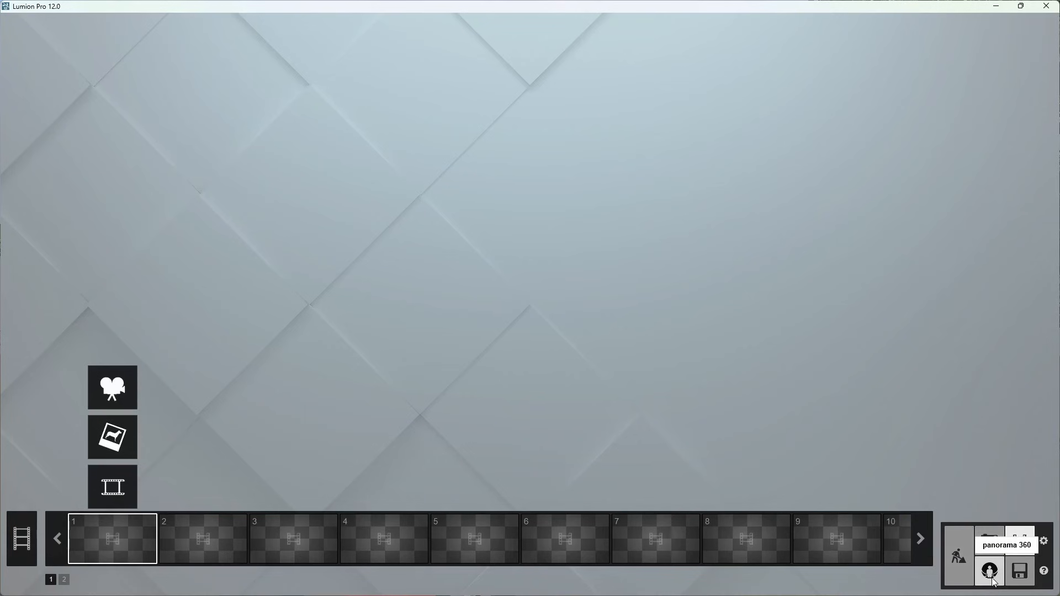
click(991, 577)
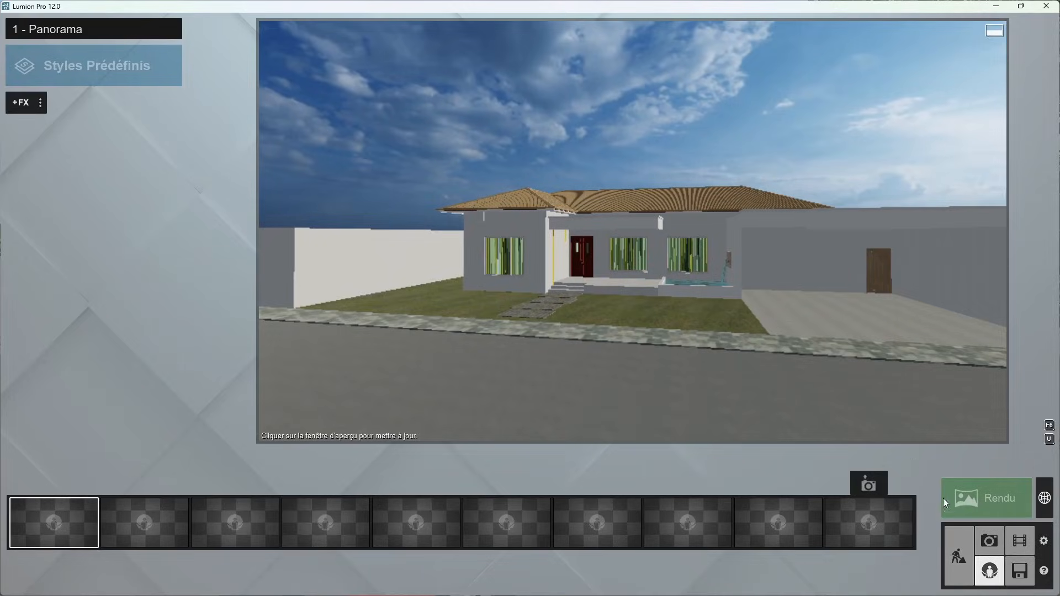
Step: Save the project as RENDU VILLA F in the folder "03 - Cours lumion - Villa plain pied"
click(1020, 570)
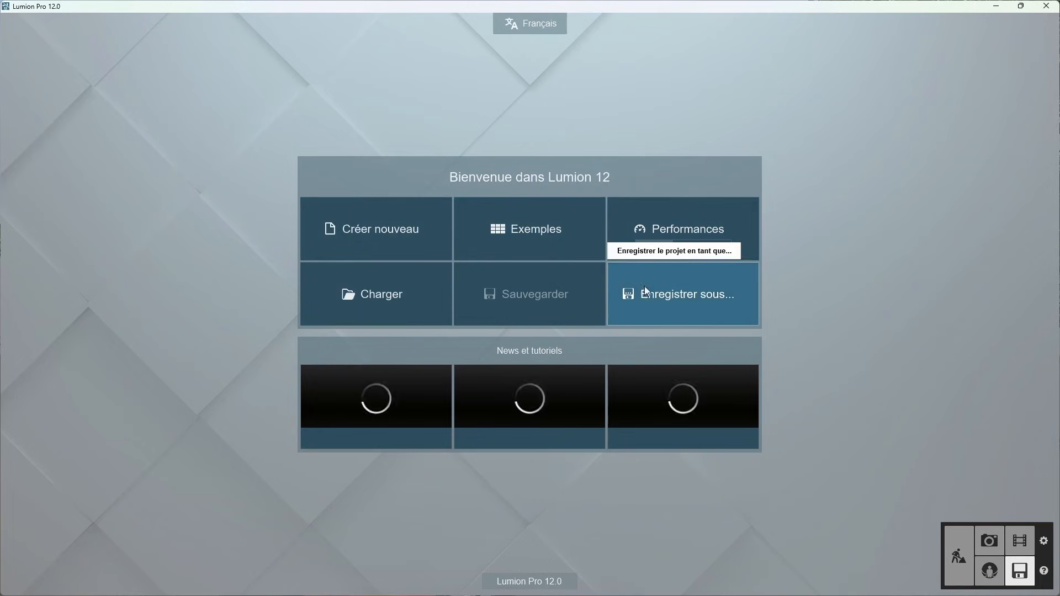
click(680, 298)
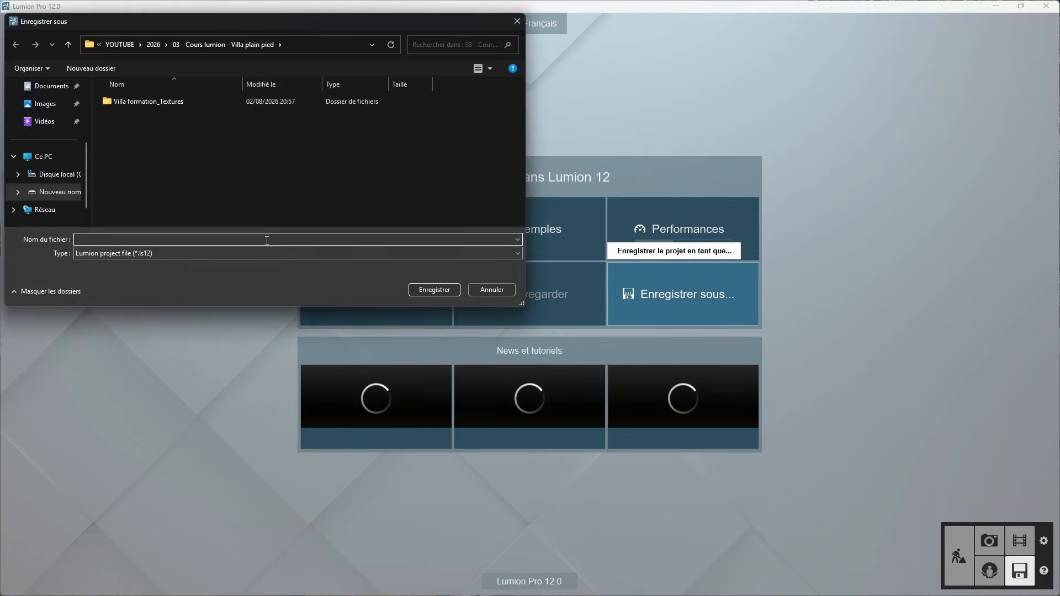
key(Caps_Lock)
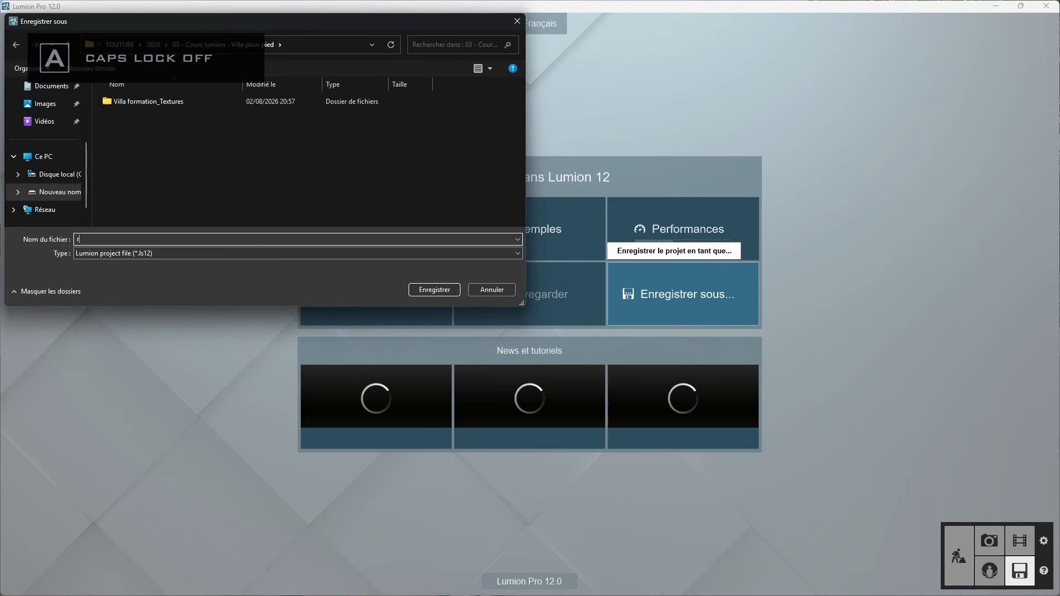
key(BackSpace)
key(Caps_Lock)
text(RENDU )
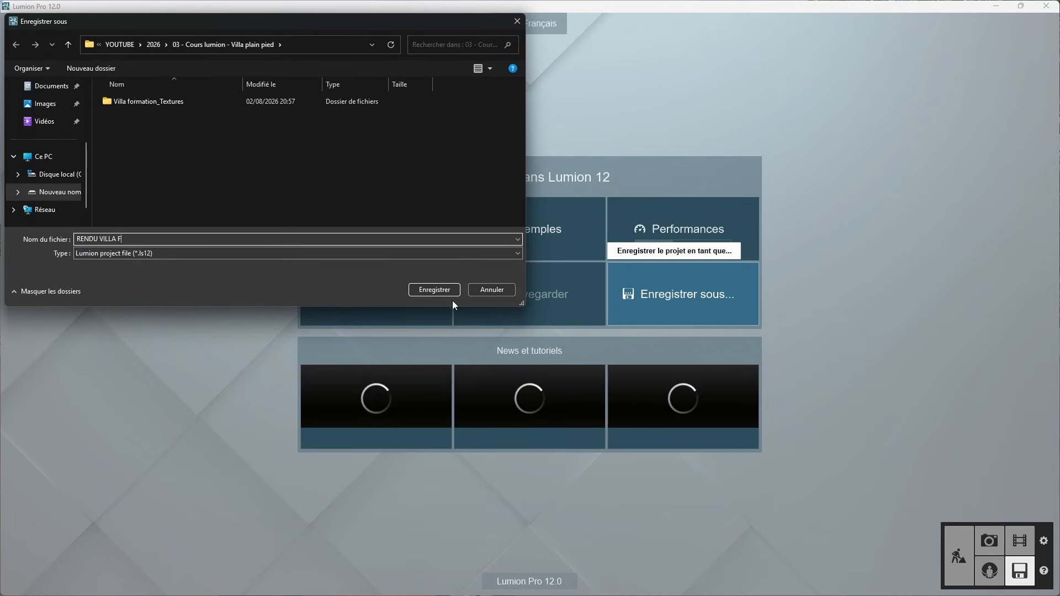
text(VILLA F)
click(447, 287)
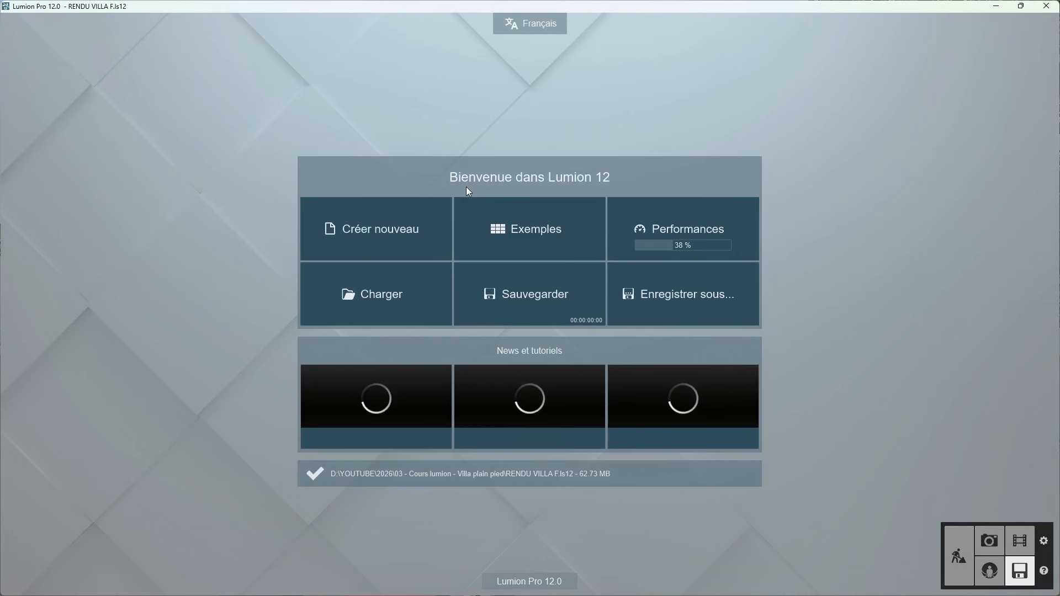
Step: Return to the villa scene for a quick view of the facade and save the project again under its existing name
click(959, 556)
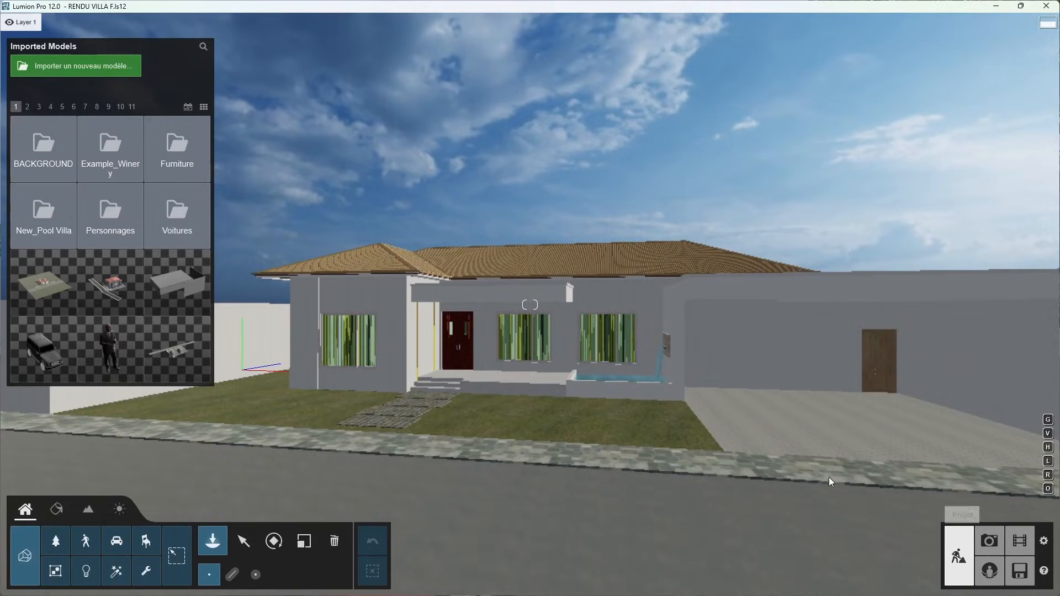
mouse_move(479, 386)
right_down()
mouse_move(580, 411)
mouse_move(479, 386)
right_up()
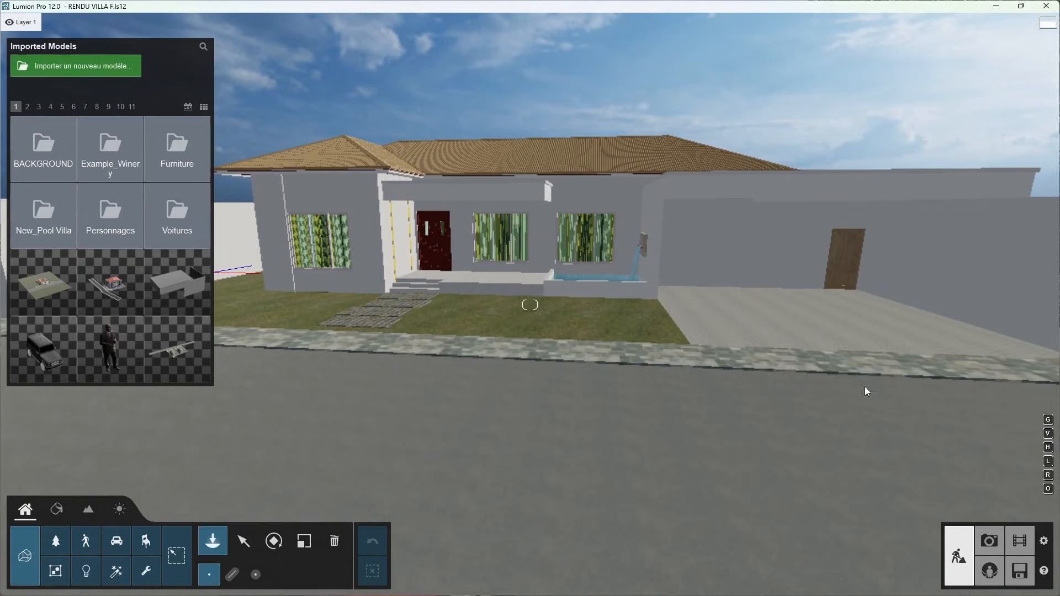
click(1018, 572)
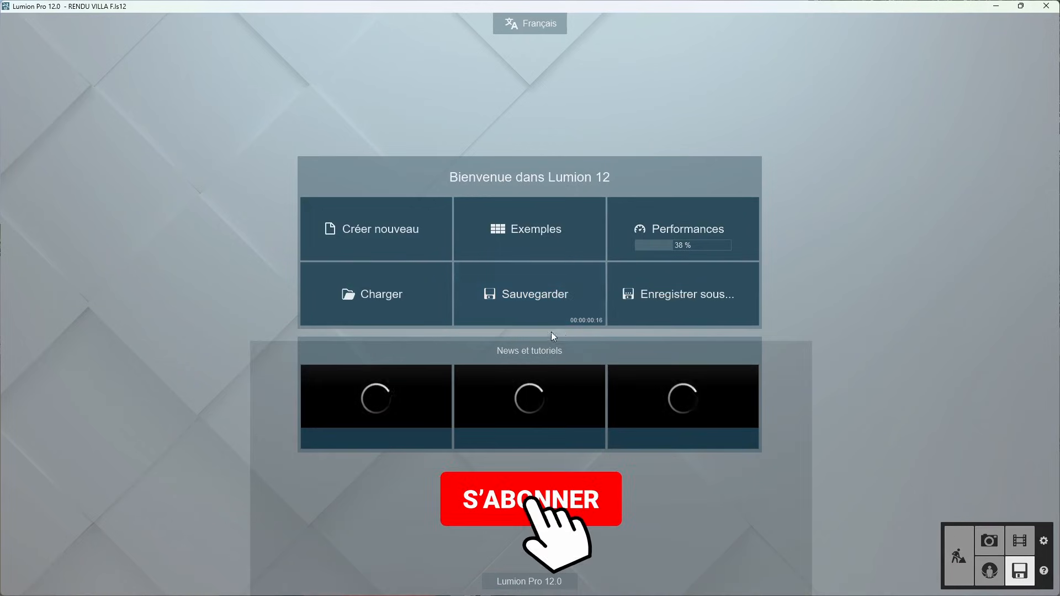
click(545, 287)
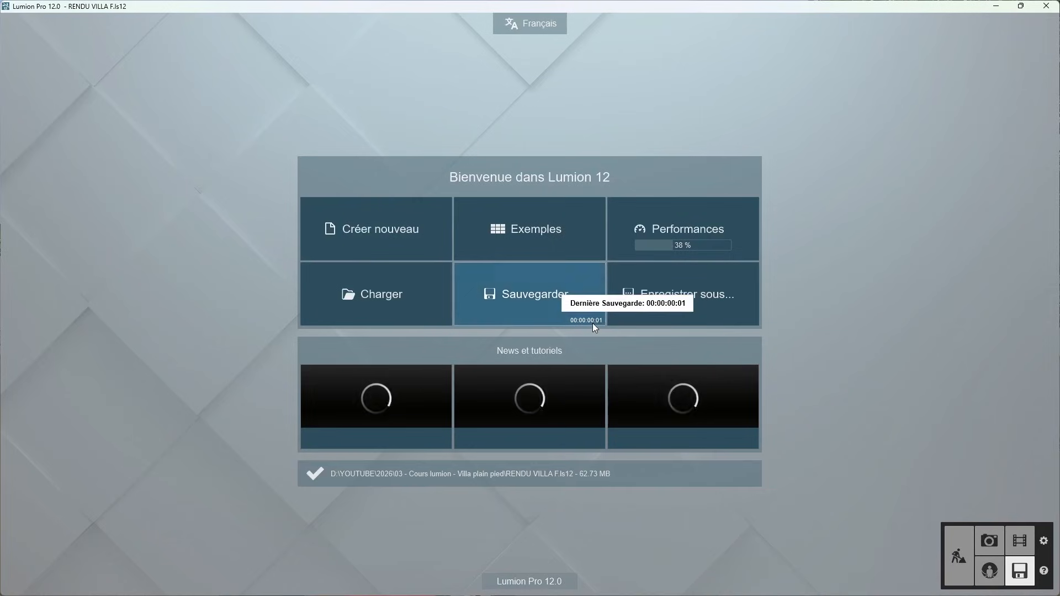
Step: Open the street's Asphalte clair surface in the material editor and display the Divers materials of the library
click(957, 552)
click(56, 510)
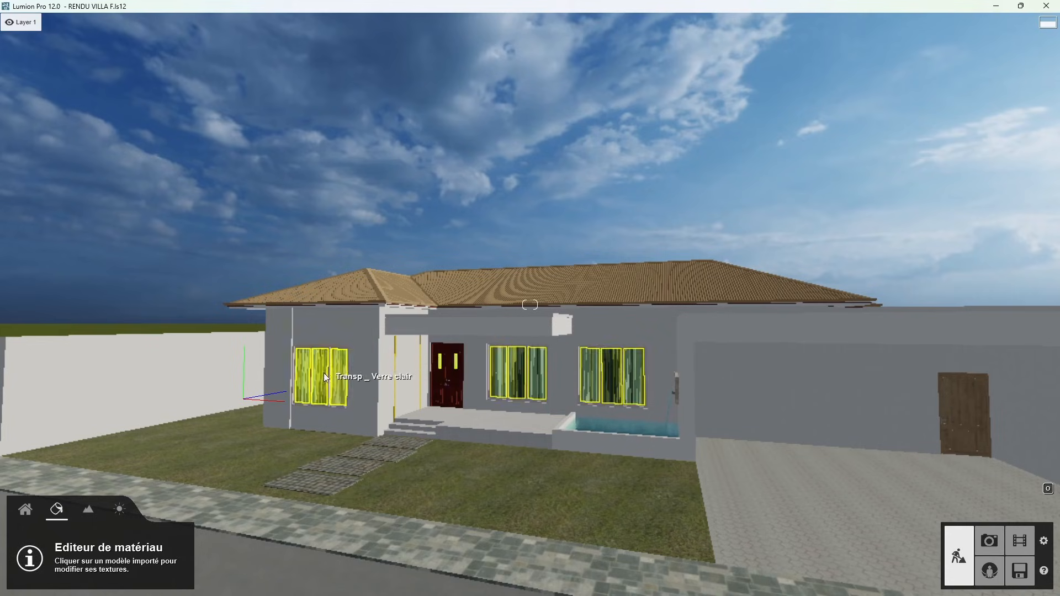
right_drag(323, 373, 370, 402)
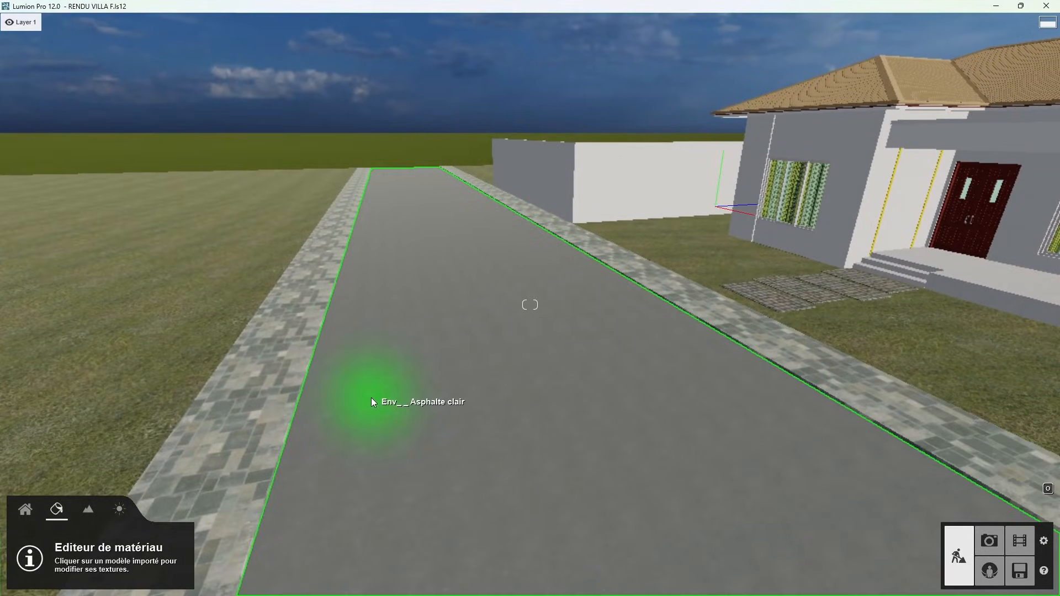
click(458, 365)
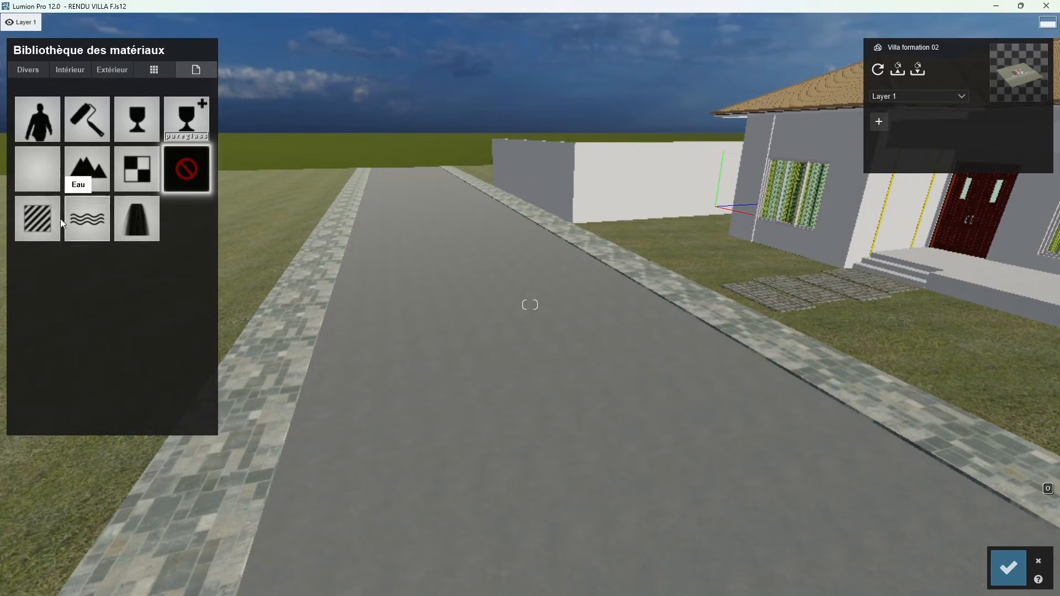
click(40, 68)
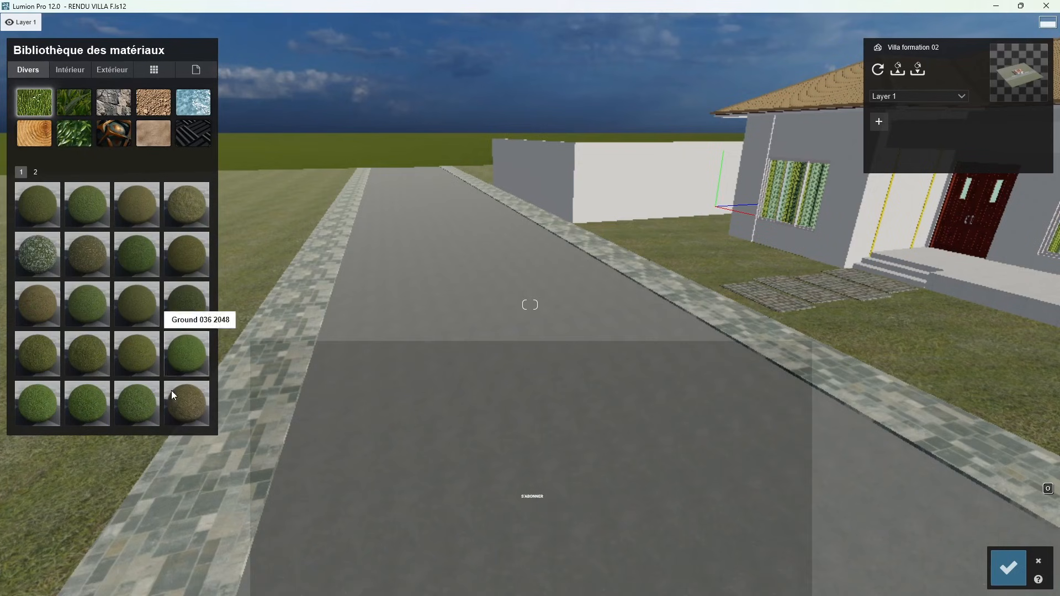
Step: Try the materials Ground 021 2048, Ground 022 2048 and Ground 025 2048 on the street surface
click(44, 207)
scroll(505, 243, down, 5)
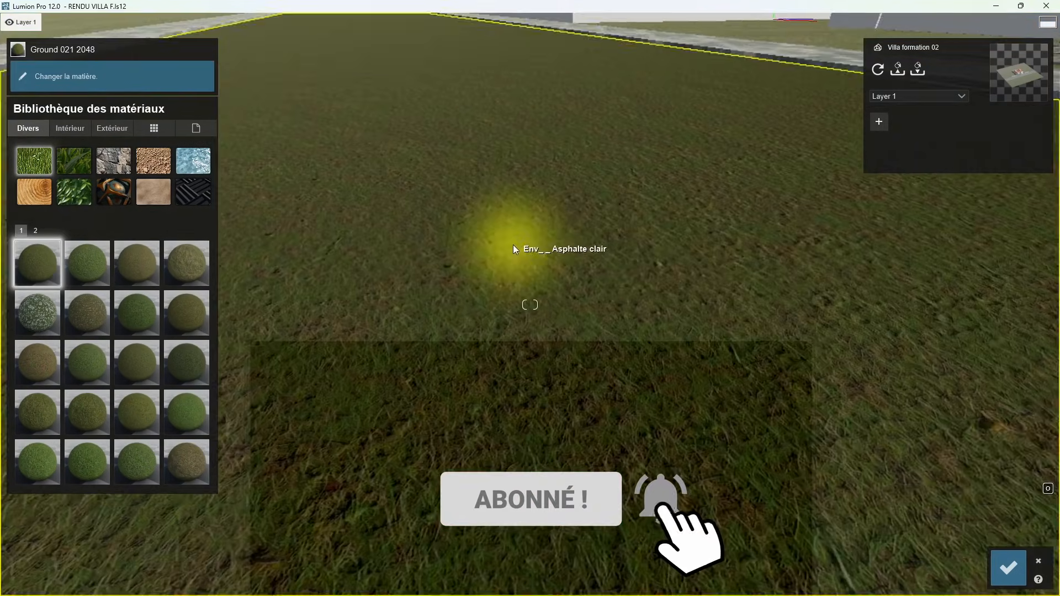
click(88, 267)
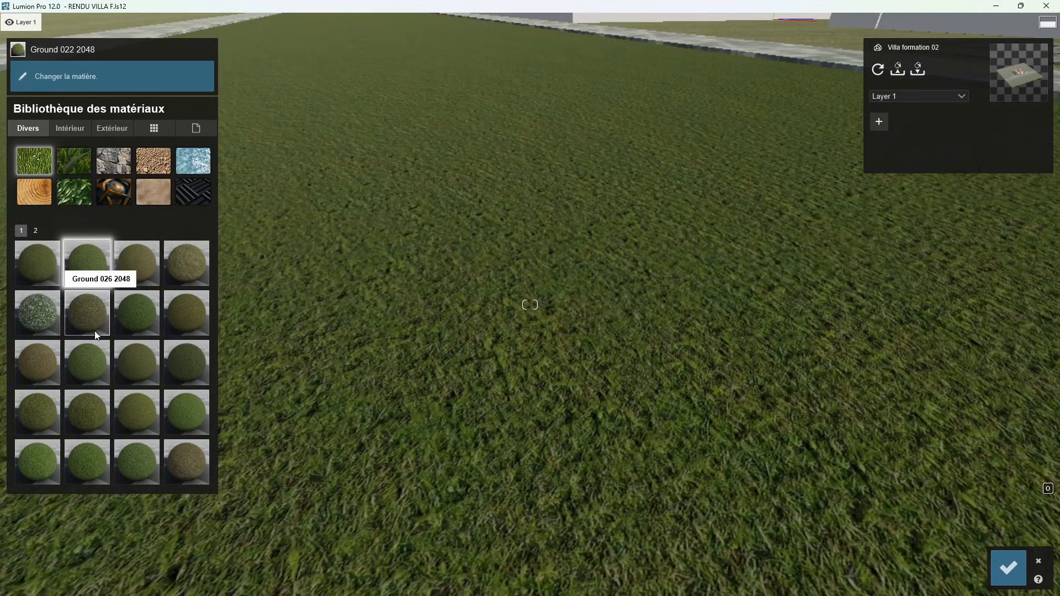
click(42, 334)
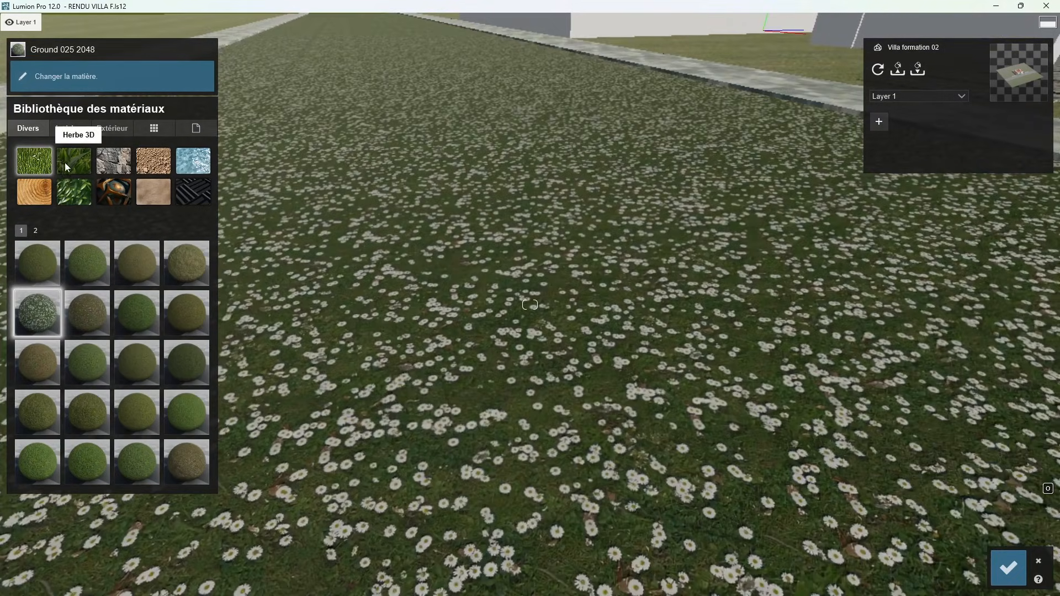
Step: Apply the Herbe 3D material Checkerboard Grass 01 to the street and inspect the grass from several angles
click(72, 166)
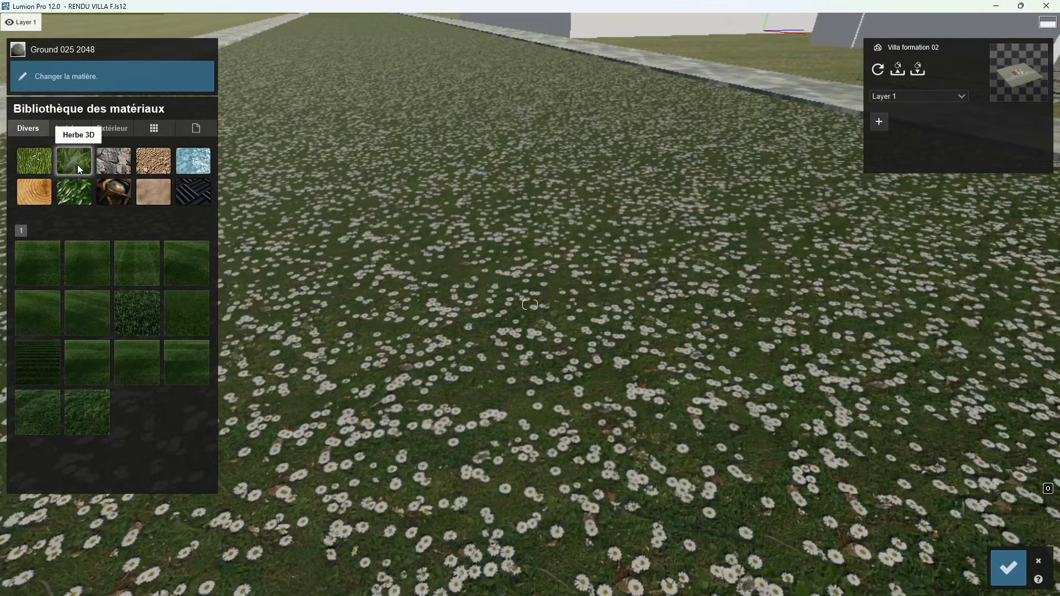
click(45, 267)
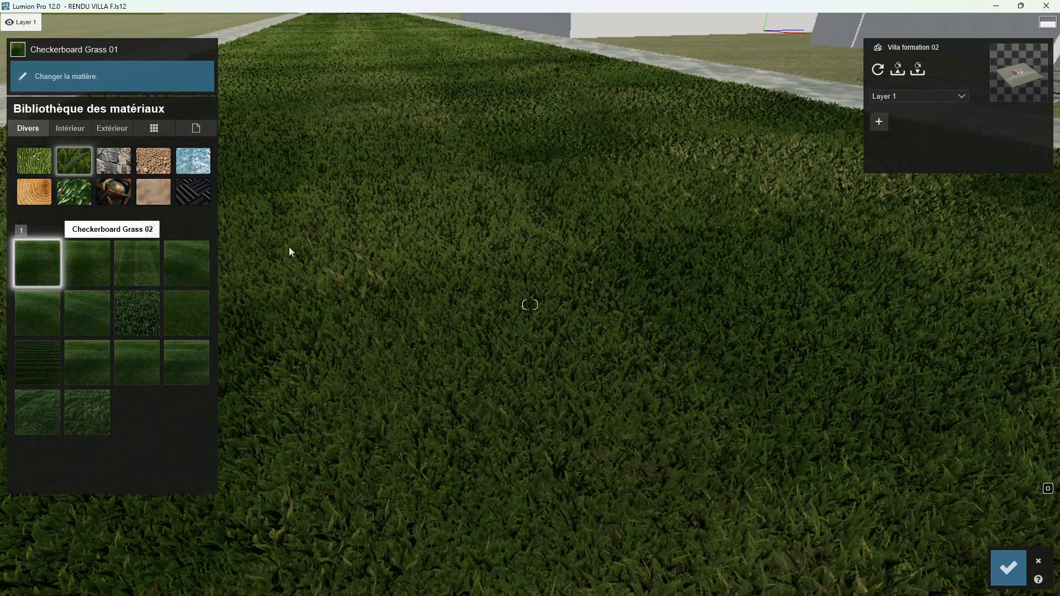
right_drag(376, 243, 475, 171)
right_drag(382, 279, 389, 285)
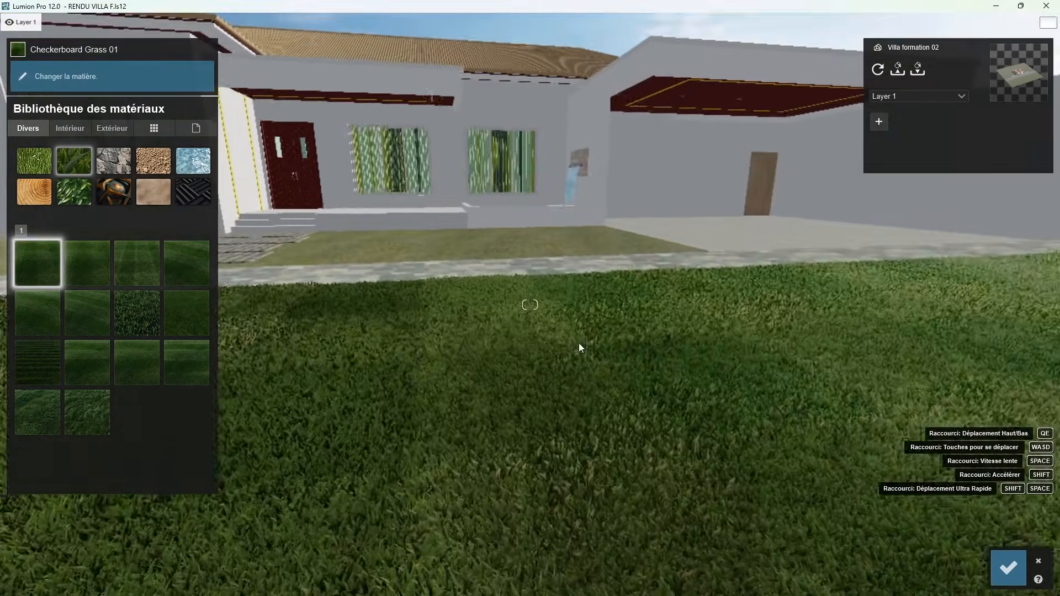
mouse_move(578, 343)
right_down()
mouse_move(552, 325)
mouse_move(572, 340)
right_up()
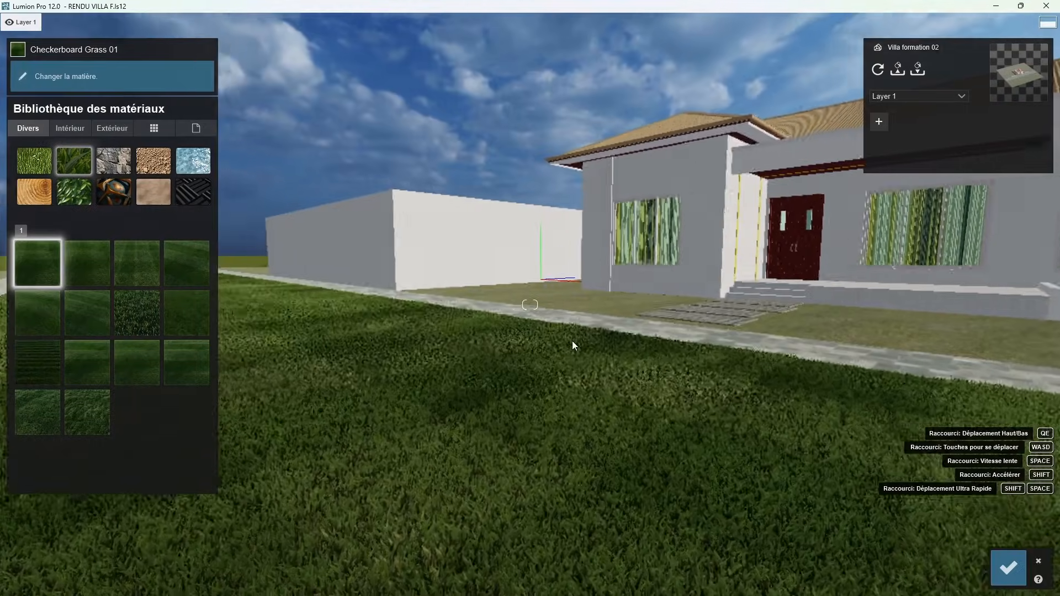
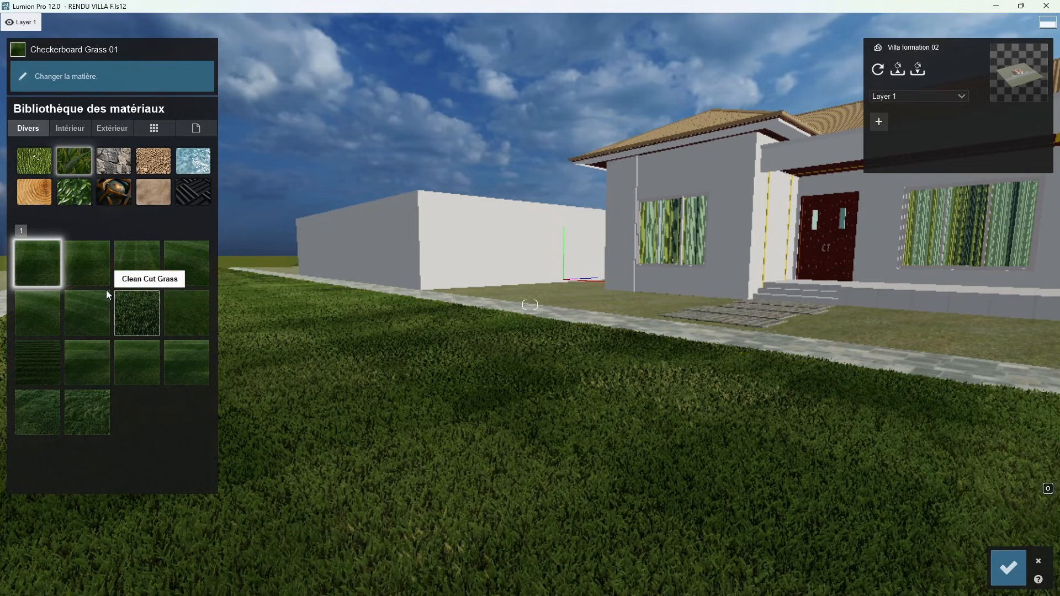
Step: Change the street grass's colour to grey and reduce its Taille de l'herbe to the minimum
click(510, 432)
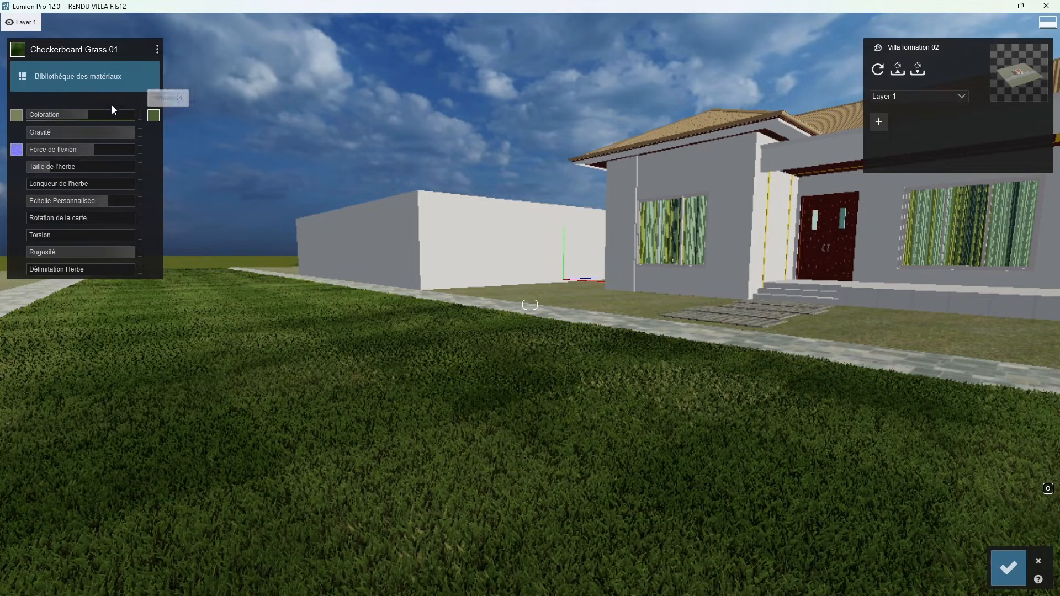
click(154, 115)
mouse_move(181, 107)
mouse_down()
mouse_move(297, 51)
mouse_move(173, 100)
mouse_up()
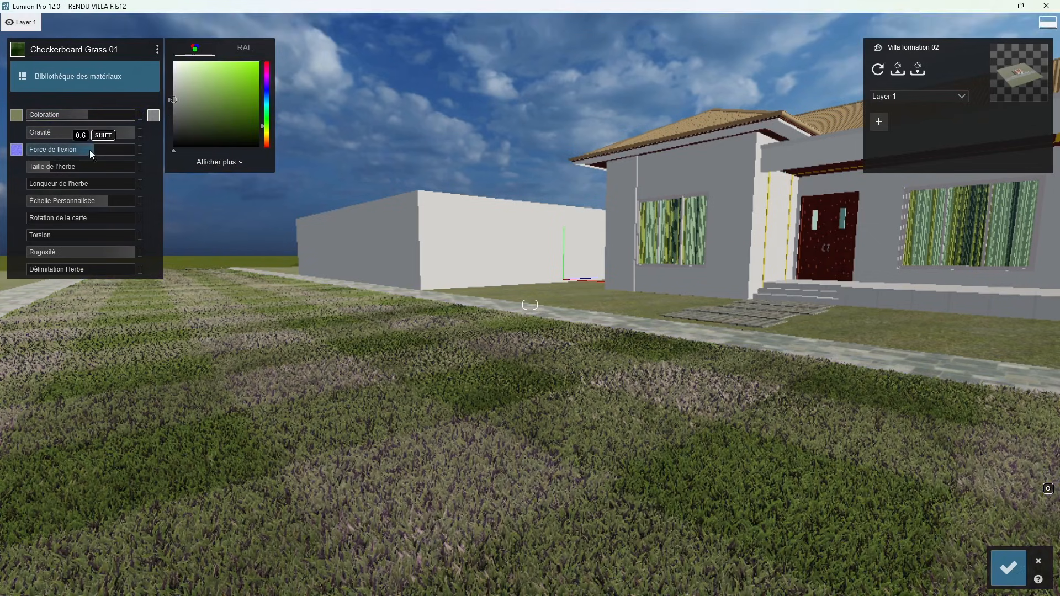
click(90, 151)
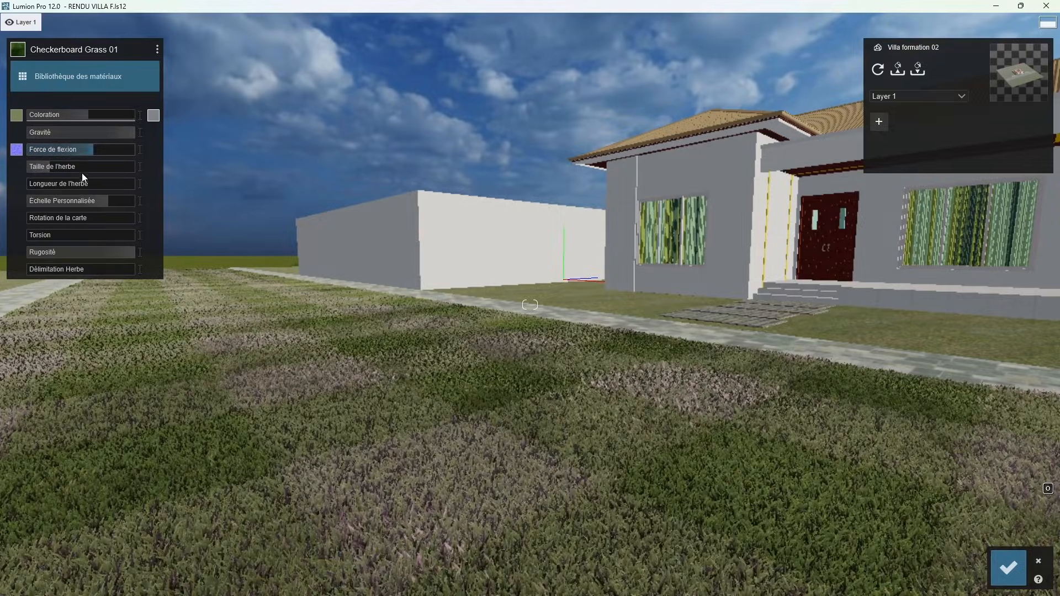
mouse_move(47, 172)
mouse_down()
mouse_move(170, 169)
mouse_move(49, 188)
mouse_up()
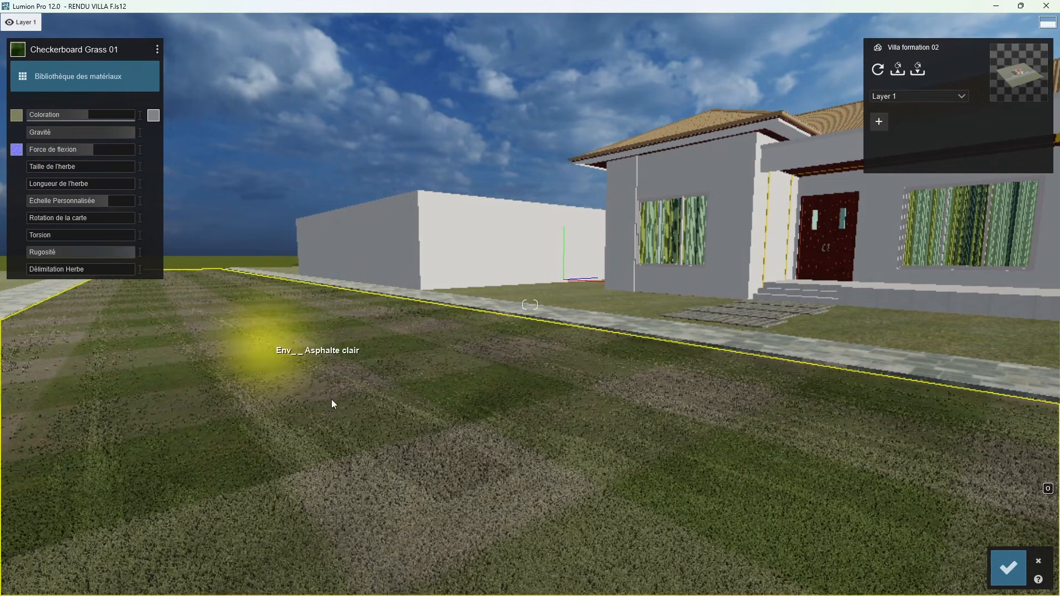
Step: Try several Roche materials on the street, including Evermotion Granite 001 2048 and Landscape 02 A
click(110, 85)
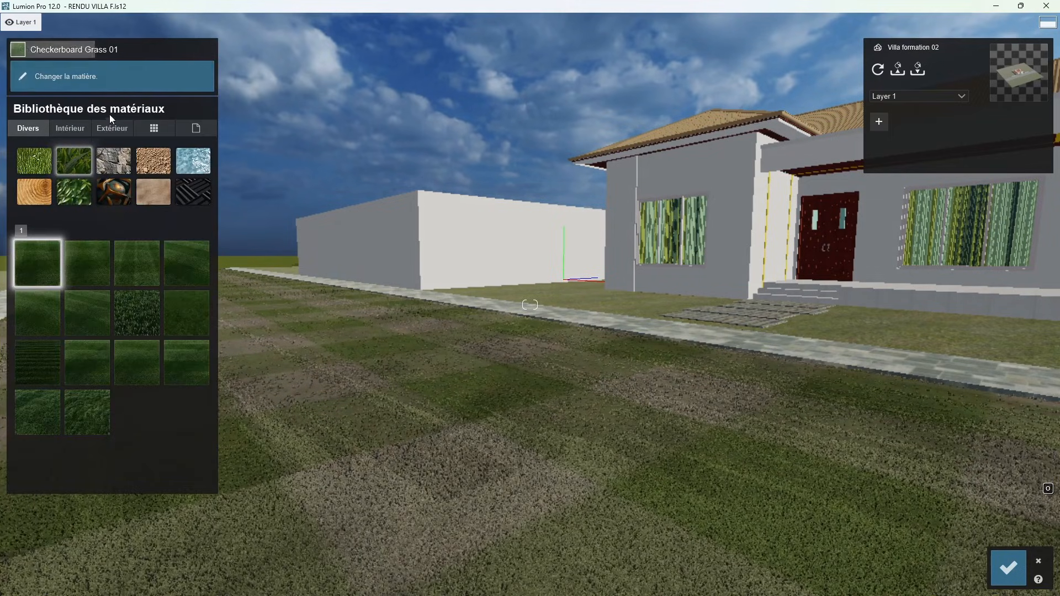
click(112, 165)
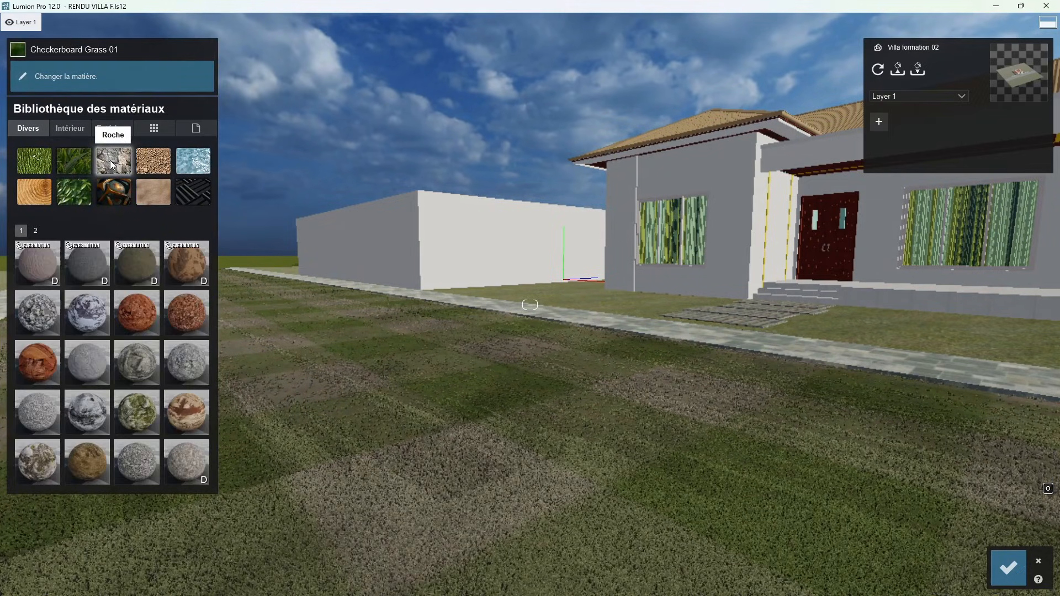
click(48, 267)
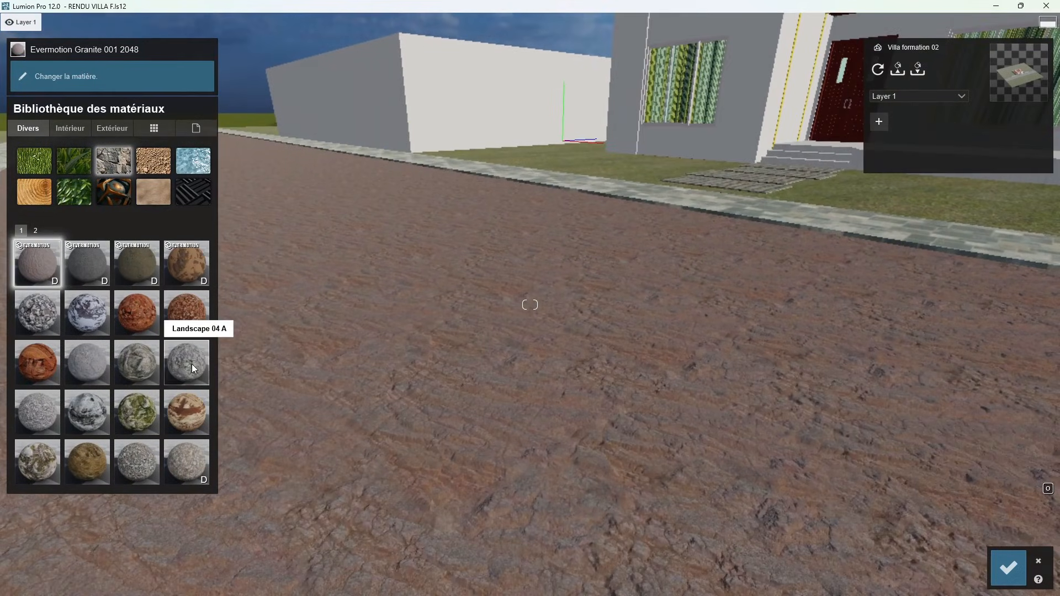
click(141, 365)
click(129, 326)
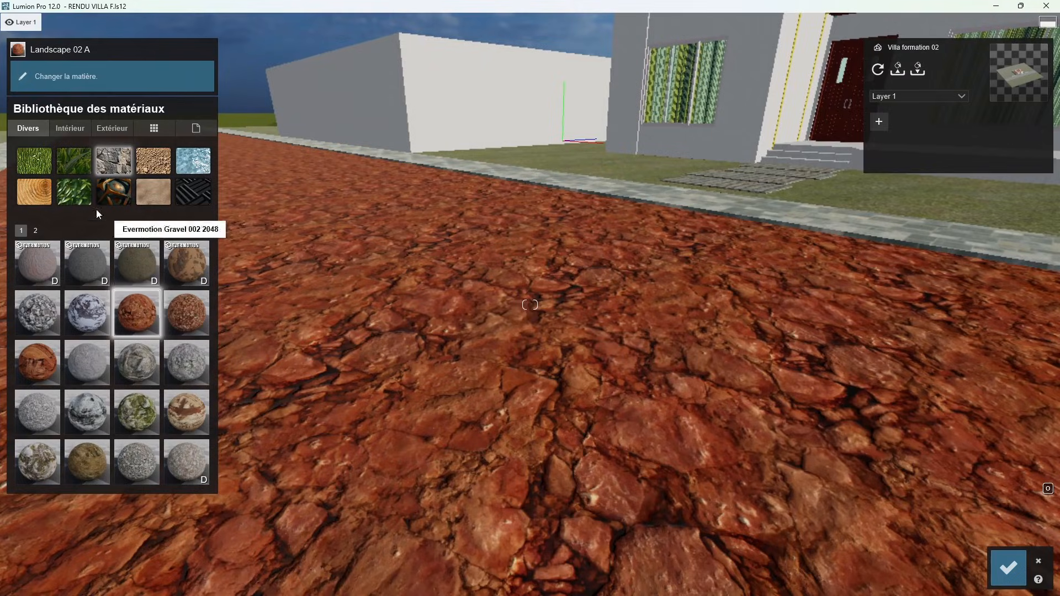
Step: Try the soil materials Evermotion Soil 002 2048, Ground 005 2048 and Evermotion Swamp 002 2048 on the street
click(154, 161)
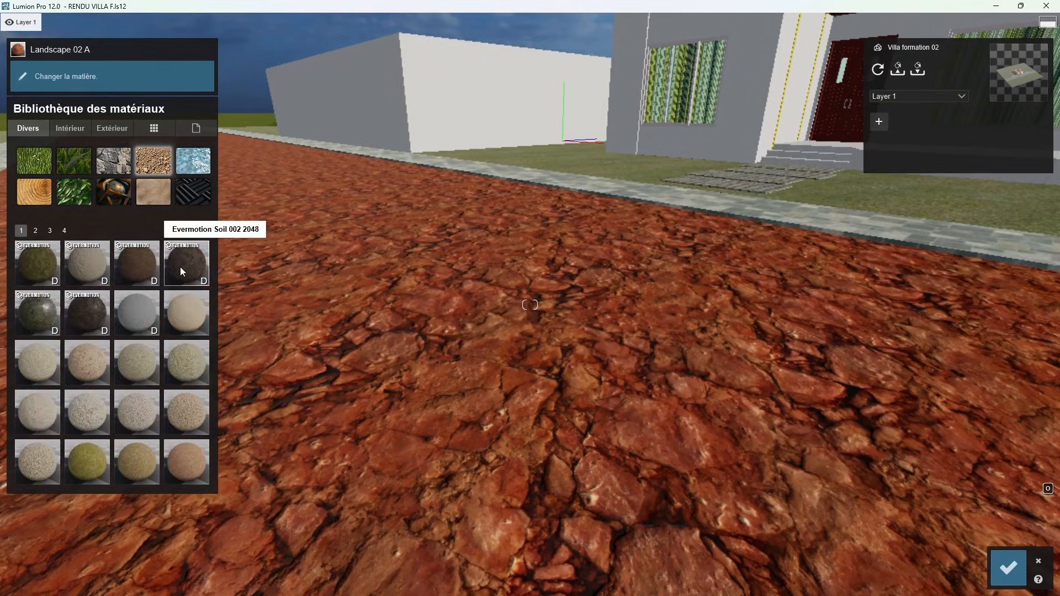
click(185, 264)
right_drag(580, 331, 472, 333)
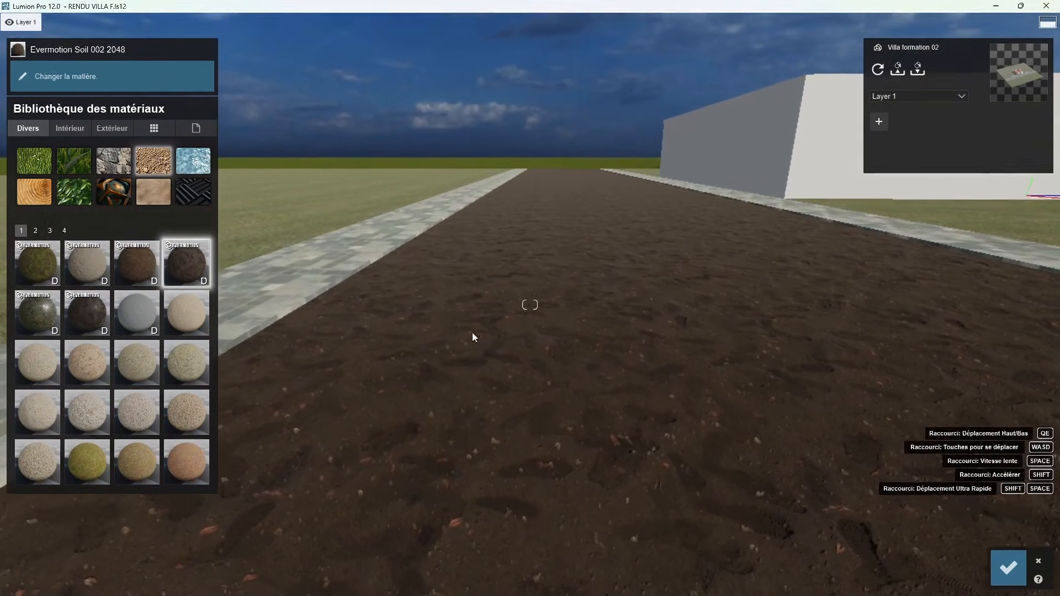
click(188, 363)
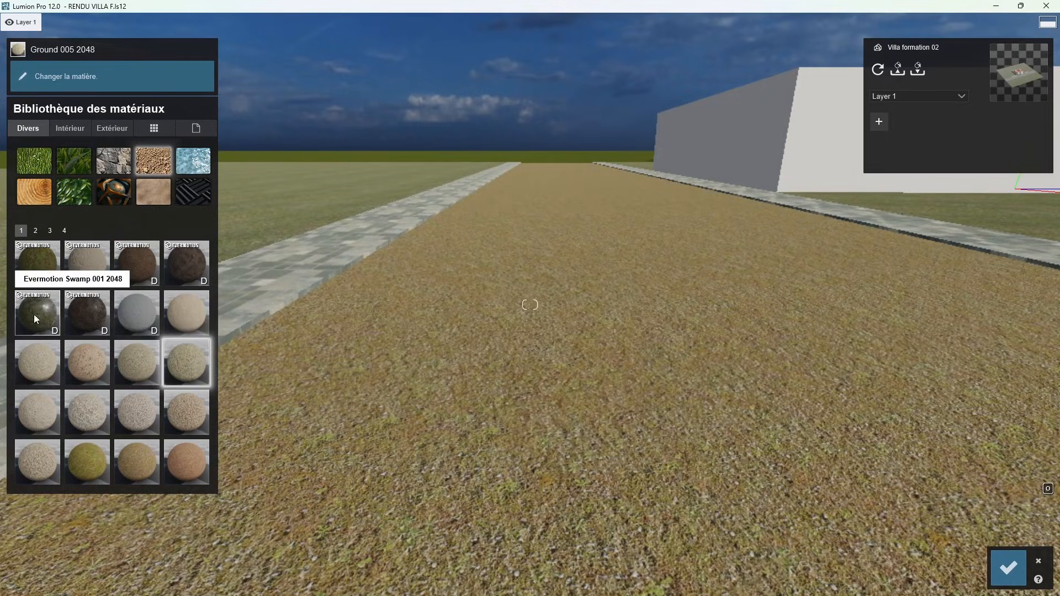
click(86, 313)
right_drag(465, 335, 131, 270)
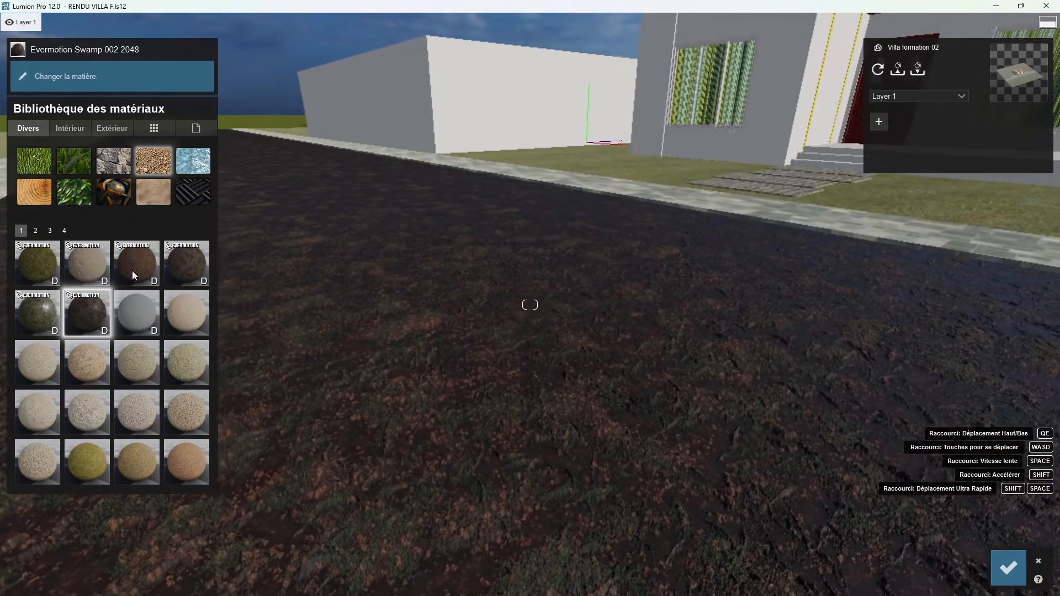
Step: Apply the Polii PebblesBeach 001 2k material from the fourth page to the street and inspect it up close
click(48, 231)
click(64, 231)
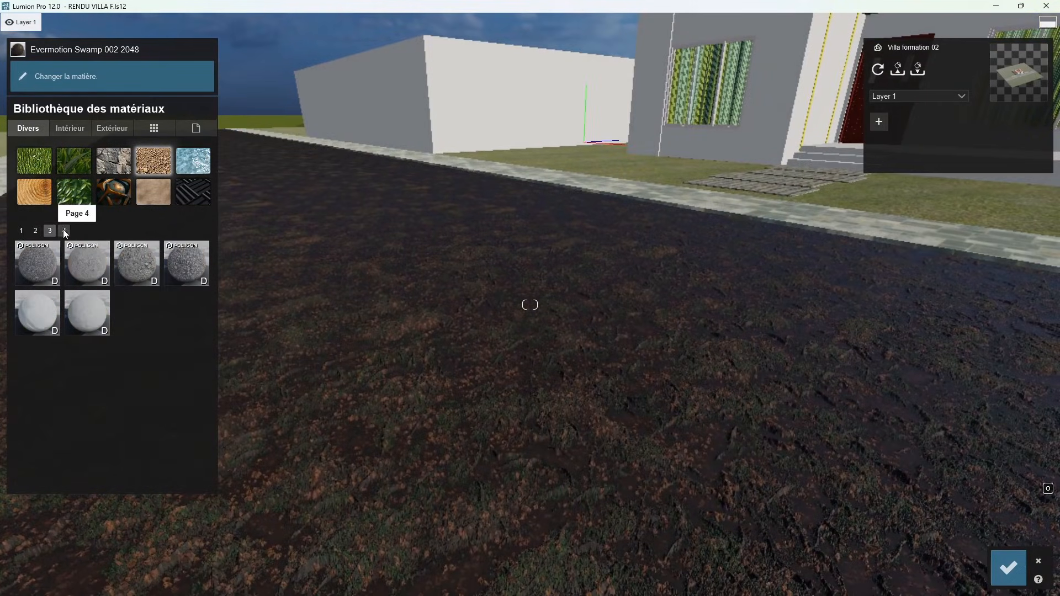
click(37, 263)
right_drag(568, 355, 470, 320)
right_drag(713, 320, 666, 358)
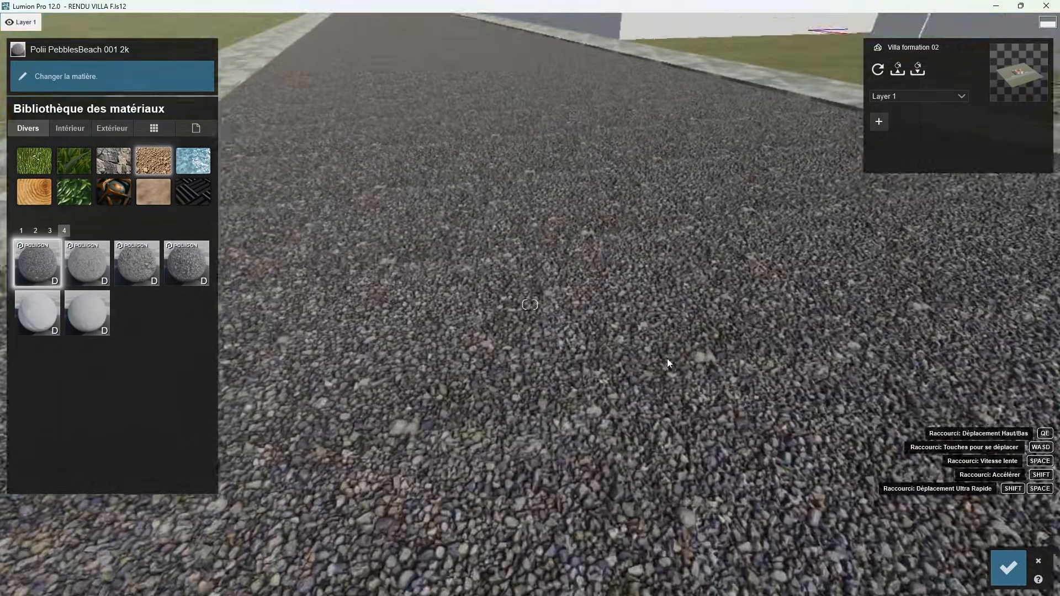
Step: Try the fur materials Brown and Grey Fur, Brown and White Fur and Rainbow Fur on the street, viewing them from several angles
scroll(667, 359, up, 4)
scroll(667, 359, down, 4)
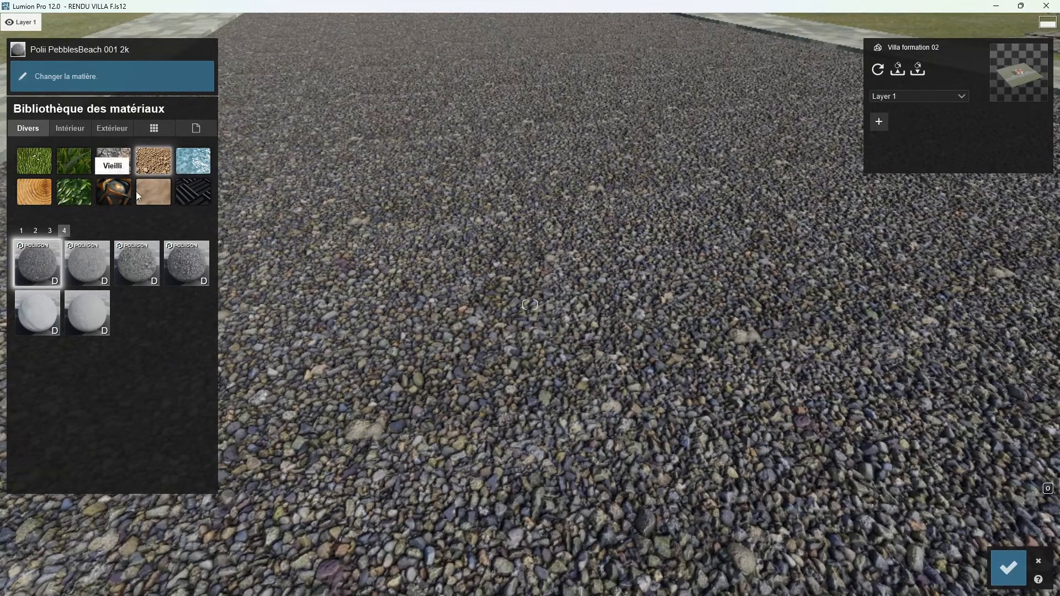
click(154, 196)
click(146, 273)
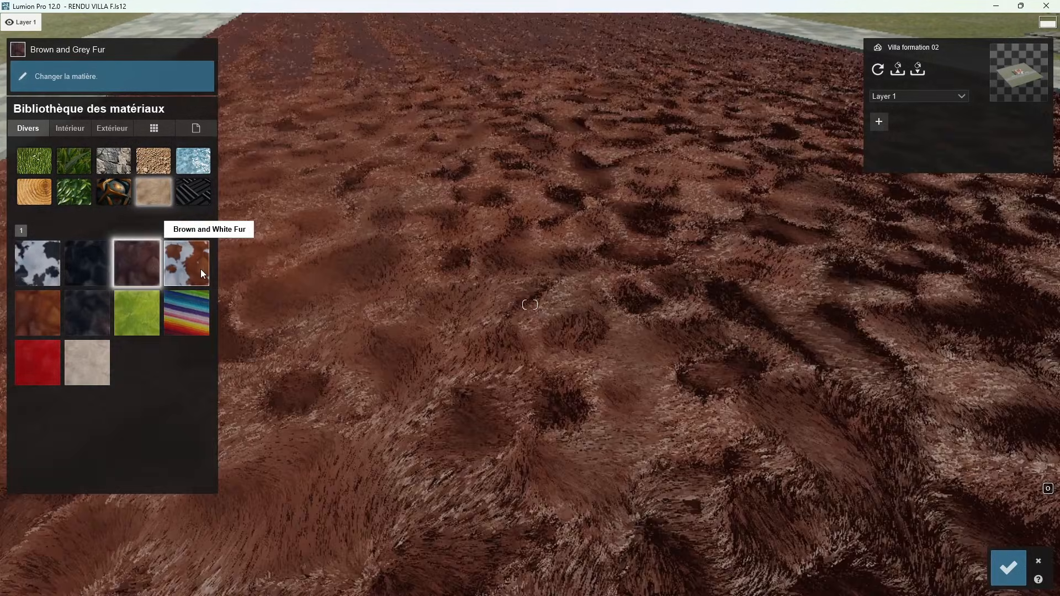
click(200, 269)
right_drag(405, 306, 425, 294)
scroll(417, 306, up, 2)
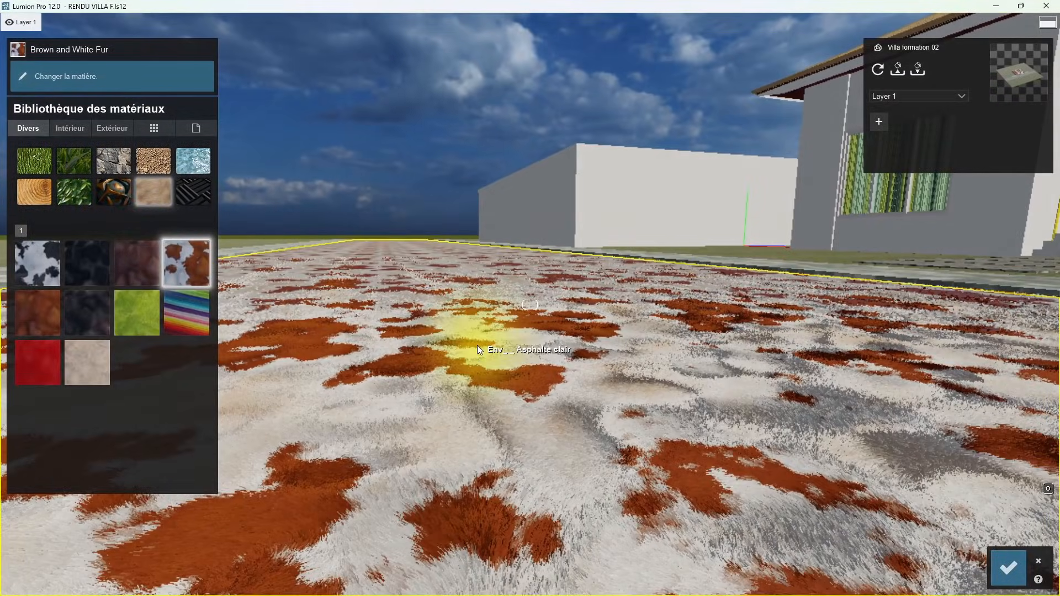
click(188, 311)
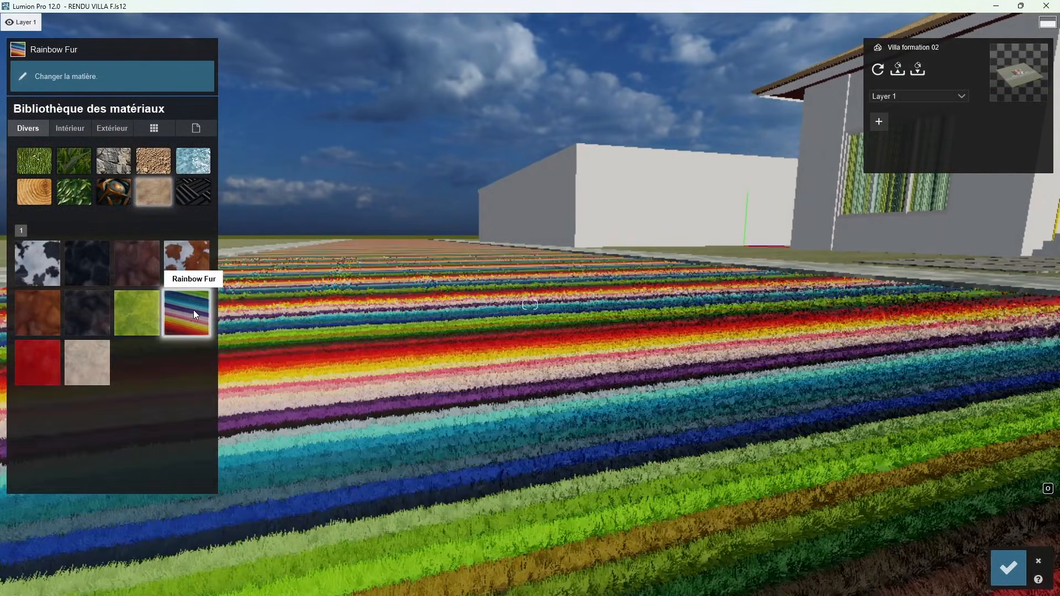
right_drag(194, 310, 496, 337)
key(q)
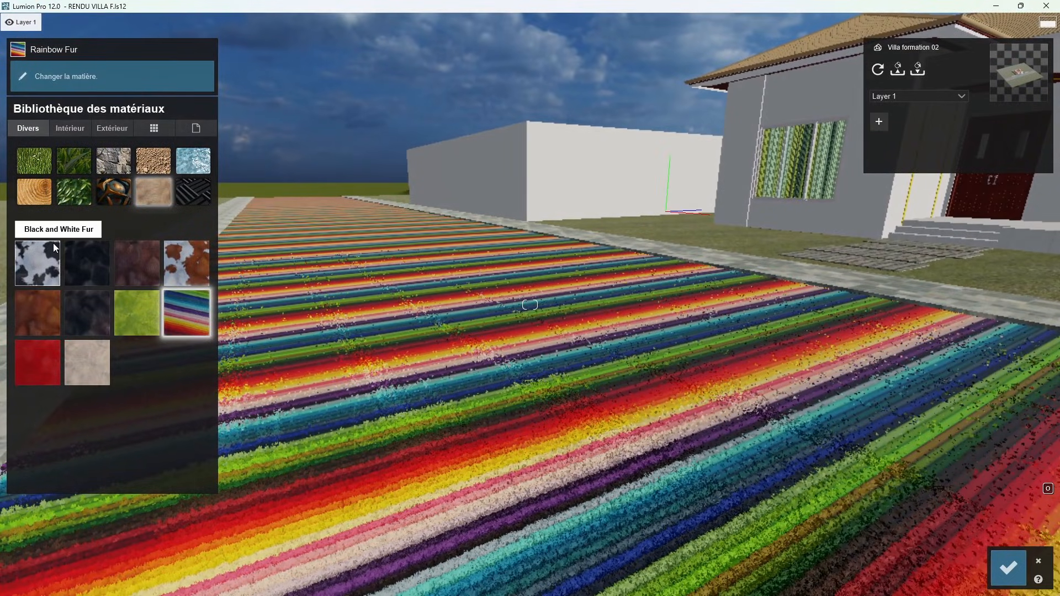
Step: Try bark materials on the street, including Bark 001 and Bark 008
click(34, 191)
click(37, 262)
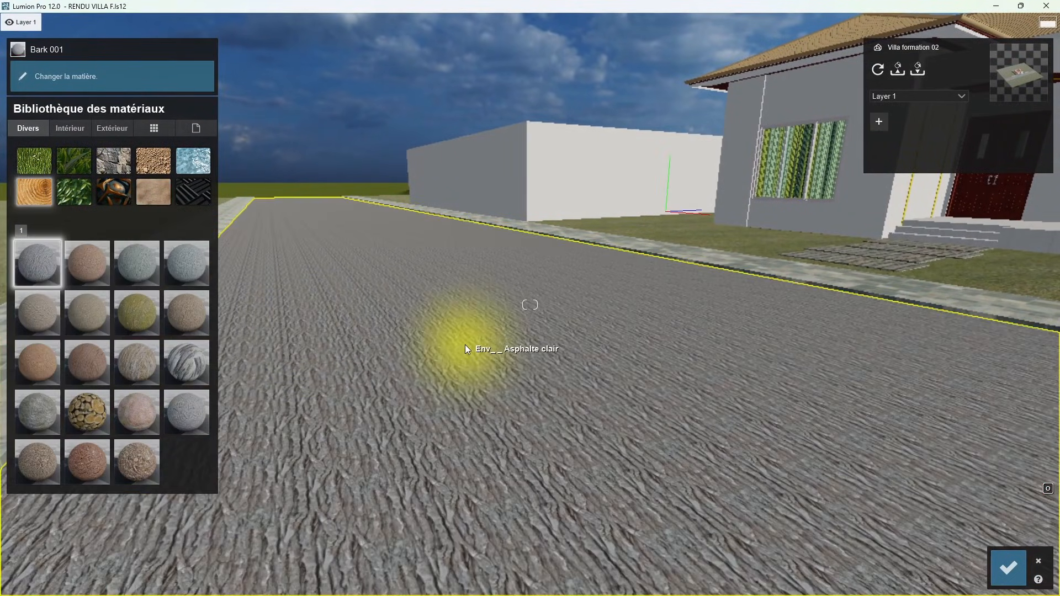
click(101, 297)
click(131, 314)
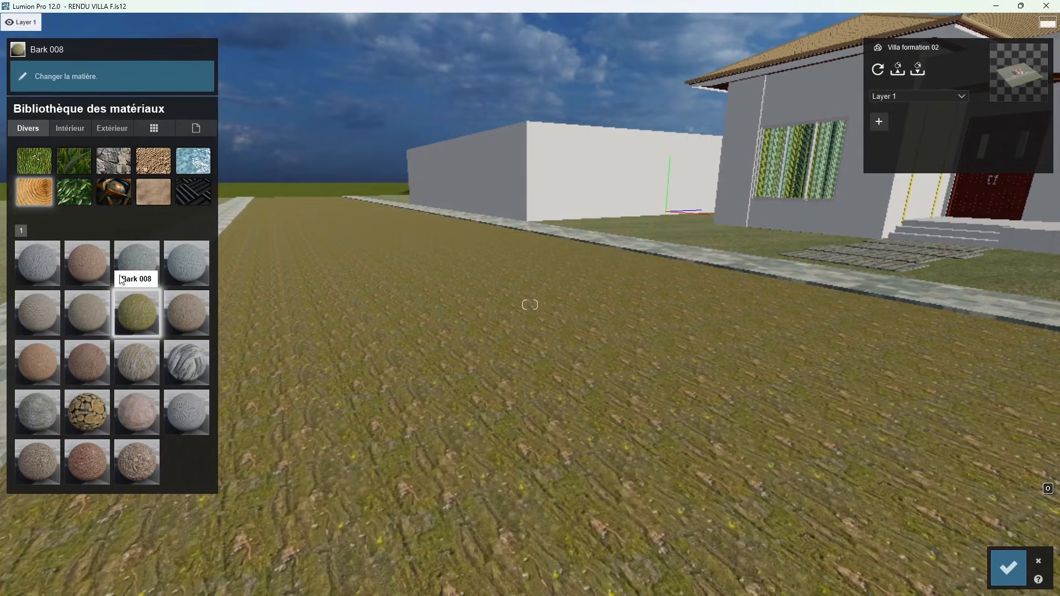
Step: Try interior Tissu materials on the street, including Carpet 001 2048 and a Polii Rug GeometricStepping from the third page
click(81, 122)
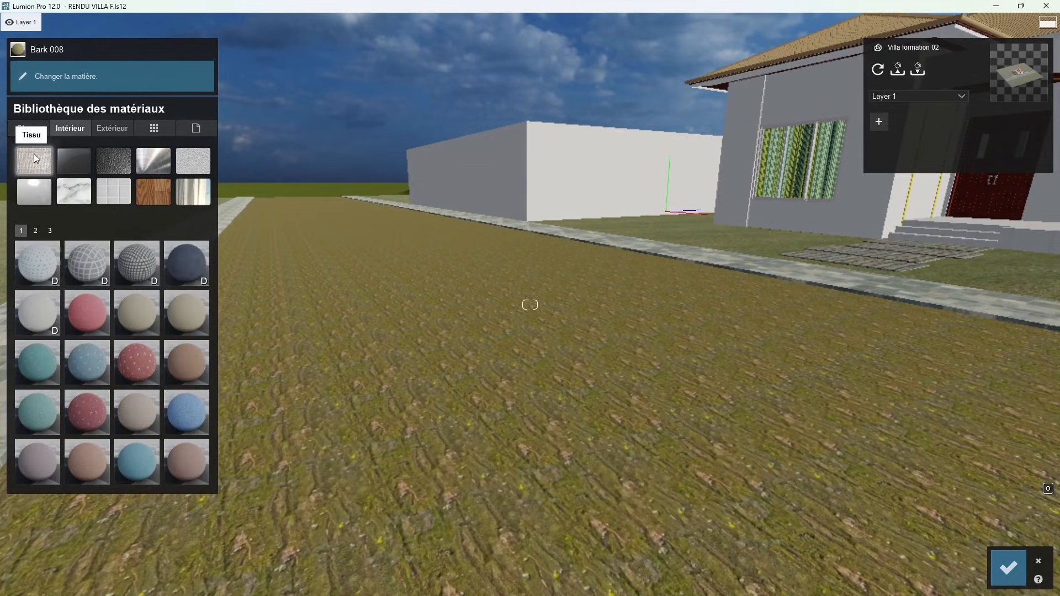
click(28, 271)
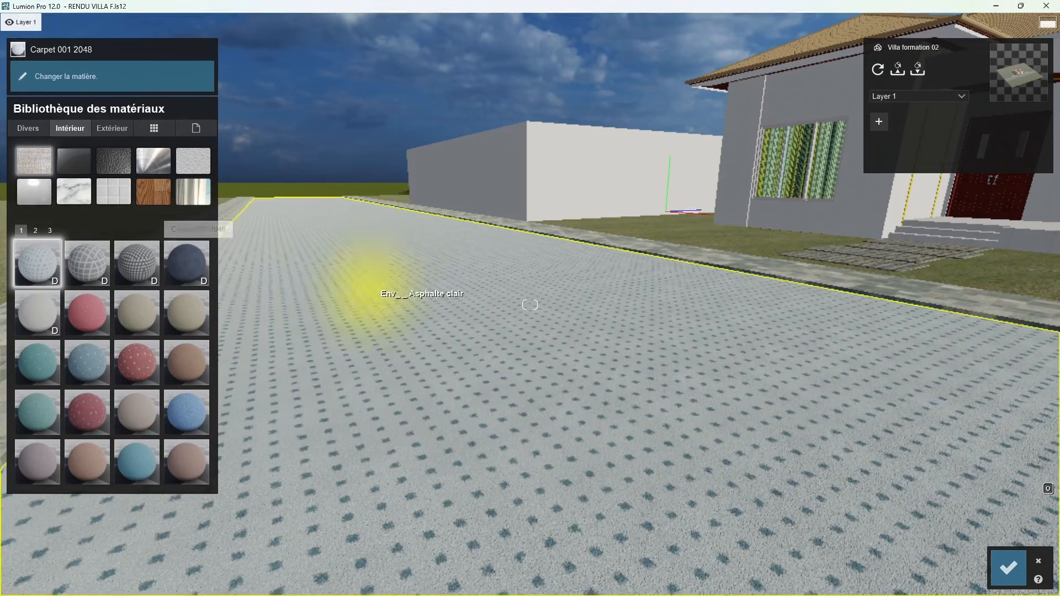
mouse_move(366, 284)
right_down()
mouse_move(497, 287)
mouse_move(387, 287)
right_up()
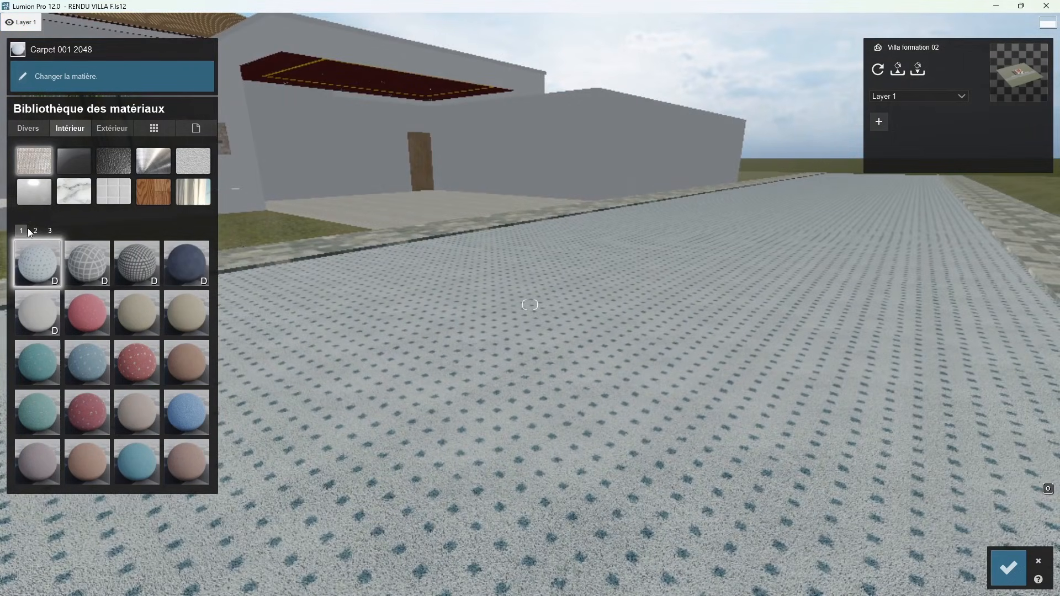
click(35, 230)
click(49, 231)
click(76, 263)
mouse_move(260, 375)
right_down()
mouse_move(309, 381)
mouse_move(270, 382)
right_up()
click(176, 362)
click(118, 362)
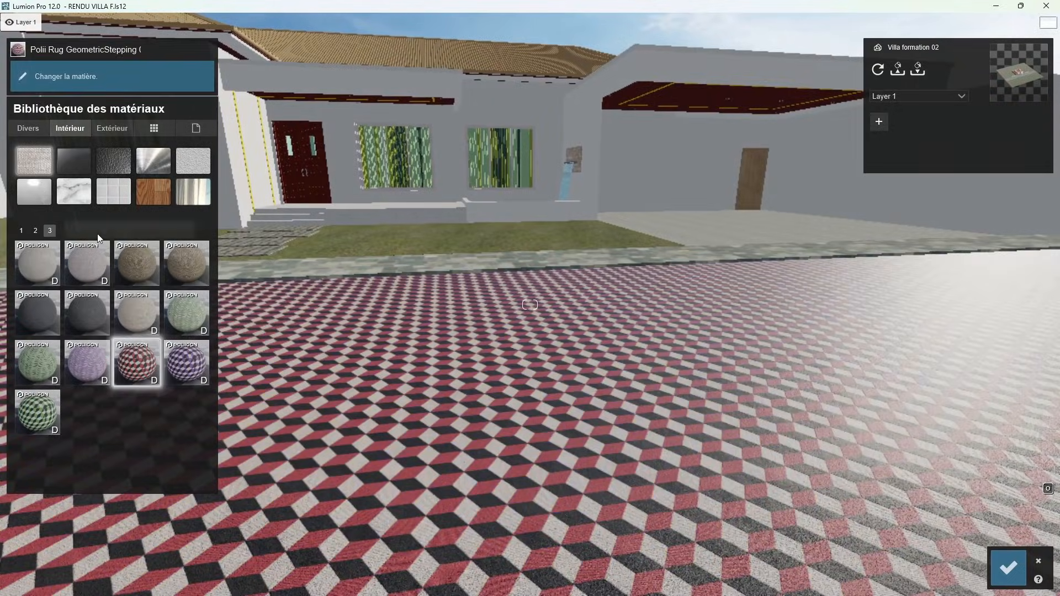
Step: Try the leather materials Leather 006A 1024 and Leather 006C 1024 on the street, and browse the interior metals
click(113, 160)
click(87, 263)
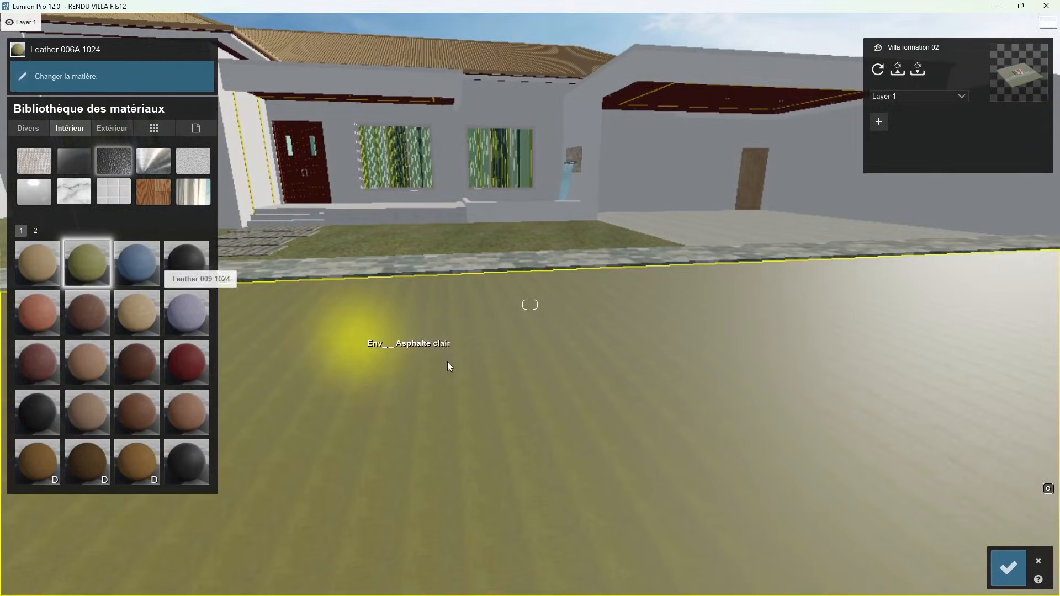
right_drag(343, 343, 504, 371)
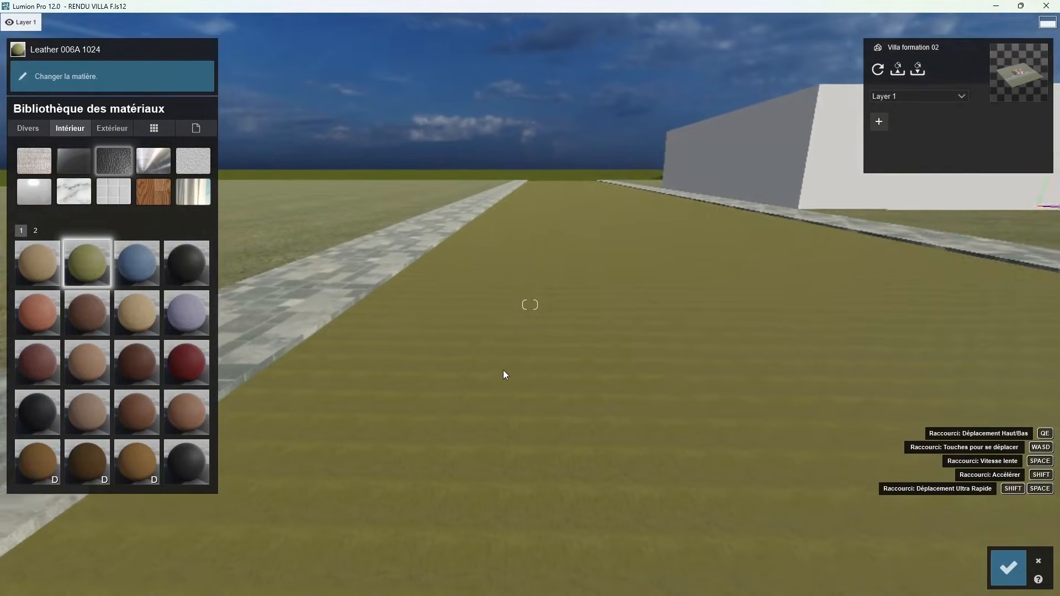
click(174, 261)
click(153, 162)
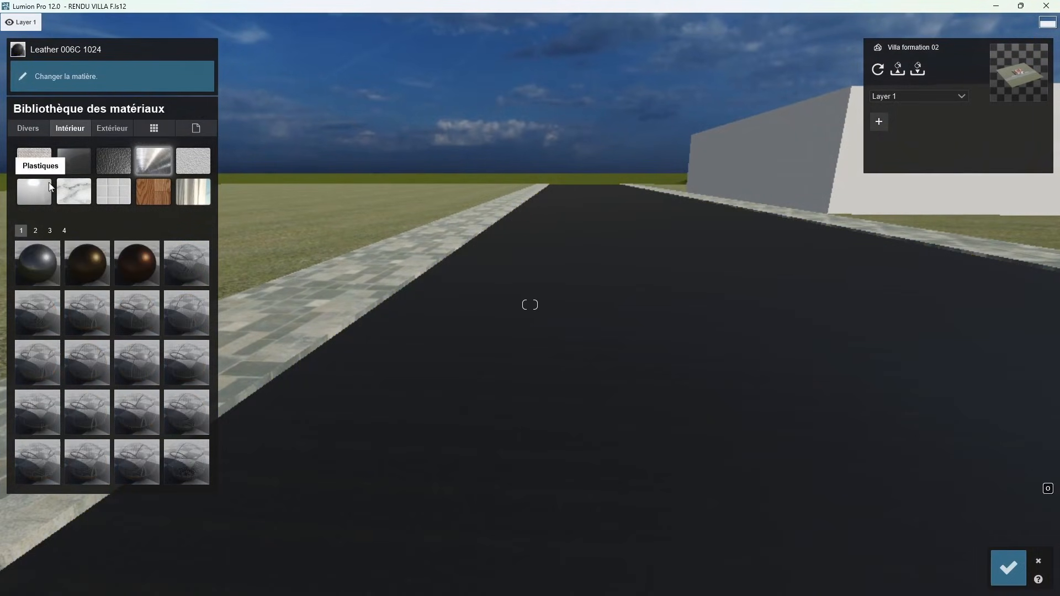
Step: Try interior ceiling and plaster materials on the street, including Ceiling V2 600mmx600mm, Plaster 004 1024x512 and Plaster 014 1024x512
click(199, 157)
click(177, 263)
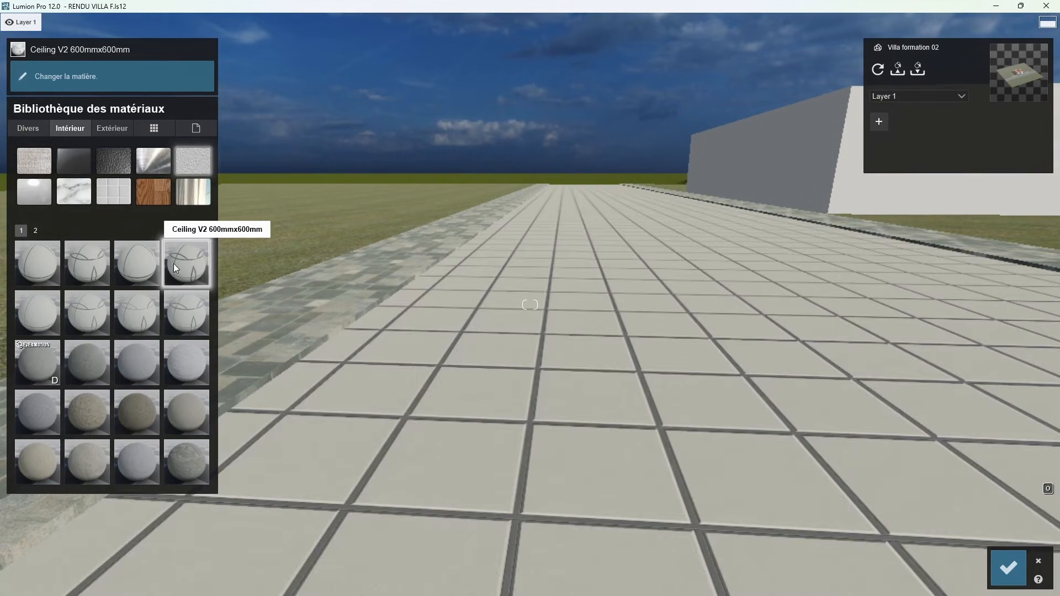
click(84, 276)
right_drag(468, 310, 483, 347)
click(138, 314)
click(173, 374)
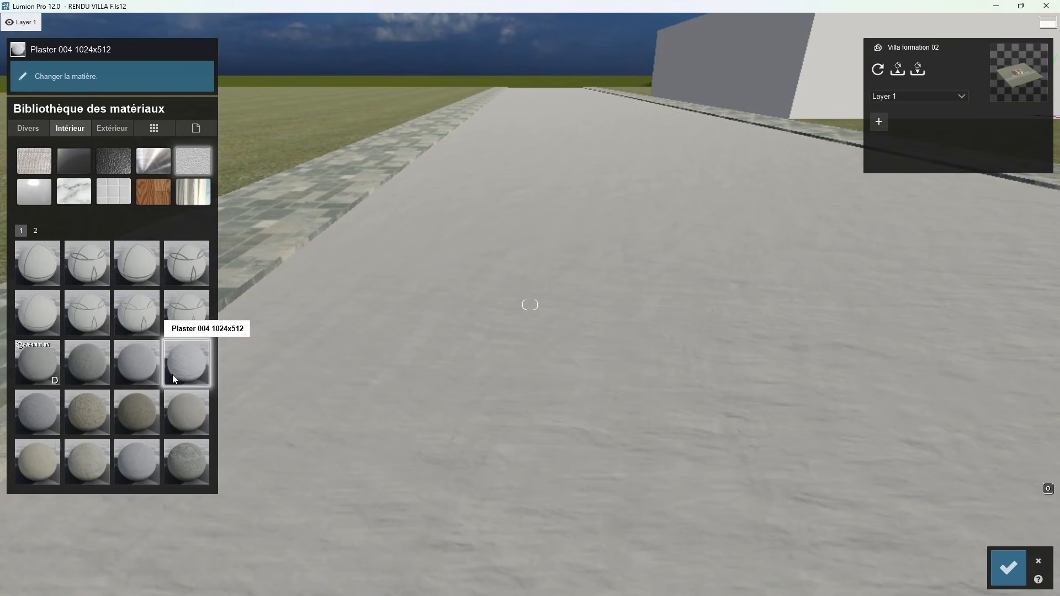
click(152, 378)
click(180, 419)
click(189, 467)
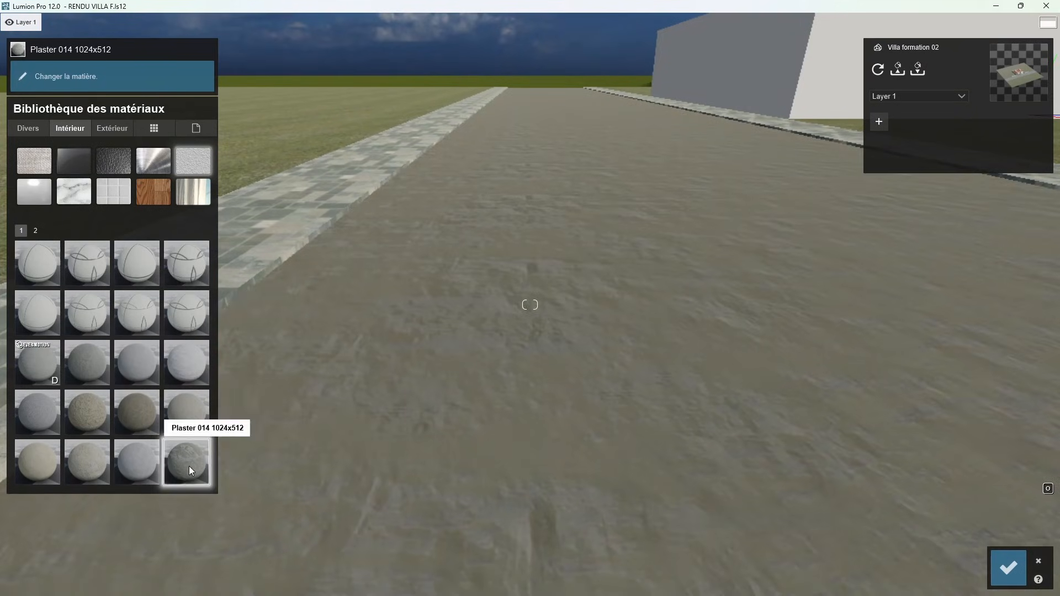
Step: Browse the interior Plastiques, try Evermotion Stone 001 2048 from the Stone category on the street and inspect it up close
click(32, 191)
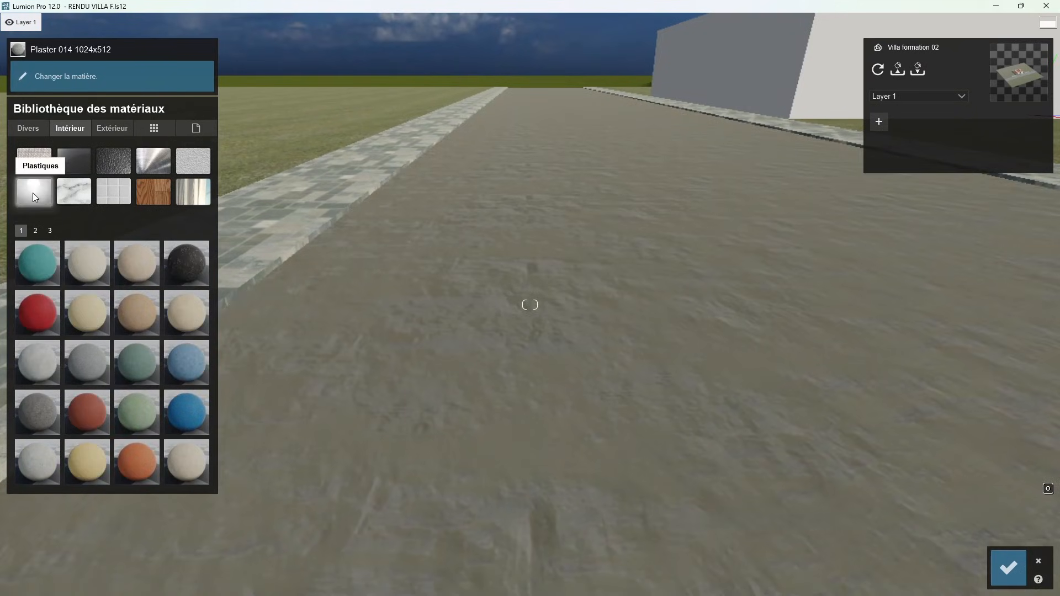
click(69, 197)
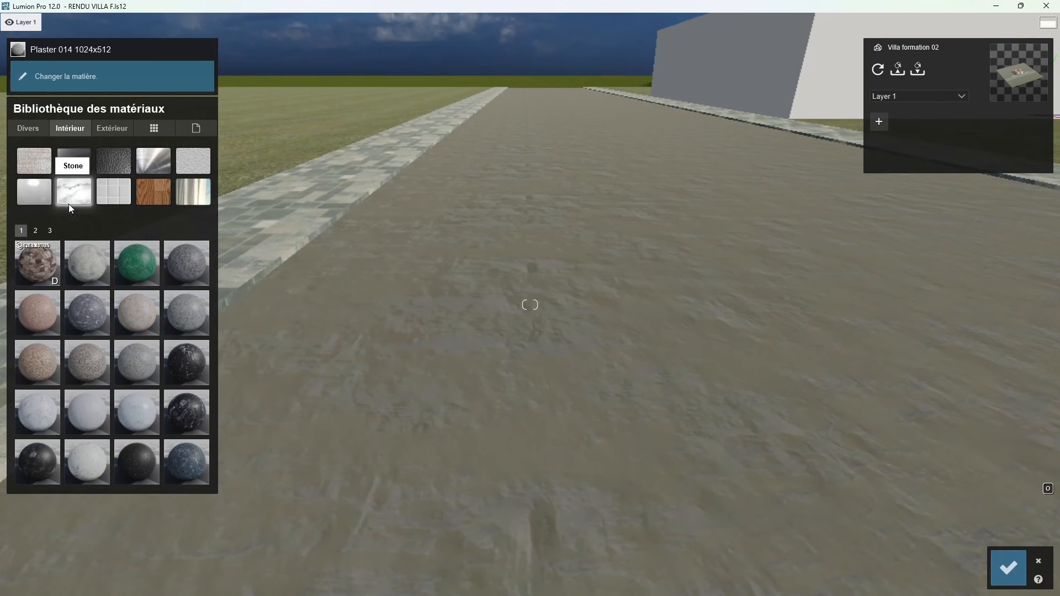
click(35, 274)
right_drag(441, 286, 557, 315)
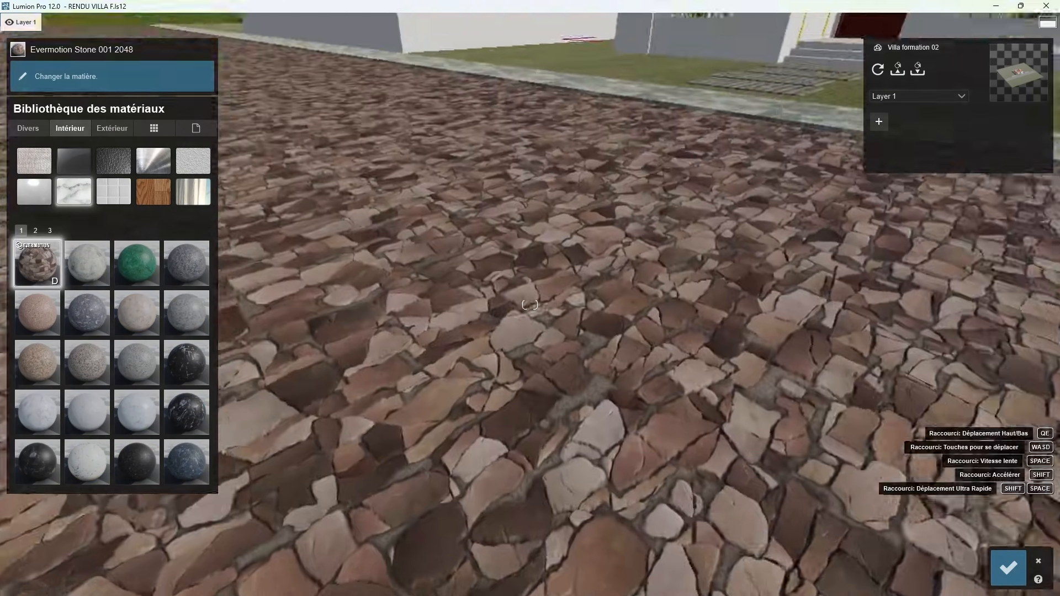
right_drag(479, 282, 479, 303)
scroll(479, 303, up, 4)
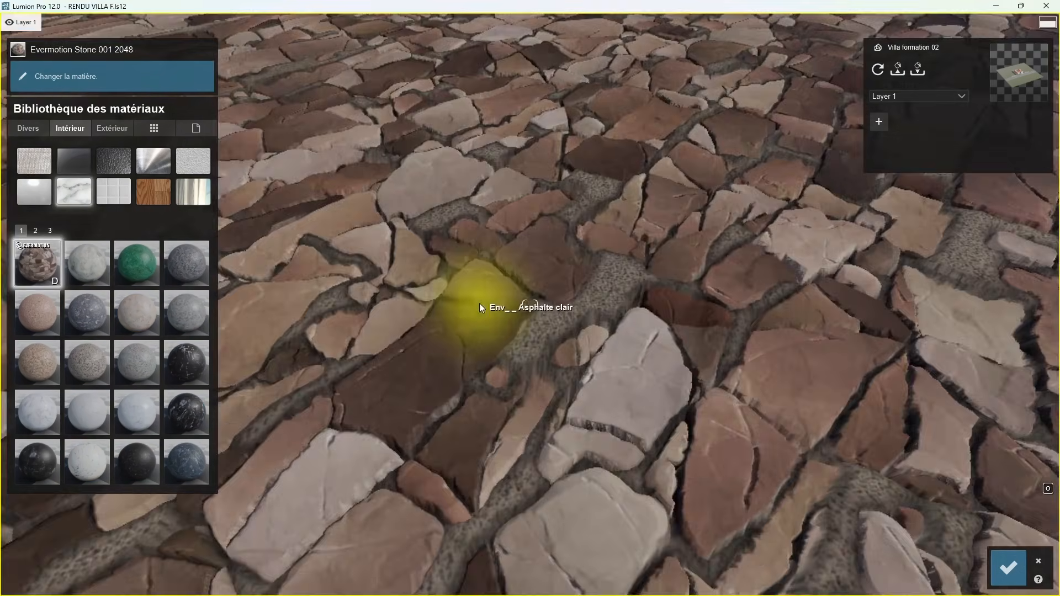
Step: Try marbles from all three Stone pages on the street, including Marble 011 1024, Marble 019 1024, Marble 025 1024 and Polii Marble 047 3K
click(95, 363)
click(197, 371)
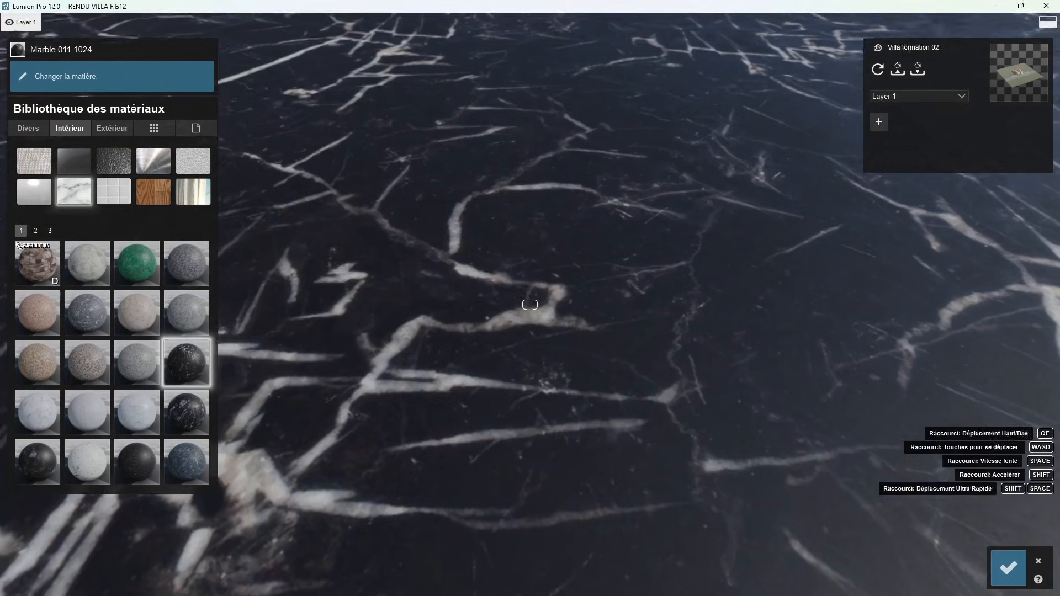
right_drag(479, 309, 406, 231)
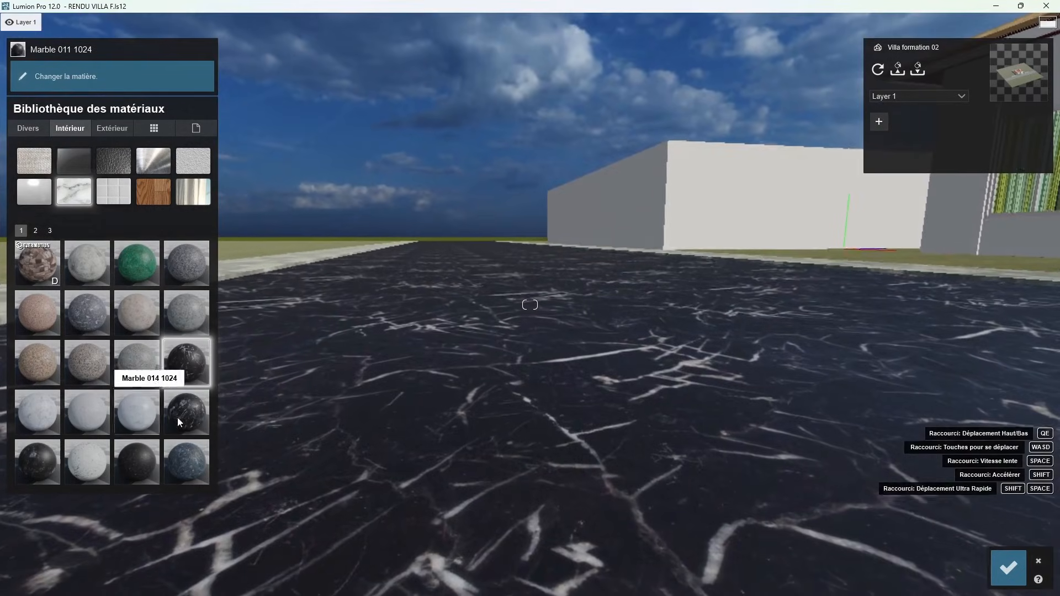
click(197, 477)
click(35, 230)
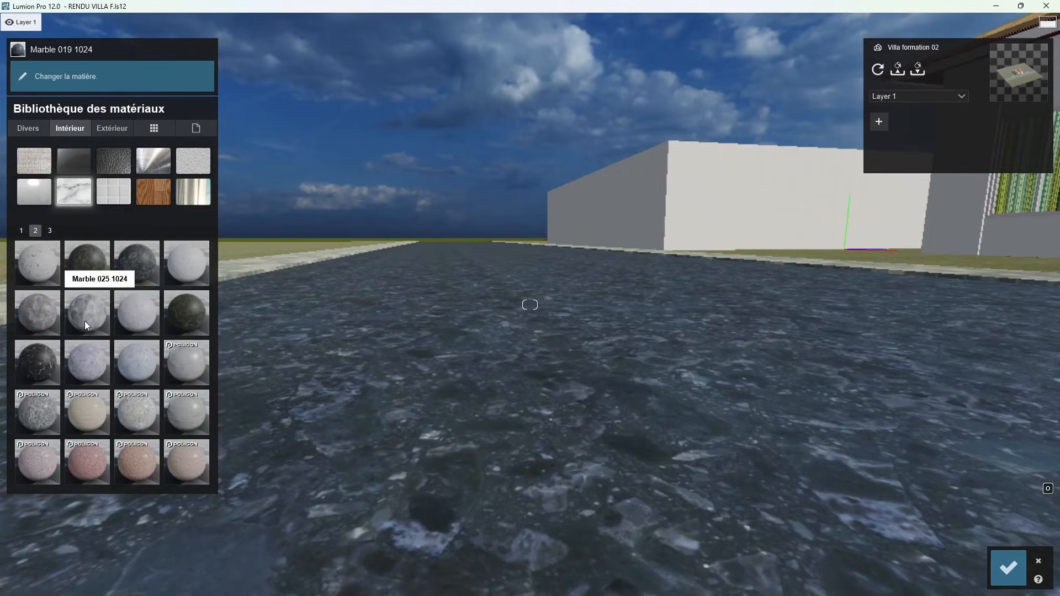
click(85, 322)
click(50, 230)
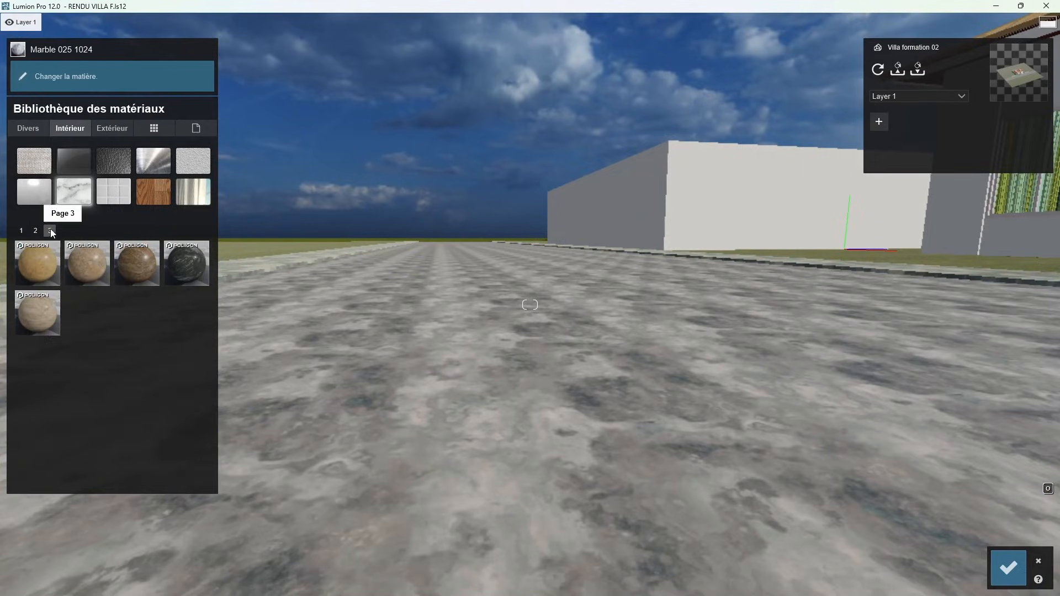
click(102, 264)
Step: Try the HQ Tiles 009 material from the Carrelages category on the street and view its surface
click(111, 192)
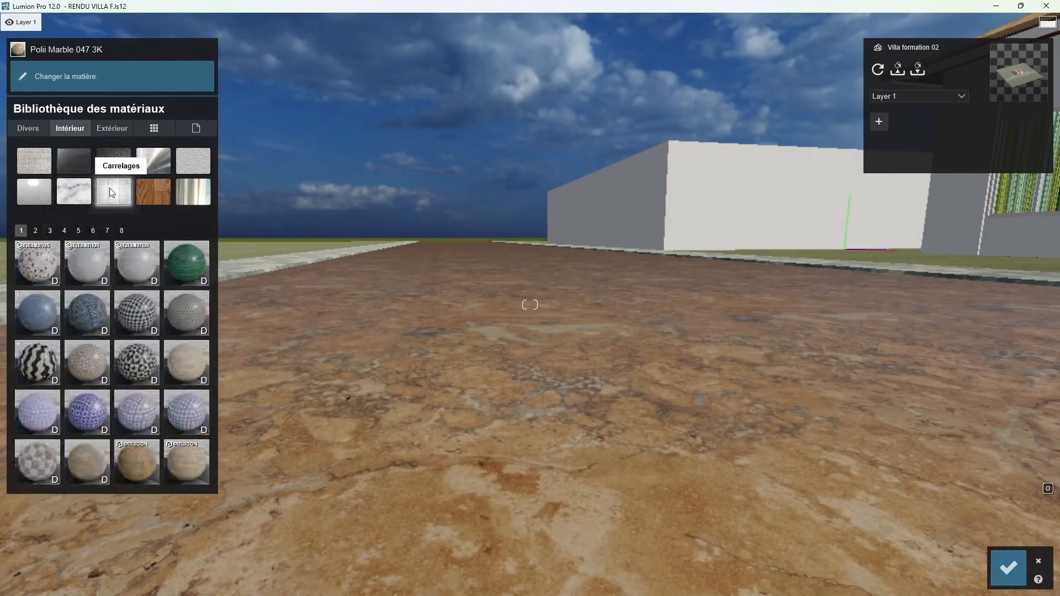
click(178, 362)
right_drag(221, 353, 244, 336)
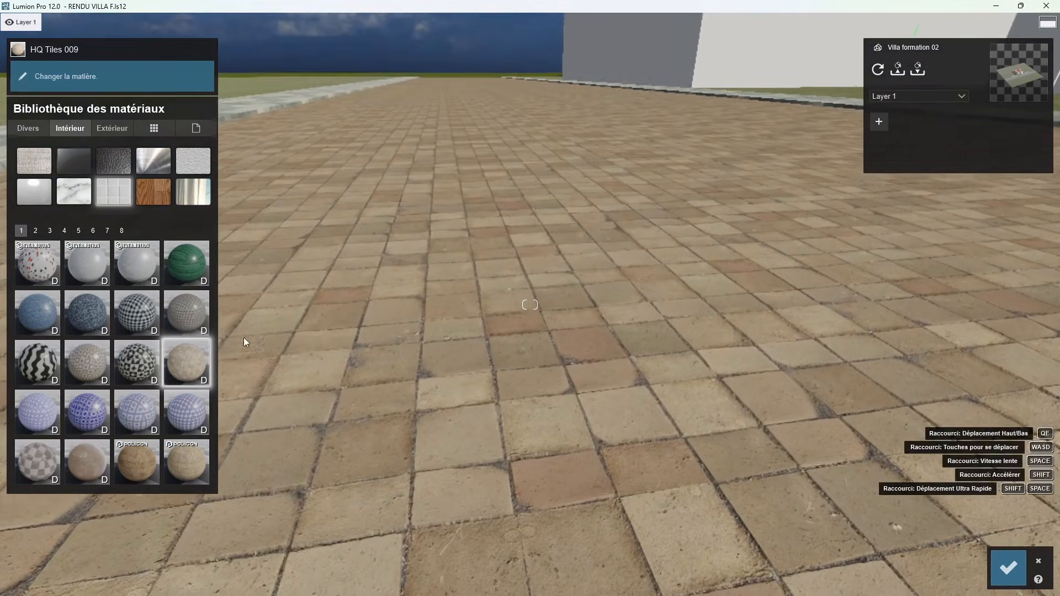
Step: Try second-page Carrelages materials on the street, including Polii TilesHerringboneMirror, TilesMarble 059 2k and 060 2k, TilesRectangularGraphite, TilesRectangularBrushed 001 2k and TilesPennyRoundWhite
click(34, 231)
click(48, 316)
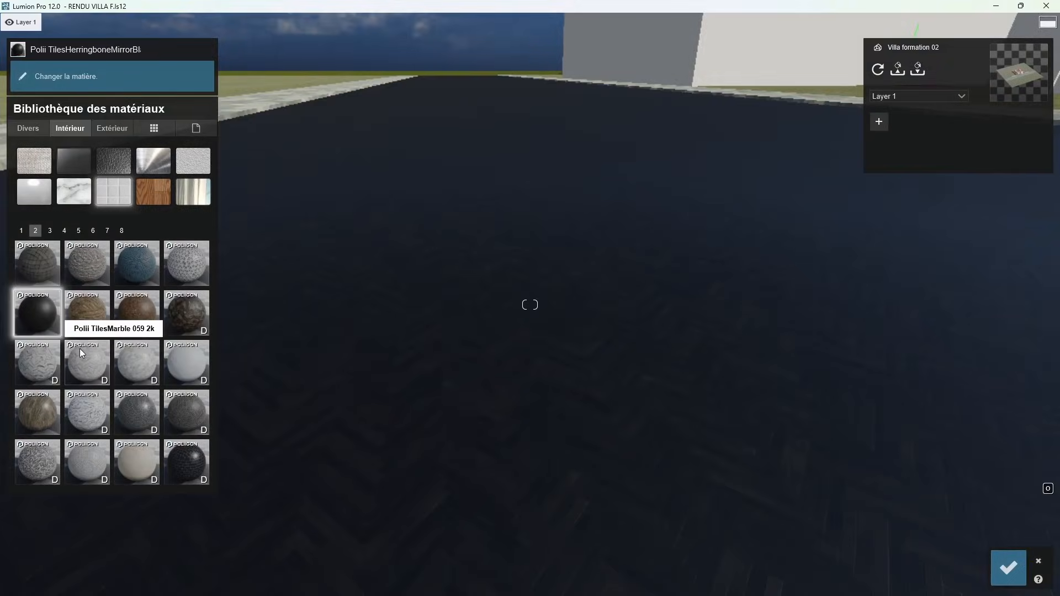
click(80, 351)
click(138, 357)
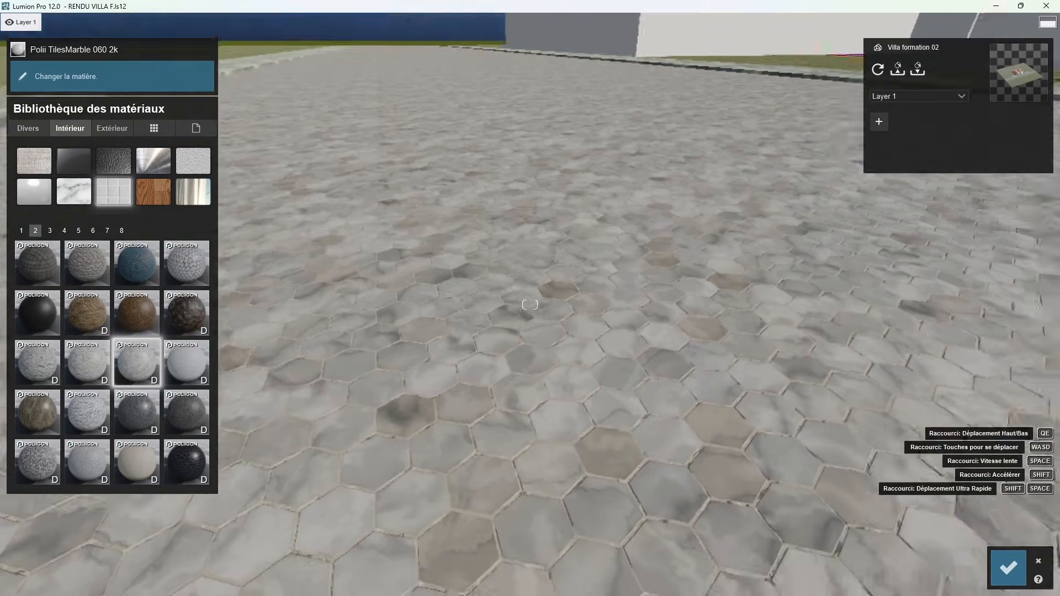
right_drag(336, 353, 339, 382)
click(204, 466)
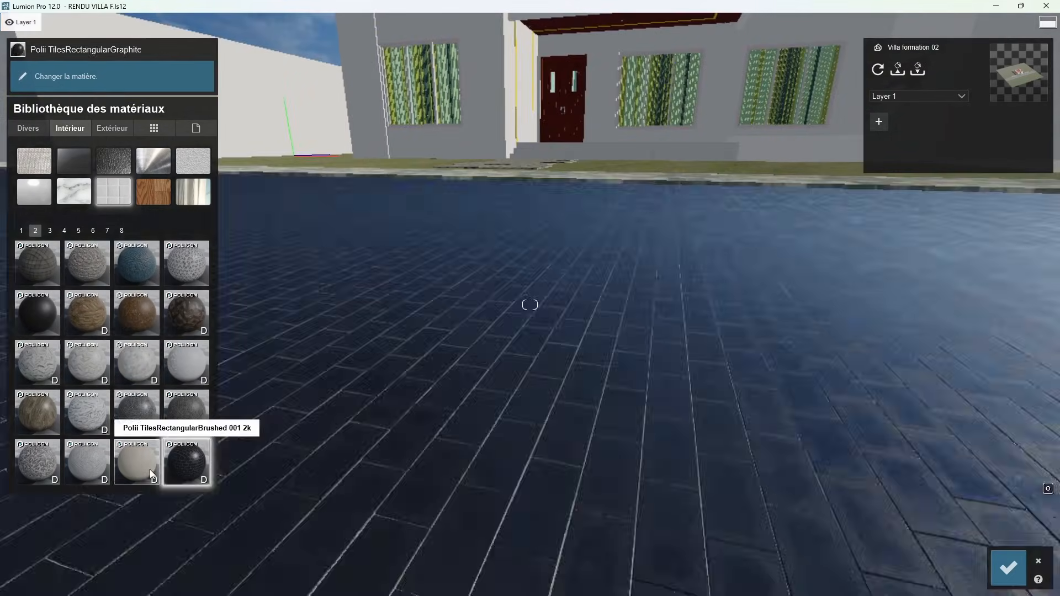
click(150, 469)
click(87, 462)
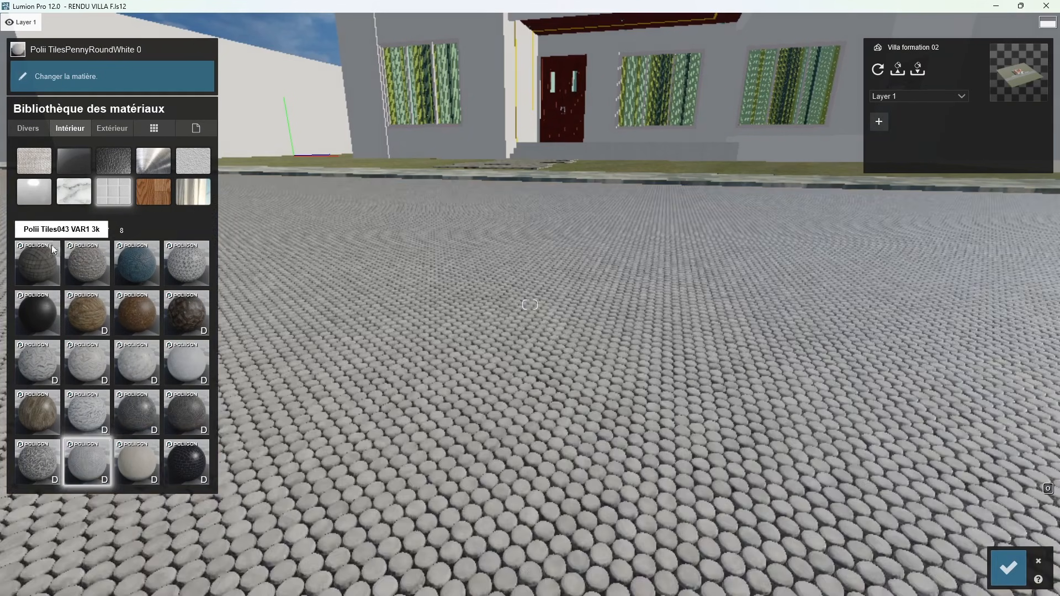
Step: Try Polii Wood Fine 004 VAR1 3K on the street, apply Curtains 002 instead, and open the Extérieur material library
click(153, 192)
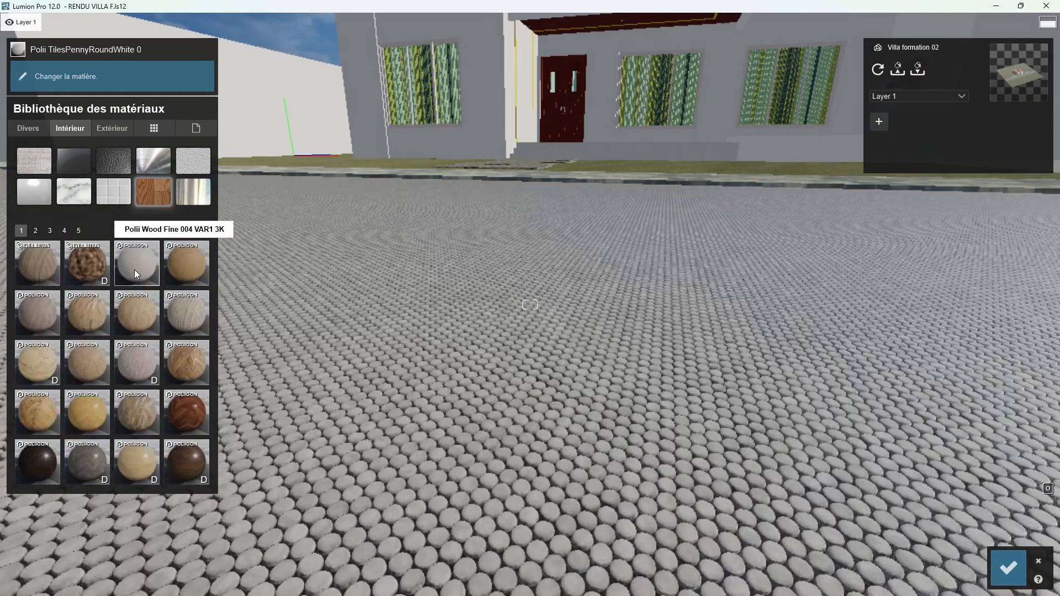
click(134, 269)
click(193, 192)
click(74, 268)
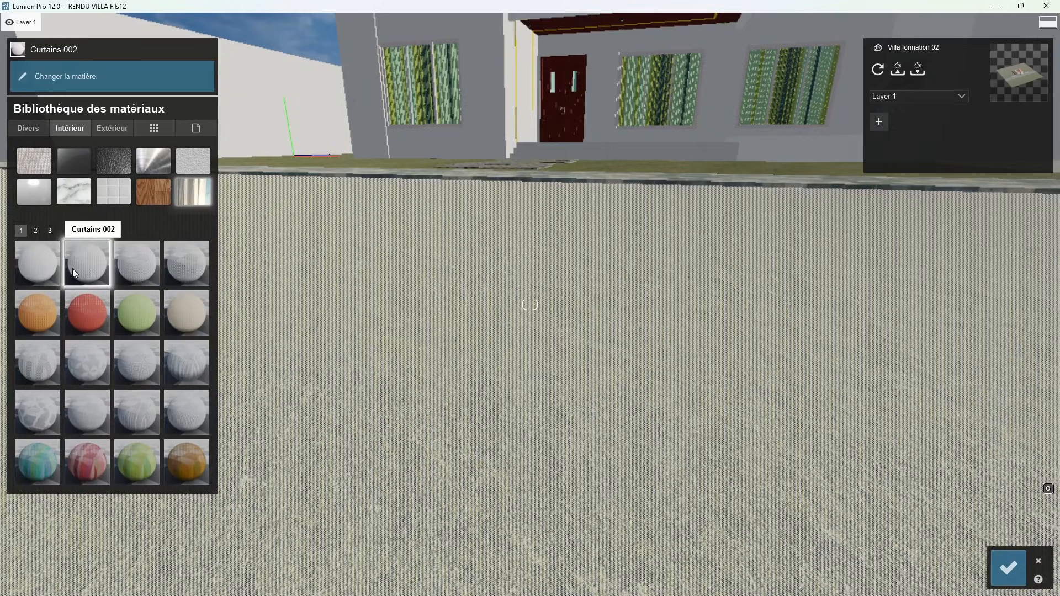
right_drag(72, 268, 70, 129)
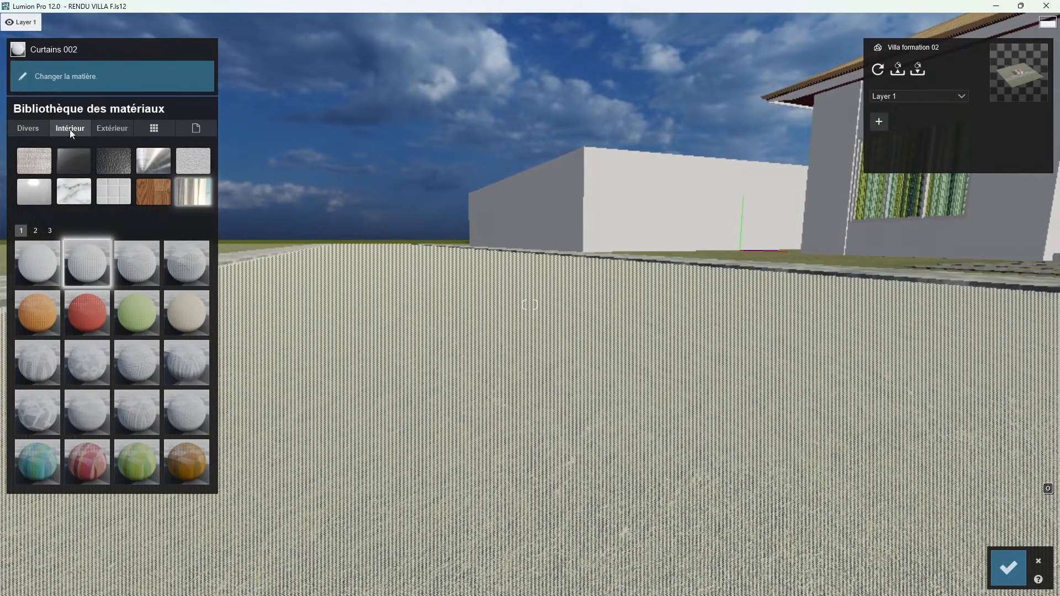
click(114, 129)
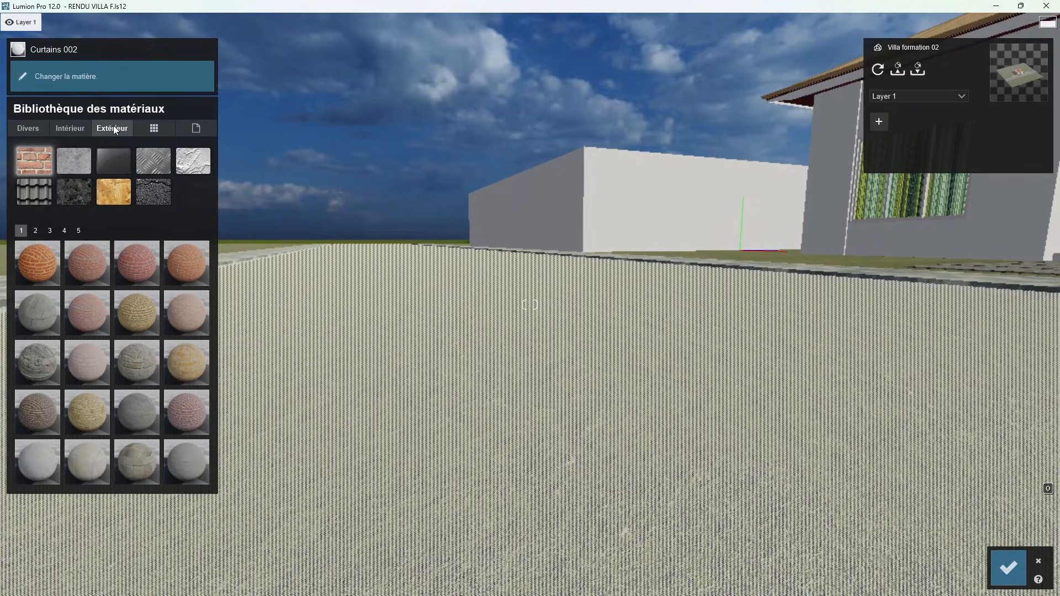
Step: Try the exterior brick materials Bricks 001 1024 and Bricks 003 1024 on the street and view the surface
click(35, 267)
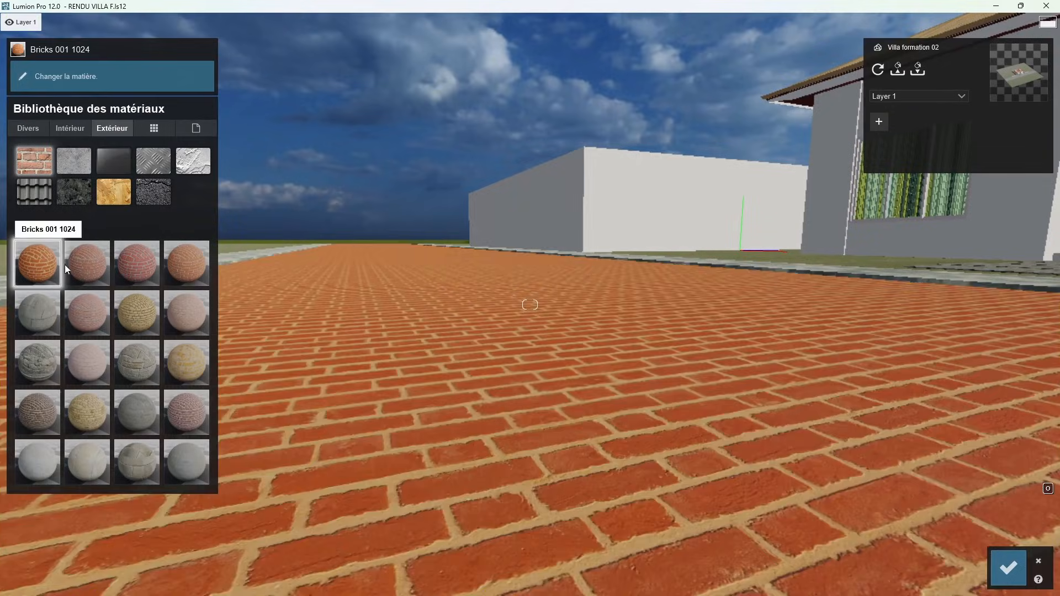
right_drag(64, 264, 154, 260)
click(136, 264)
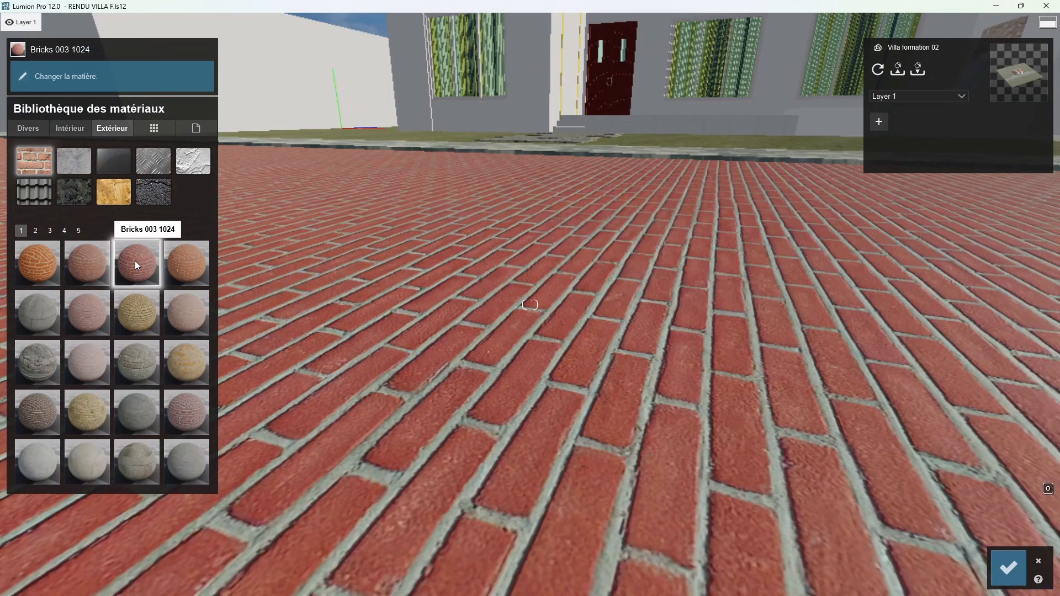
scroll(544, 438, down, 3)
right_drag(485, 363, 356, 332)
Step: Apply Asphalt 014 2048 from the second page of the Asphalte category to the street and open the material's settings
click(152, 188)
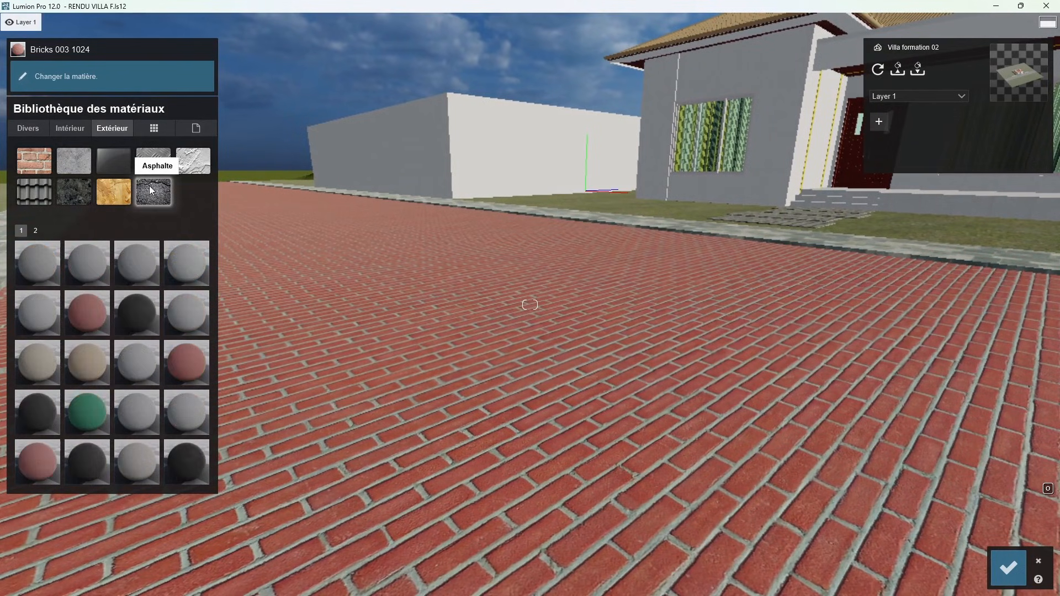
click(37, 231)
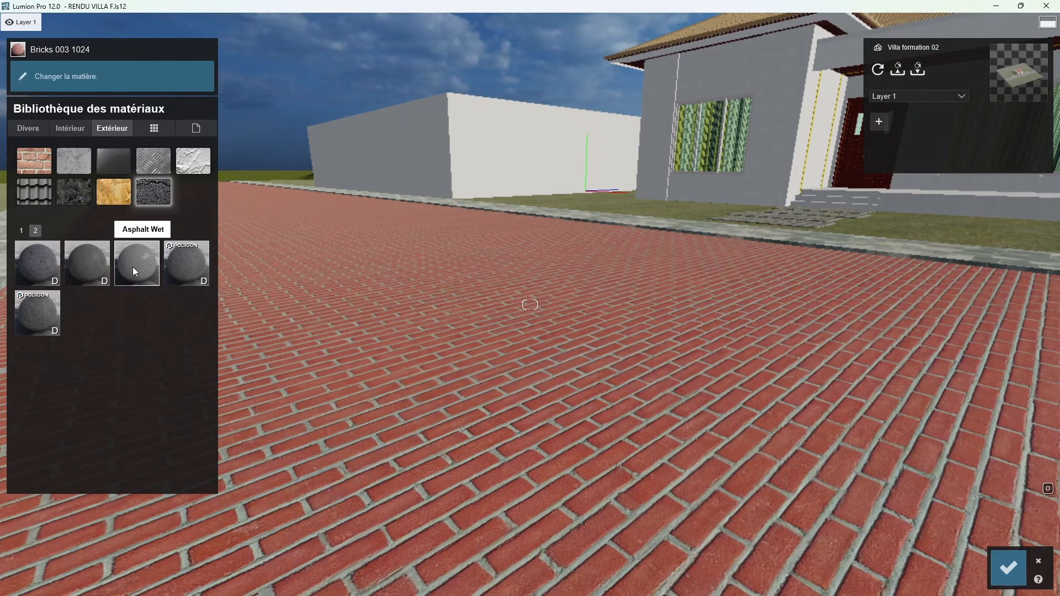
click(38, 270)
right_drag(640, 326, 475, 398)
right_drag(617, 271, 364, 254)
scroll(614, 327, up, 4)
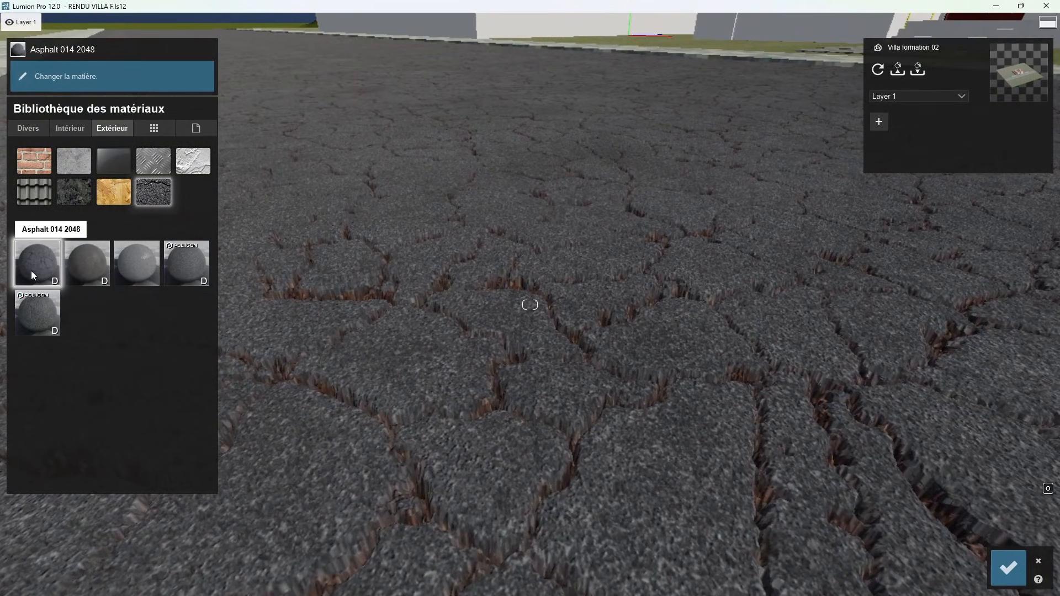
click(31, 271)
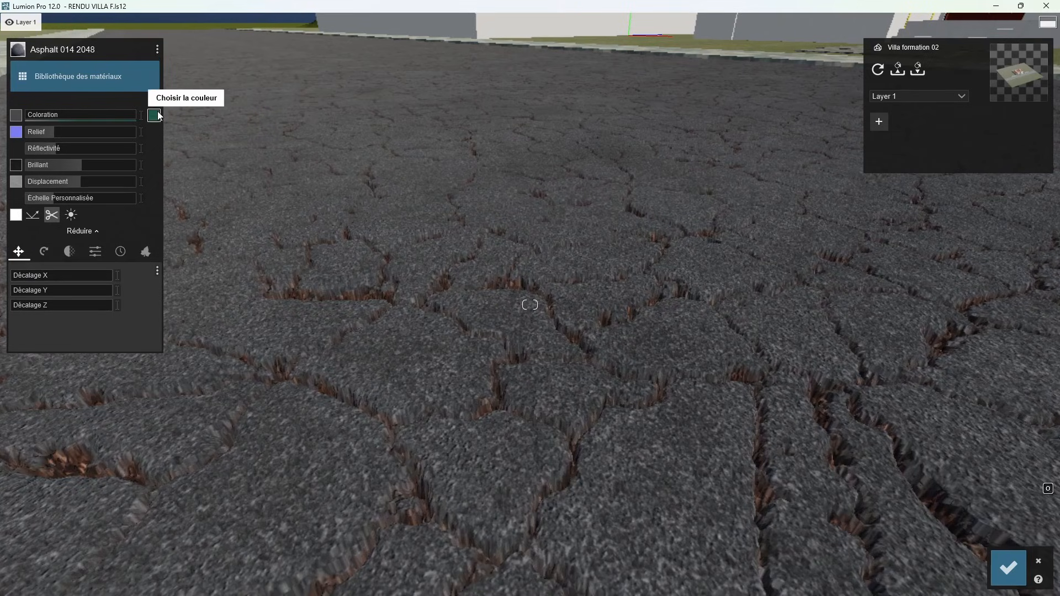
Step: Change the asphalt material's tint colour to dark grey and keep the coloration strength near zero
click(154, 116)
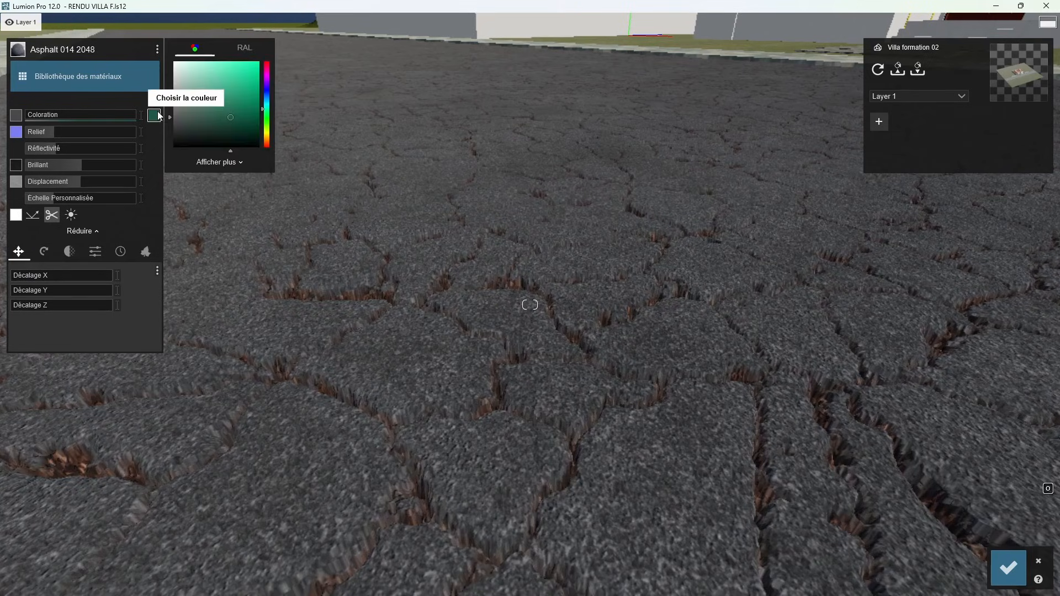
mouse_move(575, 306)
right_down()
mouse_move(723, 271)
mouse_move(724, 255)
mouse_move(668, 268)
mouse_move(617, 332)
mouse_move(619, 362)
mouse_move(585, 314)
right_up()
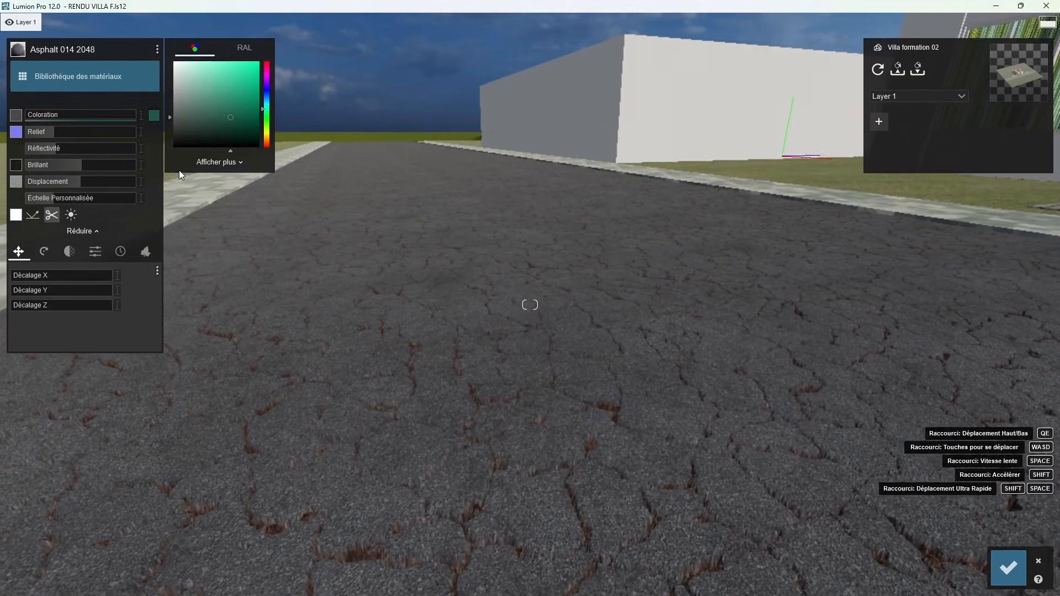
drag(212, 120, 174, 118)
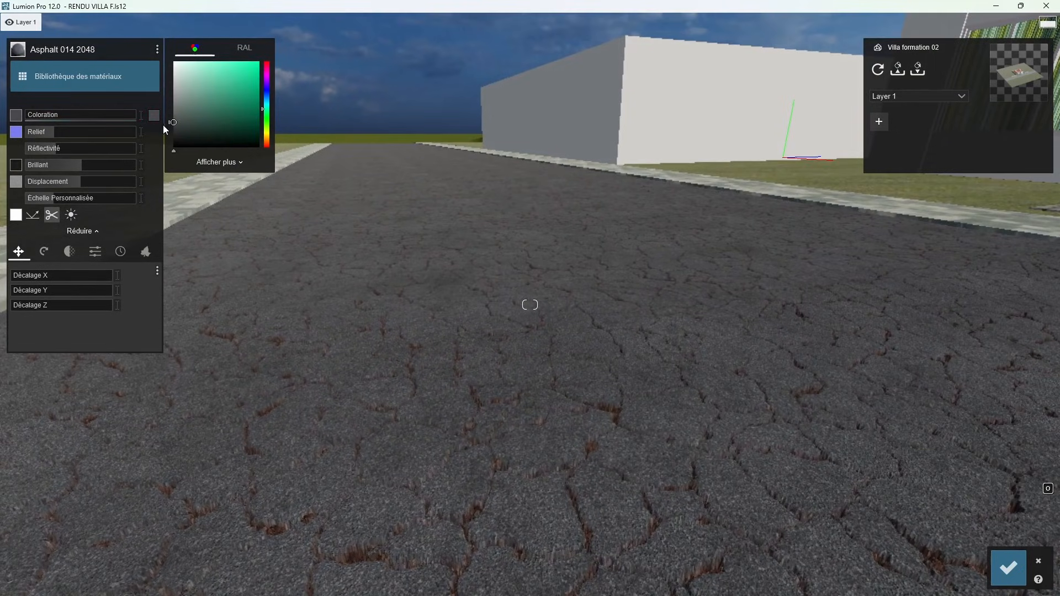
click(173, 125)
click(154, 115)
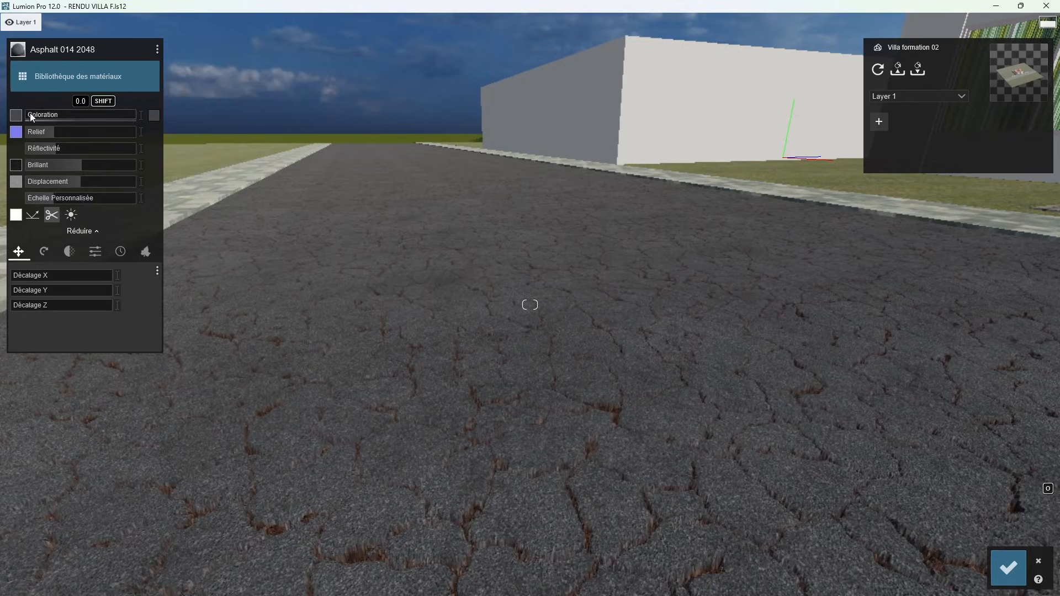
drag(30, 114, 144, 116)
drag(239, 118, 35, 118)
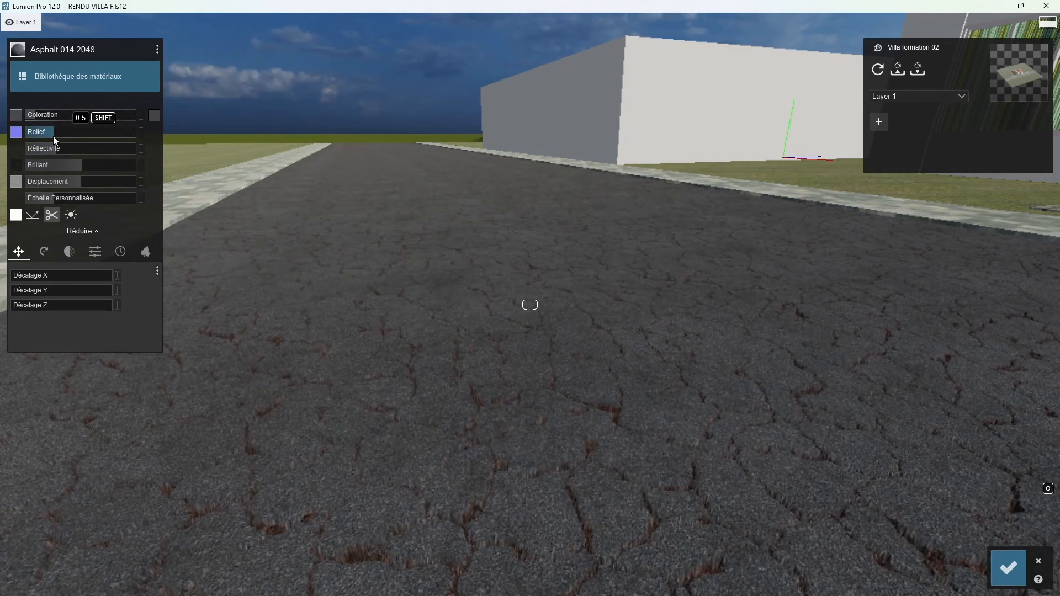
Step: Increase the asphalt material's relief to about the middle of its range
right_drag(519, 265, 531, 305)
key(w)
right_drag(532, 412, 543, 366)
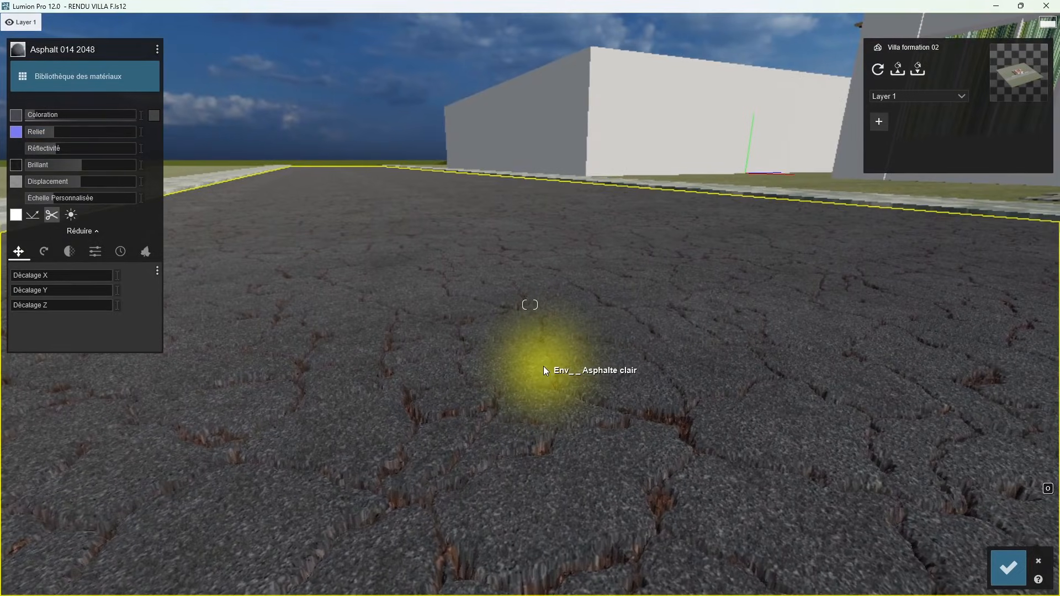
right_drag(438, 372, 524, 340)
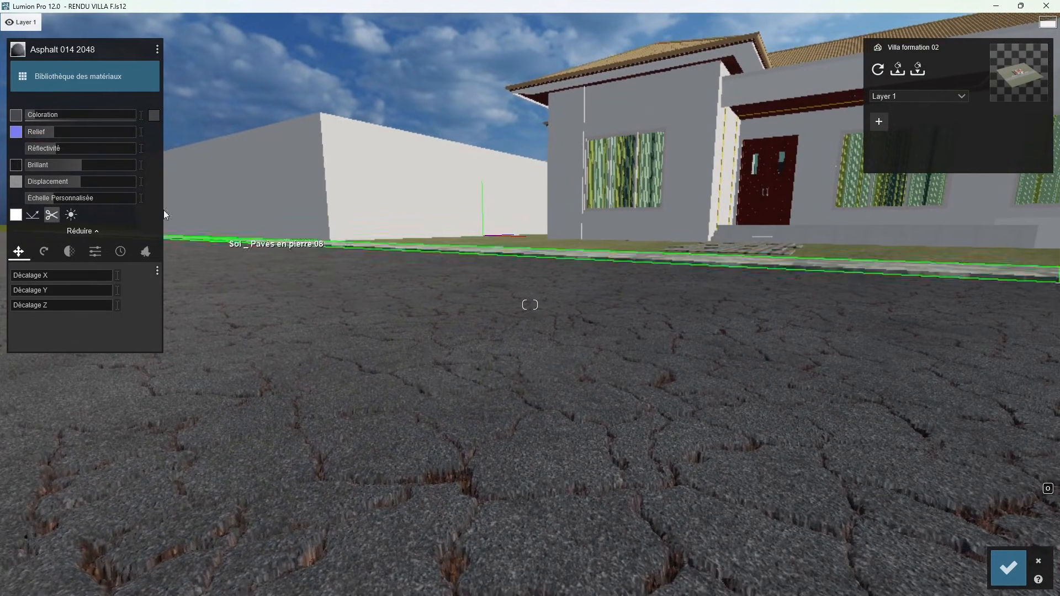
mouse_move(58, 132)
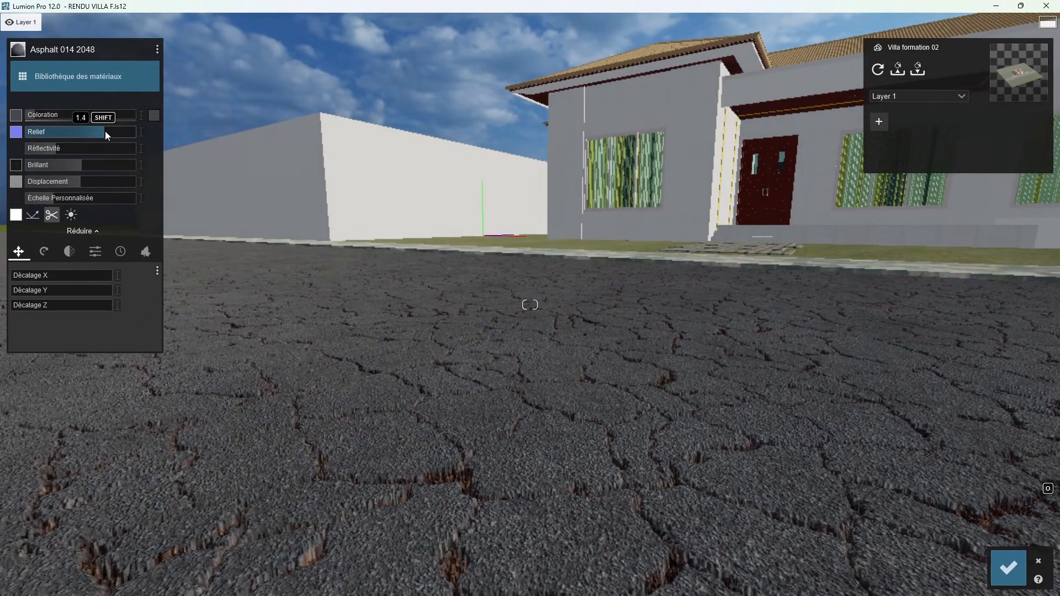
mouse_move(80, 132)
mouse_down()
mouse_move(41, 137)
mouse_move(82, 141)
mouse_up()
drag(114, 137, 81, 138)
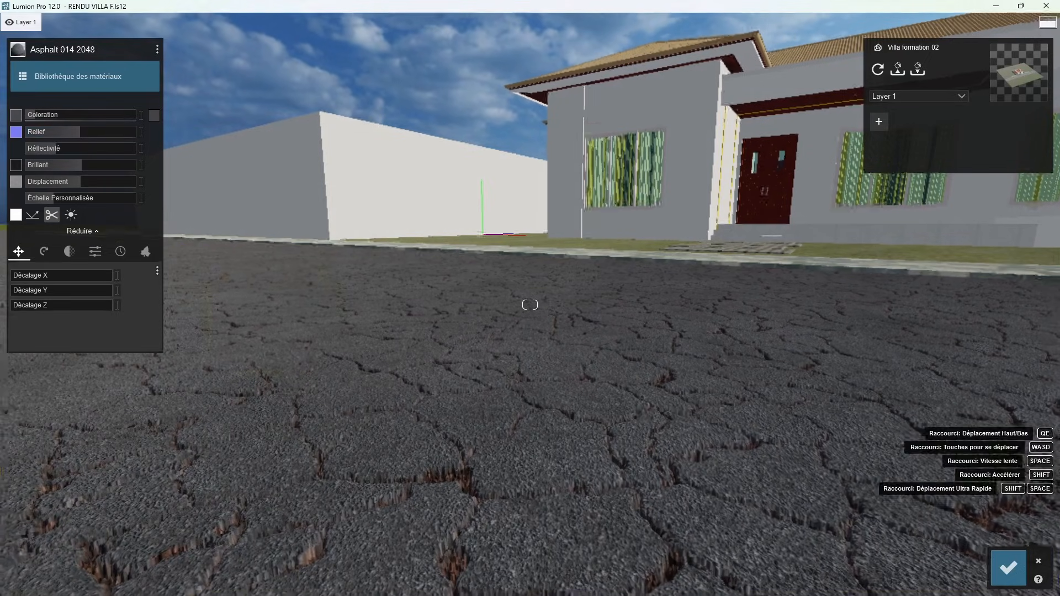
Step: Adjust the asphalt material's reflectivity to about 0.6
right_drag(221, 255, 237, 279)
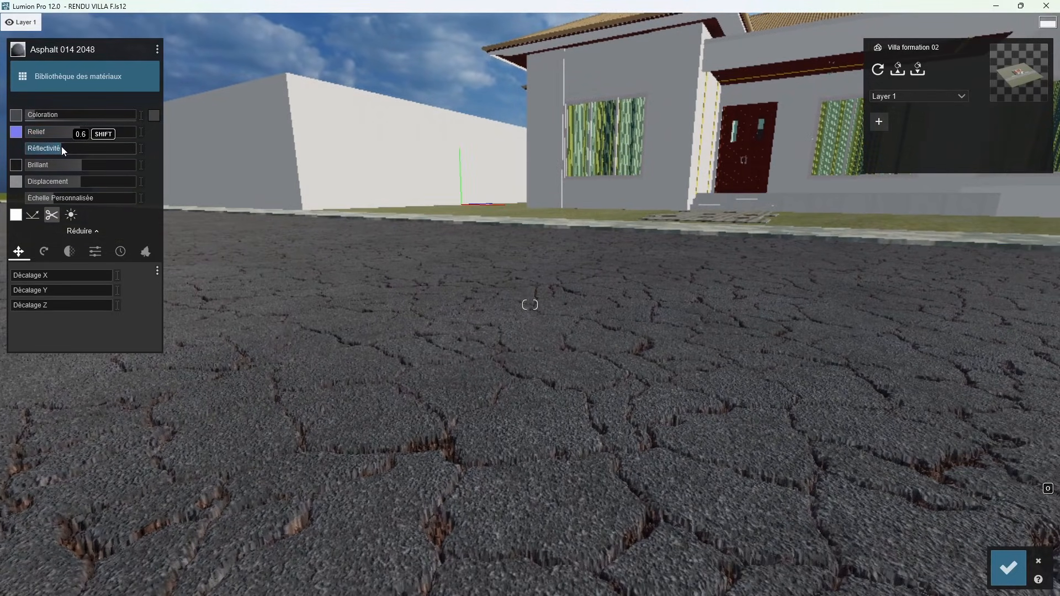
drag(61, 147, 72, 147)
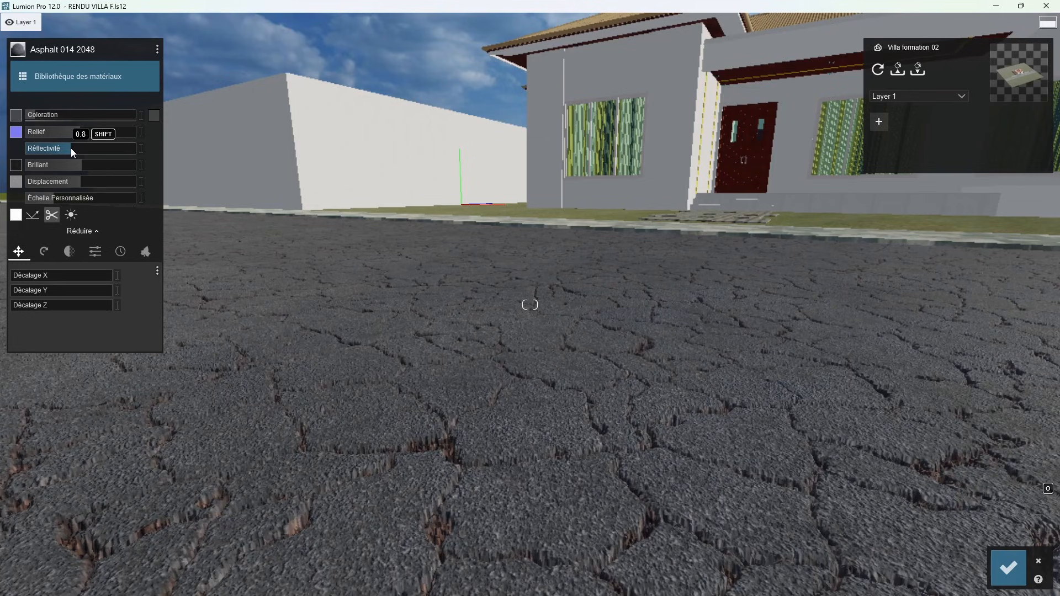
drag(67, 149, 60, 150)
right_drag(254, 237, 200, 253)
right_drag(309, 220, 430, 226)
right_drag(309, 221, 277, 218)
key(s)
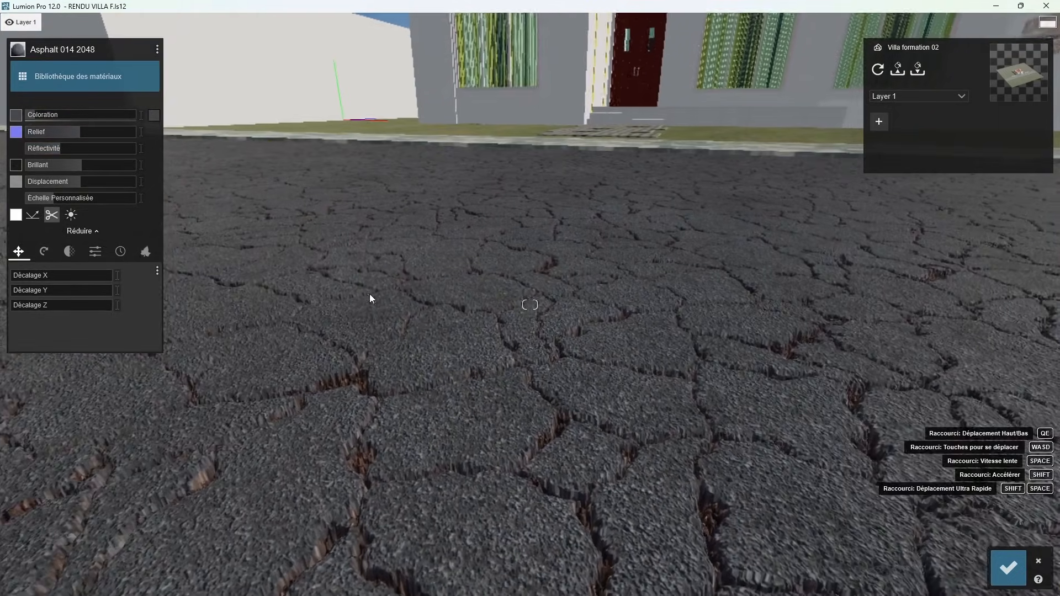
Step: Lower the asphalt material's gloss to 0.6 and its displacement to 0.1
right_drag(482, 323, 409, 309)
key(w)
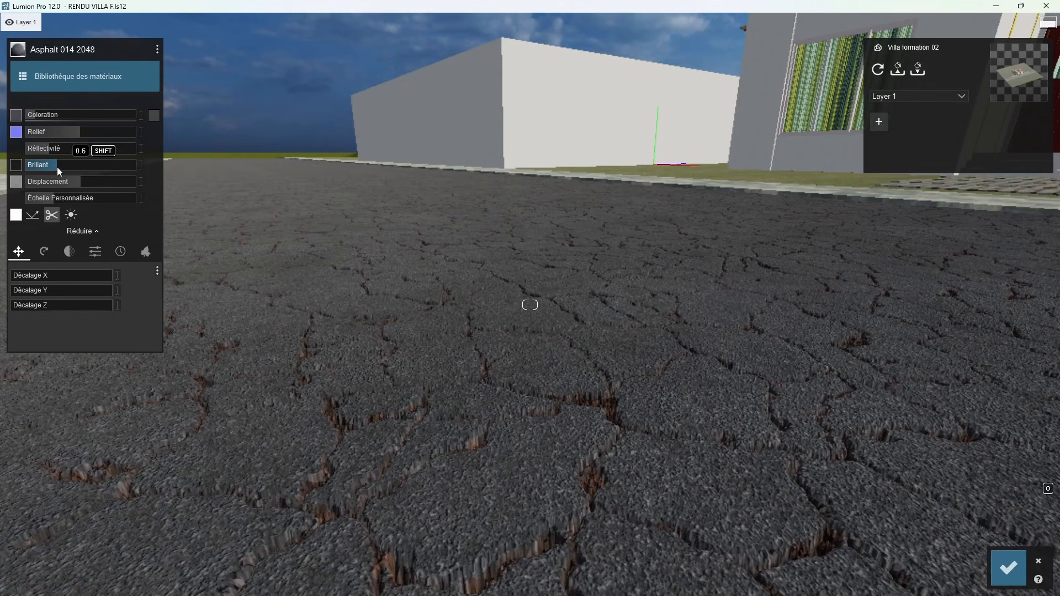
drag(84, 188, 71, 207)
right_drag(541, 279, 552, 320)
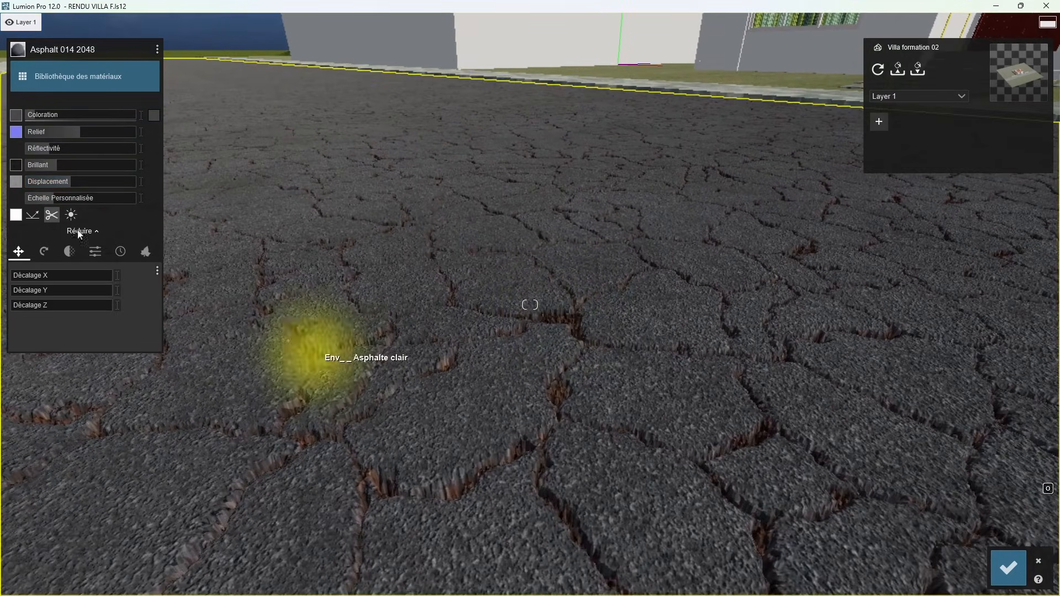
drag(71, 182, 34, 186)
right_drag(313, 245, 256, 213)
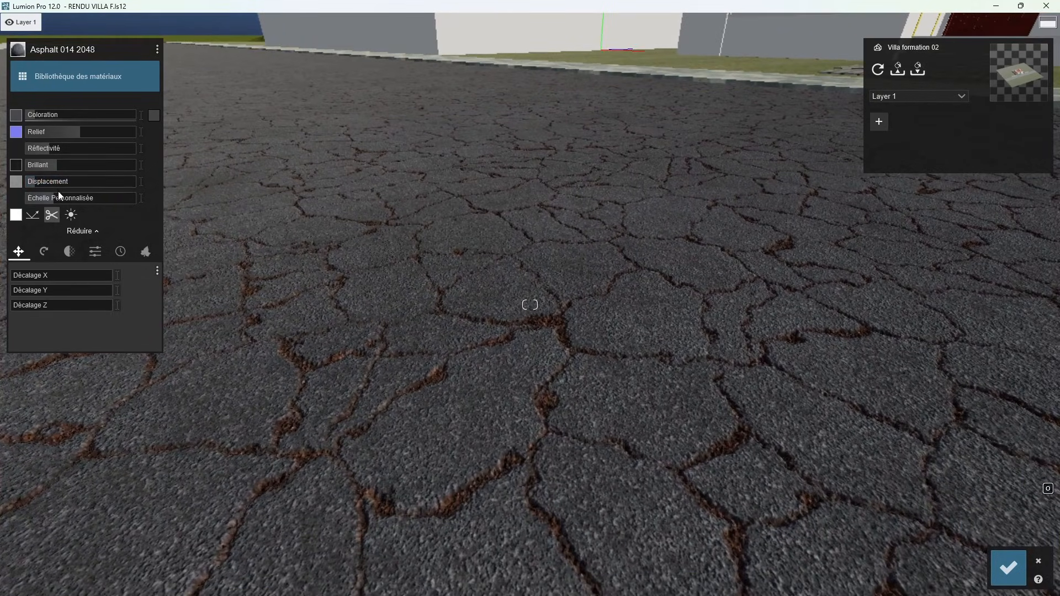
Step: Reduce the custom scale of the asphalt texture slightly
right_drag(315, 241, 183, 189)
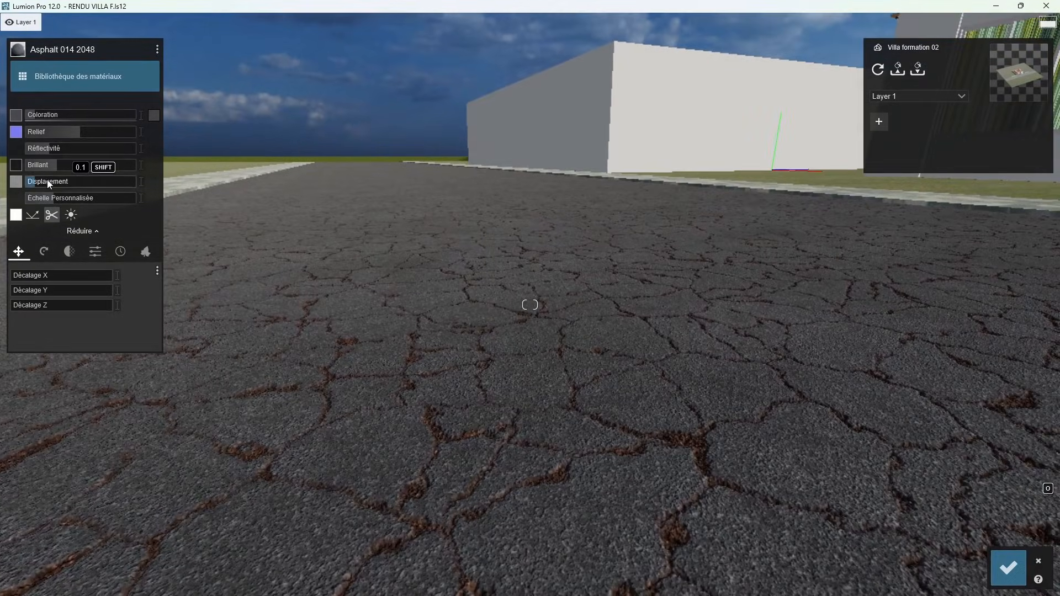
drag(54, 199, 51, 198)
right_drag(221, 251, 322, 278)
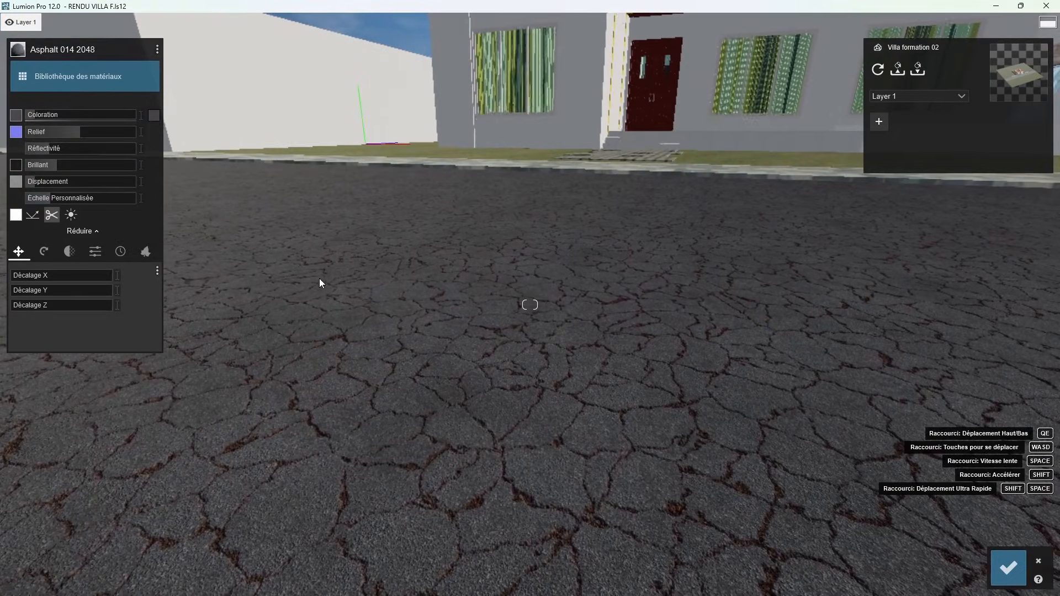
Step: Examine the orientation and transparency settings of the asphalt material
click(34, 254)
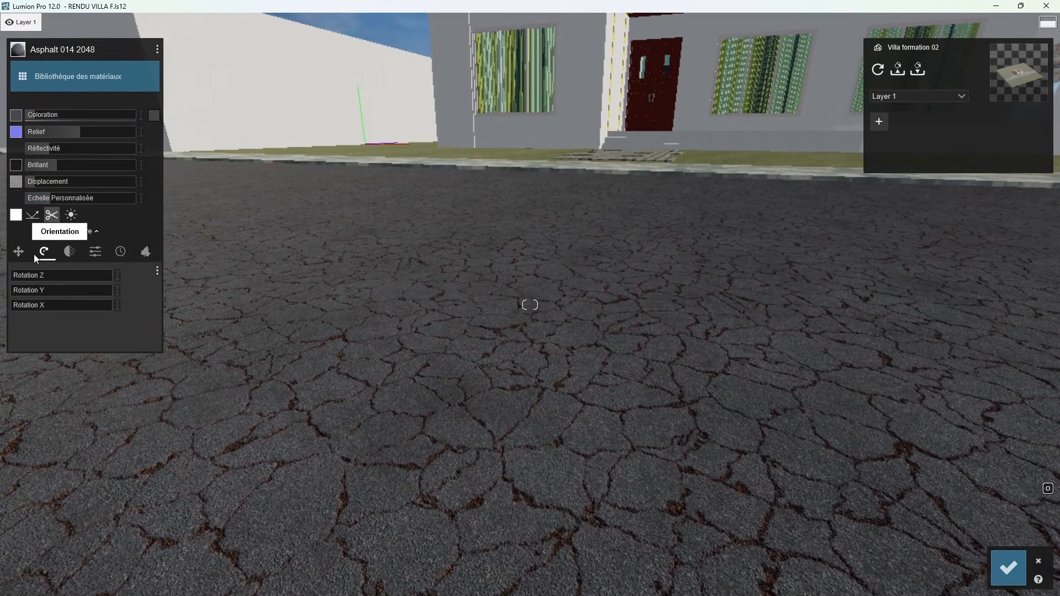
mouse_move(25, 275)
mouse_down()
mouse_move(64, 274)
mouse_move(6, 281)
mouse_up()
click(70, 251)
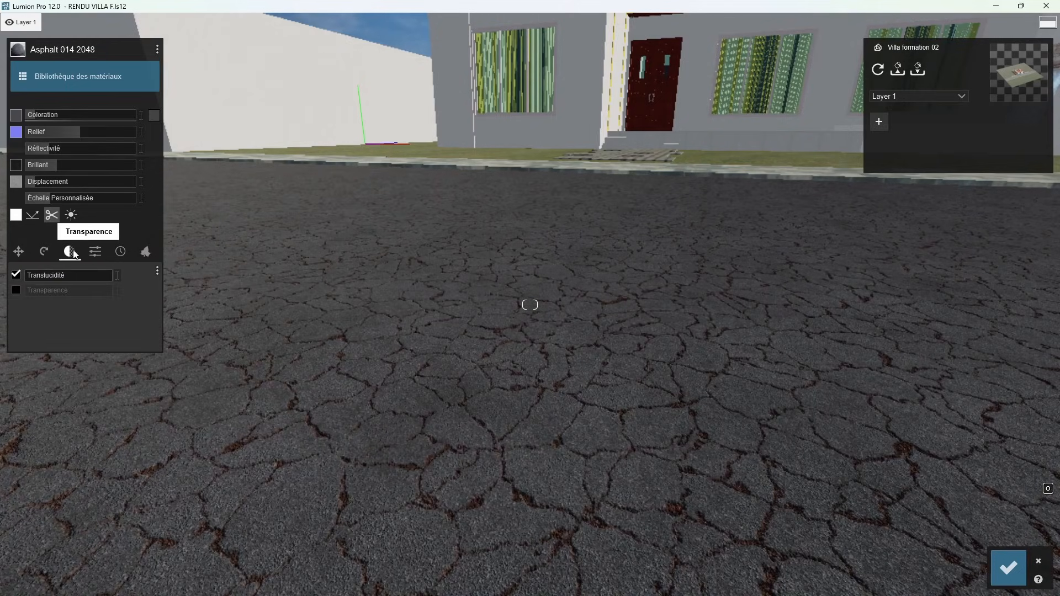
Step: Try raising the asphalt material's emissive value and return it to 0.0
click(95, 251)
right_drag(408, 386, 552, 364)
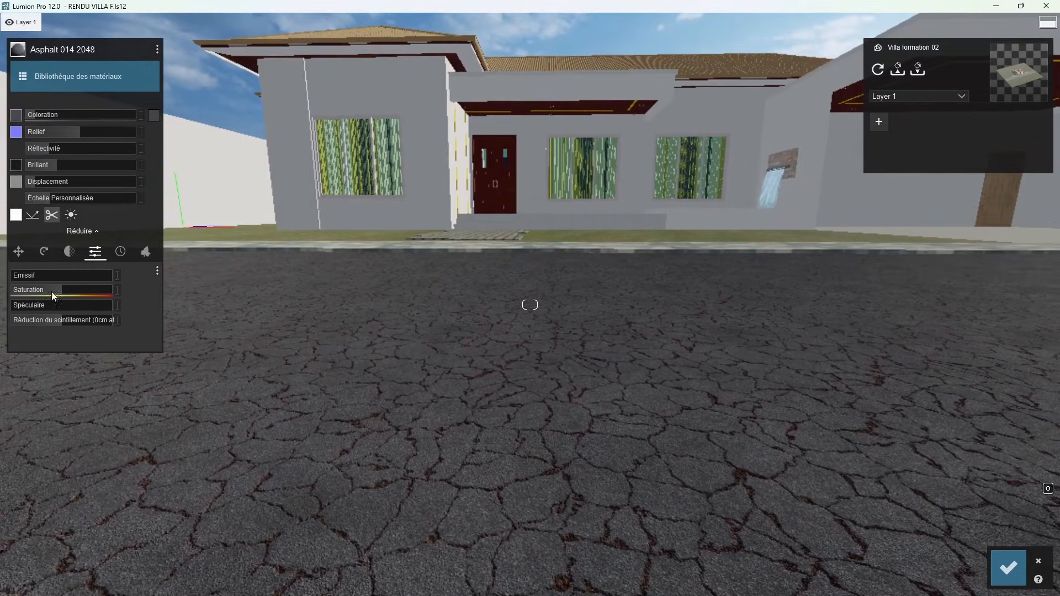
drag(35, 276, 267, 299)
drag(117, 274, 14, 276)
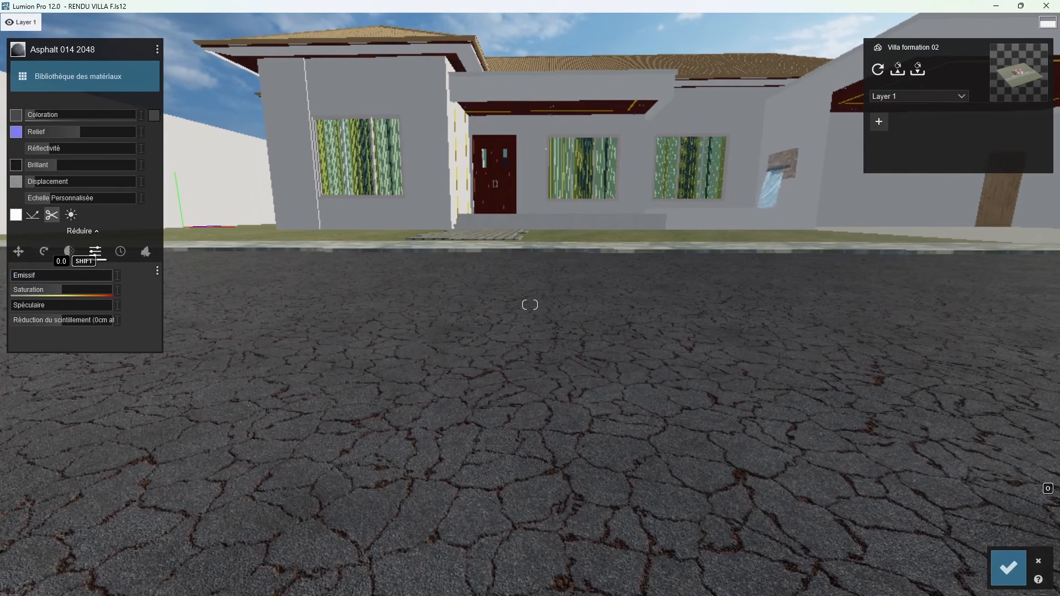
Step: Set the edge weathering (Arêtes) of the asphalt material to 0.1
click(119, 251)
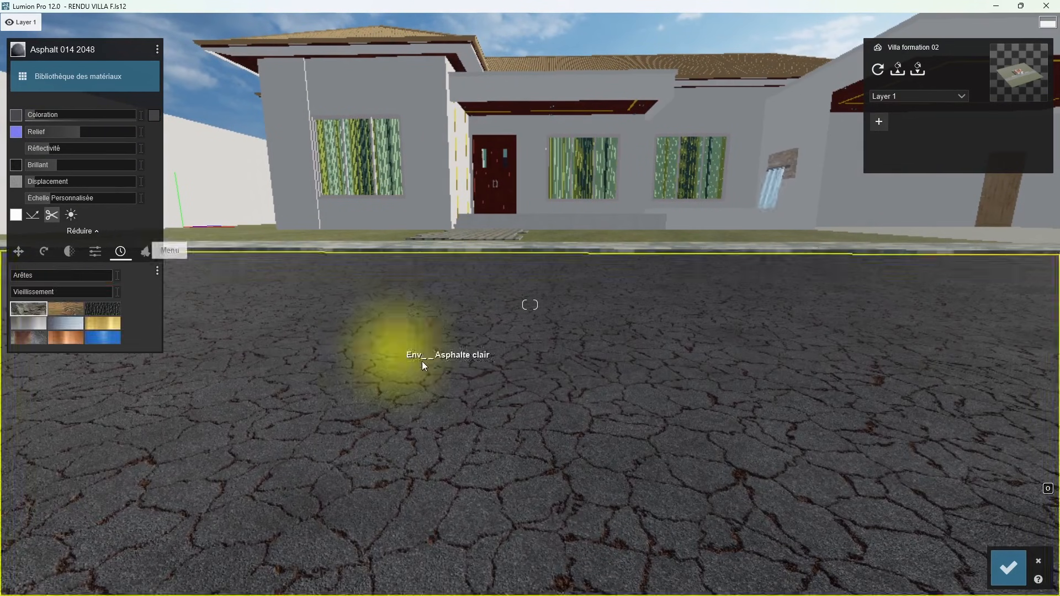
right_drag(423, 363, 394, 436)
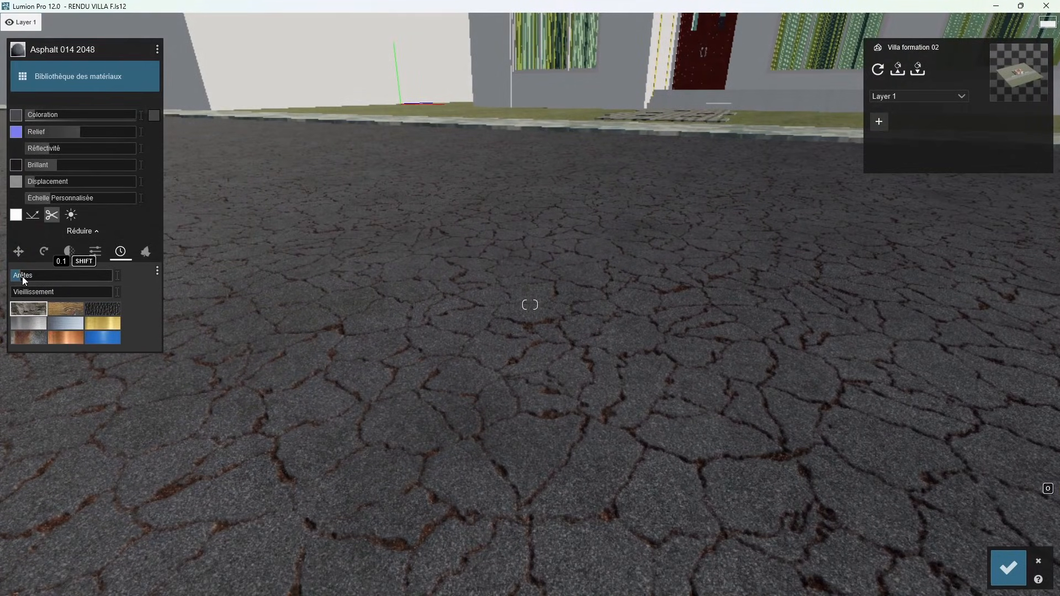
drag(22, 276, 19, 276)
mouse_move(417, 304)
right_down()
mouse_move(412, 348)
mouse_move(429, 304)
right_up()
key(w)
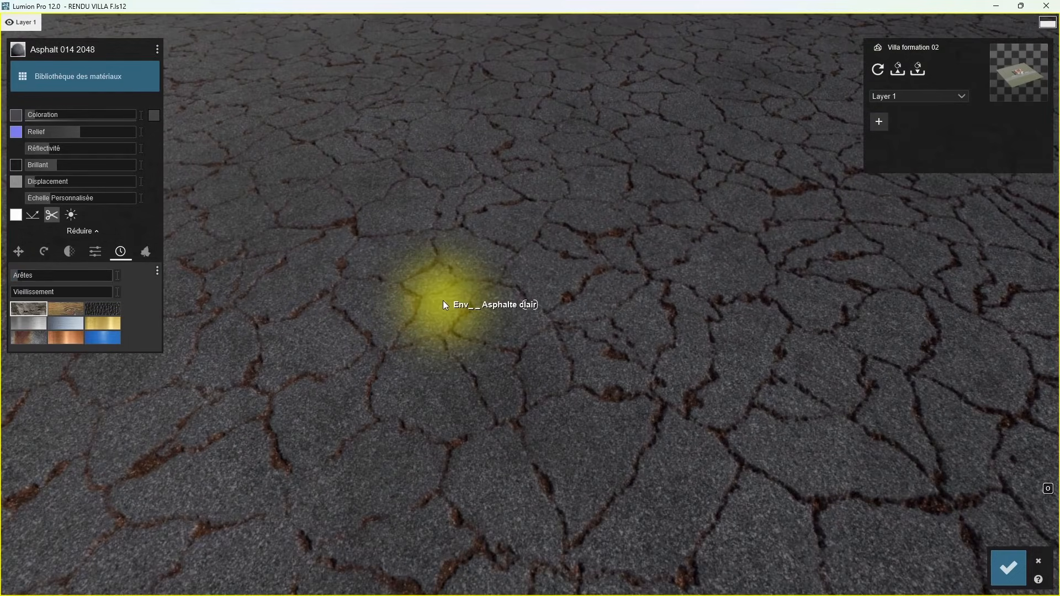
right_drag(370, 320, 360, 334)
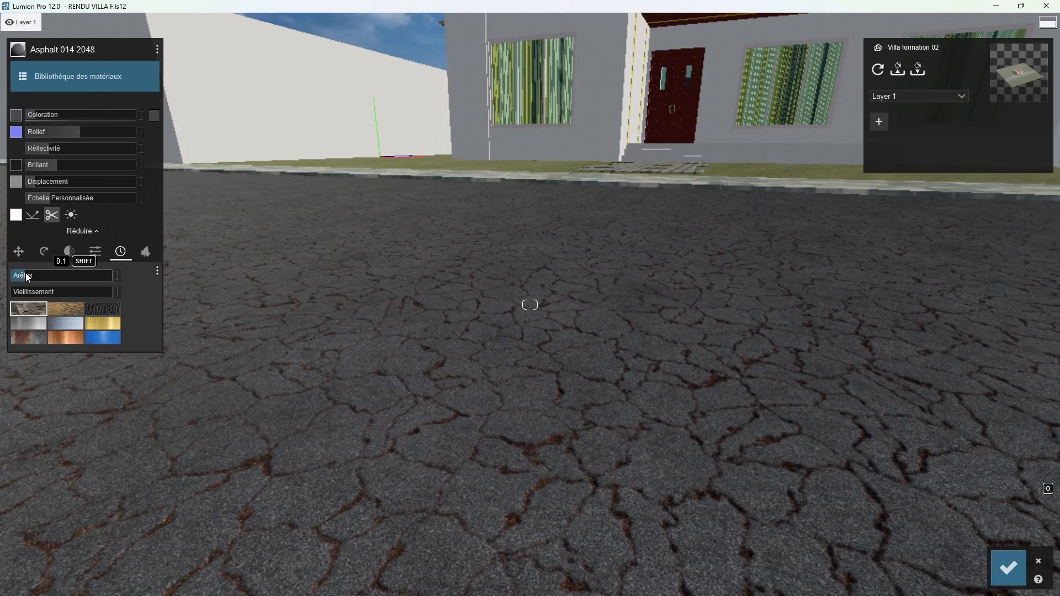
right_drag(287, 324, 207, 349)
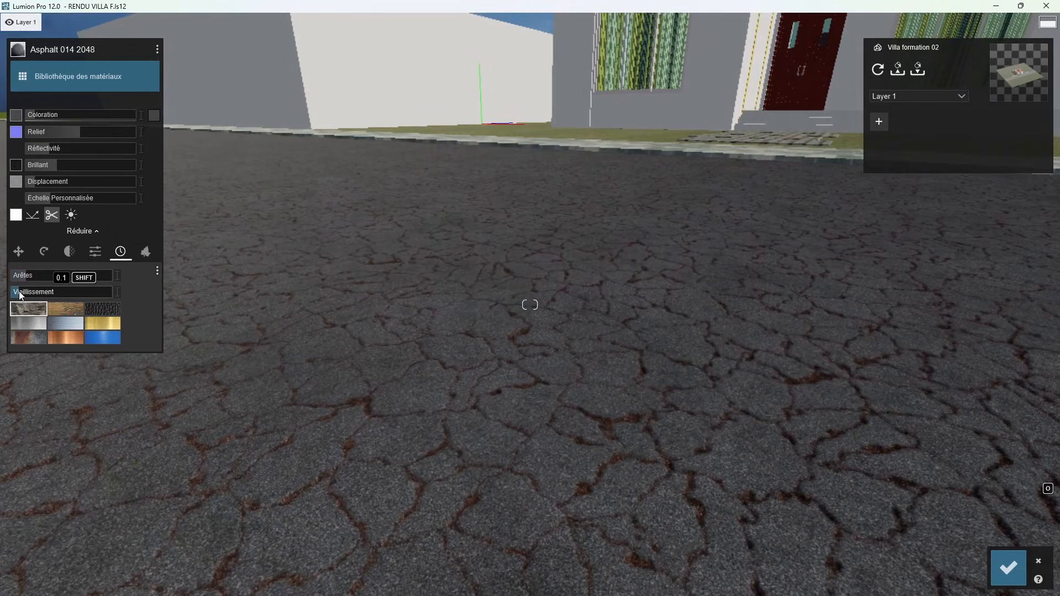
Step: Test the asphalt's ageing (Vieillissement) at 1.0 and reduce it to a very low level
drag(20, 293, 133, 298)
key(s)
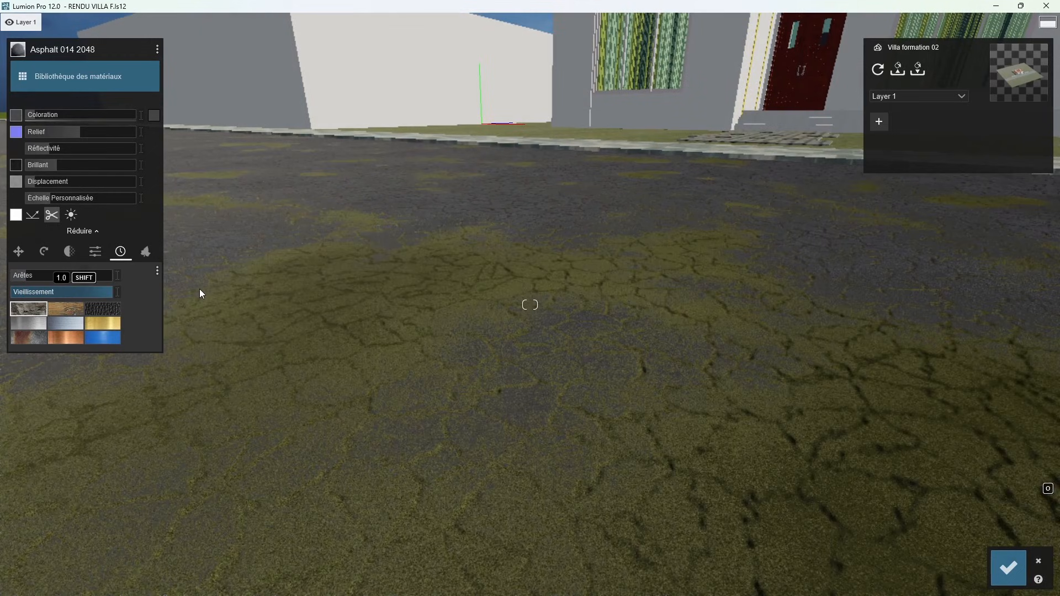
mouse_move(199, 290)
right_down()
mouse_move(409, 273)
mouse_move(386, 337)
mouse_move(348, 364)
mouse_move(276, 342)
mouse_move(204, 276)
right_up()
right_drag(530, 359, 406, 332)
drag(64, 293, 13, 294)
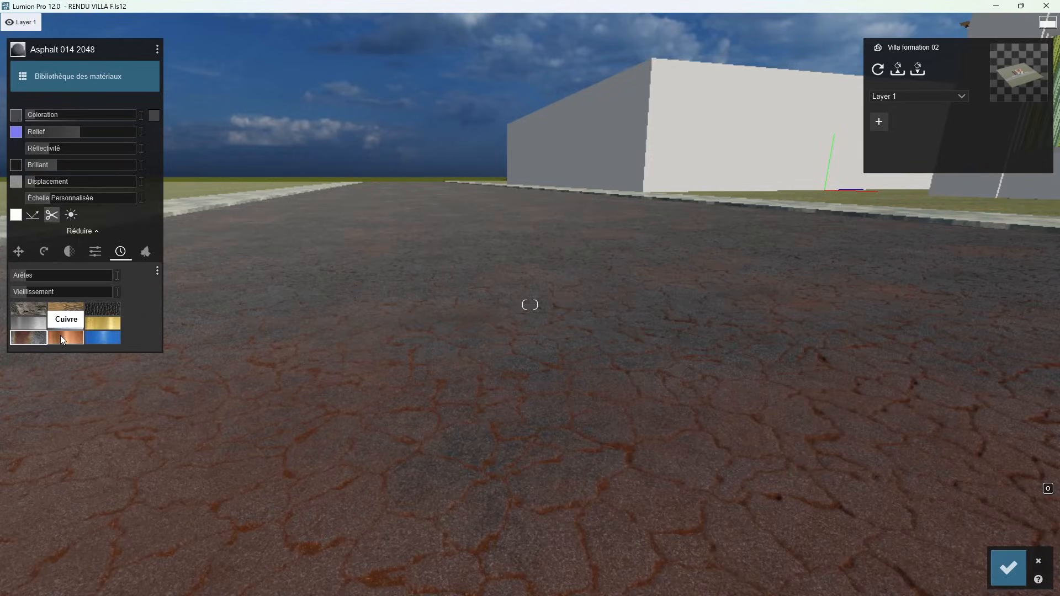
Step: Try the copper (Cuivre) weathering style on the asphalt and switch back to the first style
click(60, 337)
right_drag(353, 331, 286, 301)
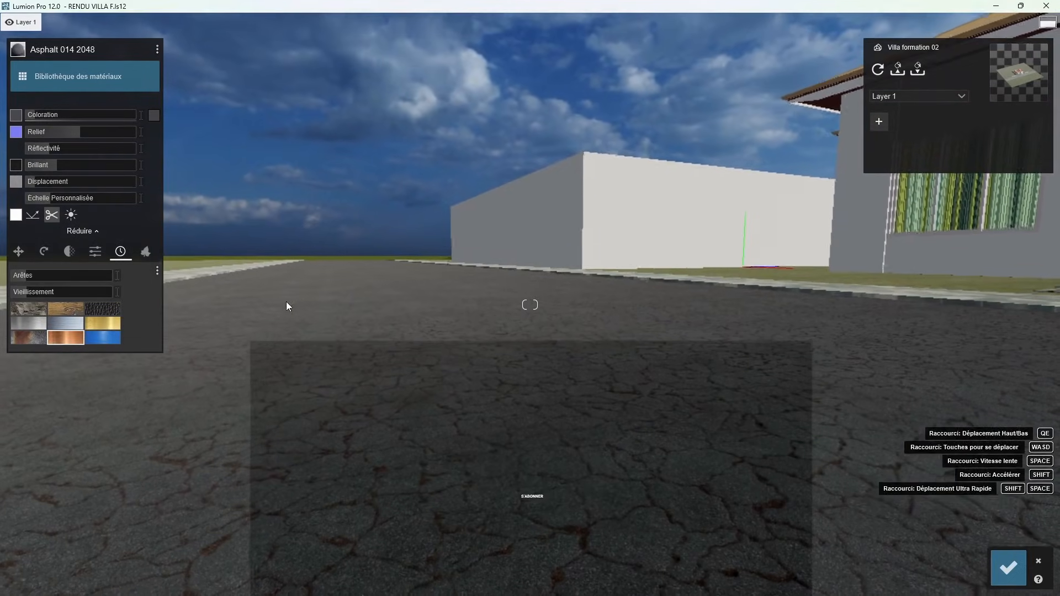
click(30, 311)
right_drag(398, 418, 396, 413)
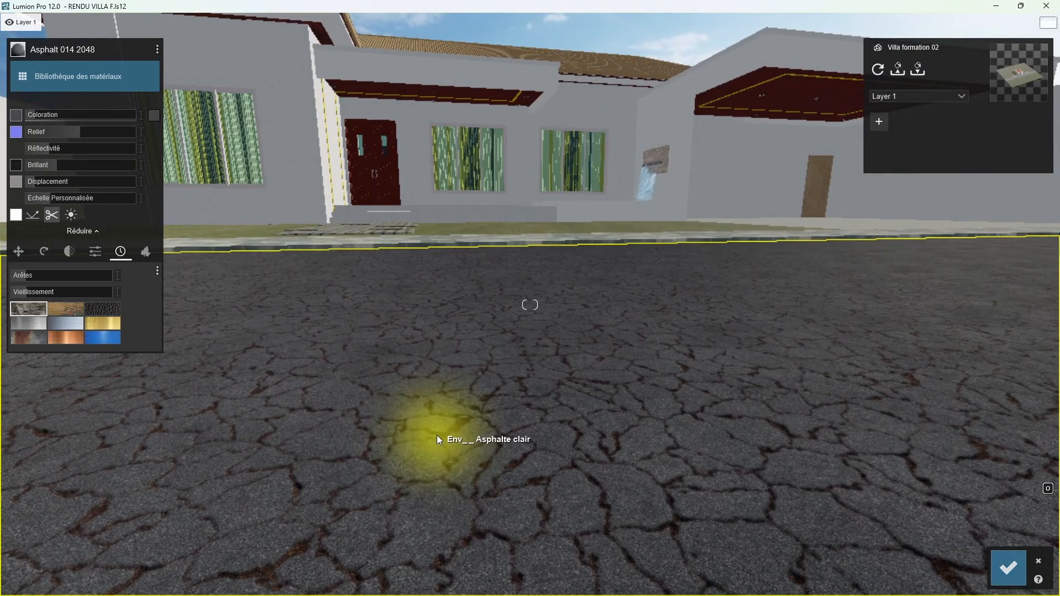
Step: Confirm the asphalt material changes and view the road and house from higher up
click(1007, 567)
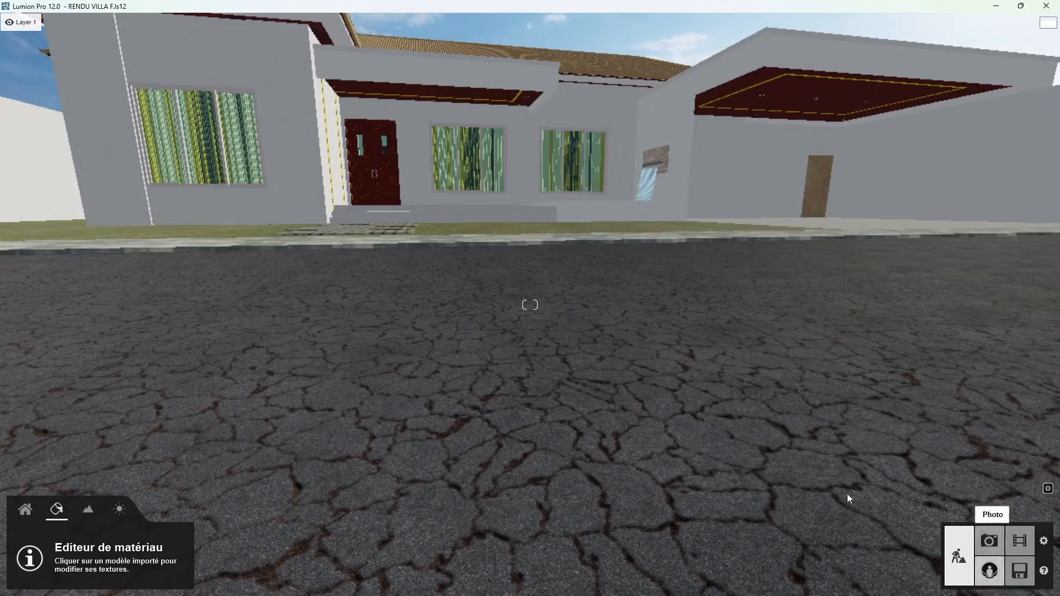
mouse_move(535, 378)
right_down()
mouse_move(430, 265)
mouse_move(370, 265)
mouse_move(494, 304)
mouse_move(538, 381)
mouse_move(529, 369)
right_up()
key(q)
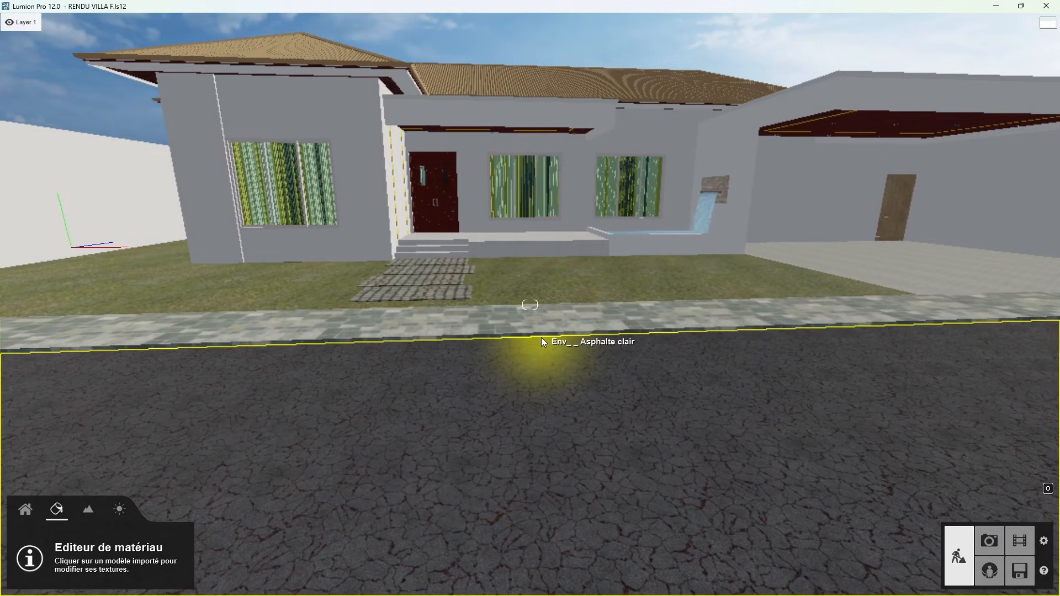
Step: Reopen the road's asphalt material and show the custom materials in the material library
click(500, 403)
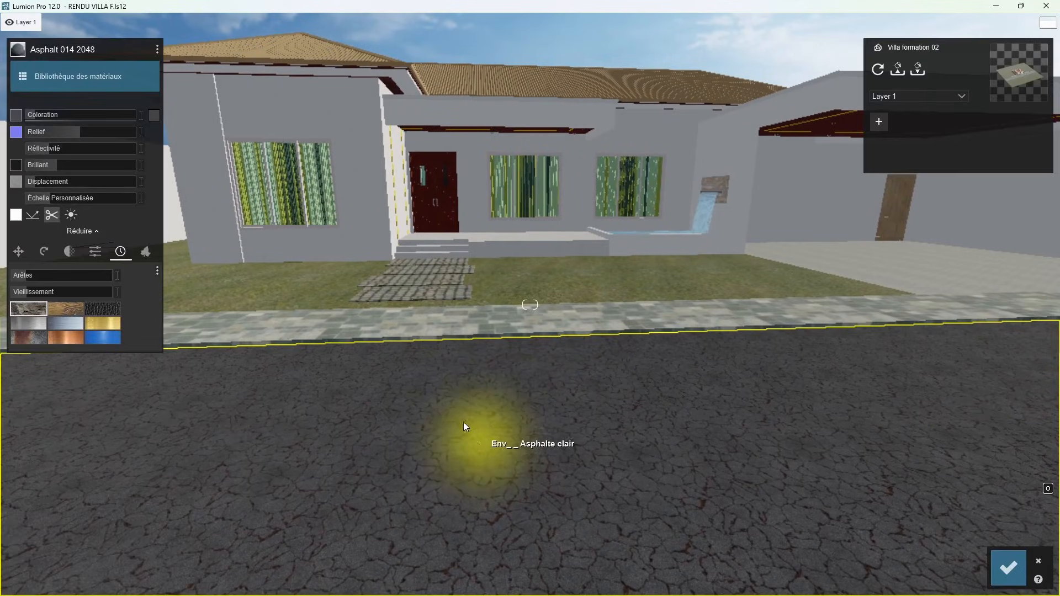
click(136, 78)
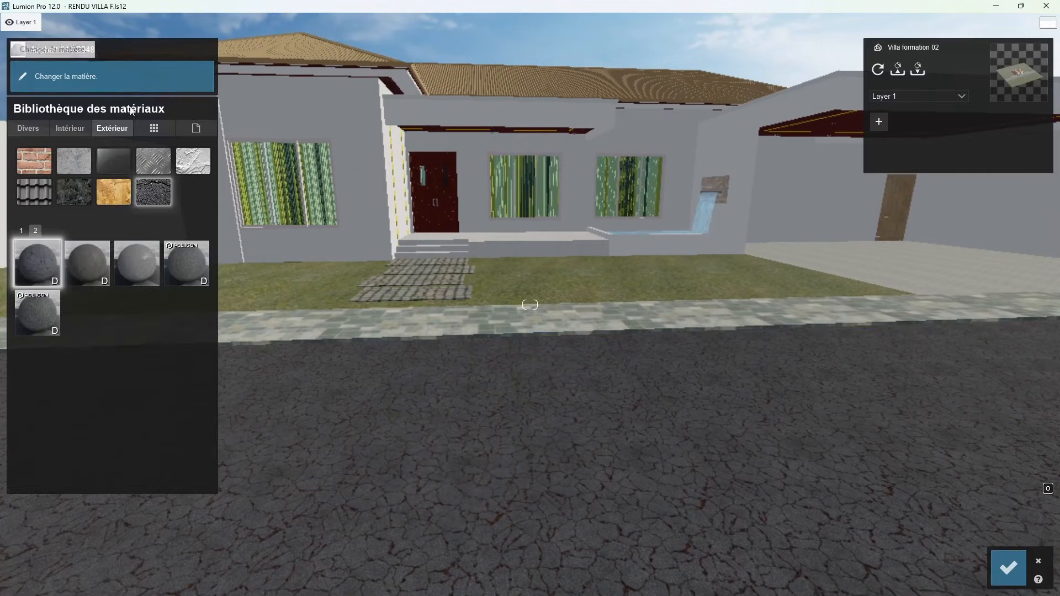
click(155, 128)
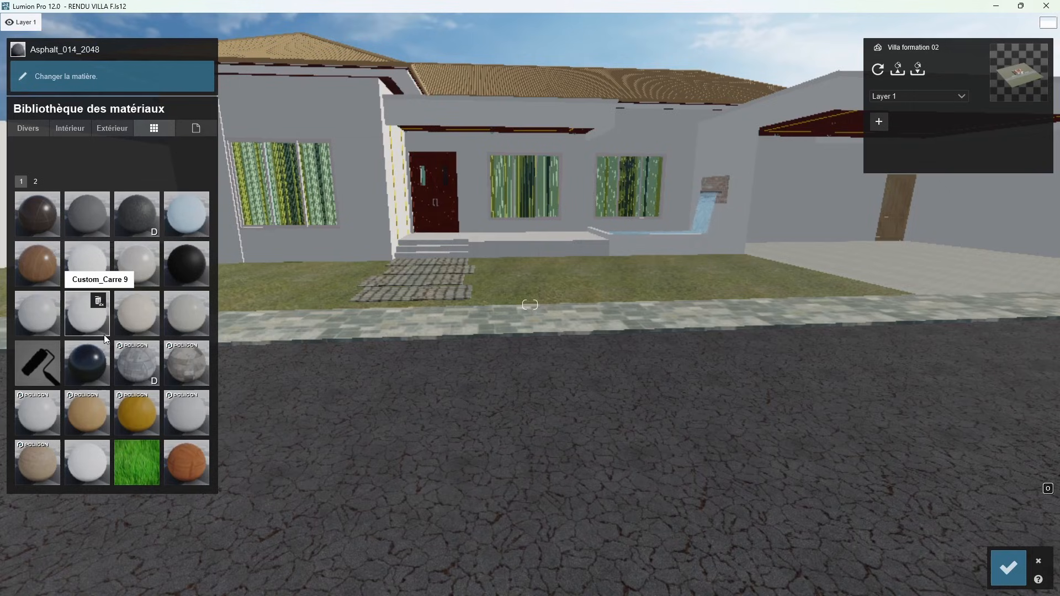
Step: Save the road's asphalt material to the custom material library as BITUME 02, check it there and confirm the material changes
click(586, 518)
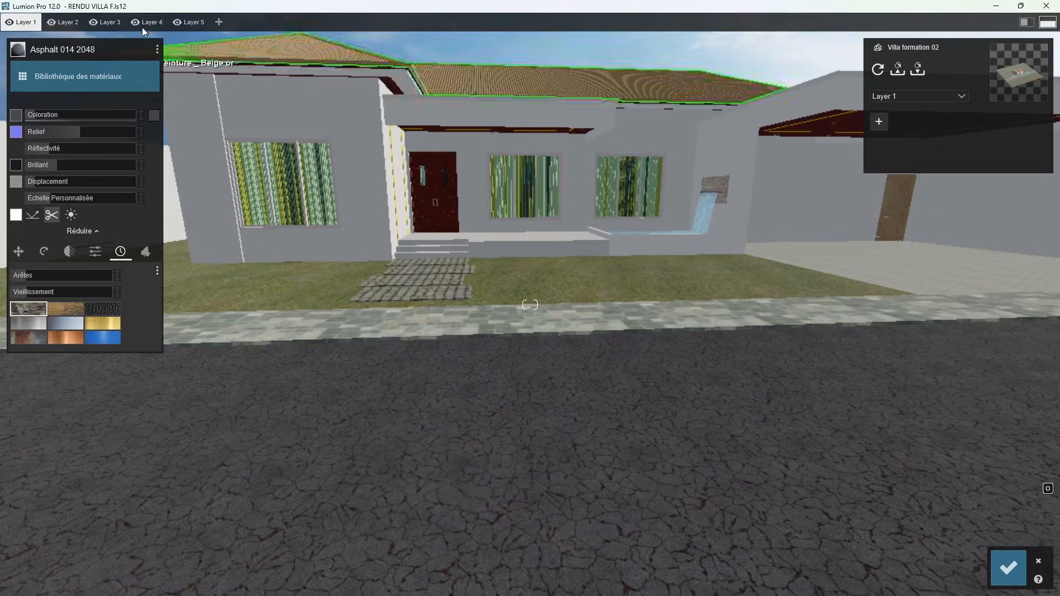
click(158, 50)
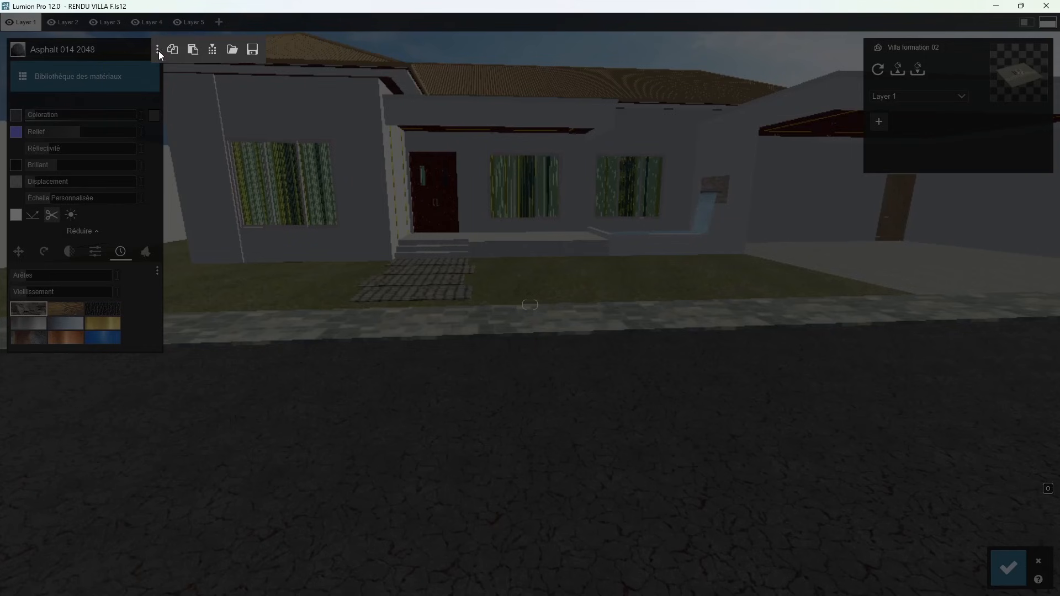
click(209, 51)
drag(140, 458, 21, 473)
text(BI)
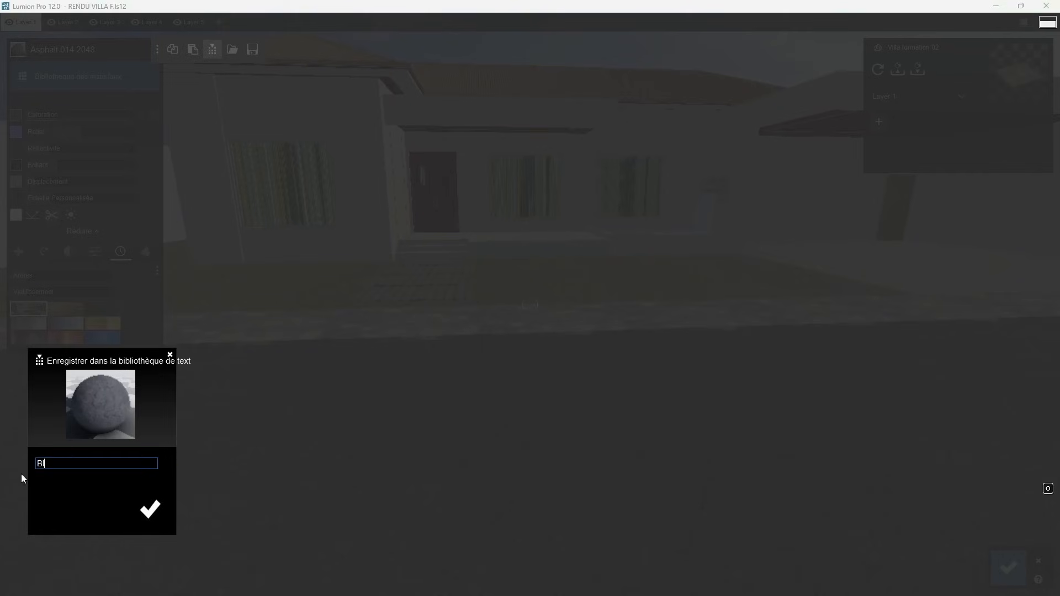
text(TUME 02)
click(145, 508)
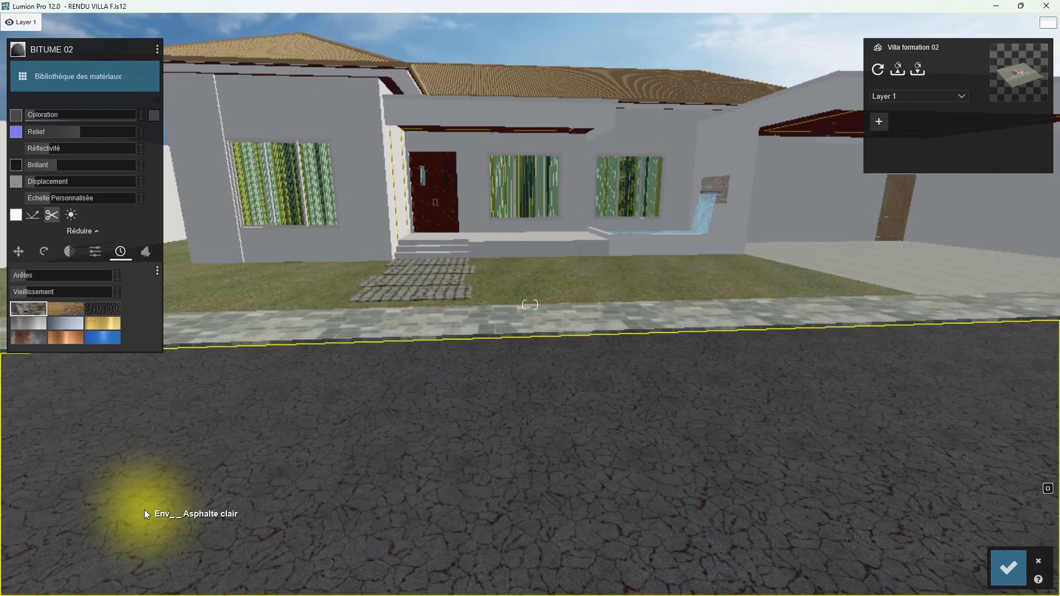
click(123, 75)
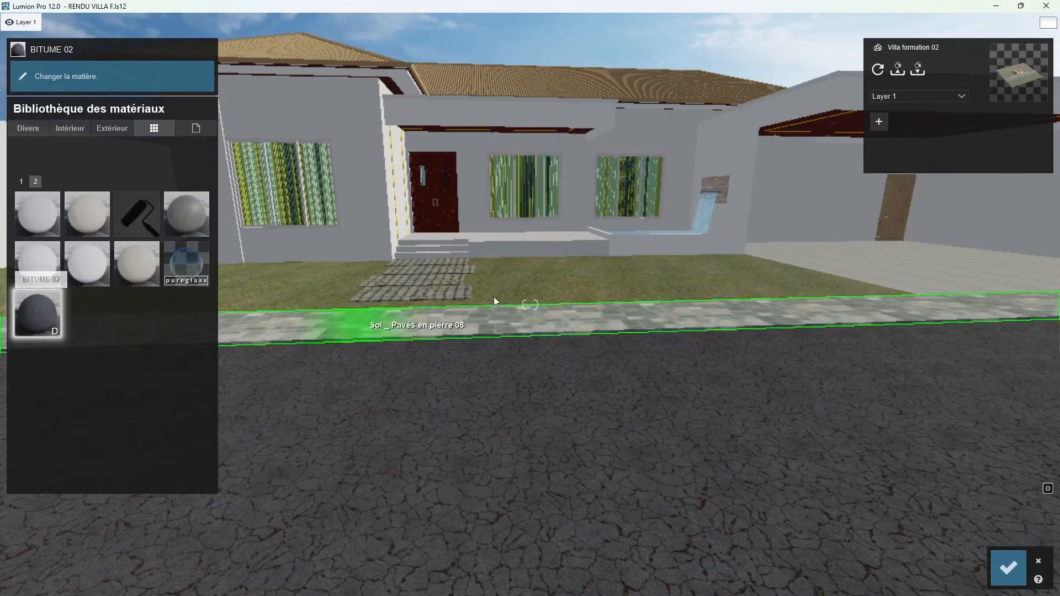
click(1009, 568)
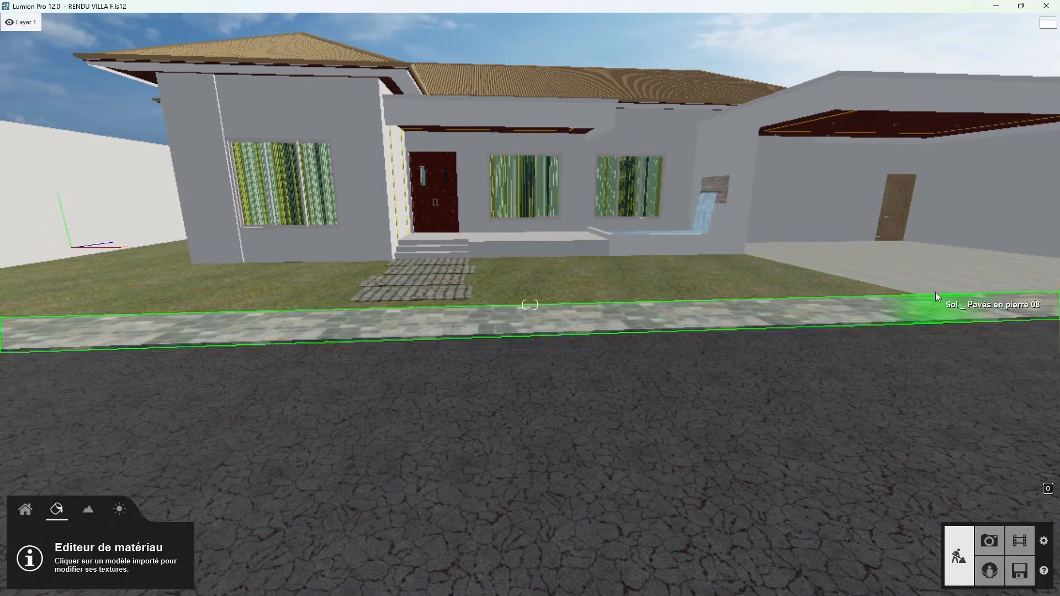
Step: Try the saved BITUME 02 material on the carport floor and discard the change
click(926, 265)
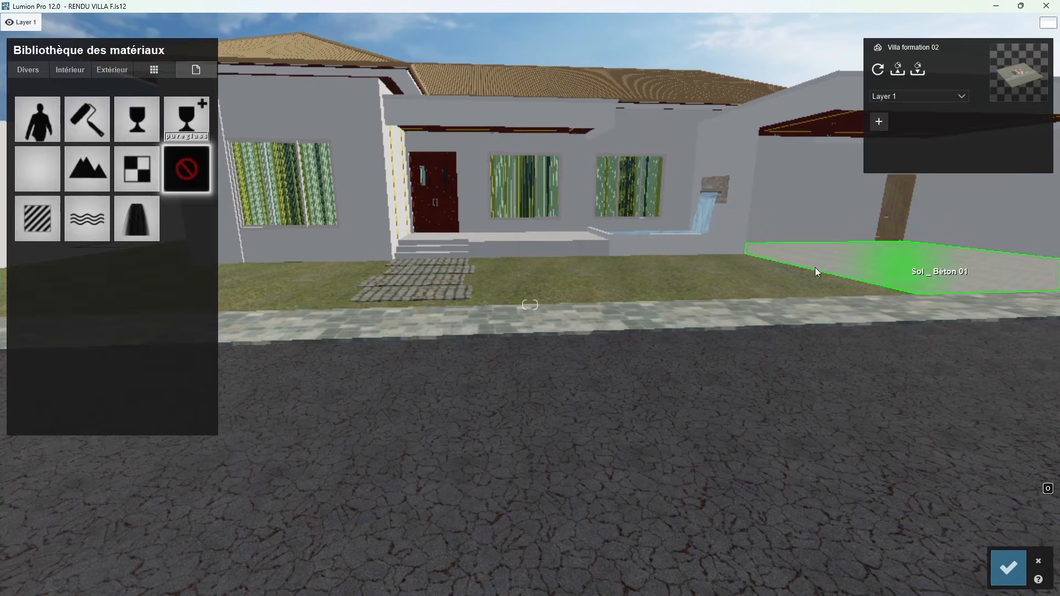
click(154, 70)
right_drag(408, 276, 529, 309)
key(w)
key(w)
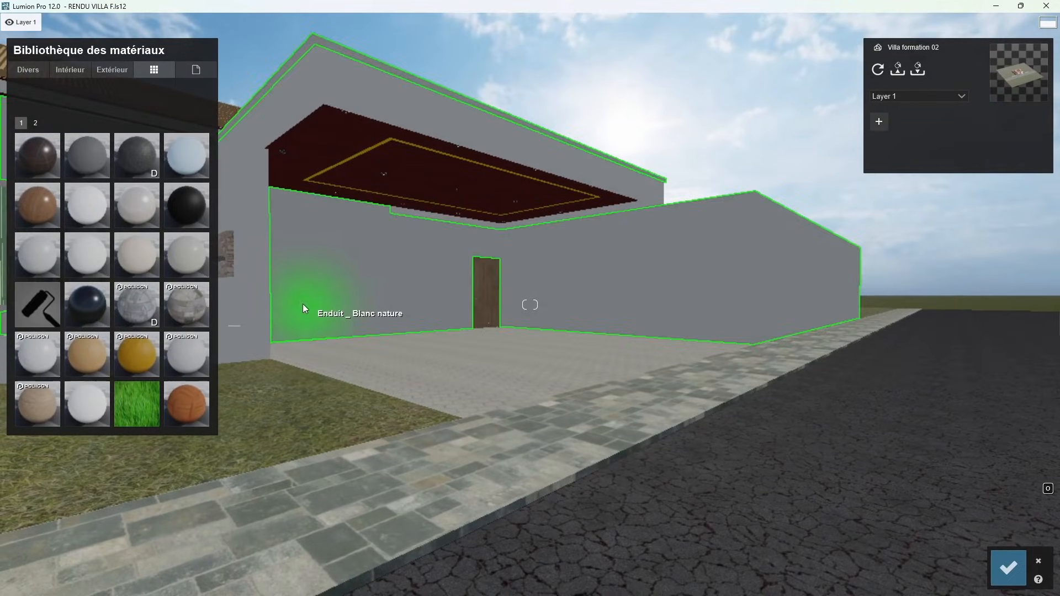
click(35, 123)
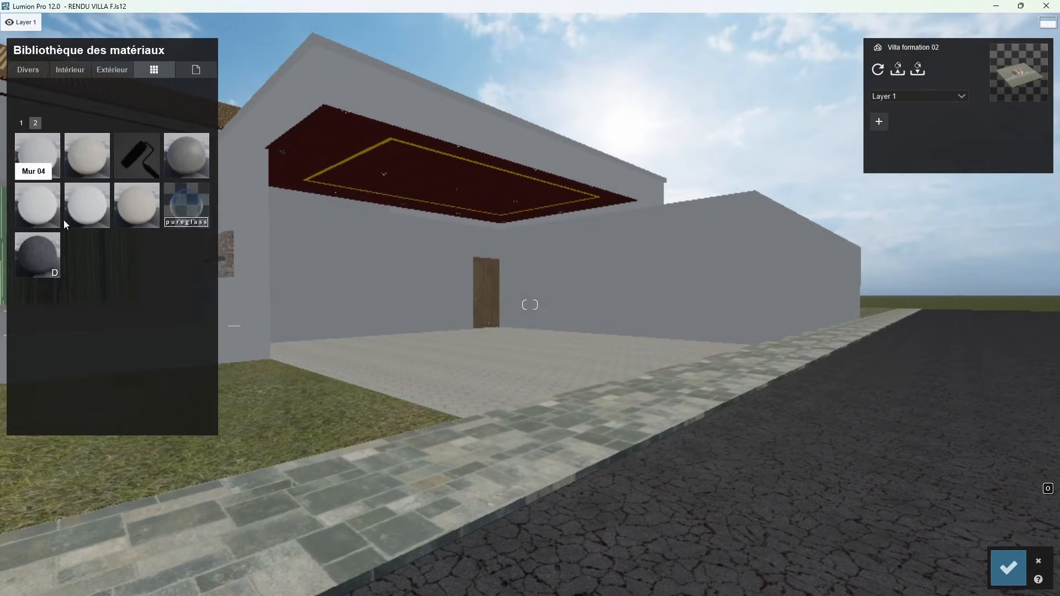
click(30, 262)
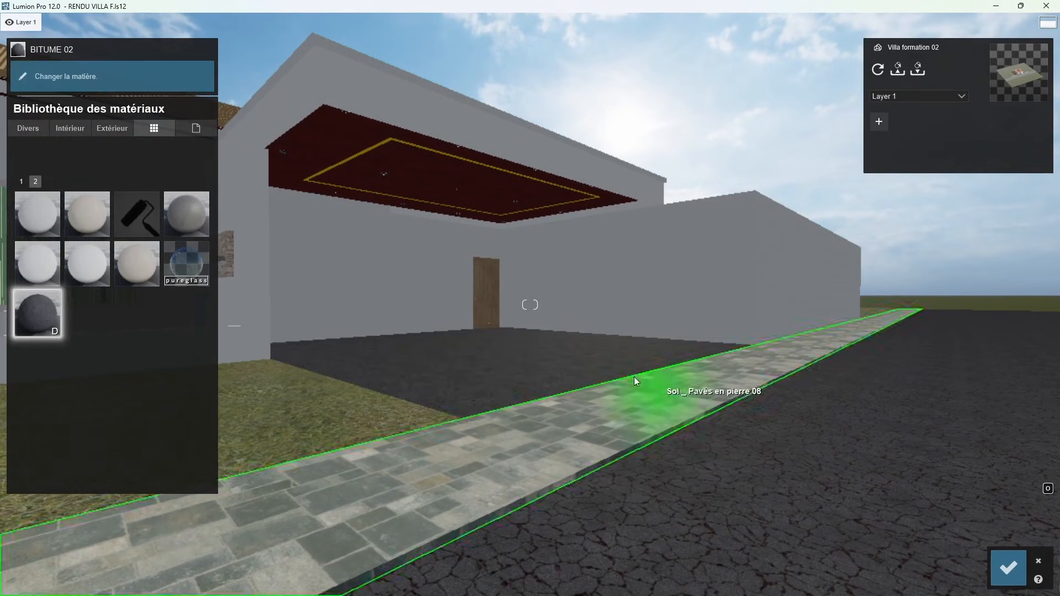
click(1038, 561)
Step: View the whole villa and its plot from above and look at the roof from close up
right_drag(395, 430, 241, 450)
key(s)
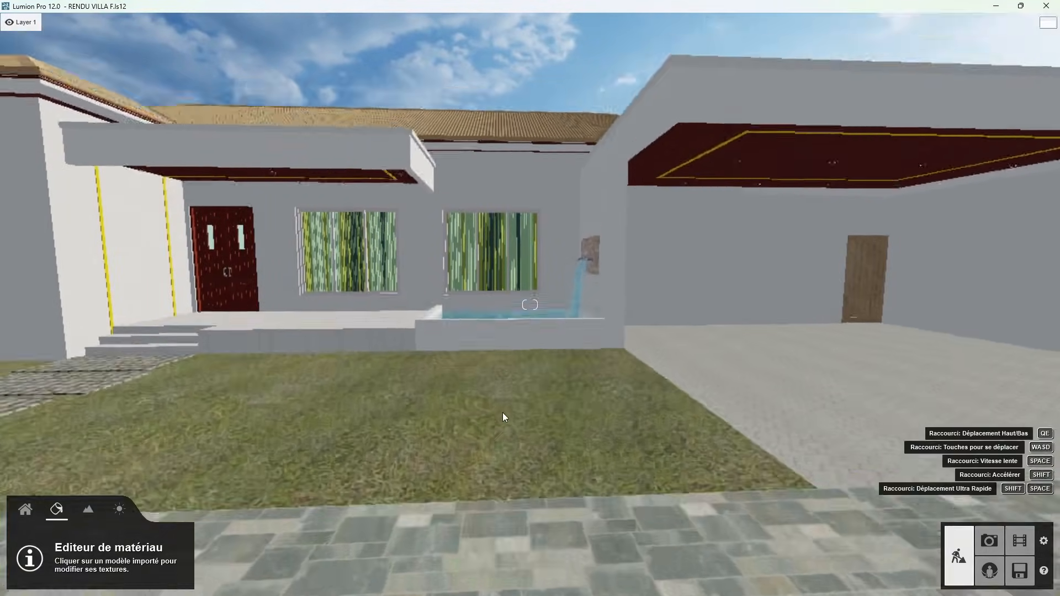
key(q)
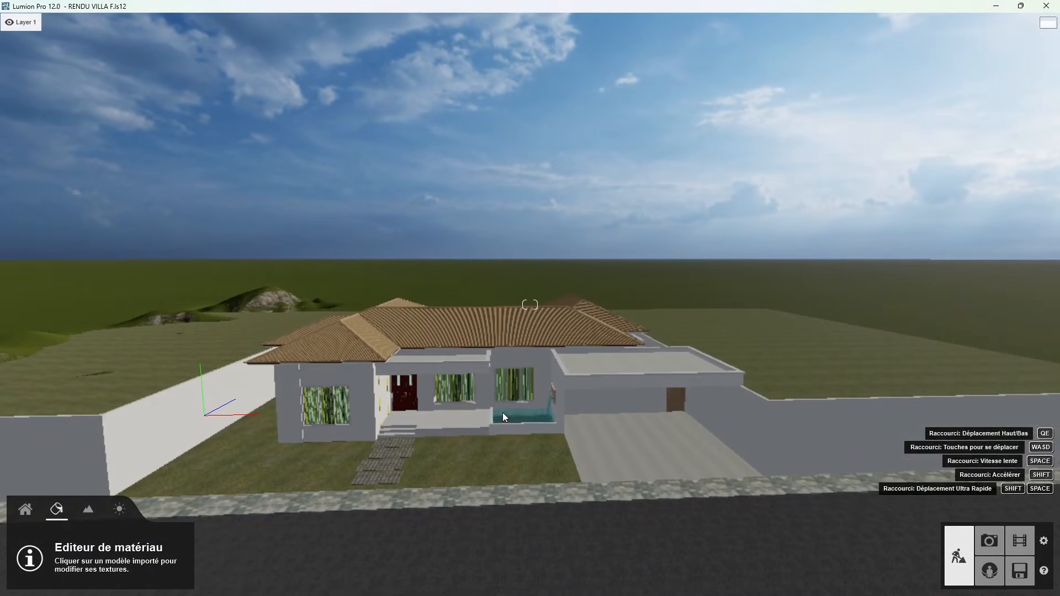
key(w)
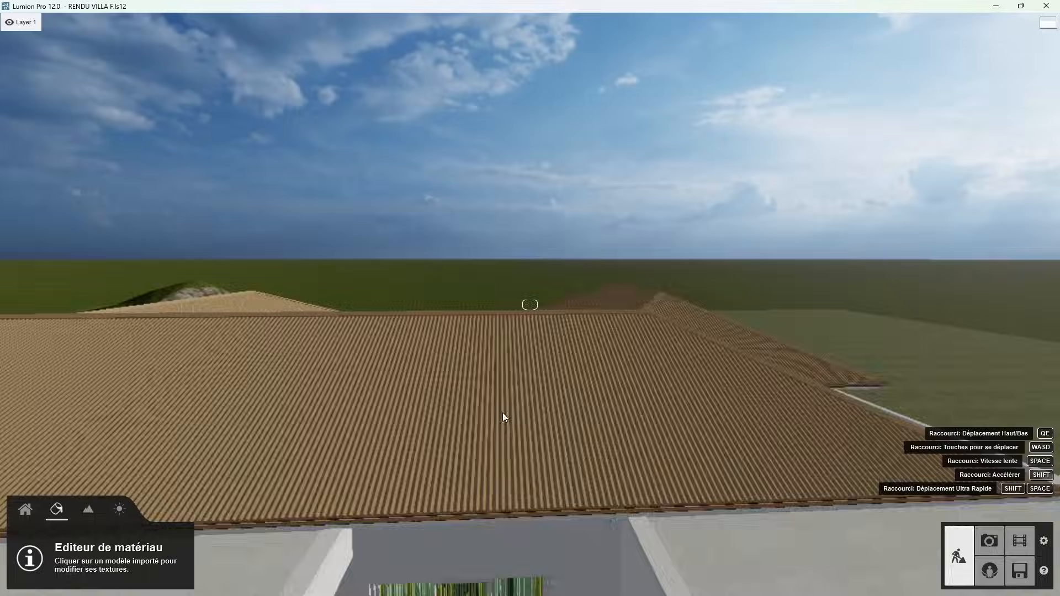
key(s)
scroll(504, 417, up, 4)
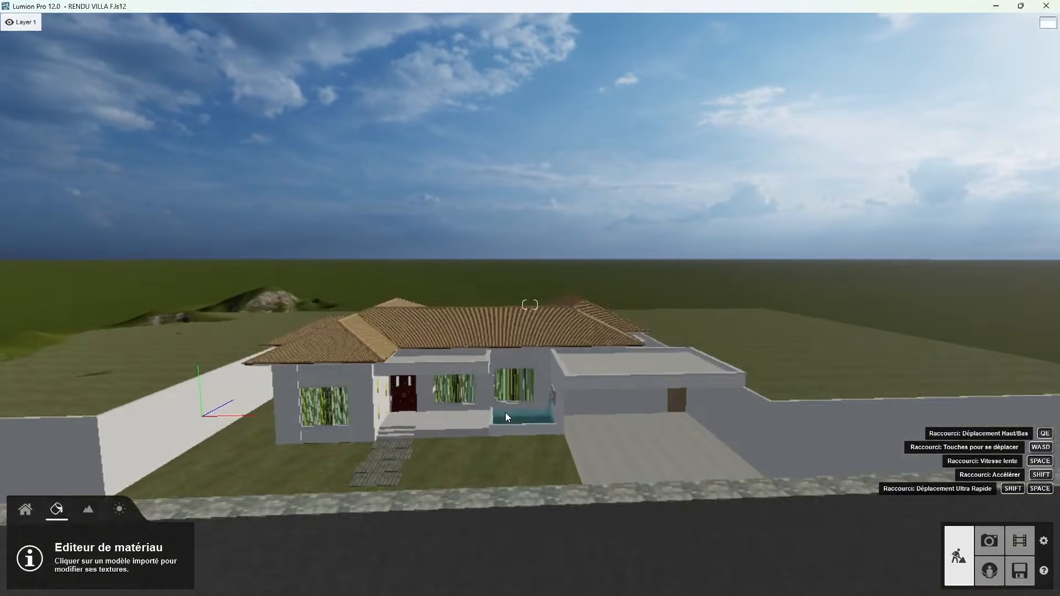
scroll(505, 417, down, 3)
Step: Replace the sidewalk's stone paving with the exterior concrete material Concrete 012 1024, after trying Concrete 006 1024
right_drag(505, 417, 479, 476)
scroll(505, 468, up, 2)
scroll(463, 467, up, 3)
scroll(430, 477, up, 3)
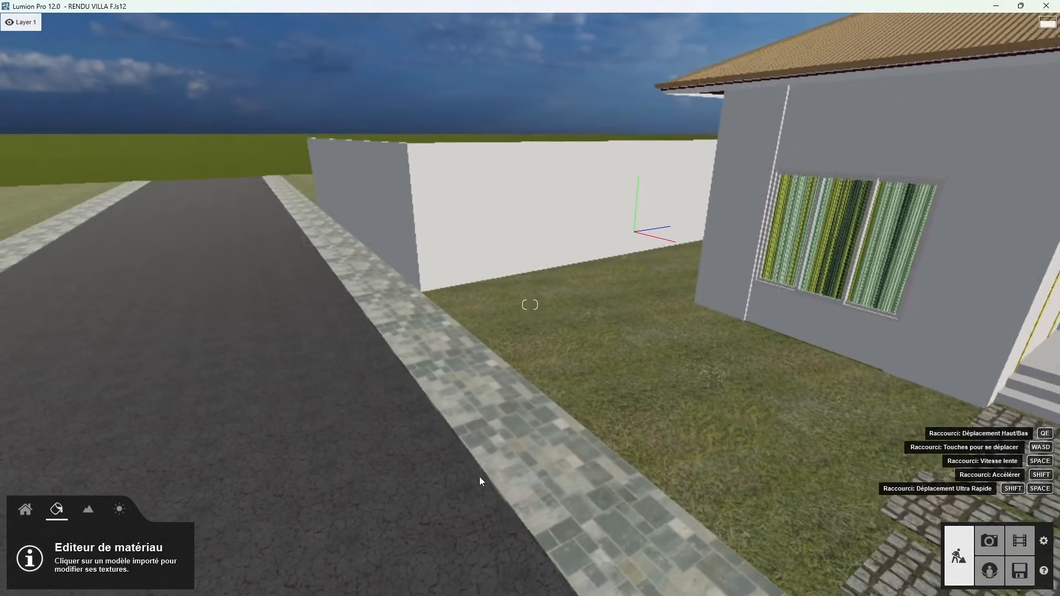
click(503, 432)
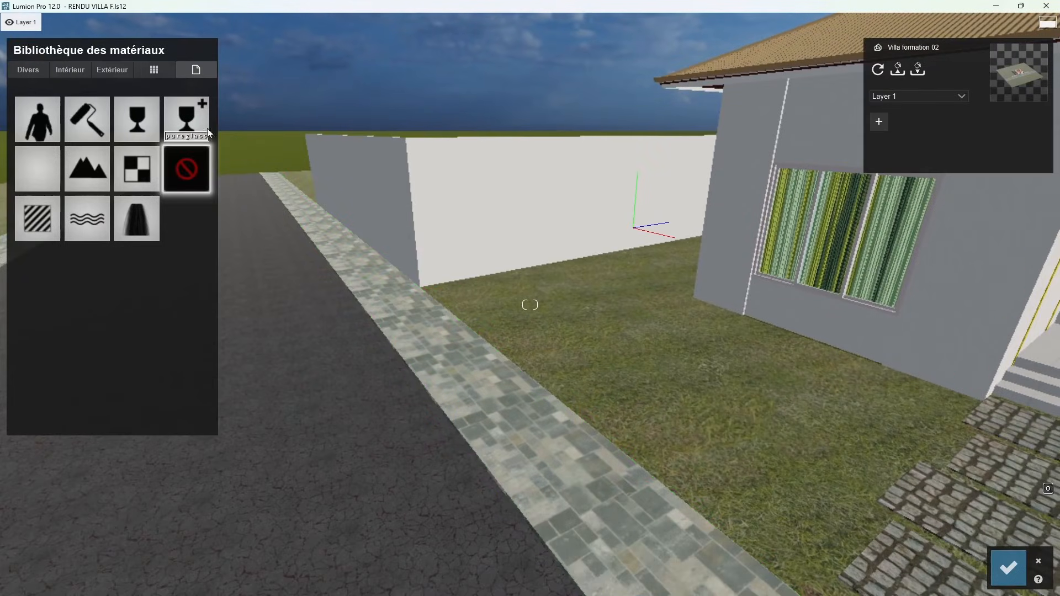
click(128, 70)
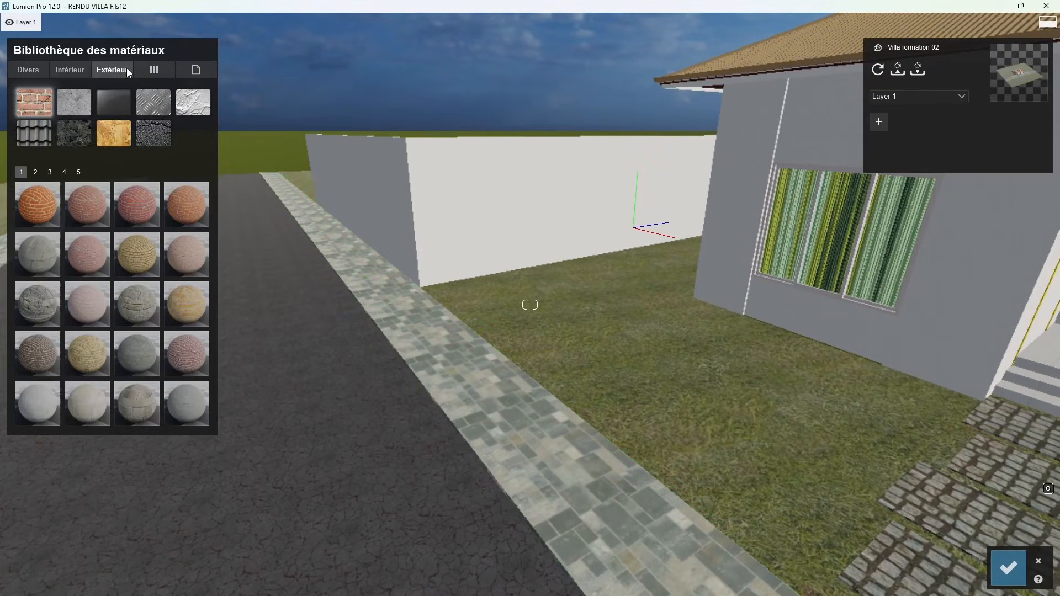
click(74, 101)
click(89, 254)
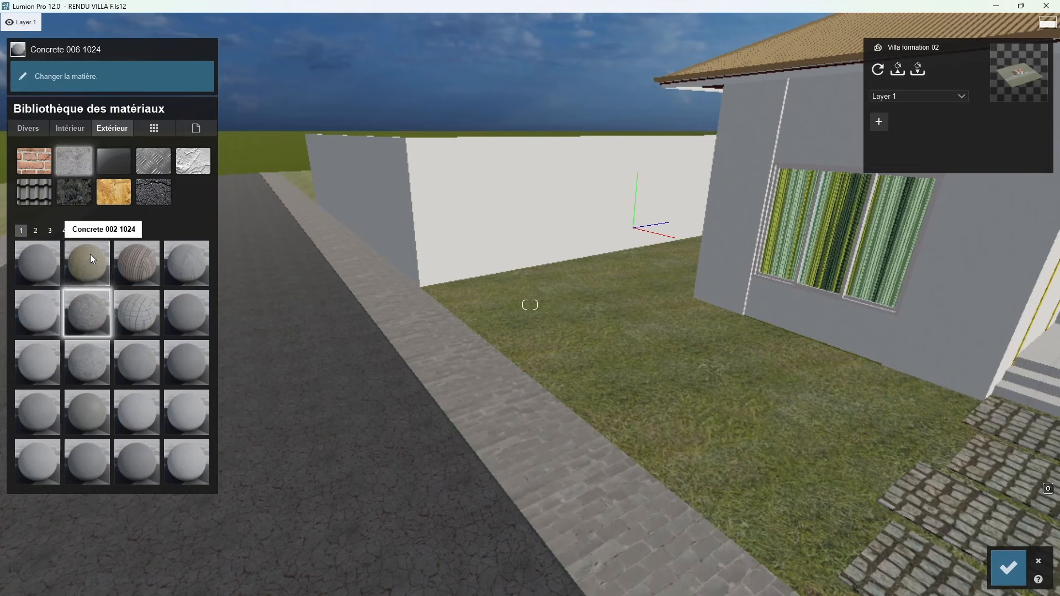
click(88, 367)
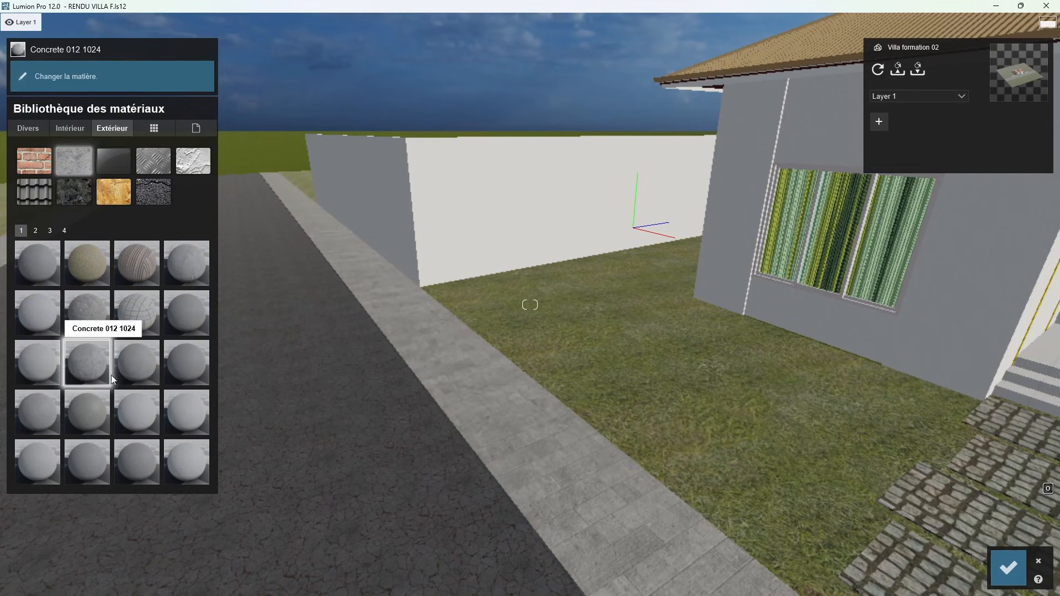
Step: Increase the relief of the sidewalk's concrete, lower its reflectivity and raise its displacement slightly
right_drag(237, 342, 499, 363)
scroll(499, 363, up, 4)
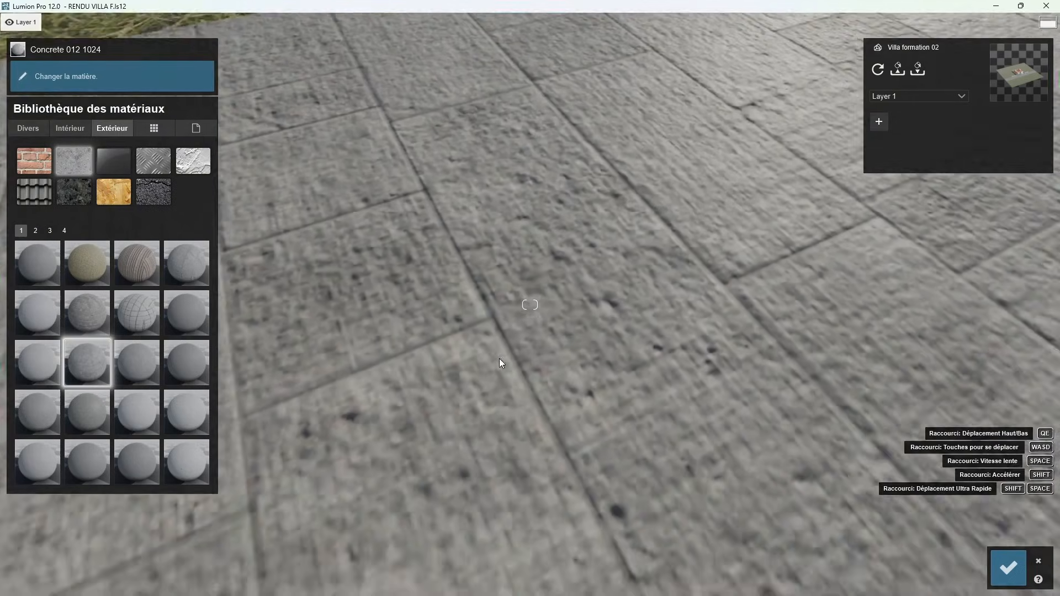
scroll(499, 358, down, 4)
click(454, 326)
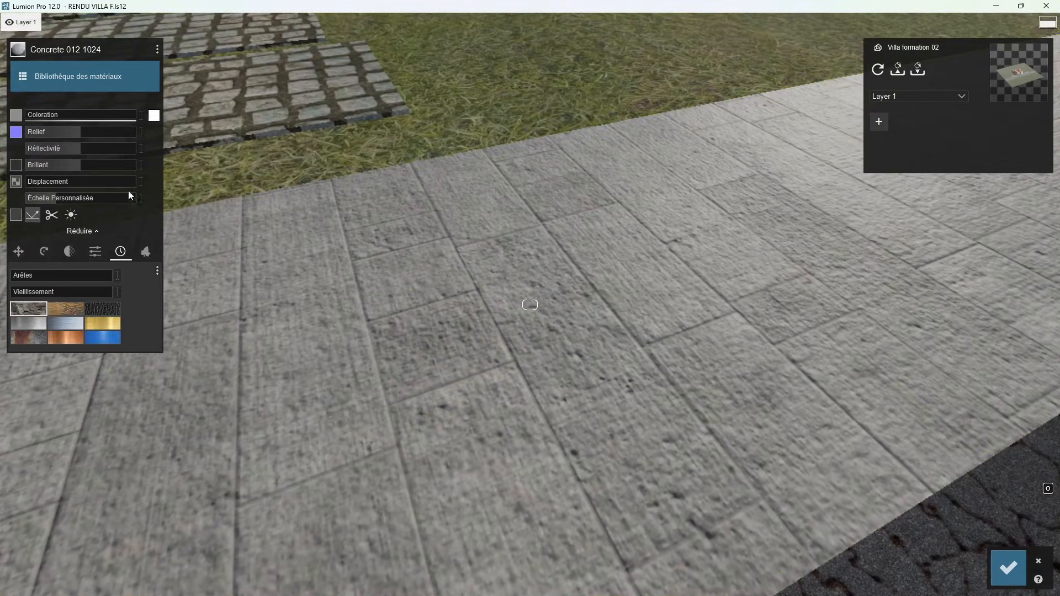
mouse_move(80, 149)
mouse_down()
mouse_move(69, 148)
mouse_move(94, 135)
mouse_up()
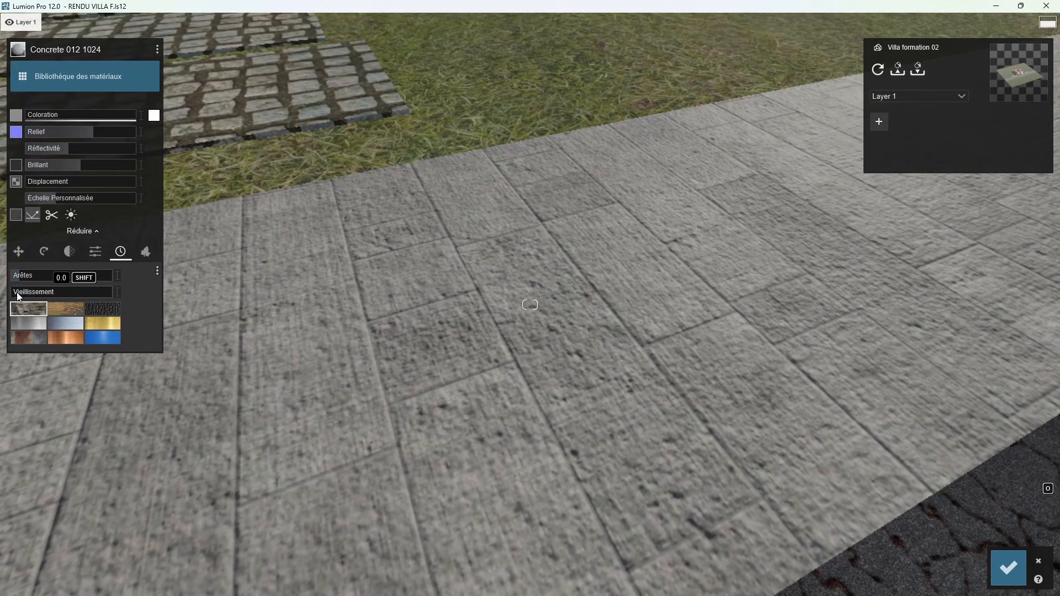
click(32, 181)
Step: Raise the coloration of the sidewalk's concrete to roughly two thirds and check it from close up and from the street
right_drag(478, 312, 471, 304)
drag(39, 116, 96, 115)
right_drag(365, 287, 357, 287)
mouse_move(544, 387)
right_down()
mouse_move(516, 393)
mouse_move(558, 381)
right_up()
key(s)
right_drag(557, 469, 559, 437)
right_drag(597, 347, 327, 365)
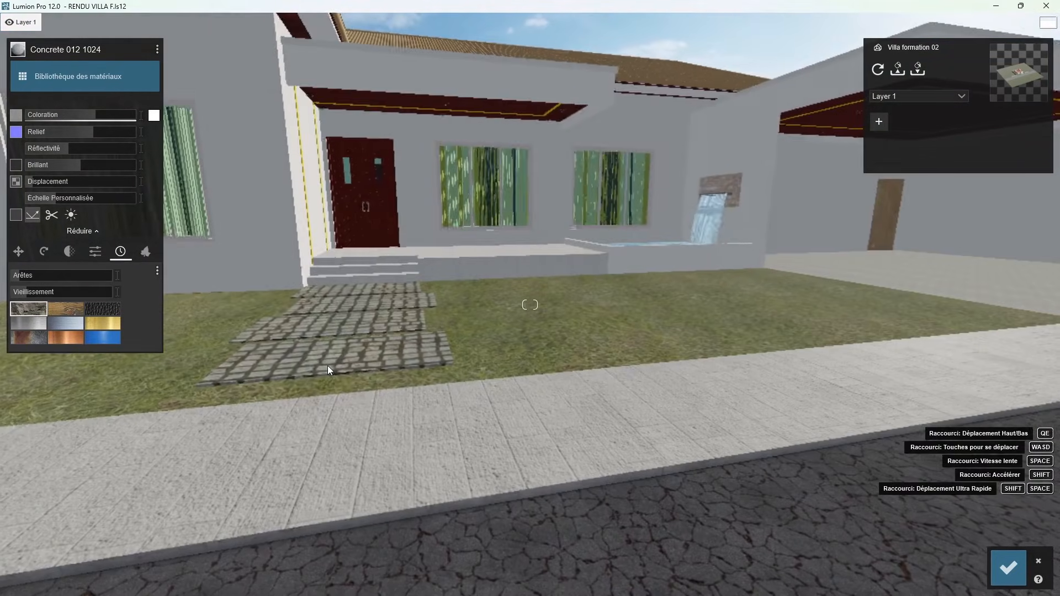
Step: Copy the sidewalk's concrete material and paste it onto the stepping-stone path after making the path a Standard material
click(157, 49)
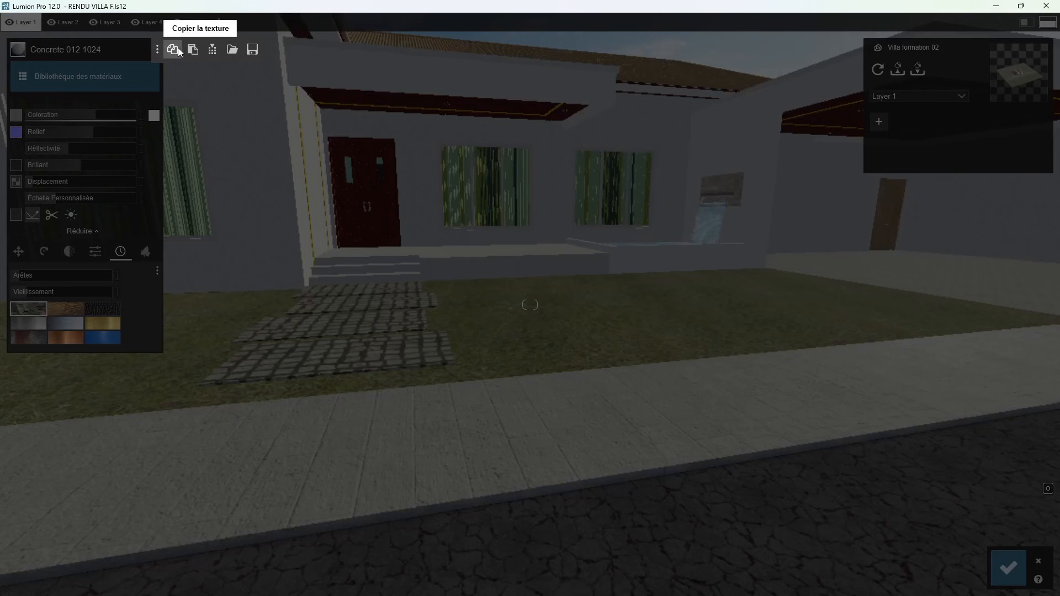
click(178, 49)
click(391, 359)
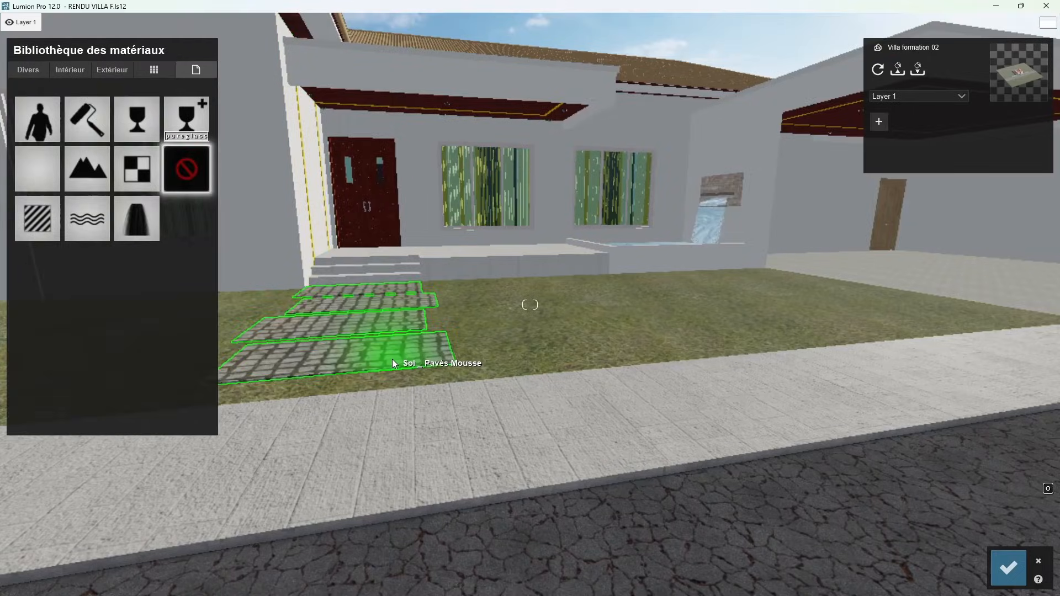
click(30, 213)
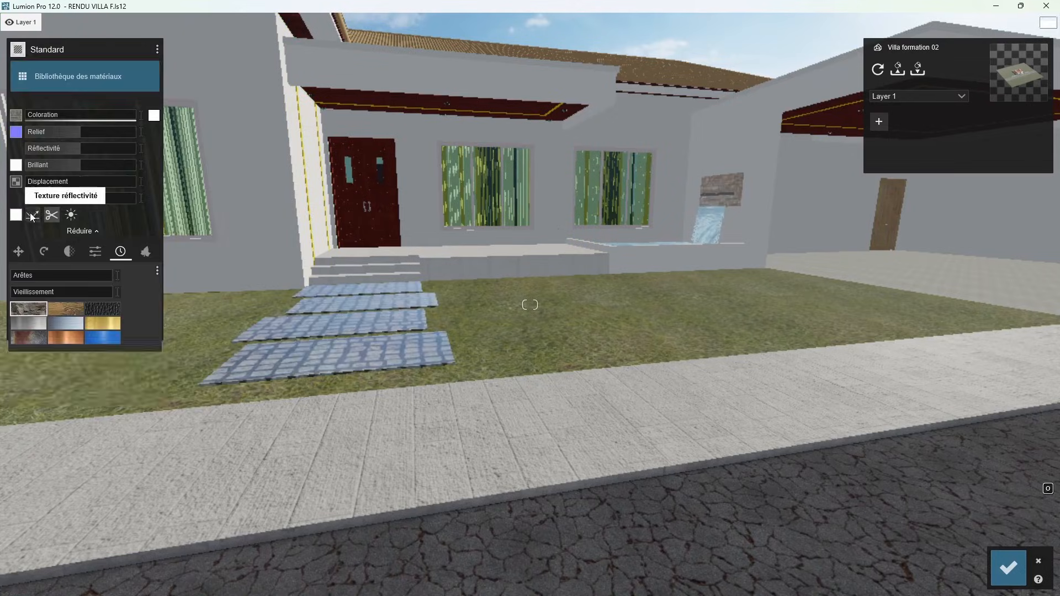
click(157, 49)
click(193, 51)
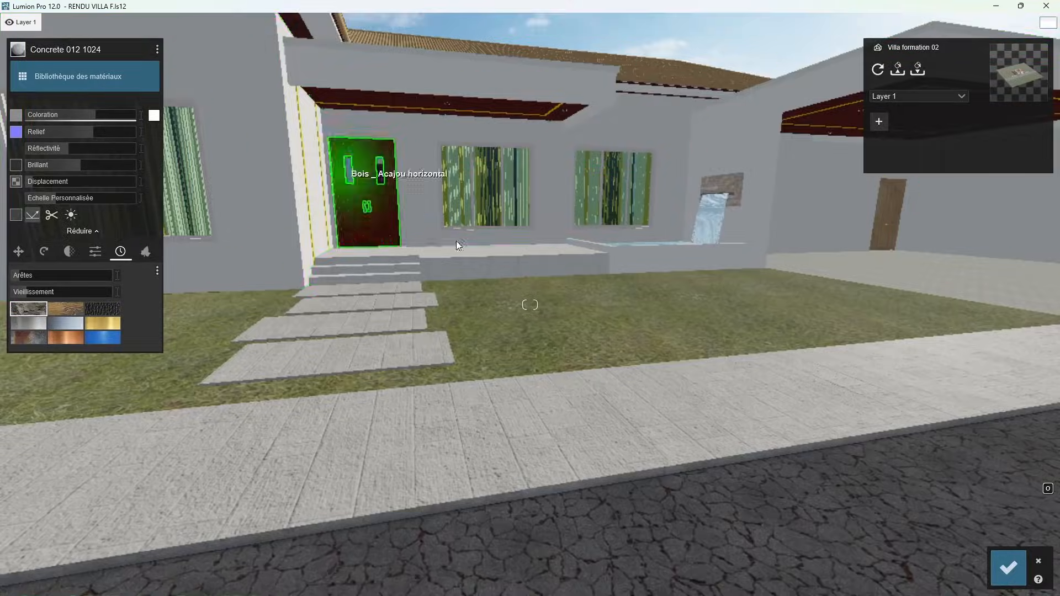
Step: Make the carport floor a Standard material, paste the copied concrete onto it and confirm the material changes
right_drag(478, 276, 592, 278)
click(596, 320)
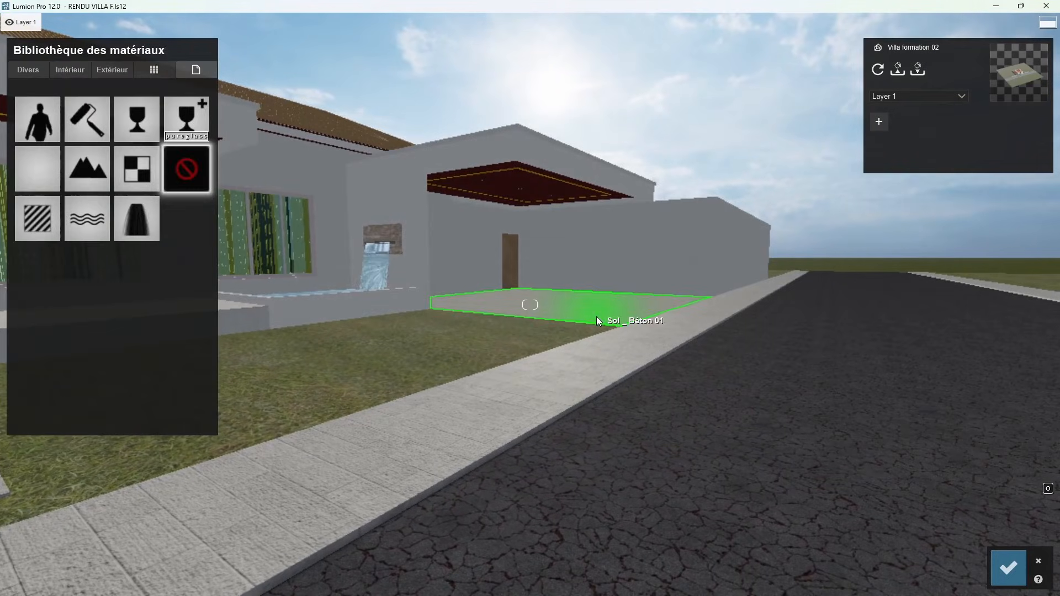
click(17, 223)
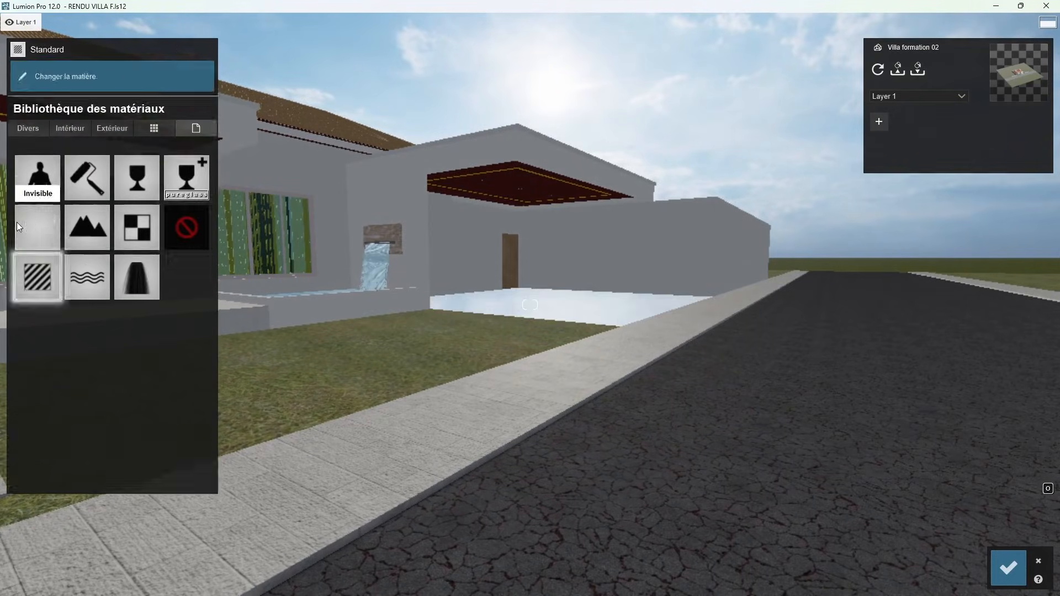
click(157, 49)
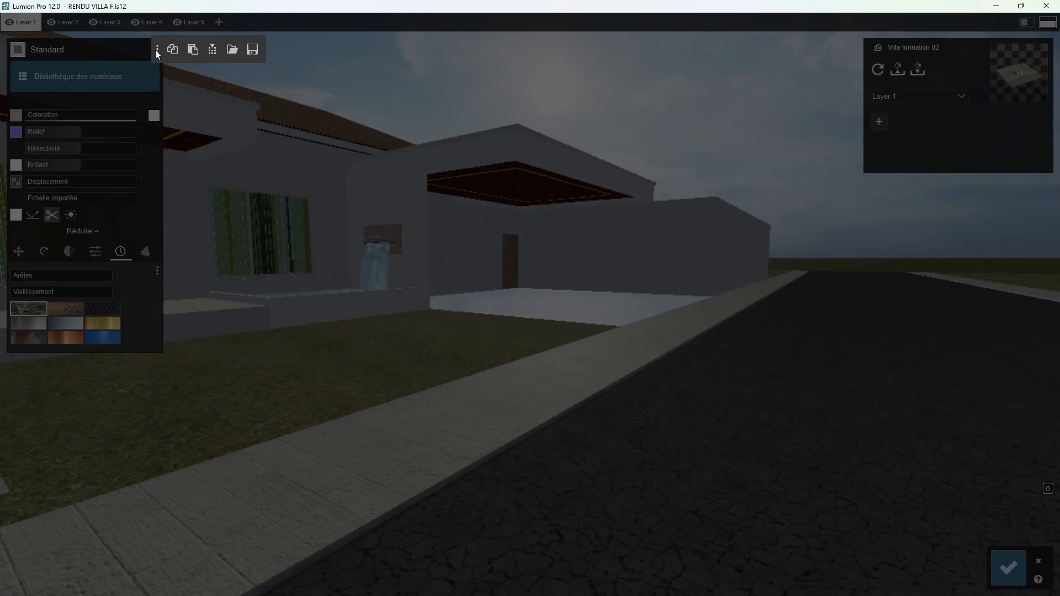
click(193, 50)
click(1008, 568)
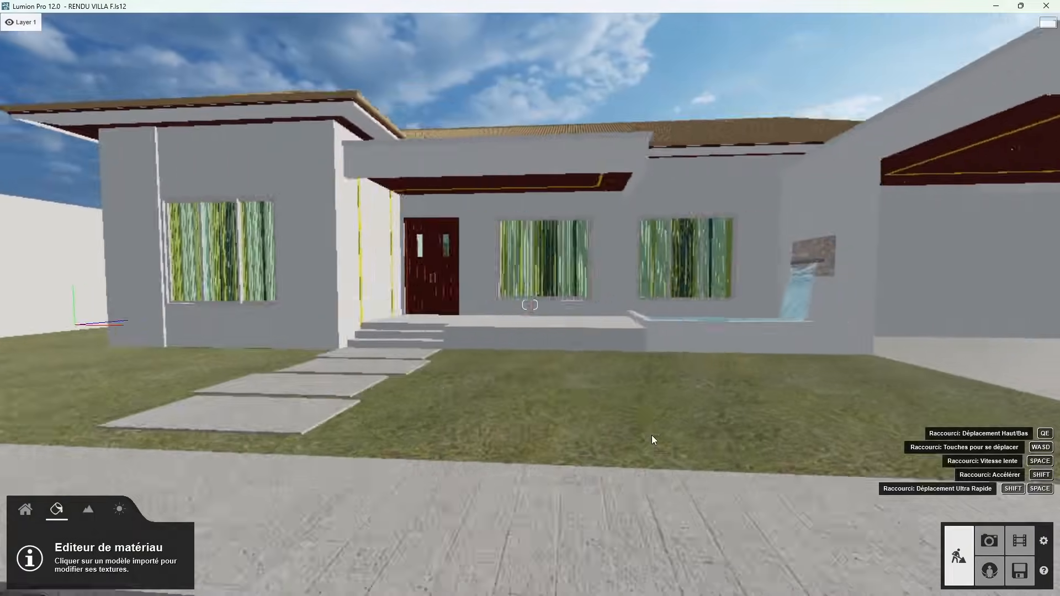
Step: Inspect the new concrete on the carport floor, sidewalk and entrance path along the villa's front
key(d)
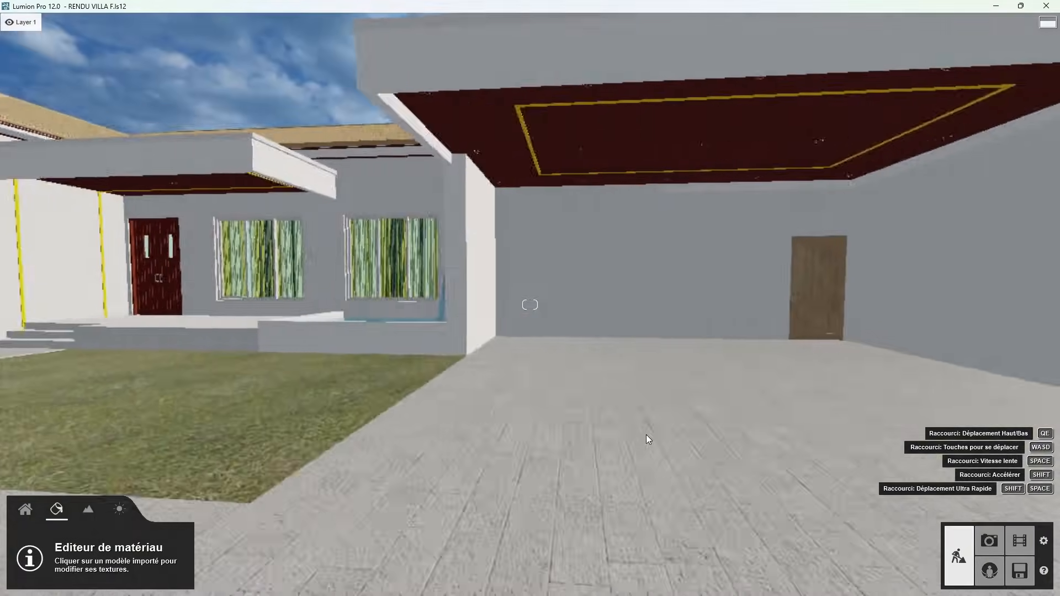
right_drag(642, 433, 566, 456)
key(a)
key(a)
key(d)
key(d)
key(w)
key(w)
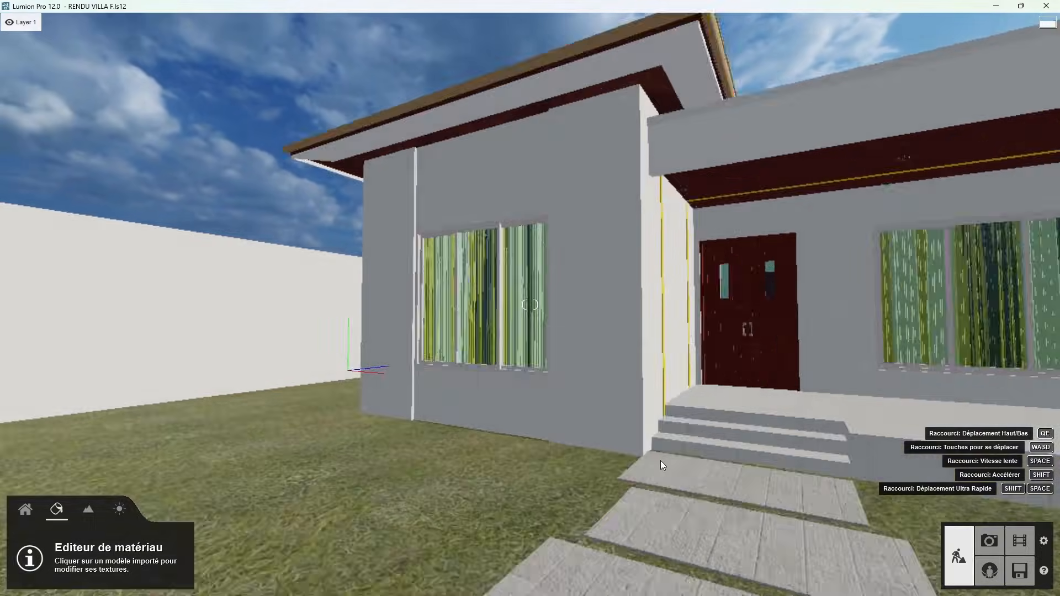
Step: Go inside the villa and view the curtains in the room behind the front wall
key(w)
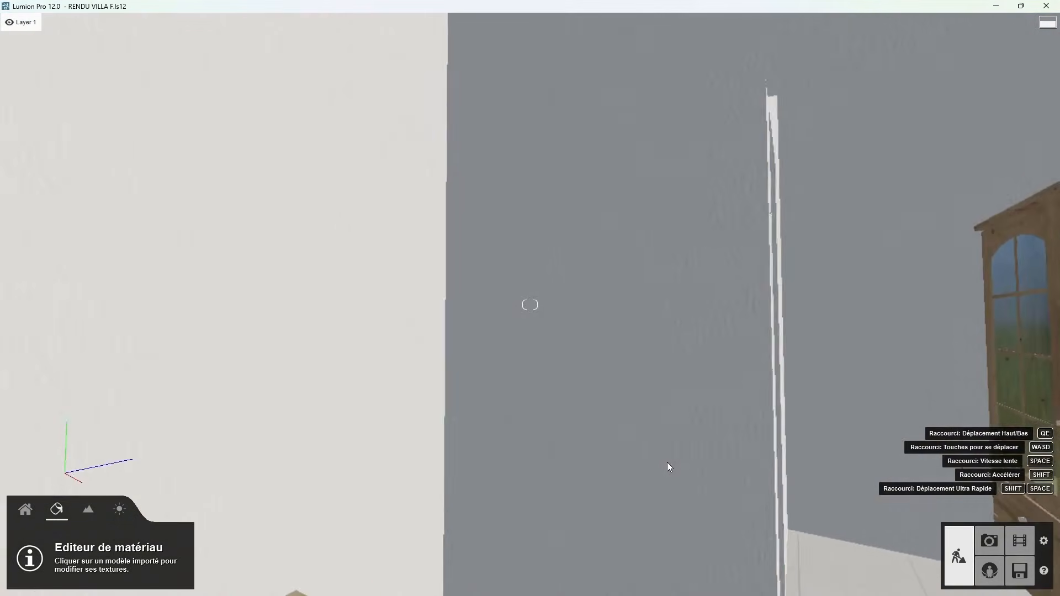
right_drag(666, 466, 585, 465)
key(s)
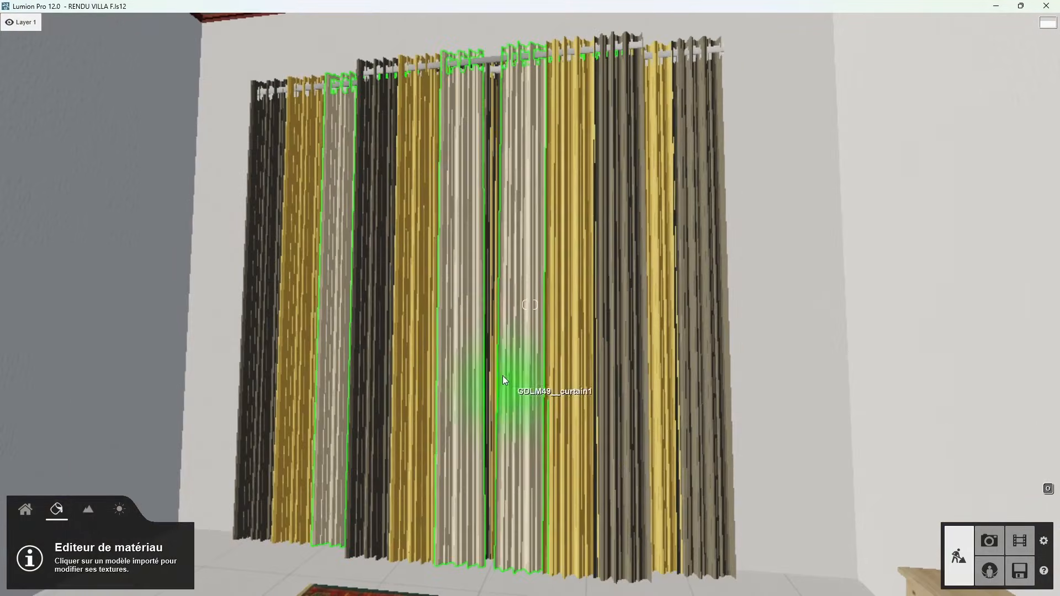
Step: Apply the Curtains 001 material from the interior curtains library to the beige curtain strips and copy it
click(471, 352)
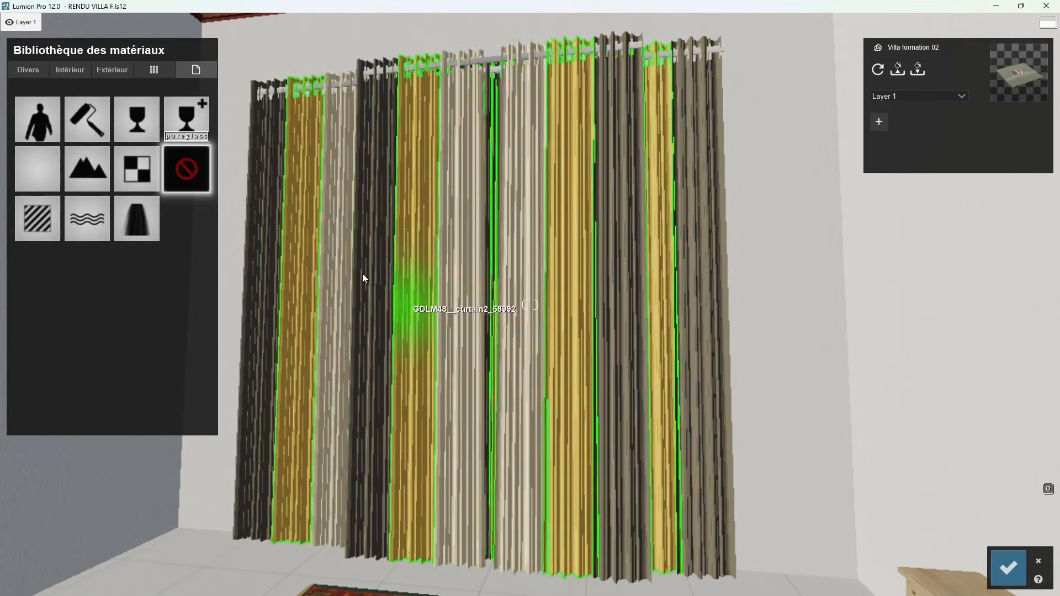
click(74, 70)
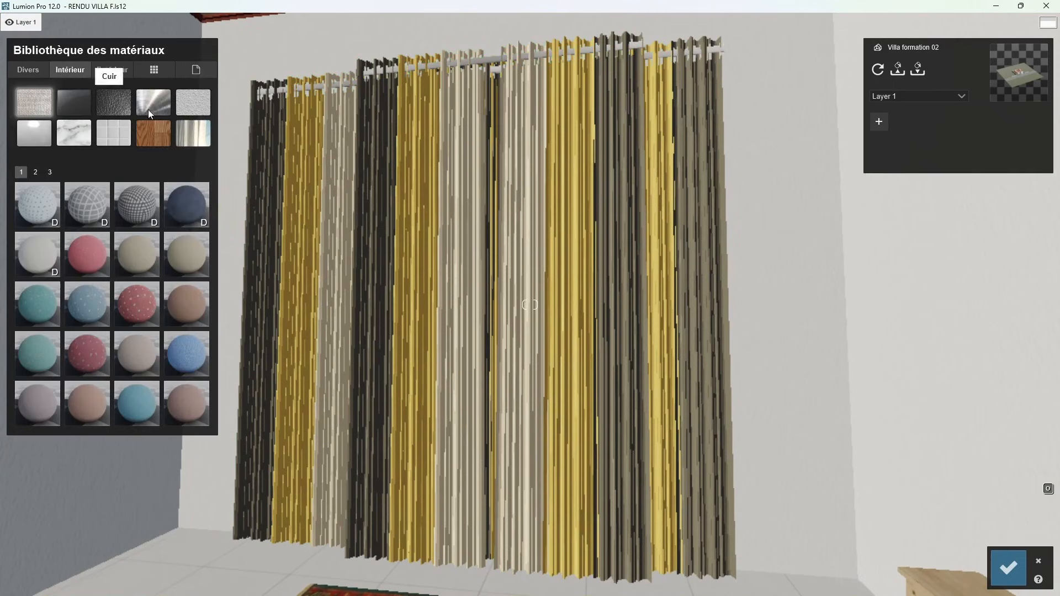
click(193, 133)
click(32, 217)
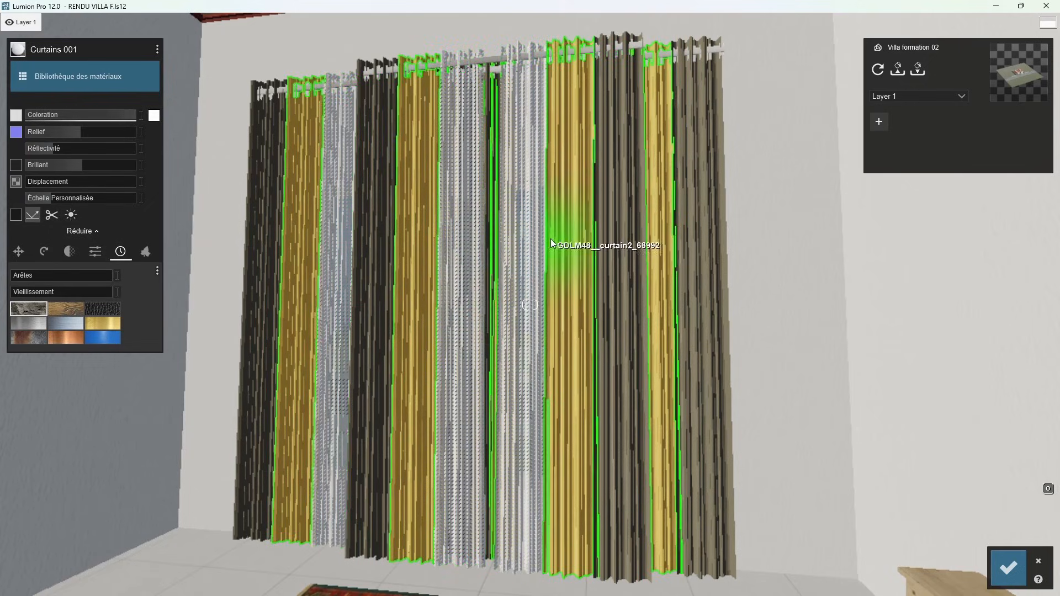
click(156, 51)
click(171, 50)
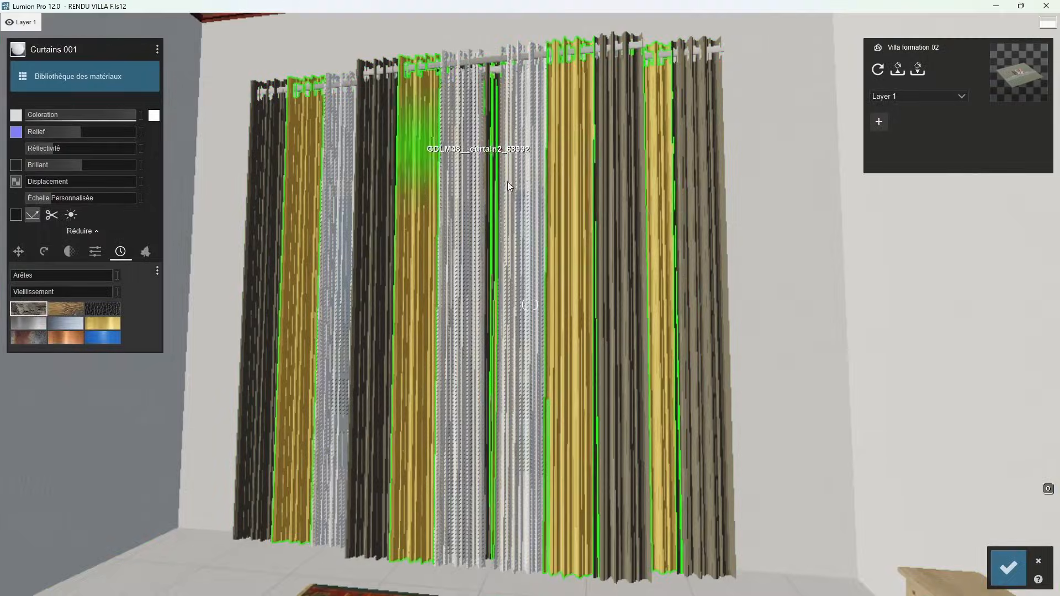
Step: Make the yellow curtain strips a Standard material and paste the copied curtain material onto them
click(572, 208)
click(42, 217)
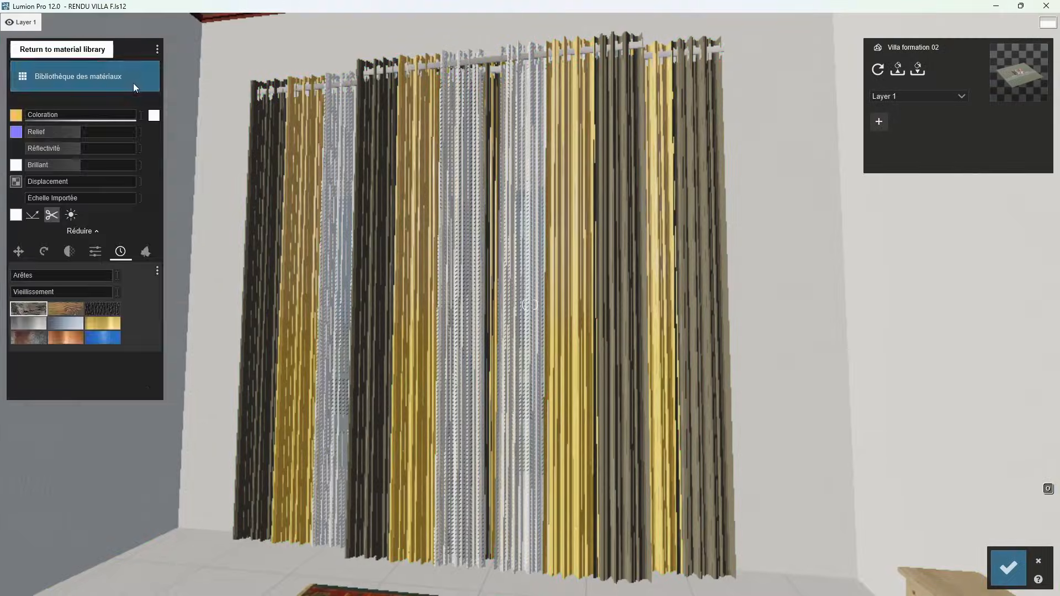
click(156, 50)
click(212, 49)
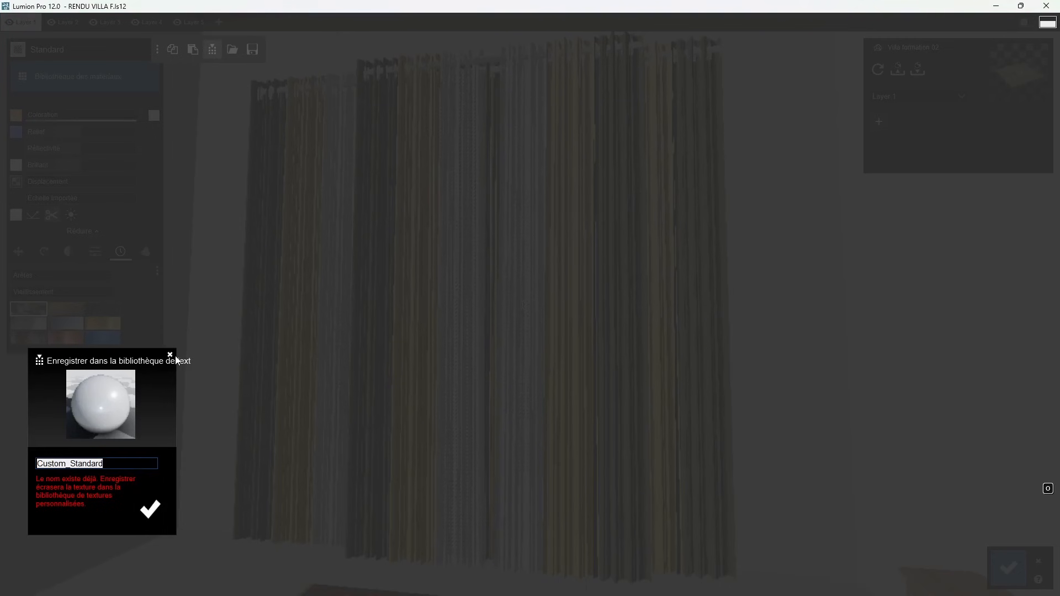
click(170, 354)
click(158, 50)
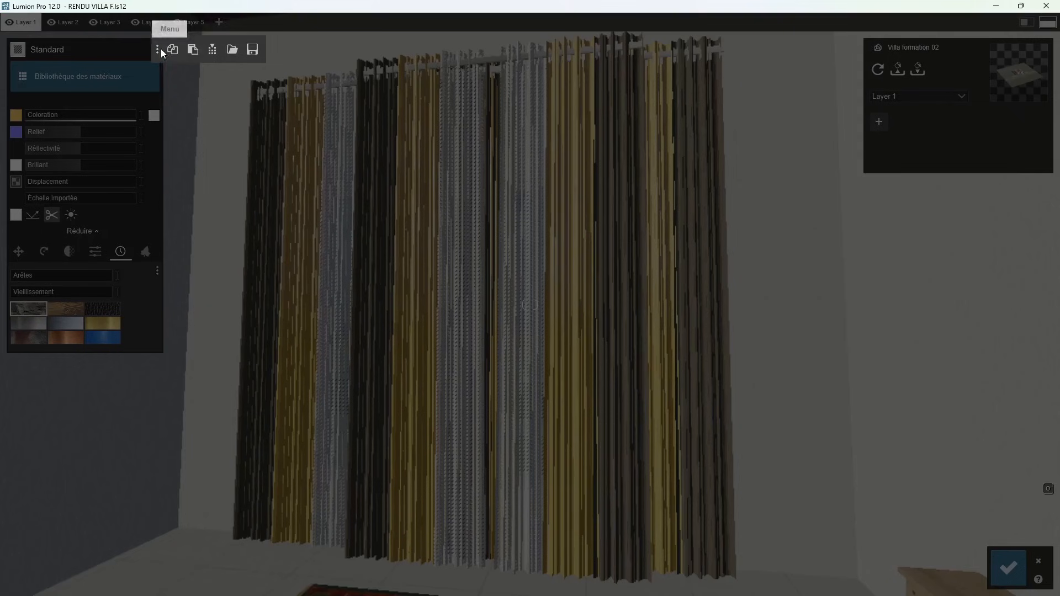
click(192, 49)
Step: Make the dark curtain strips a Standard material, paste the curtain material onto them and save the changes
click(627, 213)
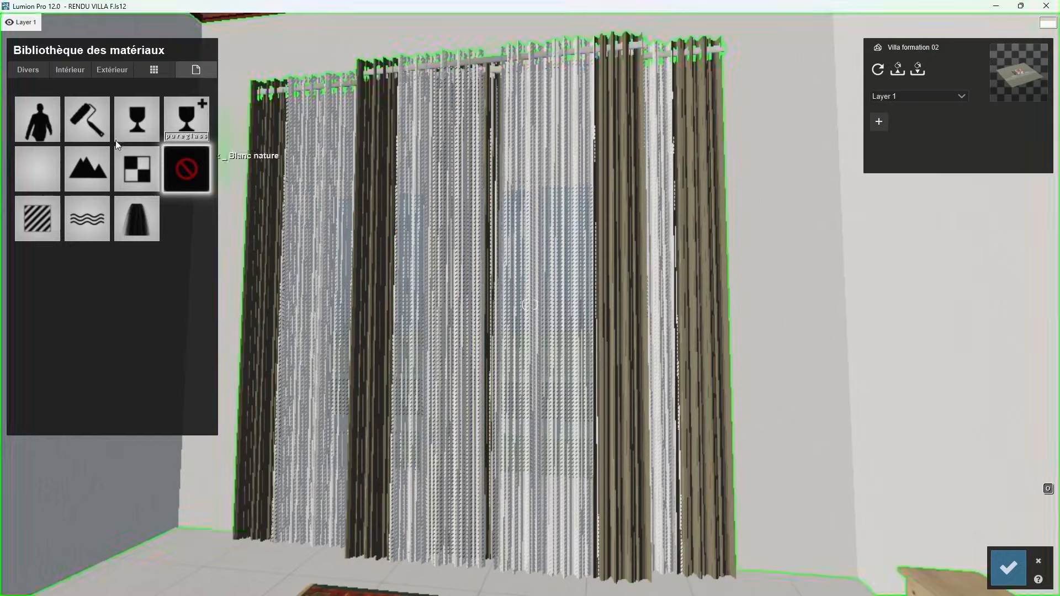
click(31, 213)
click(156, 50)
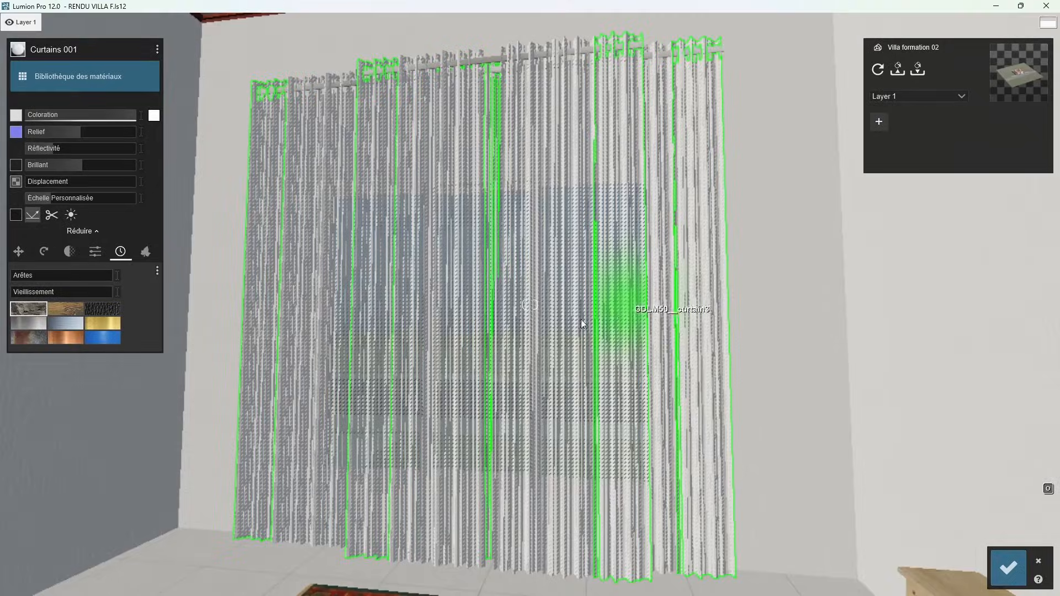
key(w)
right_drag(582, 323, 394, 356)
key(w)
key(s)
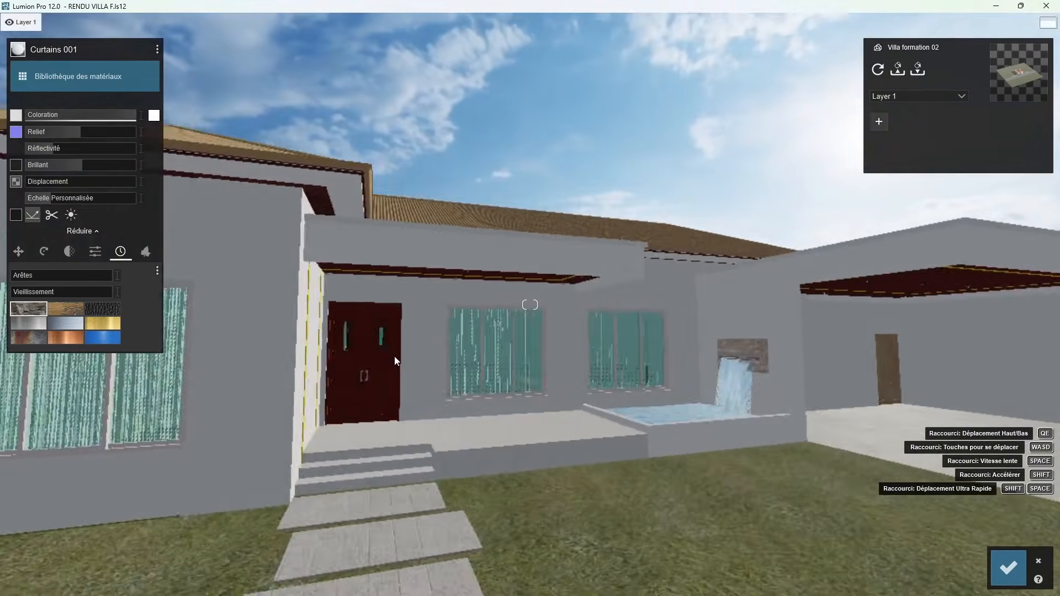
key(s)
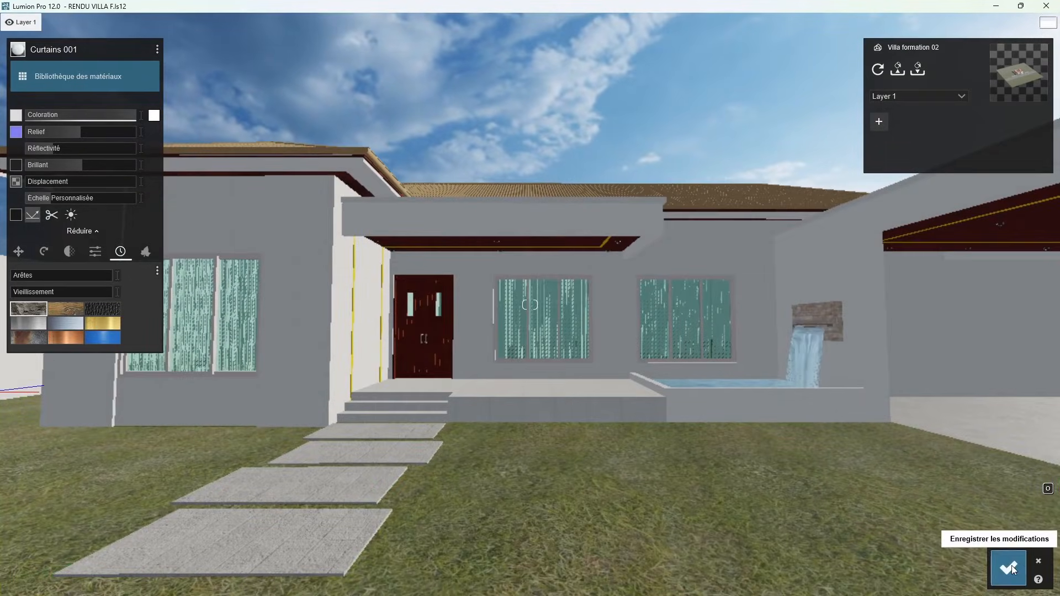
click(1012, 565)
Step: Change the glass of the villa's front windows to Interior Glass 001 and set its transparency to 0.8
key(a)
key(w)
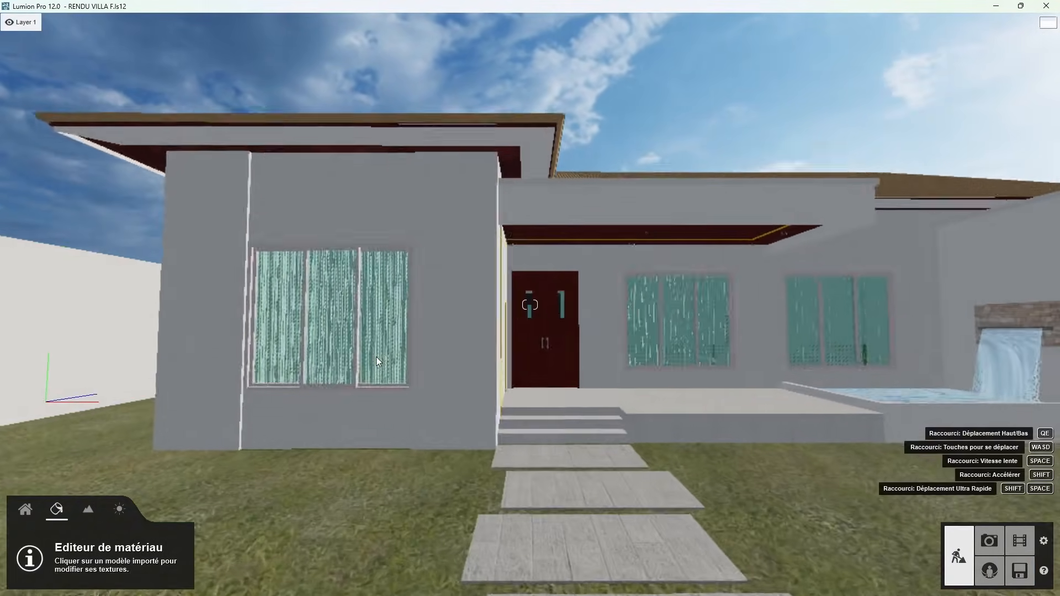
key(w)
key(a)
right_drag(376, 357, 402, 357)
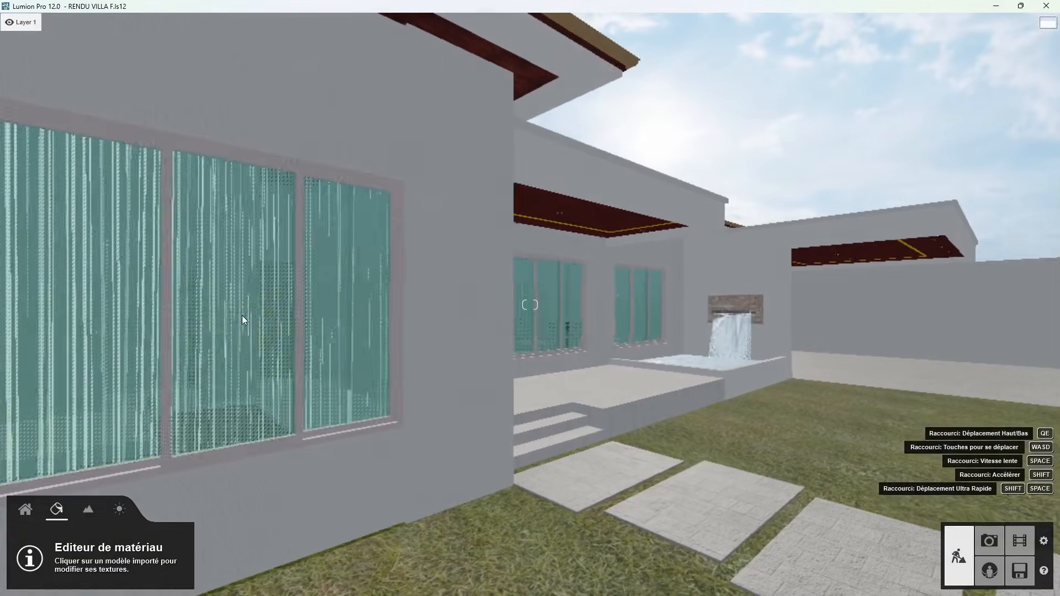
click(242, 318)
click(138, 87)
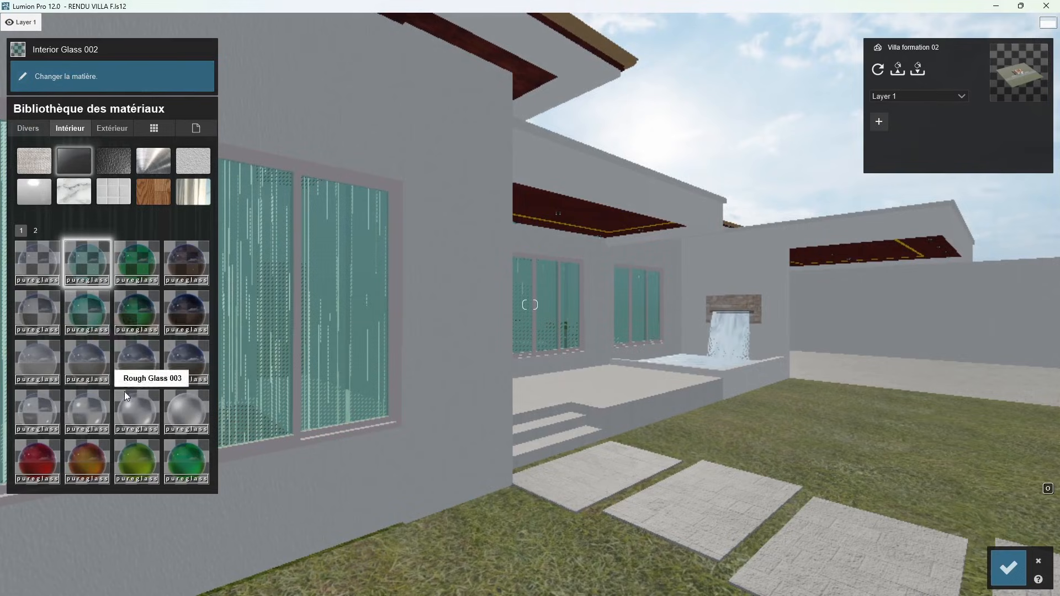
click(37, 265)
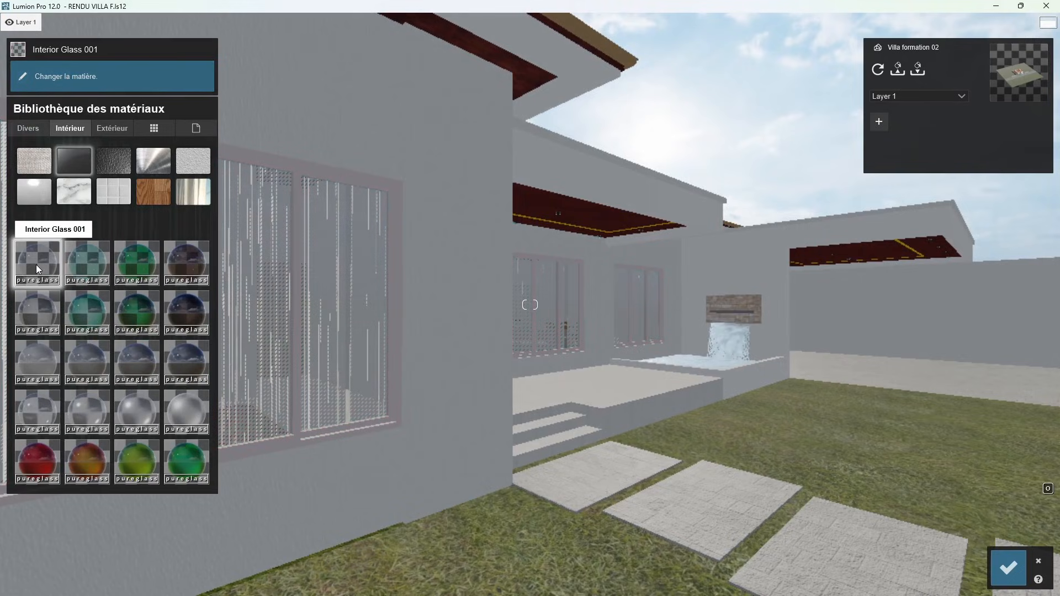
click(35, 264)
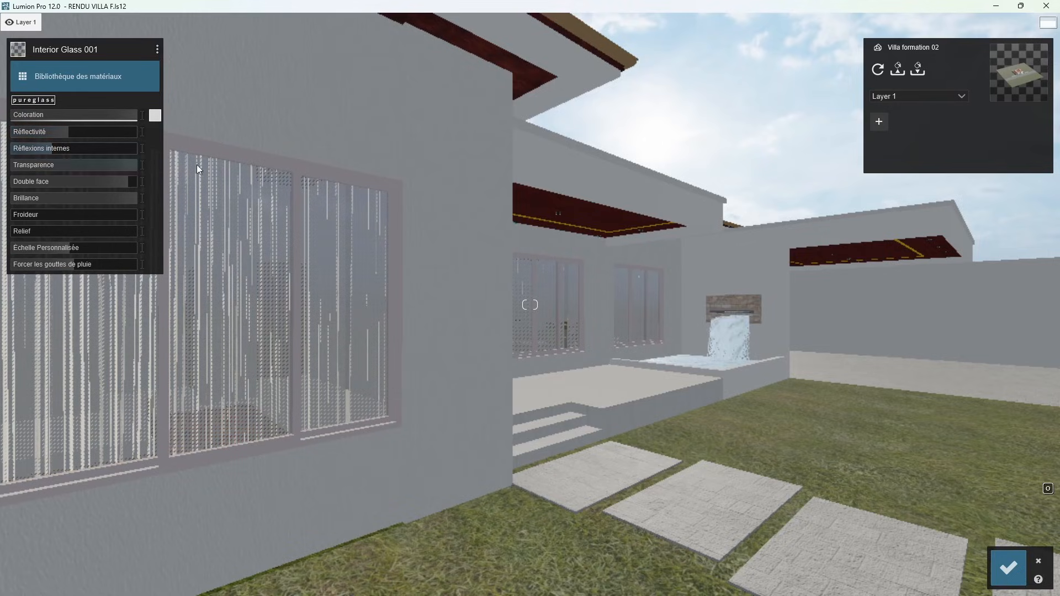
mouse_move(135, 166)
mouse_down()
mouse_move(7, 166)
mouse_move(249, 165)
mouse_up()
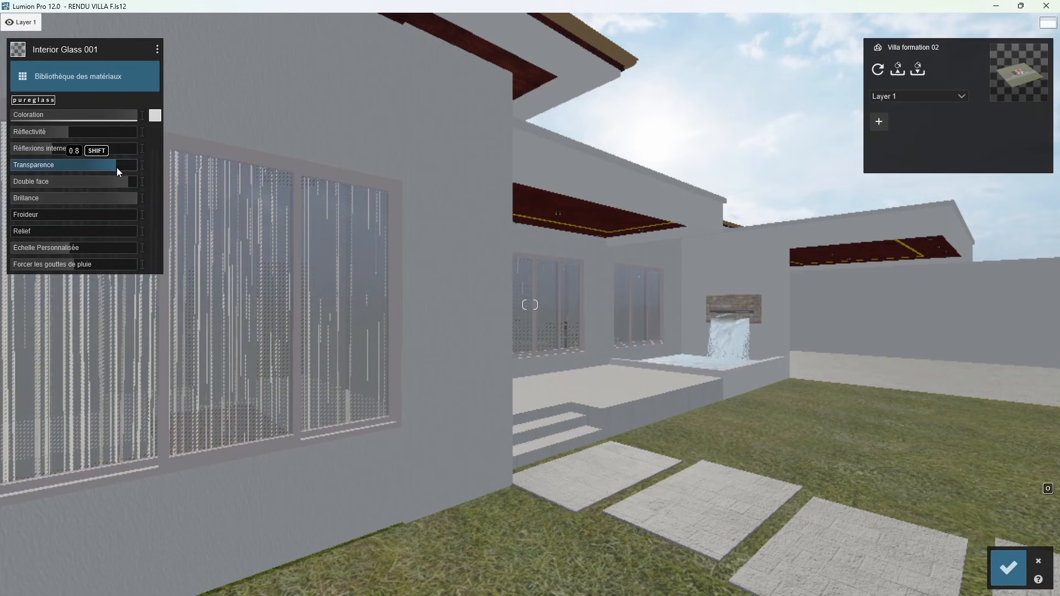
right_drag(217, 371, 177, 333)
Step: Try a frost effect of 1.0 on the window glass, inspect it up close and remove it again
drag(17, 214, 254, 215)
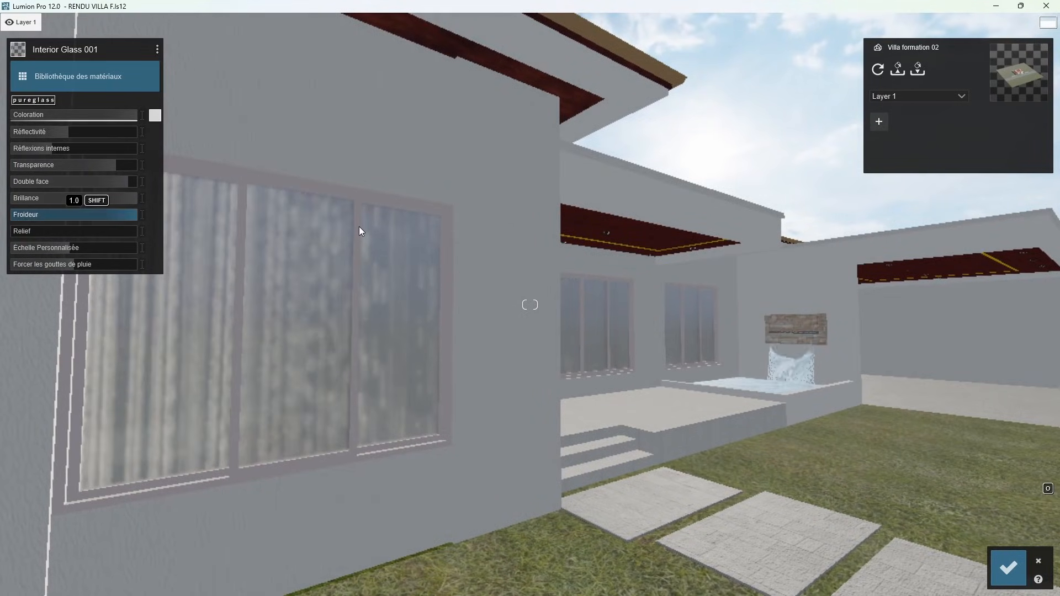
drag(359, 227, 282, 220)
right_drag(495, 312, 423, 312)
key(w)
key(s)
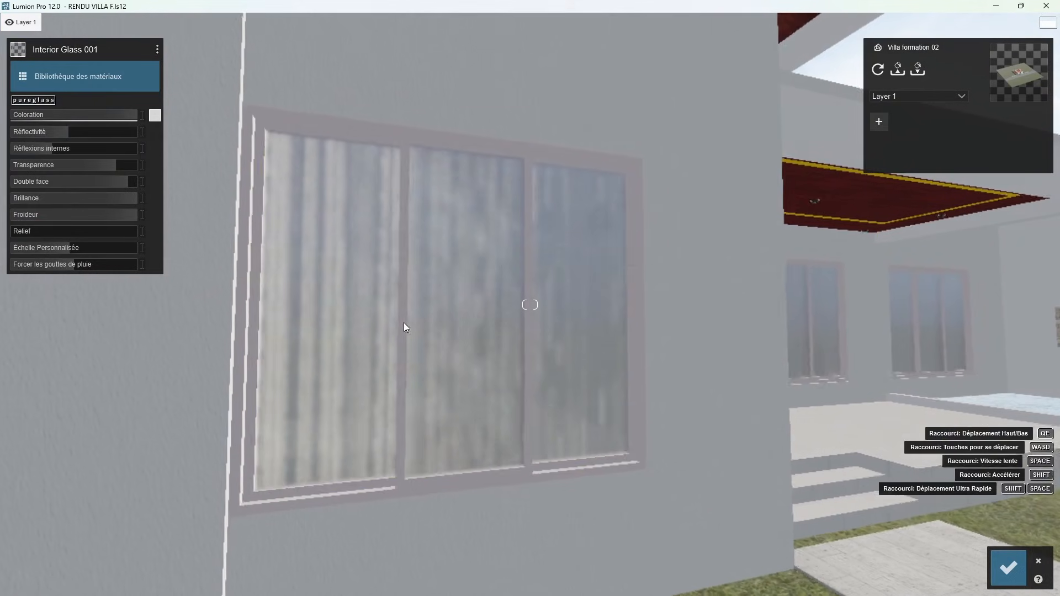
mouse_move(137, 216)
mouse_down()
mouse_move(3, 217)
mouse_move(27, 234)
mouse_move(270, 247)
mouse_move(5, 241)
mouse_up()
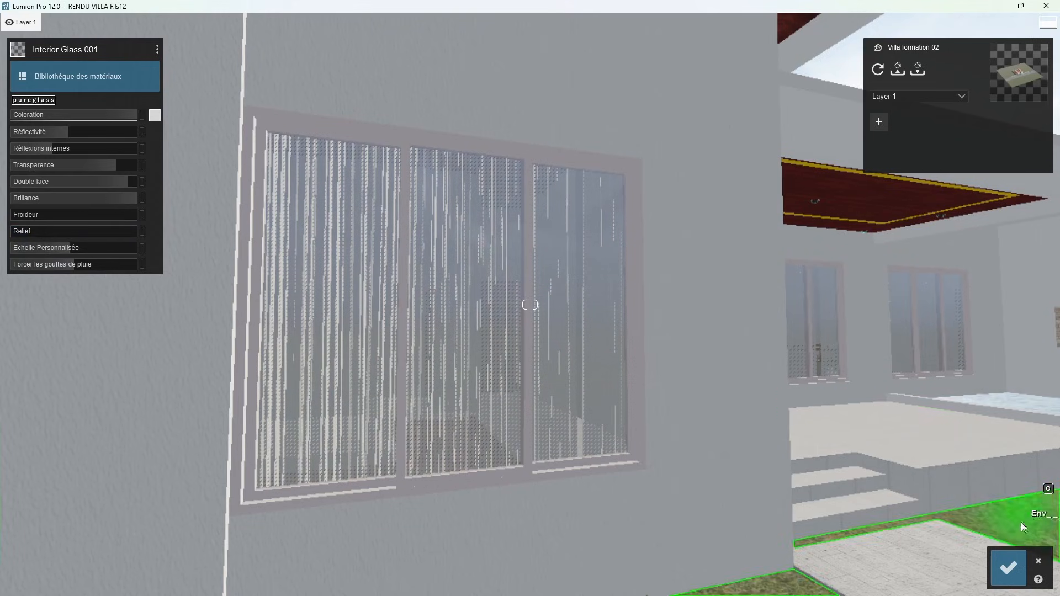
Step: Save the glass changes and give the window frames the Aluminium material from the interior metals
click(1008, 567)
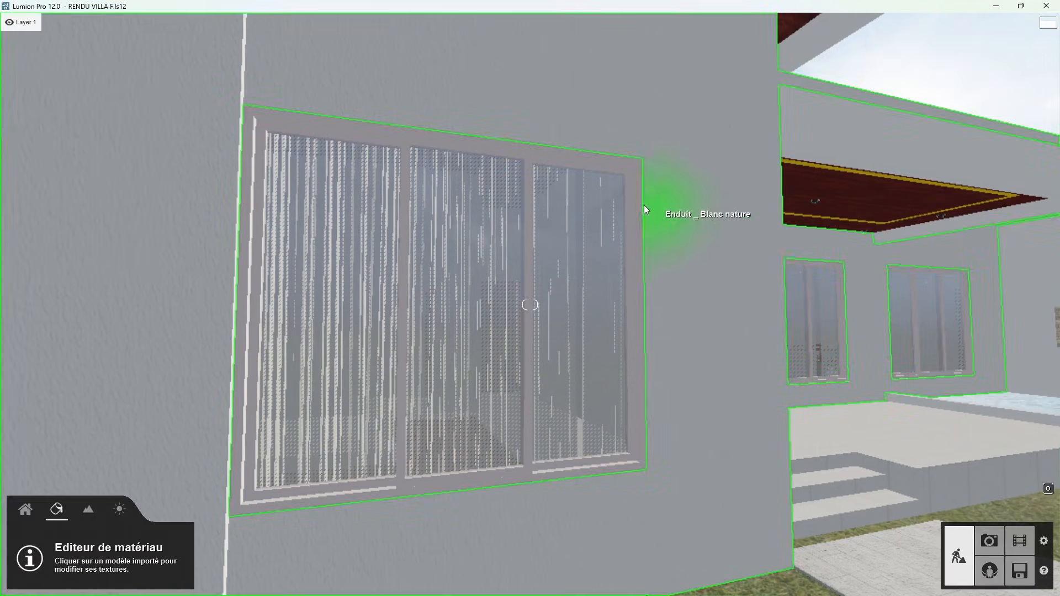
click(575, 160)
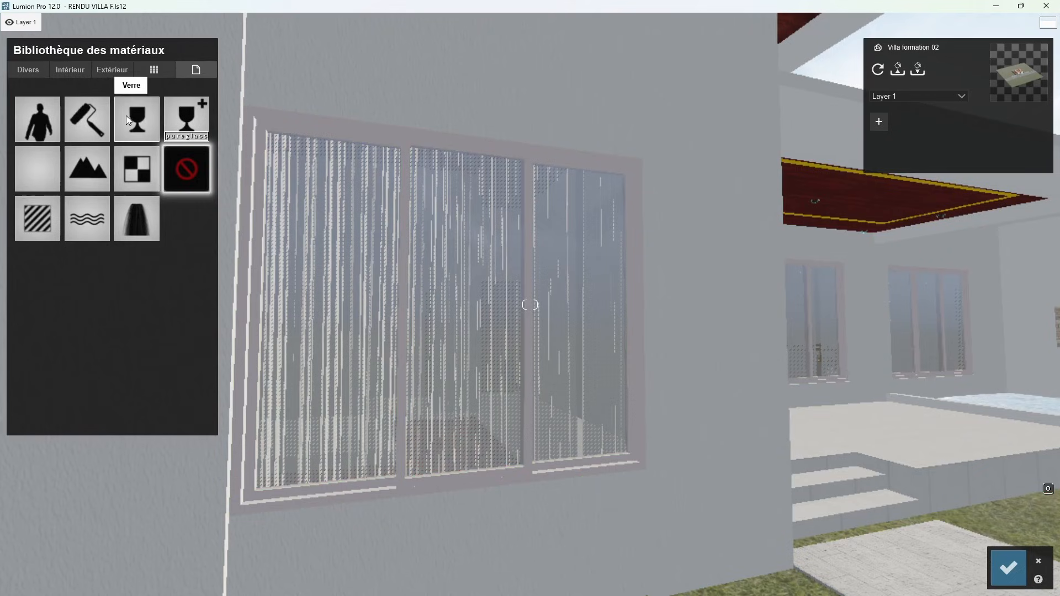
click(107, 72)
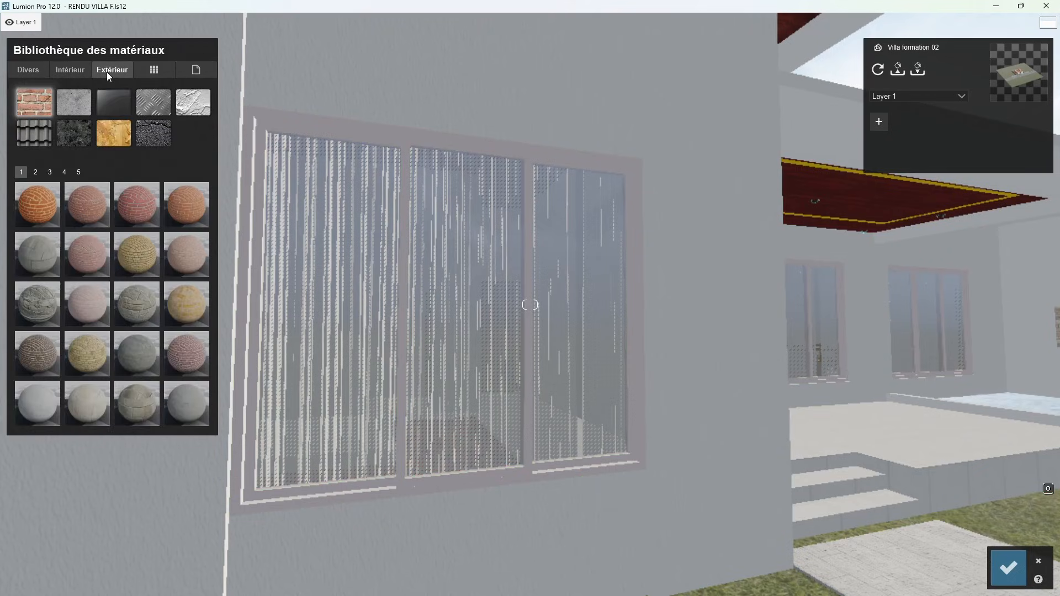
click(147, 99)
click(63, 70)
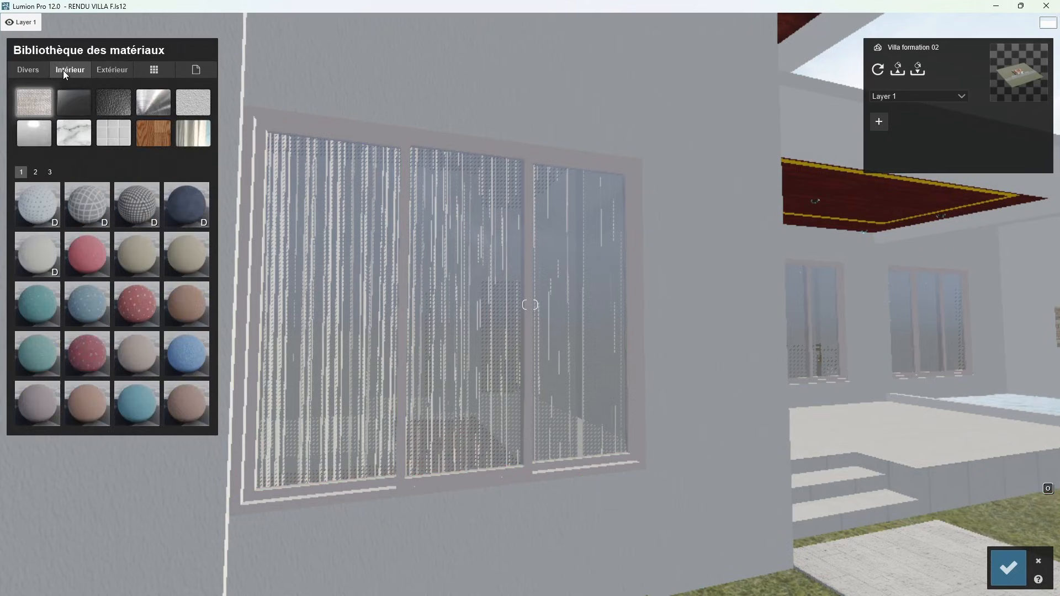
click(148, 102)
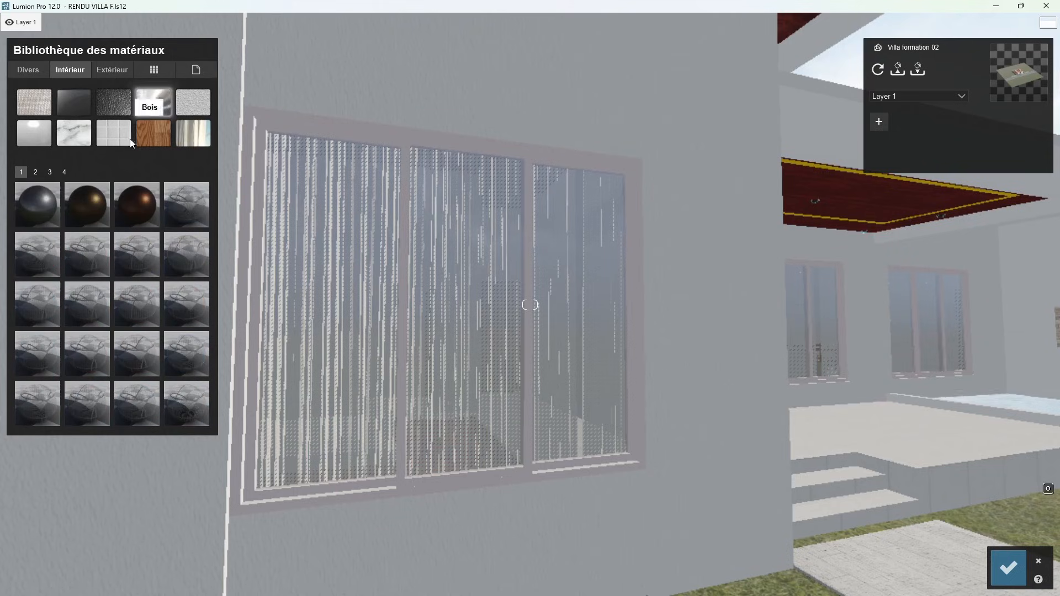
click(30, 213)
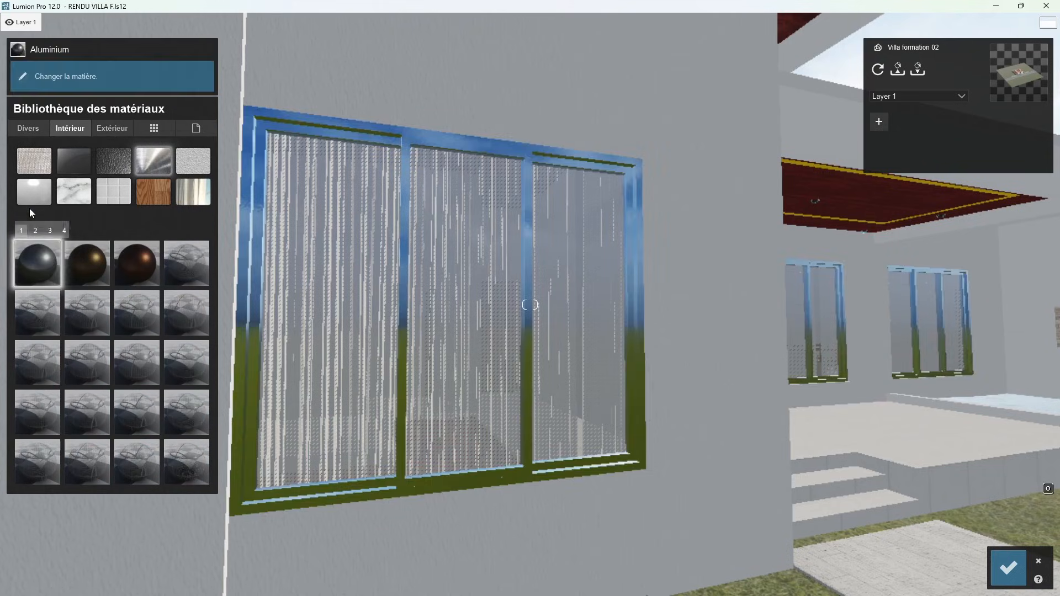
click(28, 273)
Step: Tint the aluminium window frames dark grey and adjust the colouration strength so the frames turn dark
click(153, 114)
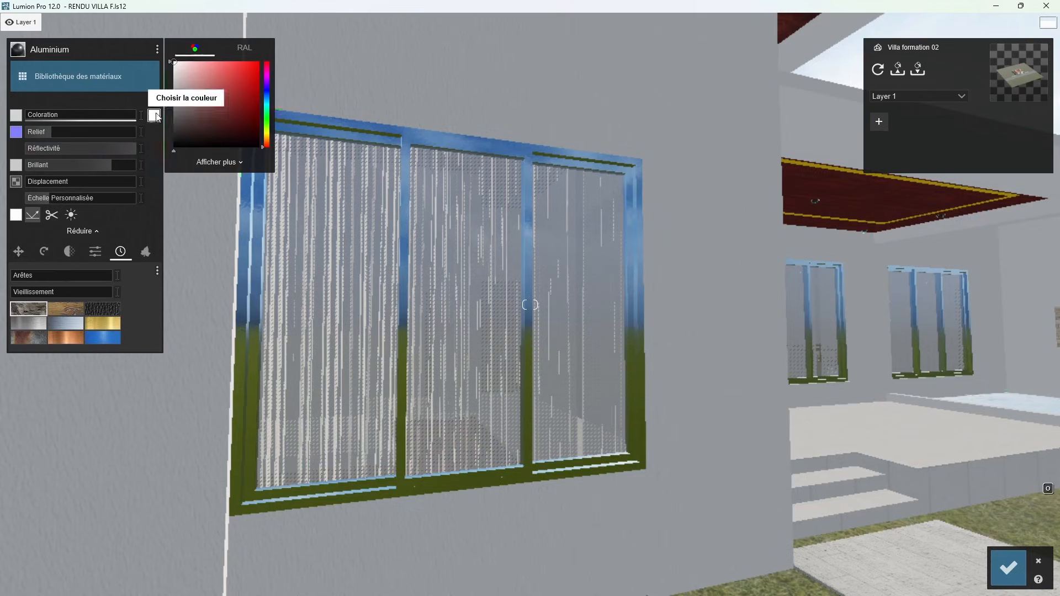
drag(181, 89, 163, 127)
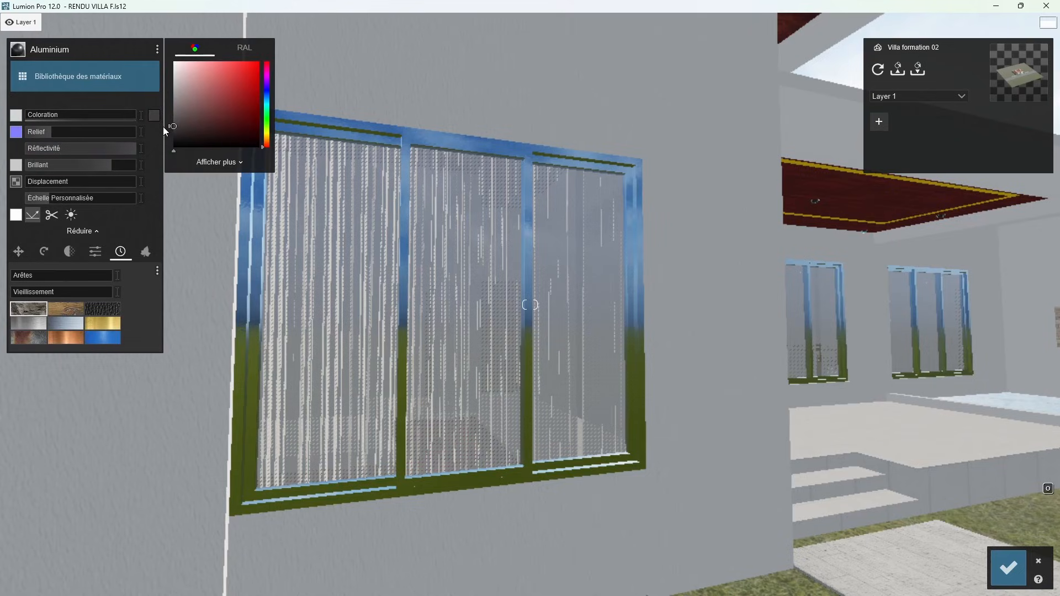
drag(33, 116, 101, 114)
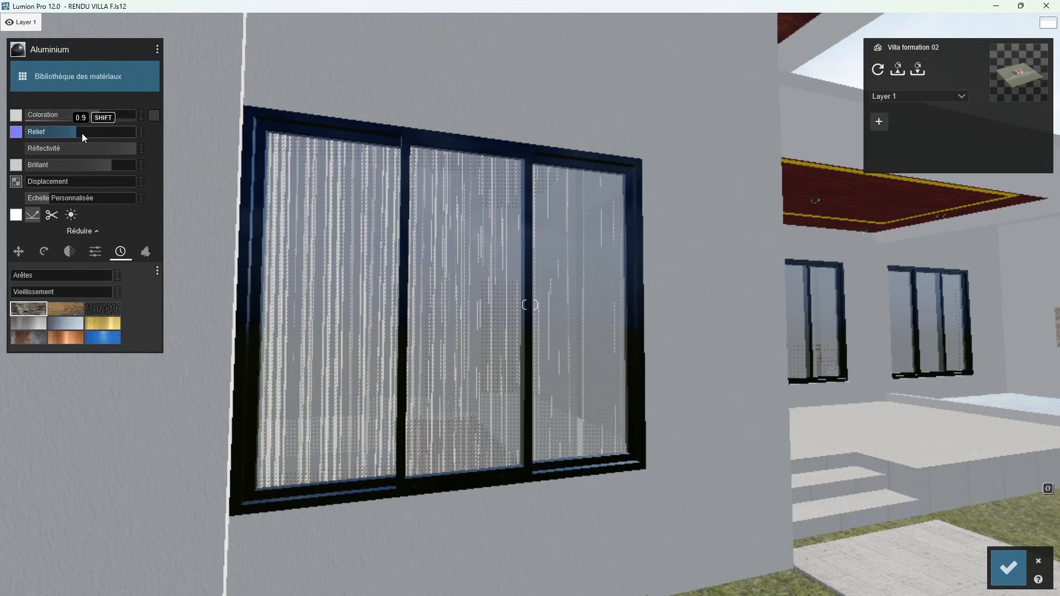
Step: Lower the frame material's reflectivity and gloss, add slight edge softening with a blue-grey metal weathering style, and save the changes
drag(128, 146, 87, 150)
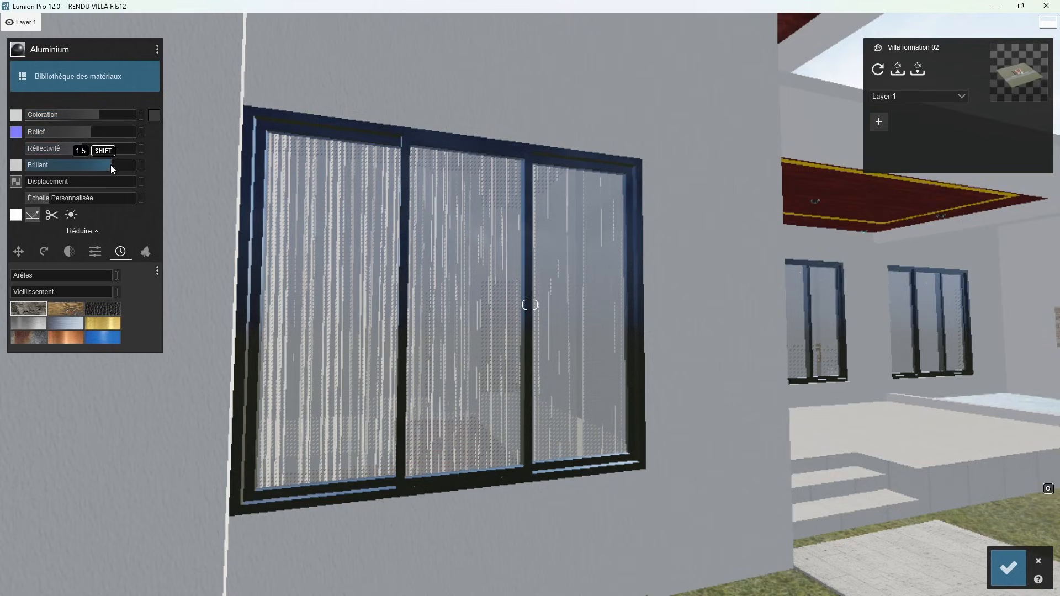
drag(97, 168, 70, 167)
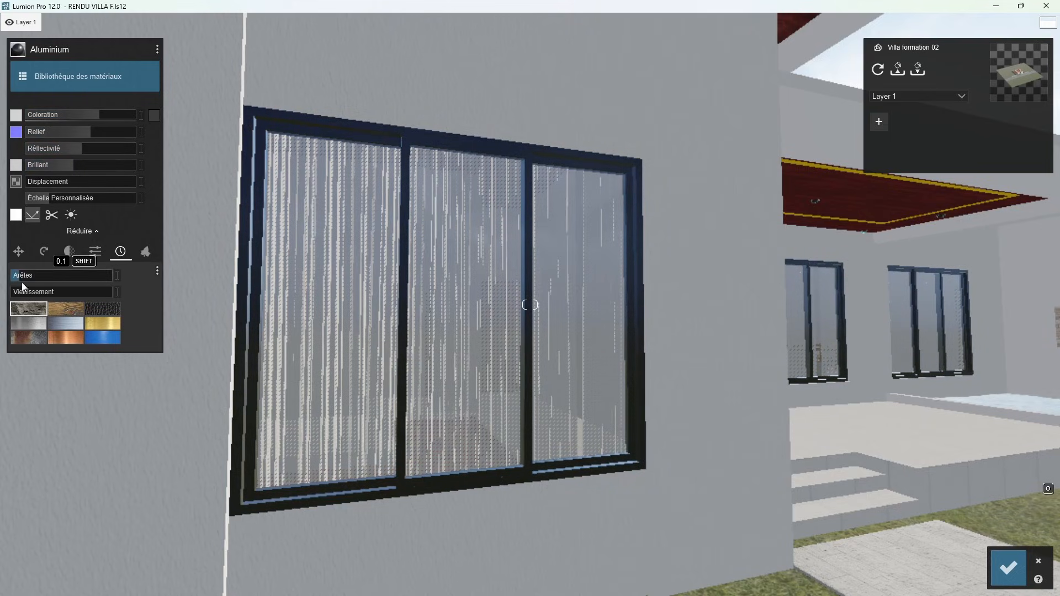
click(67, 324)
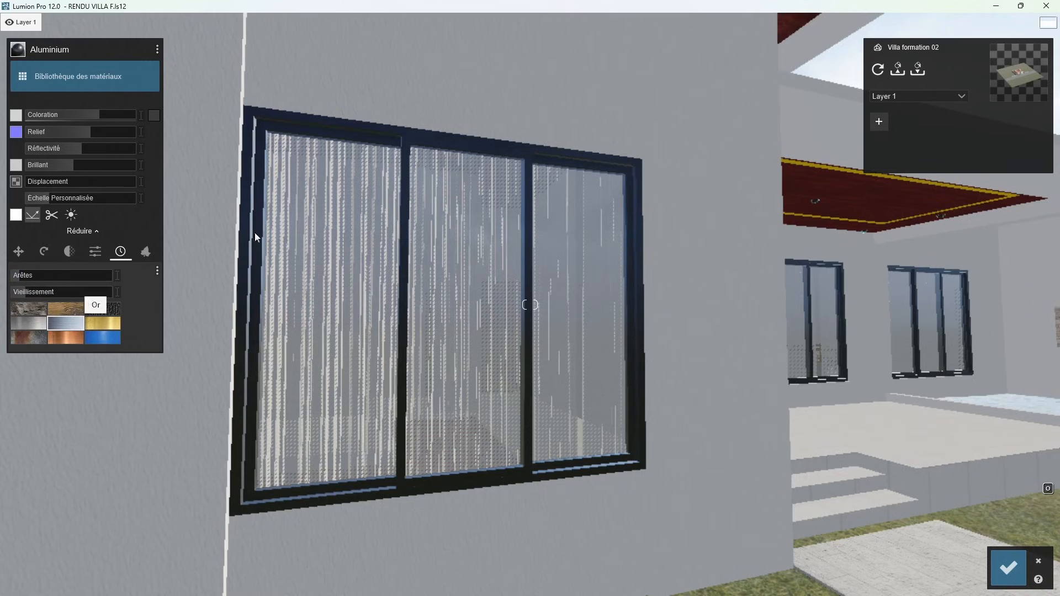
click(1019, 570)
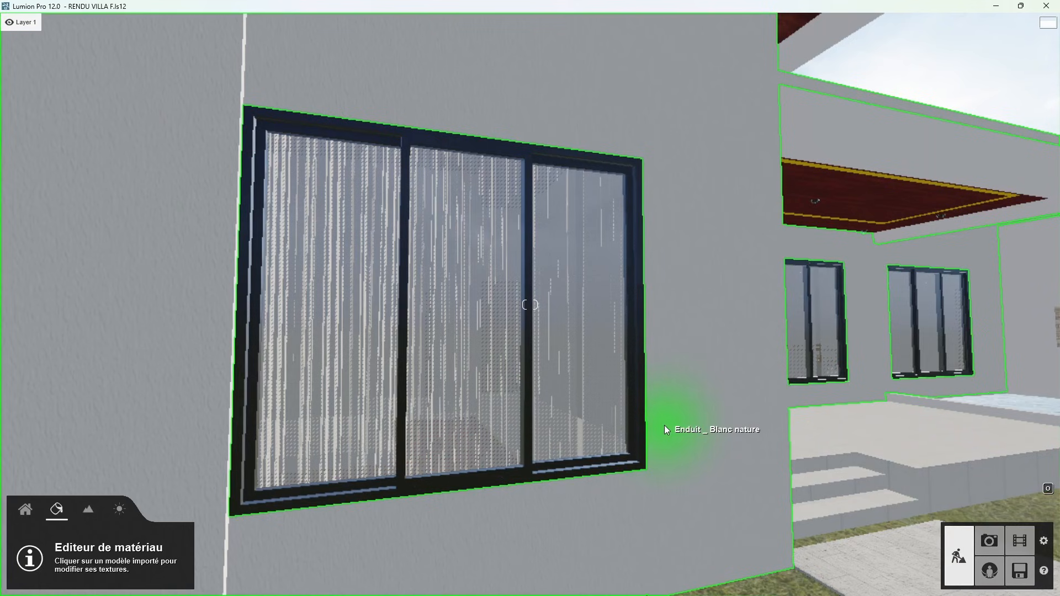
Step: Move along the facade to the entrance porch and view the door beside the reframed windows
key(d)
right_drag(665, 425, 558, 447)
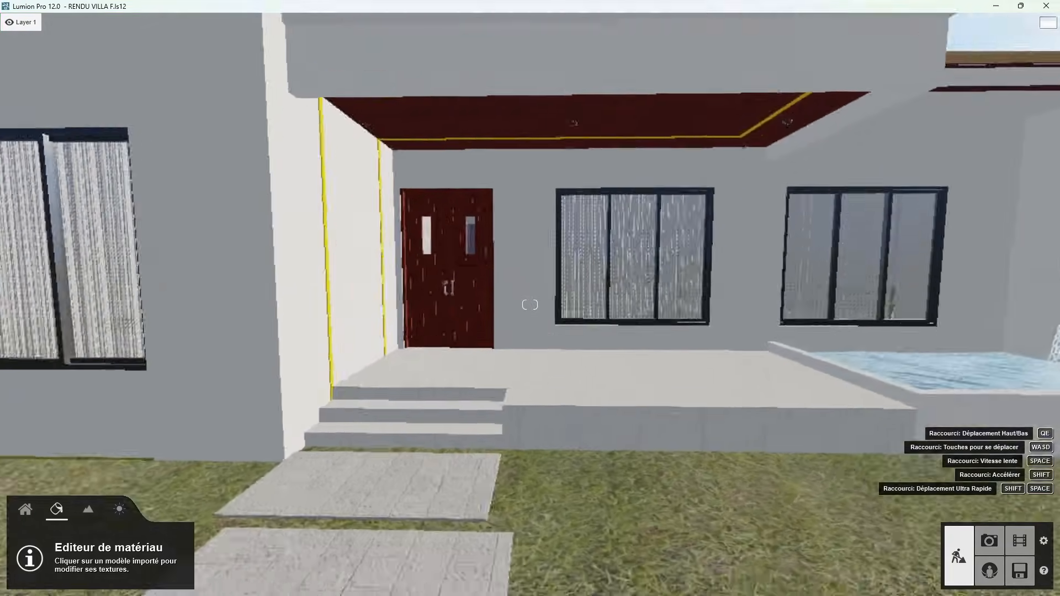
mouse_move(619, 326)
right_down()
mouse_move(629, 352)
mouse_move(625, 331)
right_up()
key(w)
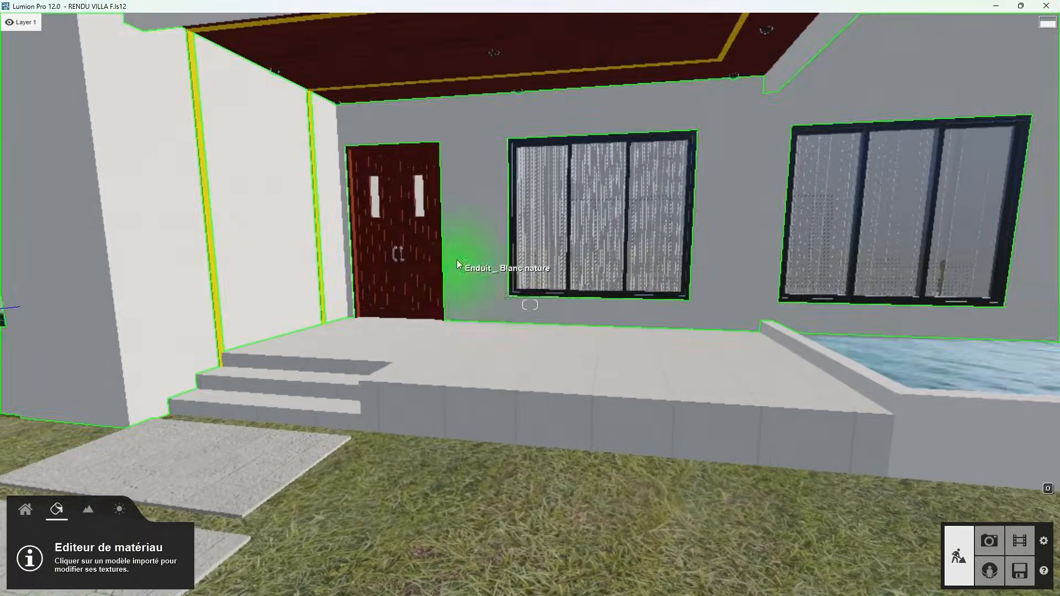
Step: Select the entrance door's mahogany surface and give it the Polii Wood Flooring 066 2k material from the interior woods
key(w)
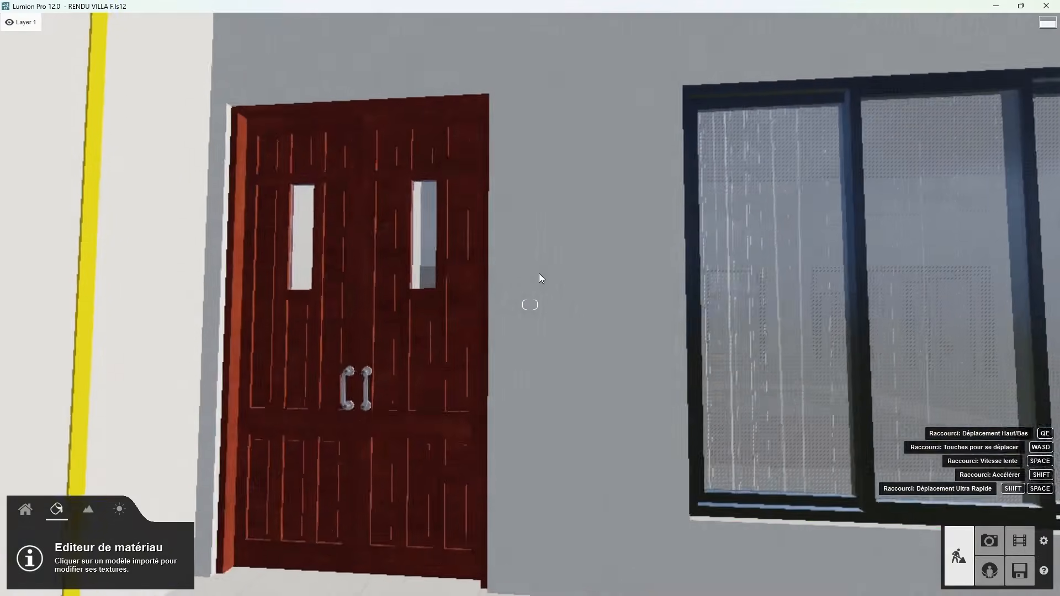
key(a)
click(491, 353)
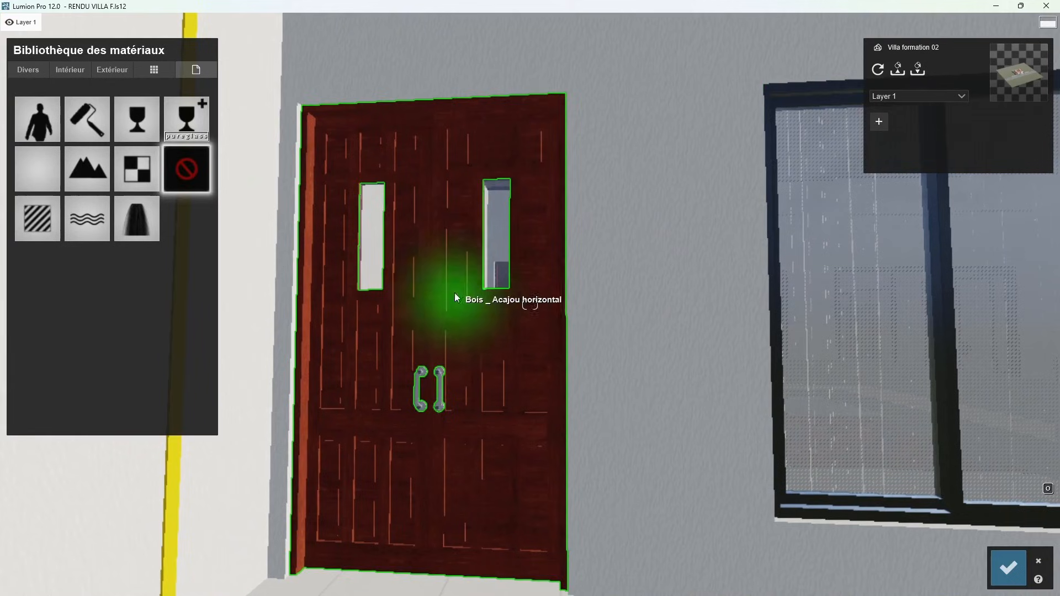
click(81, 71)
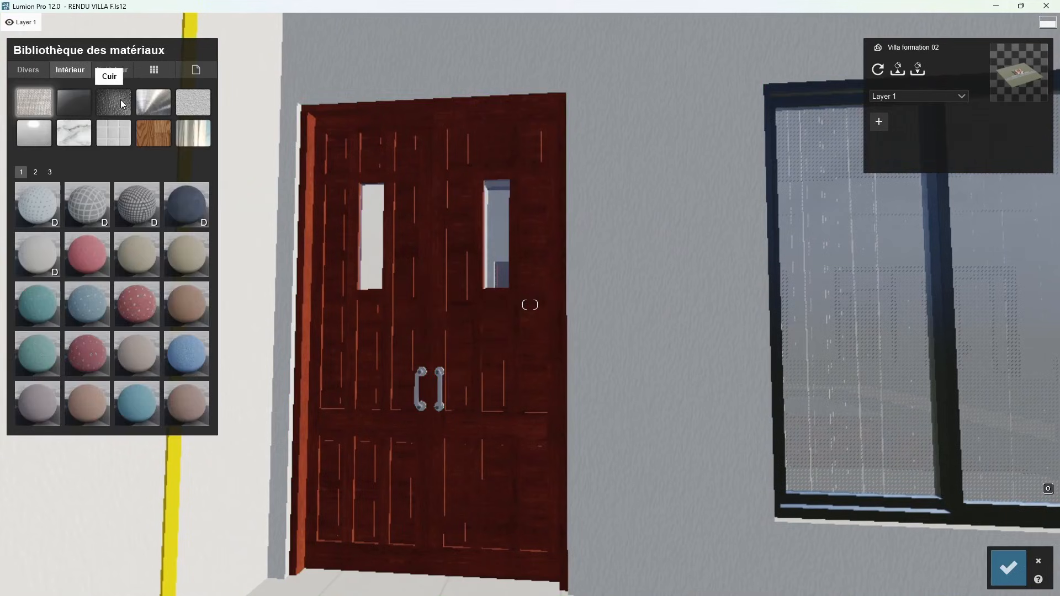
click(154, 132)
click(35, 172)
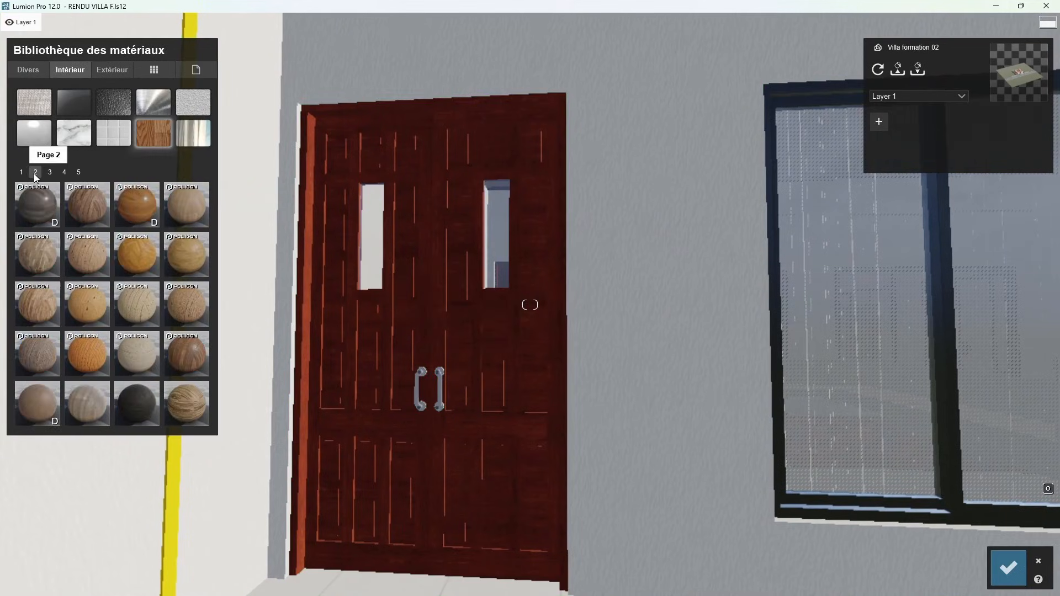
click(139, 208)
click(147, 264)
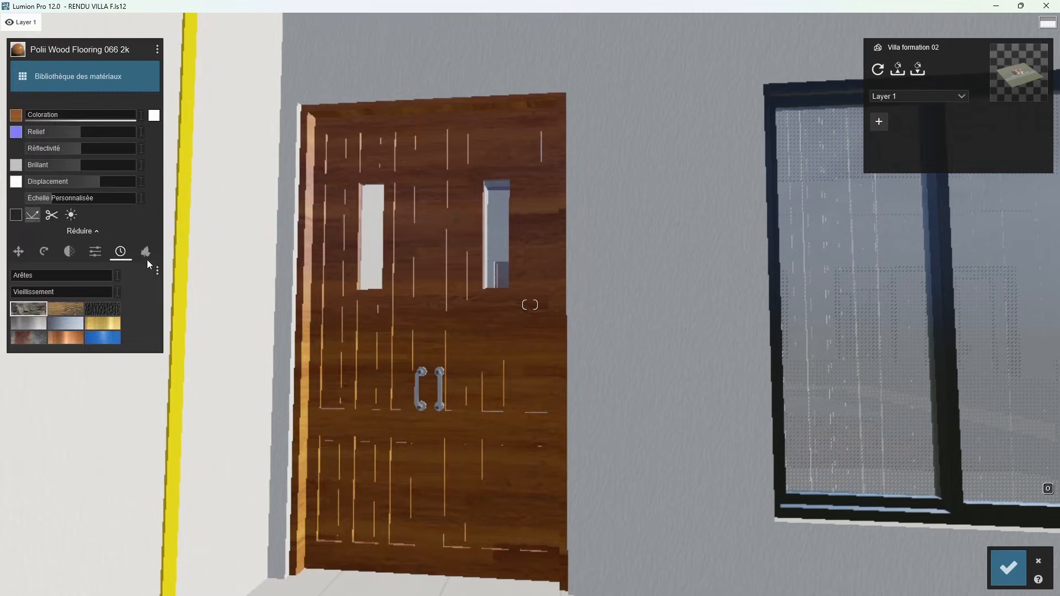
Step: Tint the door wood reddish brown, raise its relief, lower colouration, reflectivity, gloss and displacement, and add slight edge softening and weathering
click(154, 115)
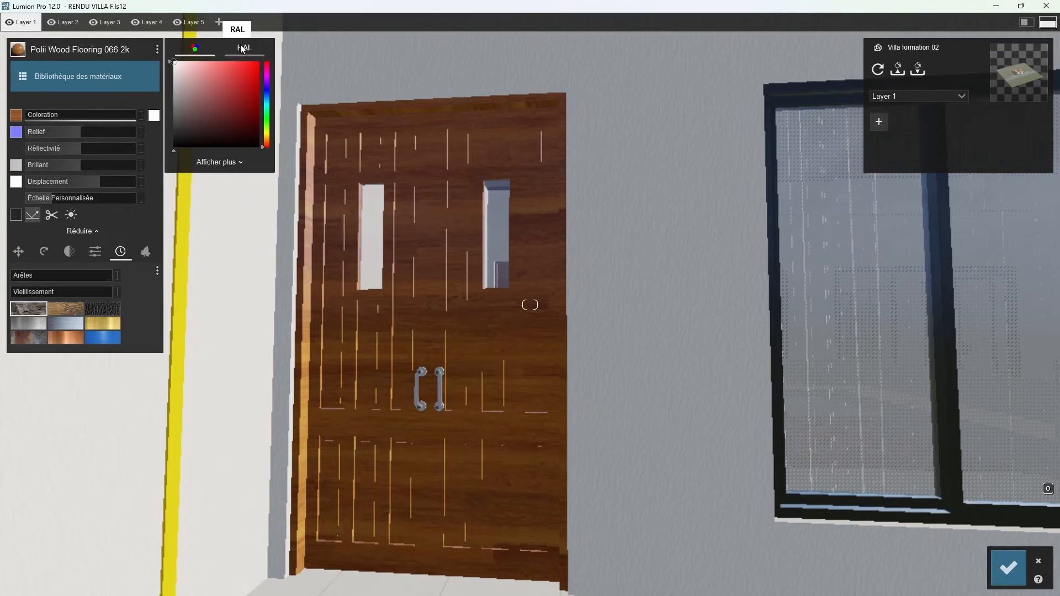
drag(267, 145, 267, 143)
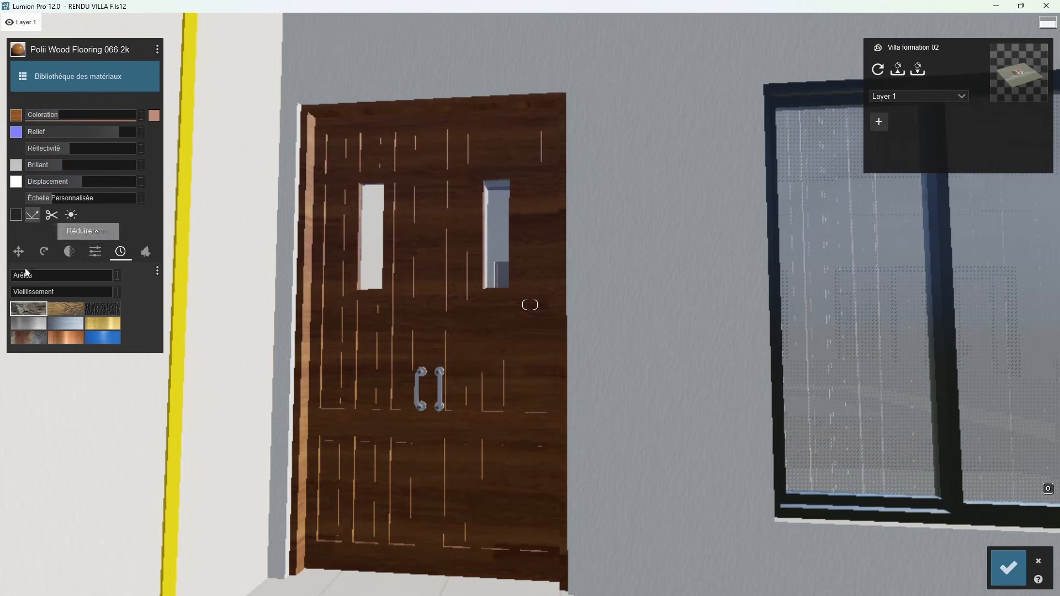
drag(23, 296, 27, 295)
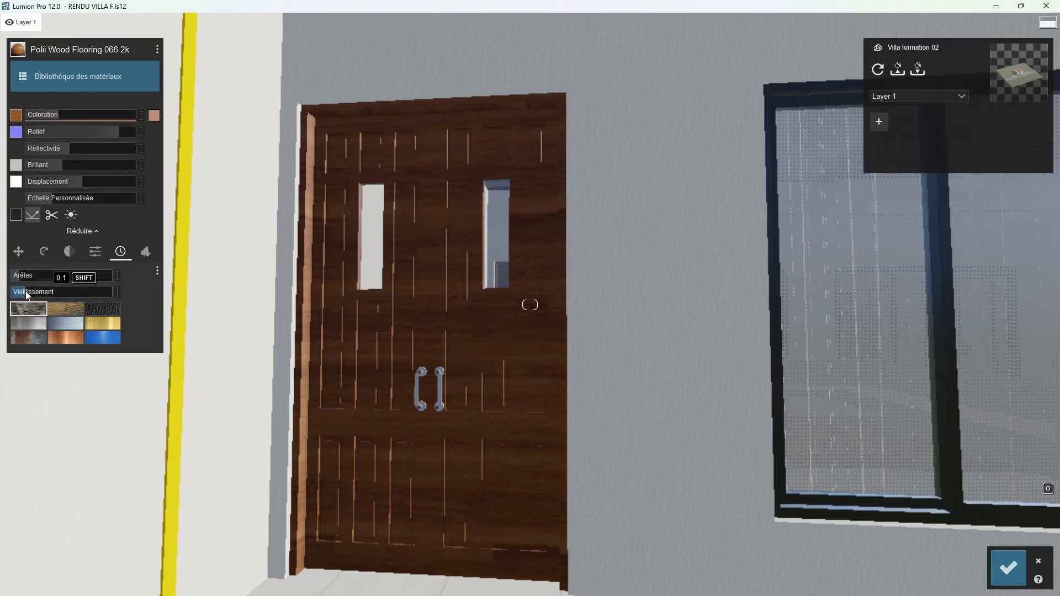
Step: Compare the stone and wood weathering styles on the door up close, choose wood, and save the material changes
click(63, 308)
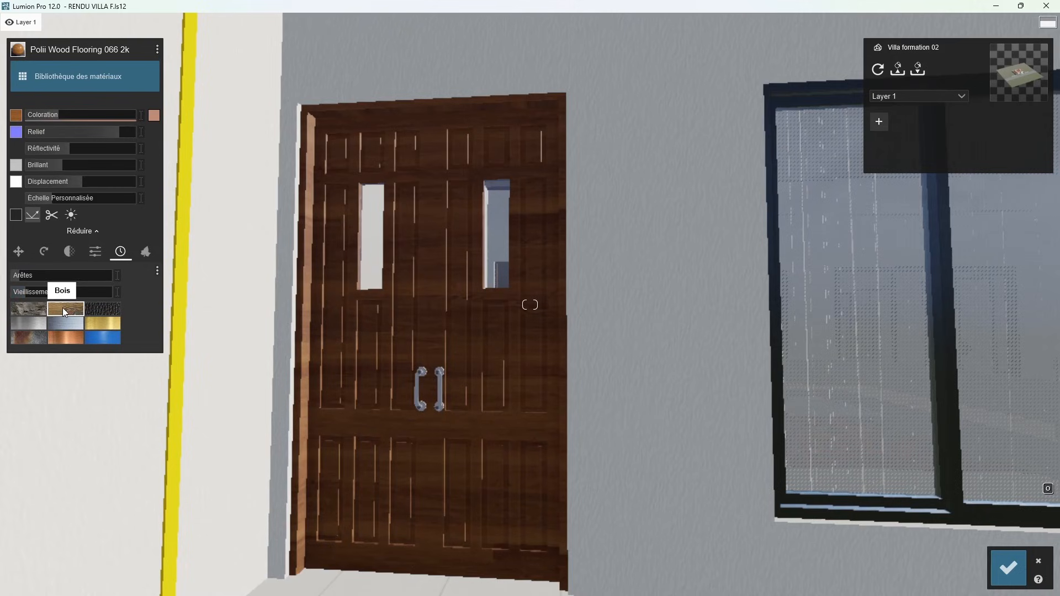
click(37, 312)
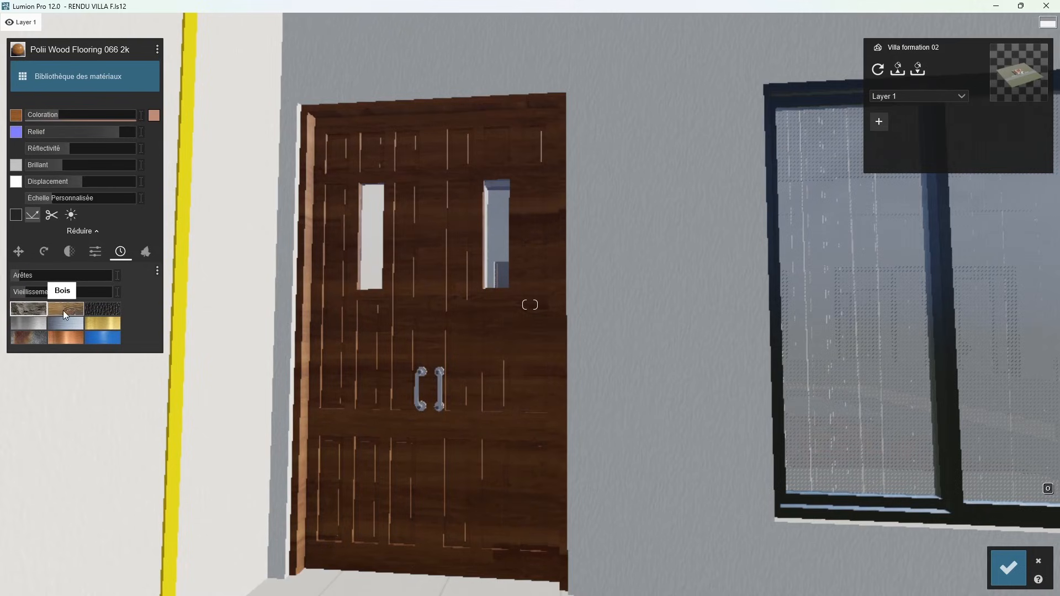
key(w)
right_drag(372, 249, 366, 196)
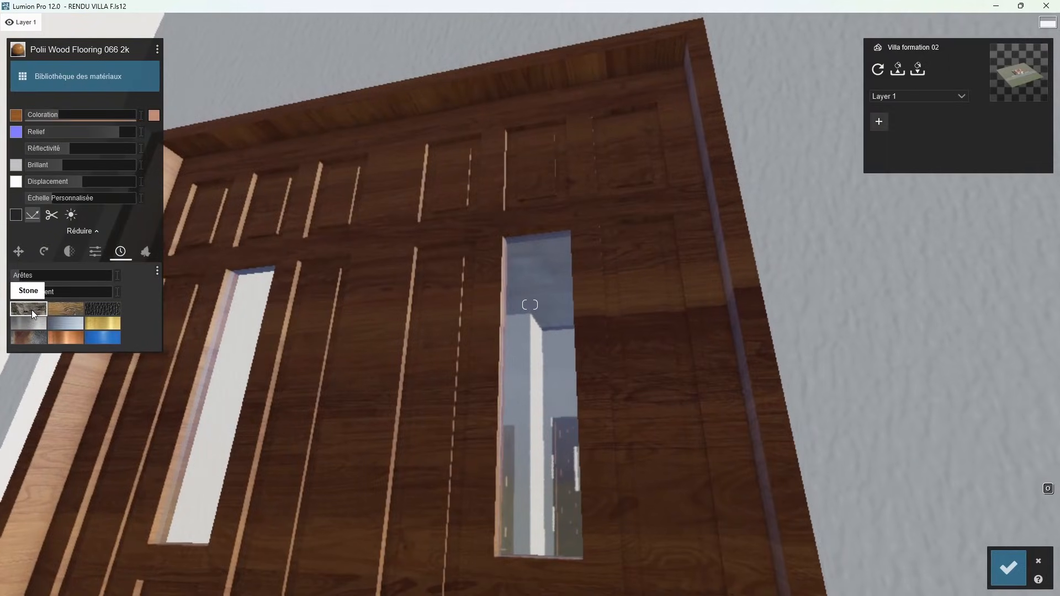
click(75, 310)
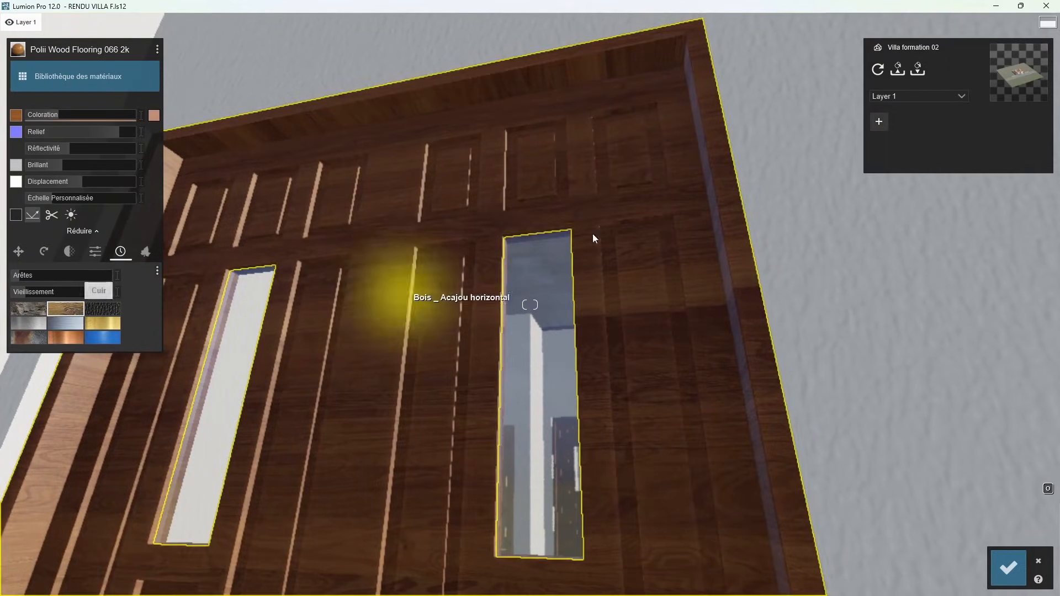
click(1008, 567)
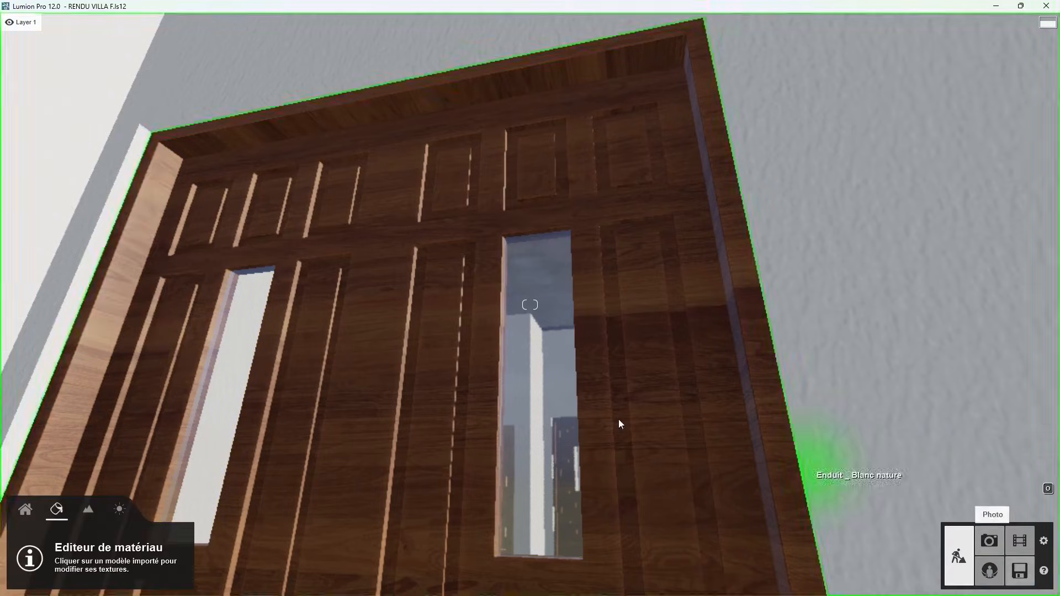
Step: Open the porch floor's white 60x60 tile surface for material assignment and browse to the third set of interior tiles
right_drag(619, 419, 617, 452)
scroll(545, 329, down, 10)
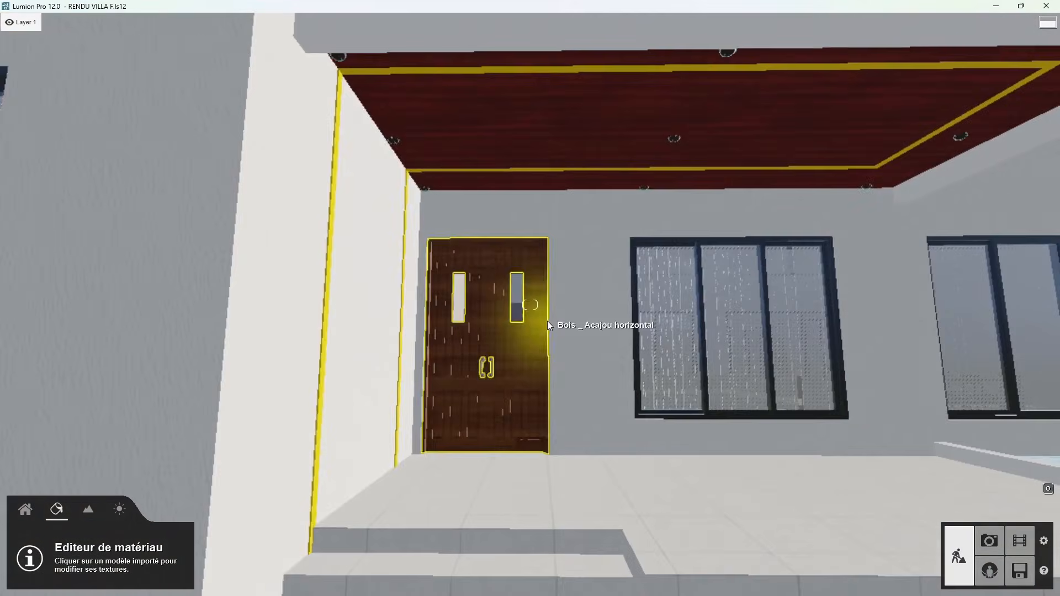
scroll(582, 341, down, 5)
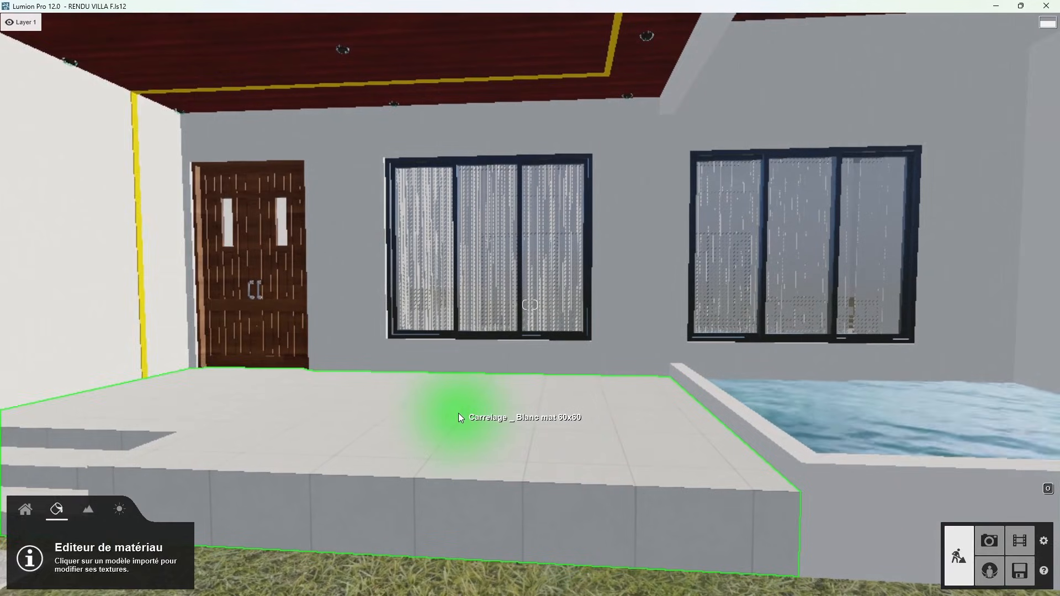
click(459, 416)
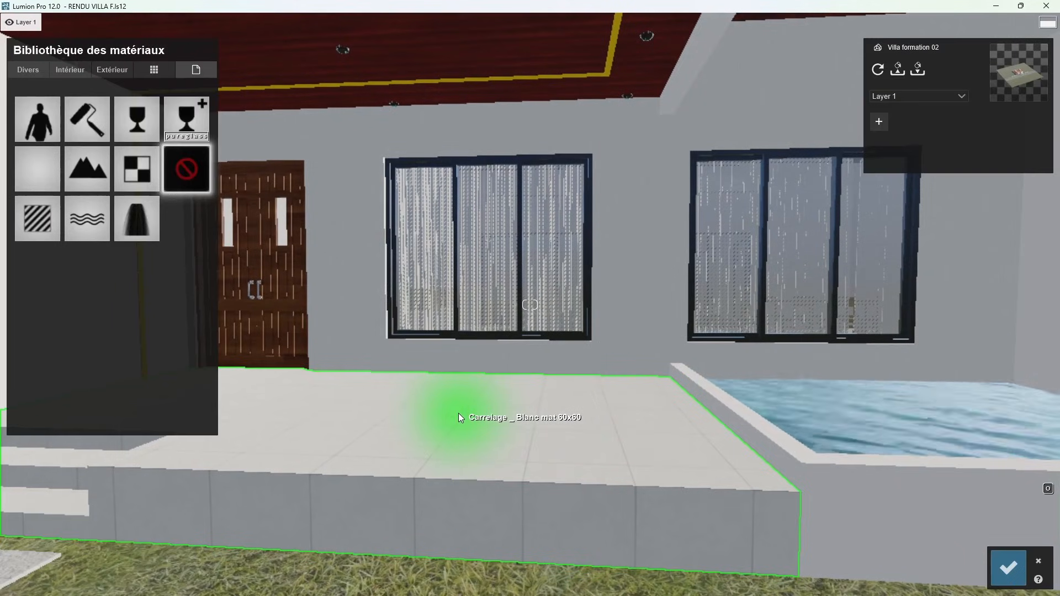
click(81, 78)
click(116, 134)
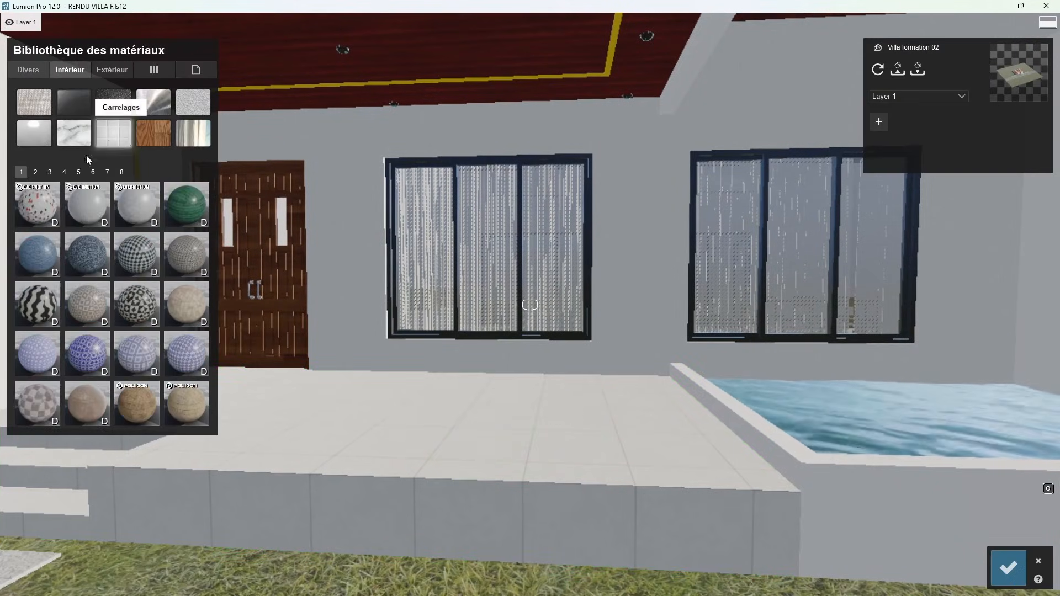
click(34, 173)
click(49, 172)
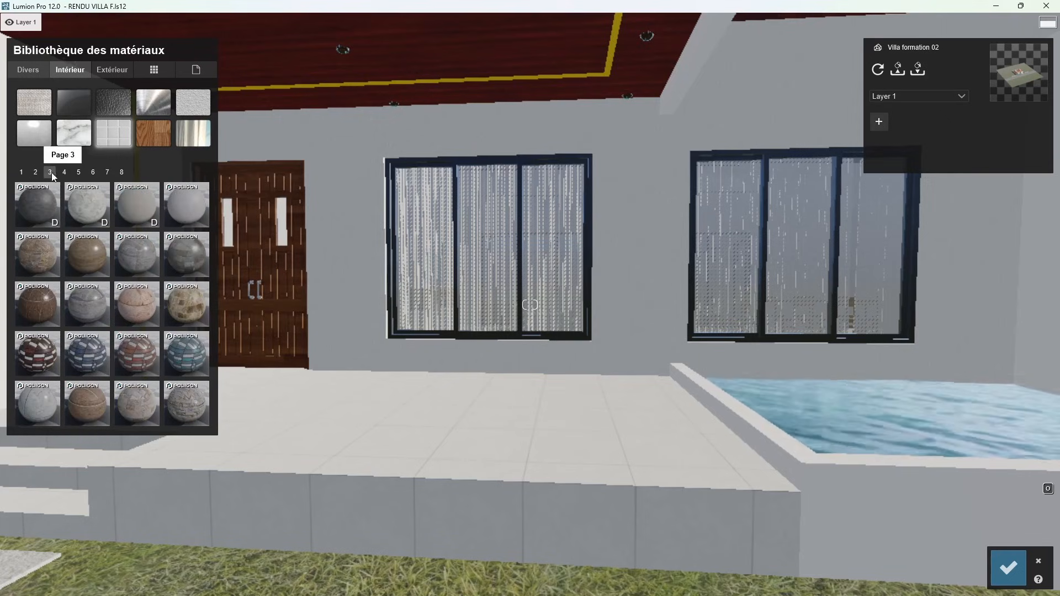
Step: Try the Polii rectangular stone, rectangular subway and Tiles 15 01 3k materials on the porch floor and steps
click(138, 204)
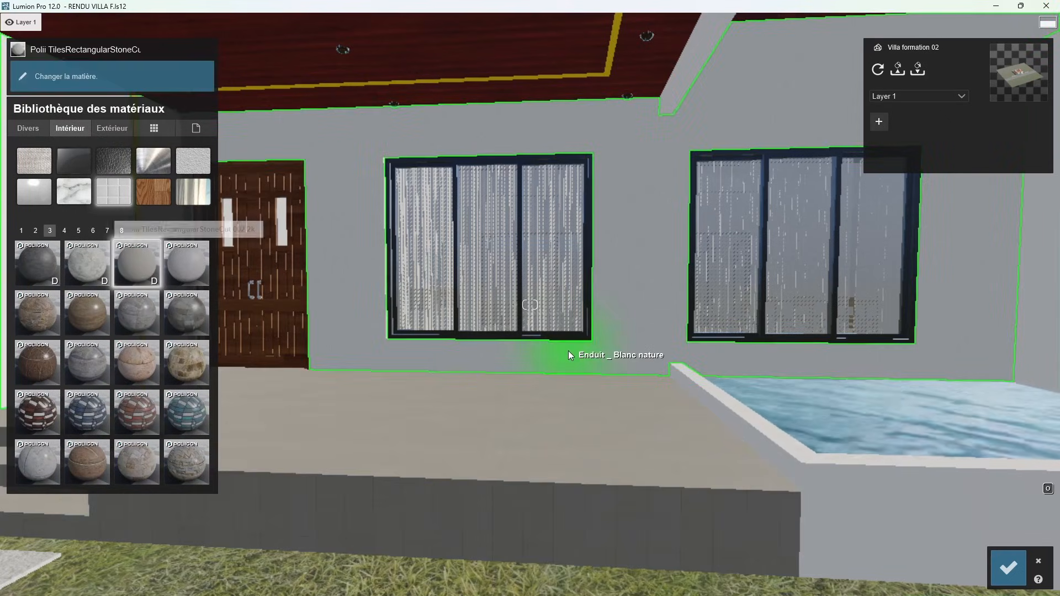
key(Left)
right_drag(569, 350, 573, 360)
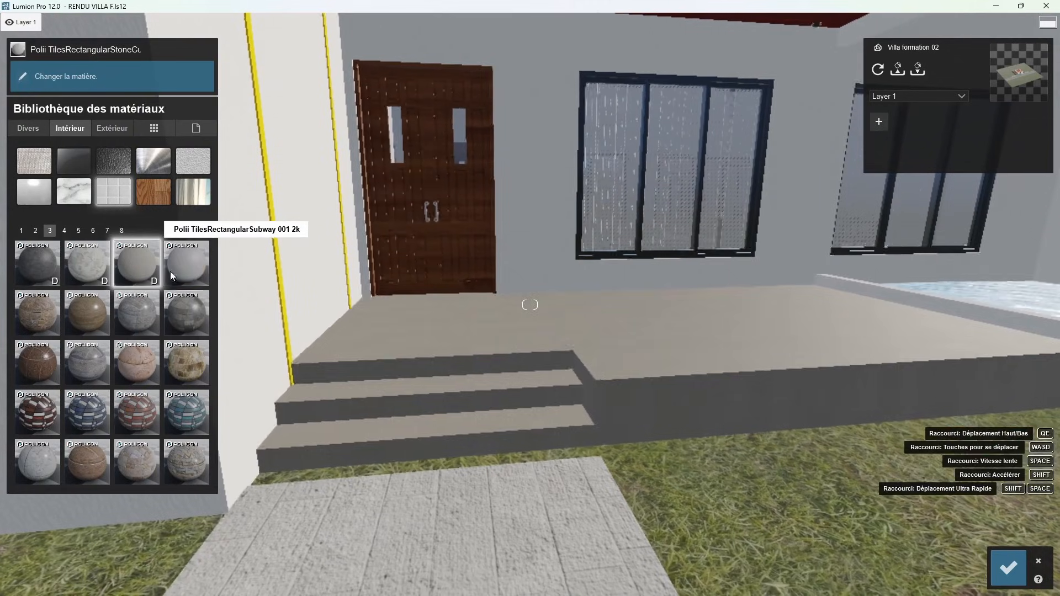
click(171, 270)
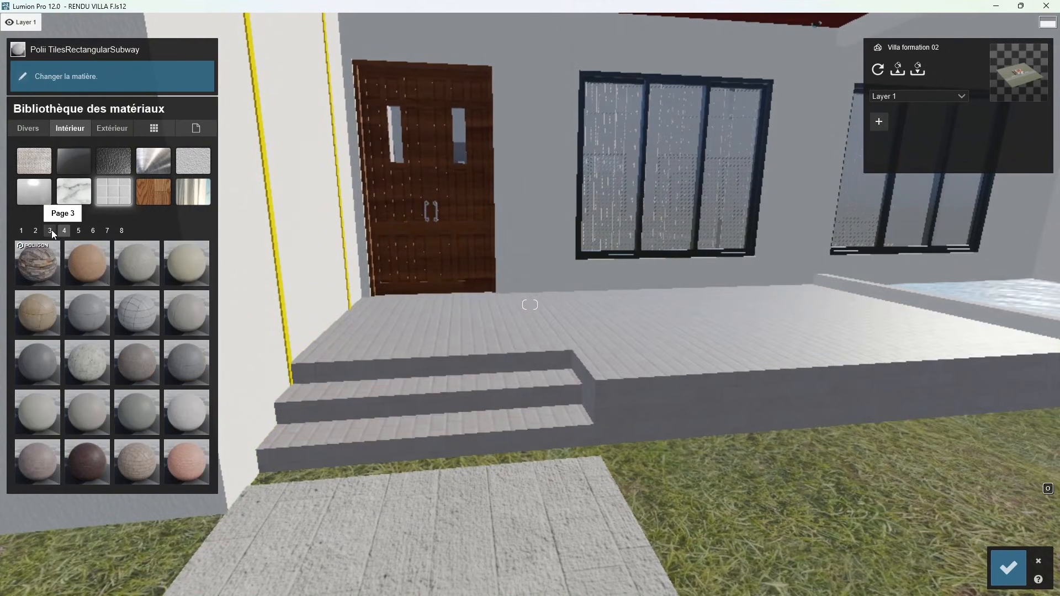
click(46, 458)
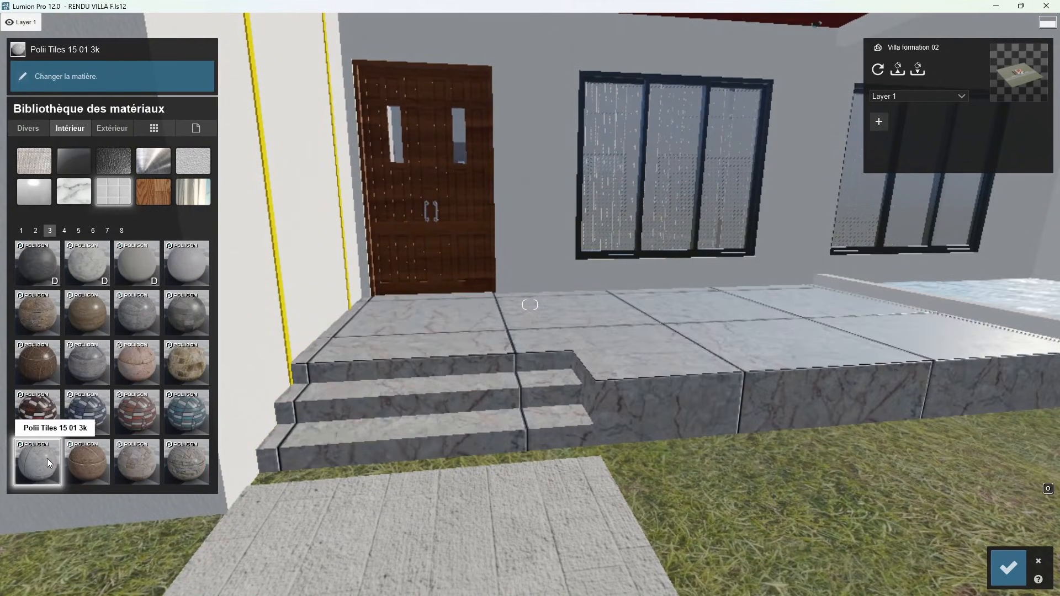
Step: Try plainer tiles on the porch floor, including Tiles 007 1024, Tiles 016 1024 and Tiles 021 1024
click(62, 231)
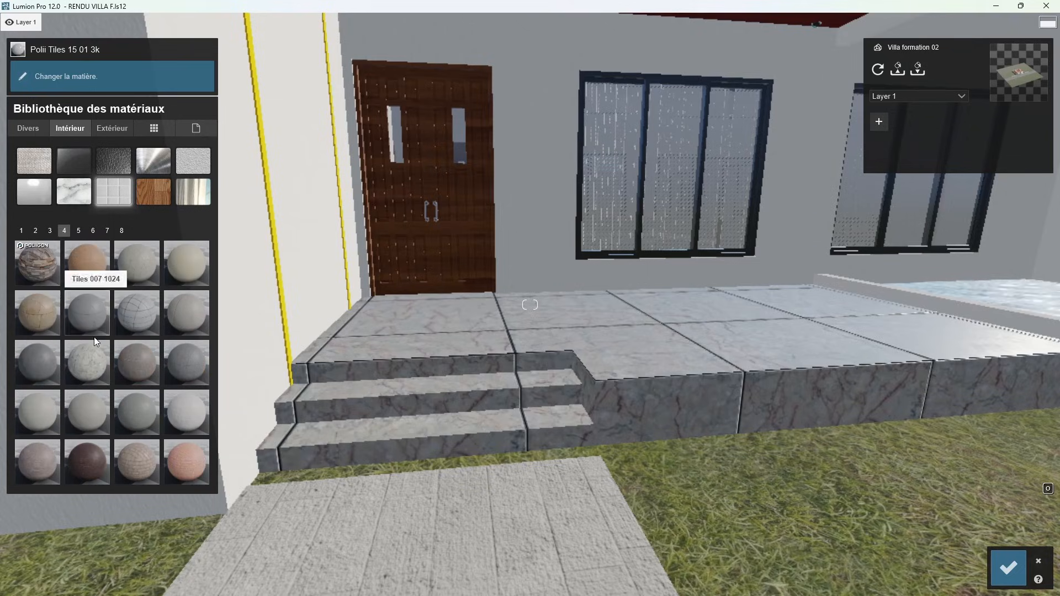
click(91, 313)
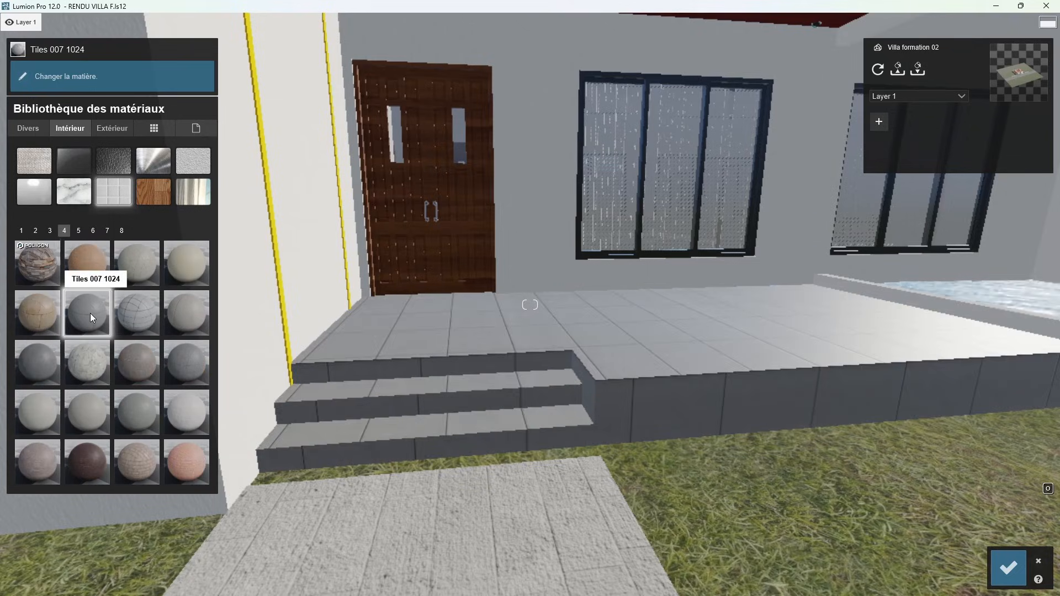
click(53, 377)
click(67, 403)
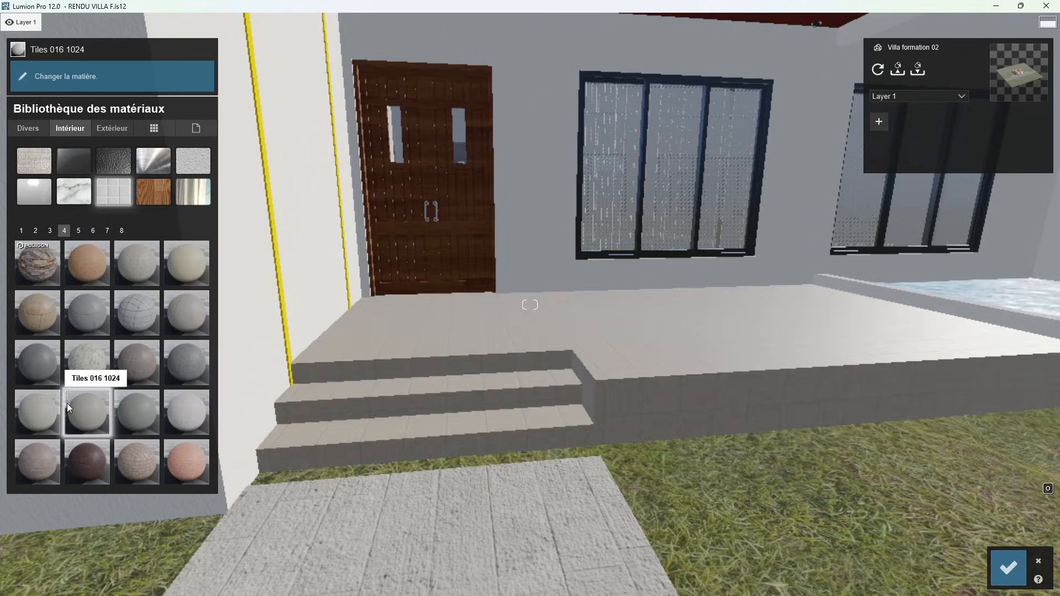
click(131, 418)
click(187, 423)
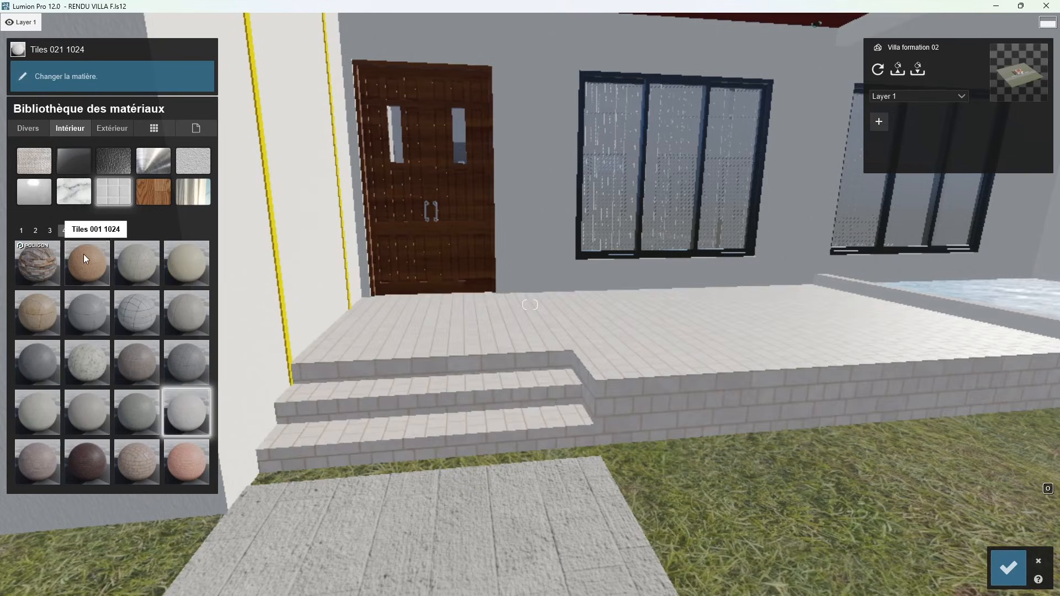
Step: Try the Tiles 059a 1024 and Tiles 047 A 512 materials on the porch floor
click(78, 230)
click(93, 231)
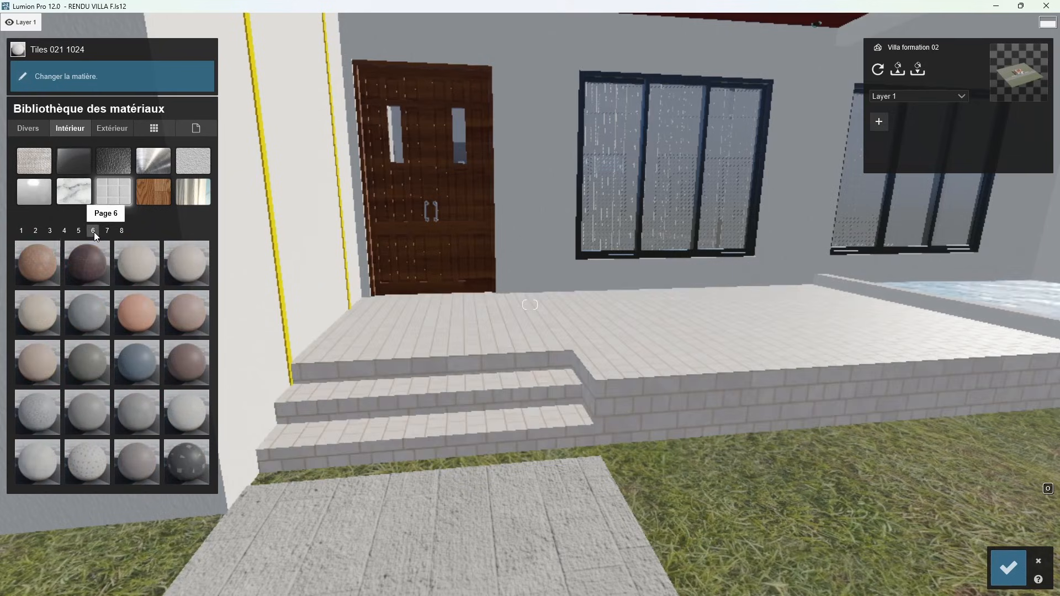
click(80, 416)
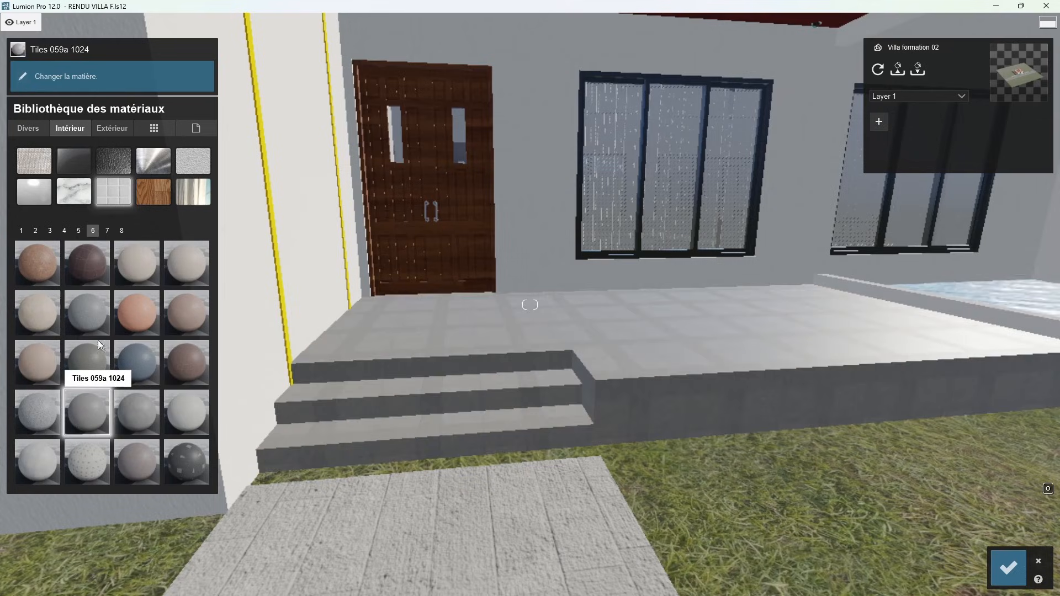
click(122, 279)
Step: Recheck the Polii tile options, apply Polii Tiles 15 01 3k to the porch floor and steps, and open its settings
click(49, 232)
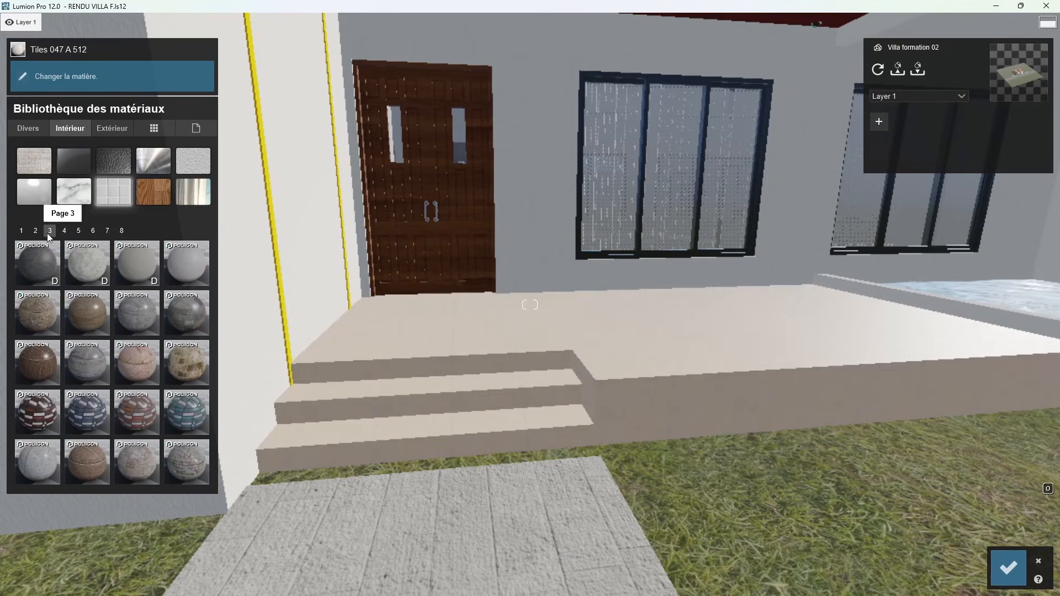
click(79, 265)
click(142, 267)
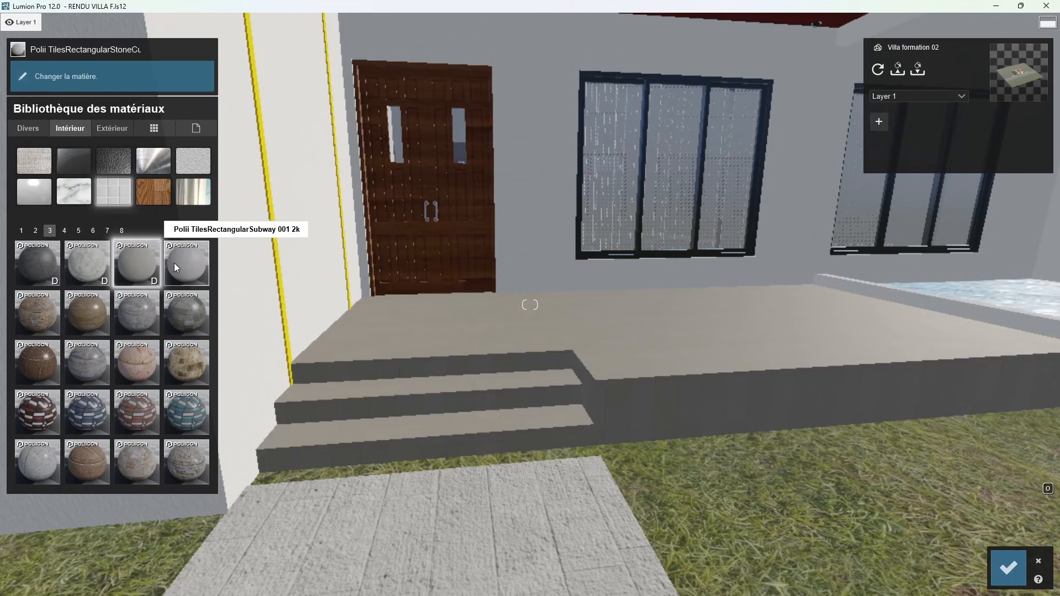
click(175, 264)
click(42, 465)
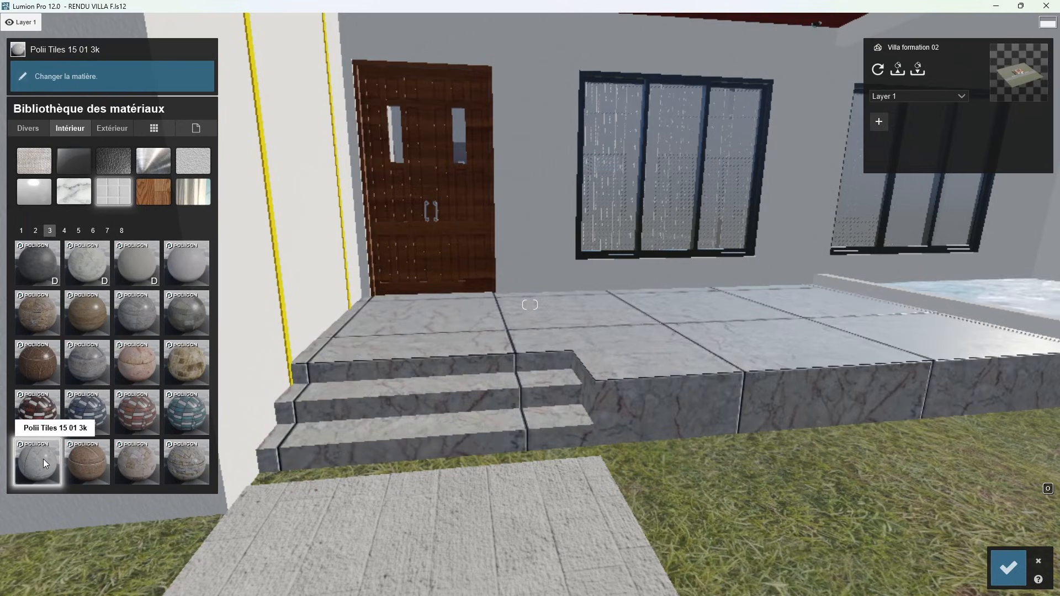
click(43, 458)
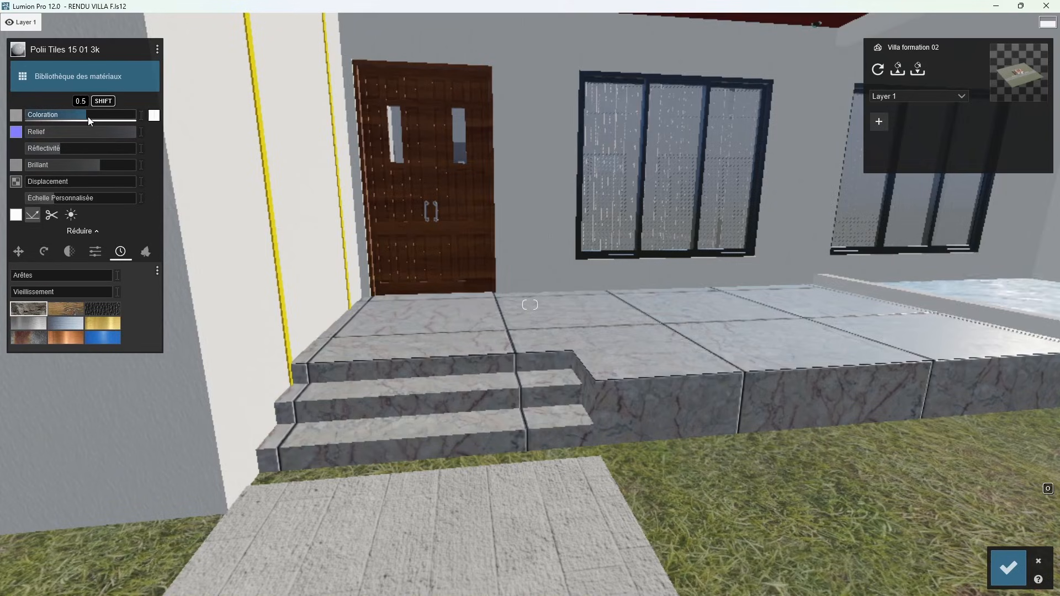
Step: Raise the porch tile's colouration with white, lower its relief, raise reflectivity slightly, add slight edge softening and weathering, and inspect it closely
drag(88, 117, 71, 147)
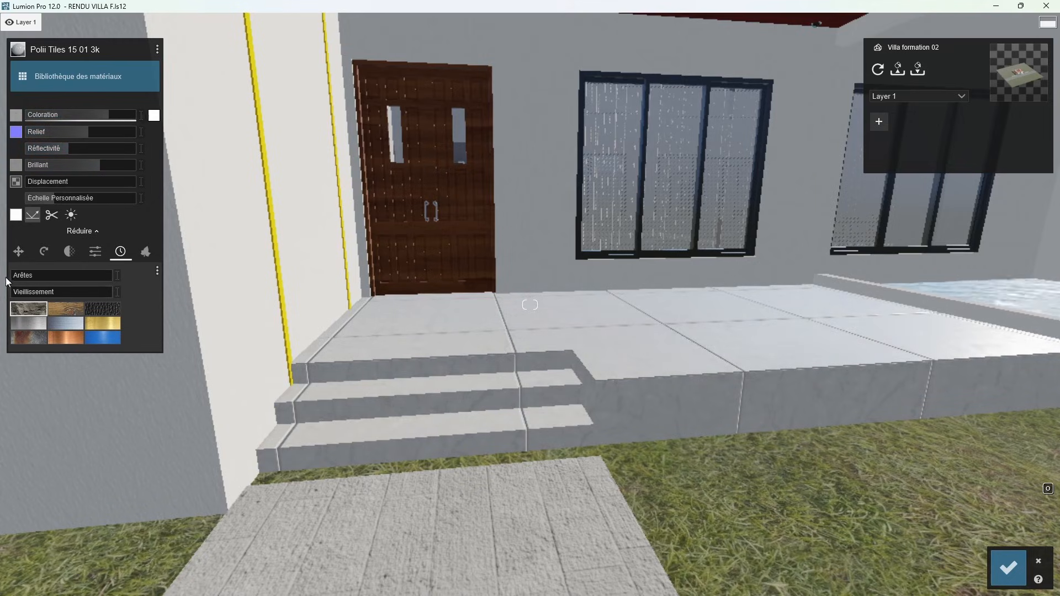
drag(18, 276, 34, 300)
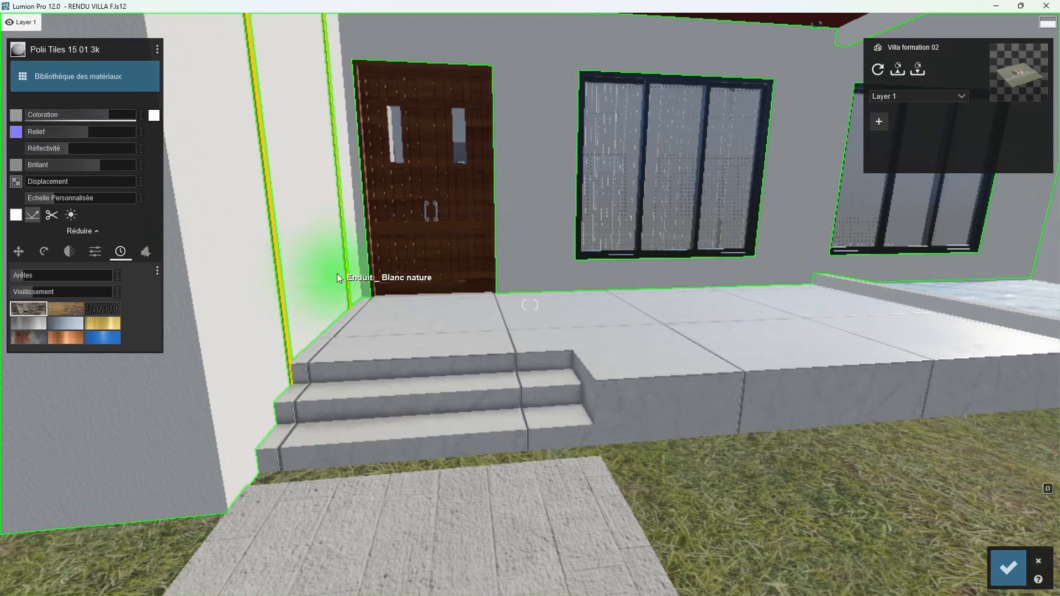
right_drag(678, 356, 723, 407)
key(w)
key(q)
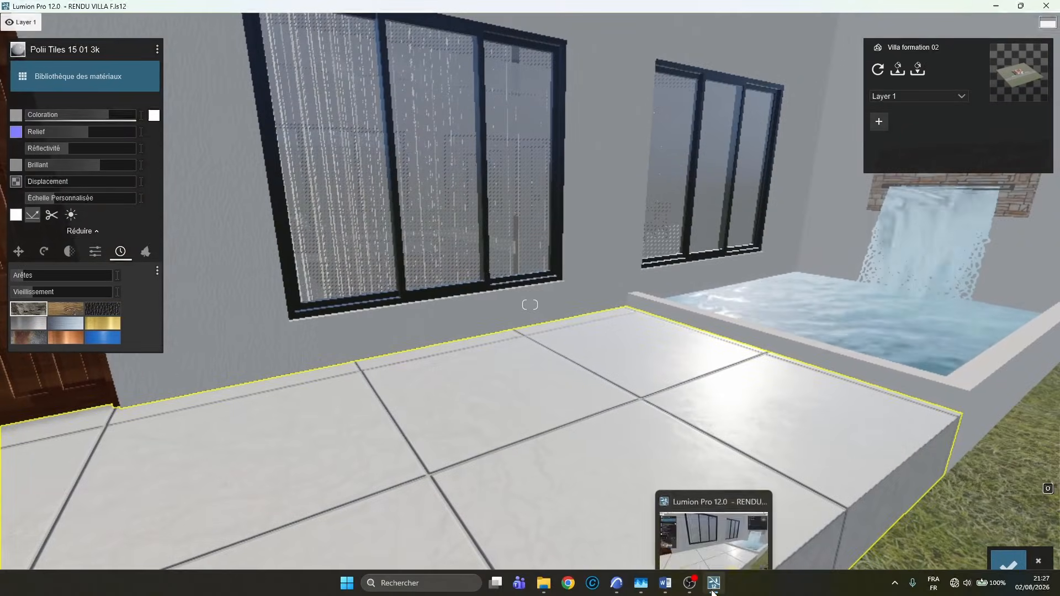
Step: Switch to the ARCHICAD ground-floor plan, measure the terrace depth along the pool edge, and return to the Lumion scene
click(616, 583)
scroll(536, 362, up, 5)
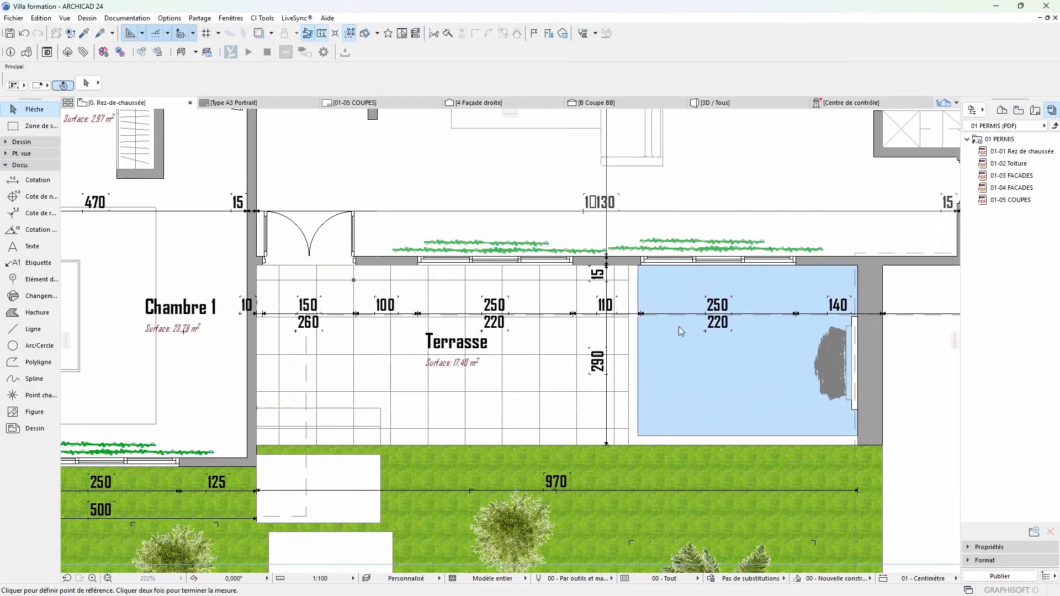
scroll(680, 331, up, 2)
click(629, 249)
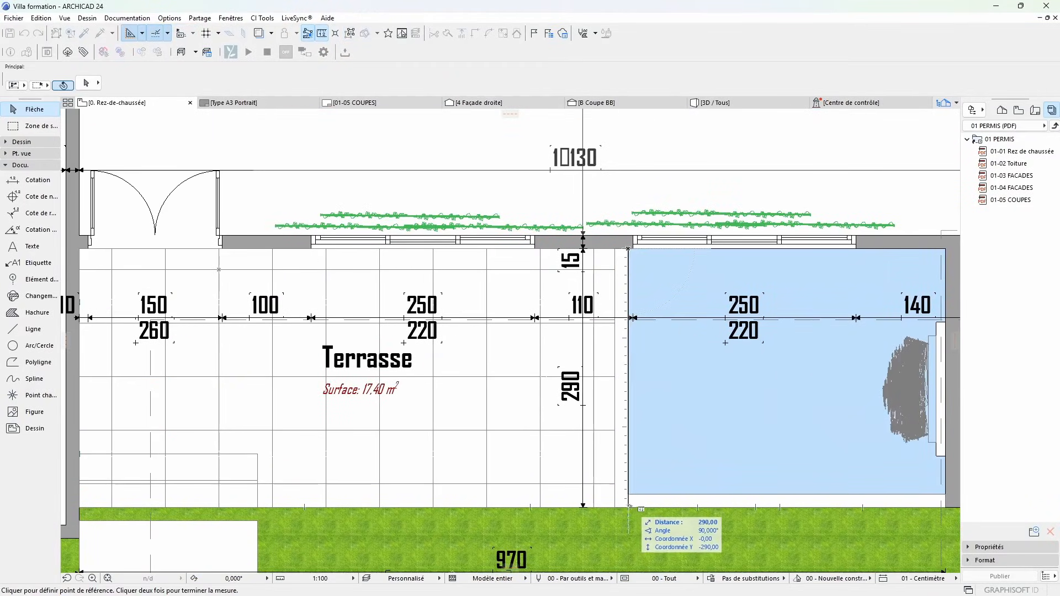
key(Escape)
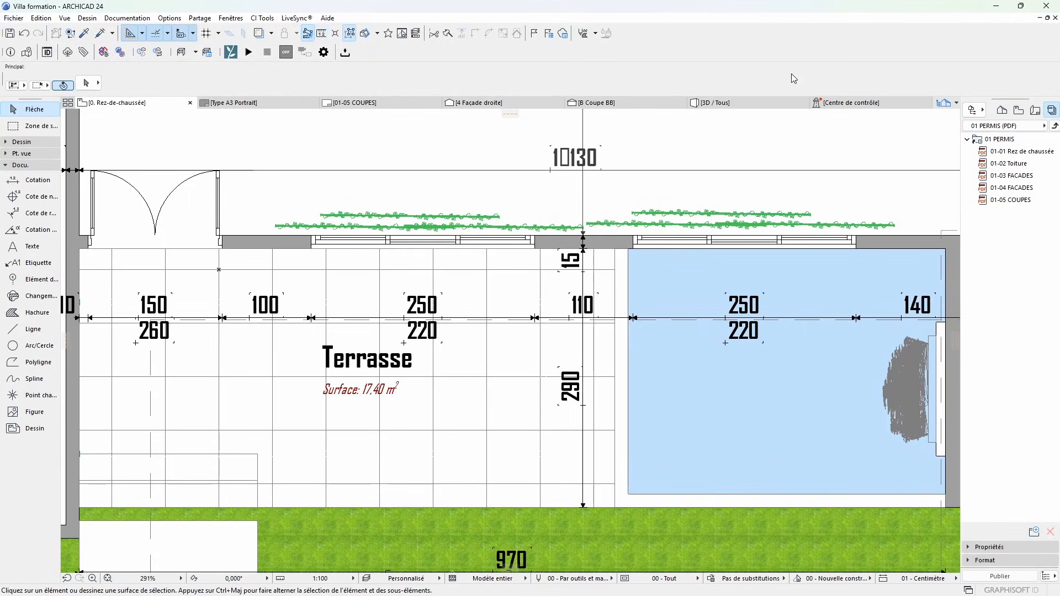
click(995, 10)
Step: Reduce the custom scale of the porch floor's Polii tiles for smaller tiles, check them from outside and save the material
right_drag(599, 371, 540, 376)
key(a)
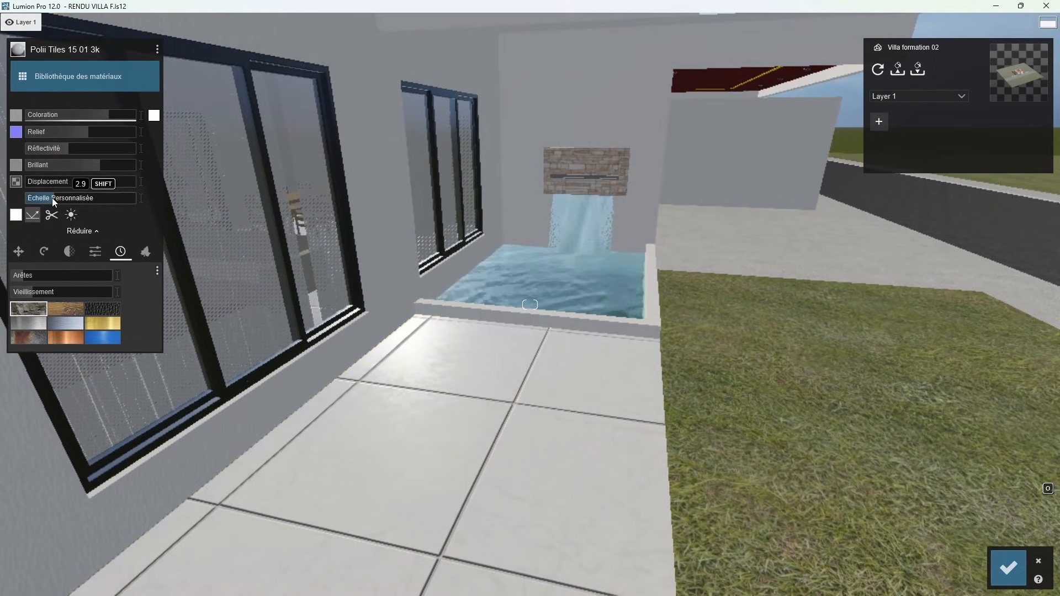
click(51, 197)
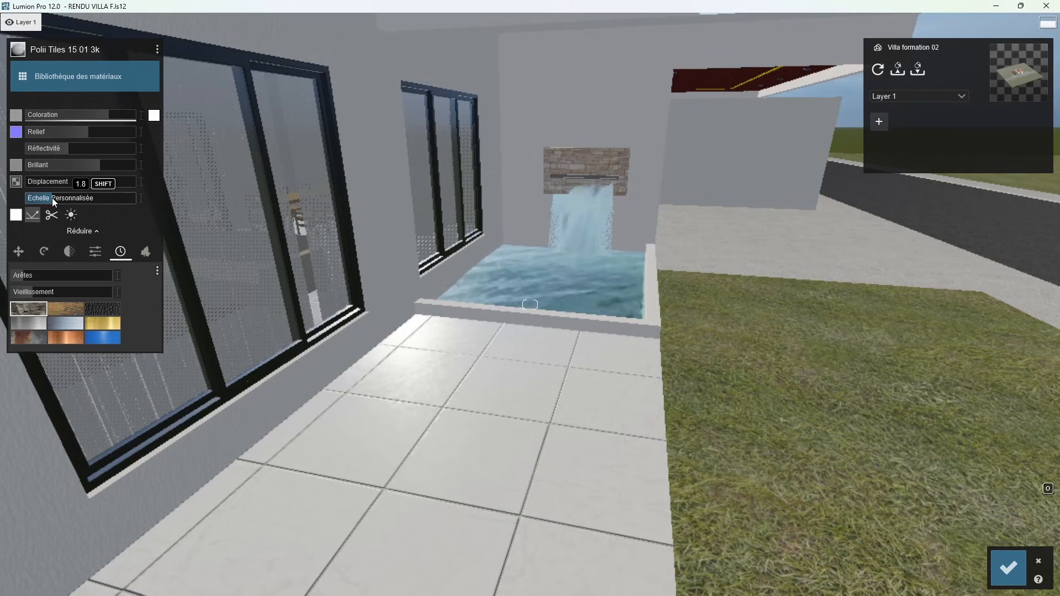
drag(52, 198, 48, 198)
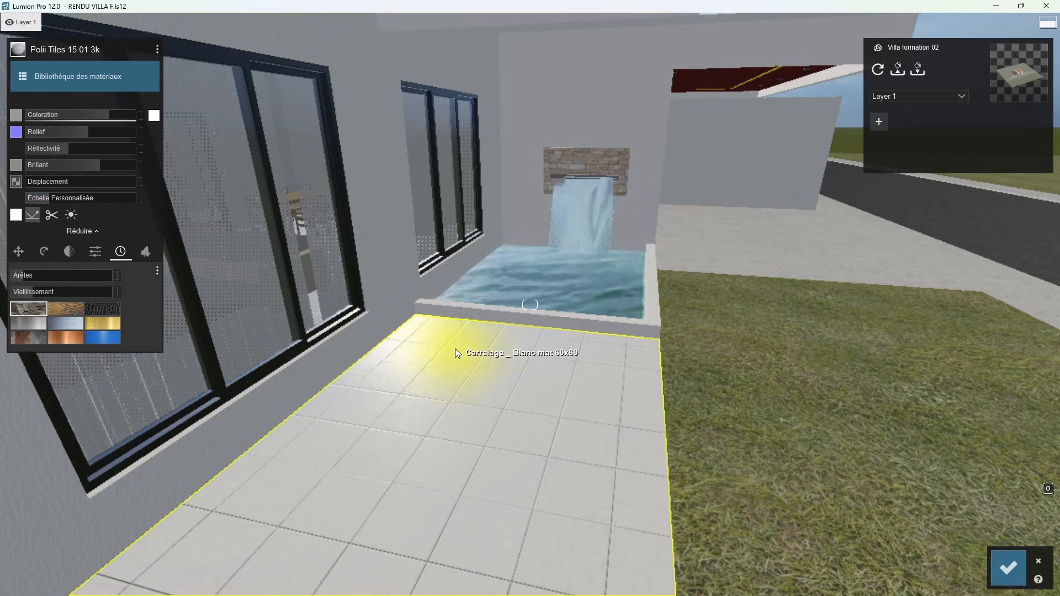
drag(50, 199, 51, 200)
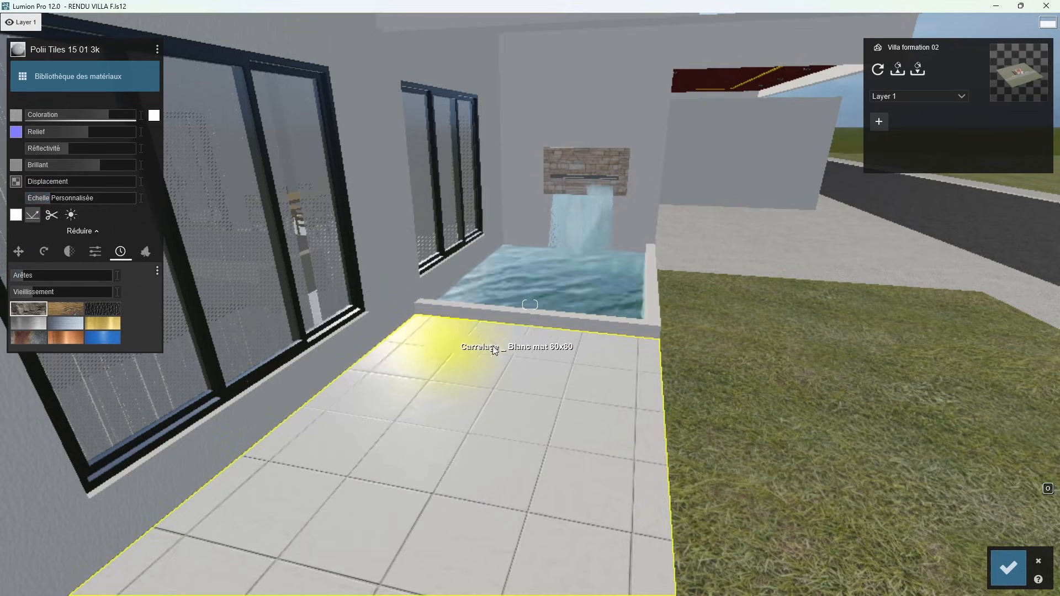
right_drag(640, 360, 536, 339)
key(d)
key(s)
key(a)
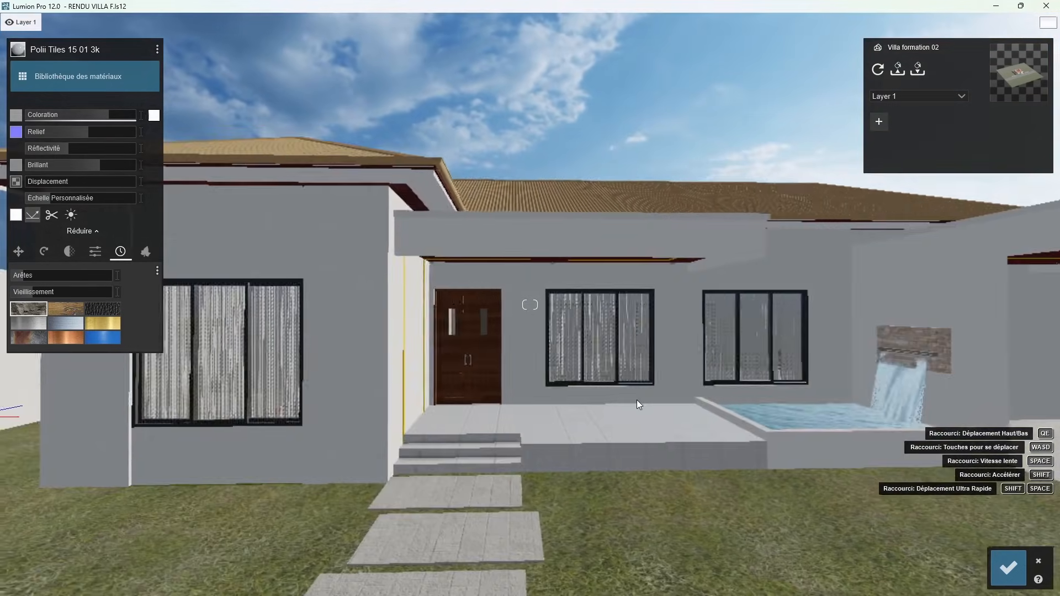
click(1009, 569)
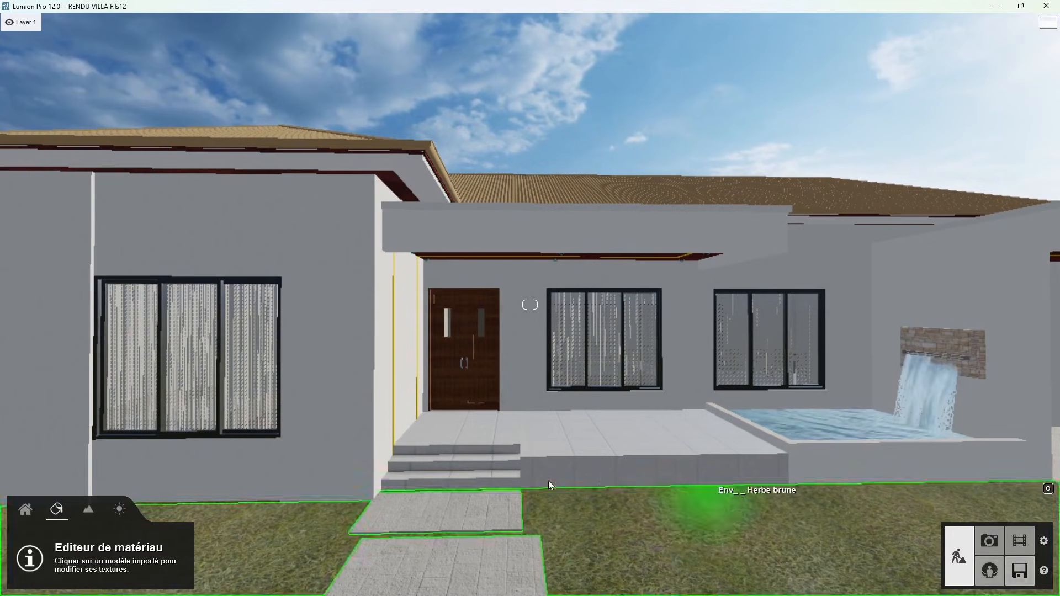
Step: Try the interior plaster material Ceiling V1 1200mmx600mm on the cherry-wood porch ceiling
key(w)
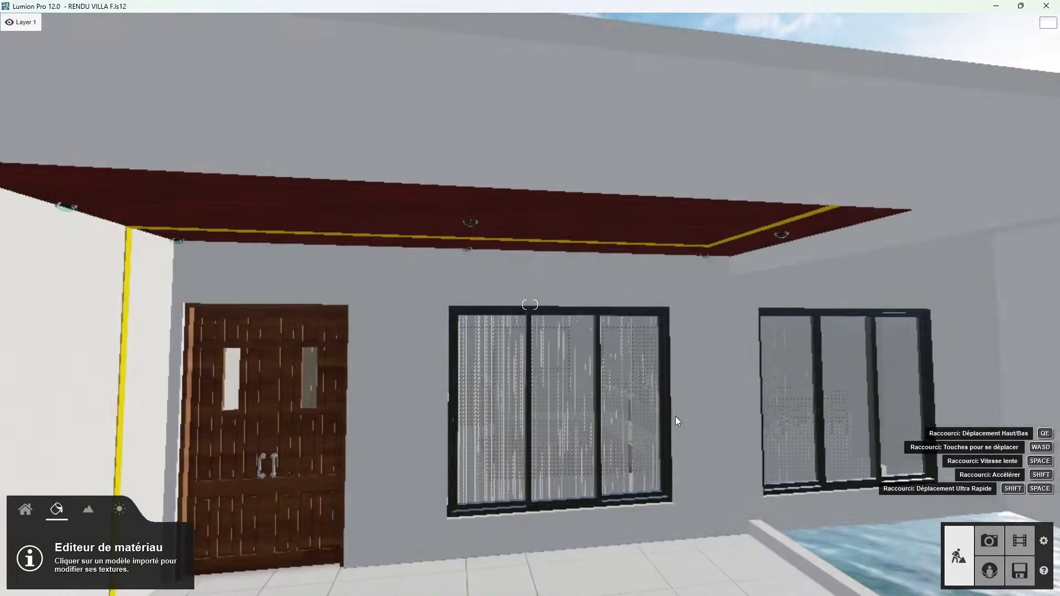
right_drag(673, 423, 642, 386)
click(501, 174)
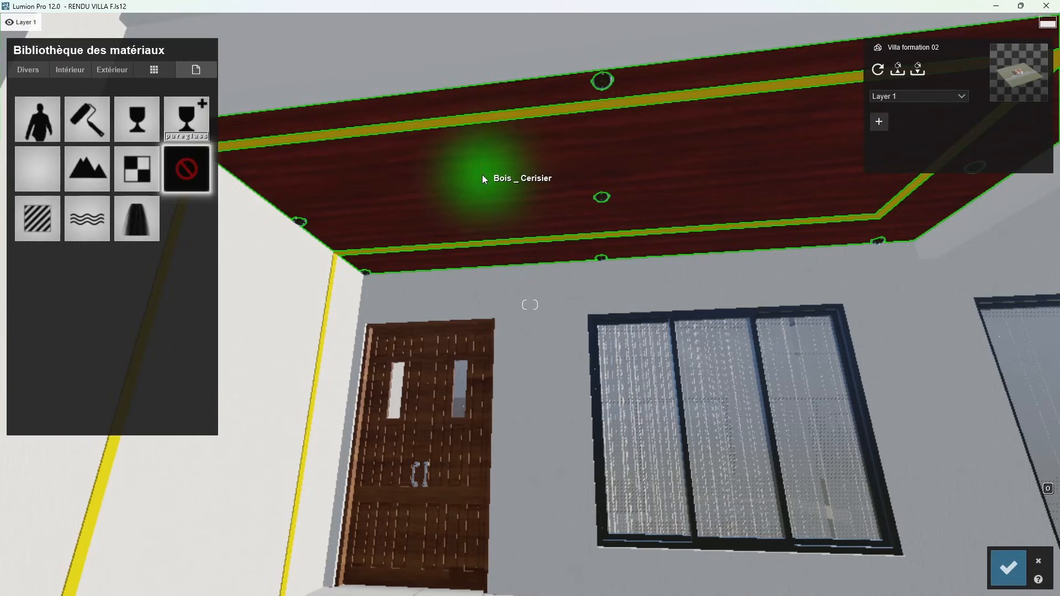
click(83, 72)
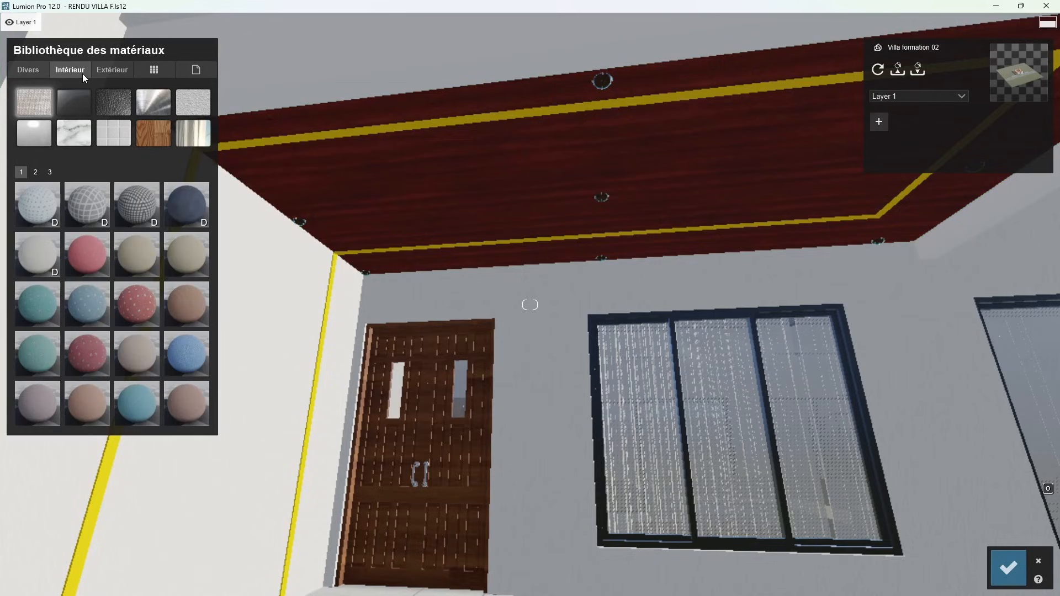
click(191, 102)
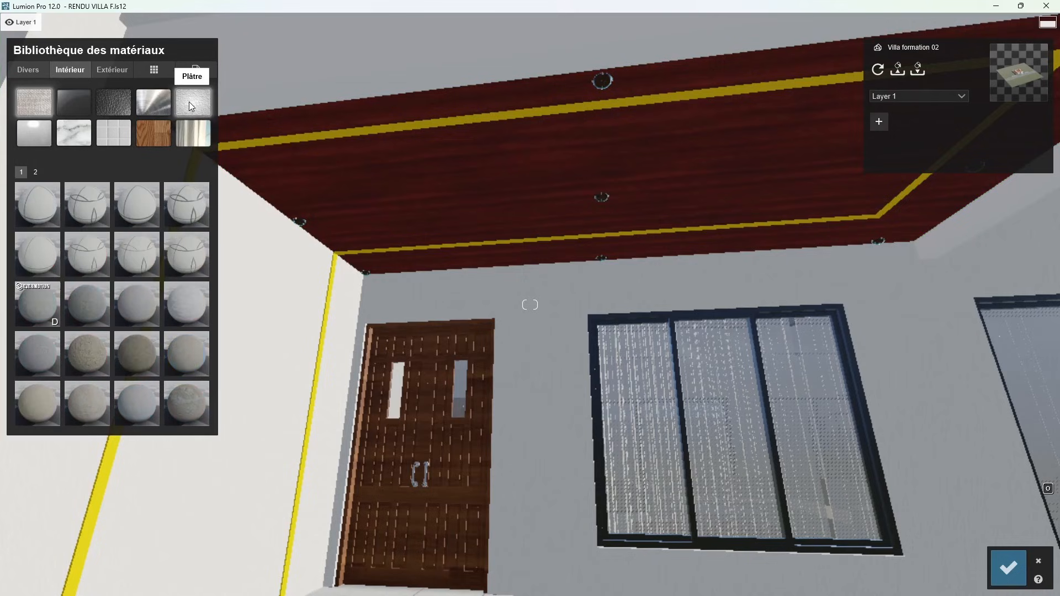
click(40, 213)
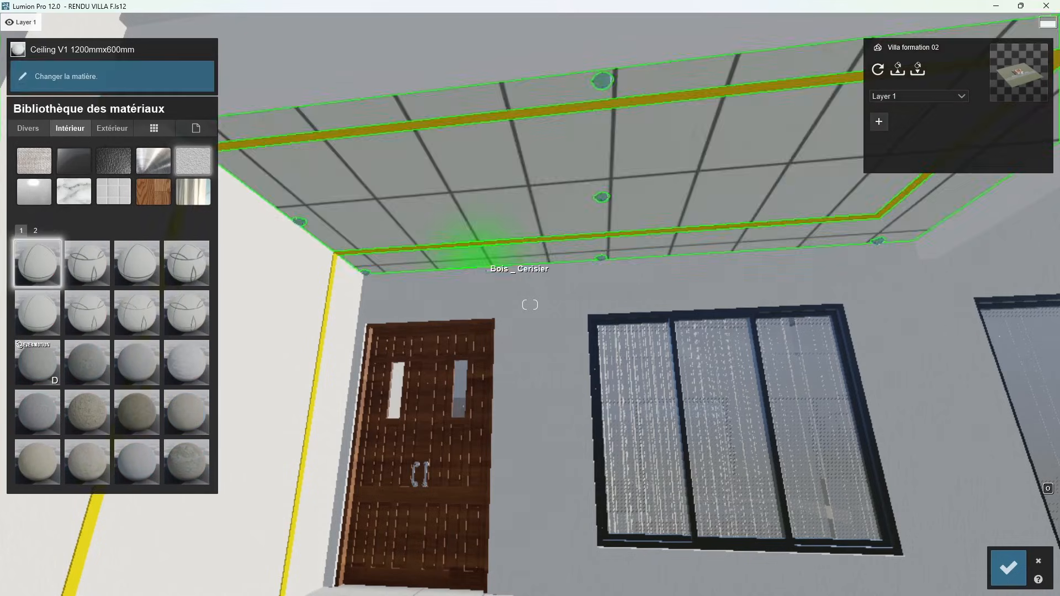
right_drag(548, 266, 505, 249)
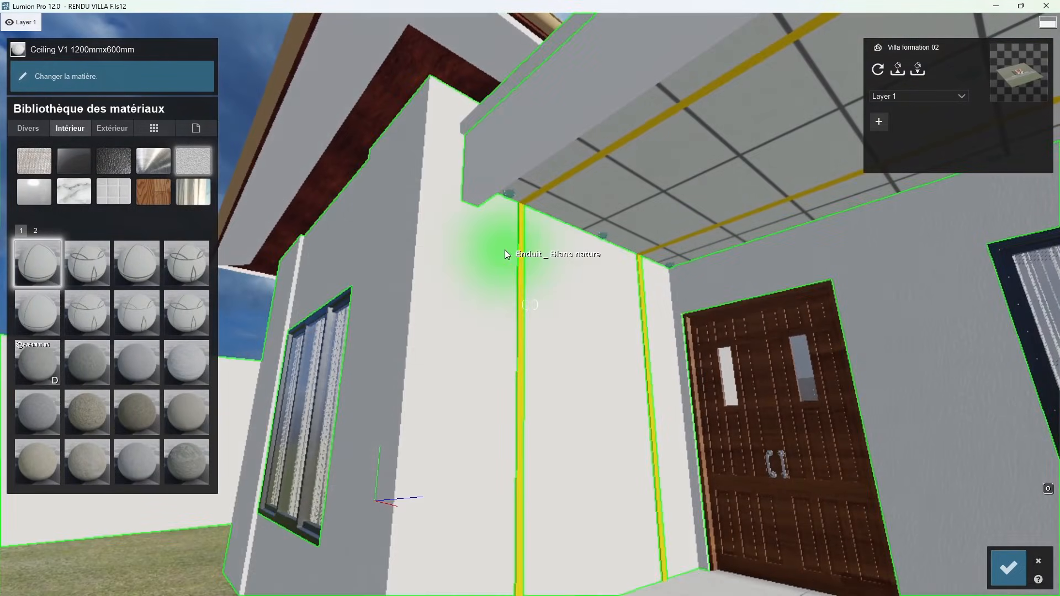
Step: Apply the interior wood material Polii Wood Planks 20 2k to the porch ceiling and open its settings
click(604, 196)
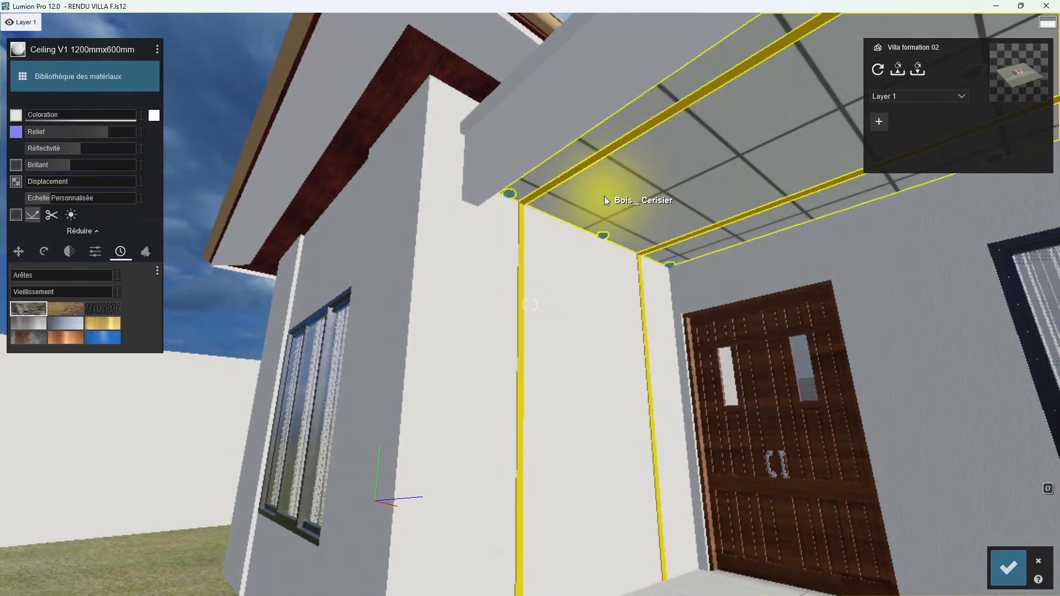
click(124, 86)
click(165, 196)
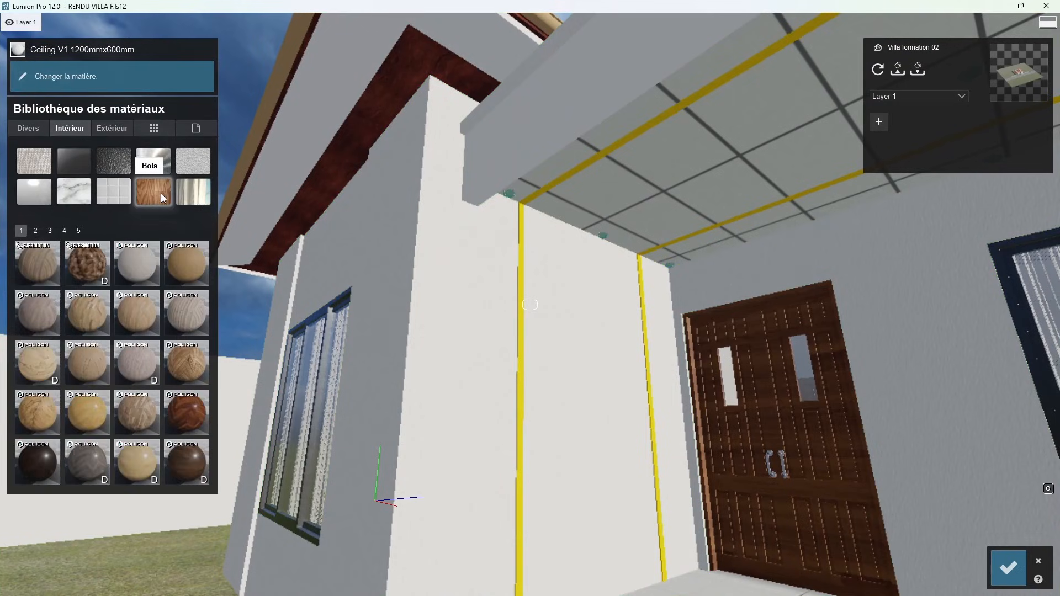
click(36, 231)
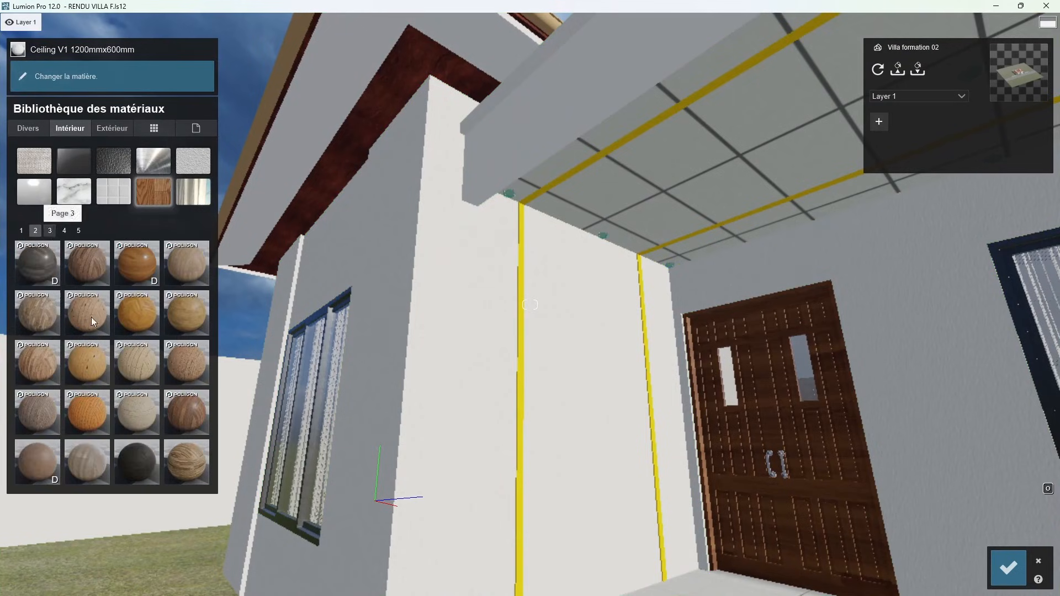
click(87, 413)
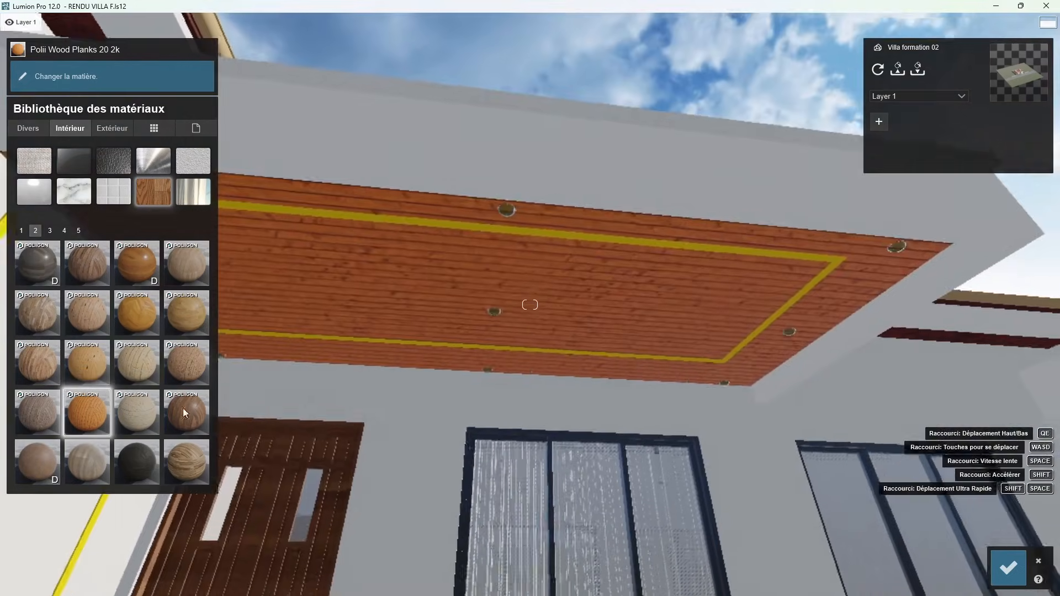
click(83, 406)
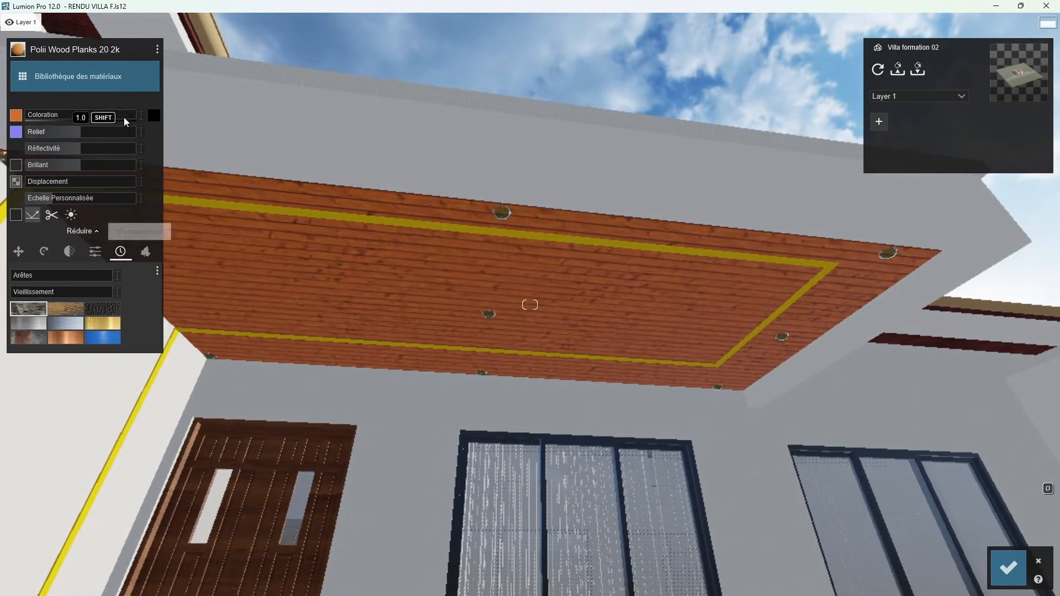
Step: Darken the ceiling planks slightly by adding a small amount of black colouration
drag(126, 120, 48, 123)
click(154, 116)
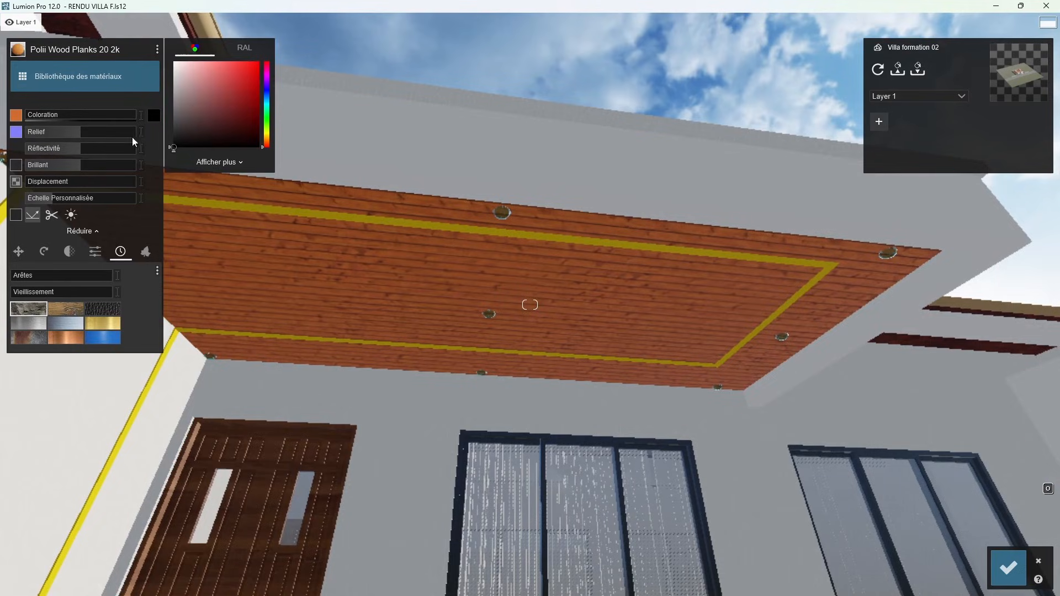
click(29, 116)
shift+drag(30, 116, 36, 117)
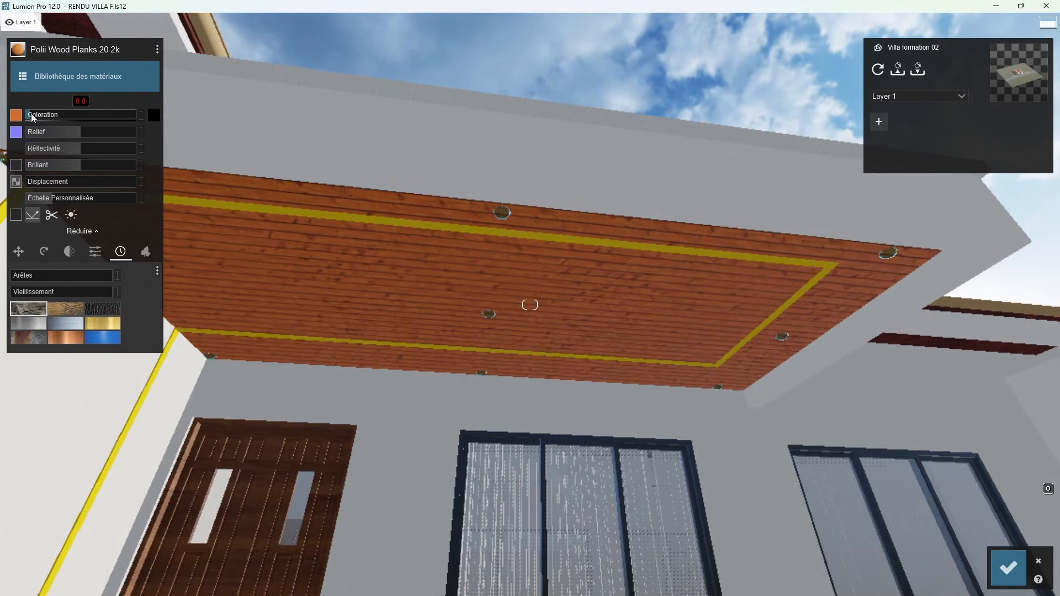
shift+drag(31, 114, 66, 115)
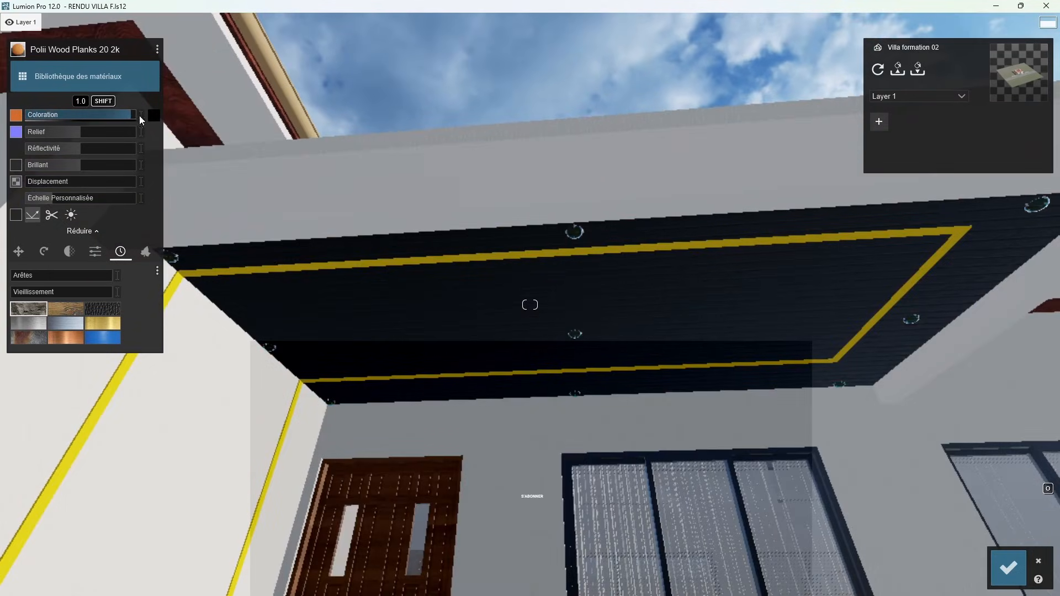
drag(139, 115, 49, 118)
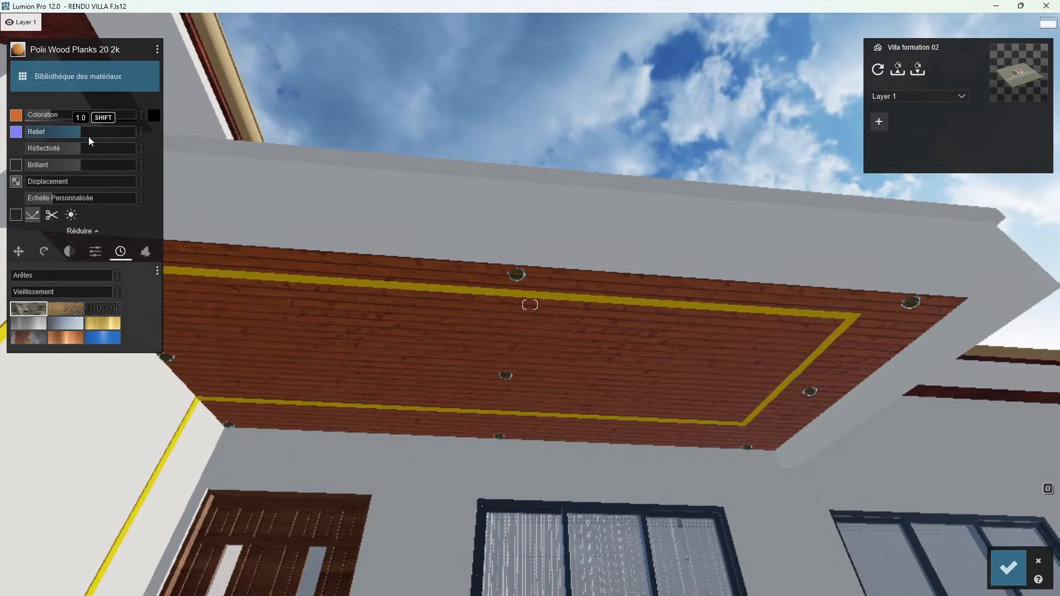
Step: Raise the planks' relief, lower reflectivity and gloss, add slight displacement, edge softening and wood weathering, and save the material
drag(98, 133, 62, 168)
click(31, 181)
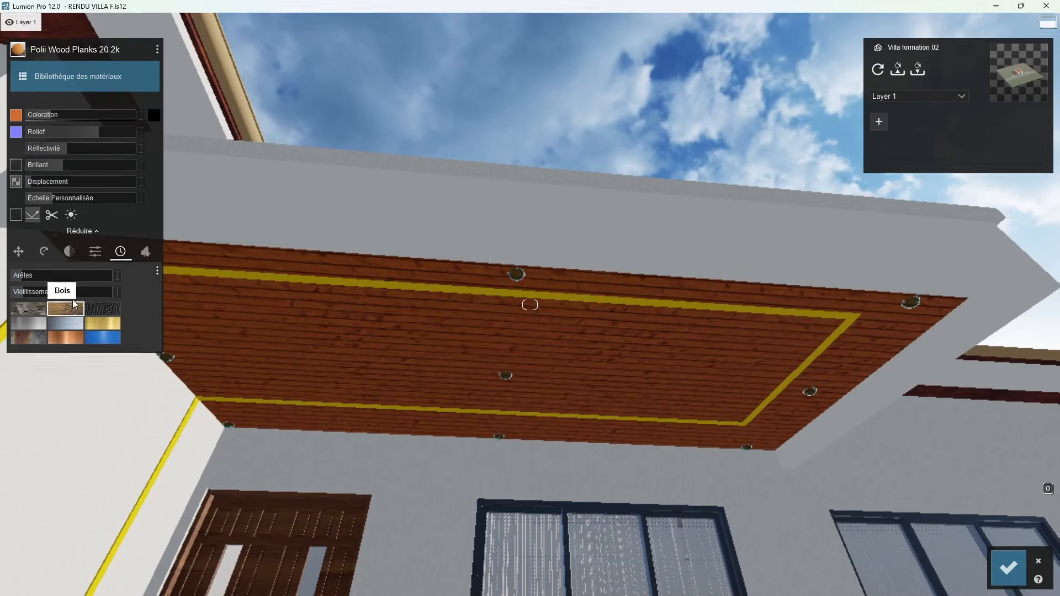
click(1008, 567)
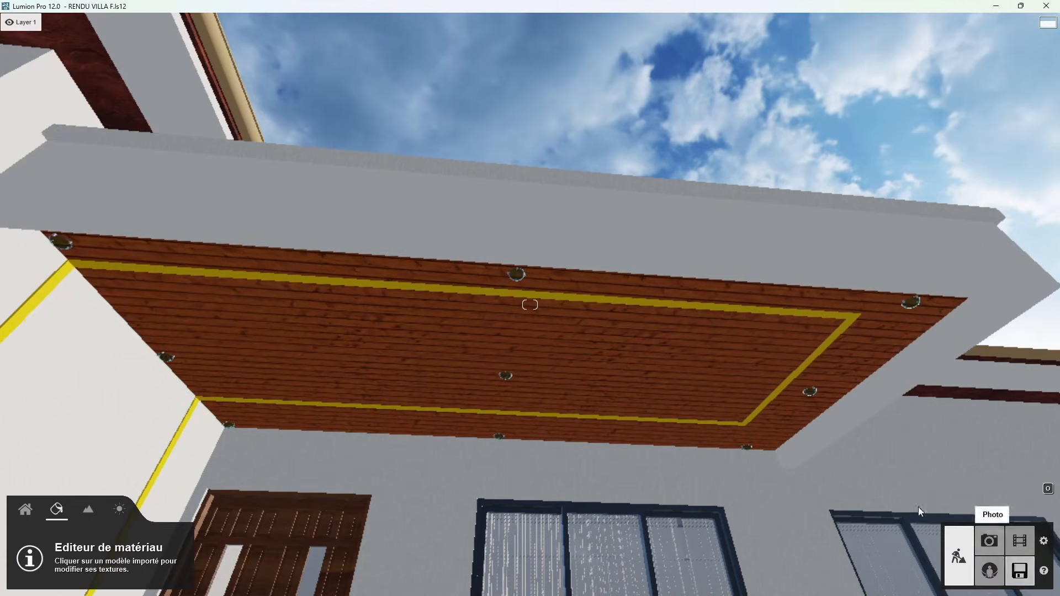
Step: Give the yellow strips on the porch ceiling and wall the Standard material and raise their emissive value to about 1.8
click(634, 306)
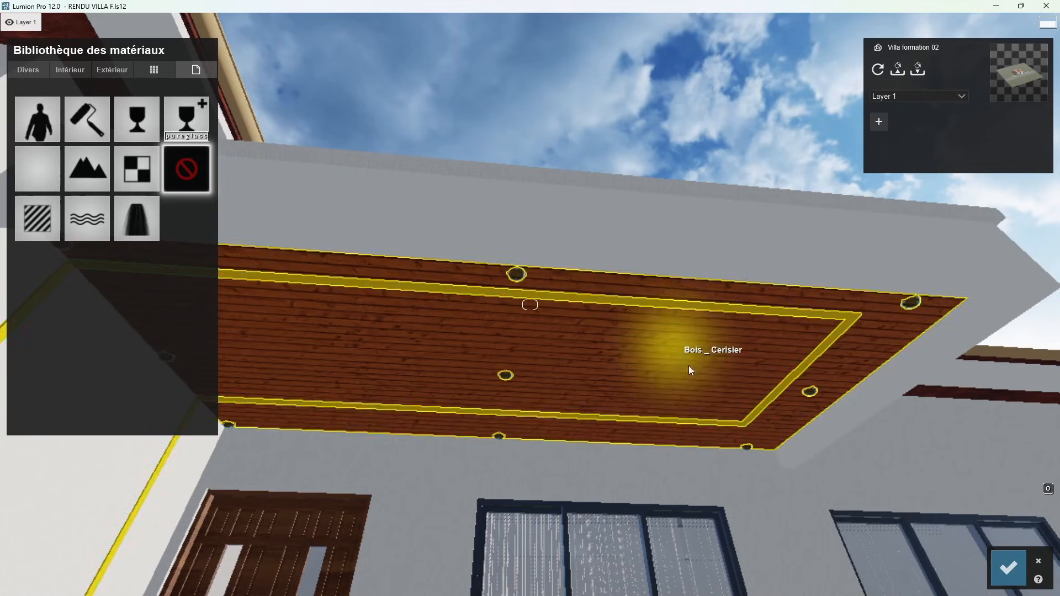
right_drag(688, 365, 528, 363)
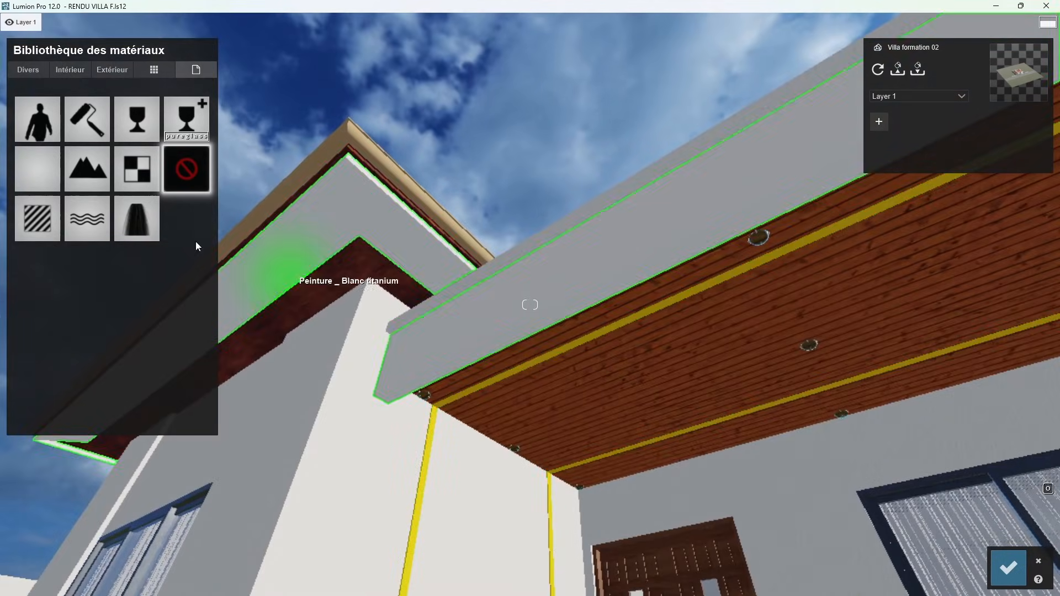
click(29, 221)
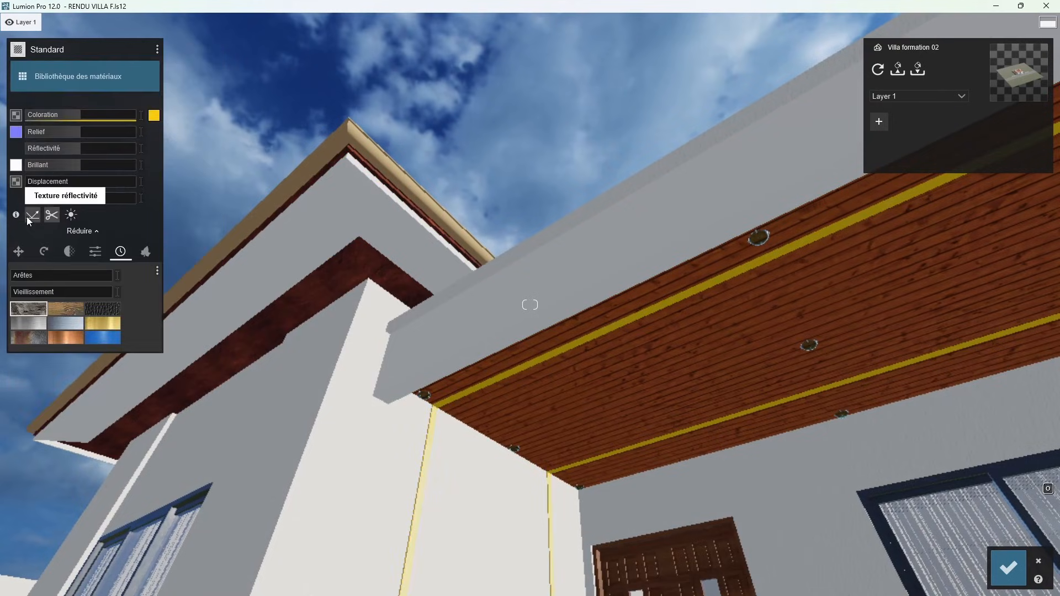
click(92, 254)
drag(18, 275, 41, 276)
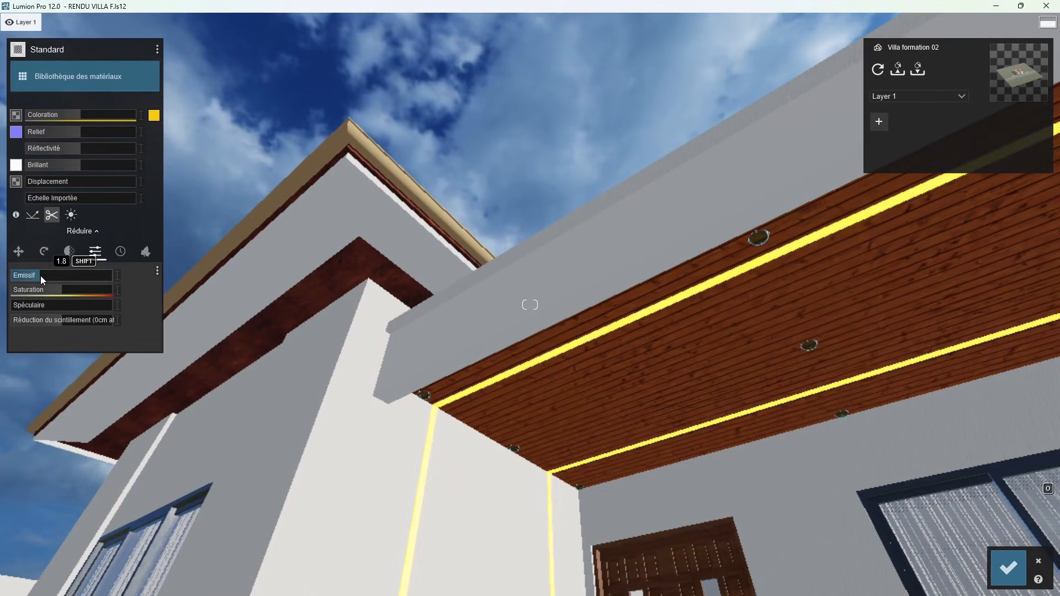
Step: Change the light strips' colour to a pale warm yellow and inspect the glow along the ceiling and wall
click(154, 115)
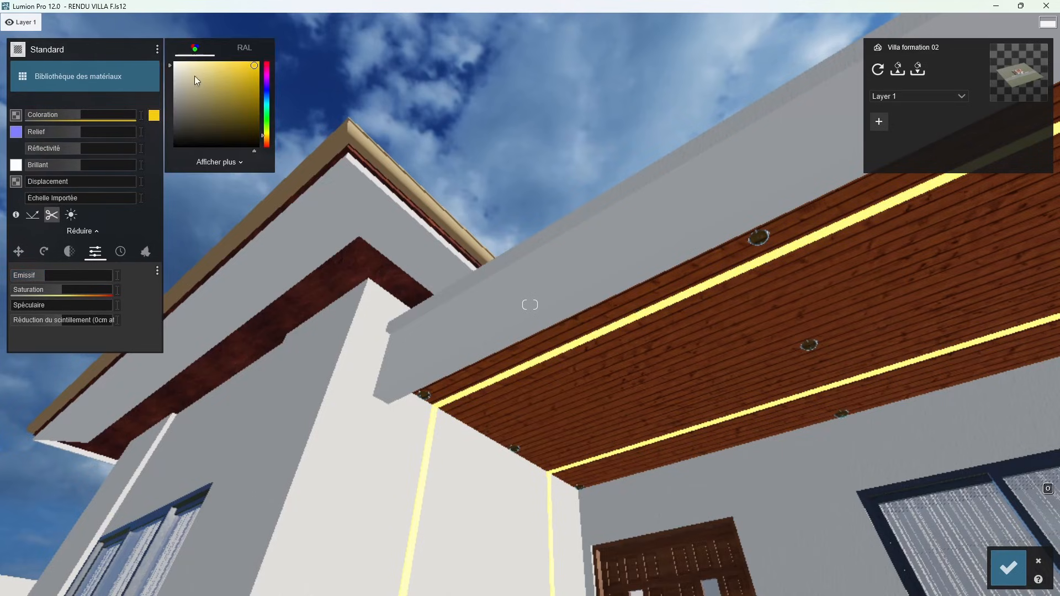
drag(235, 66, 203, 64)
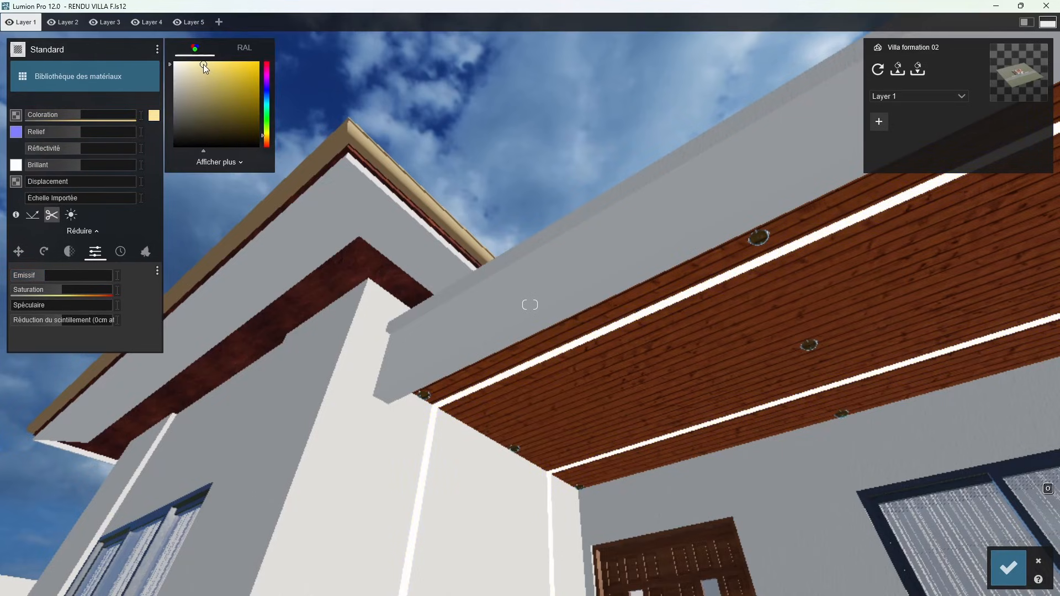
mouse_move(353, 221)
right_down()
mouse_move(512, 280)
mouse_move(414, 435)
mouse_move(492, 386)
right_up()
key(s)
right_drag(530, 304, 422, 403)
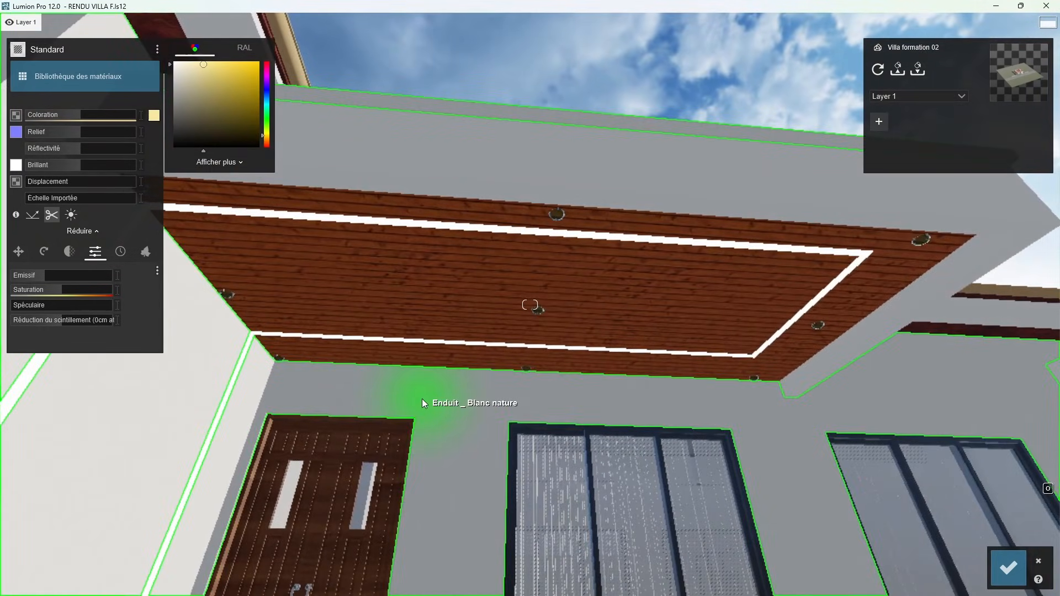
Step: Copy the light strips' glowing Standard material onto the recessed spotlights in the porch ceiling and save the changes
click(313, 219)
click(157, 50)
click(193, 64)
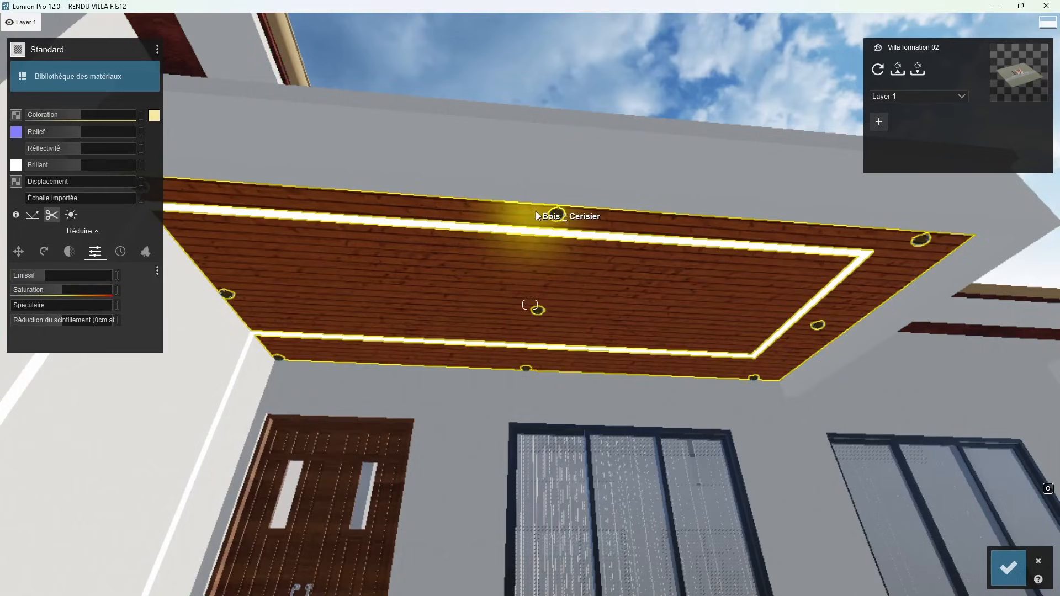
click(561, 215)
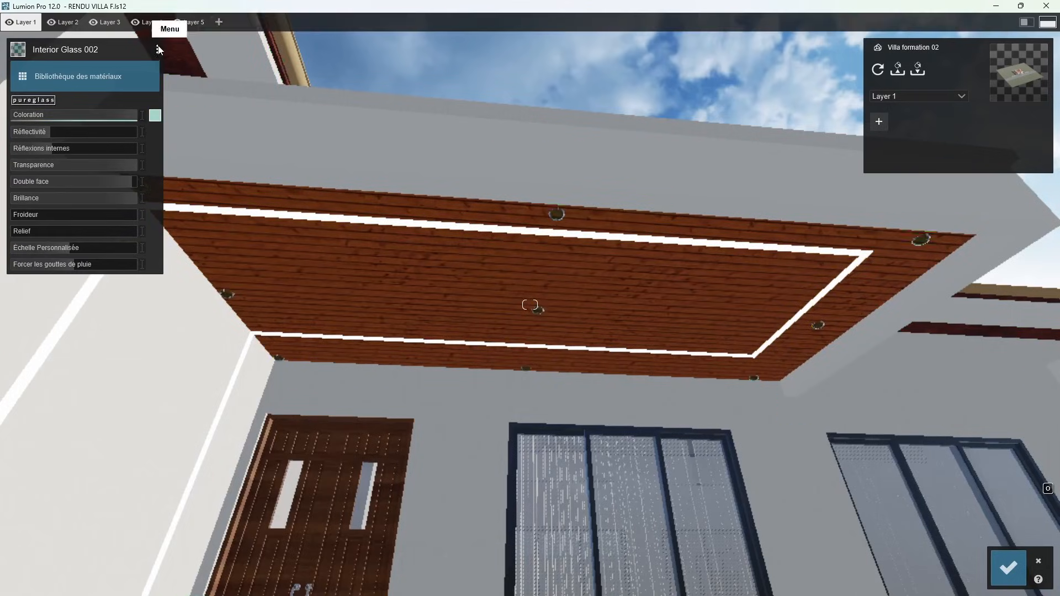
click(158, 51)
click(213, 50)
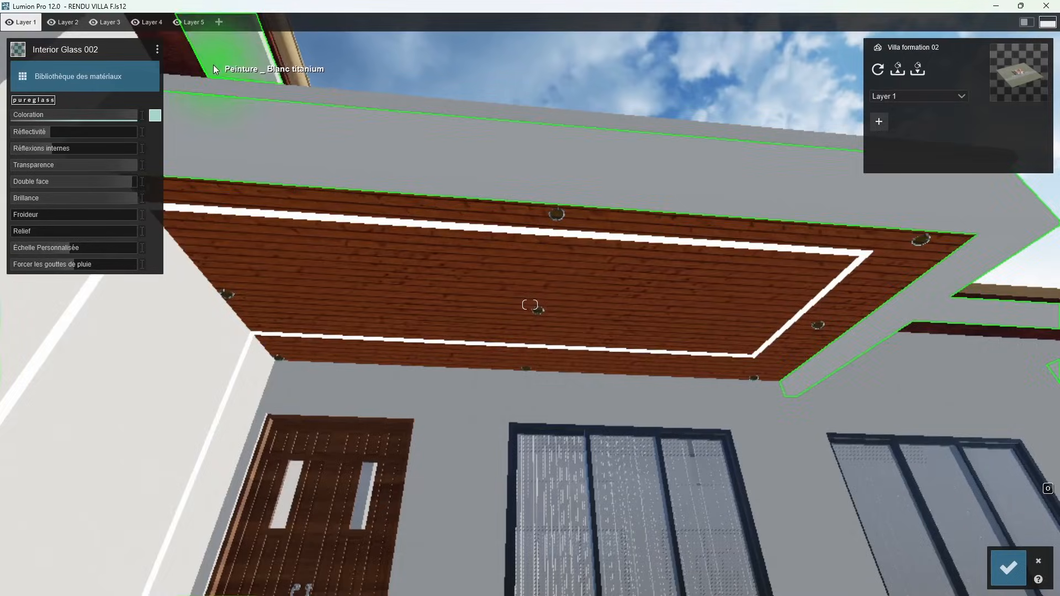
click(158, 51)
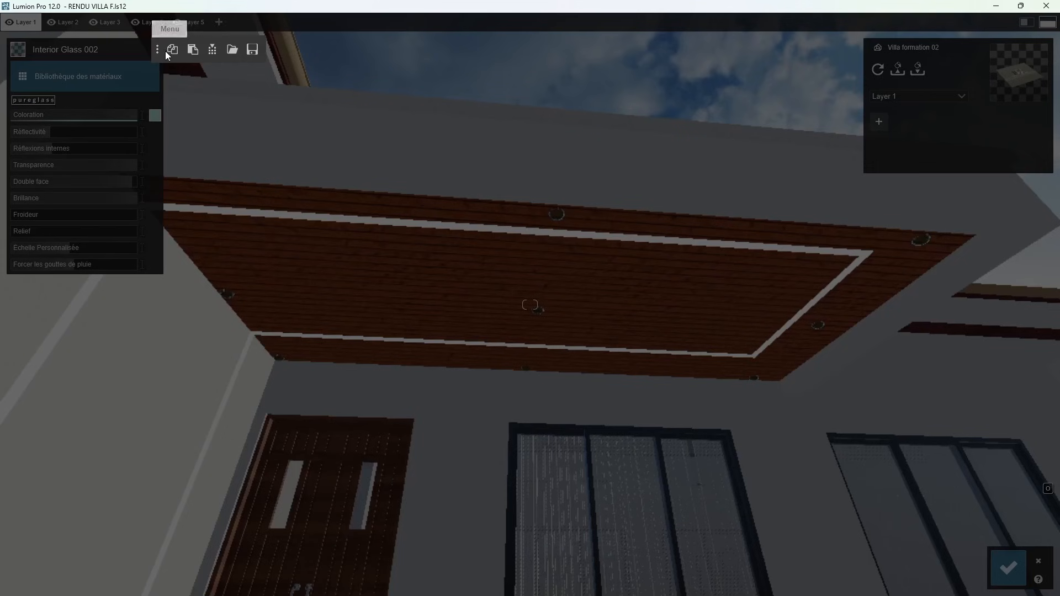
click(341, 400)
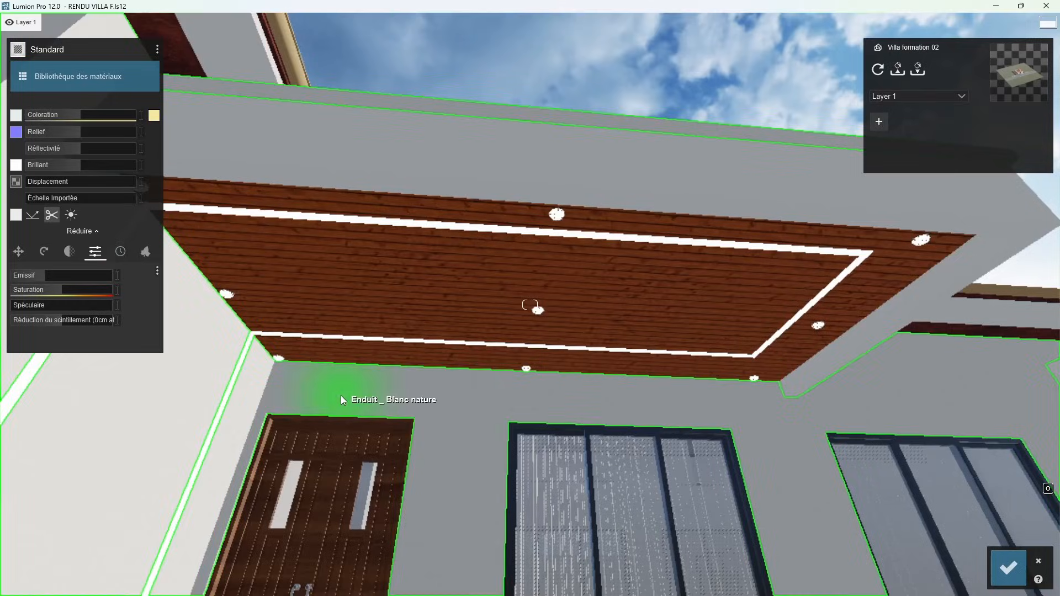
click(1009, 567)
Step: Copy the window frames' Aluminium material and paste it onto the beige corrugated roof
key(s)
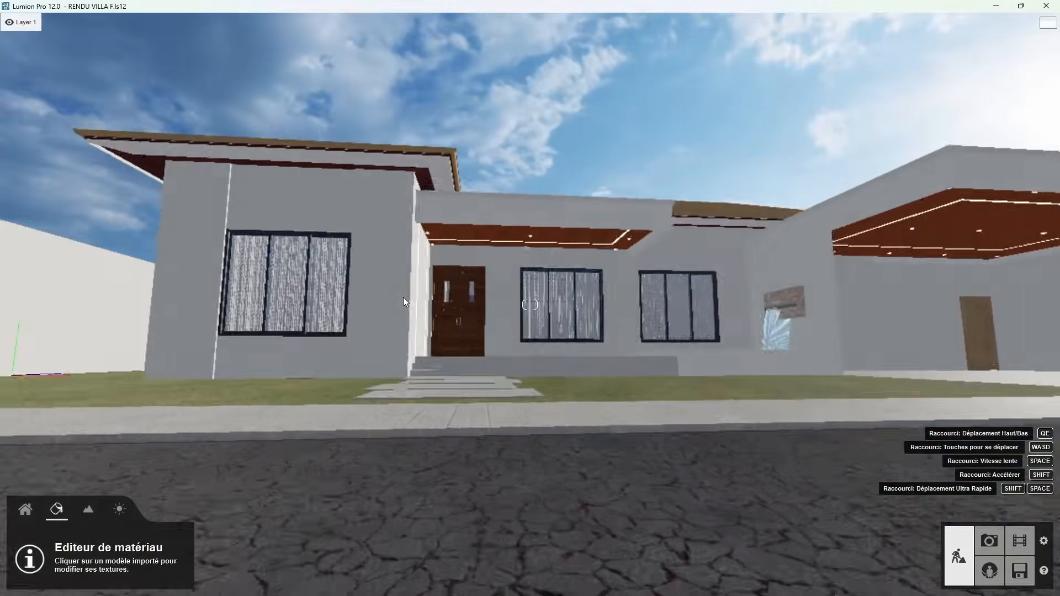
key(q)
key(d)
right_drag(618, 357, 544, 422)
key(q)
key(w)
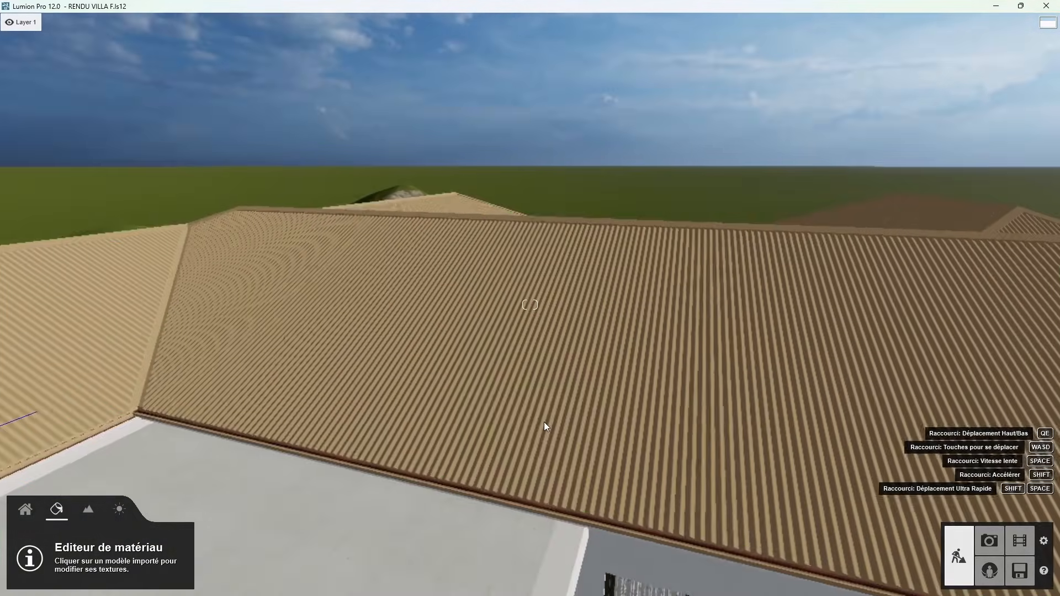
click(544, 423)
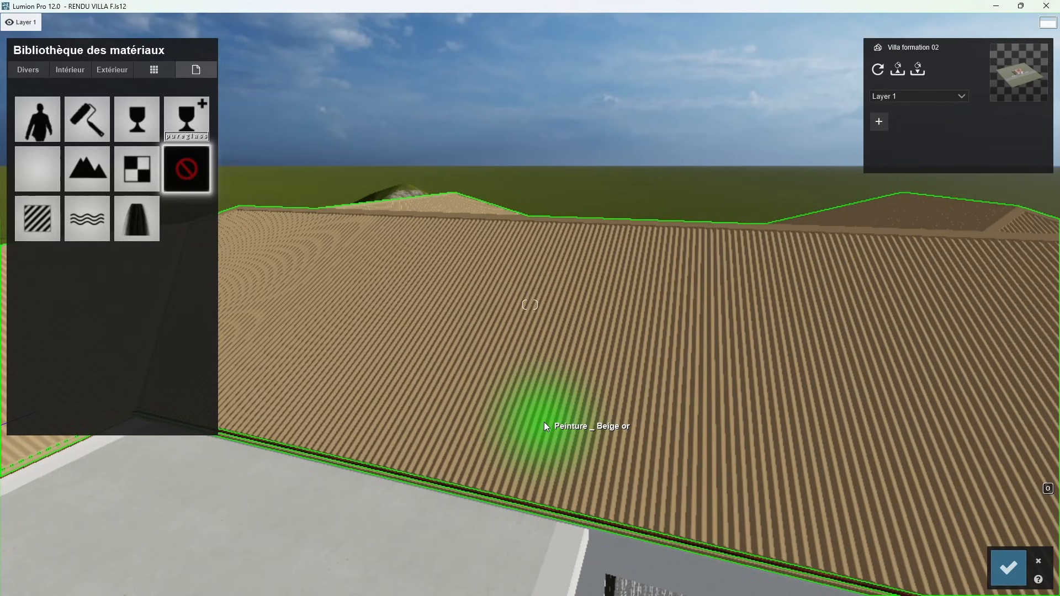
right_drag(591, 417, 268, 207)
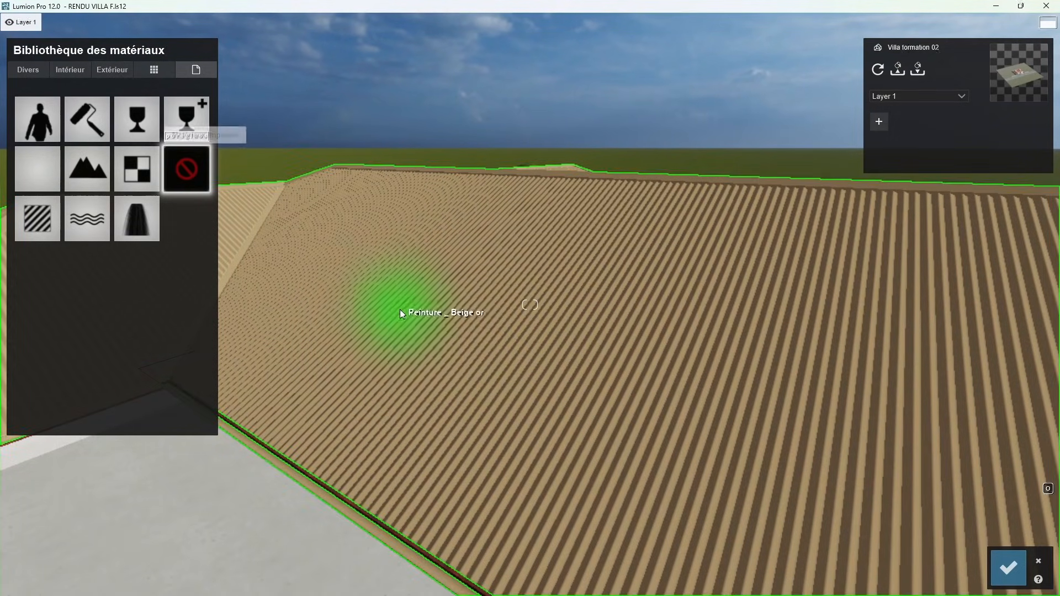
key(e)
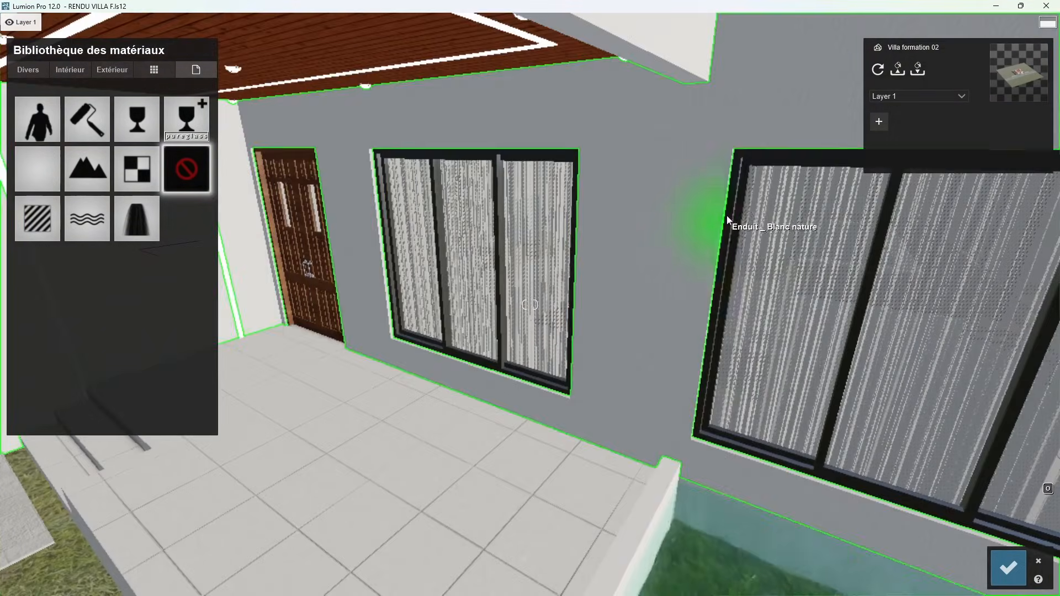
click(730, 207)
click(157, 50)
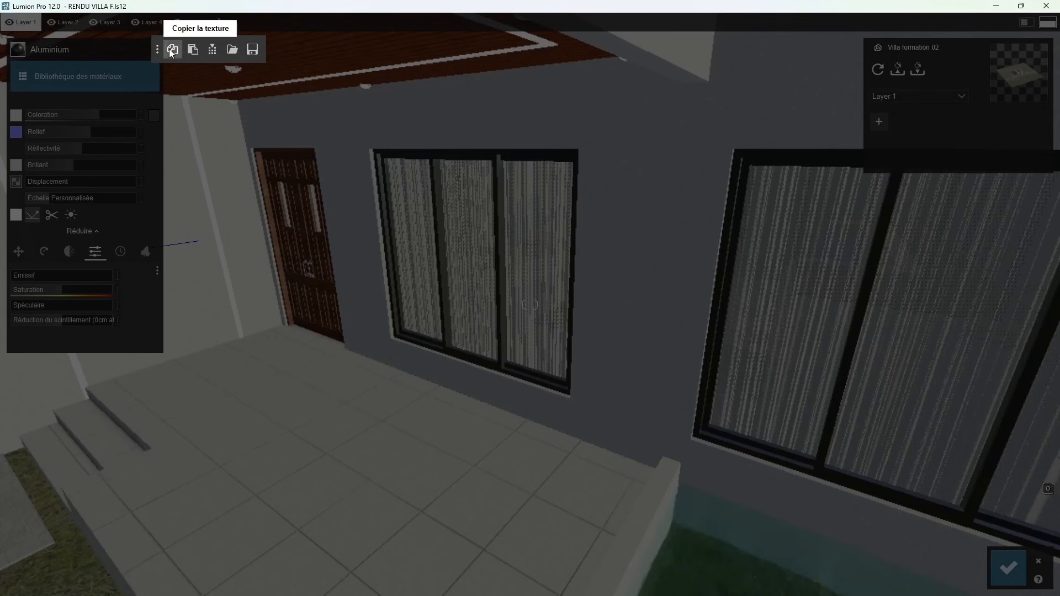
click(170, 49)
key(q)
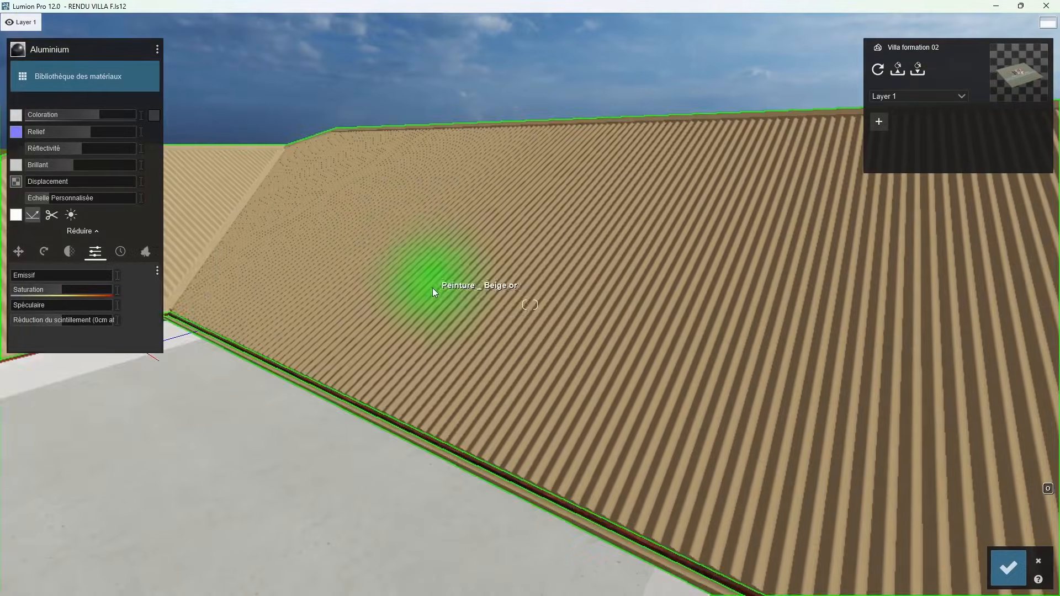
click(432, 285)
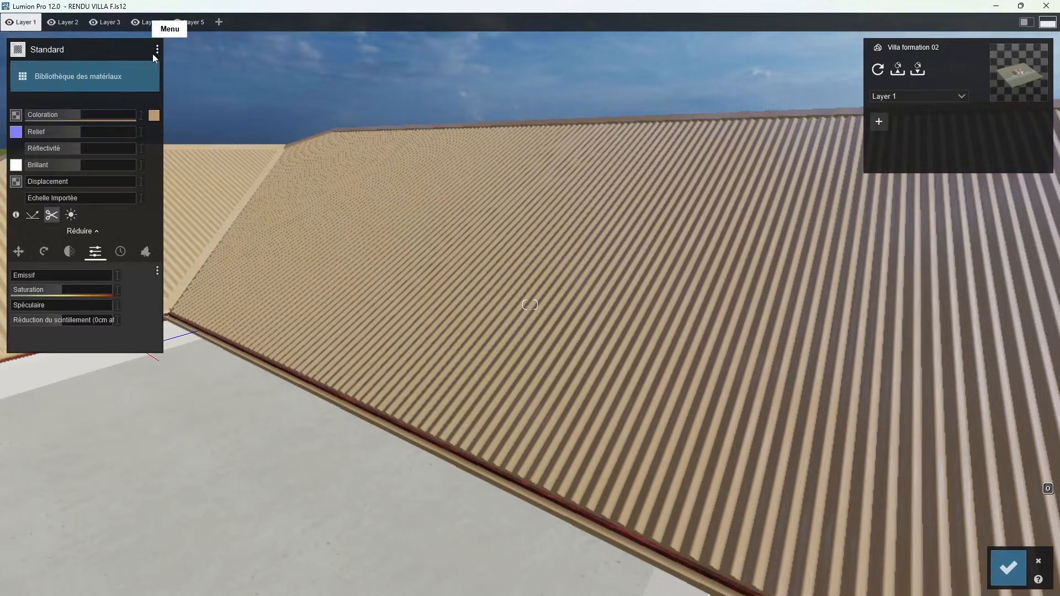
click(157, 50)
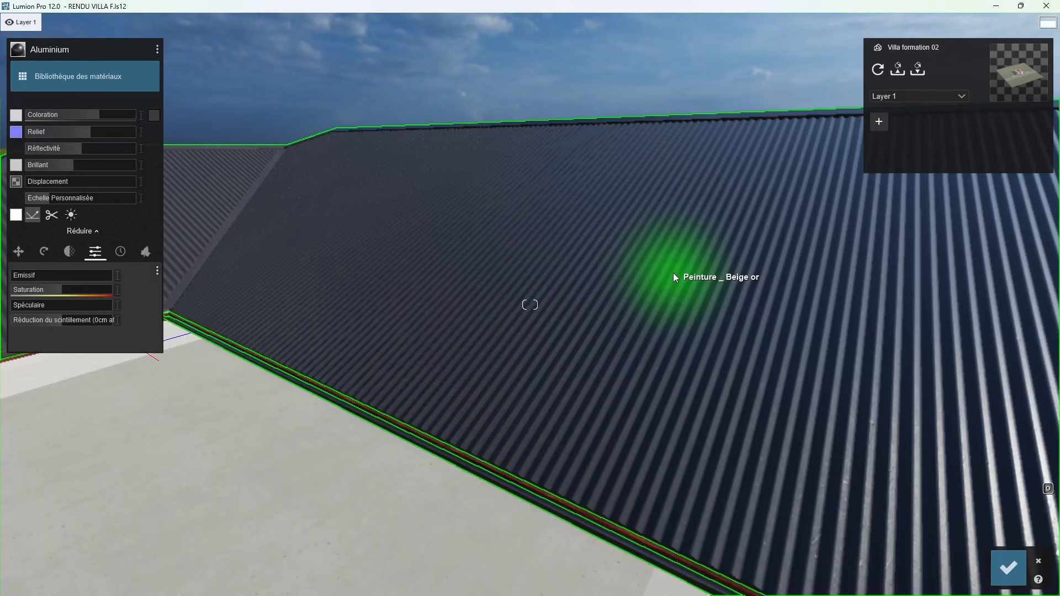
Step: Slightly lower the roof material's reflectivity and coloration, check the roof from the street, and save the changes
key(s)
right_drag(668, 327, 655, 344)
key(e)
key(q)
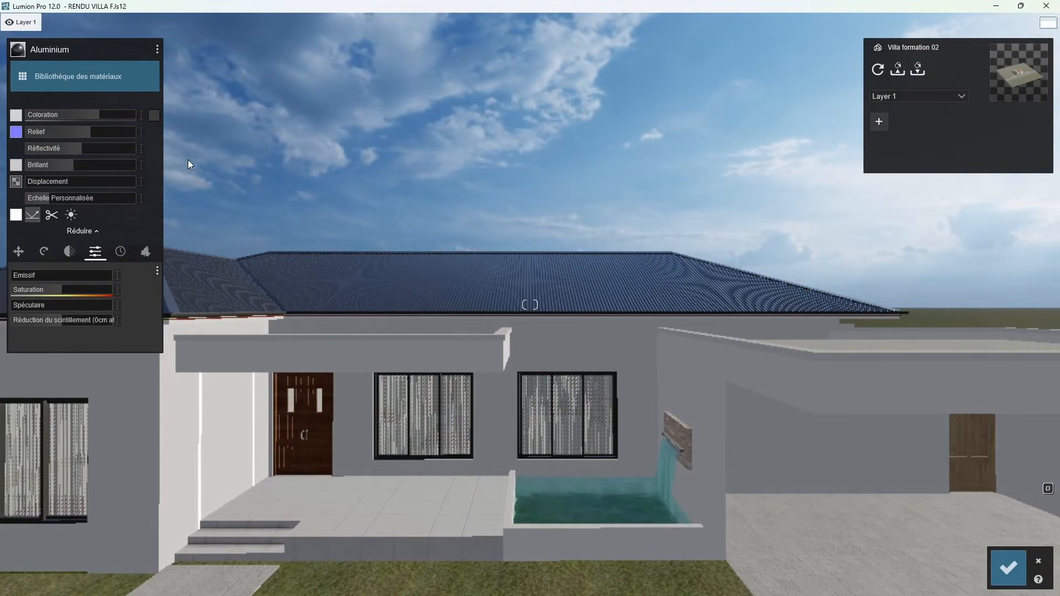
drag(76, 151, 67, 148)
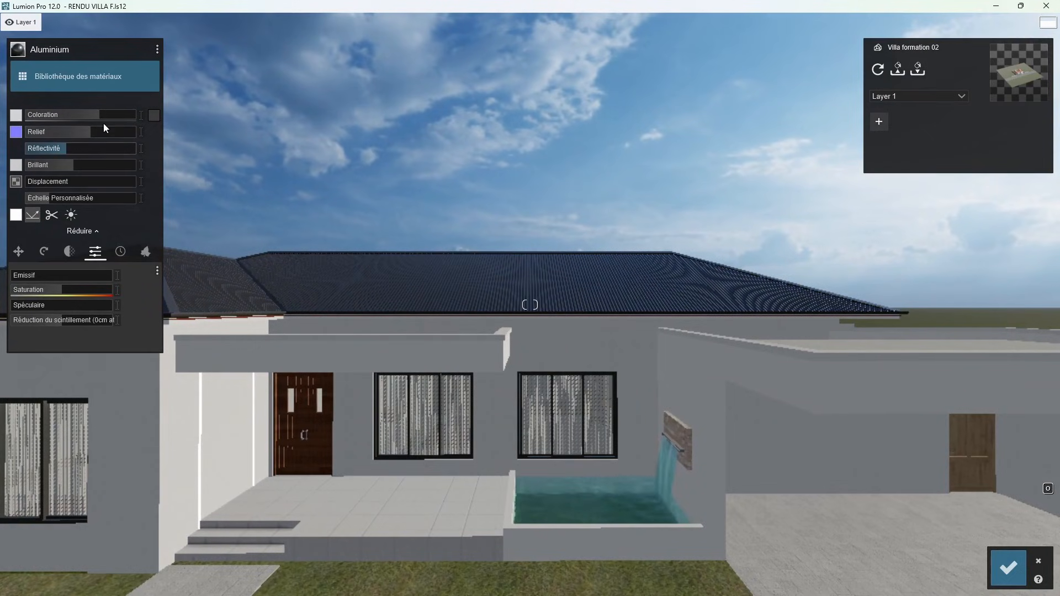
drag(82, 112, 75, 113)
key(s)
key(e)
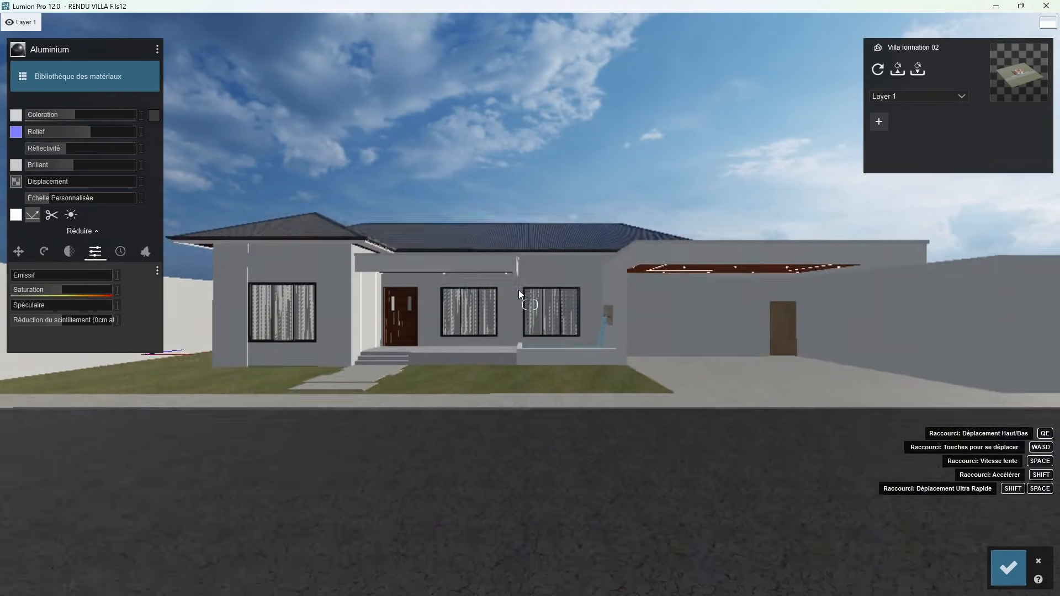
key(a)
right_drag(552, 297, 452, 313)
key(d)
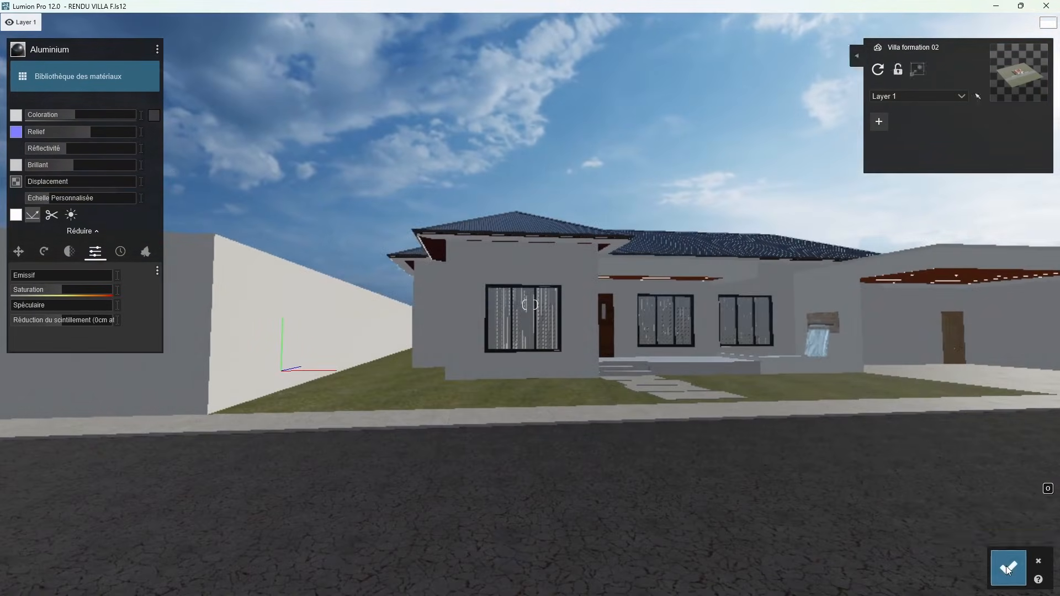
click(1006, 566)
Step: Go around the villa to the pool courtyard and inspect the materials of its wooden door and window frames
key(d)
key(w)
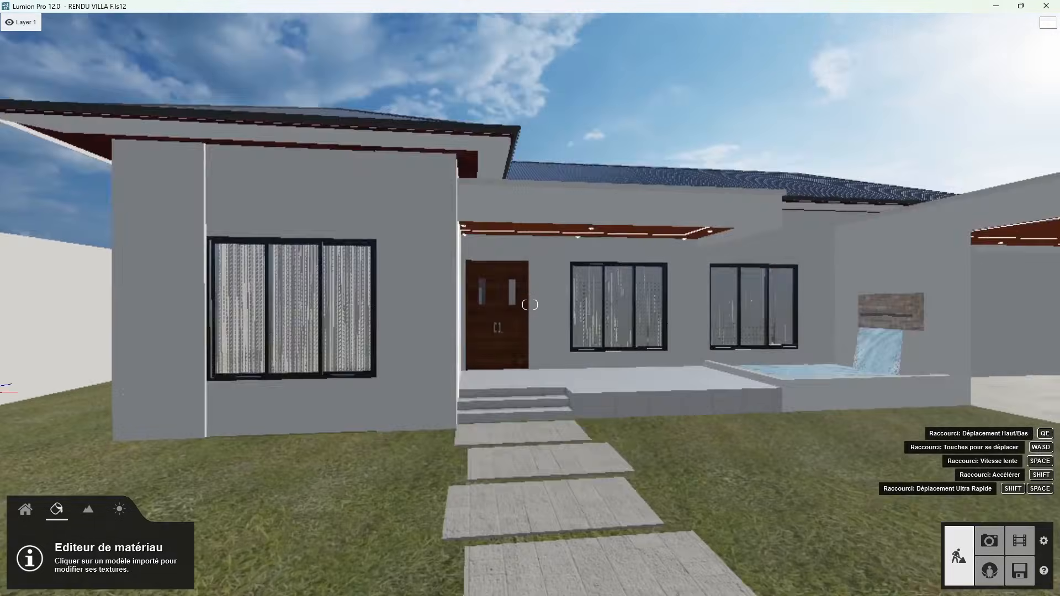
key(a)
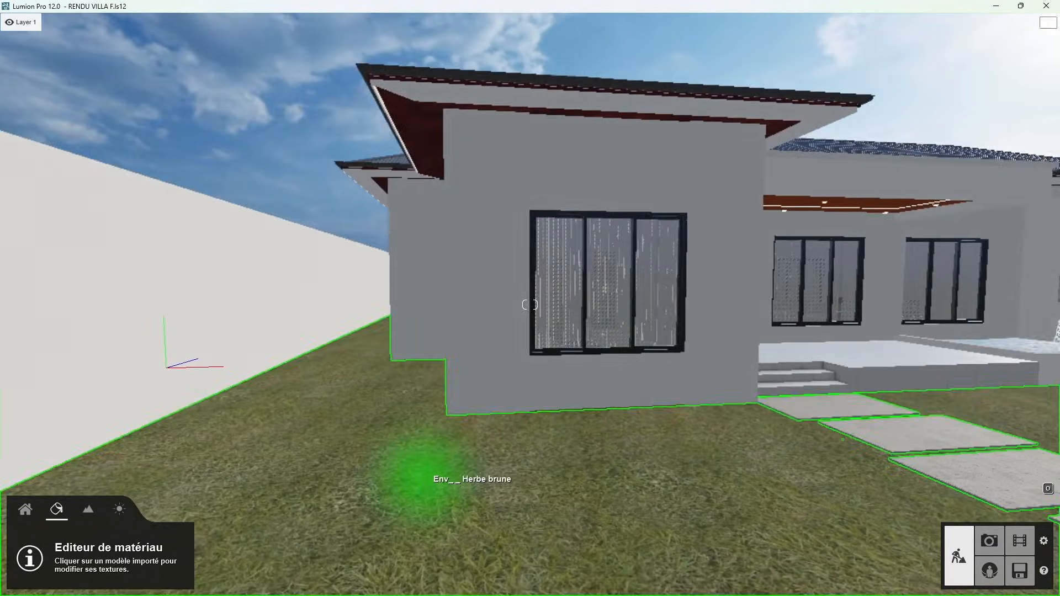
right_drag(433, 482, 555, 478)
key(a)
key(a)
key(w)
key(w)
key(w)
key(w)
key(s)
click(627, 397)
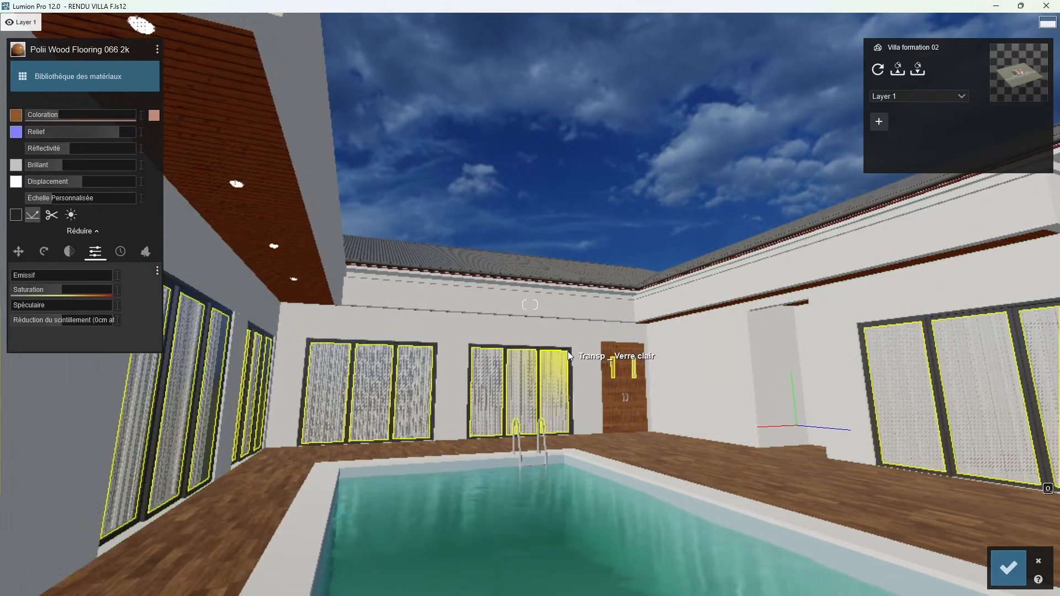
click(567, 351)
right_drag(634, 333, 691, 331)
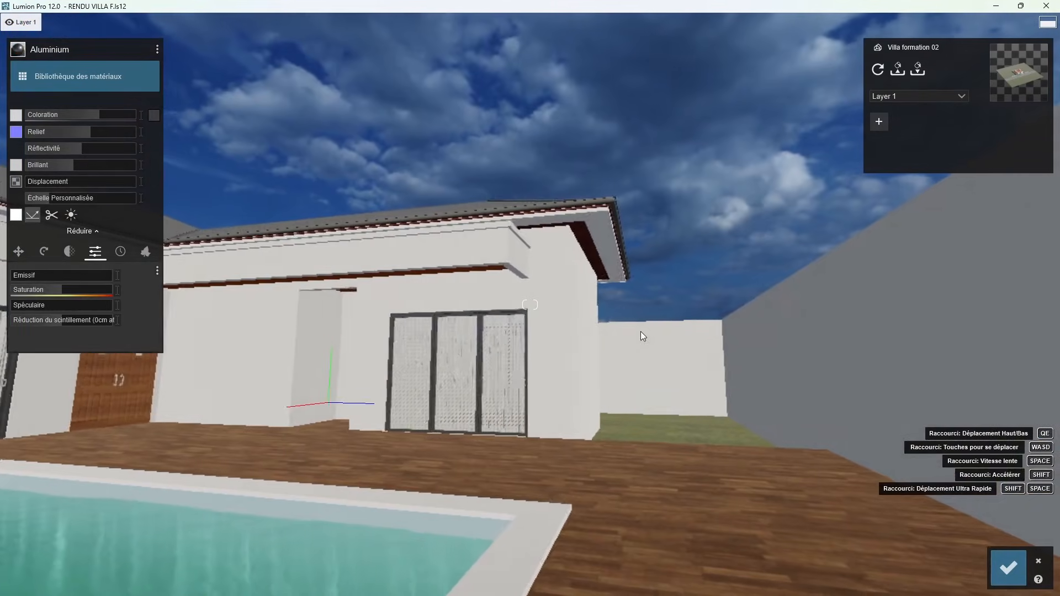
Step: Assign the Invisible material to the white paint surface under the roof eaves, inspect the courtyard eaves, and save the changes
click(607, 227)
right_drag(612, 229, 640, 293)
key(q)
key(w)
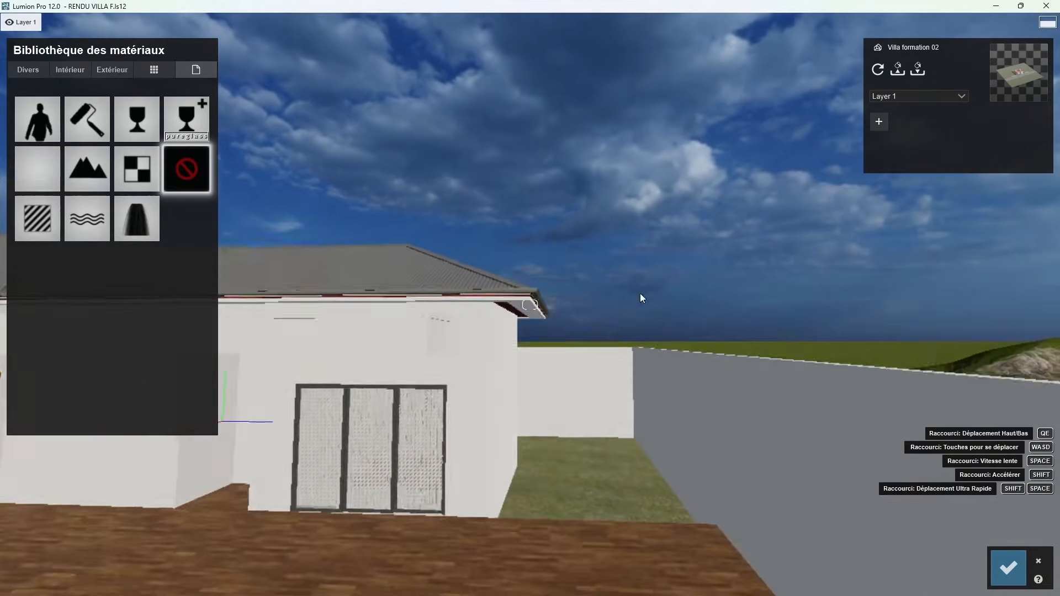
right_drag(558, 377, 559, 353)
key(e)
right_drag(559, 403, 560, 373)
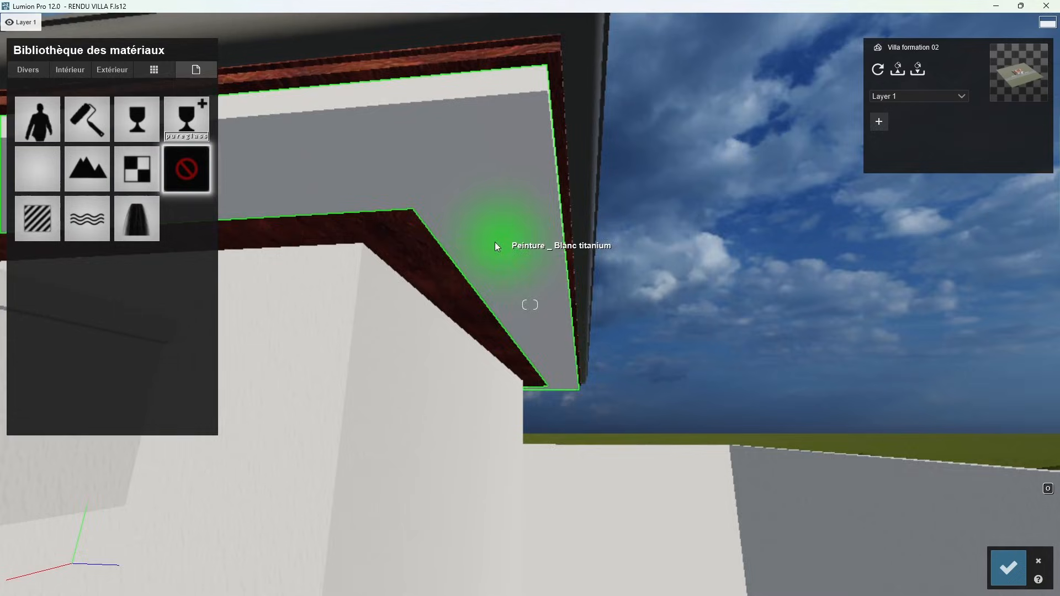
right_drag(526, 288, 607, 177)
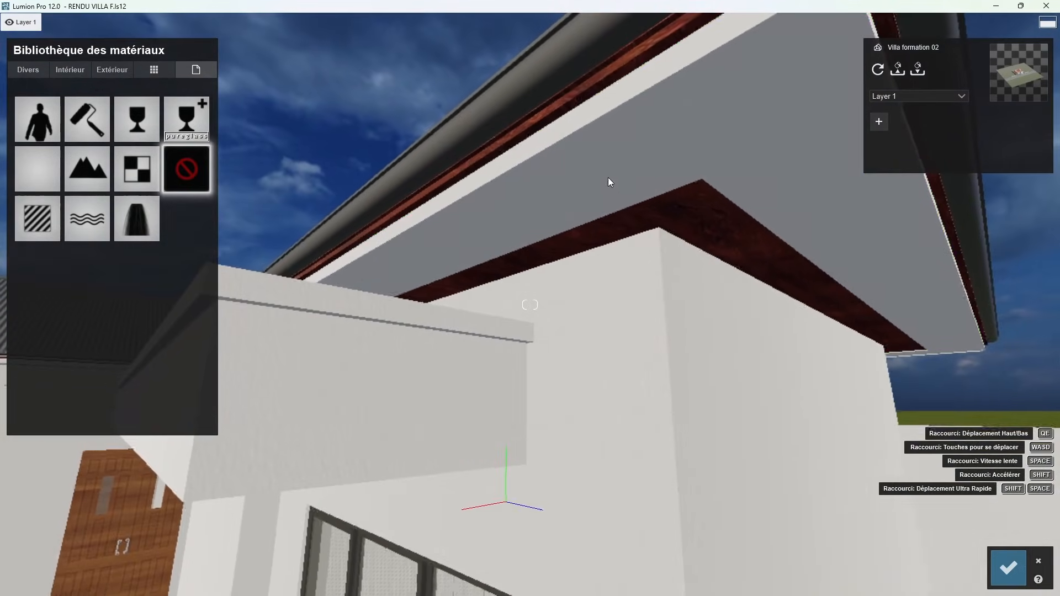
double_click(24, 164)
right_drag(557, 300, 650, 320)
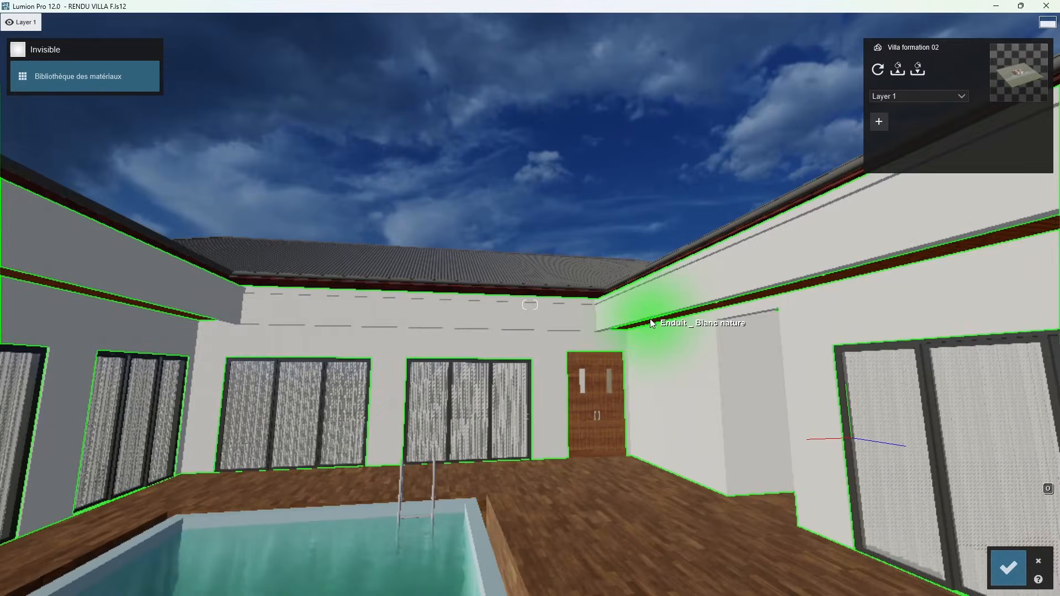
right_drag(458, 377, 624, 409)
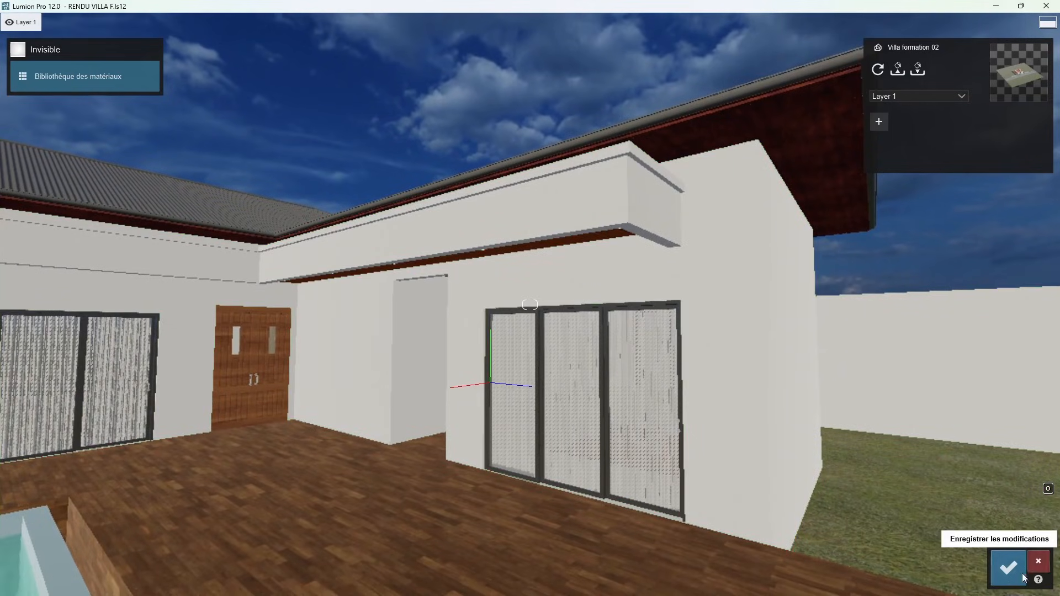
click(1008, 567)
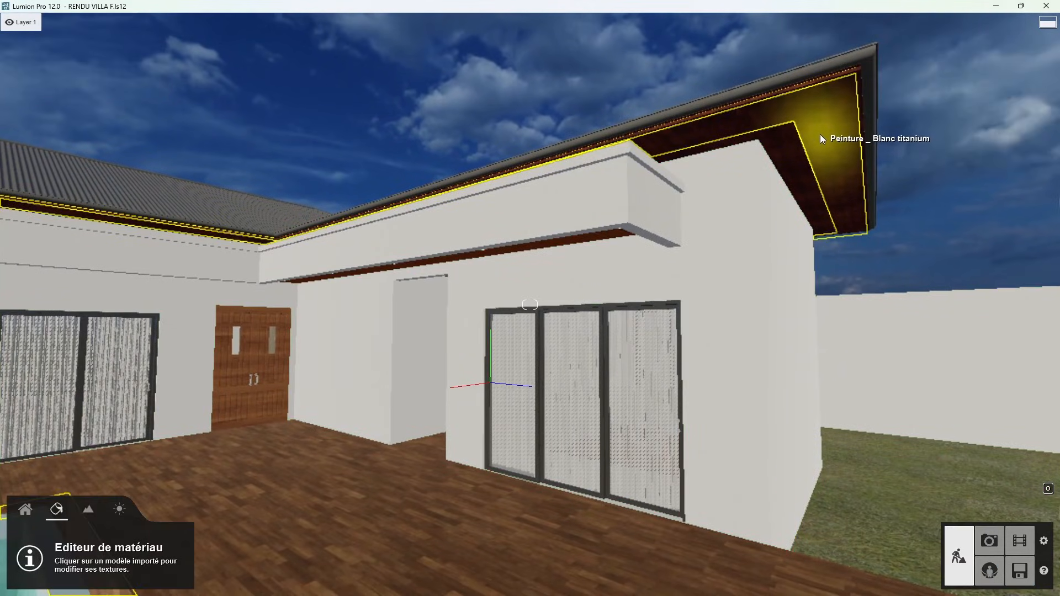
Step: Apply the exterior wood material Polii Wood Flooring 06 3k to the parquet deck around the pool
right_drag(820, 135, 629, 254)
click(656, 411)
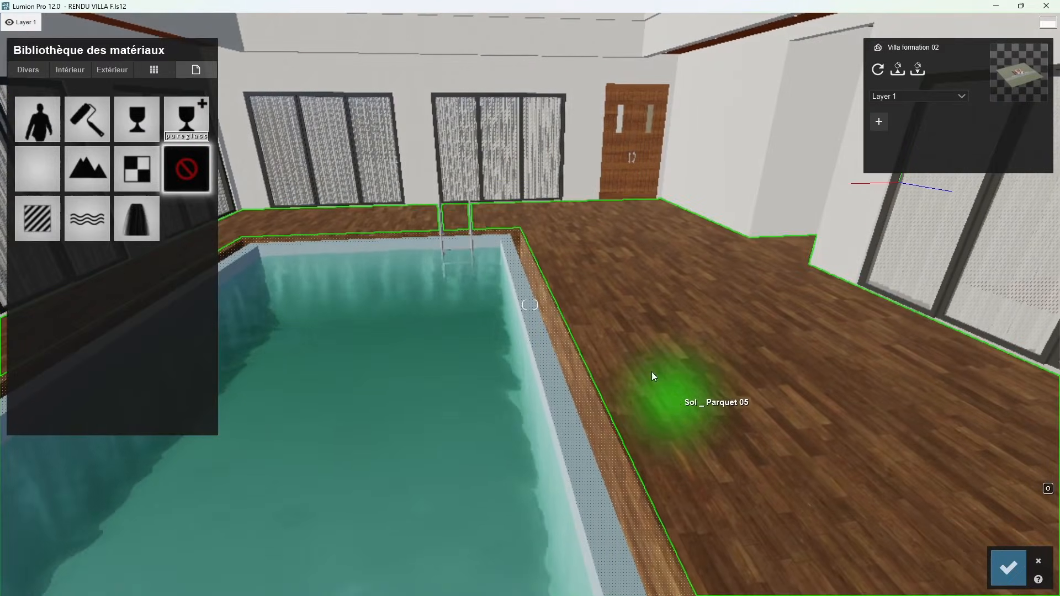
click(119, 71)
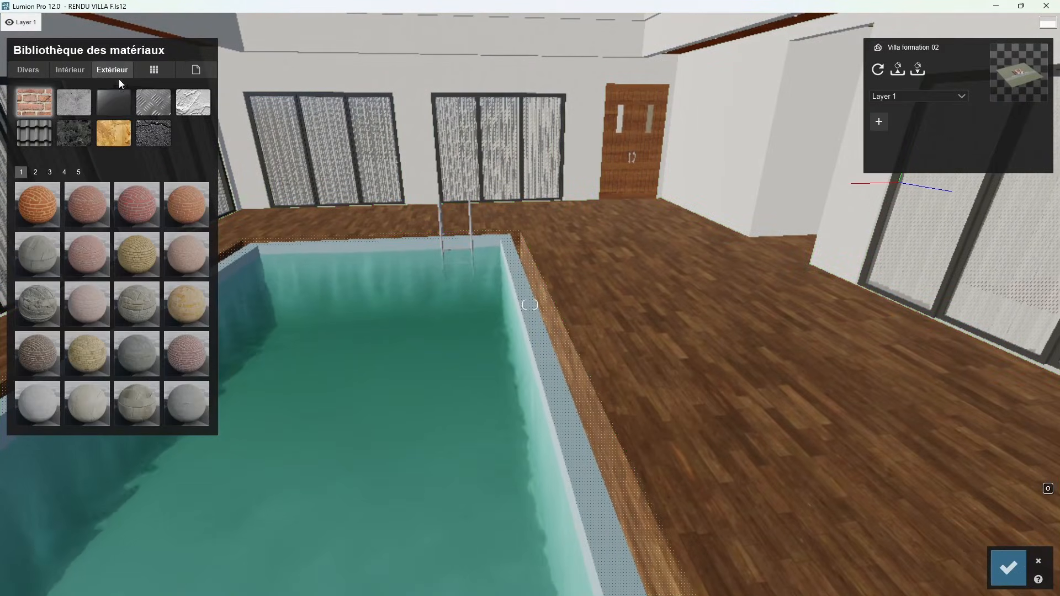
click(109, 138)
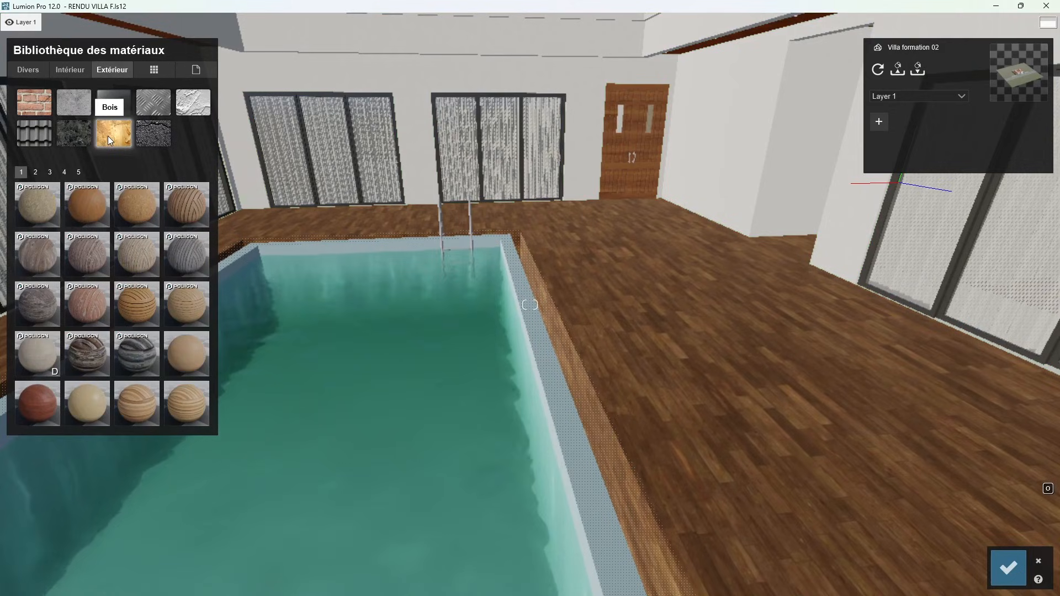
click(170, 208)
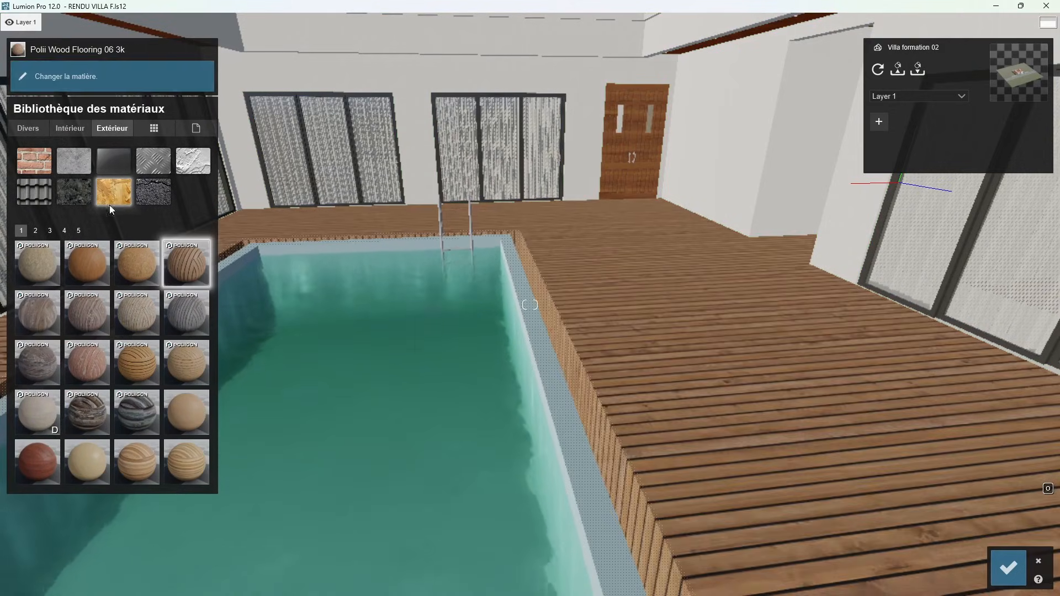
Step: Replace the pool deck's material with the exterior wood Wood Floor 021b 1024 and open its settings
click(34, 231)
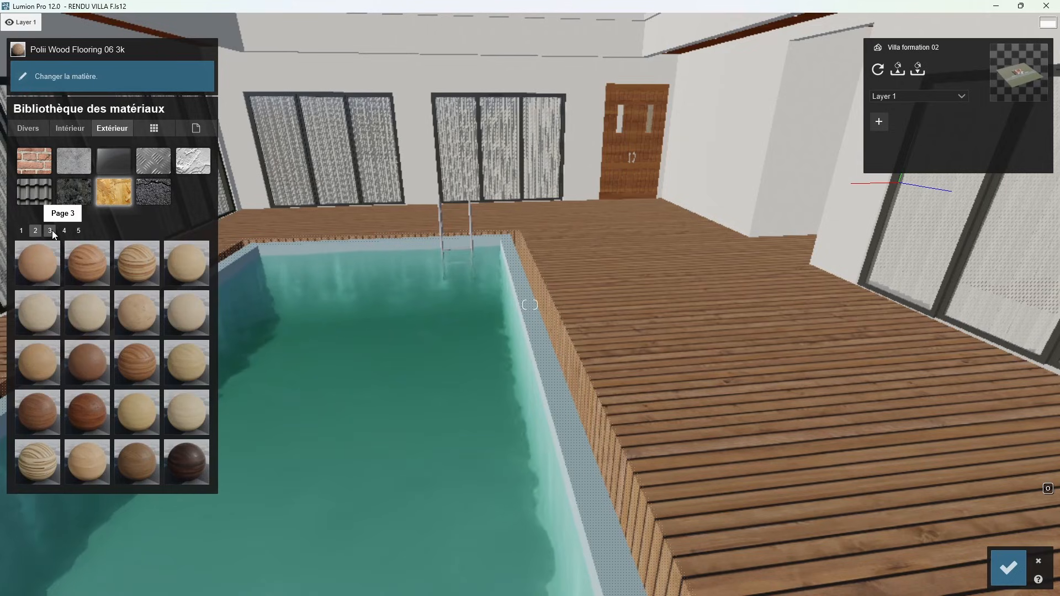
click(52, 231)
click(68, 231)
click(120, 250)
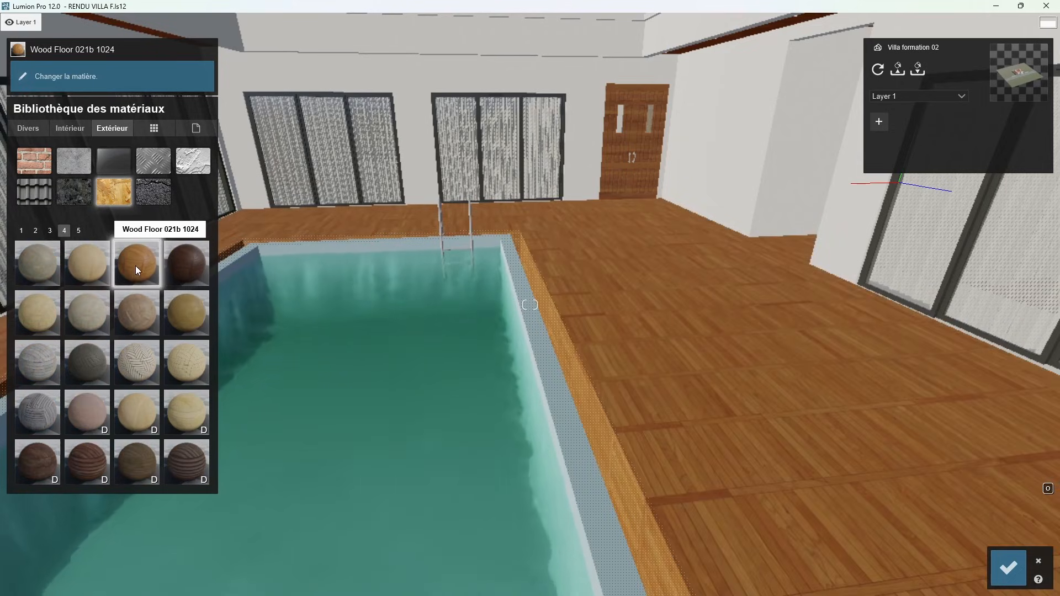
right_drag(135, 267, 107, 317)
click(131, 271)
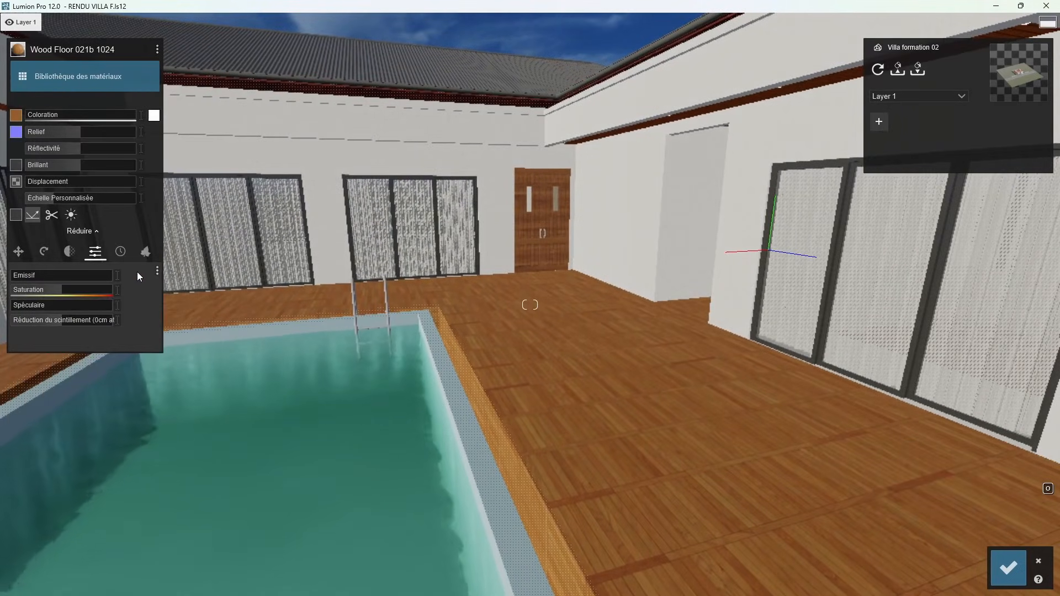
Step: Set the pool deck wood's coloration to 0.2 and gloss to 1.0, raise its relief and reflectivity slightly, and save the material
mouse_move(53, 120)
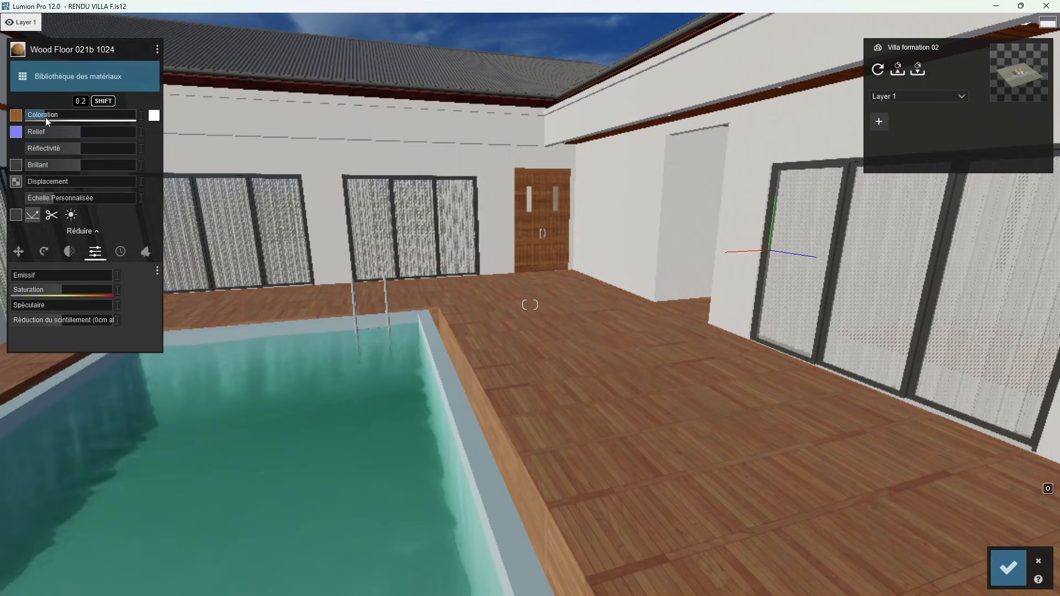
mouse_move(76, 147)
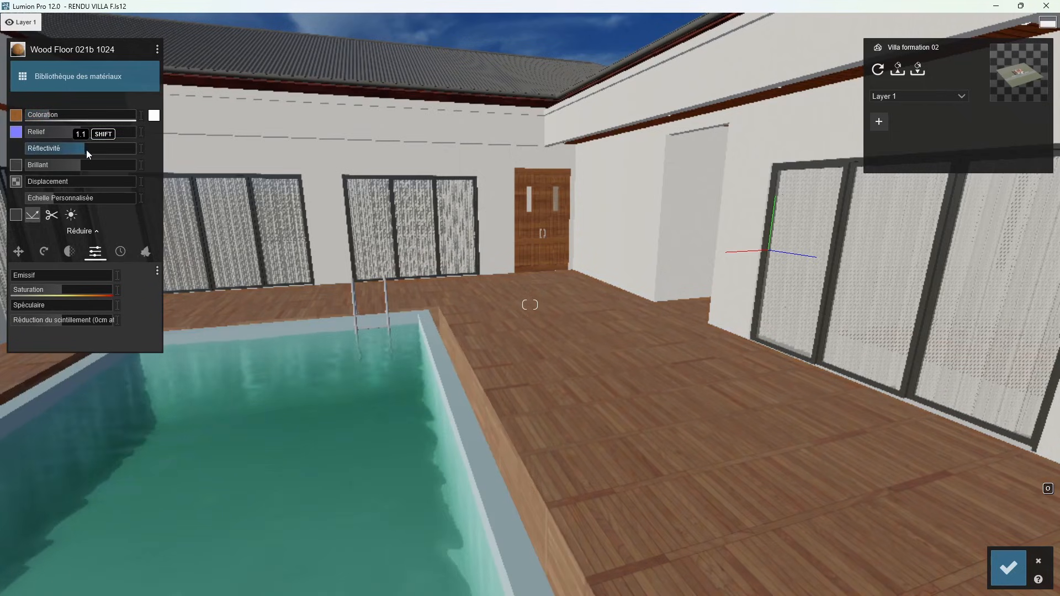
mouse_move(84, 168)
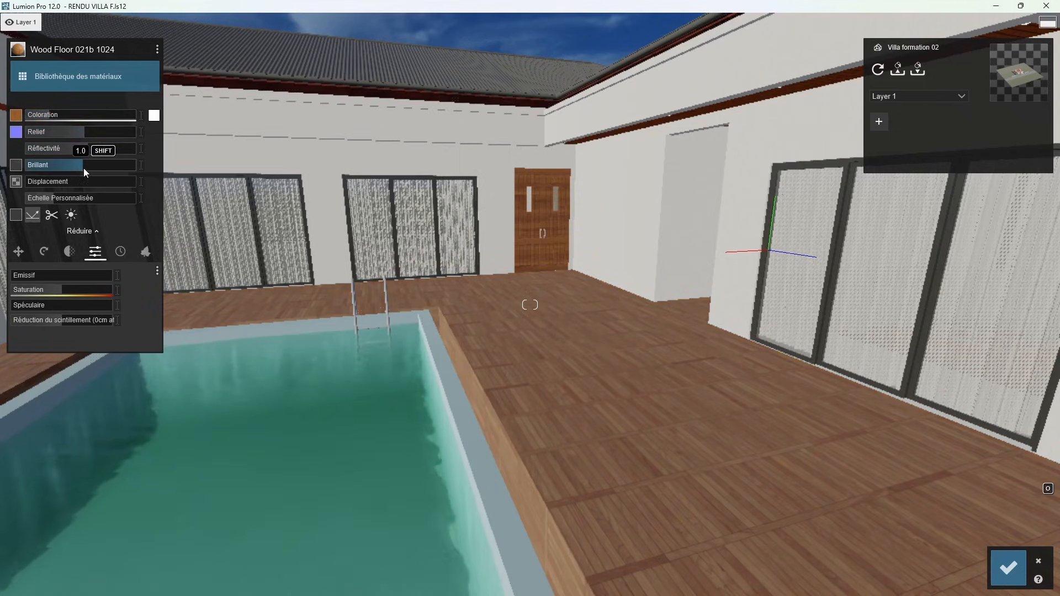
mouse_move(43, 185)
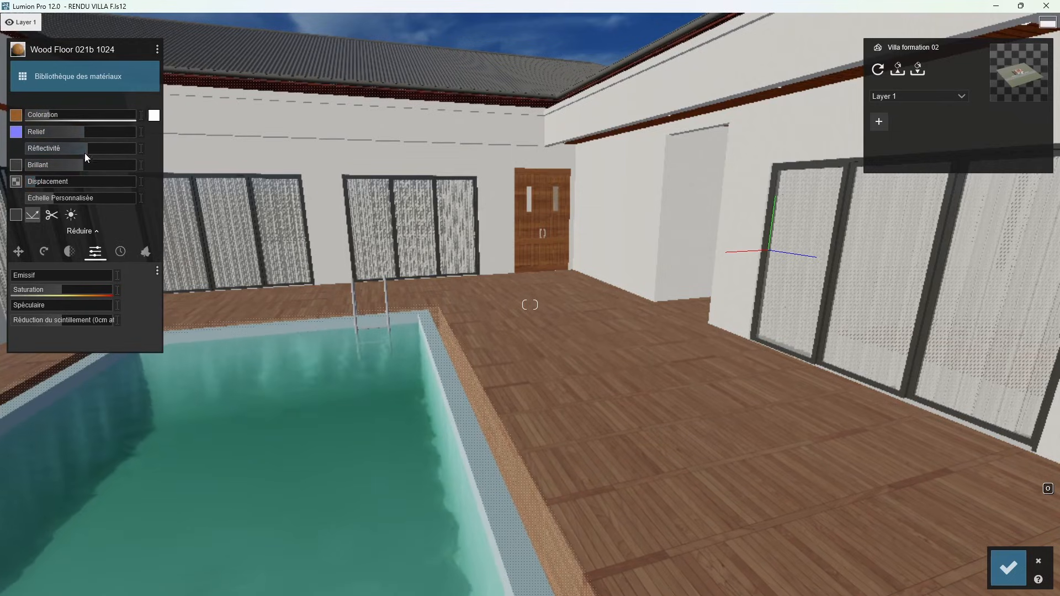
drag(84, 153, 95, 148)
click(120, 252)
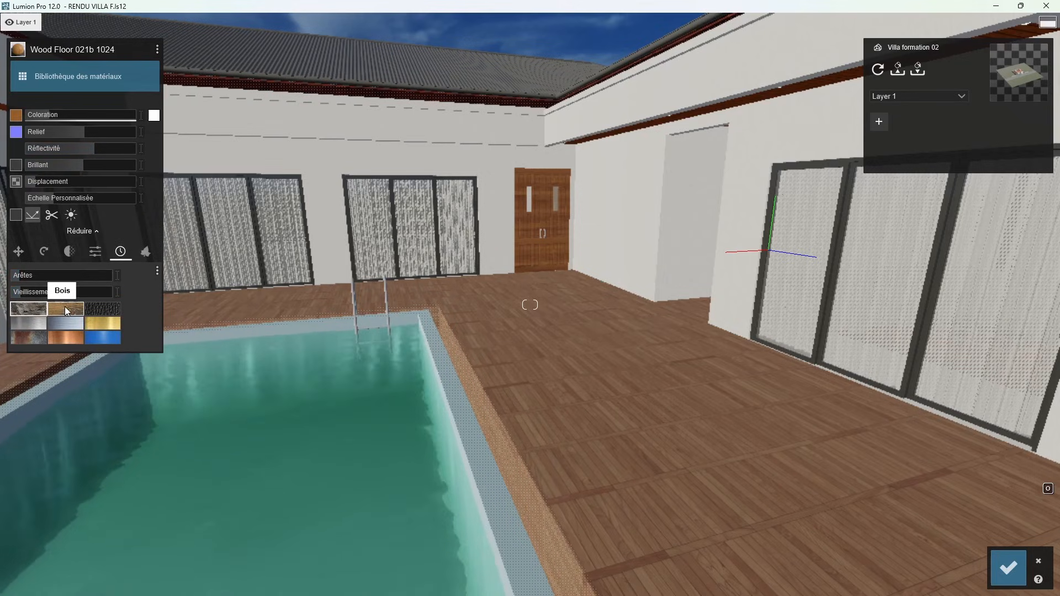
click(1008, 567)
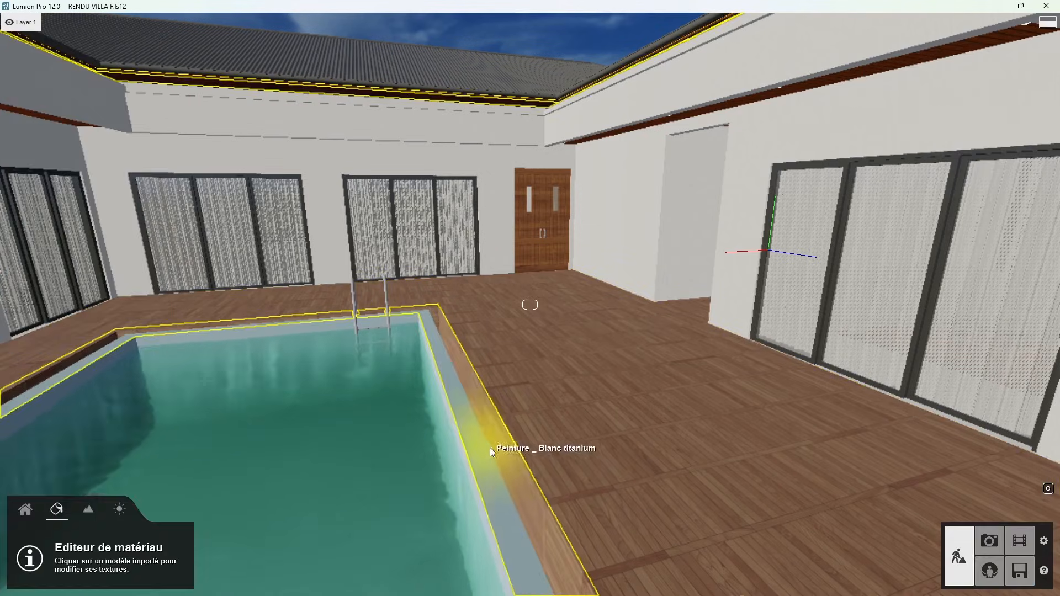
Step: Look over the retextured pool deck, save the project under its current file name, and return to the scene
right_drag(490, 449, 413, 480)
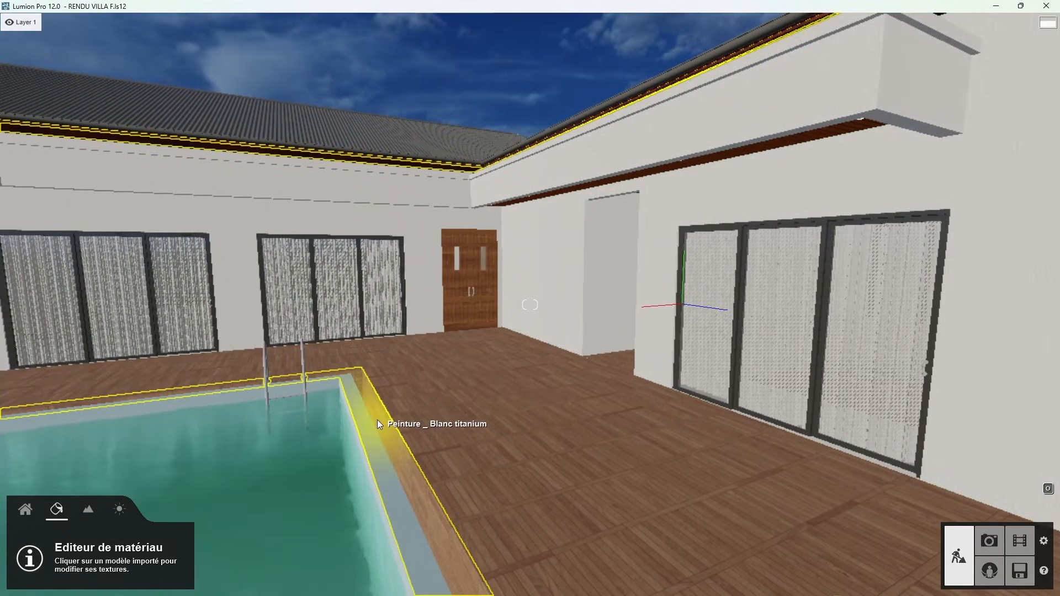
right_drag(383, 432, 538, 394)
key(shift+d)
key(shift+a)
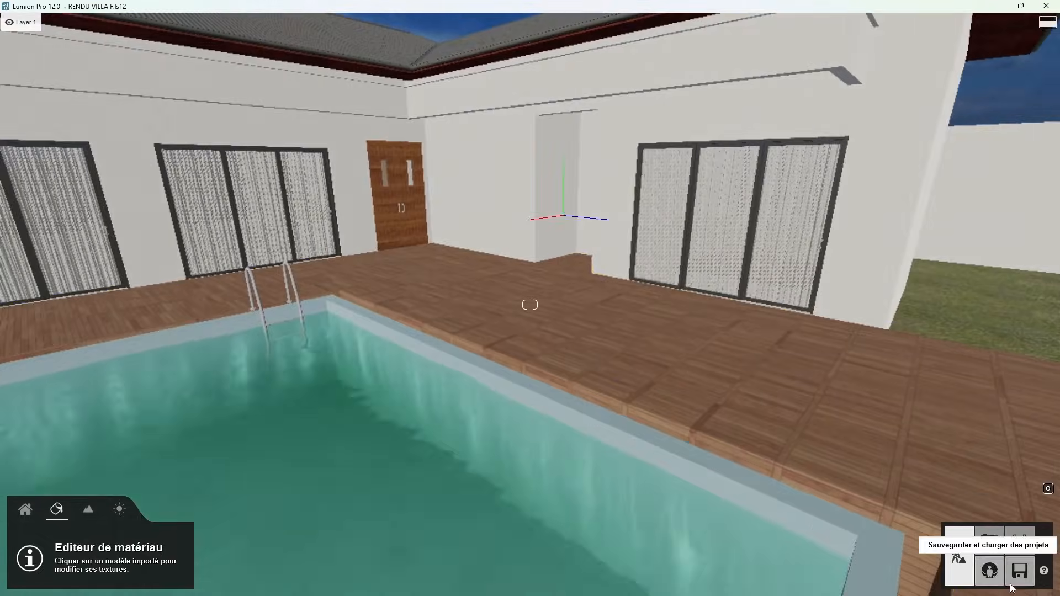
click(1019, 573)
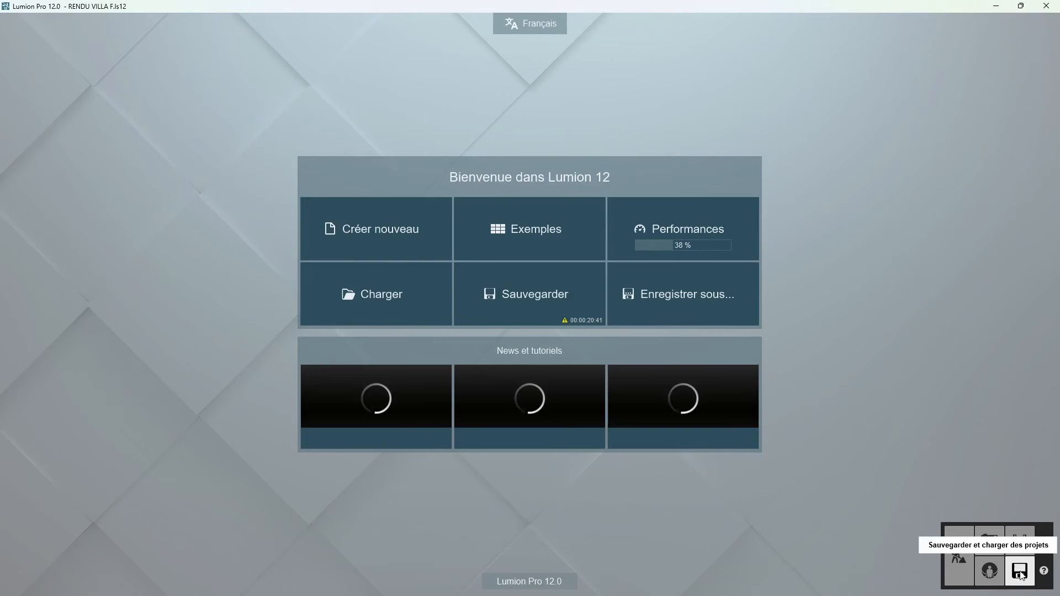
click(561, 303)
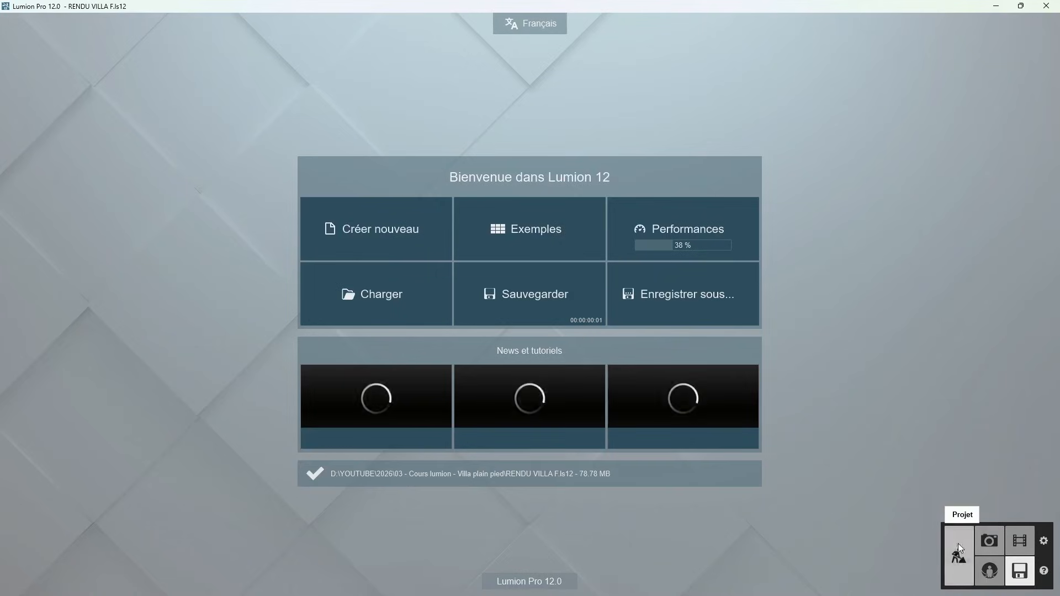
click(959, 555)
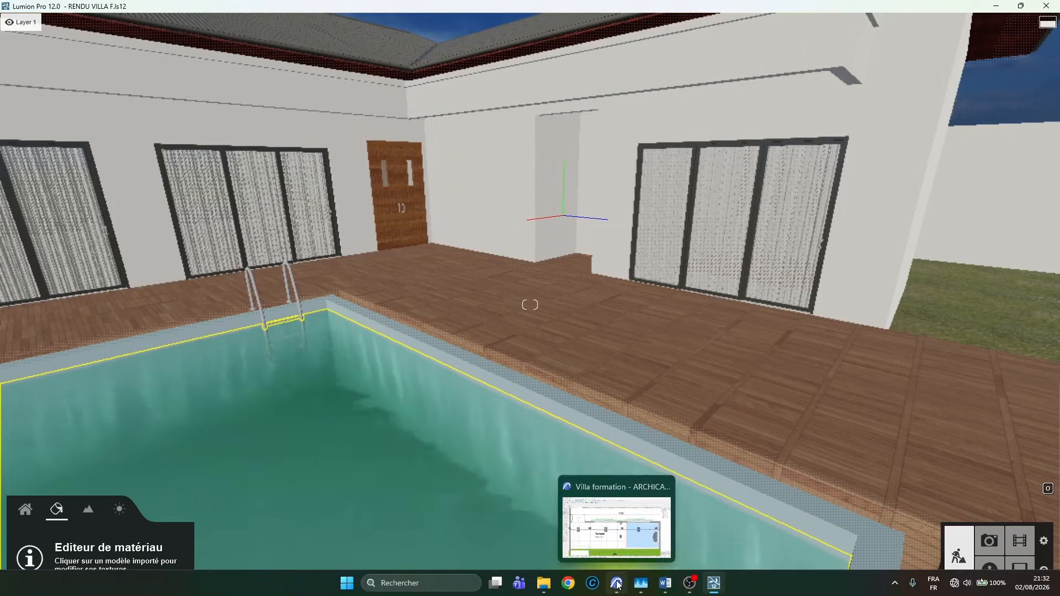
Step: Switch to the villa's Archicad file and place it side by side with the Lumion scene
click(617, 584)
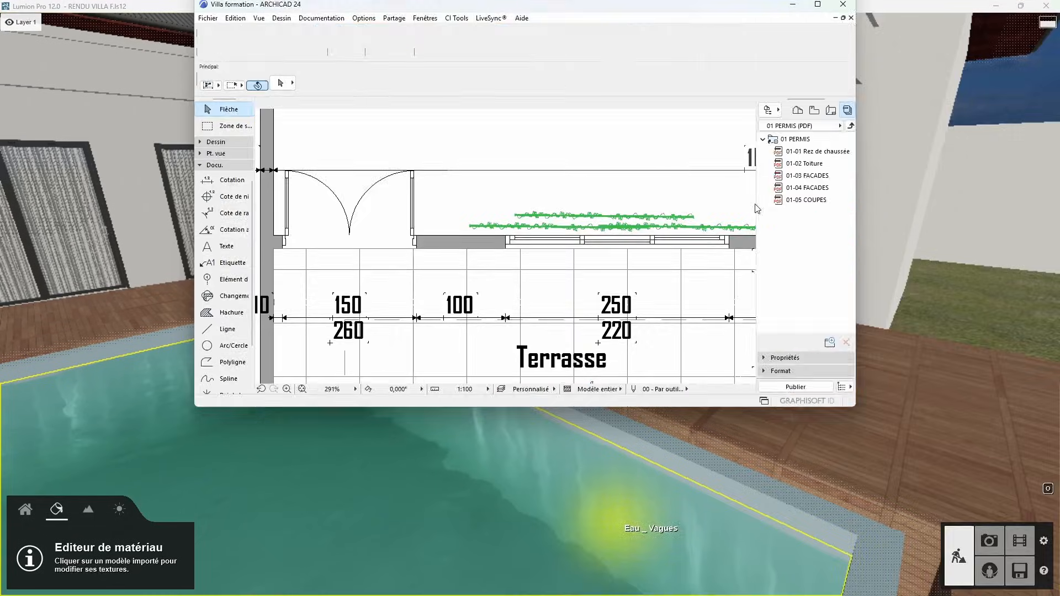
key(super+Right)
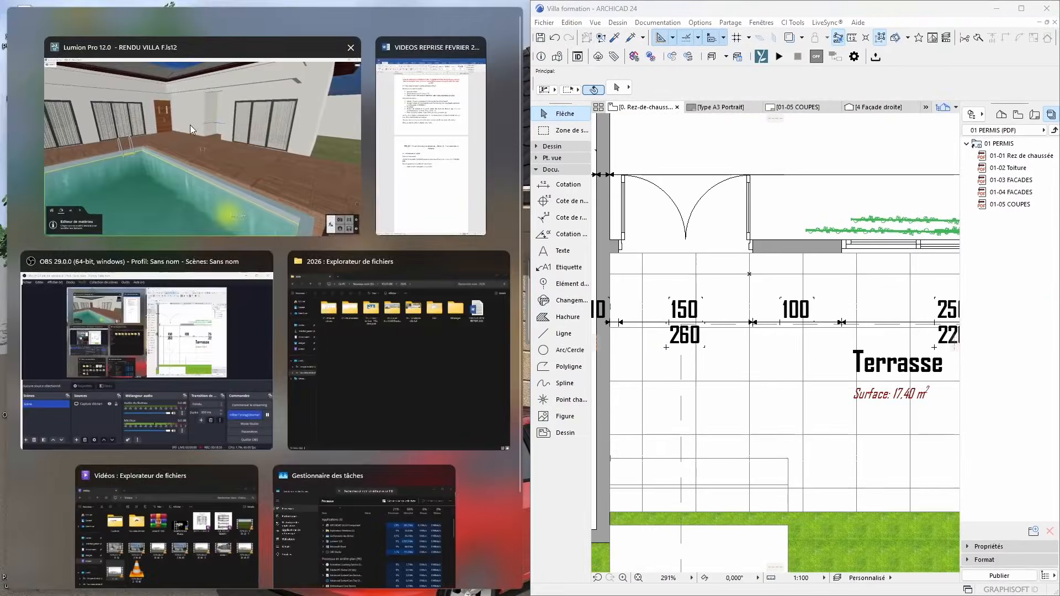
click(189, 125)
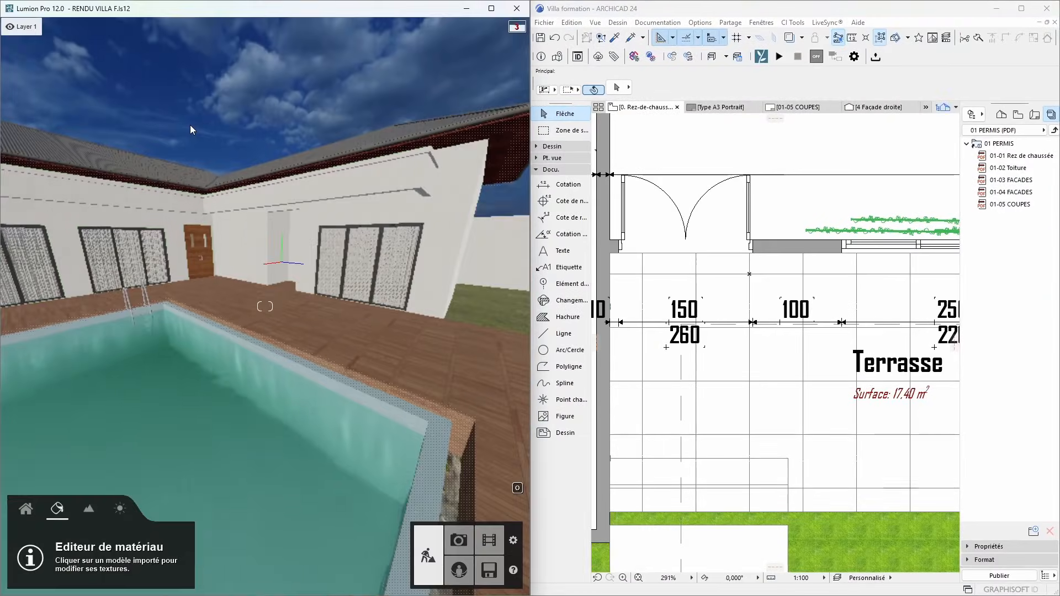
right_drag(366, 283, 366, 283)
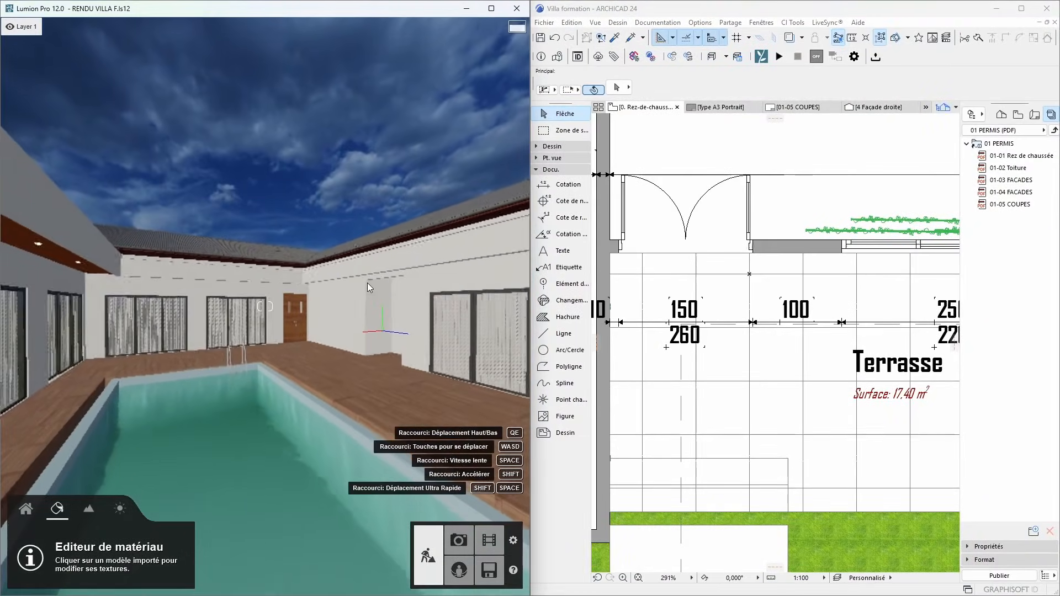
Step: Open the villa's full 3D view in Archicad and select the parametric pool in the courtyard
scroll(783, 199, down, 10)
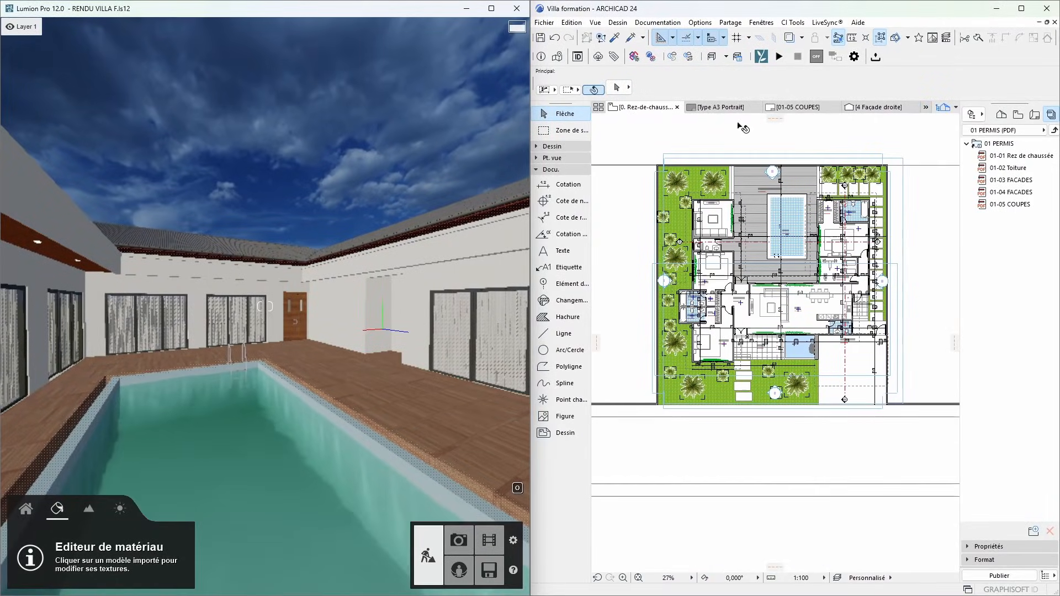
click(929, 109)
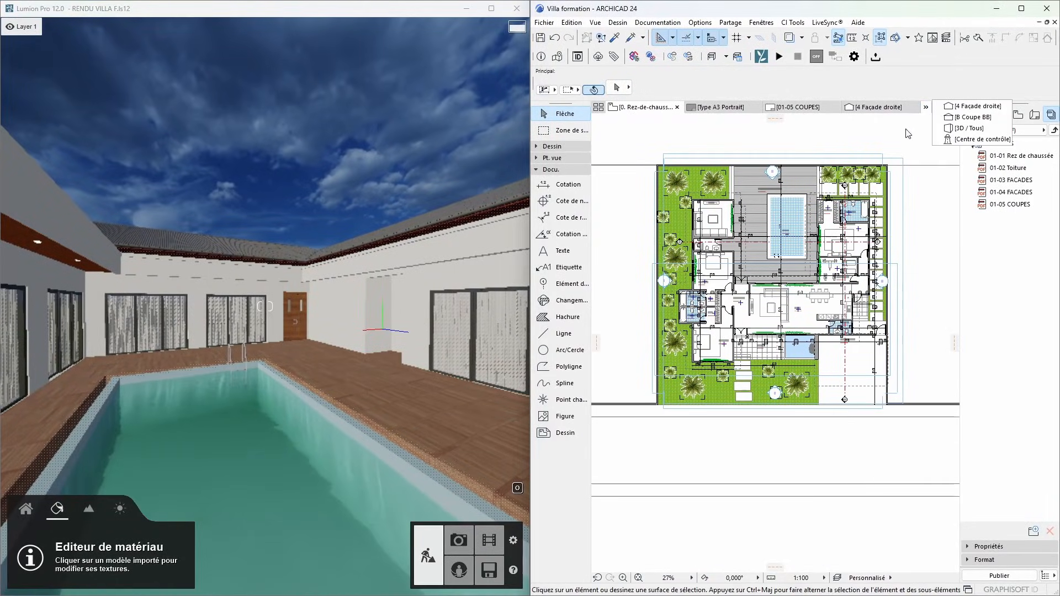
click(954, 131)
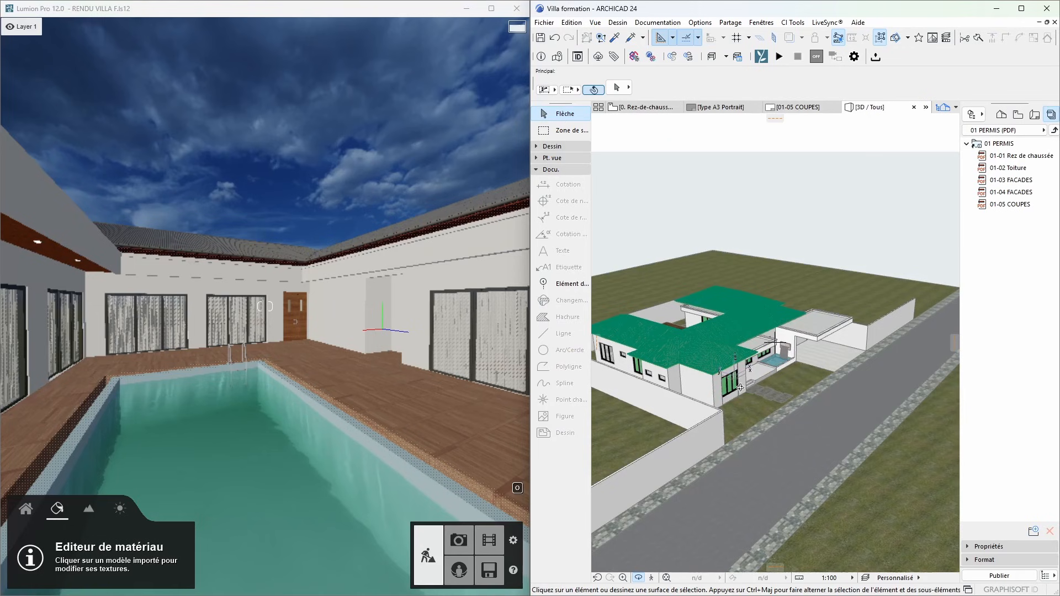
shift+middle_drag(697, 323, 785, 370)
scroll(786, 370, up, 10)
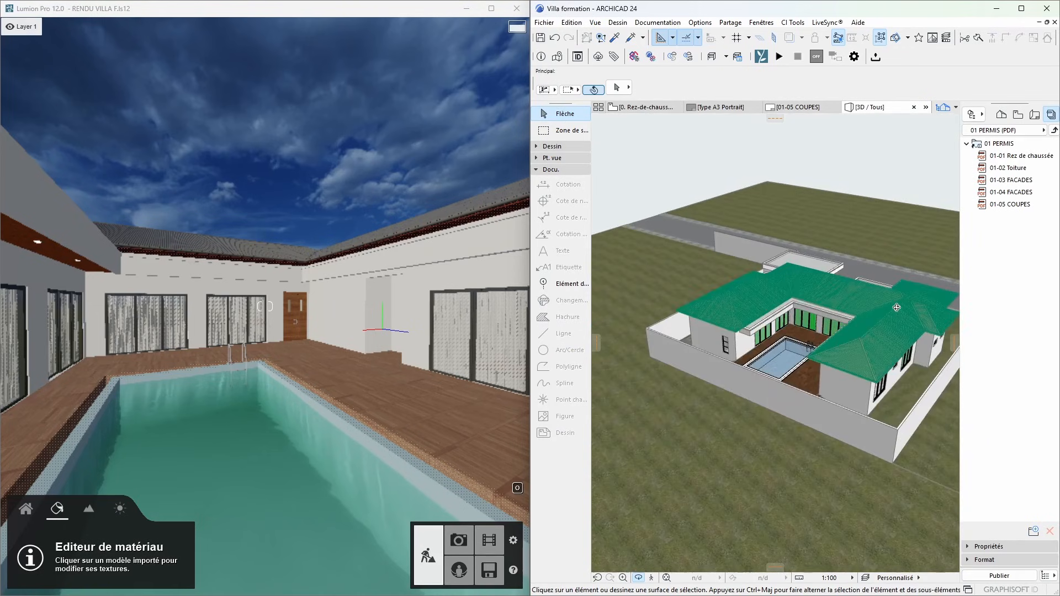
scroll(700, 392, up, 5)
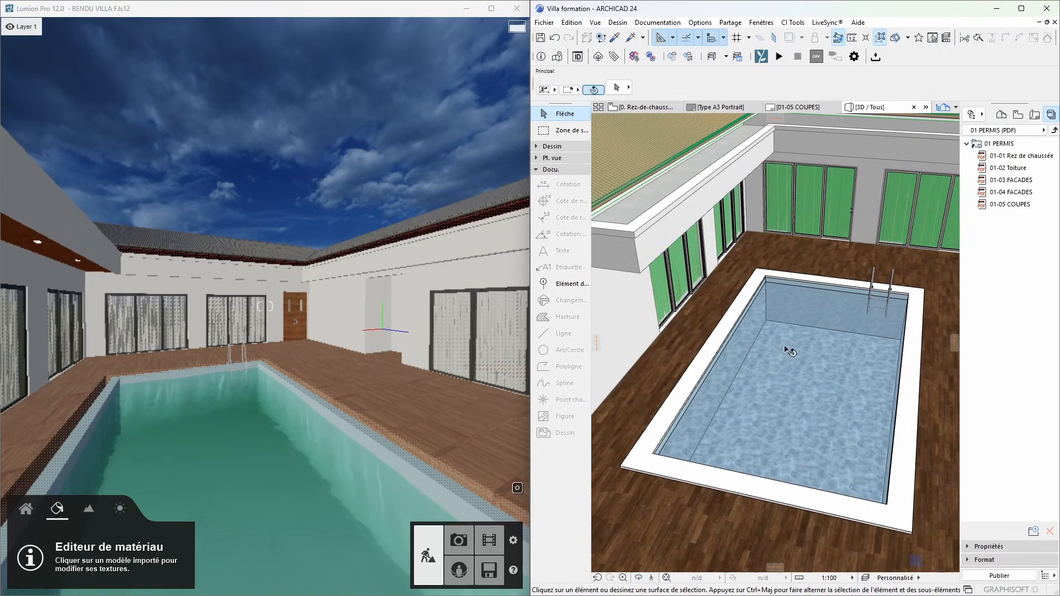
click(773, 406)
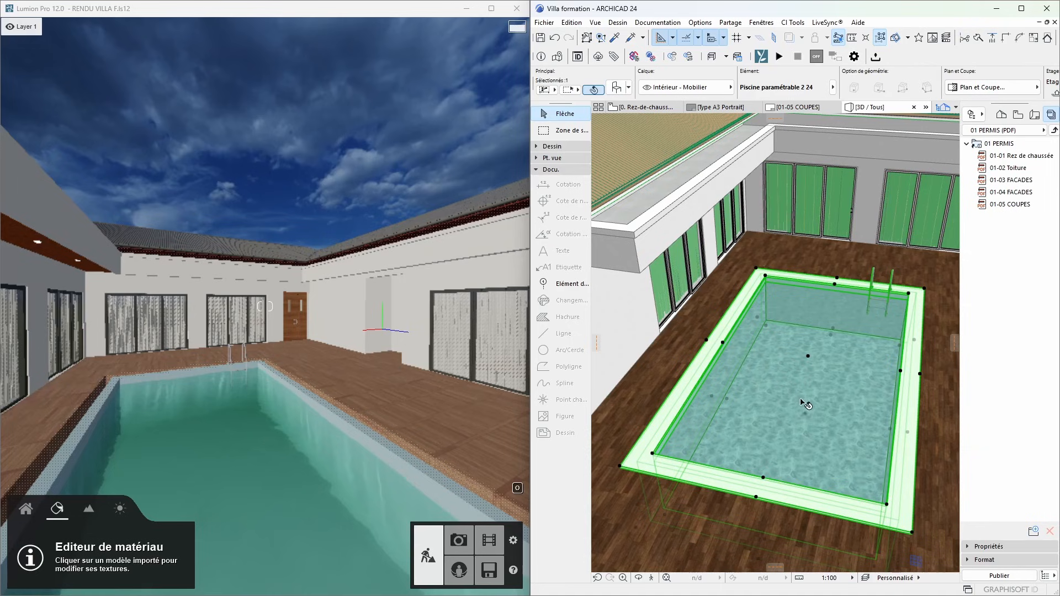
Step: Return to Lumion, go around to the front porch, and open the material of the white paint surface under the roof eaves
right_drag(243, 331, 67, 303)
key(s)
key(s)
key(s)
key(a)
key(w)
key(e)
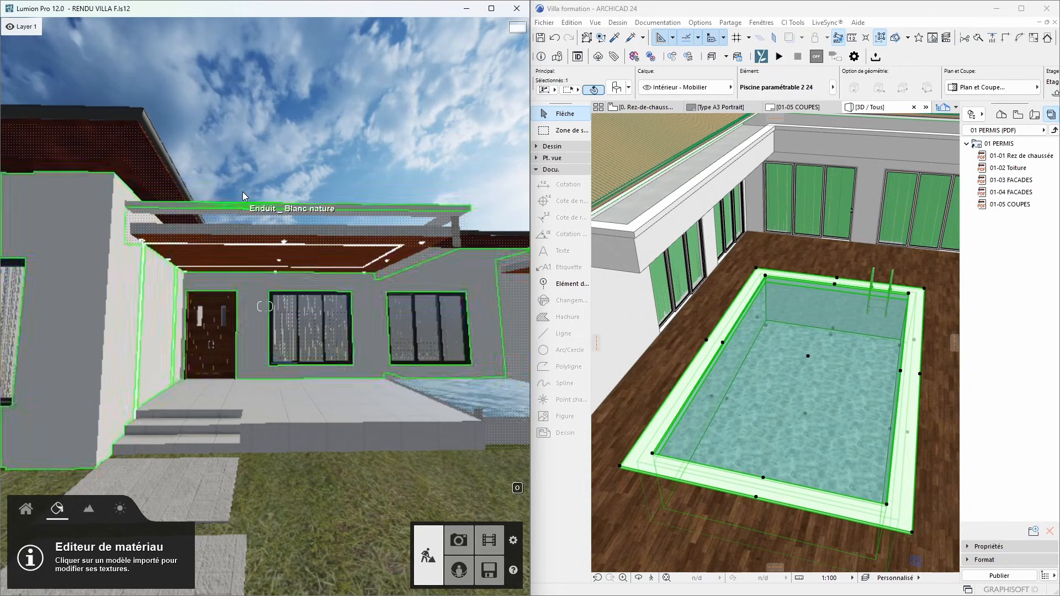
right_drag(243, 191, 349, 261)
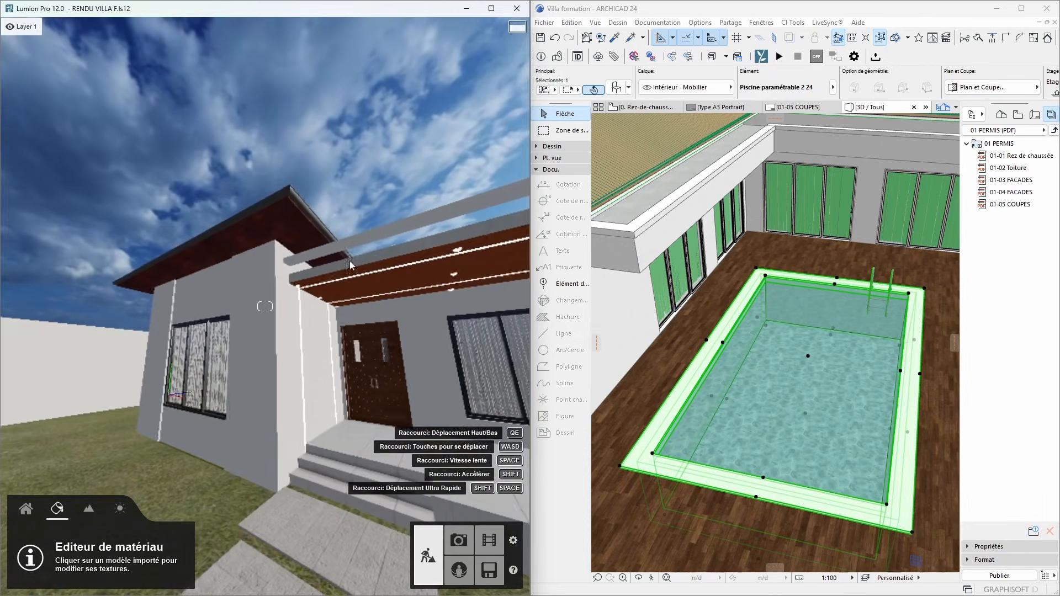
click(278, 223)
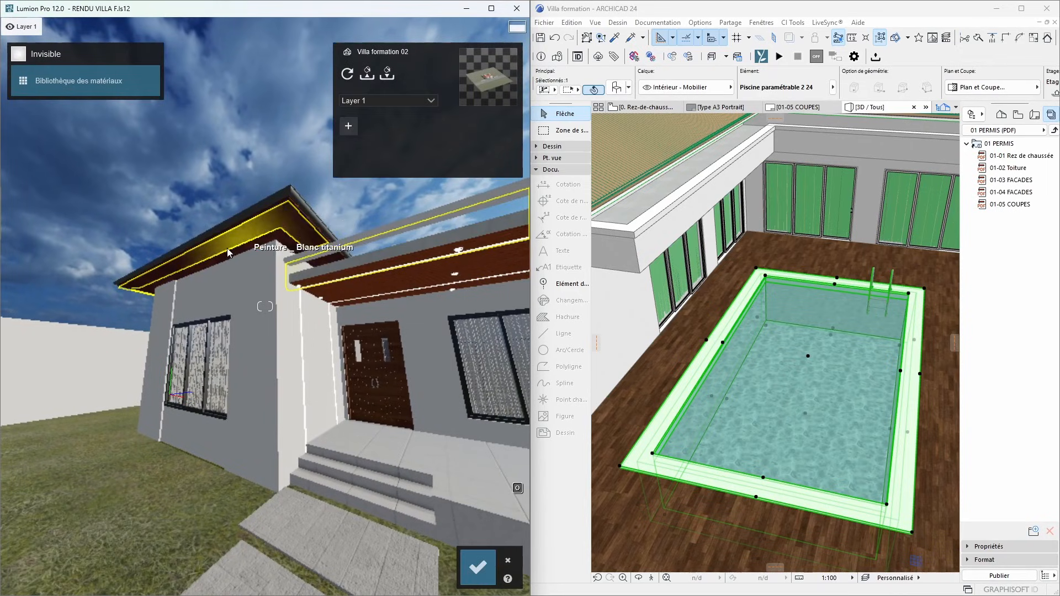
right_drag(227, 247, 225, 260)
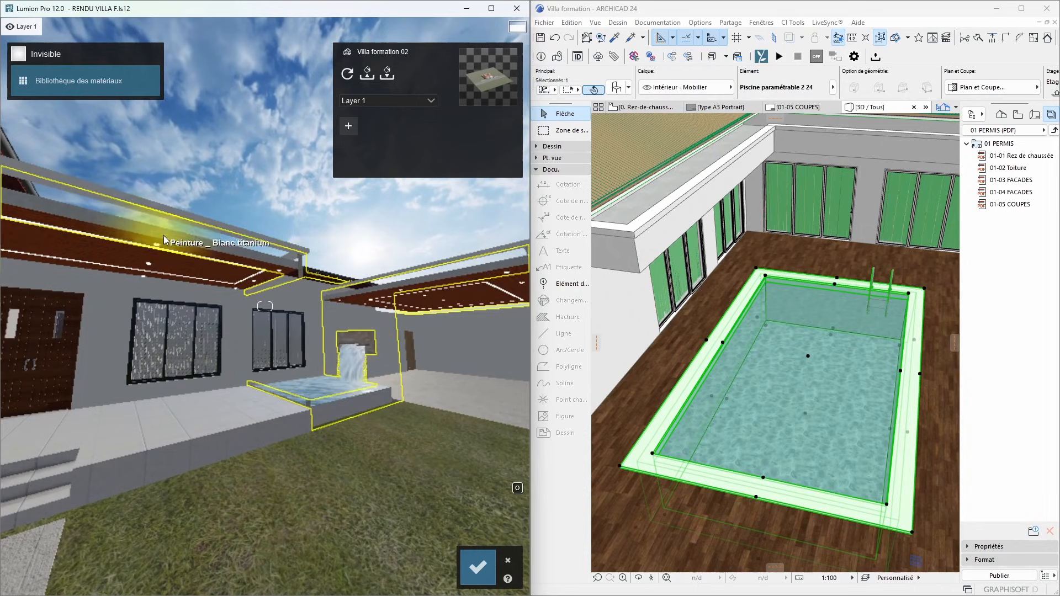
Step: Try the exterior stone material Concrete 005 1024 on the white paint surface and examine it on the porch fascia
click(81, 78)
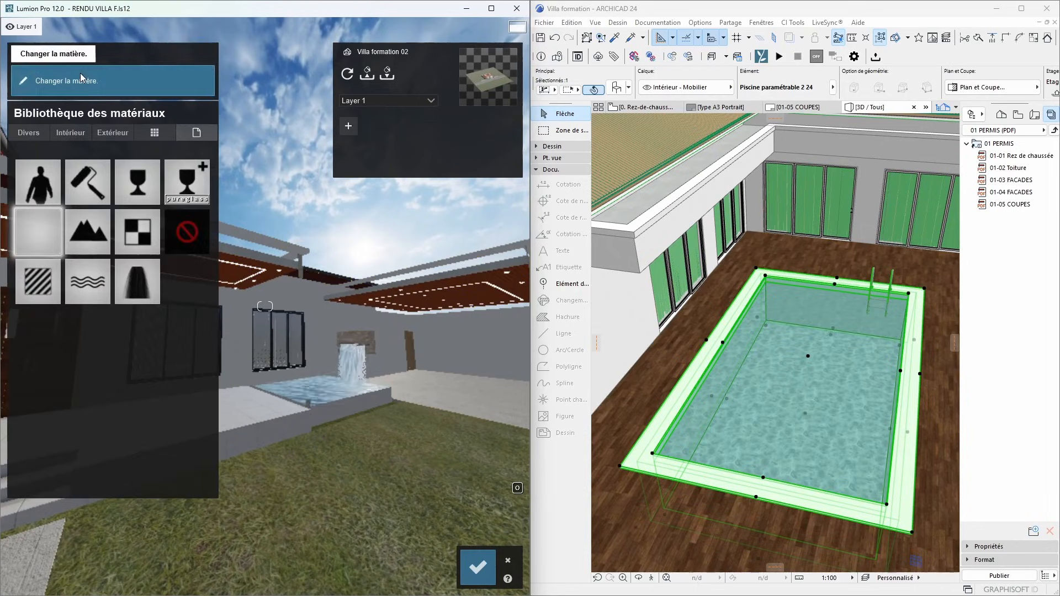
click(109, 134)
click(77, 166)
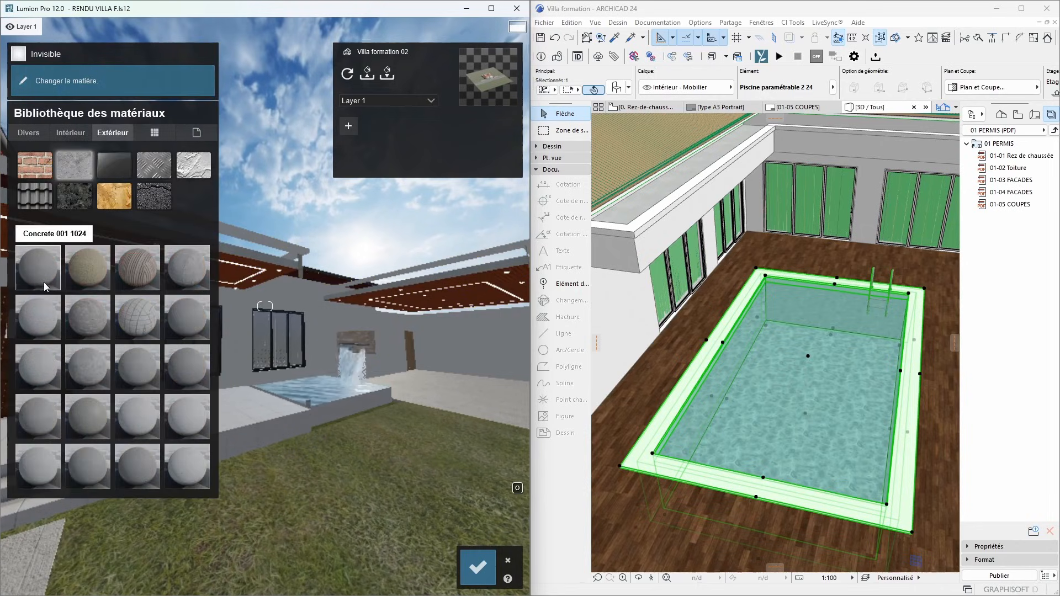
double_click(41, 314)
key(w)
right_drag(309, 321, 388, 318)
Step: Apply Concrete 001 1024 to the white paint surface, raise its coloration and relief, lower reflectivity and gloss, and save the changes
click(93, 90)
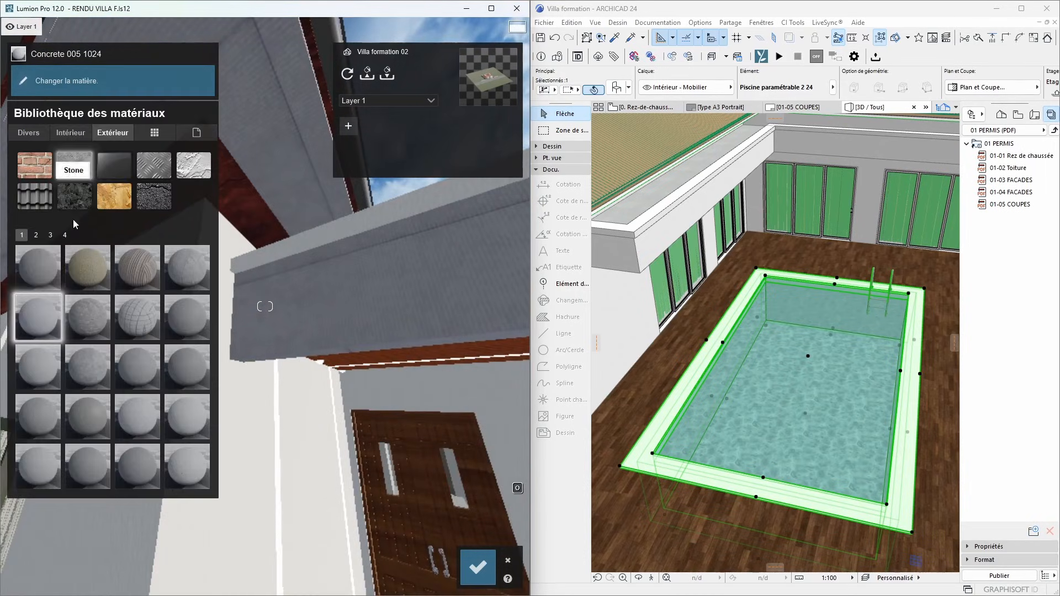
double_click(42, 283)
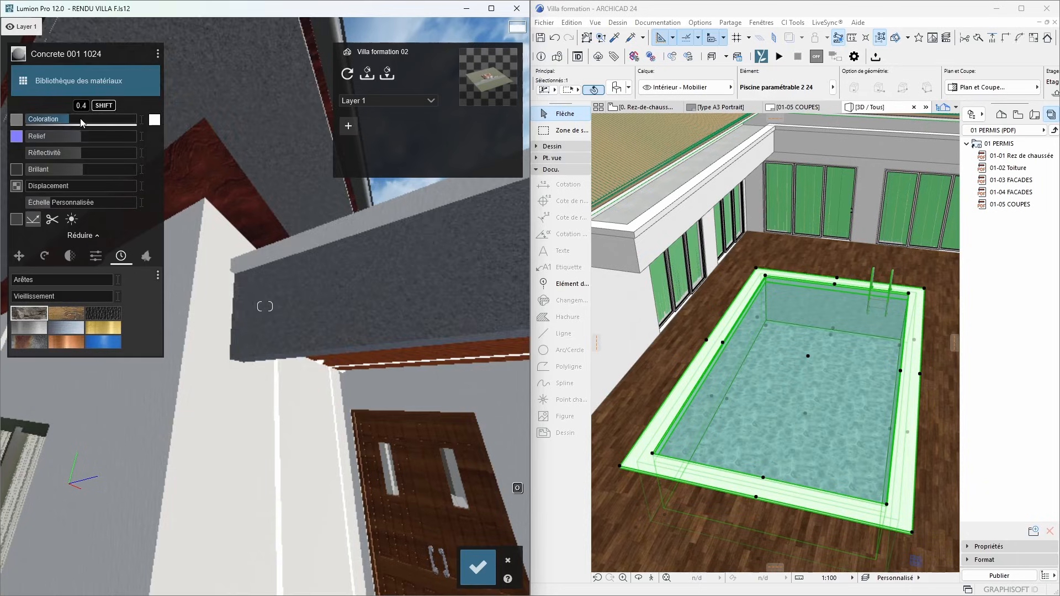
mouse_move(82, 123)
mouse_down()
mouse_move(128, 122)
mouse_move(93, 137)
mouse_up()
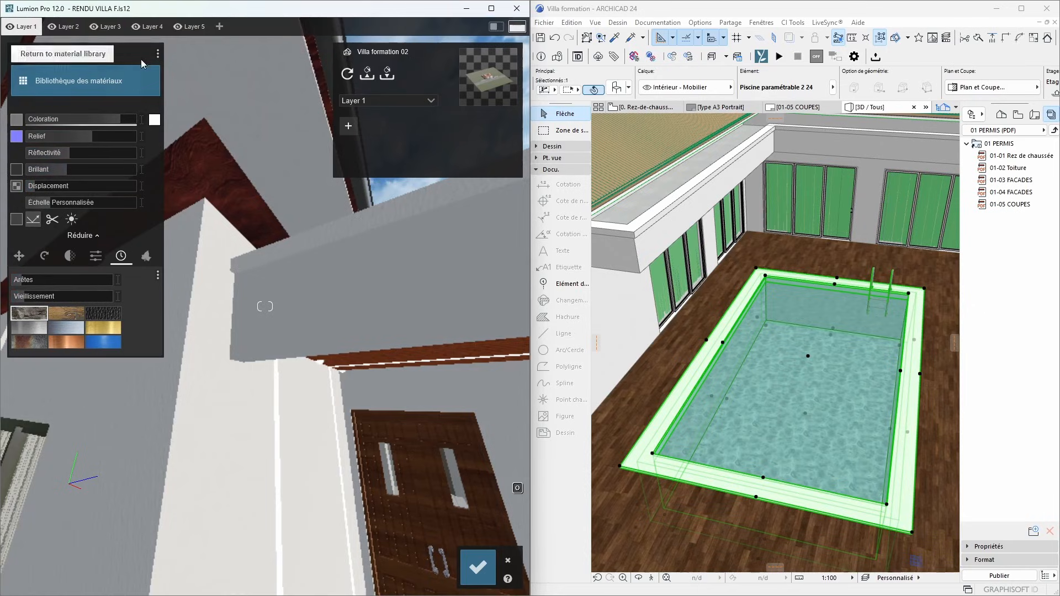
click(478, 567)
Step: Examine which surfaces share the white titanium paint material at the front eaves and around the courtyard pool's rim
key(s)
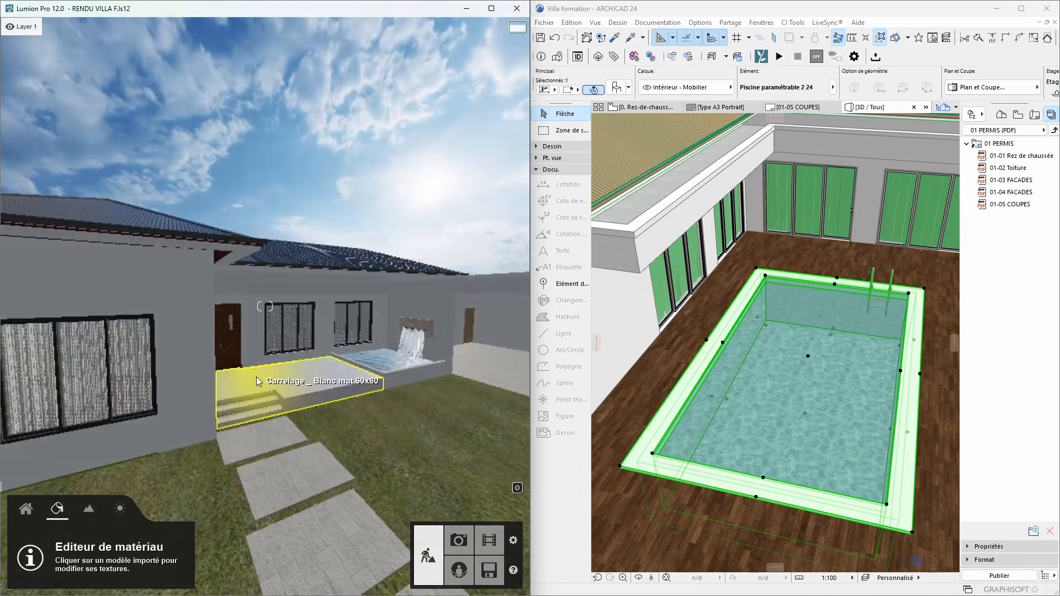
right_drag(256, 376, 236, 421)
key(w)
key(e)
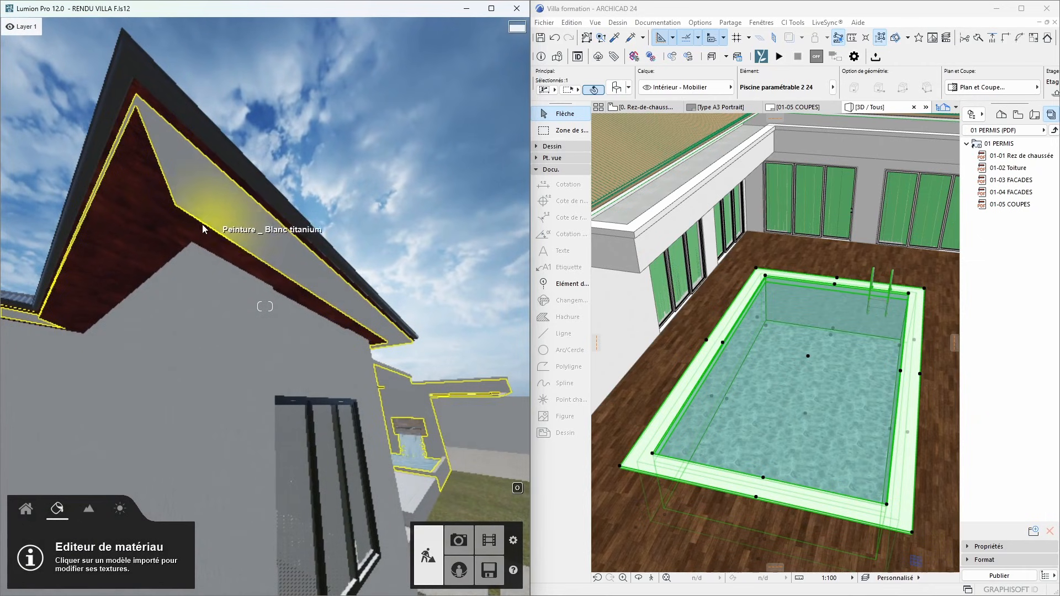
key(q)
right_drag(208, 227, 236, 227)
key(a)
key(w)
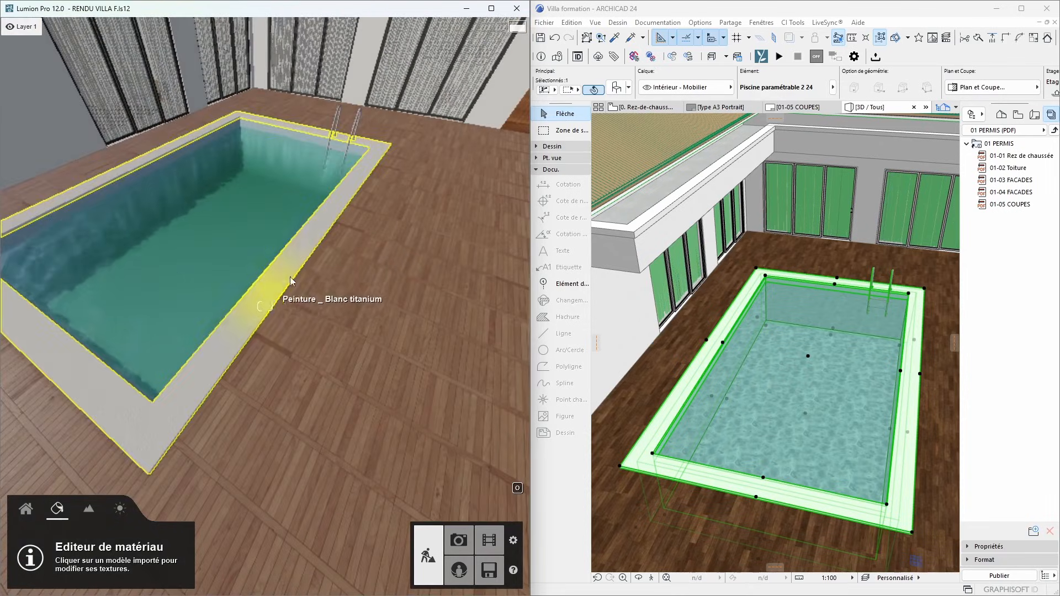
right_drag(290, 276, 110, 141)
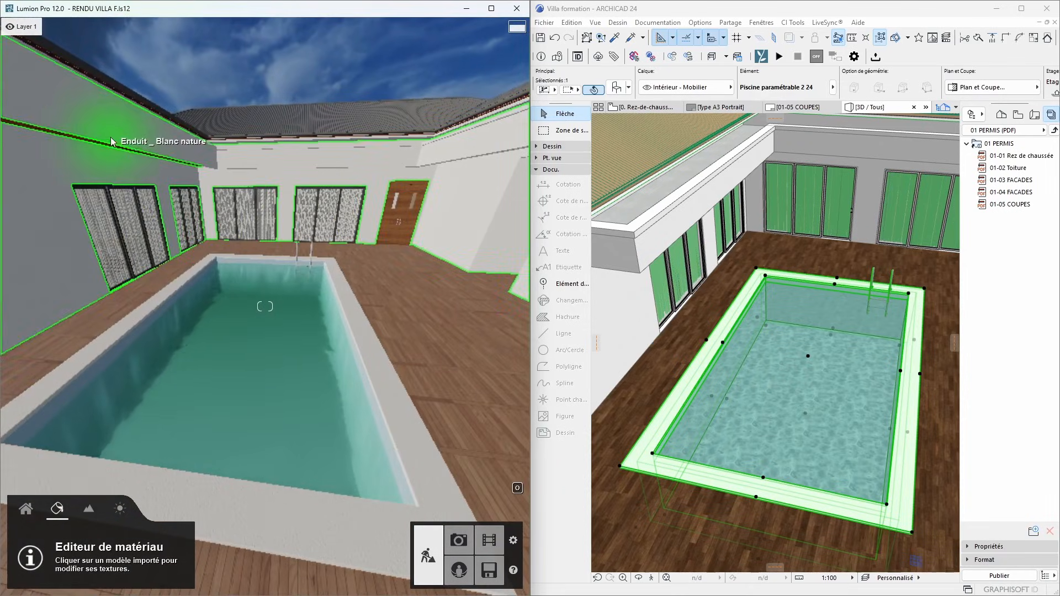
Step: In Archicad, select the courtyard pool in the 3D view and open its object settings at the surface options
click(690, 404)
scroll(690, 404, down, 3)
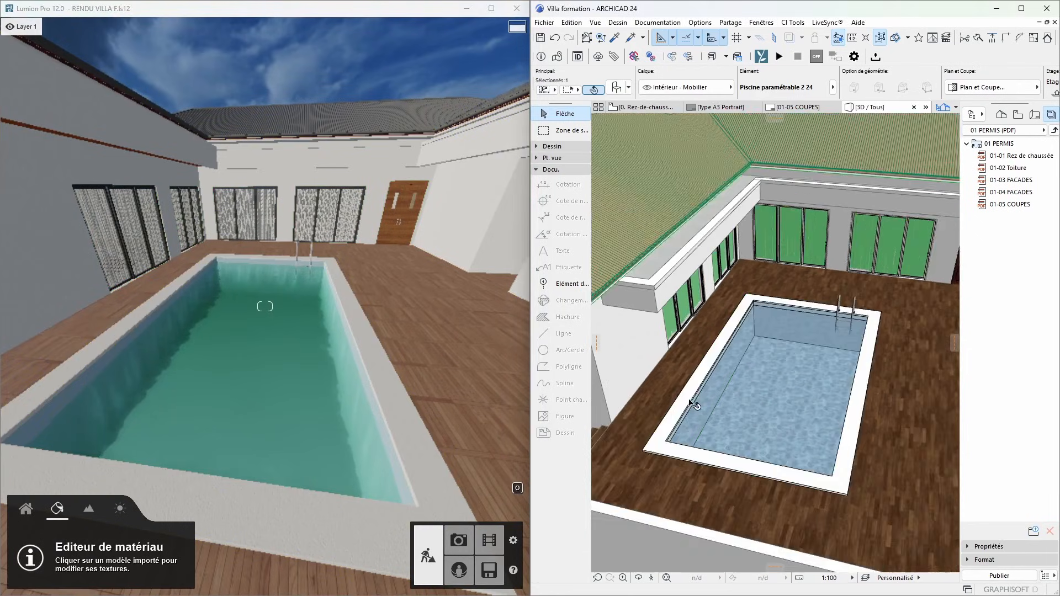
shift+middle_drag(690, 404, 861, 421)
scroll(774, 384, up, 2)
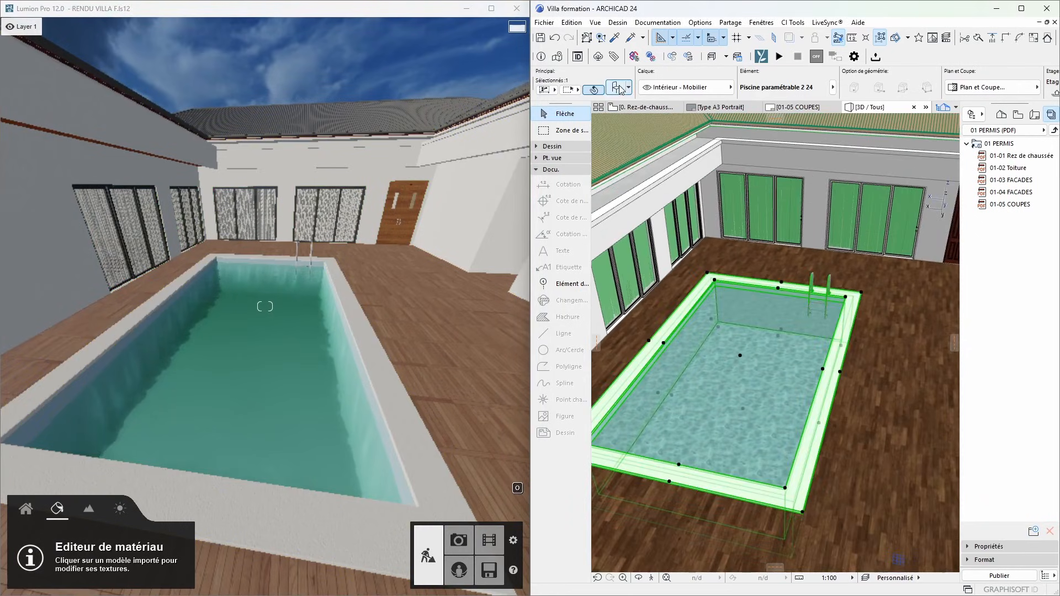
key(ctrl+t)
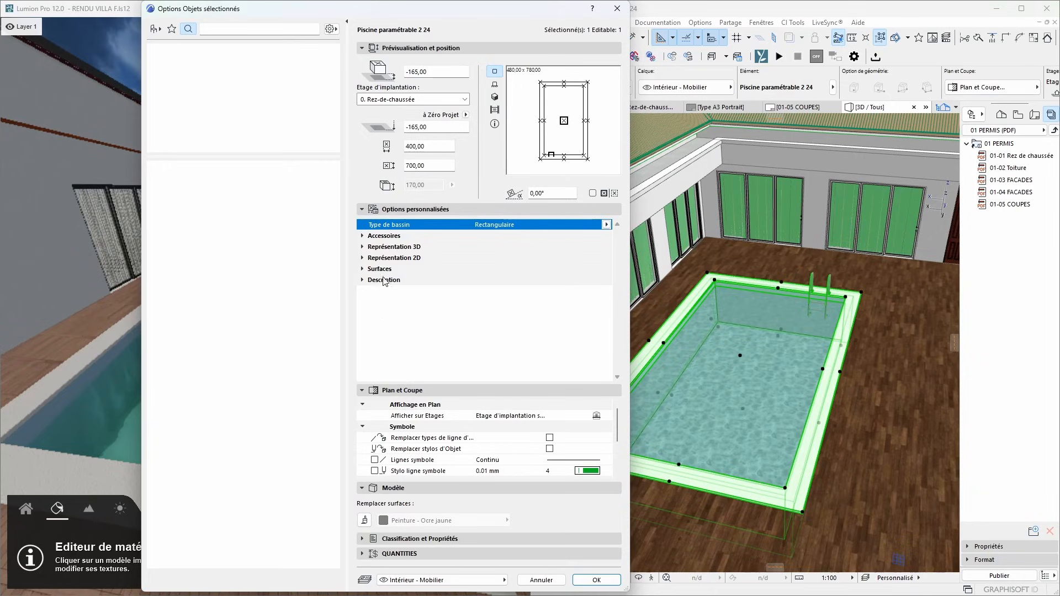
click(363, 247)
click(362, 246)
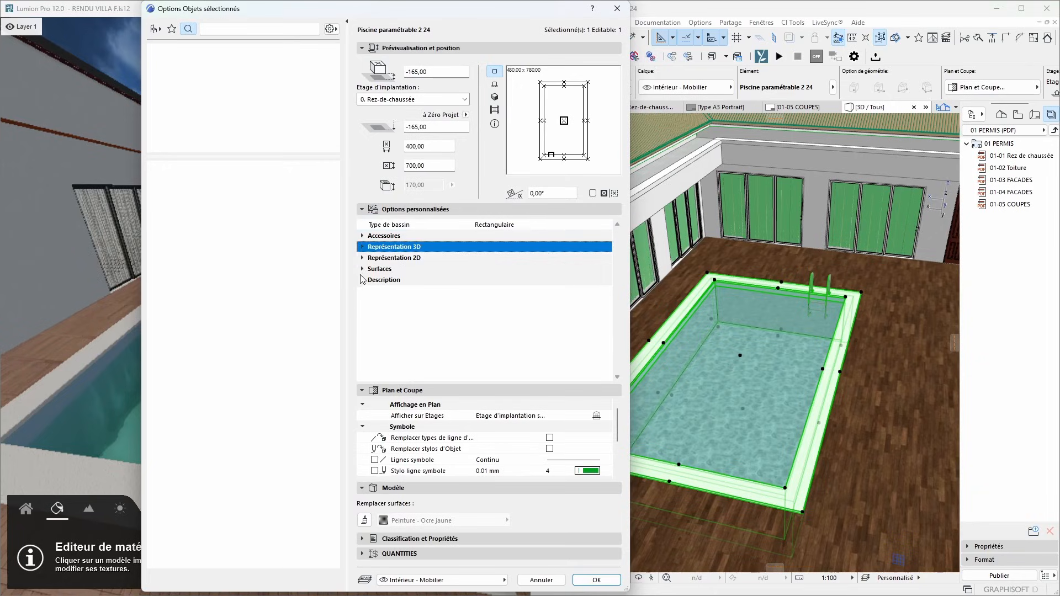
click(363, 269)
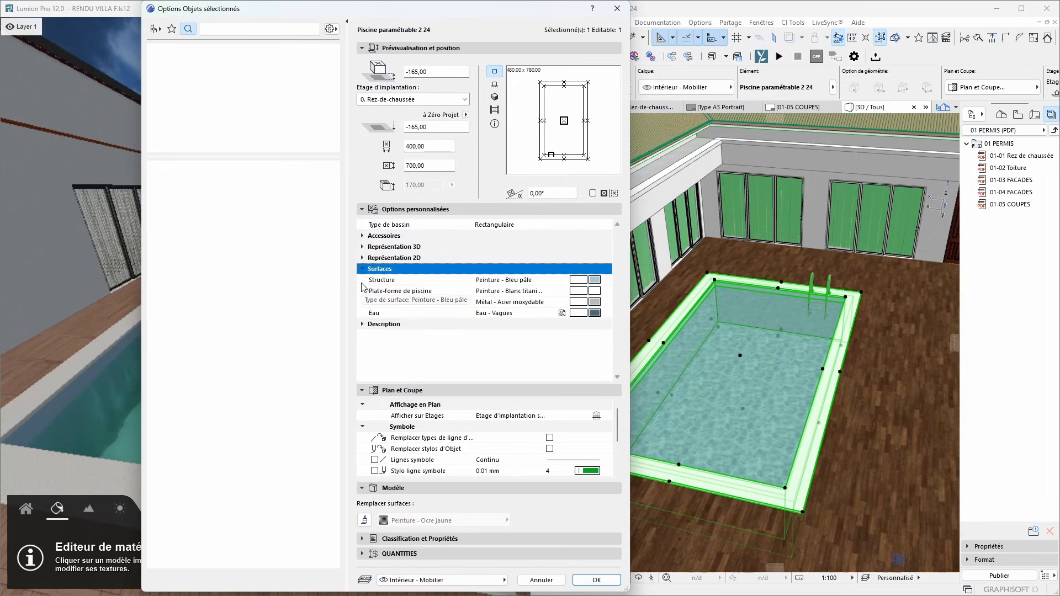
Step: Set the pool platform's surface to Carrelage - Blanc mat 15x15 and apply the settings
click(595, 292)
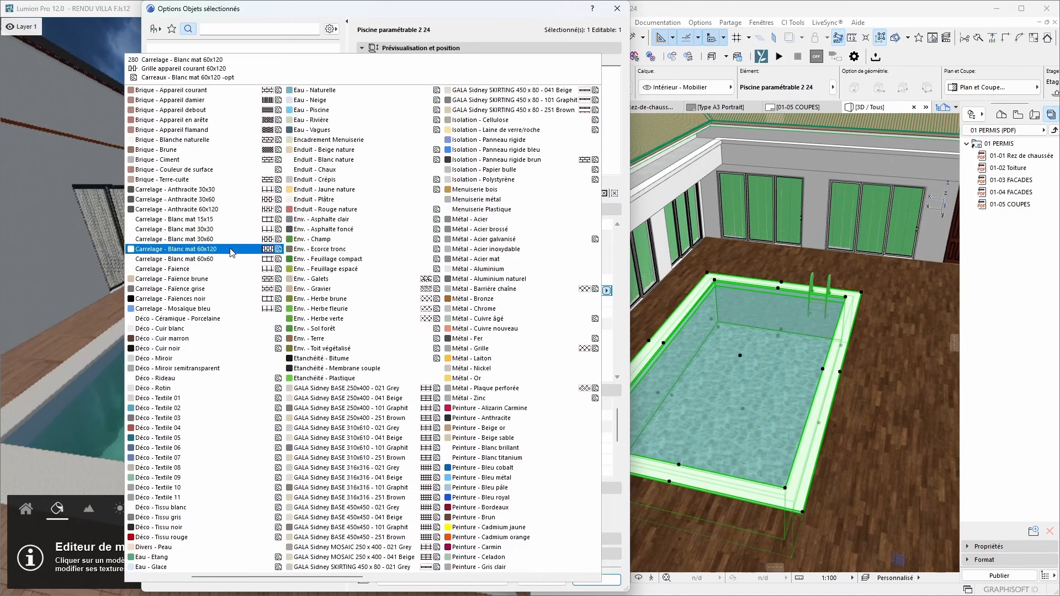
click(224, 219)
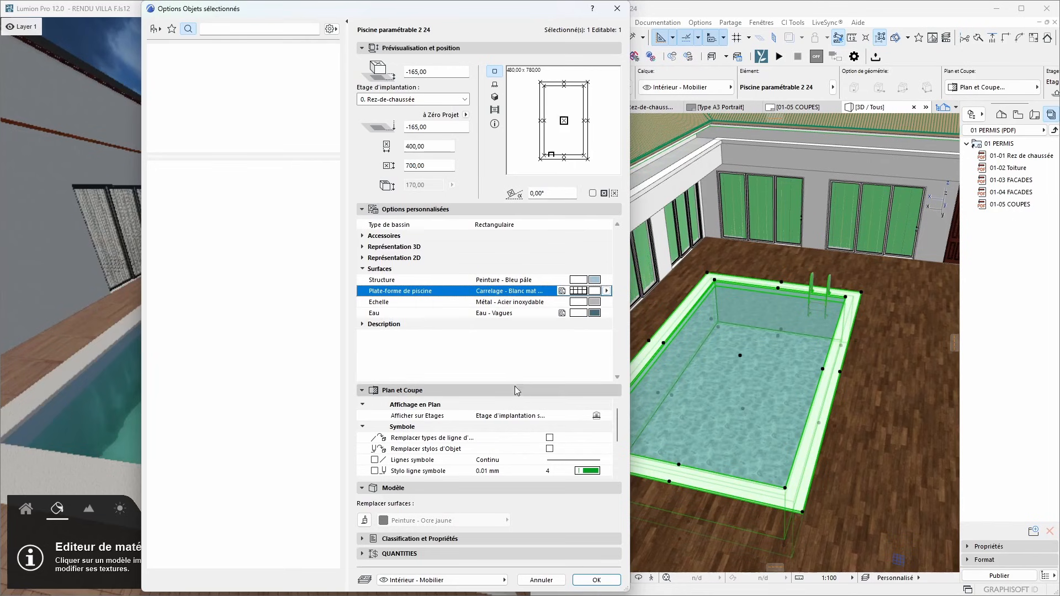
click(607, 584)
scroll(800, 531, up, 3)
scroll(691, 498, down, 1)
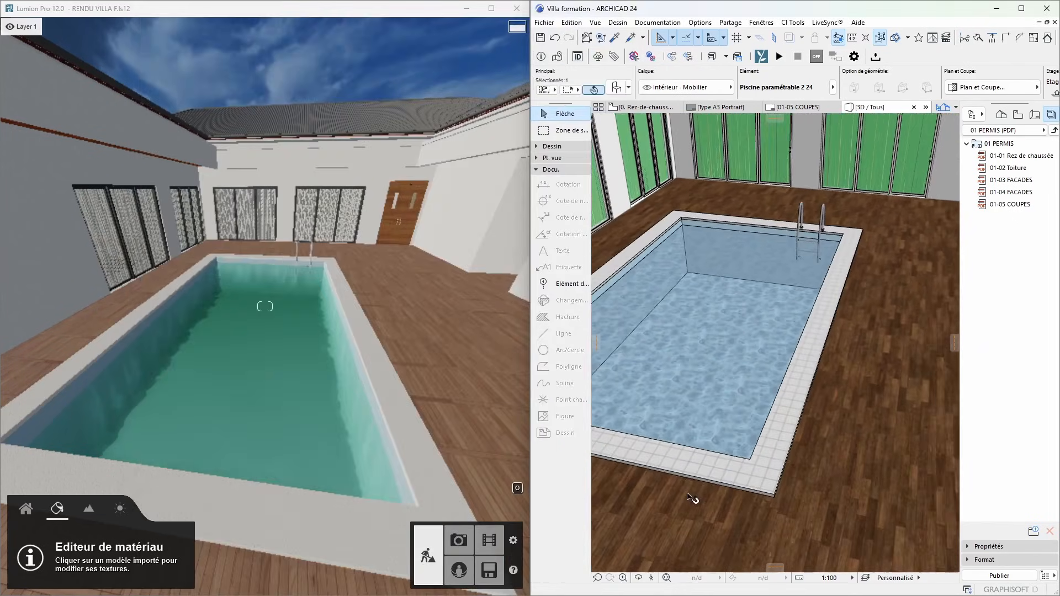
Step: Deselect the pool and bring the villa's front roof into view
scroll(691, 498, down, 8)
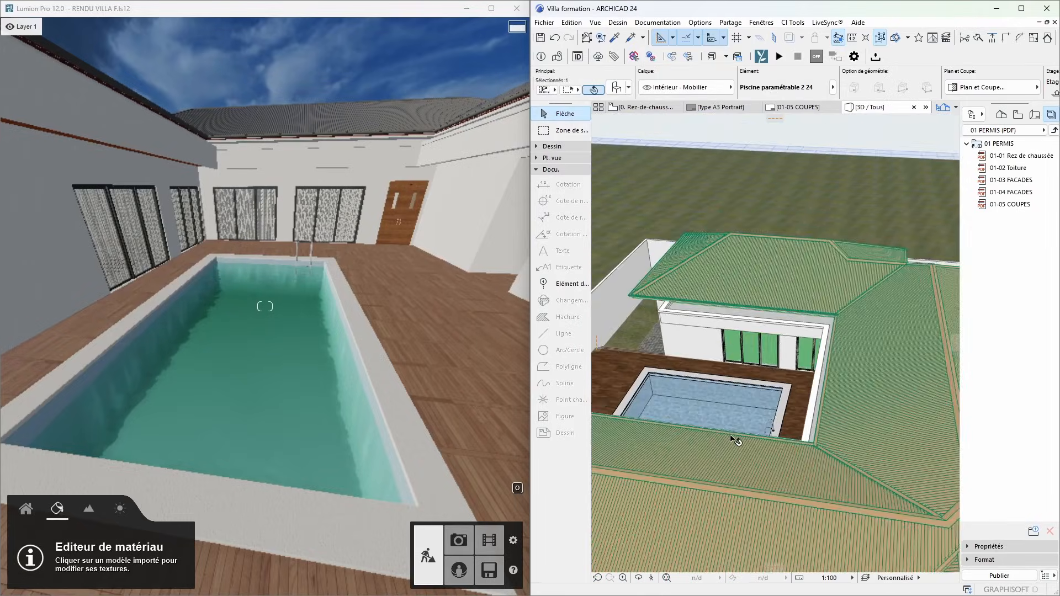
scroll(731, 439, down, 3)
shift+middle_drag(693, 426, 773, 366)
scroll(818, 357, down, 3)
click(843, 236)
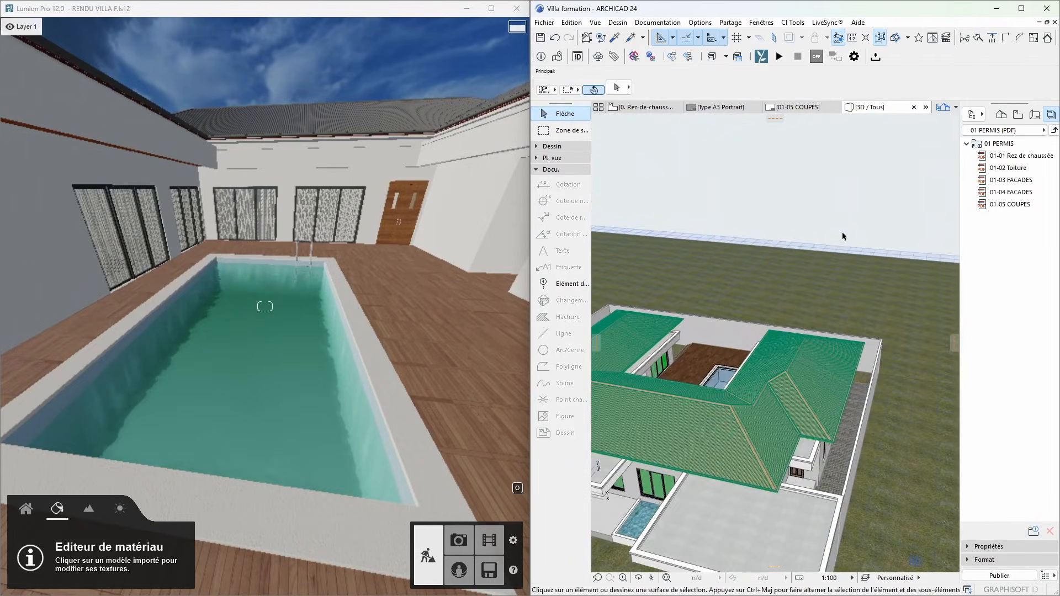
scroll(817, 310, down, 5)
scroll(742, 316, up, 5)
scroll(761, 351, down, 3)
scroll(755, 380, up, 2)
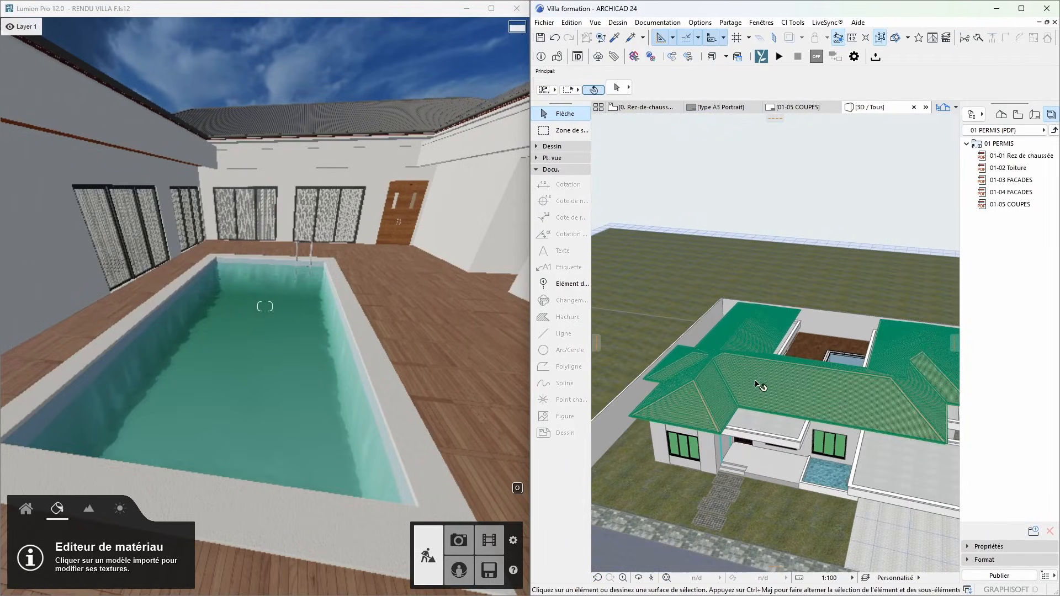
Step: Select the CI Tools roof coverings on the front hip, including its adjoining slopes
click(687, 412)
scroll(690, 352, down, 4)
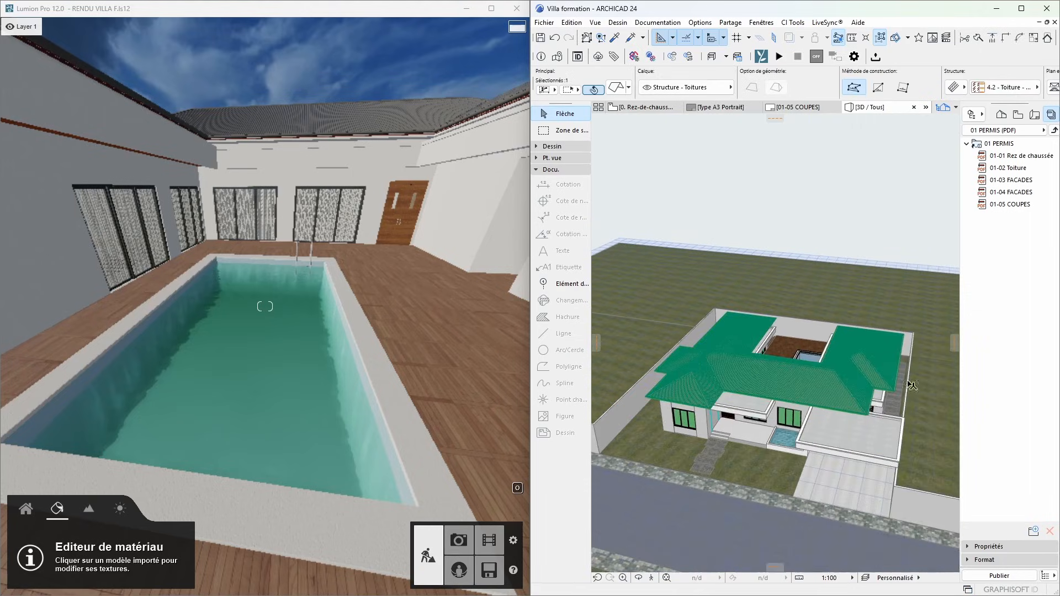
scroll(776, 353, up, 4)
shift+middle_drag(795, 409, 930, 322)
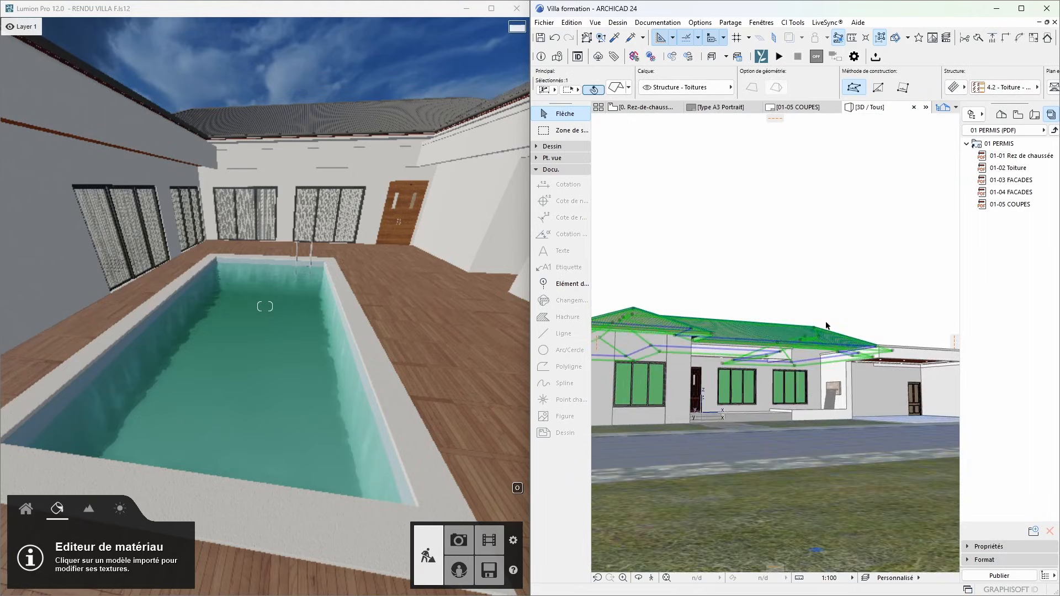
scroll(663, 335, up, 6)
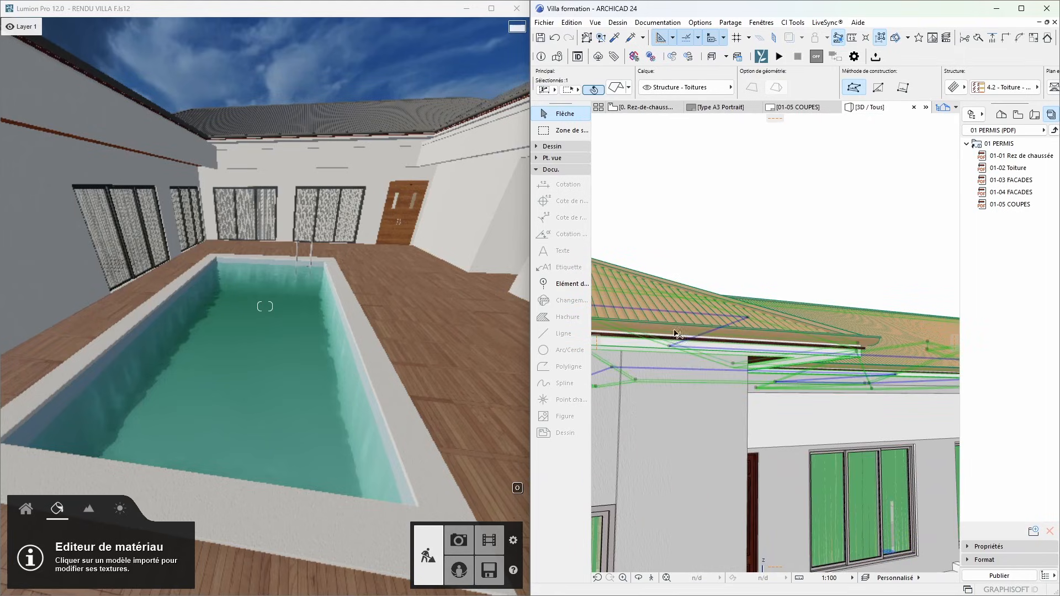
click(810, 210)
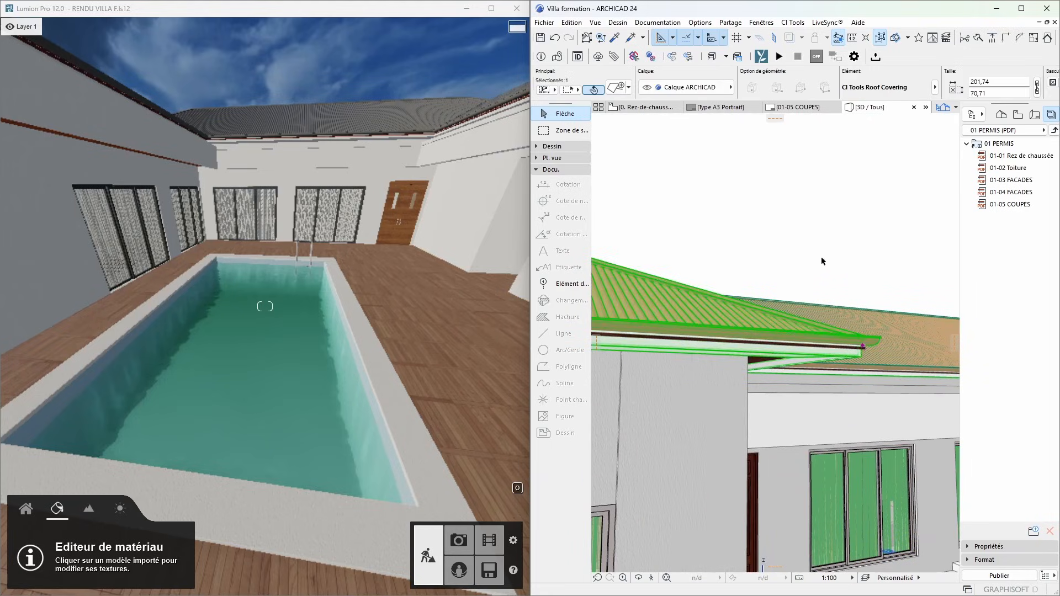
shift+middle_drag(822, 261, 856, 265)
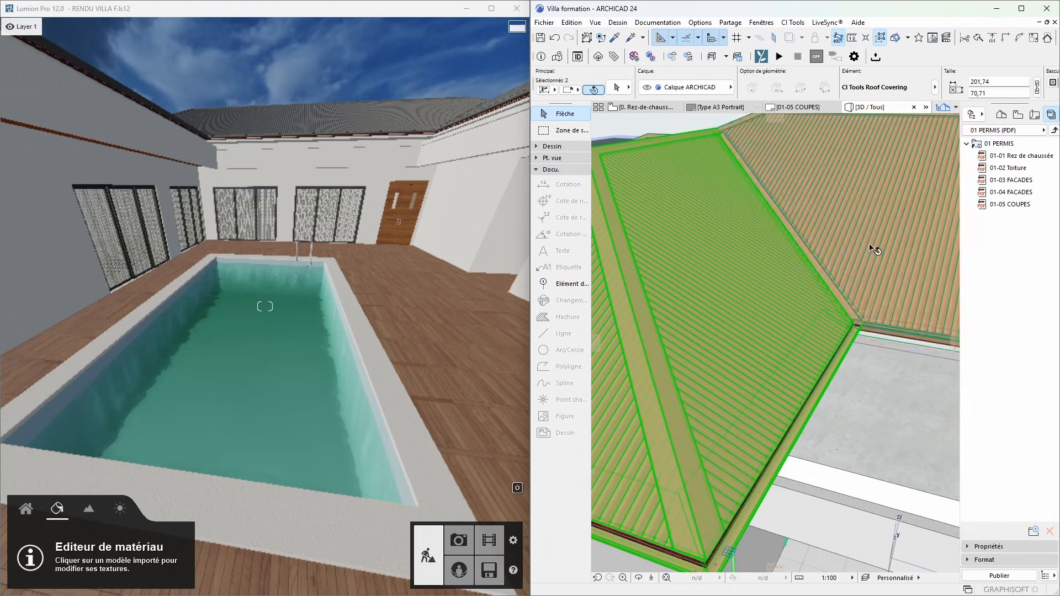
shift+click(869, 246)
scroll(705, 275, down, 5)
scroll(628, 303, down, 2)
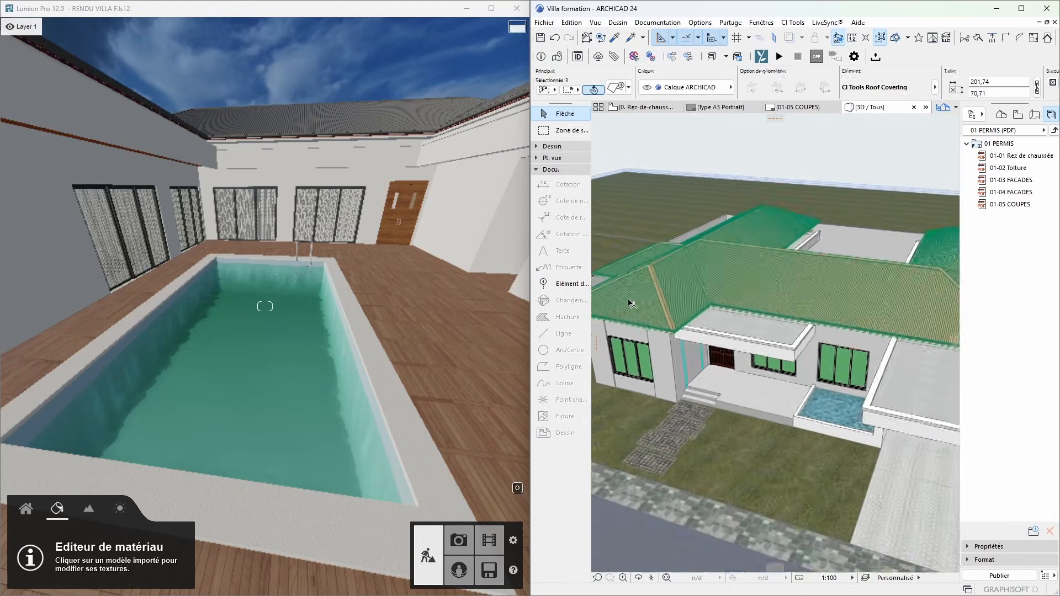
Step: Add the roof coverings next to the carport and on the wing behind it to the selection
scroll(631, 303, down, 3)
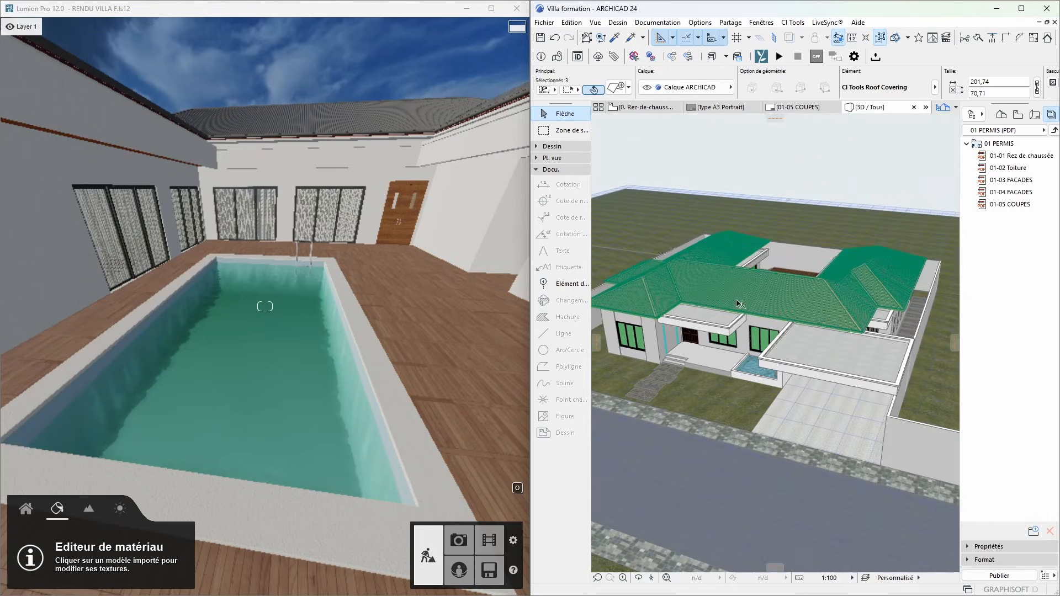
scroll(843, 307, up, 4)
shift+click(844, 309)
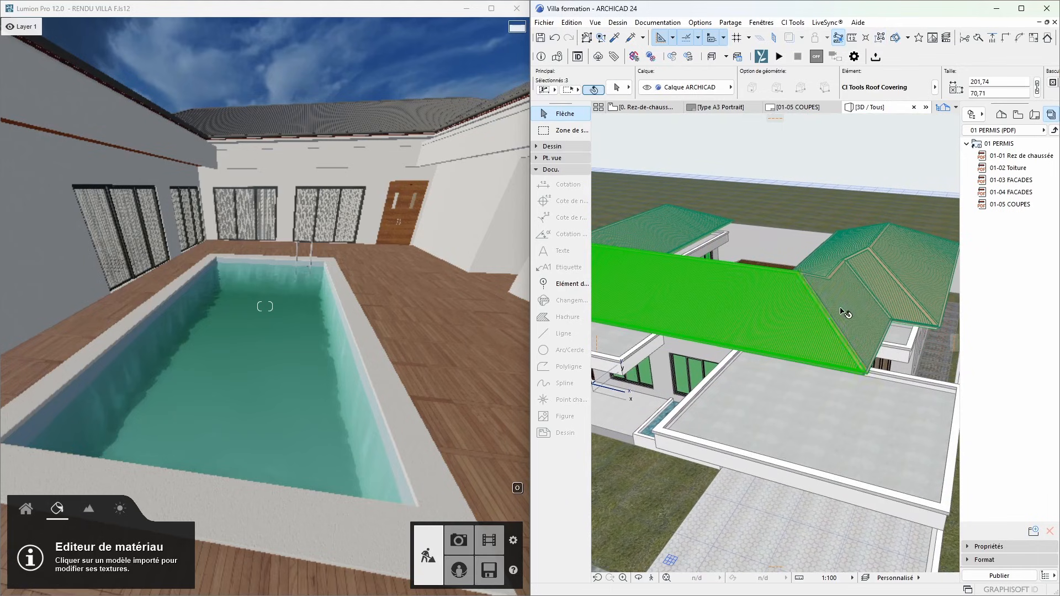
shift+click(882, 285)
shift+click(920, 265)
shift+middle_drag(894, 230, 763, 363)
shift+click(709, 471)
shift+click(832, 229)
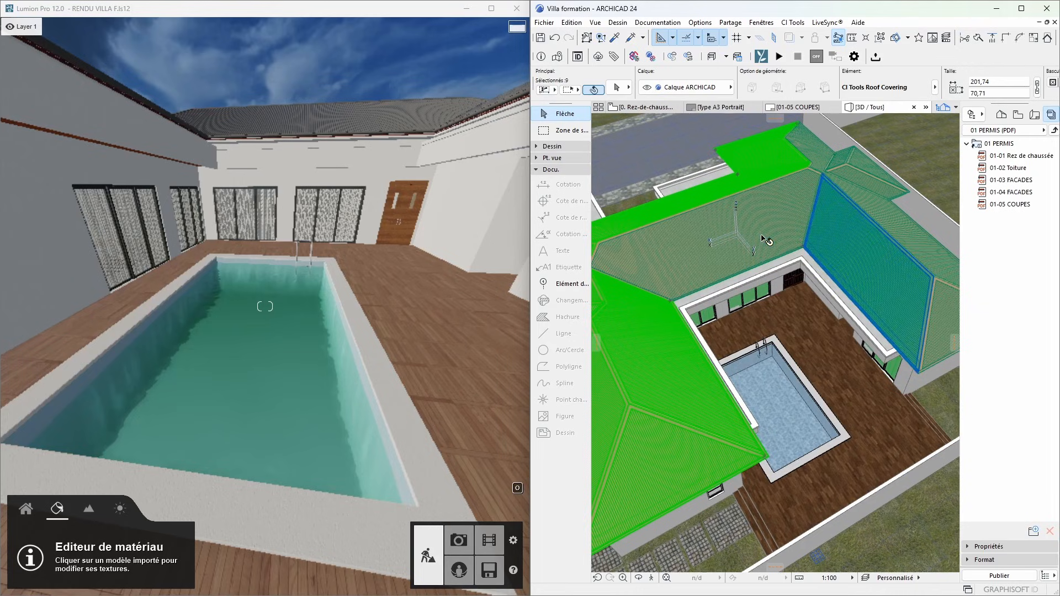
Step: Add the remaining roof coverings around the courtyard and on the opposite wing to the selection
shift+click(833, 240)
scroll(832, 239, up, 4)
shift+click(830, 159)
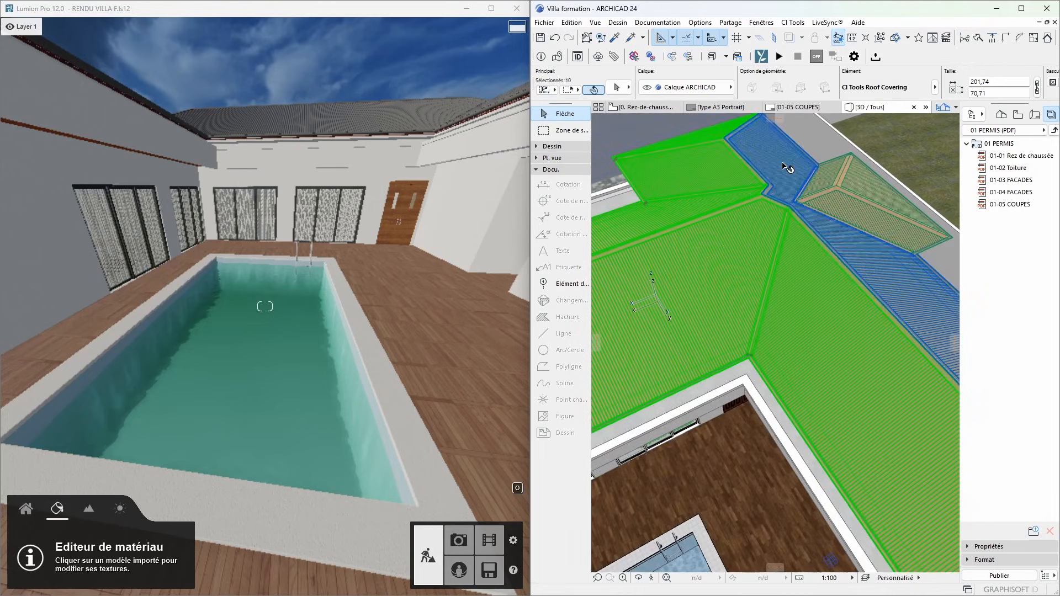
shift+click(853, 219)
scroll(853, 221, down, 5)
shift+click(895, 367)
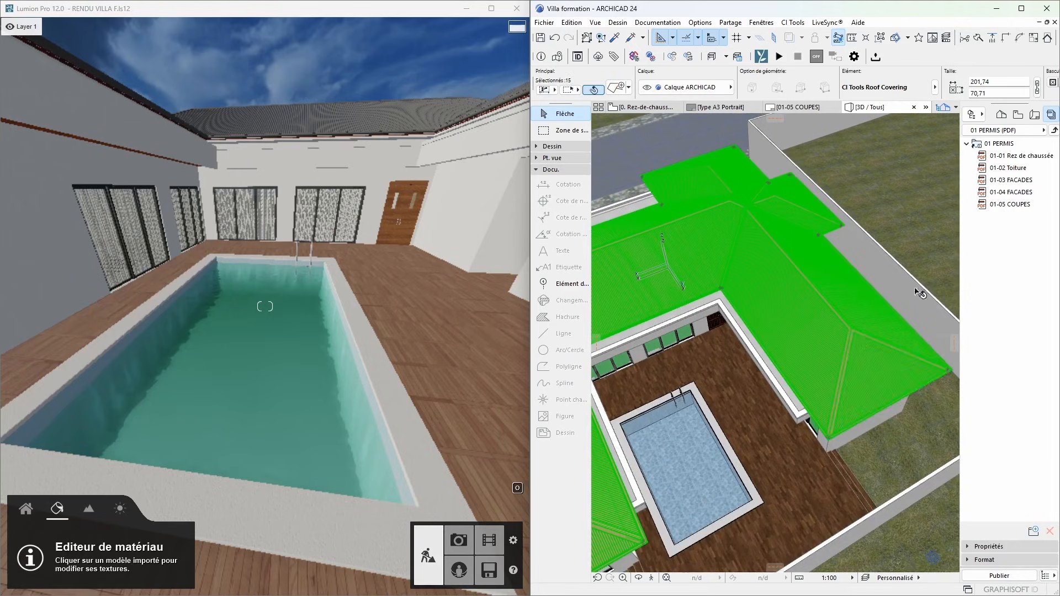
scroll(919, 292, down, 5)
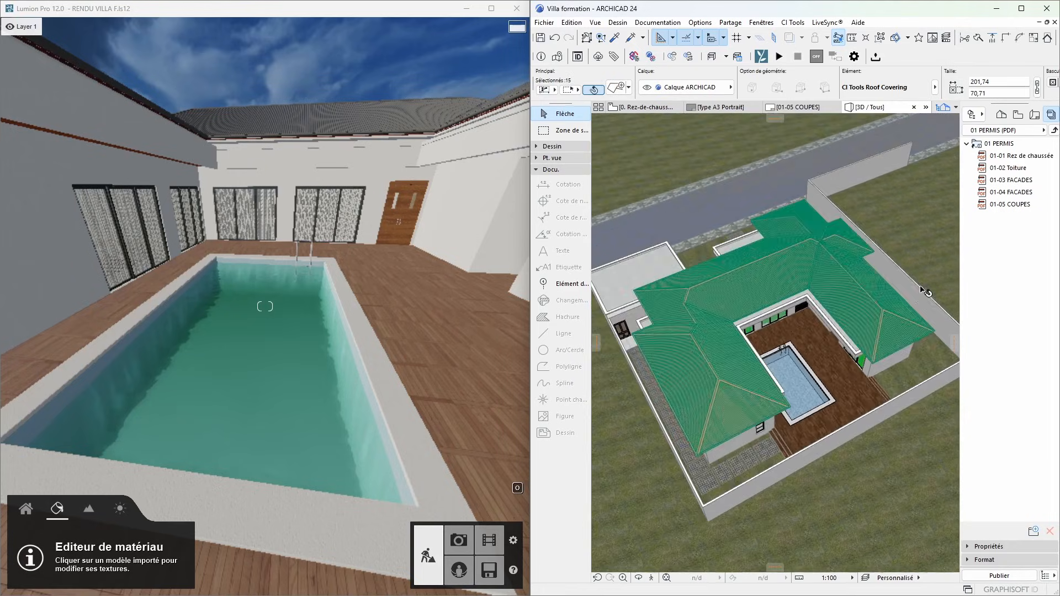
Step: Set the fascia and barge edge boards of the selected roof coverings to the uniform surface Peinture - Rouge métal
click(615, 88)
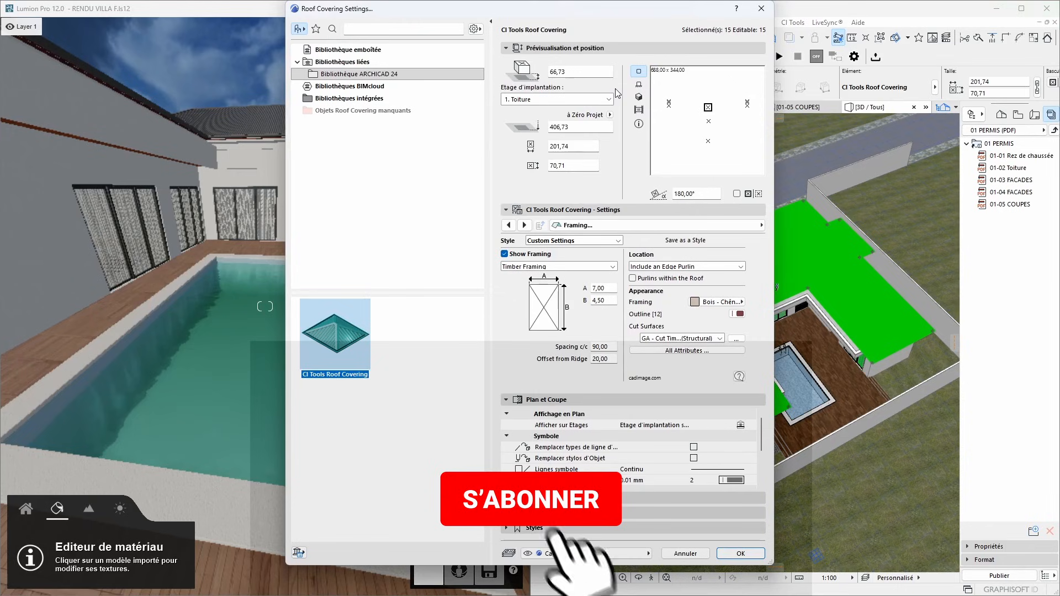
click(525, 226)
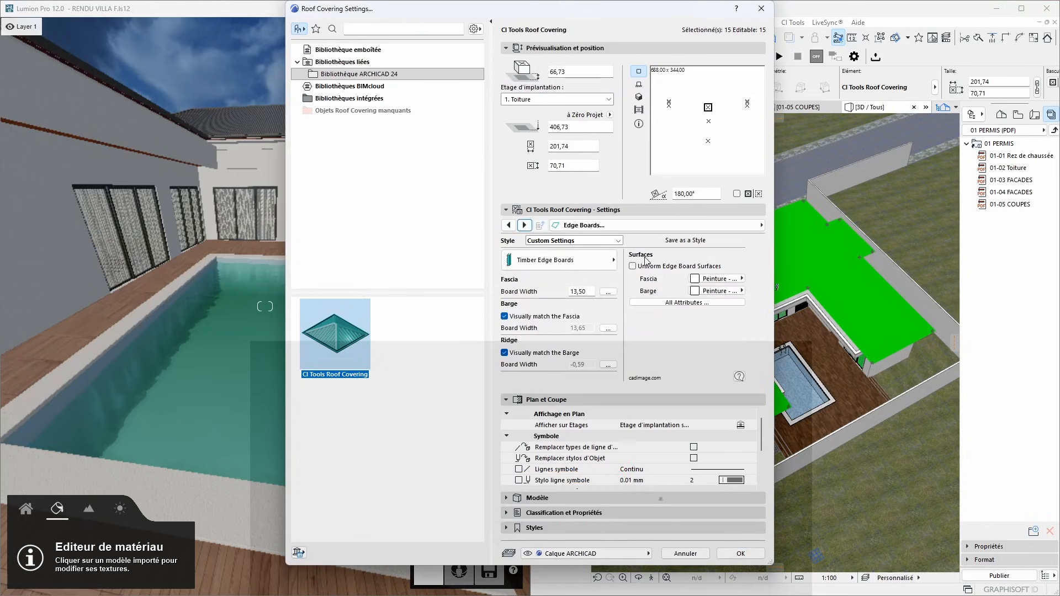
click(712, 279)
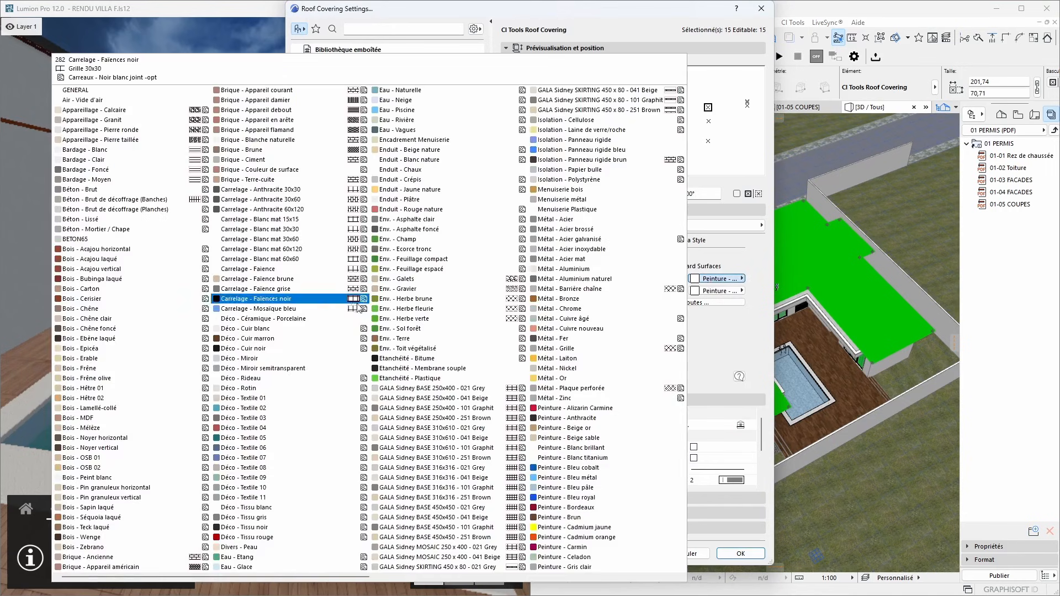
scroll(357, 307, right, 3)
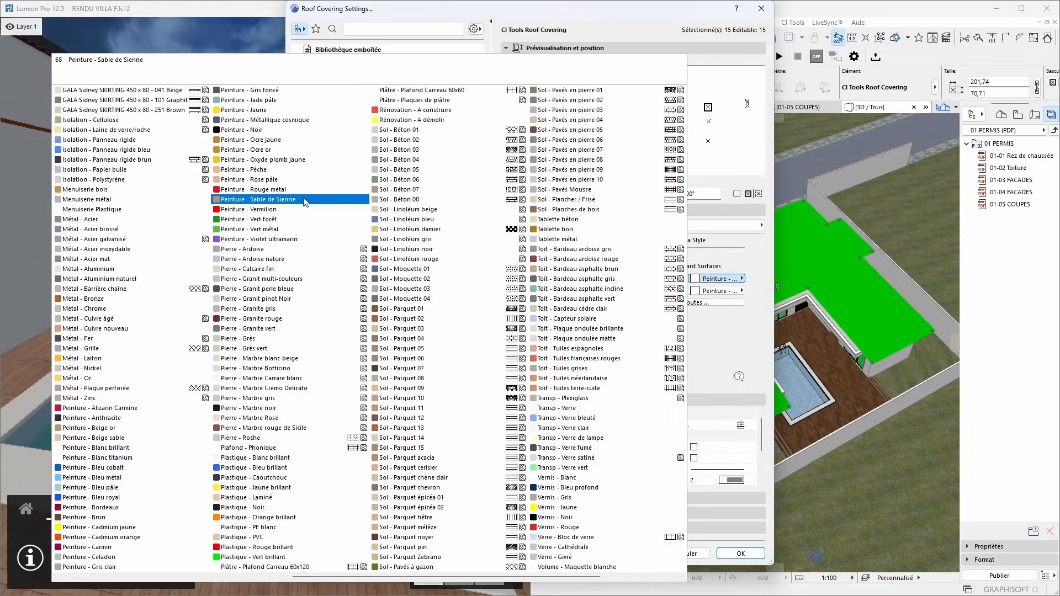
click(291, 191)
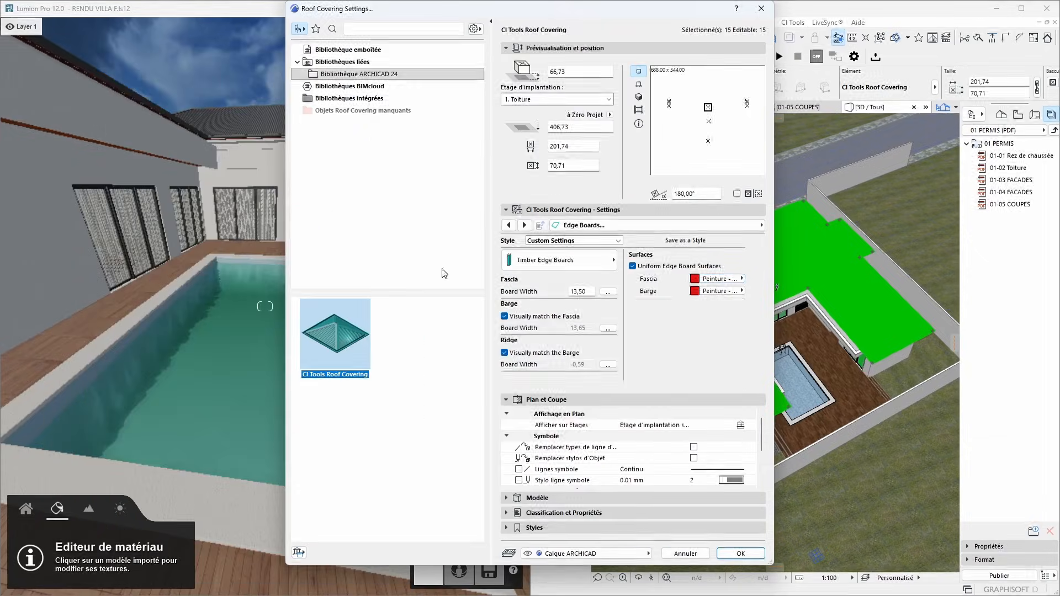
click(741, 554)
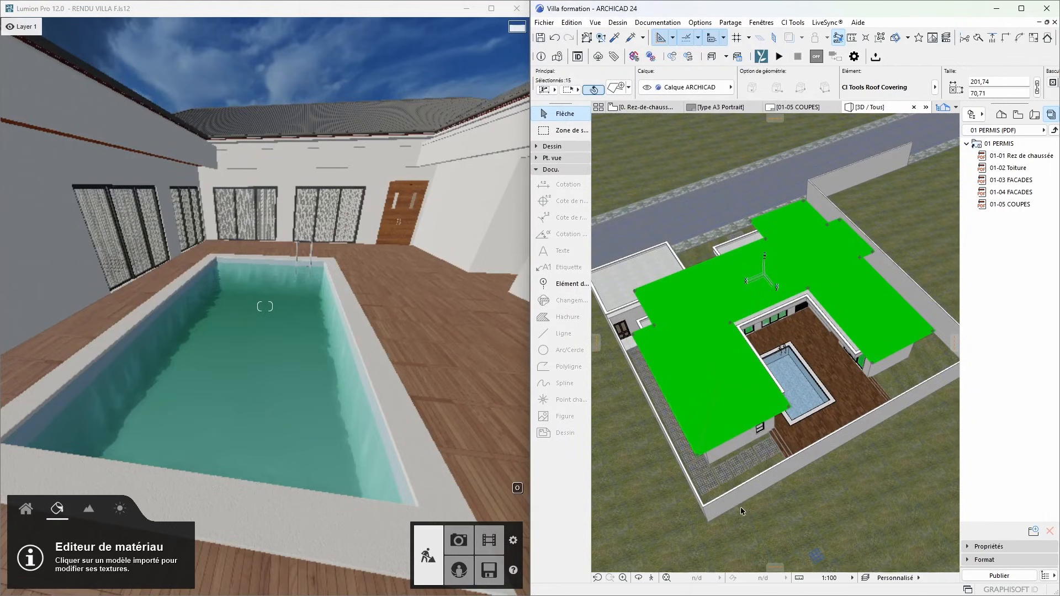
Step: Orbit around the villa and examine the fascia boards at the outer eaves and above the front porch
click(638, 579)
drag(728, 437, 779, 278)
scroll(779, 279, up, 10)
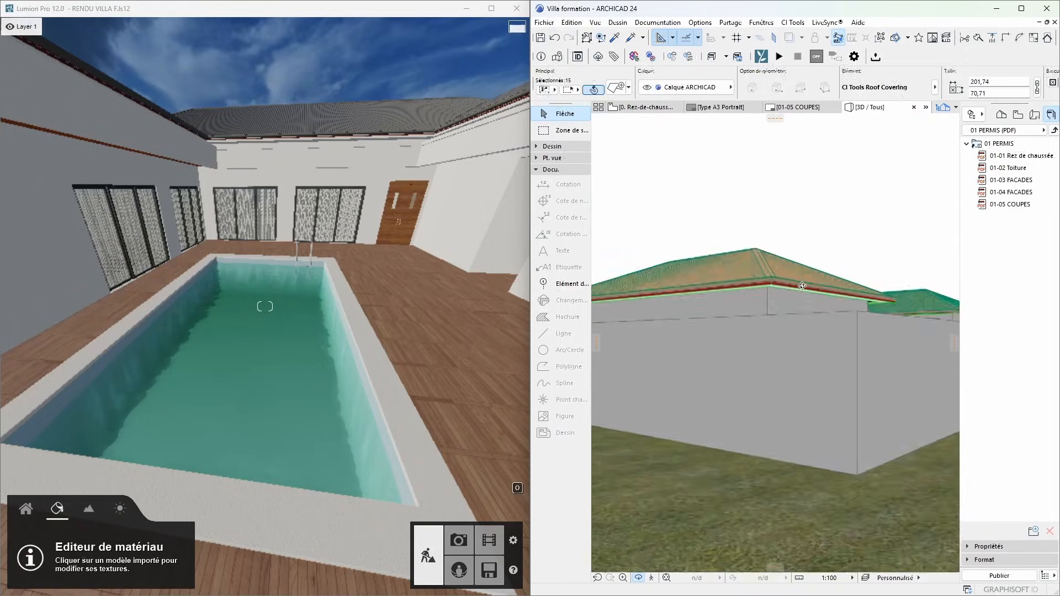
drag(711, 343, 816, 443)
scroll(816, 443, down, 2)
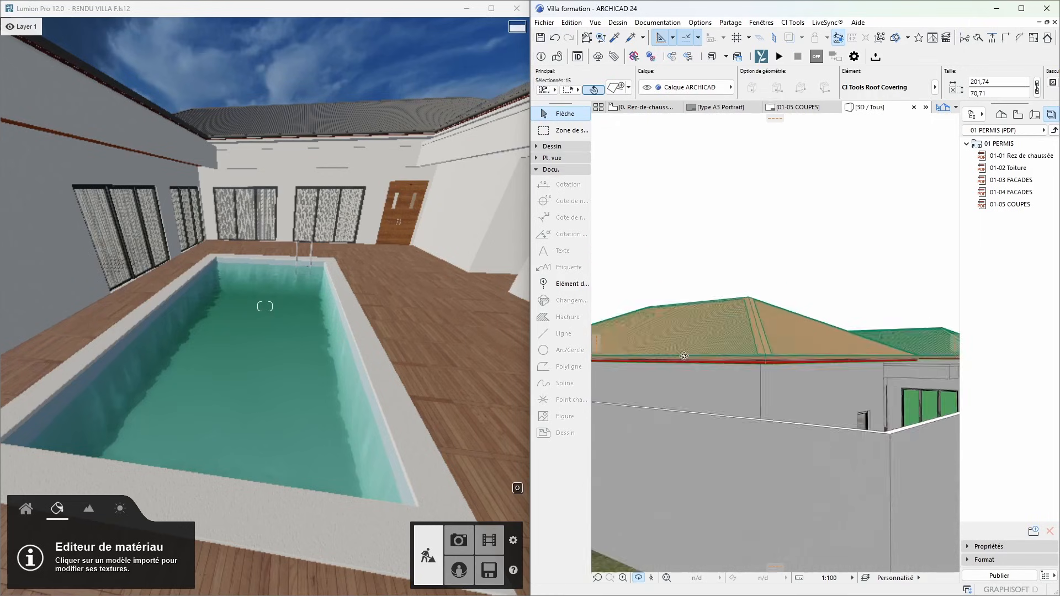
drag(685, 356, 869, 387)
scroll(799, 431, down, 3)
drag(799, 430, 769, 380)
scroll(769, 380, up, 10)
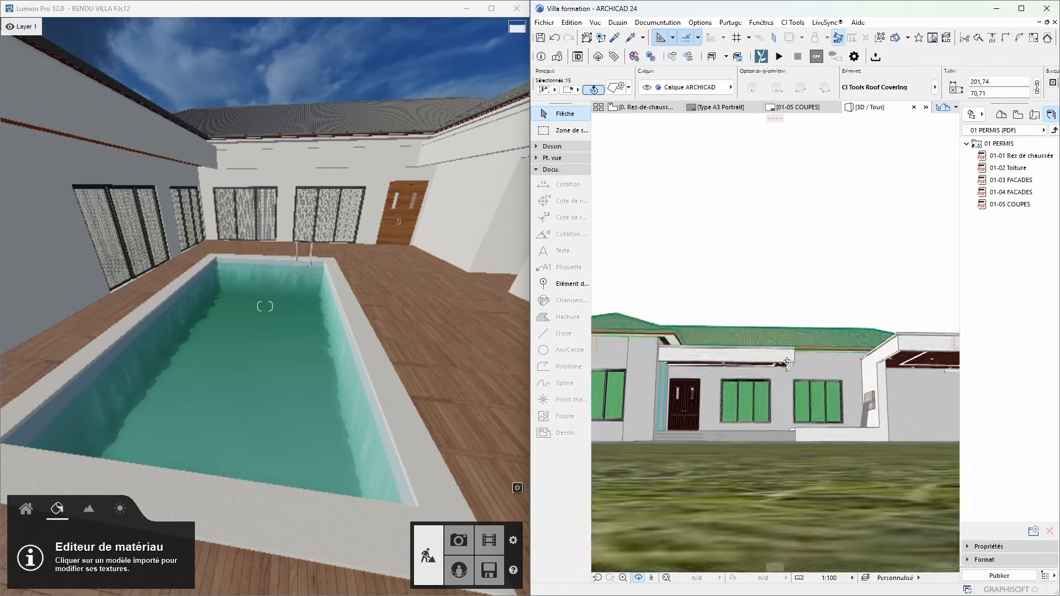
scroll(720, 329, up, 1)
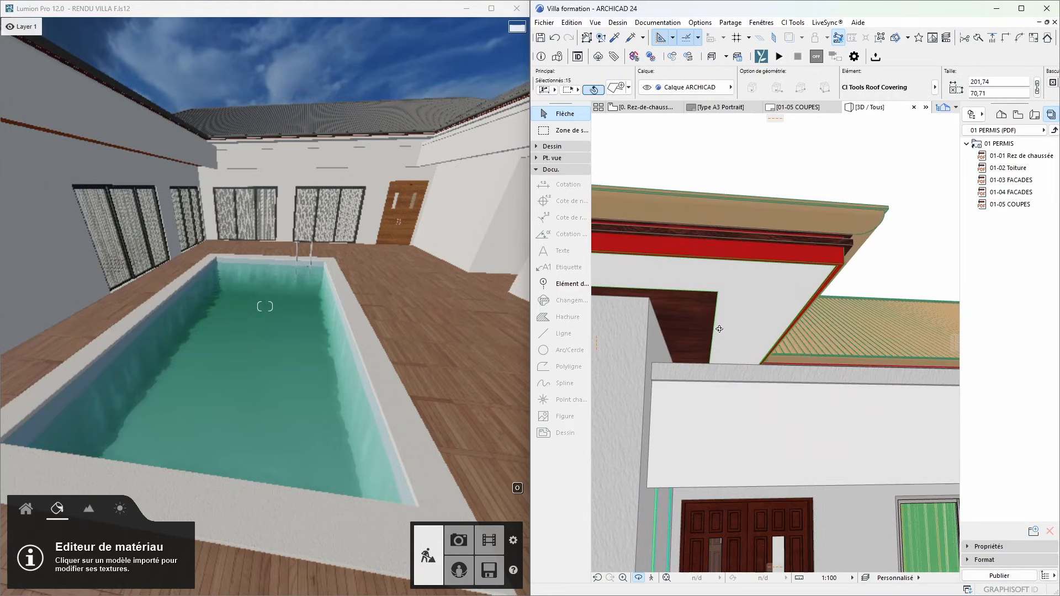
Step: Deselect the roof coverings and enlarge the Archicad window to full screen on the front eaves
click(889, 247)
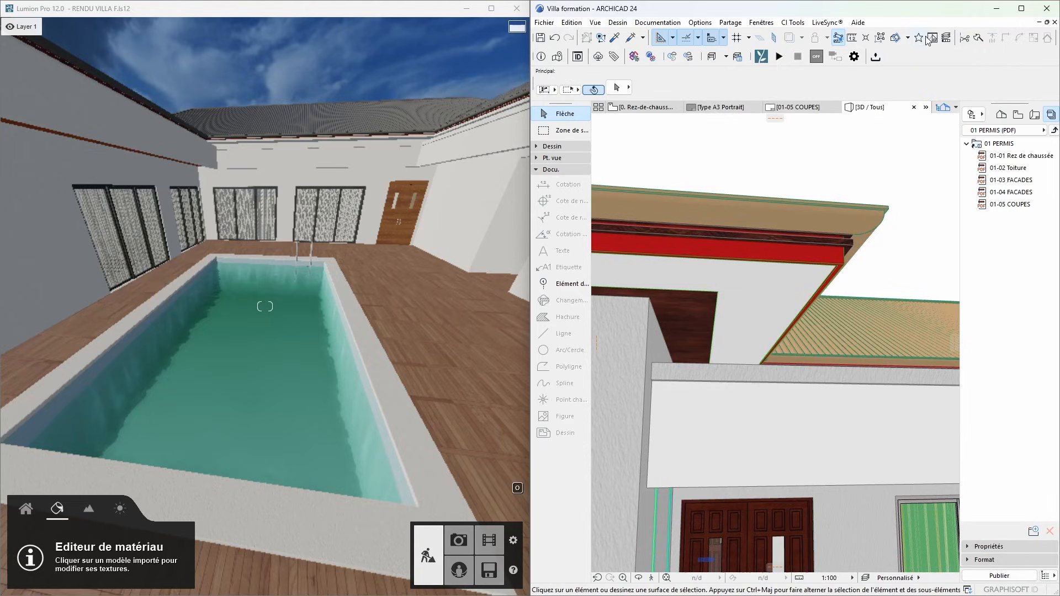
click(1021, 8)
scroll(491, 381, down, 4)
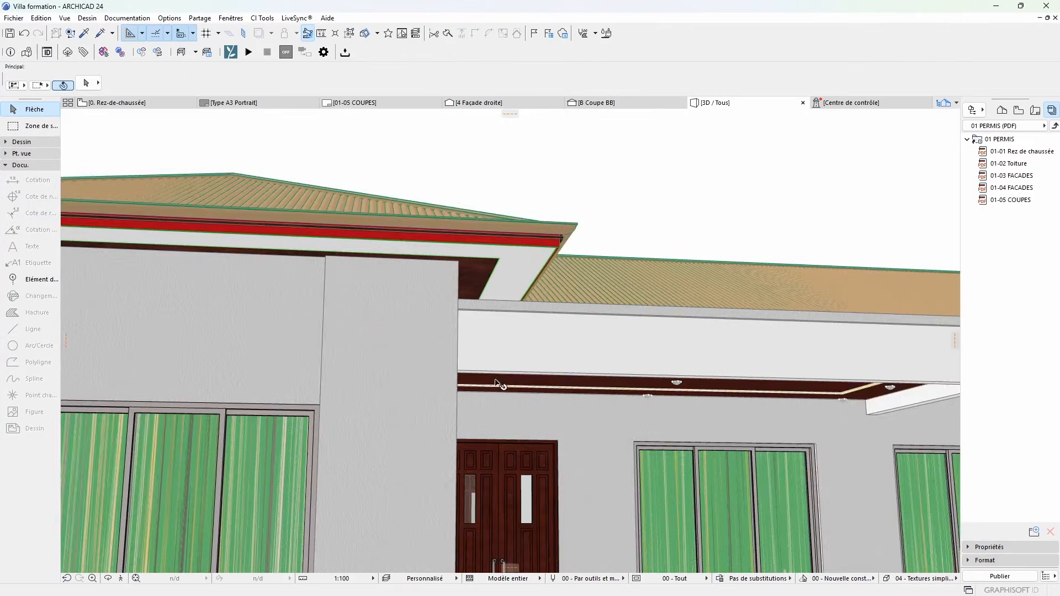
Step: Paint the soffit surface under the front eaves beside the porch with Peinture - Rouge métal
scroll(499, 298, up, 2)
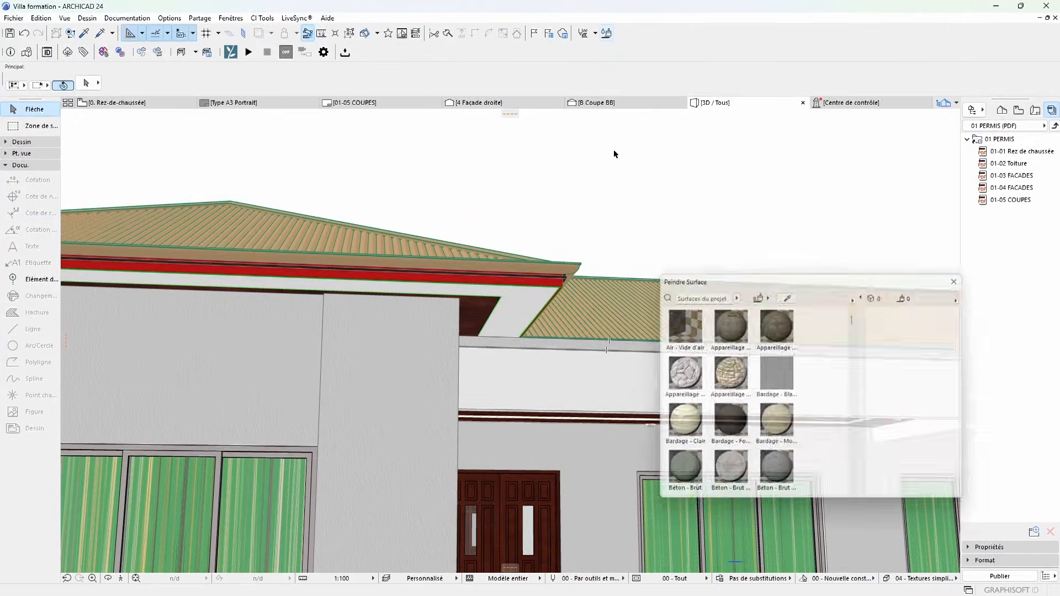
click(517, 276)
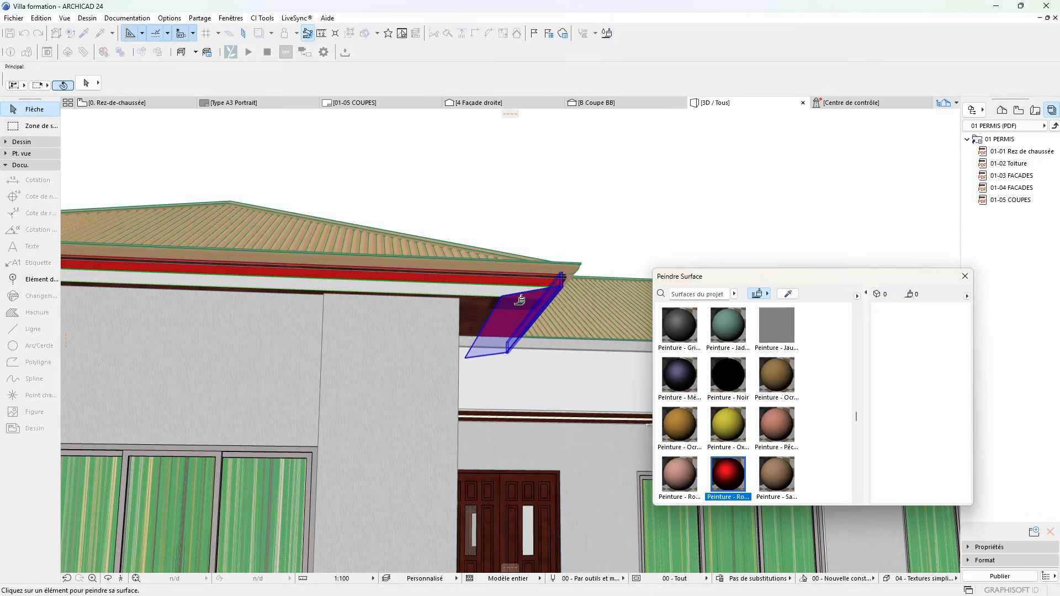
click(520, 300)
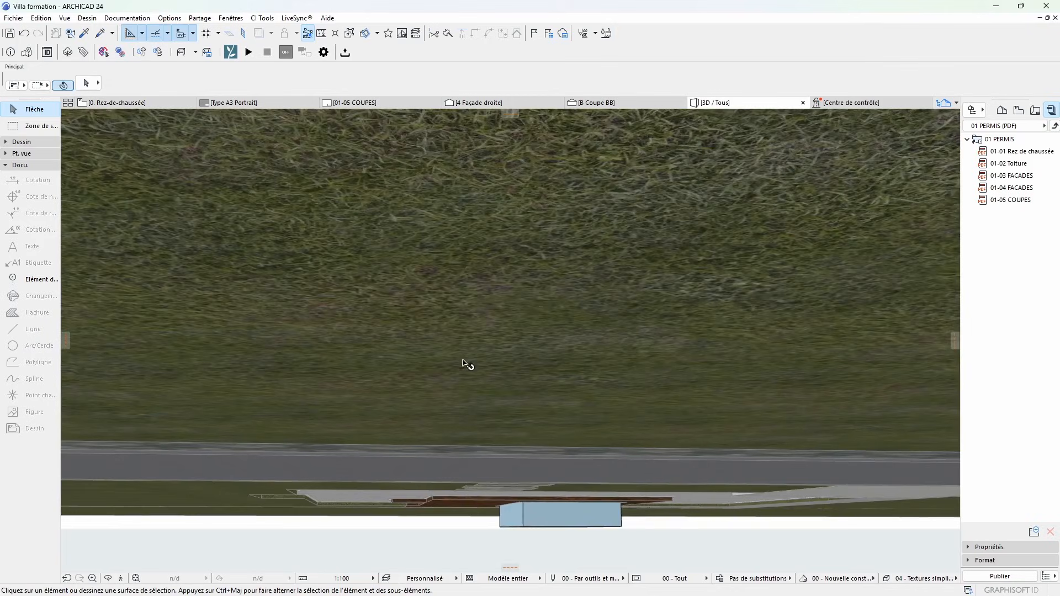
Step: Place the Archicad window beside Lumion and start LiveSync for the villa model
mouse_move(463, 331)
shift+middle_down()
mouse_move(549, 248)
mouse_move(449, 205)
mouse_move(568, 483)
mouse_move(508, 159)
mouse_move(314, 162)
mouse_move(197, 196)
mouse_move(155, 195)
mouse_move(161, 180)
mouse_move(164, 189)
shift+middle_up()
scroll(95, 306, up, 6)
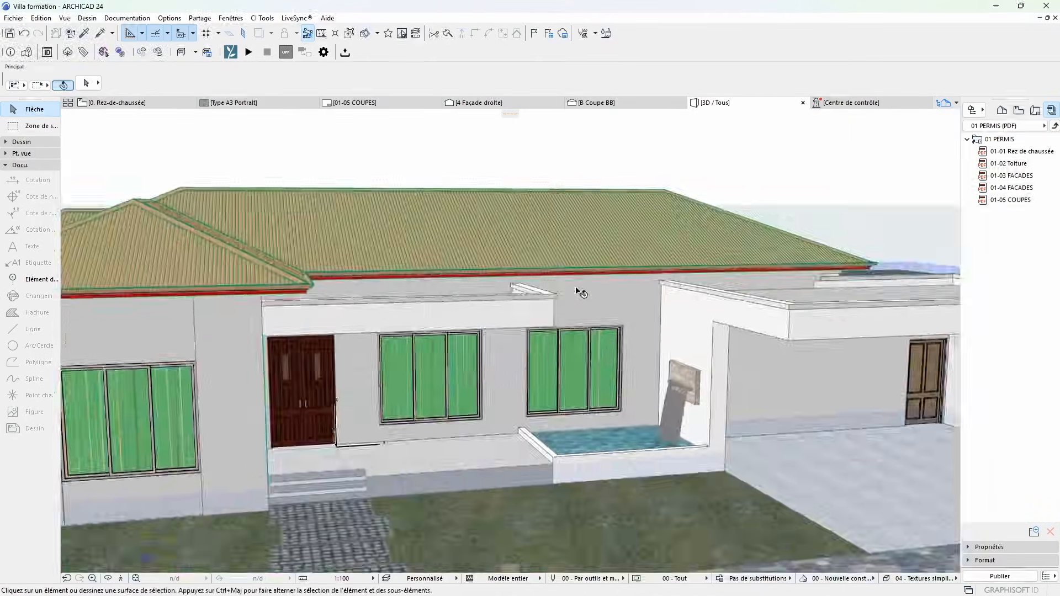
shift+middle_drag(576, 286, 267, 350)
scroll(295, 367, down, 4)
scroll(543, 404, up, 3)
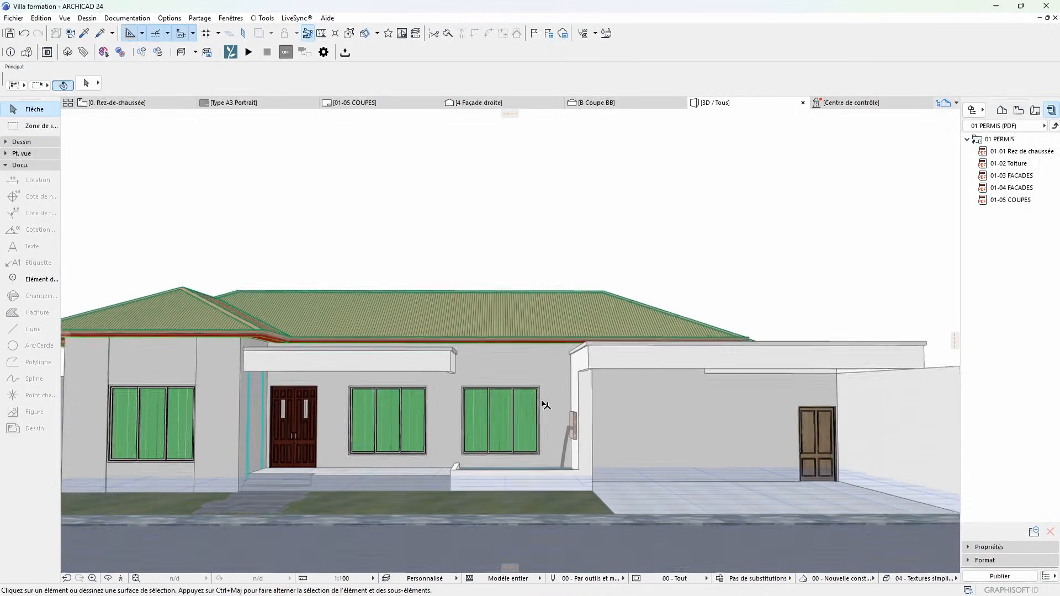
scroll(542, 405, up, 1)
key(super+Right)
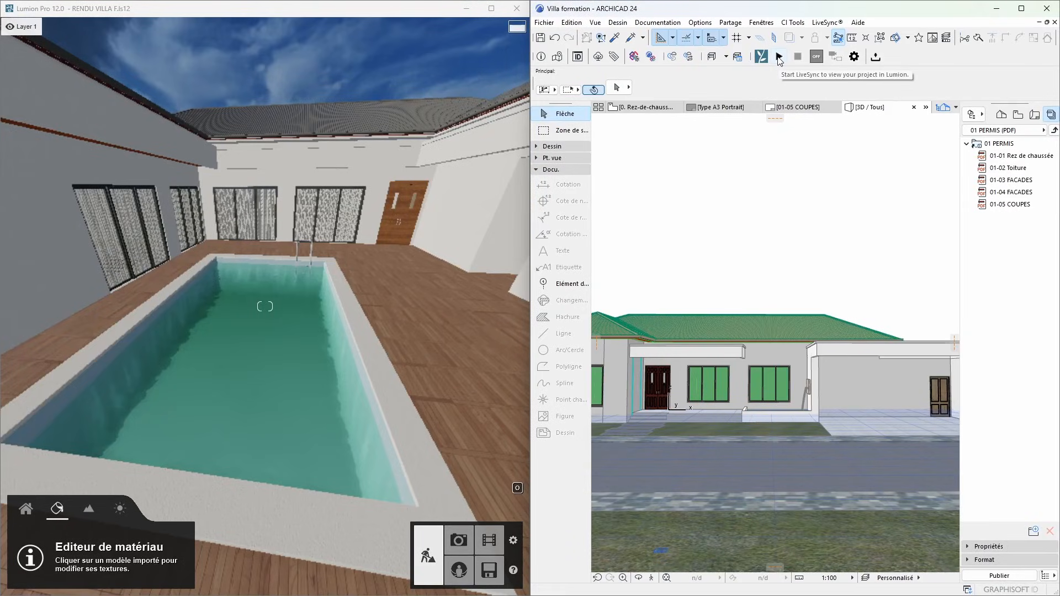
click(826, 23)
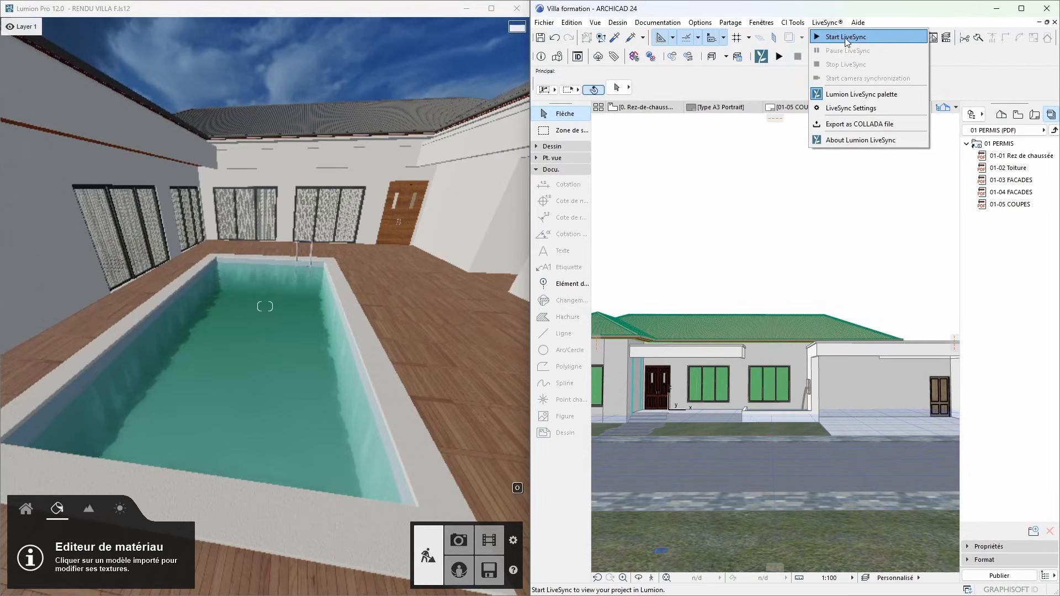
click(847, 37)
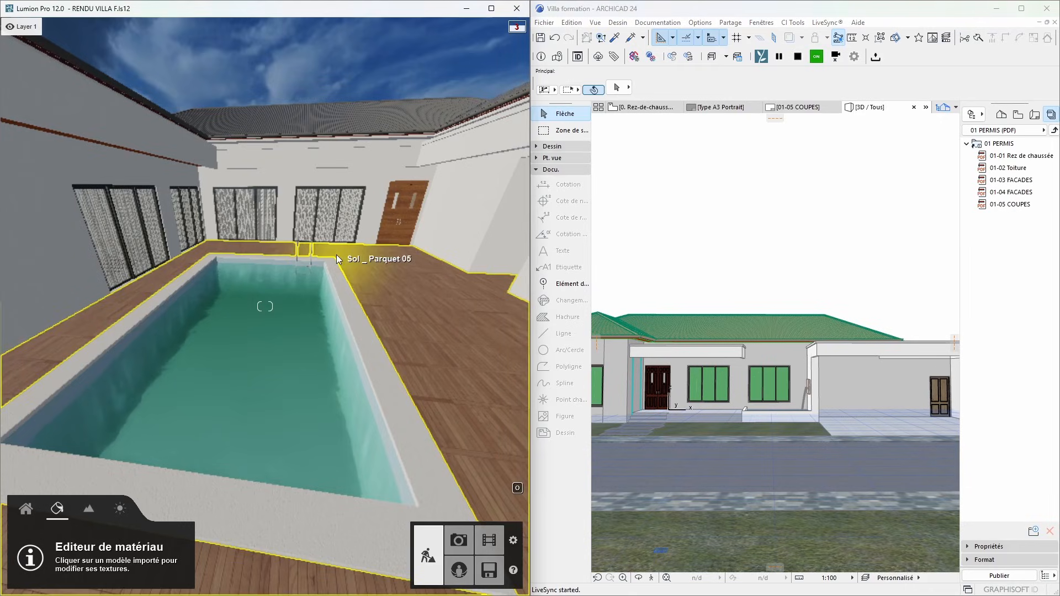
Step: Examine the synchronised villa from the courtyard and the street, ending close to the front porch and its fascia
right_drag(361, 286, 319, 393)
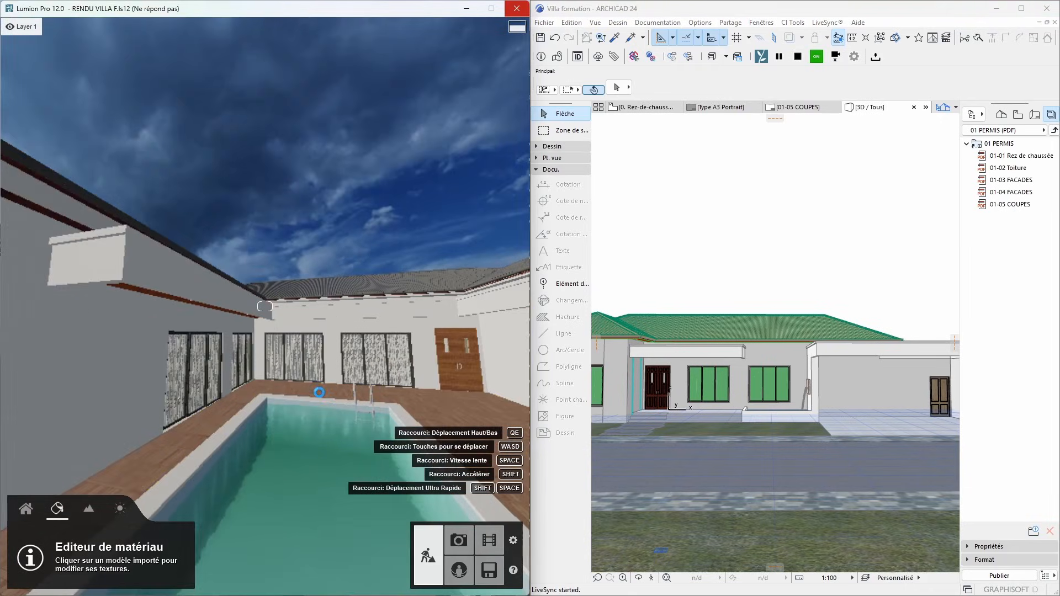
click(871, 407)
scroll(870, 407, down, 2)
scroll(777, 279, up, 1)
middle_drag(776, 279, 777, 353)
scroll(783, 287, down, 3)
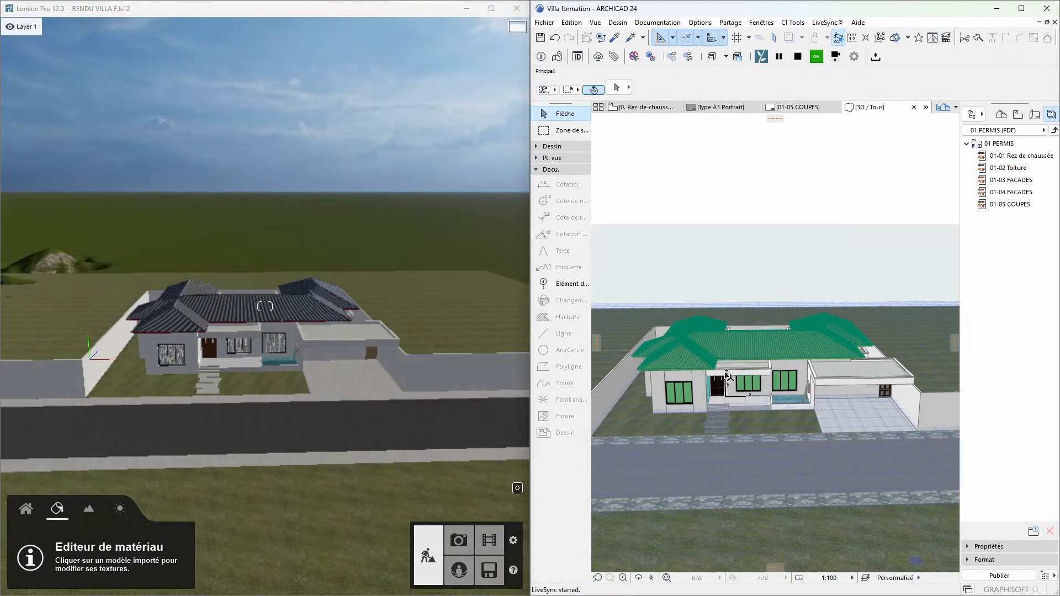
click(640, 577)
drag(795, 372, 871, 375)
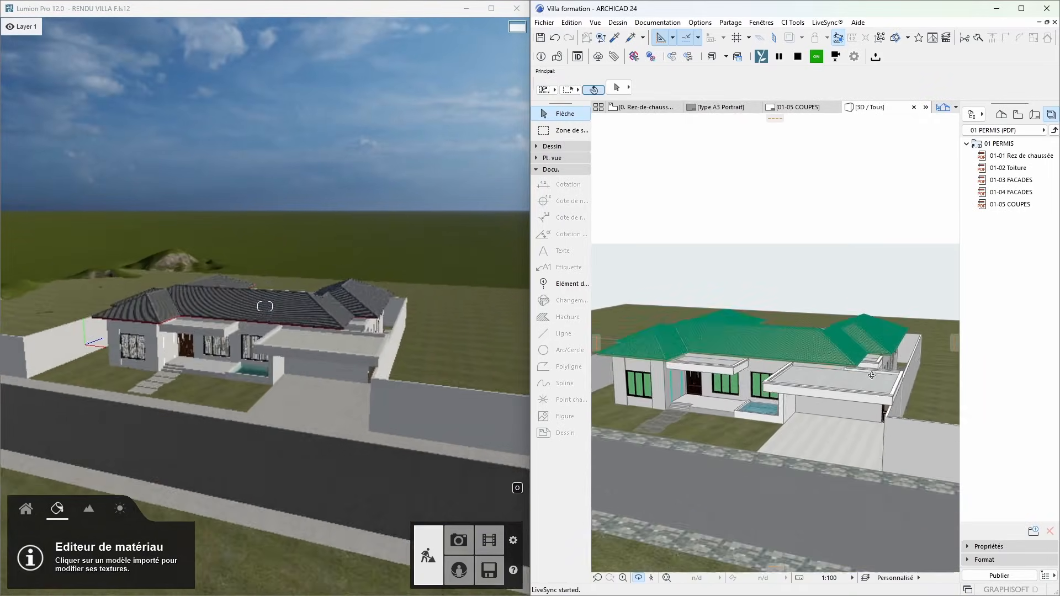
drag(825, 303, 780, 324)
drag(800, 331, 728, 376)
scroll(727, 376, up, 8)
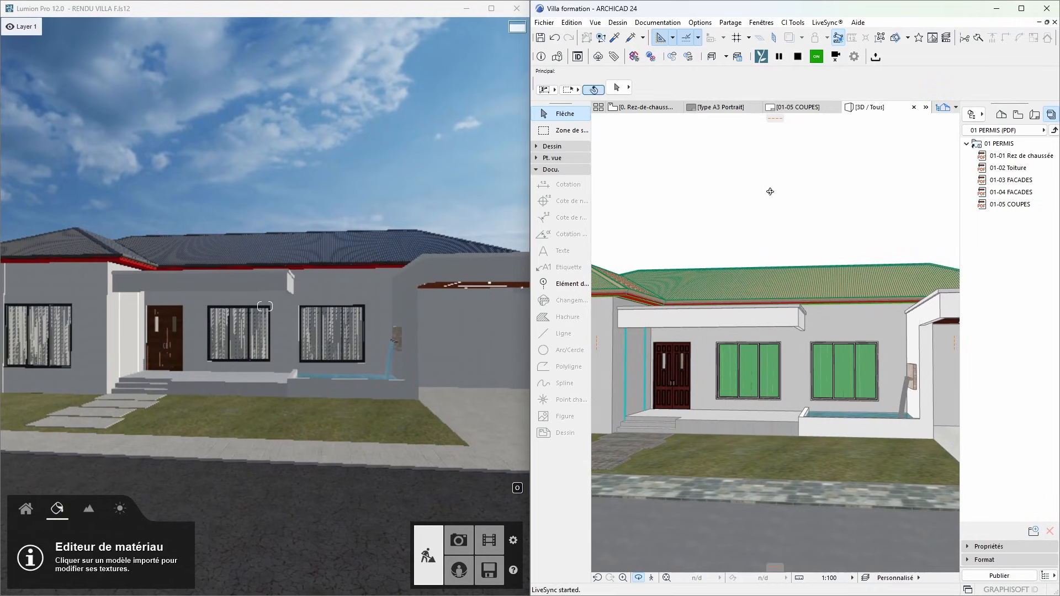
Step: Pause the LiveSync connection between Archicad and Lumion
click(779, 56)
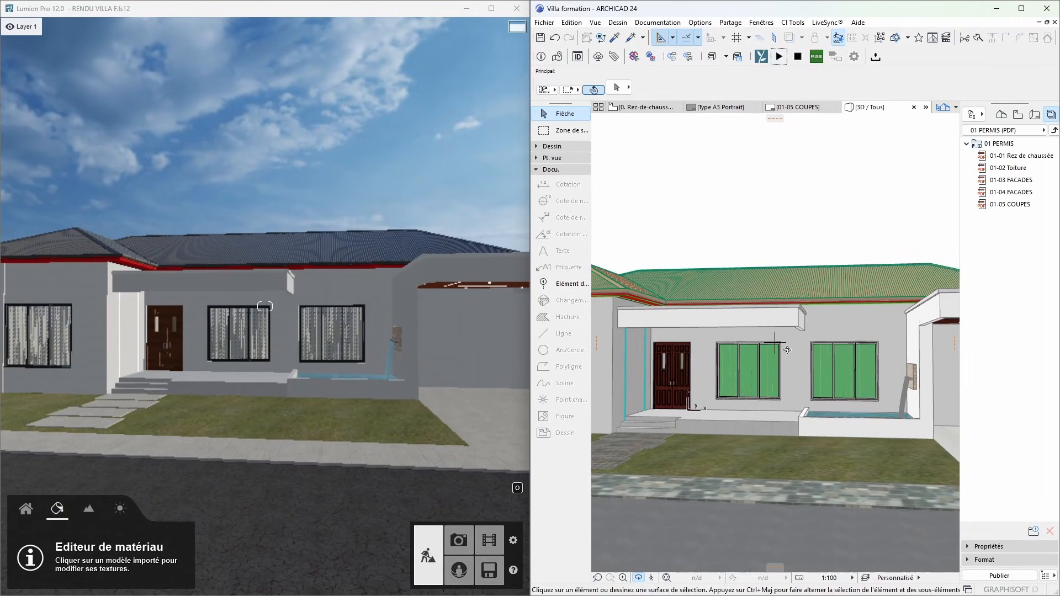
right_click(740, 268)
click(735, 235)
Step: In Lumion, assign the Invisible material to the red soffit surface above the front porch
scroll(392, 259, down, 5)
right_drag(382, 284, 326, 306)
scroll(326, 307, up, 6)
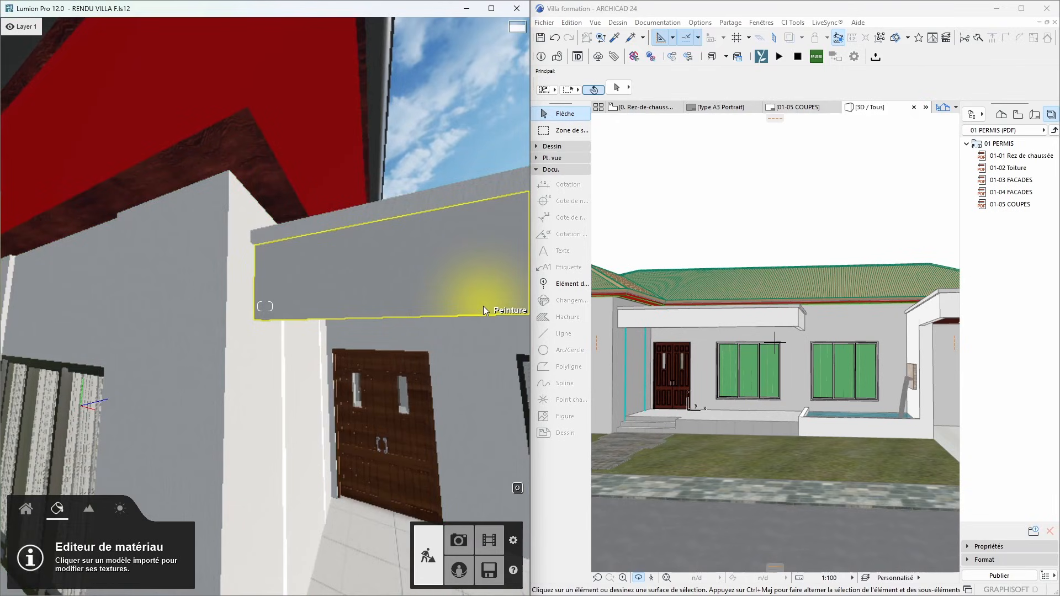
right_drag(250, 254, 266, 207)
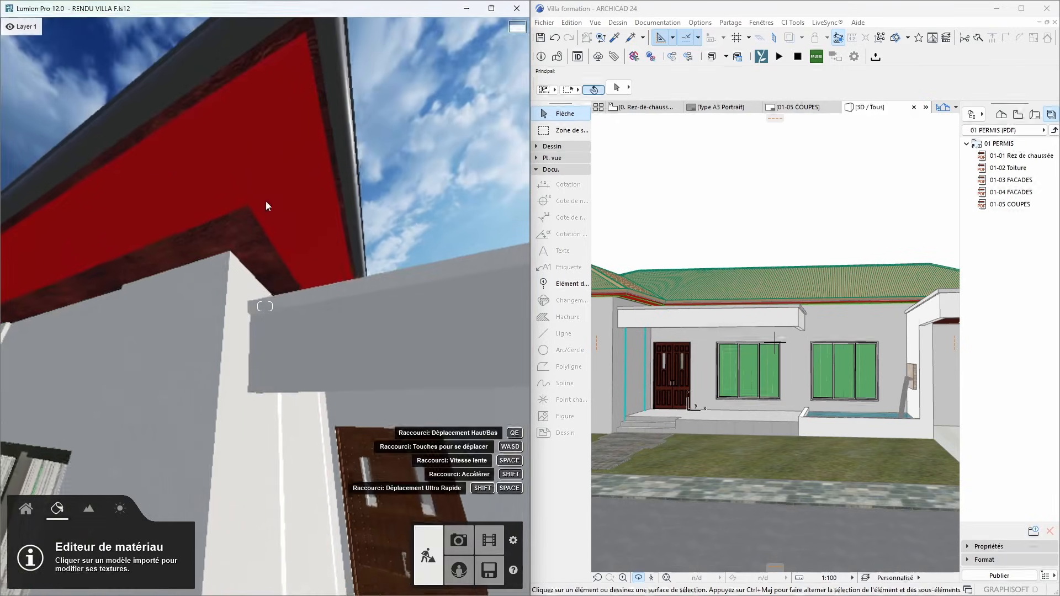
click(242, 162)
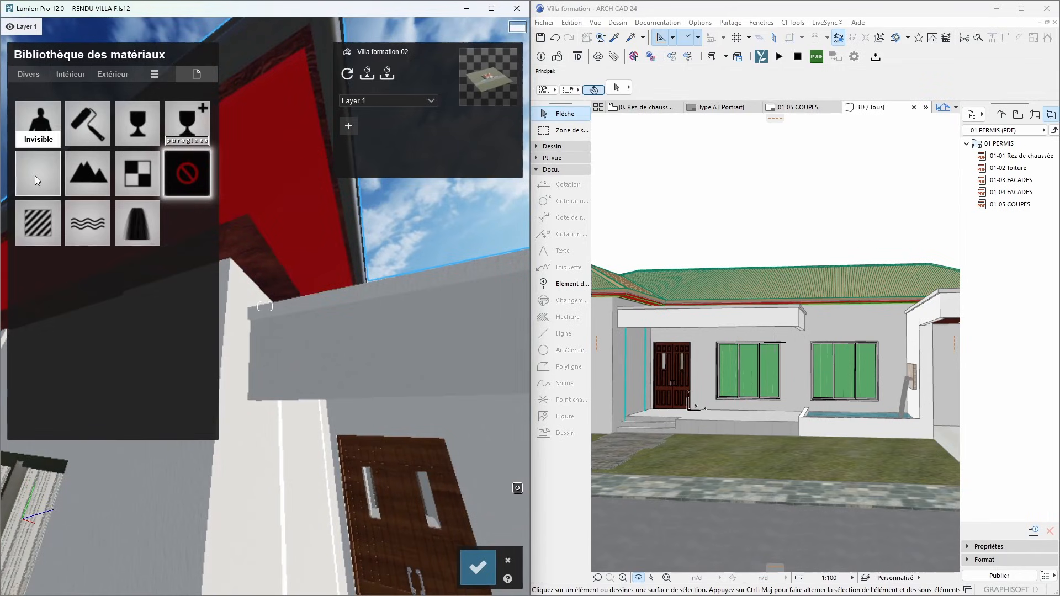
click(188, 175)
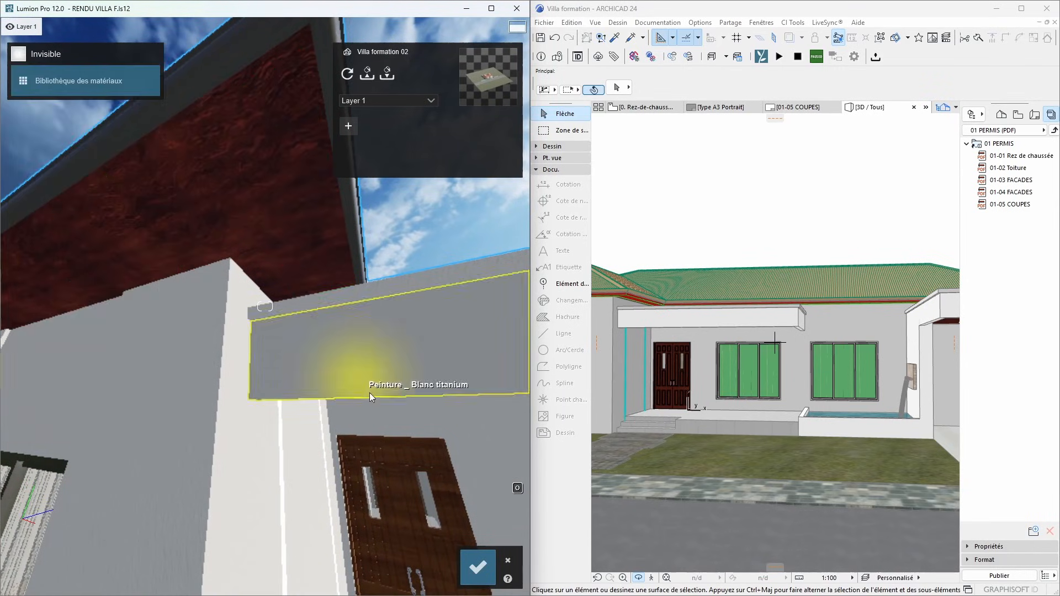
Step: Copy the Polii Wood Planks 20 2k texture from the porch ceiling onto the Bois _ Bubinga laqué eaves soffit
mouse_move(369, 392)
right_down()
mouse_move(371, 359)
mouse_move(376, 402)
mouse_move(339, 319)
right_up()
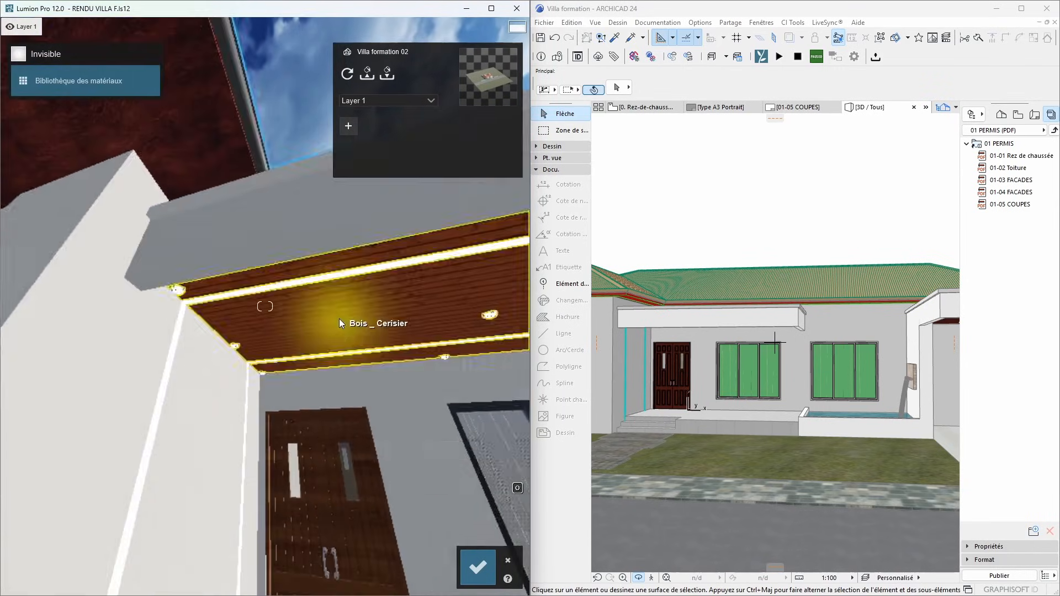
click(333, 295)
click(159, 69)
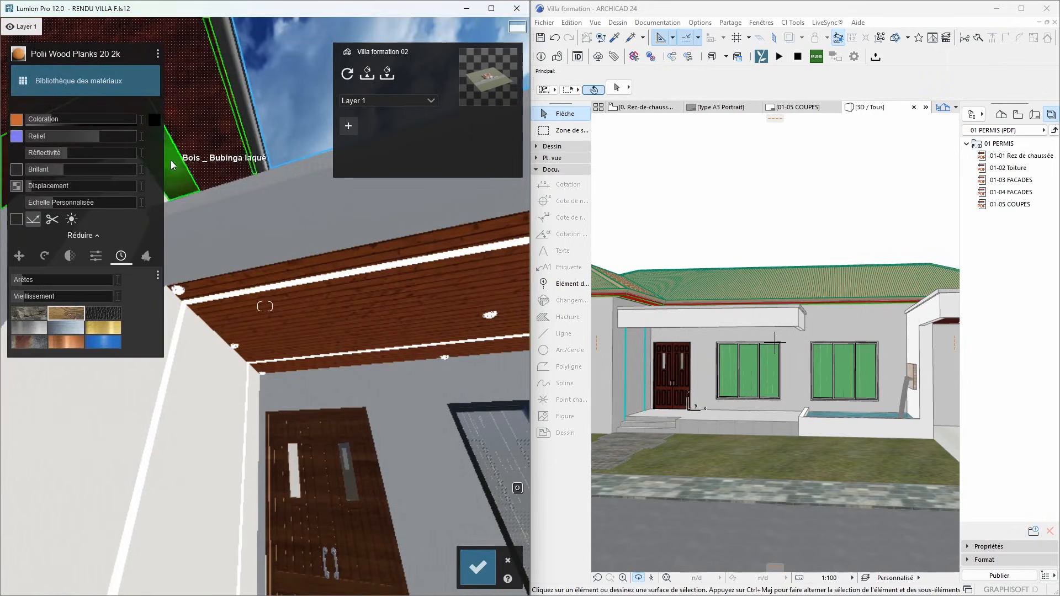
click(38, 173)
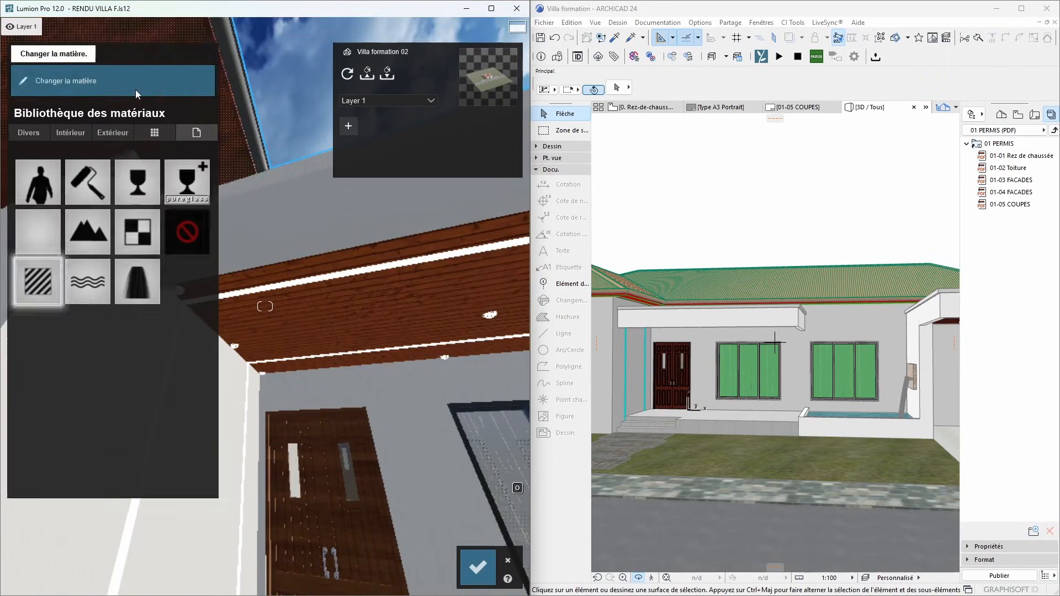
click(157, 57)
click(193, 57)
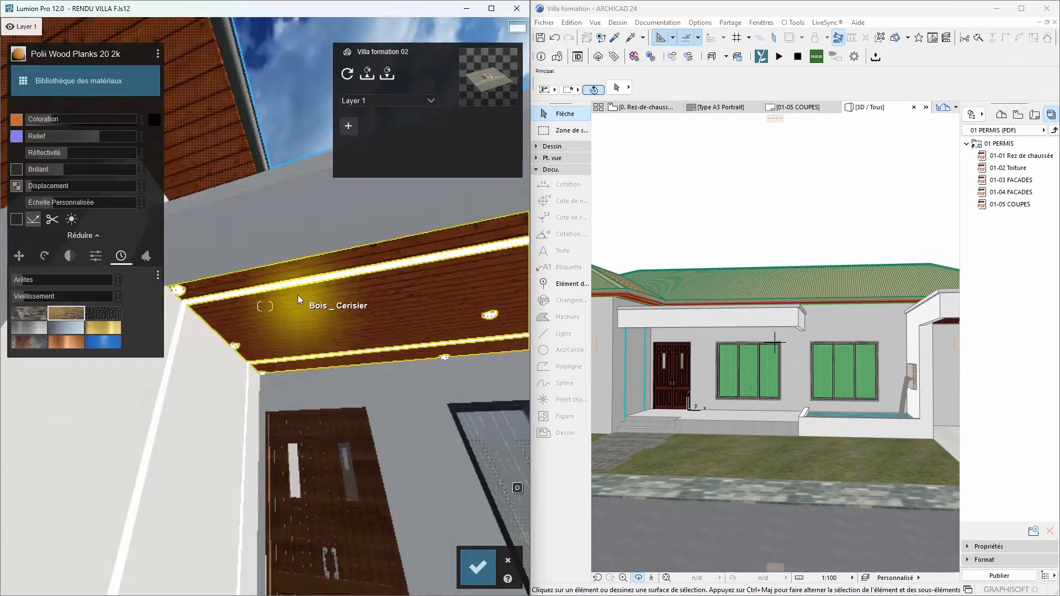
key(s)
right_drag(297, 294, 299, 352)
key(a)
key(q)
key(w)
click(409, 320)
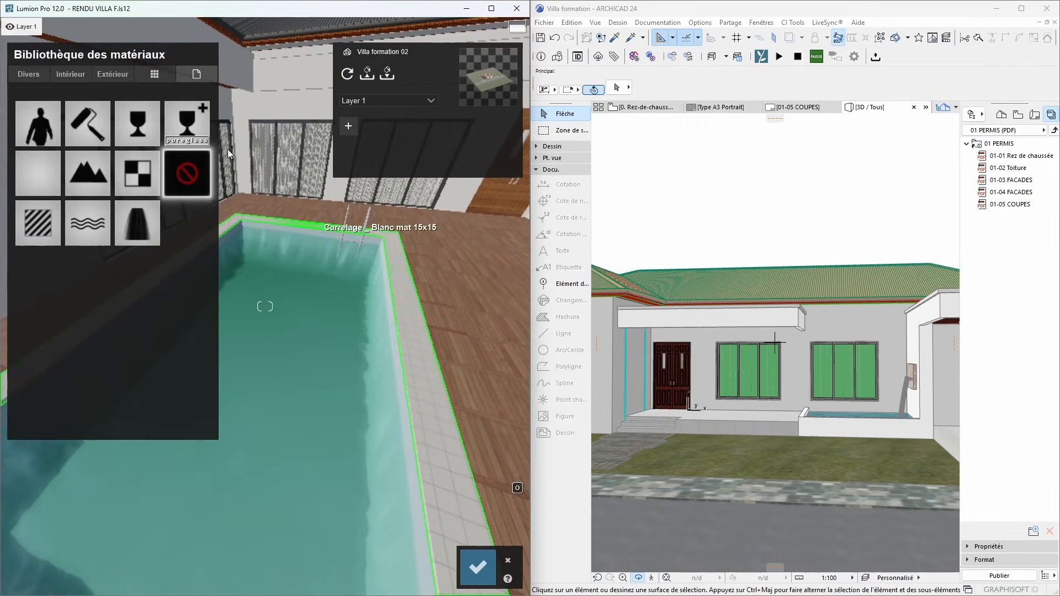
click(106, 76)
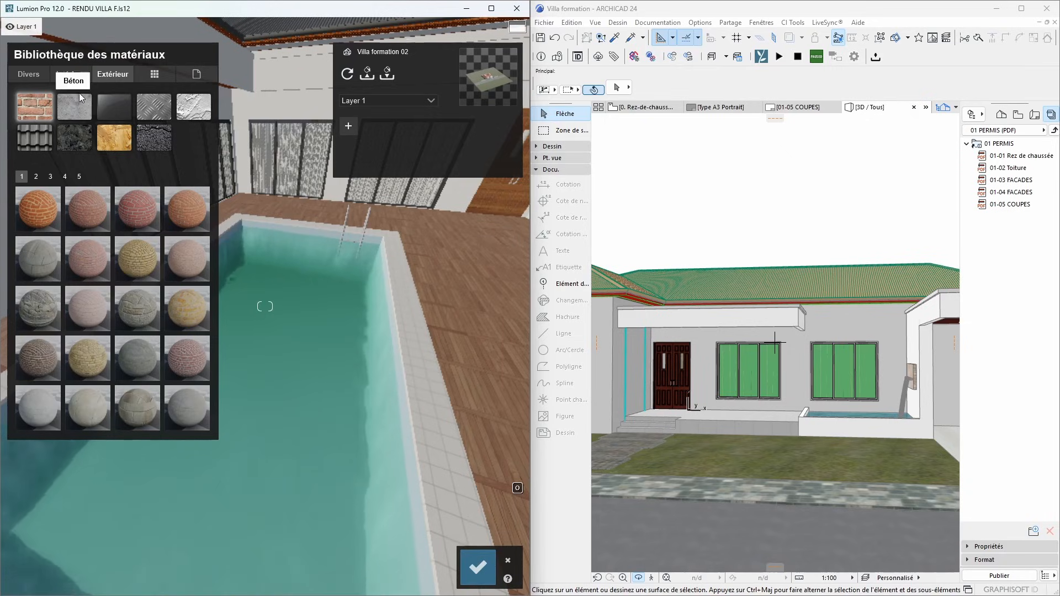
Step: Copy the texture of the Peinture _ Blanc titanium surfaces at the front of the villa
right_drag(287, 232, 249, 281)
click(310, 223)
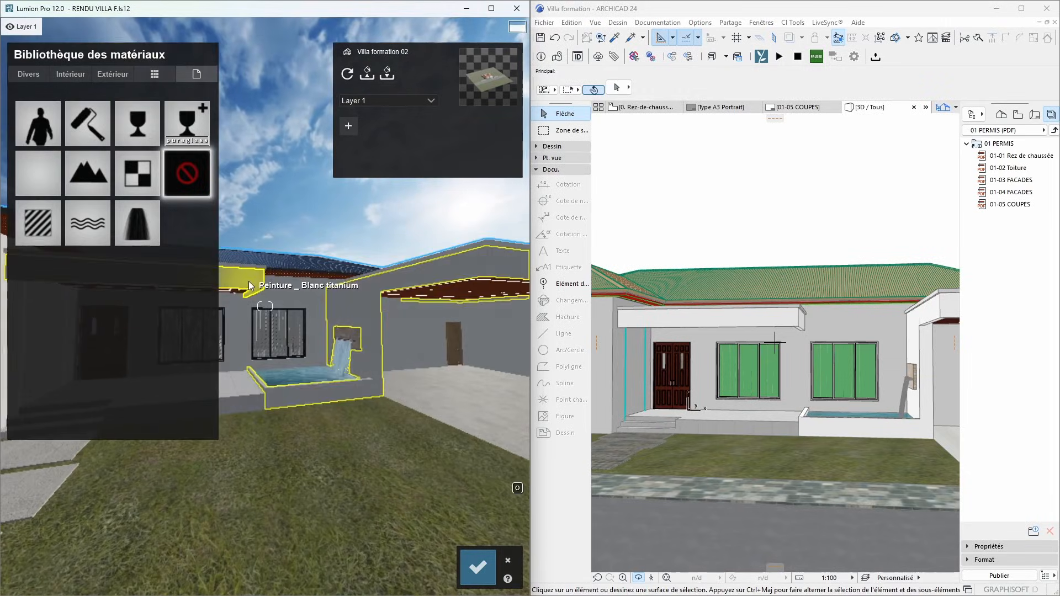
click(249, 280)
click(157, 54)
click(171, 55)
Step: Paste the copied Concrete 001 1024 texture onto the Carrelage _ Blanc mat 15x15 pool rim
right_drag(462, 325, 492, 361)
key(w)
click(333, 383)
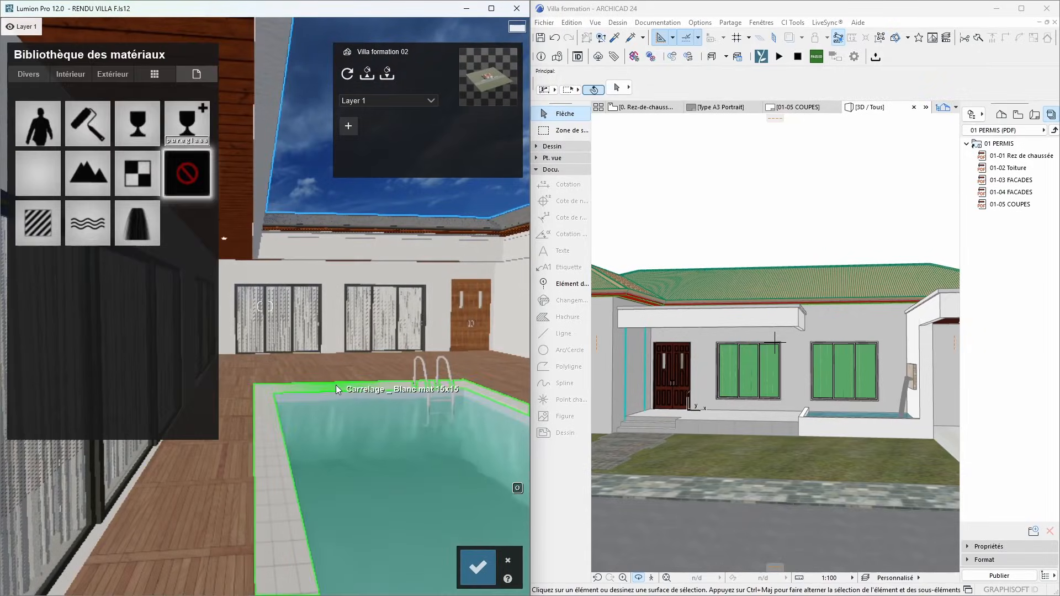
click(37, 222)
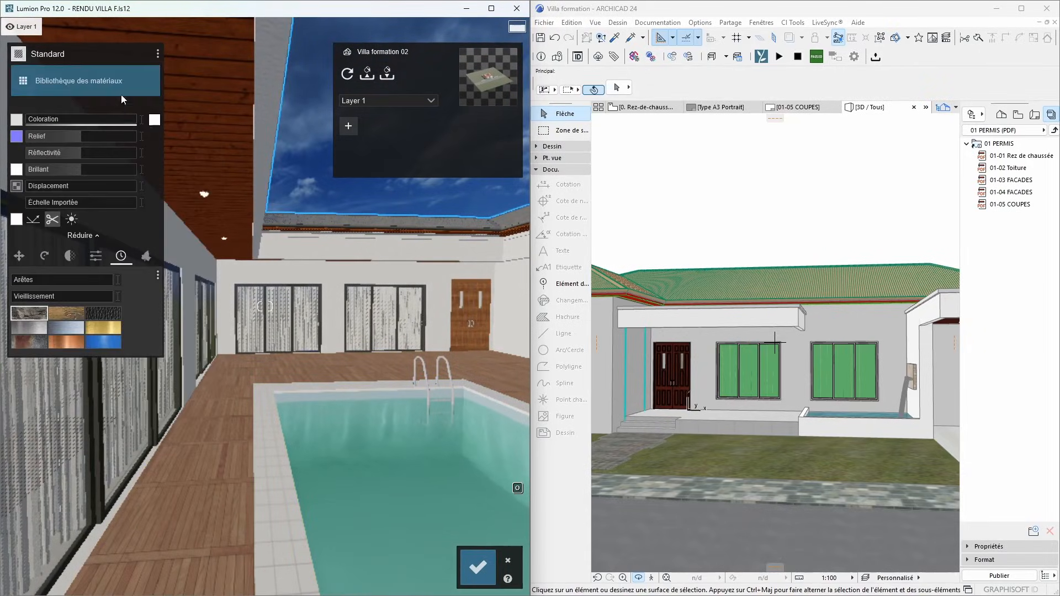
click(157, 54)
click(276, 183)
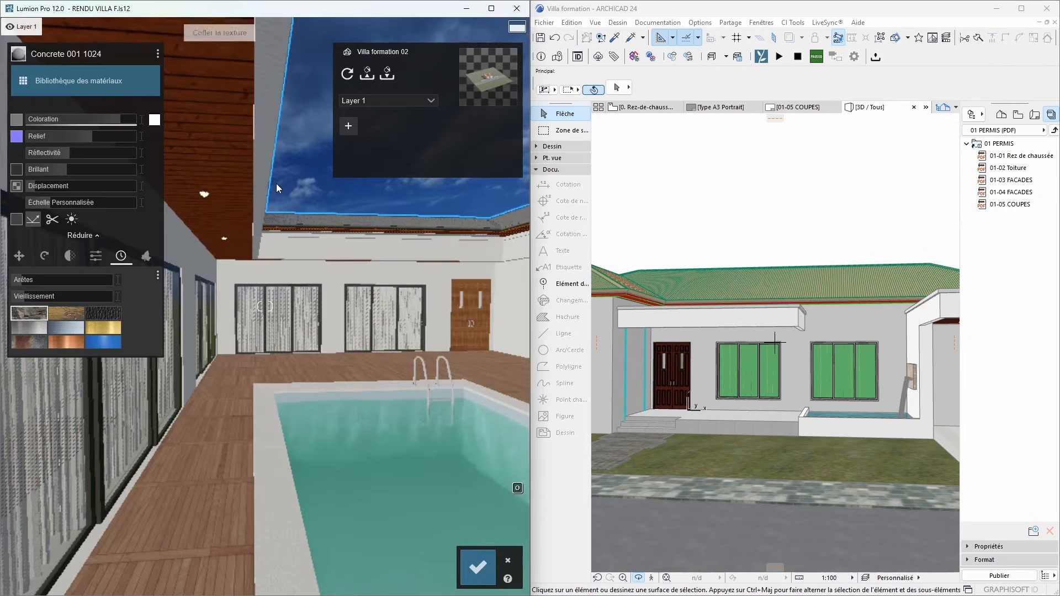
Step: Paste the copied texture onto the courtyard wall surface above the windows and save the material changes
click(340, 276)
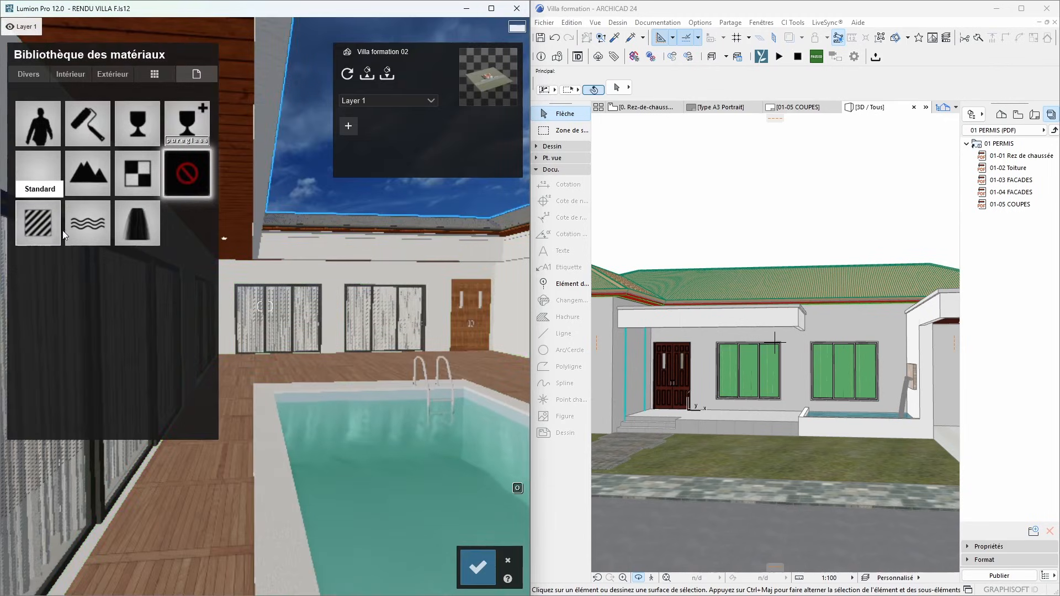
click(193, 53)
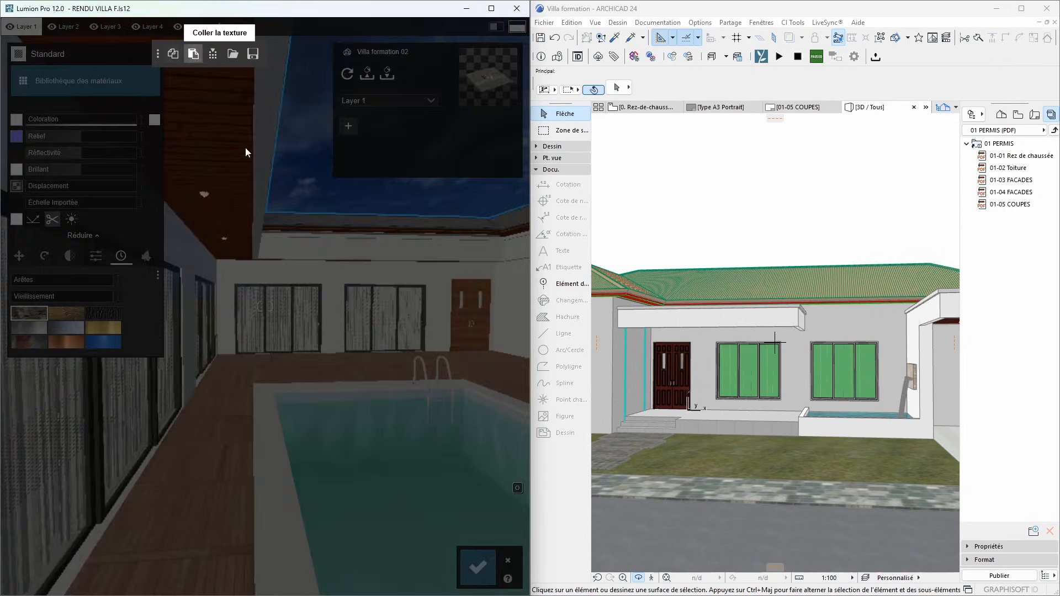
click(479, 561)
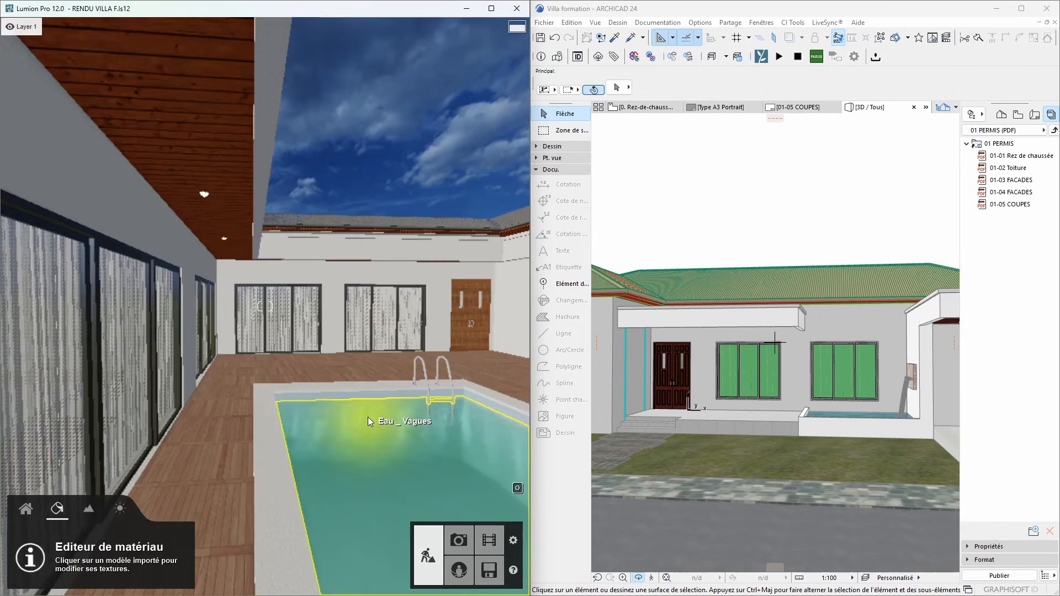
Step: Examine the applied materials from outside the villa, along the front facade and up to the waterfall basin
key(d)
right_drag(368, 416, 329, 406)
key(w)
key(s)
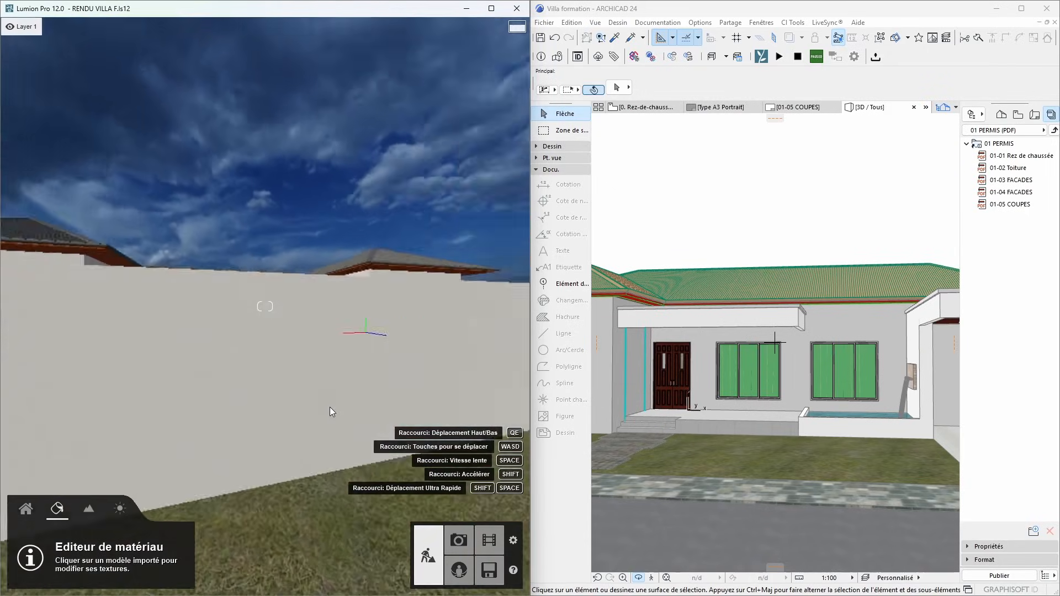
key(q)
key(a)
right_drag(249, 436, 271, 455)
key(s)
key(e)
key(s)
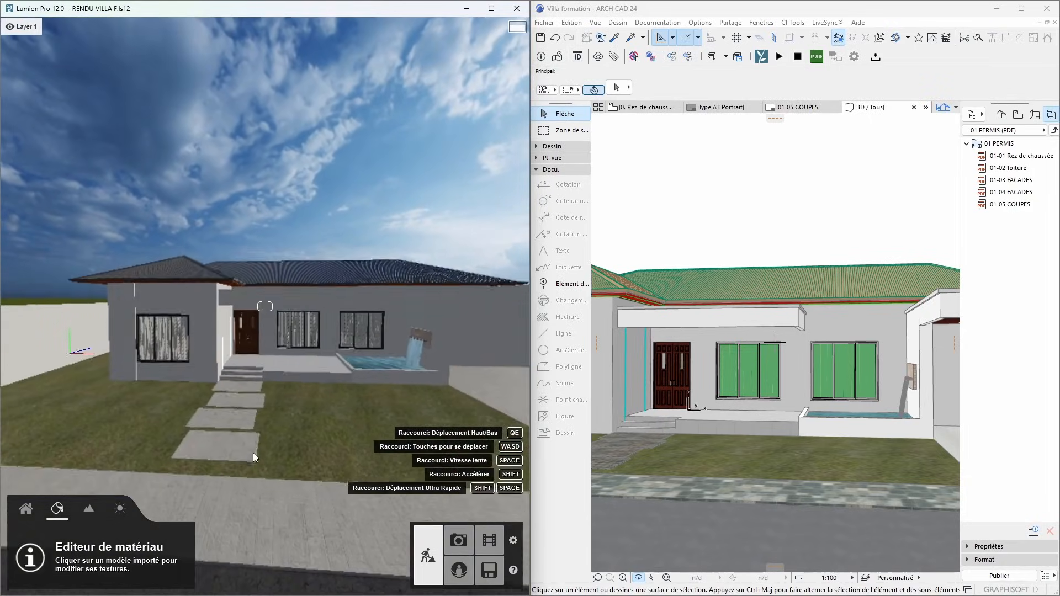
key(w)
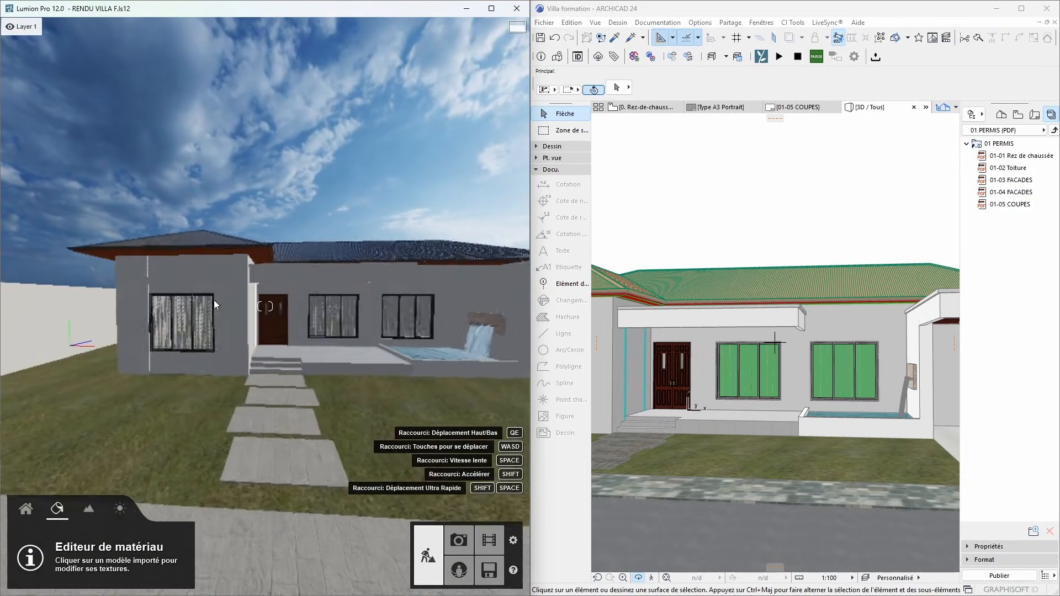
key(d)
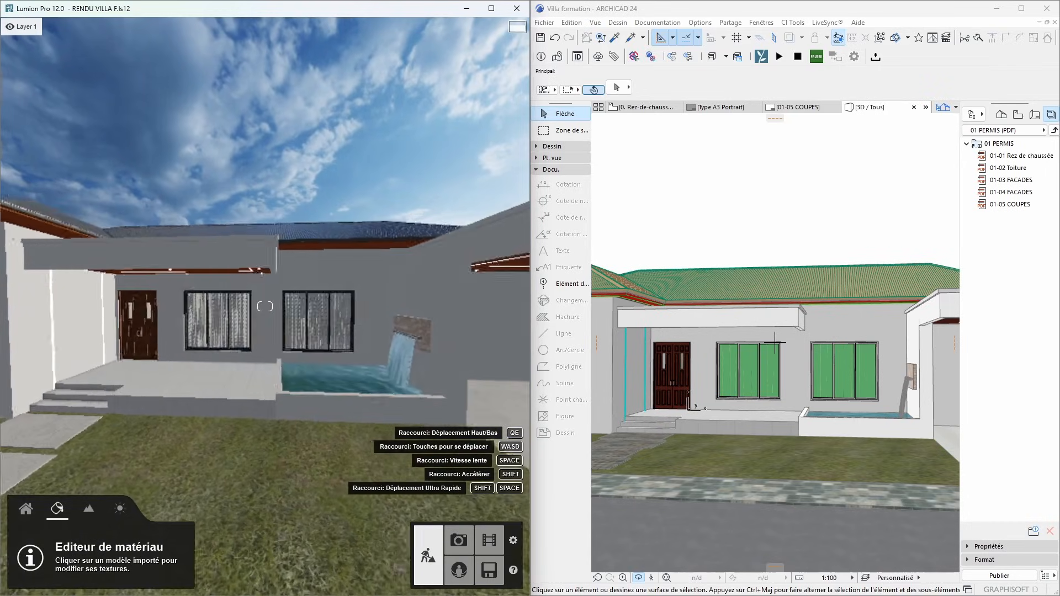
right_drag(320, 372, 386, 376)
key(w)
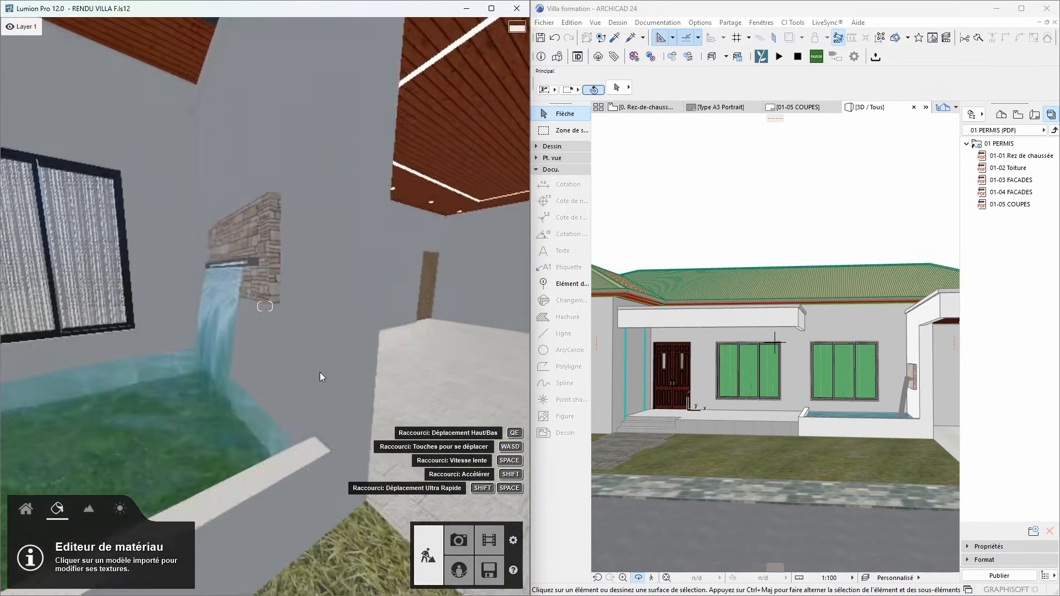
Step: Apply the exterior stone material Polii Cobblestone 040 VAR1 3K to the wall panel behind the waterfall and save it
click(248, 311)
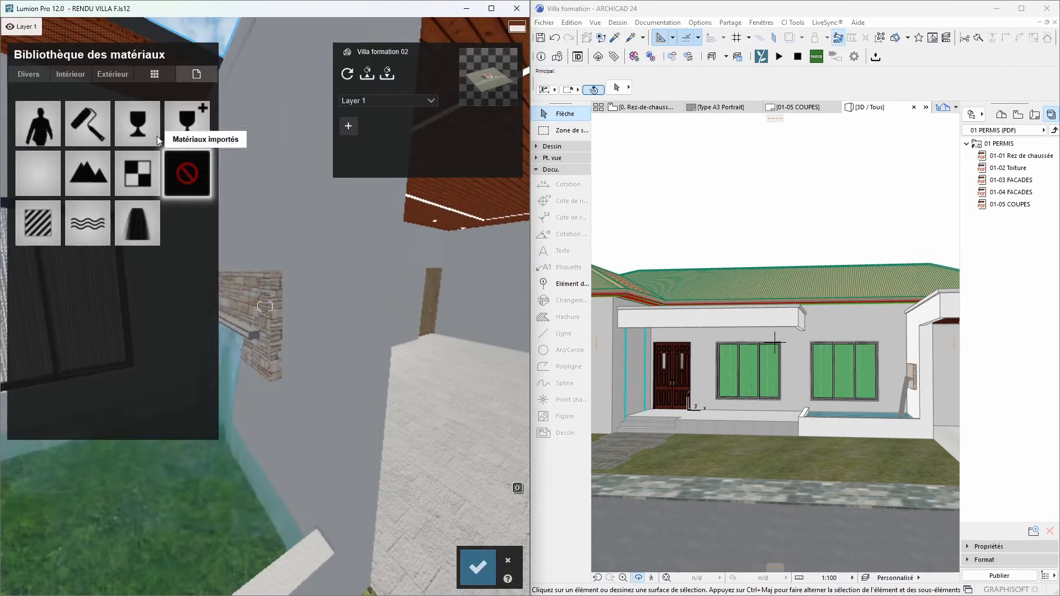
click(114, 80)
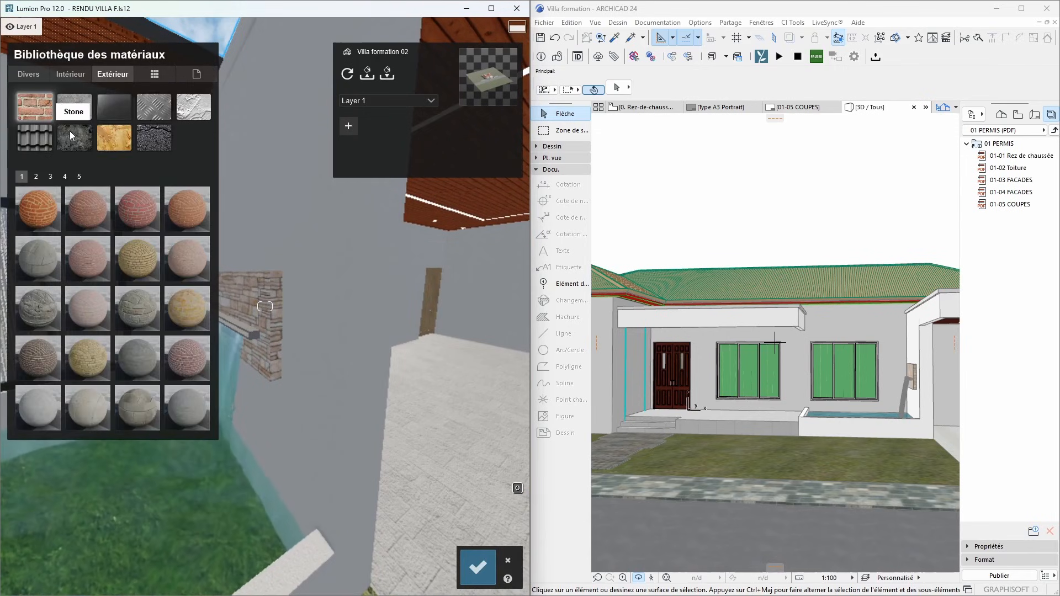
click(36, 177)
click(51, 177)
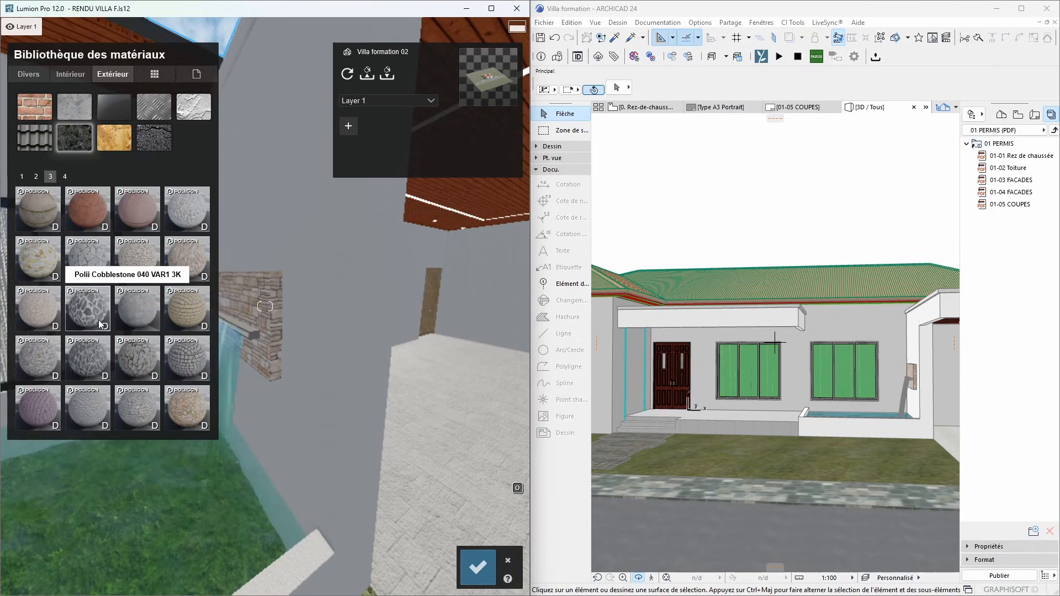
click(281, 454)
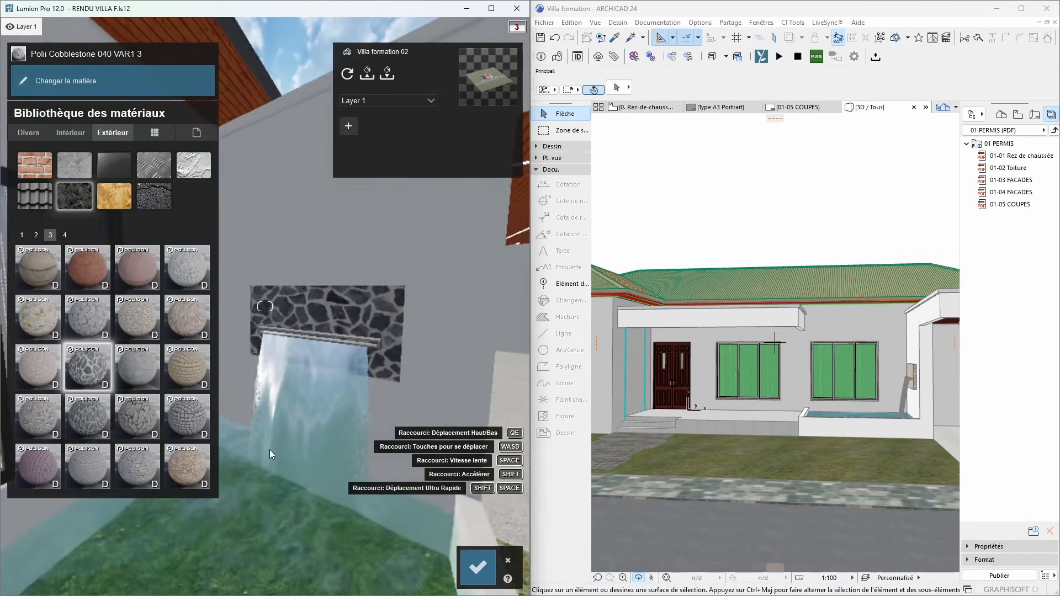
click(477, 549)
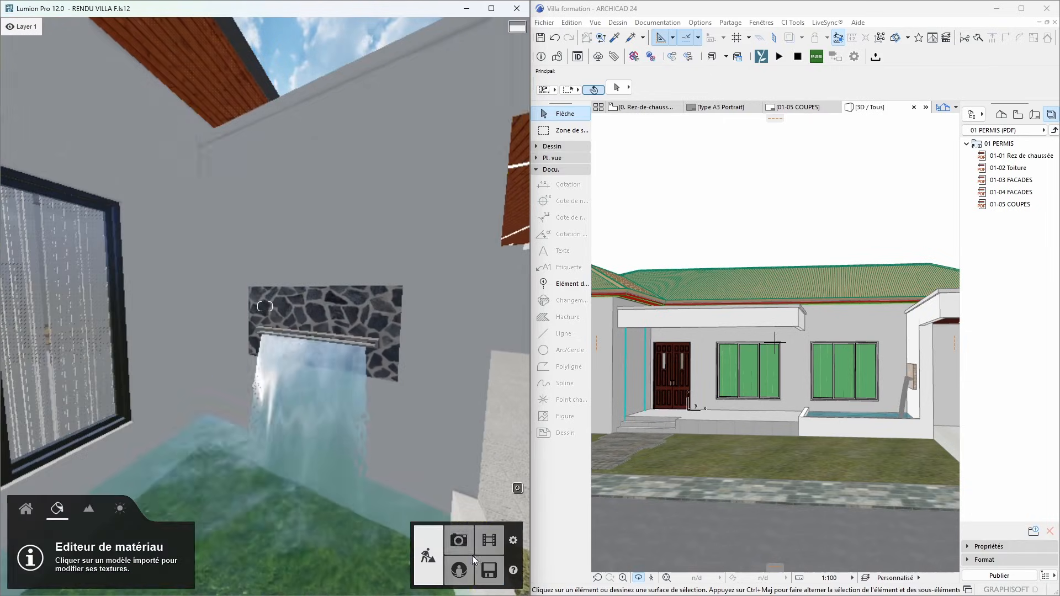
Step: Replace the waterfall basin's plain Water material with the Nice Pool water from the library
click(336, 413)
click(102, 78)
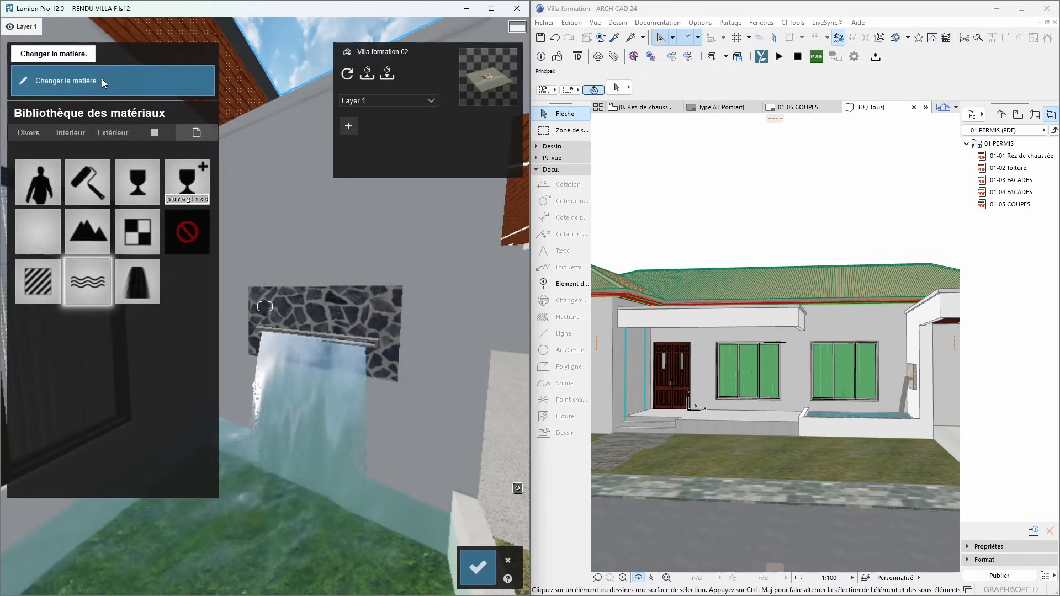
click(70, 133)
click(114, 132)
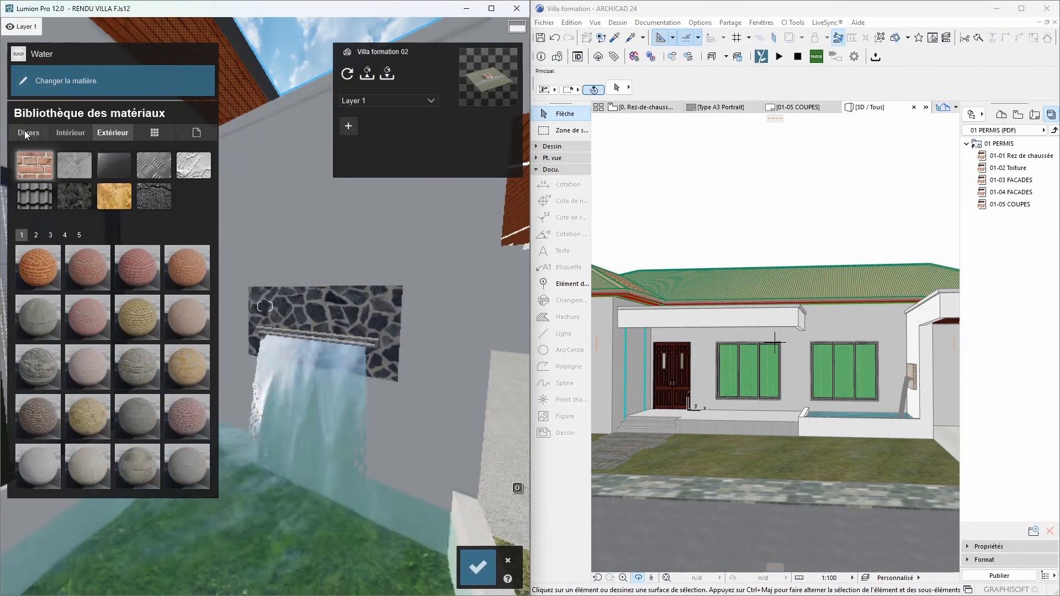
click(26, 133)
click(192, 165)
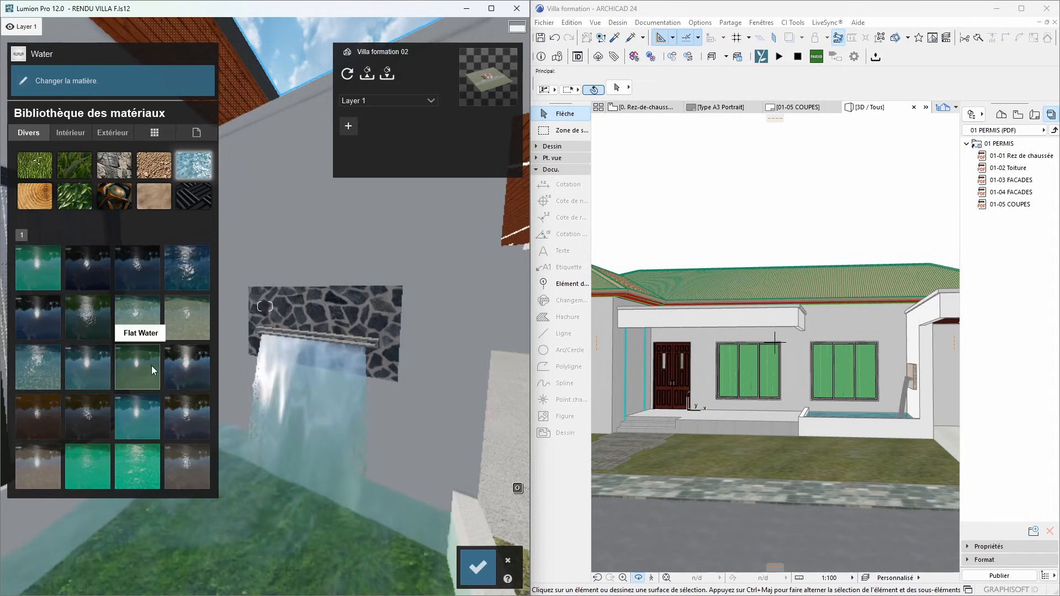
click(144, 410)
right_drag(241, 400, 175, 413)
click(144, 412)
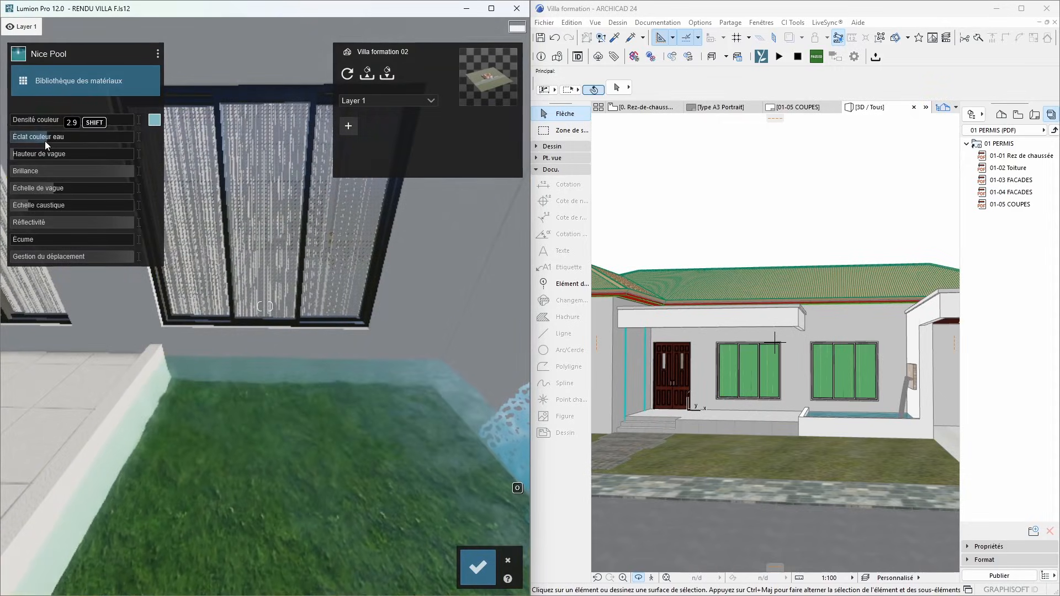
Step: Raise the basin water's colour density and wave height, set its caustic scale to 0.2, and save the material
mouse_move(36, 122)
mouse_down()
mouse_move(84, 119)
mouse_move(32, 121)
mouse_up()
drag(20, 156, 38, 158)
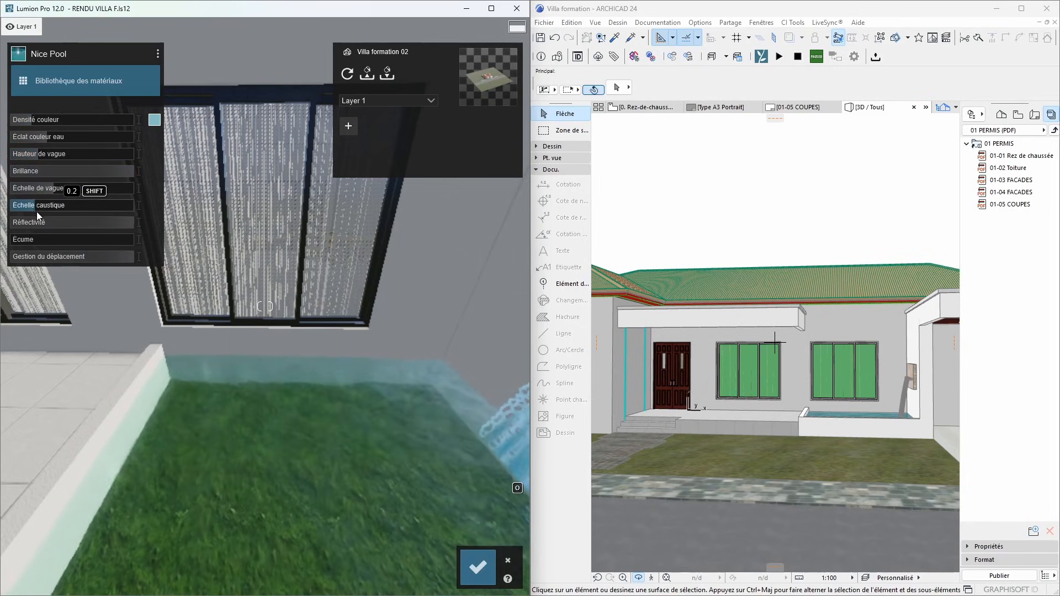
click(478, 567)
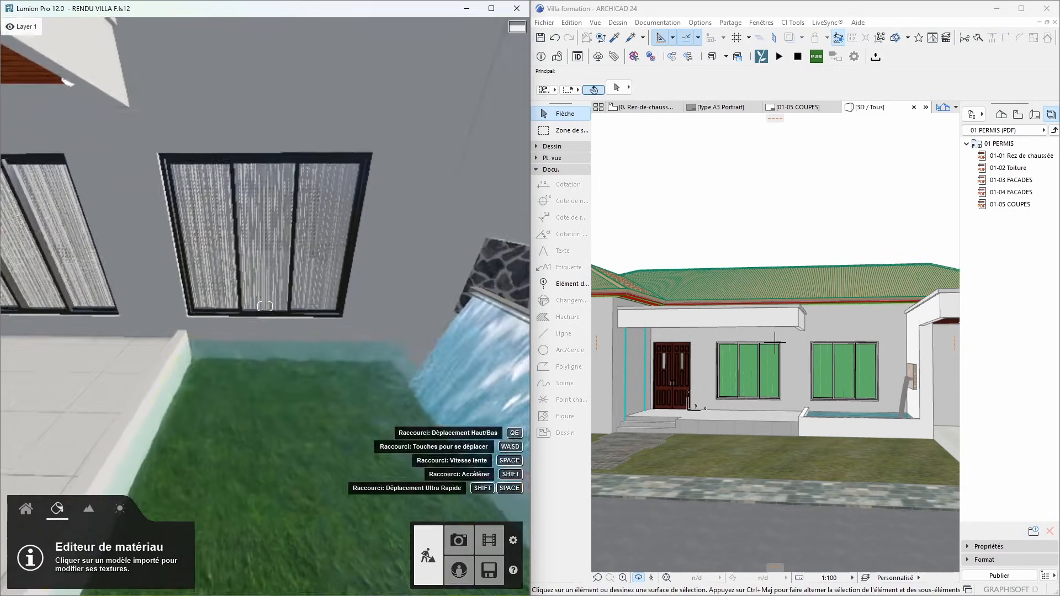
Step: Lower the terrain beneath the waterfall basin so the ground no longer shows through the water
key(s)
right_drag(265, 306, 331, 364)
key(w)
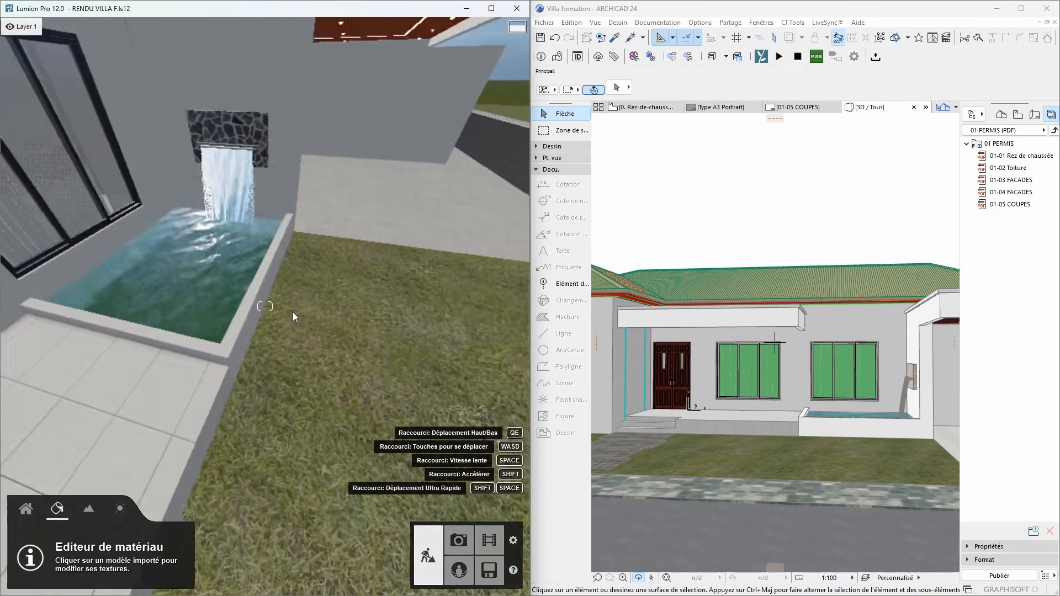
right_drag(270, 304, 276, 355)
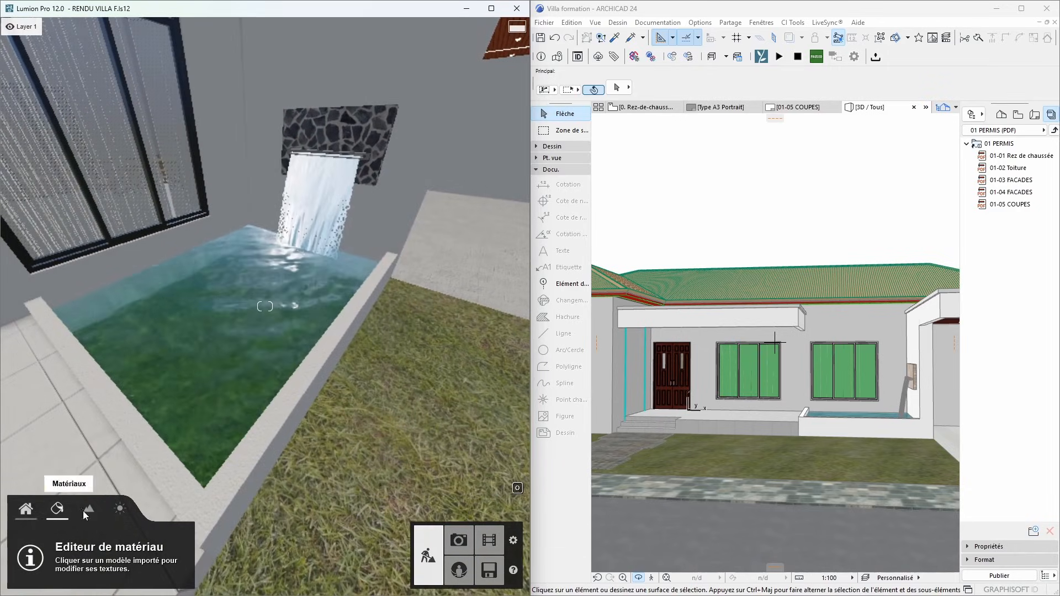
click(87, 511)
click(160, 556)
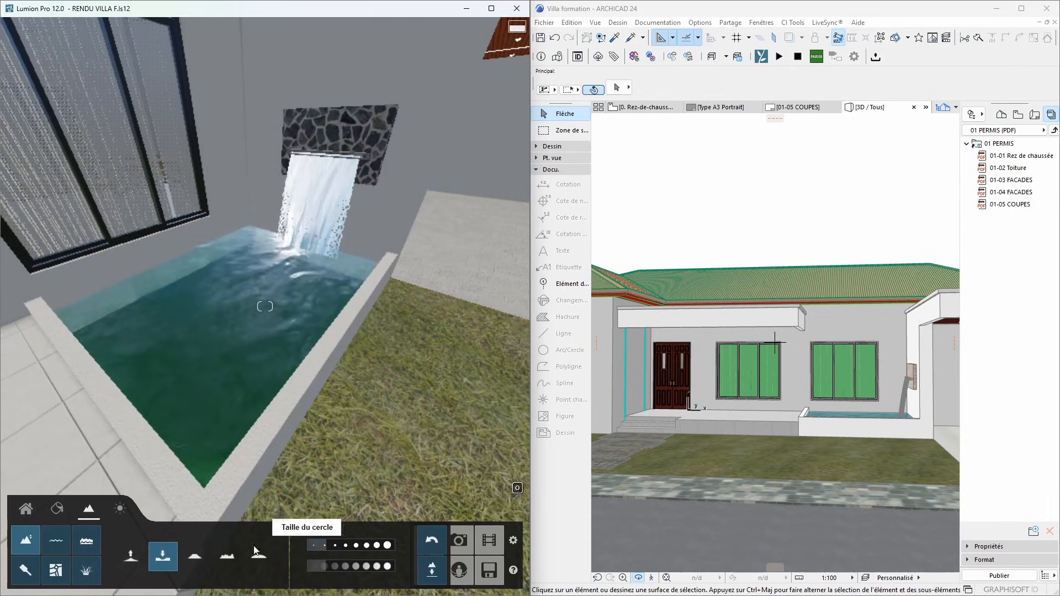
click(26, 508)
Step: Increase the colour density of the Eau _ Vagues water in the swimming pool beside the wooden deck
click(57, 508)
right_drag(387, 420, 233, 380)
key(w)
key(s)
click(241, 389)
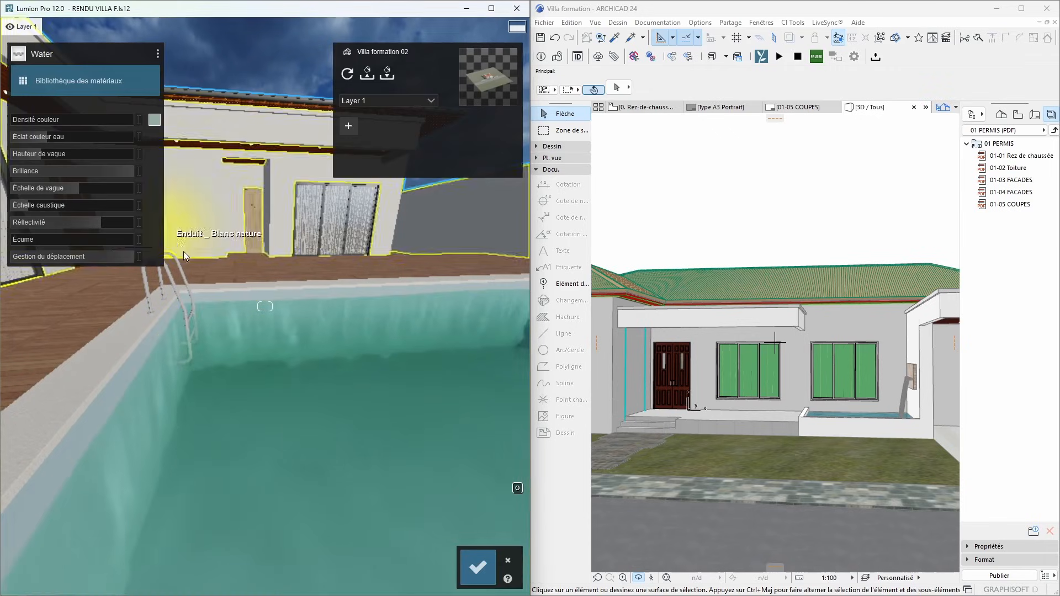
right_drag(402, 446, 386, 398)
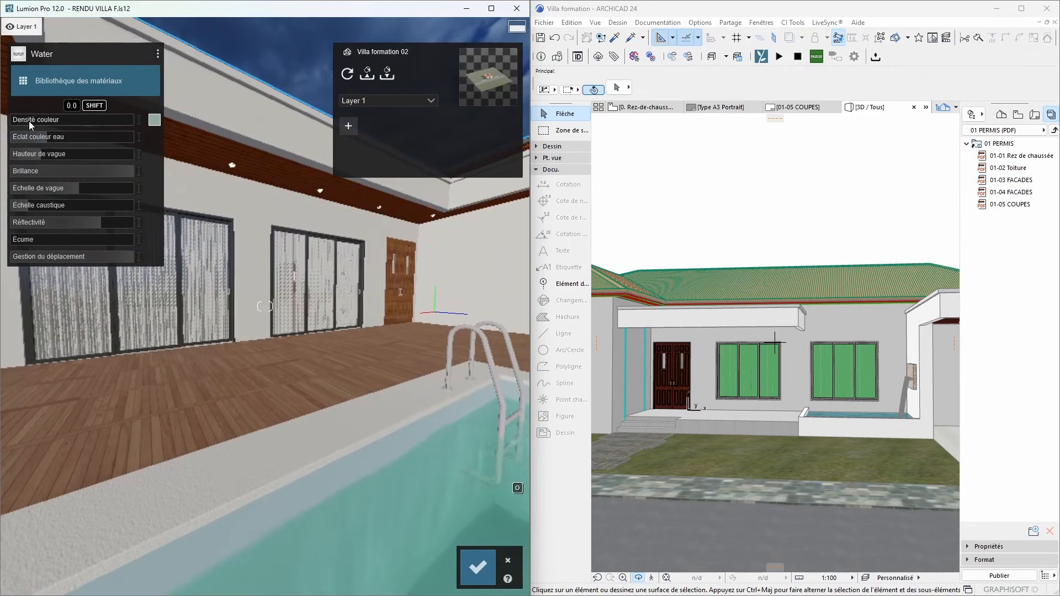
drag(29, 121, 38, 123)
Step: Shift the swimming pool water's colour from green to a blue hue
right_drag(122, 207, 193, 88)
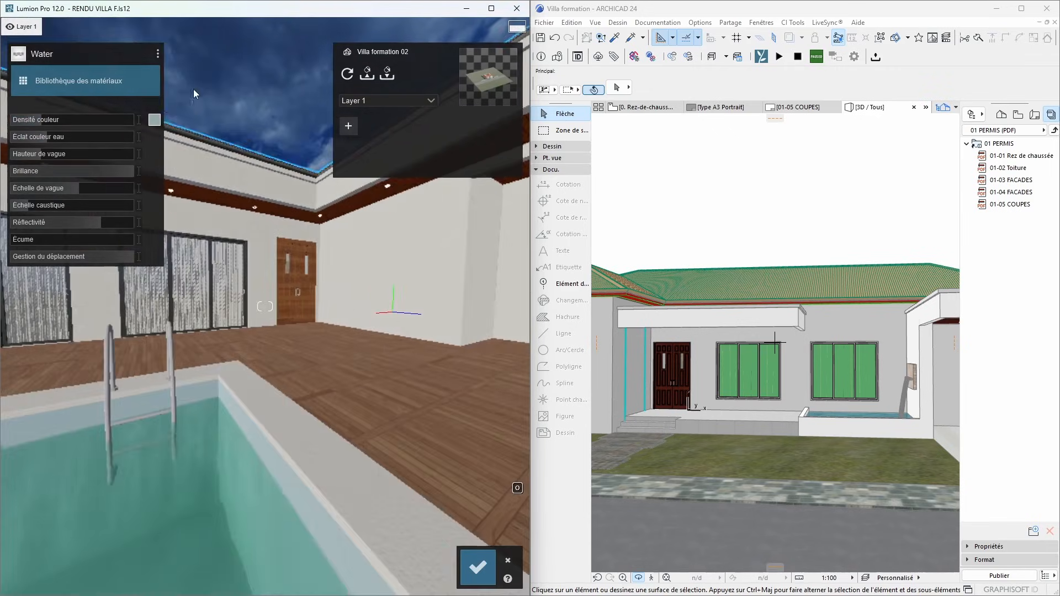
click(159, 122)
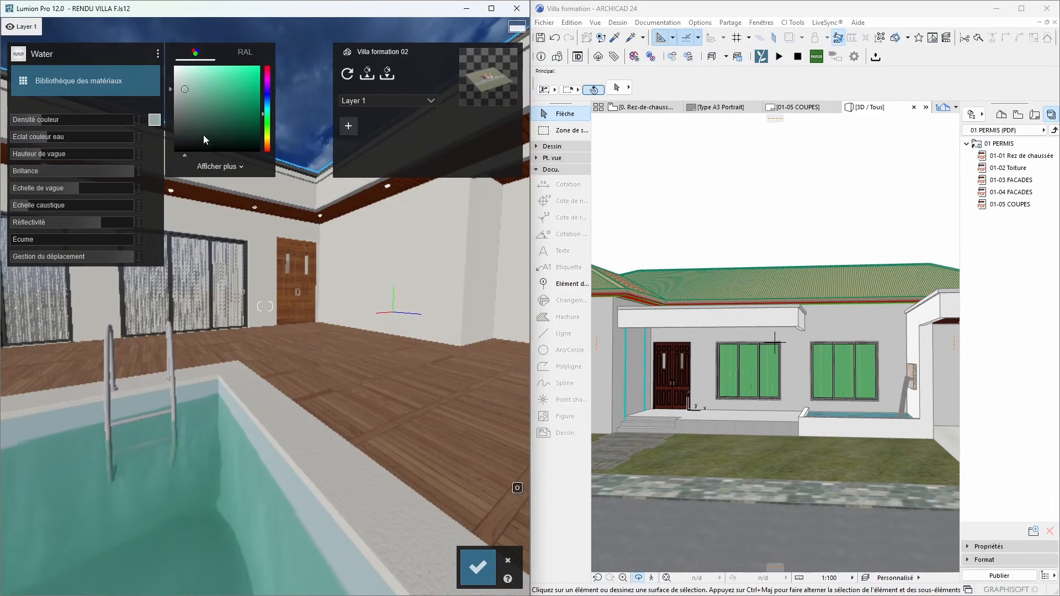
click(159, 123)
click(266, 103)
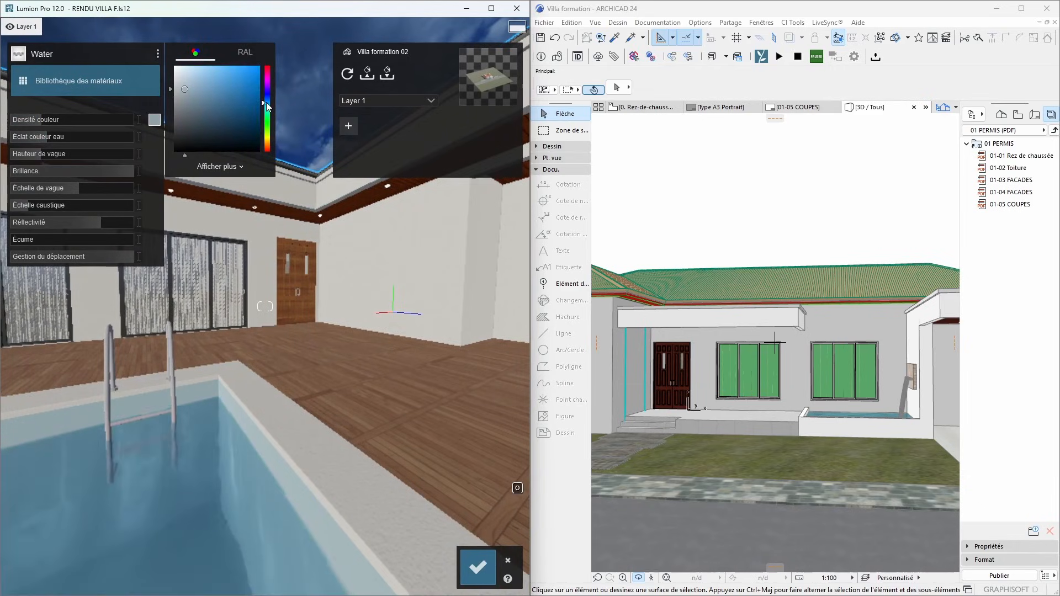
Step: Raise the swimming pool water's wave height, set its wave scale to 22.9, and save the material
scroll(274, 240, down, 1)
scroll(276, 246, down, 3)
right_drag(276, 245, 246, 335)
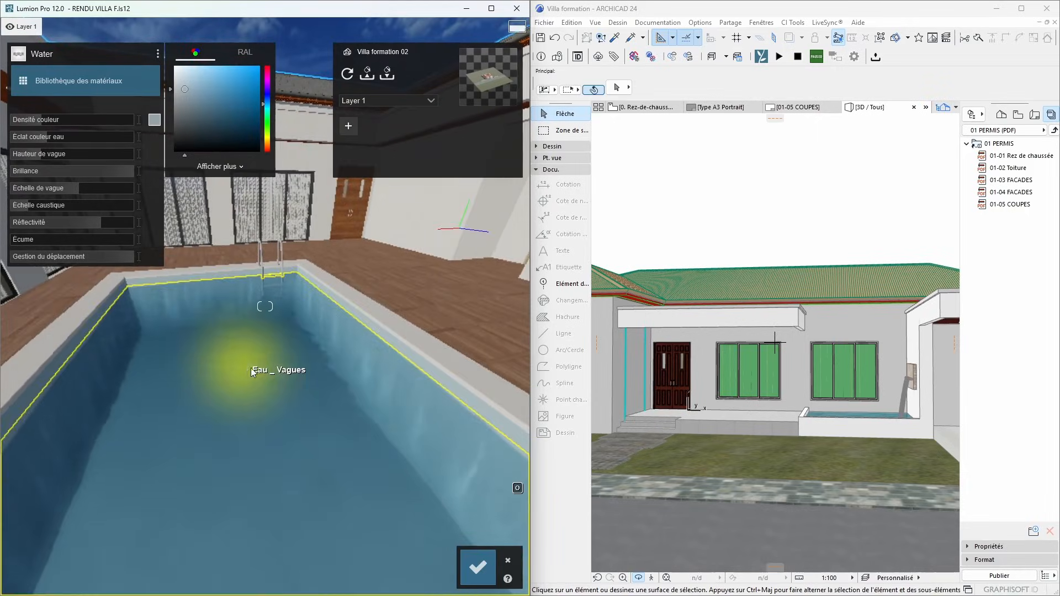
scroll(329, 386, up, 4)
right_drag(329, 385, 259, 381)
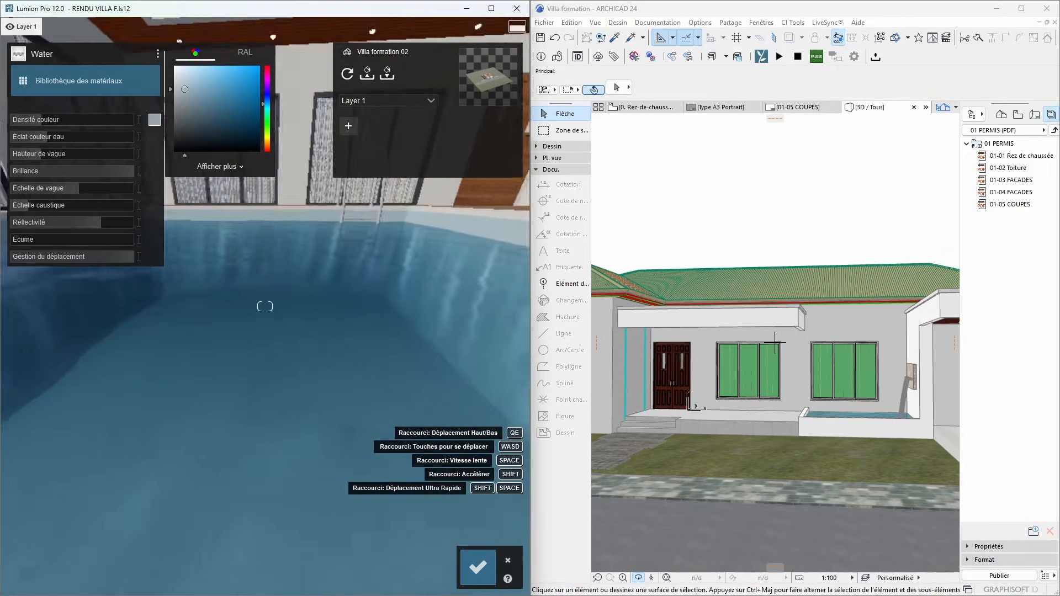
drag(51, 153, 86, 188)
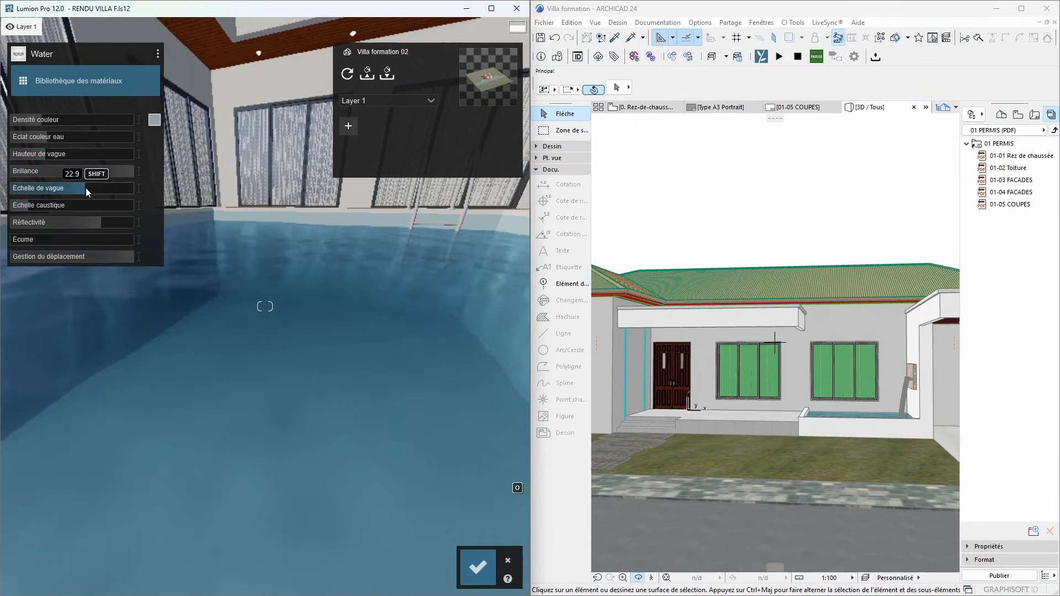
right_drag(85, 188, 323, 389)
scroll(267, 286, down, 5)
click(476, 568)
Step: Apply the 3D grass material Wild Grass 02 to the lawn in front of the villa
key(w)
key(s)
key(e)
key(s)
key(w)
click(371, 330)
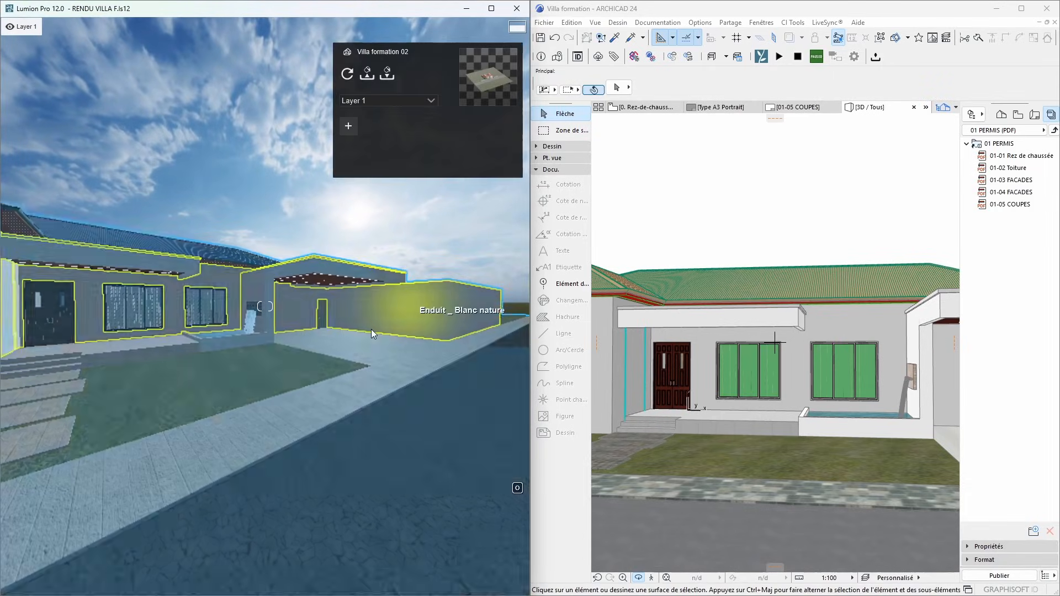
click(371, 329)
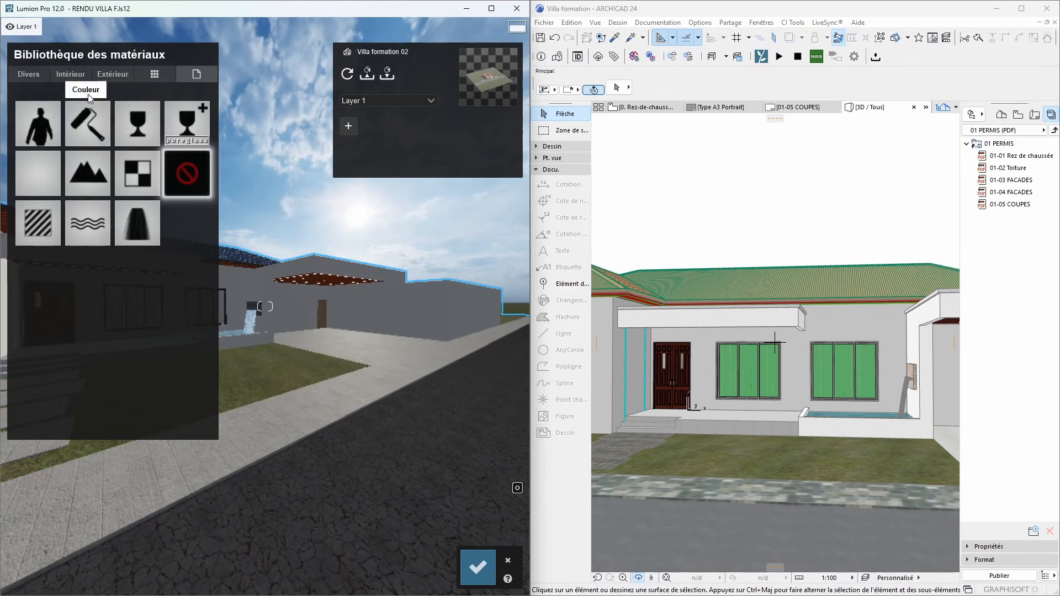
click(37, 74)
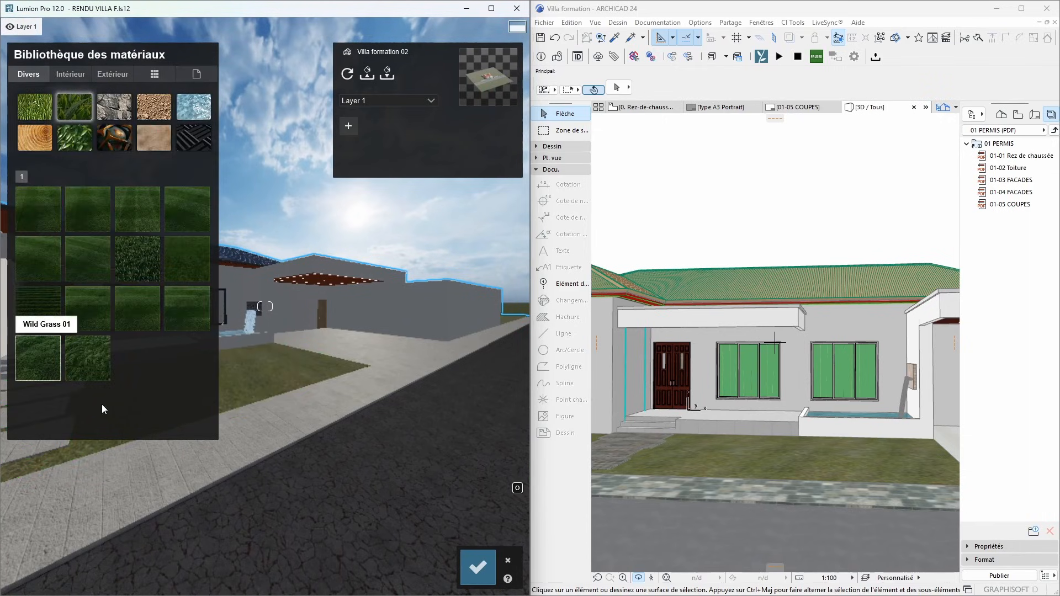
right_drag(313, 412, 286, 418)
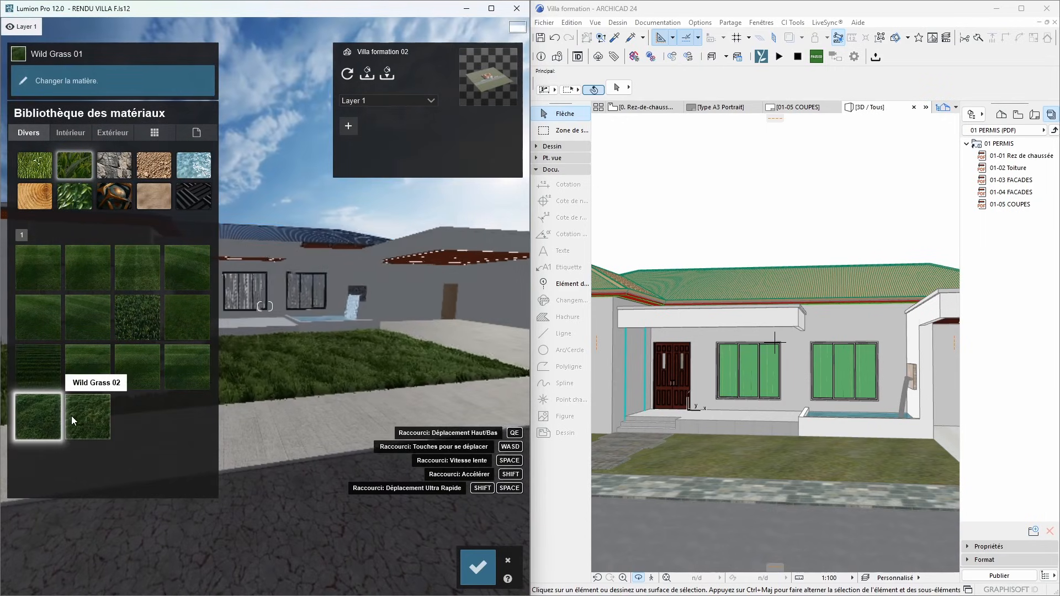
click(78, 417)
right_drag(357, 424, 256, 429)
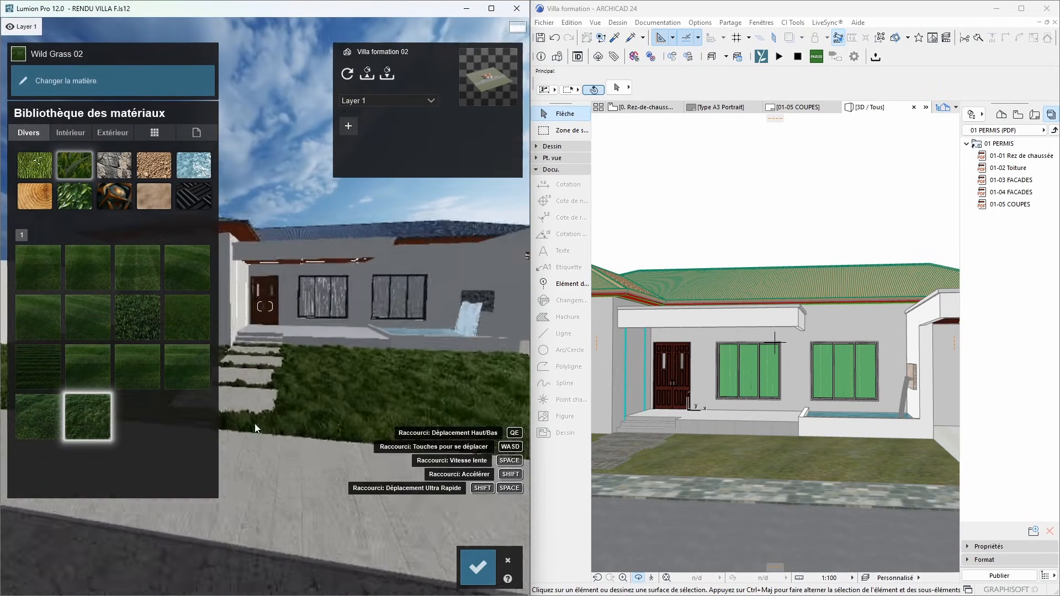
Step: Open the Wild Grass 02 properties and change the grass tint to a lighter, less saturated green
double_click(78, 425)
key(w)
right_drag(265, 315, 264, 360)
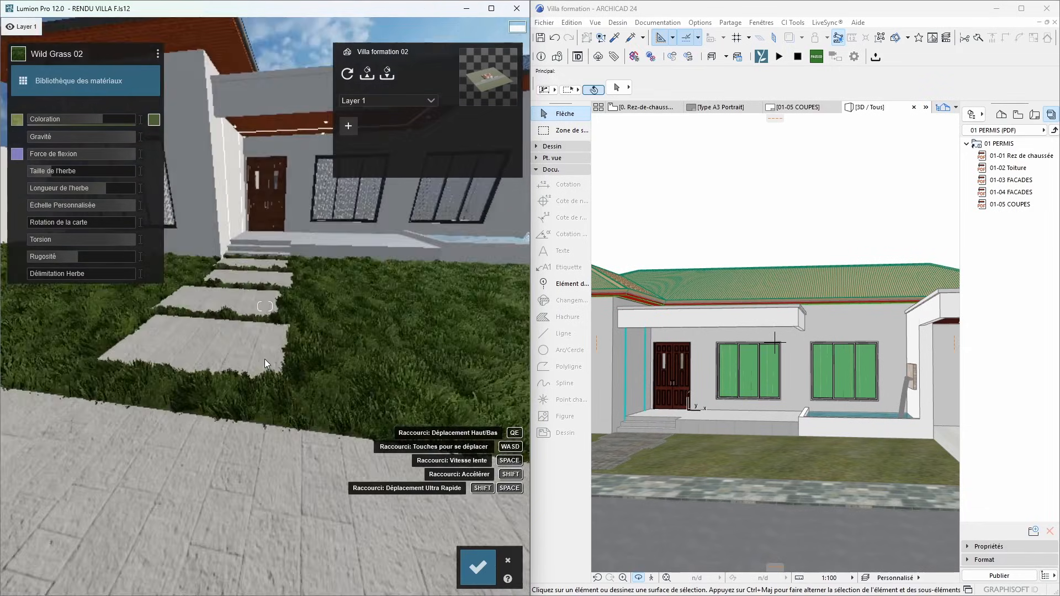
click(154, 119)
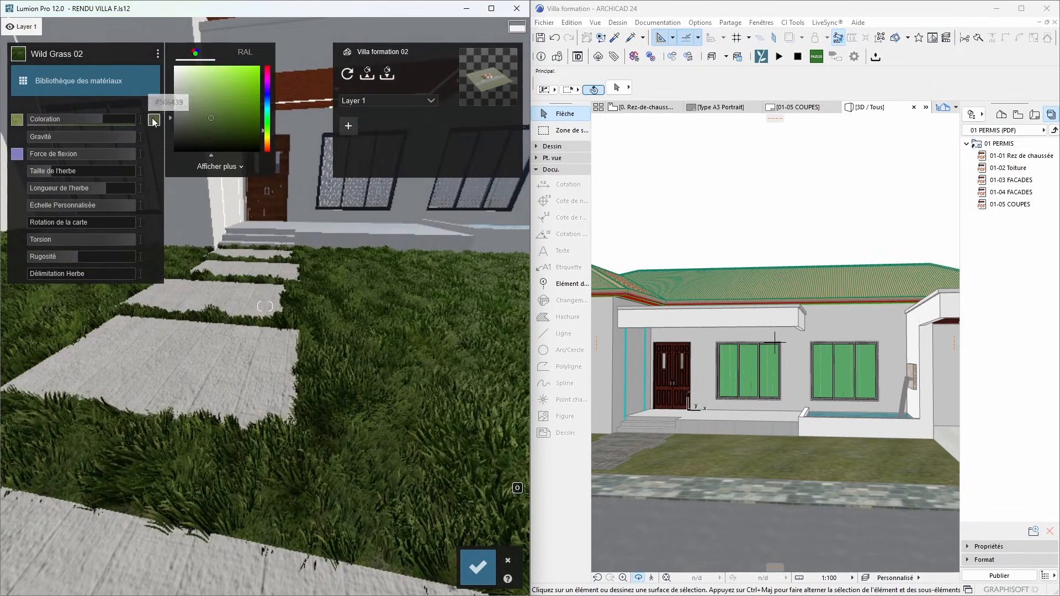
click(196, 108)
Step: Reduce the Wild Grass 02 lawn's grass size to 0.1 and its grass length to 0.1
drag(102, 191, 42, 171)
click(33, 188)
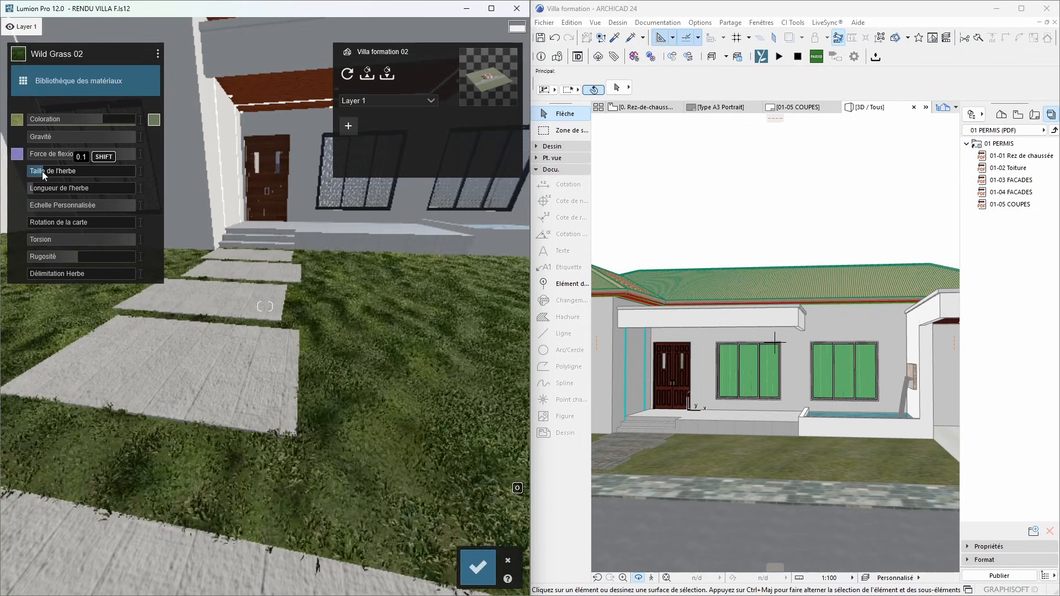
scroll(354, 337, up, 2)
mouse_move(353, 335)
right_down()
mouse_move(367, 336)
mouse_move(342, 333)
right_up()
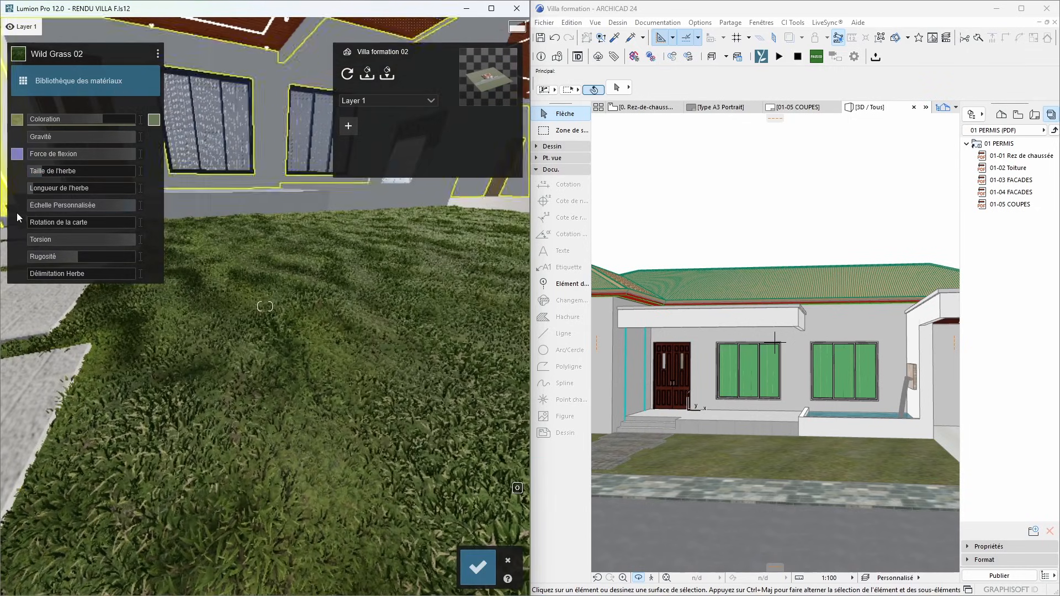
drag(33, 188, 42, 190)
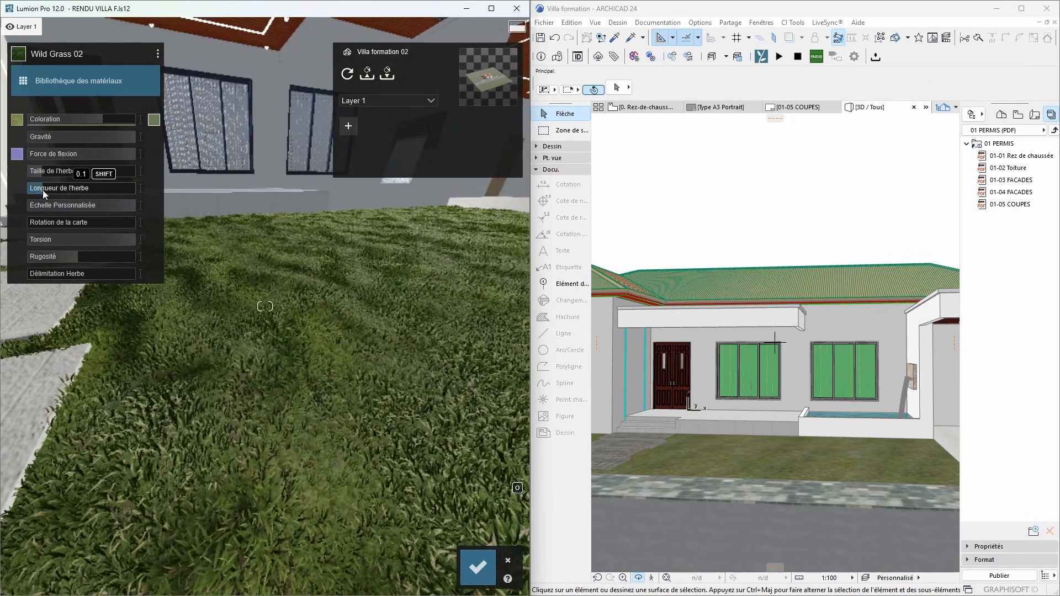
Step: Slightly reduce the Torsion of the lawn's Wild Grass 02 material and save the material changes
scroll(268, 336, down, 5)
right_drag(268, 337, 217, 350)
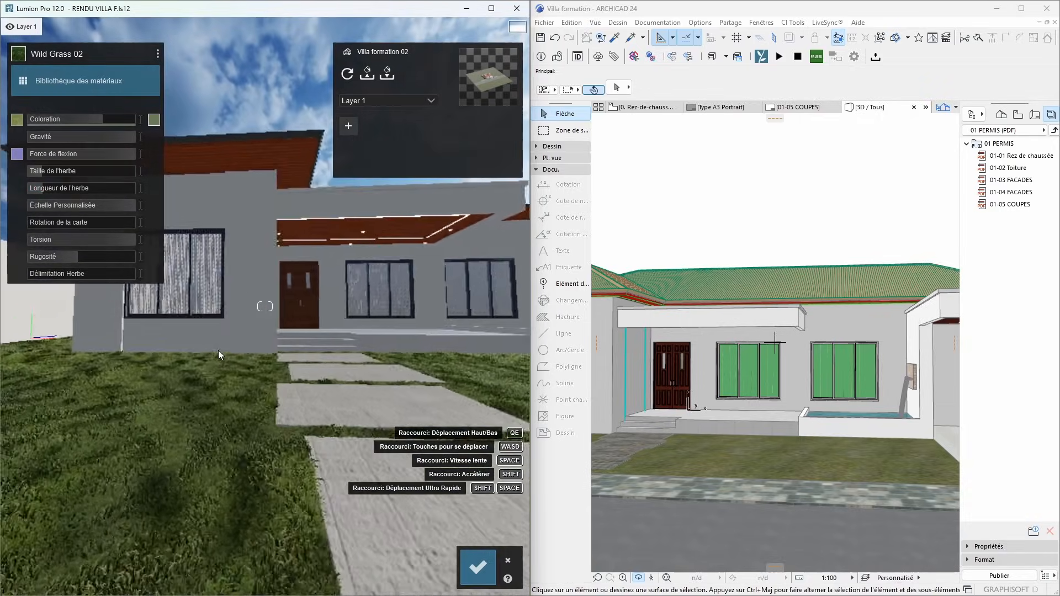
scroll(218, 350, down, 2)
click(127, 240)
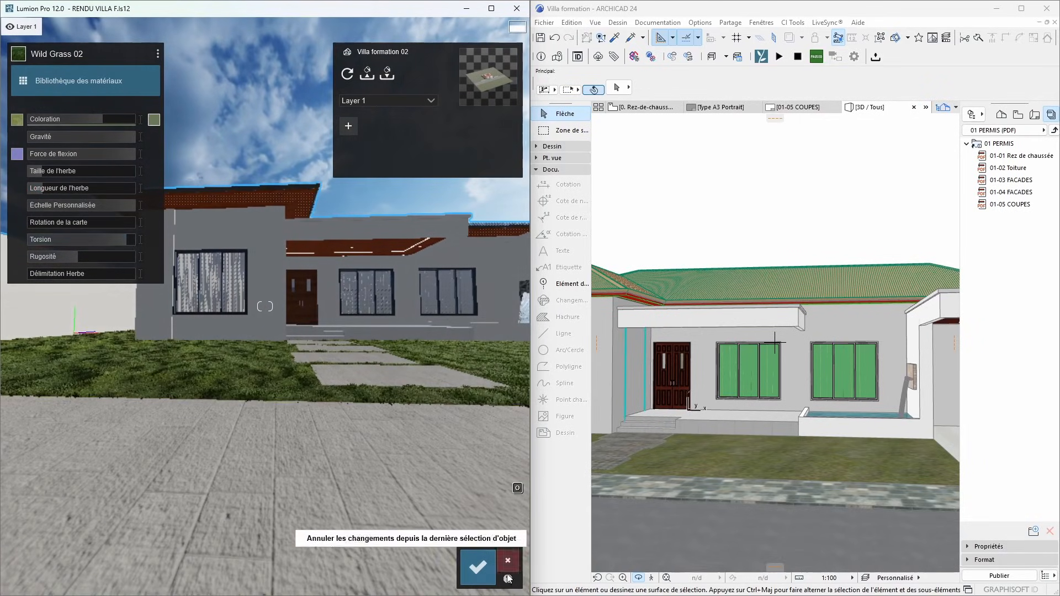
click(484, 571)
Step: Copy the Polii Wood Flooring 066 2k material, switch the same surface to Standard, and paste the copied texture back onto it
right_drag(437, 474, 421, 439)
key(d)
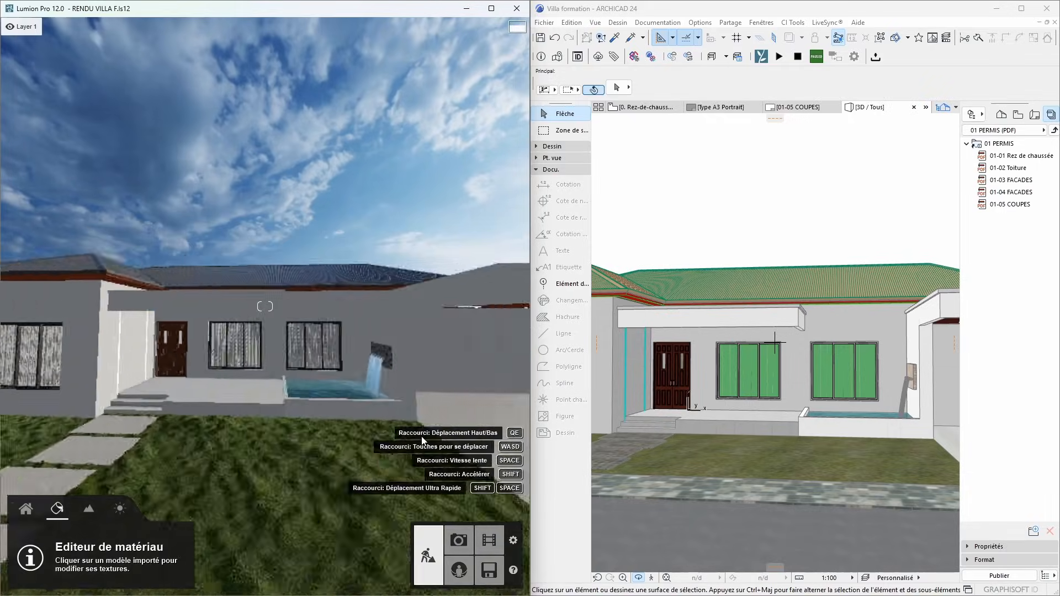
key(a)
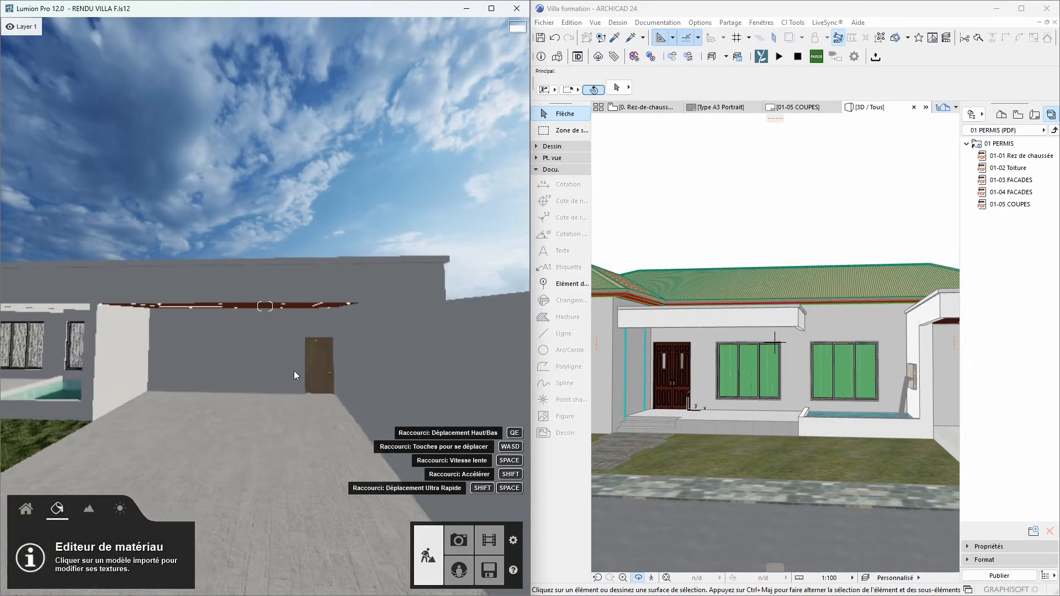
click(52, 347)
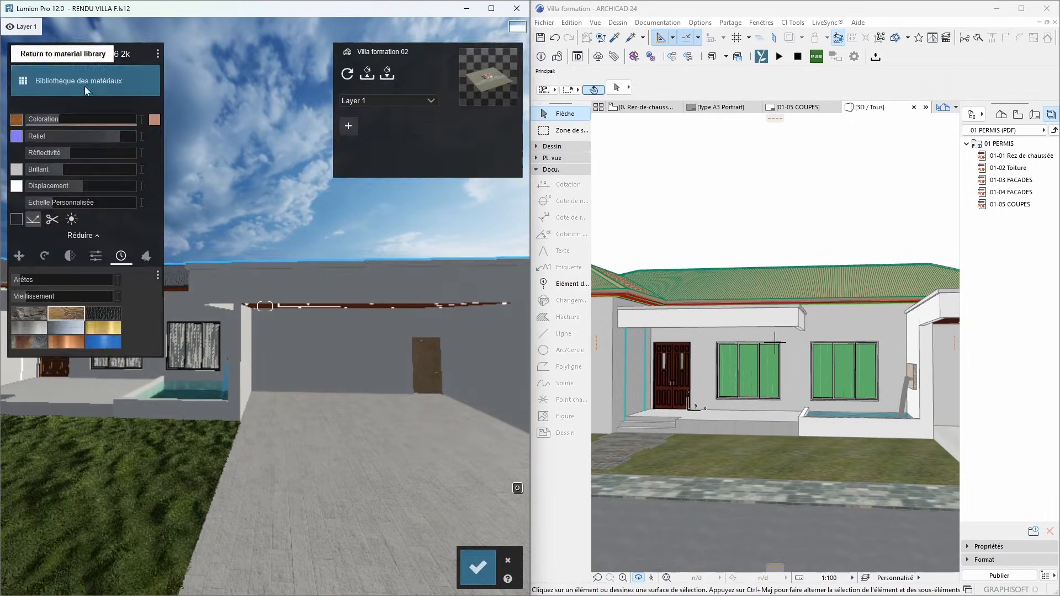
click(160, 54)
click(175, 54)
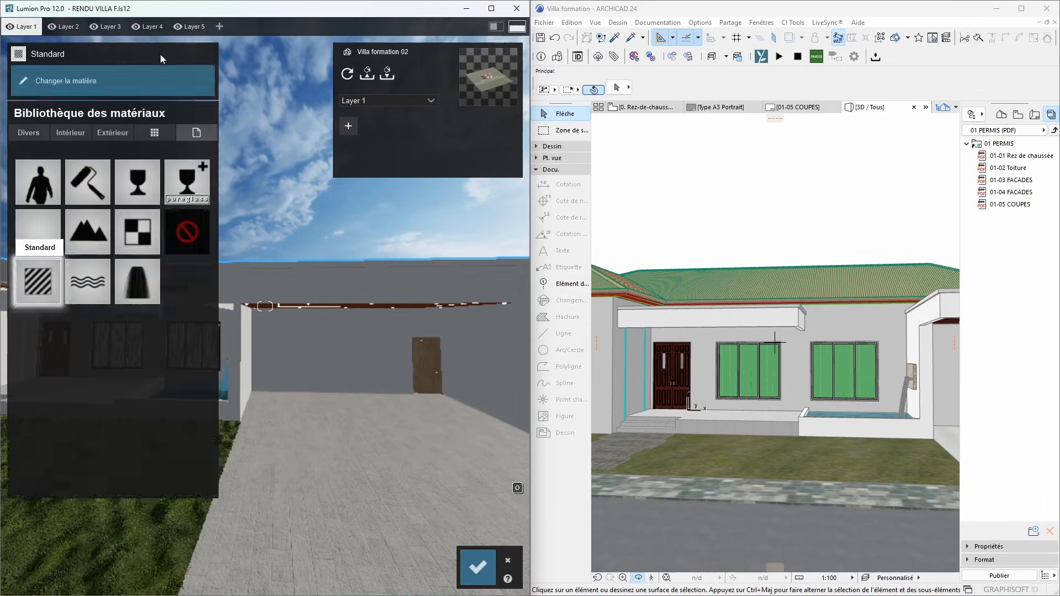
click(158, 53)
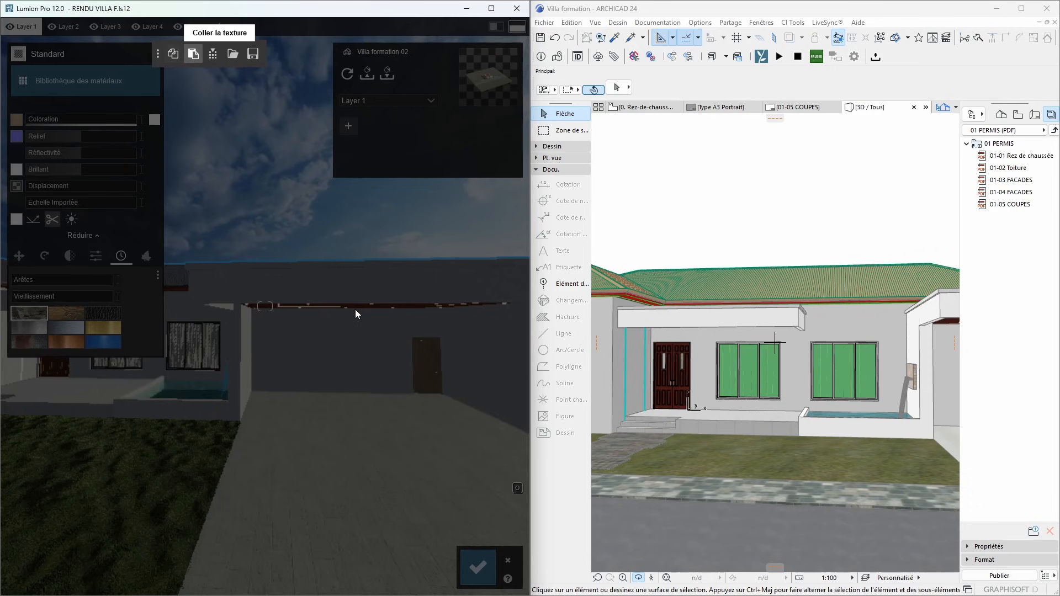
Step: Inspect the villa's facade, roof and surroundings from several sides to check the applied materials
key(a)
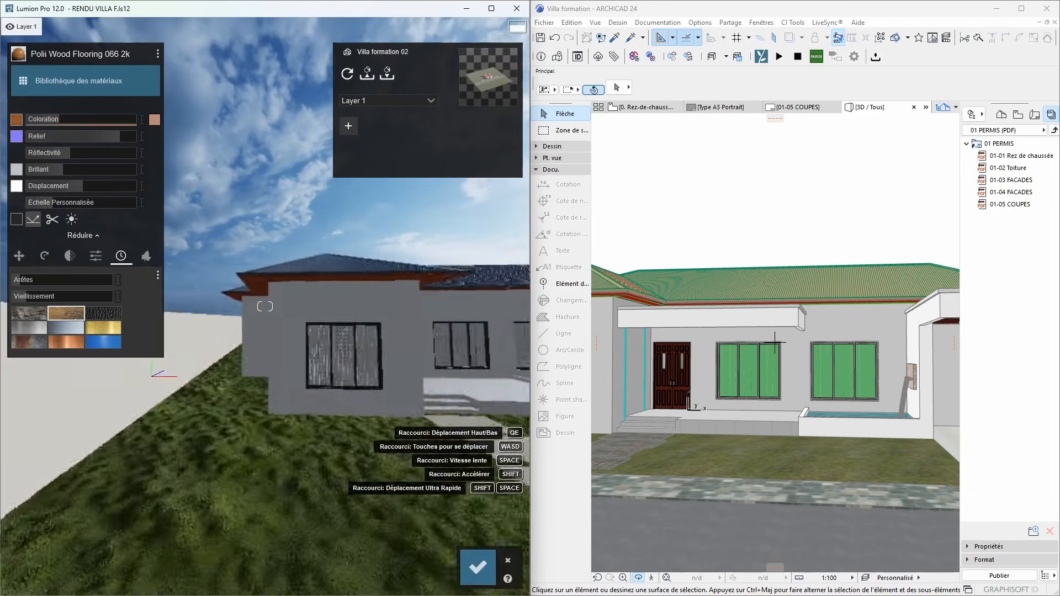
key(d)
right_drag(249, 386, 315, 393)
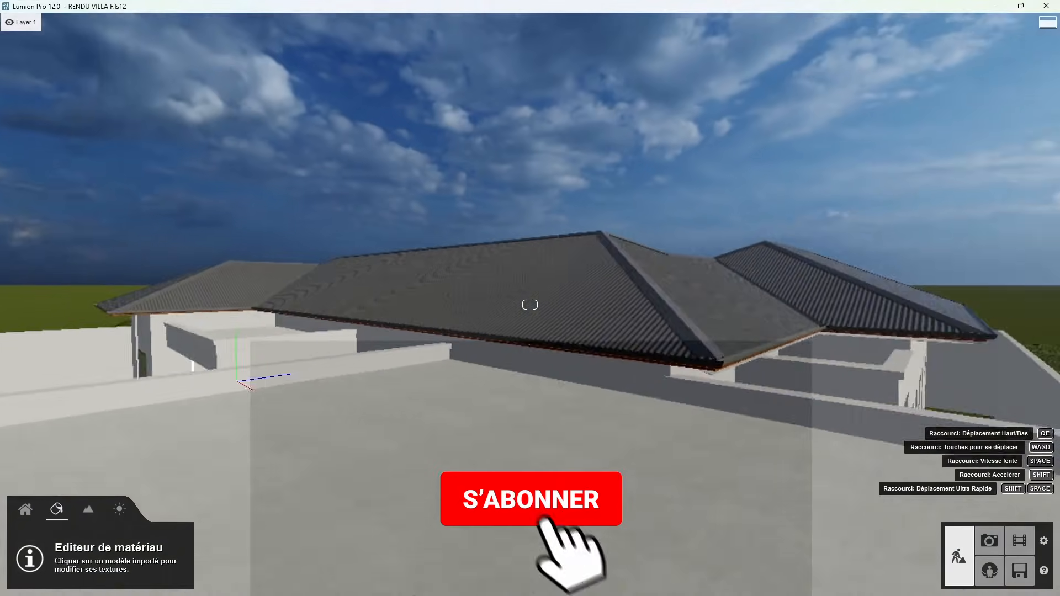
key(a)
right_drag(539, 348, 590, 439)
key(e)
key(d)
key(q)
key(s)
key(e)
key(d)
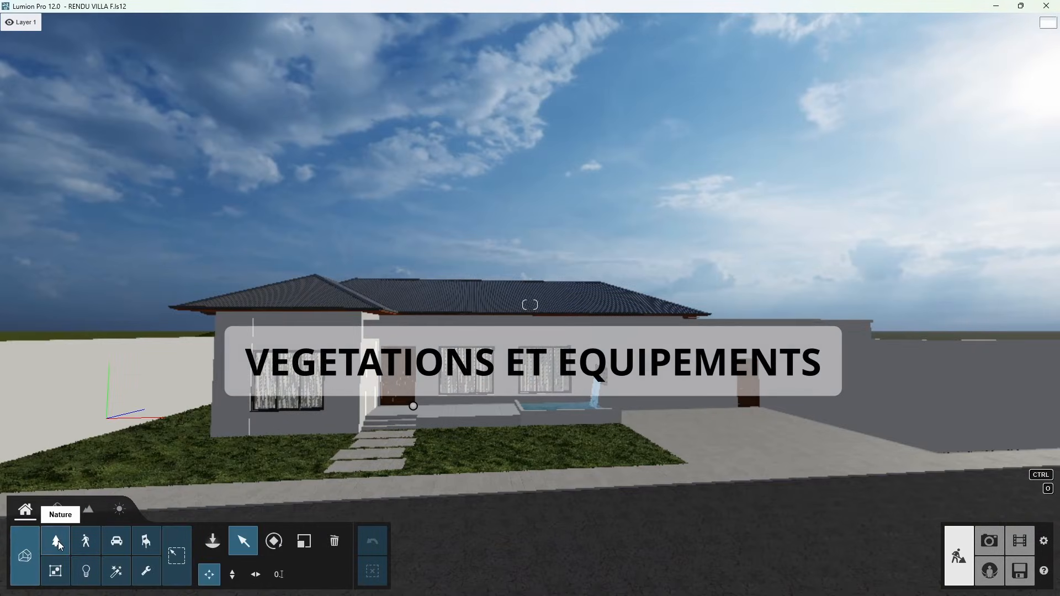
Step: Open the Nature object library, make Layer 2 the active layer and rename it Végétation
click(57, 540)
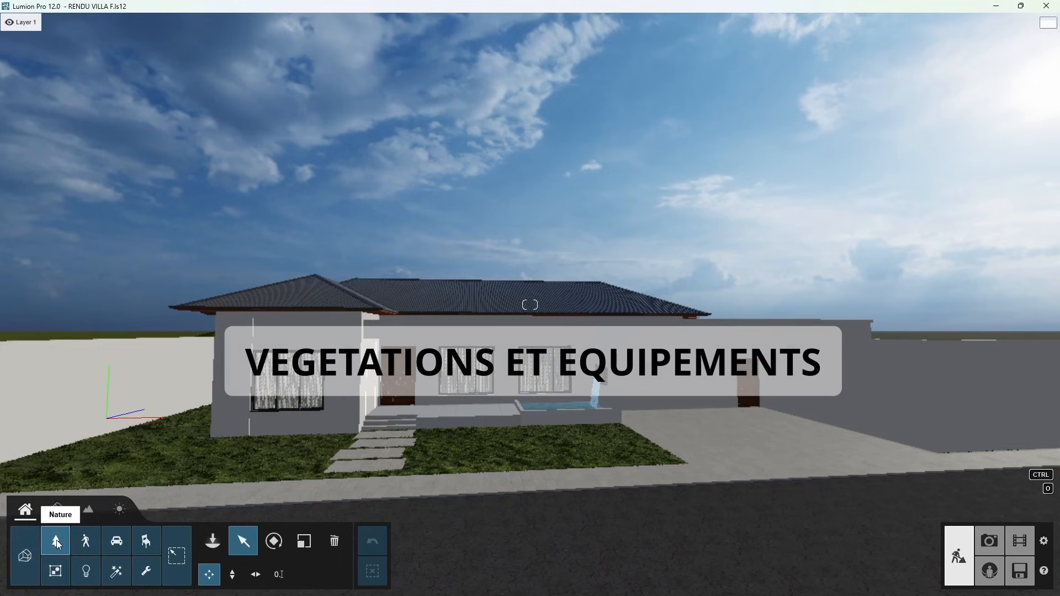
click(58, 545)
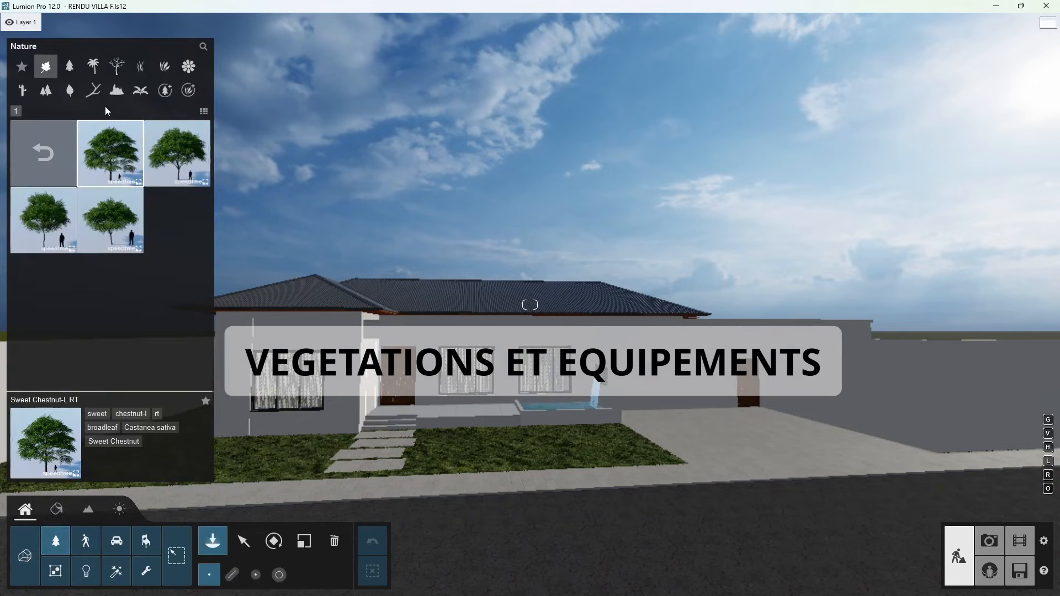
mouse_move(58, 21)
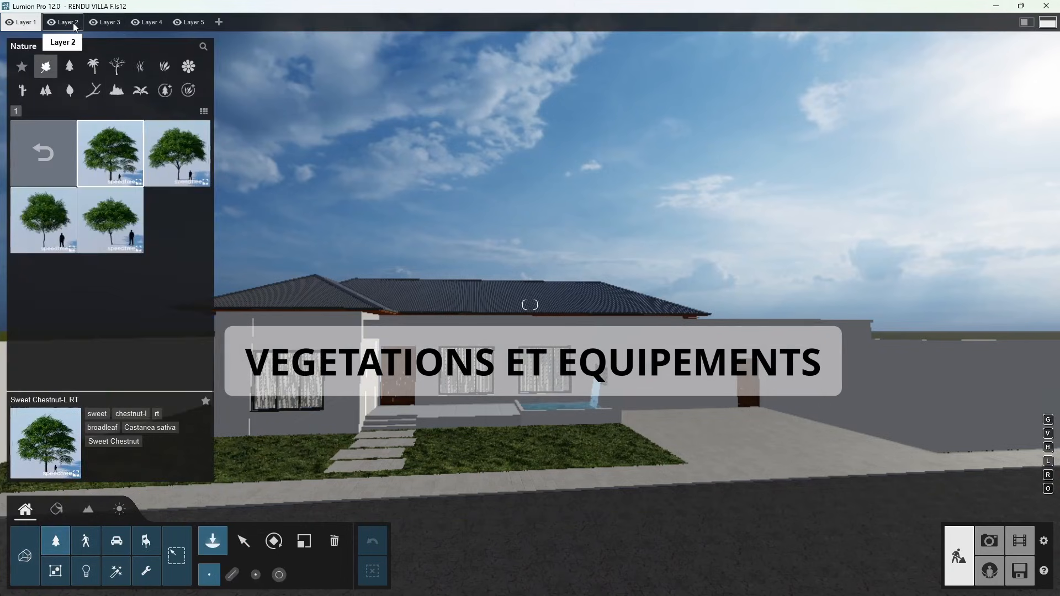
click(73, 25)
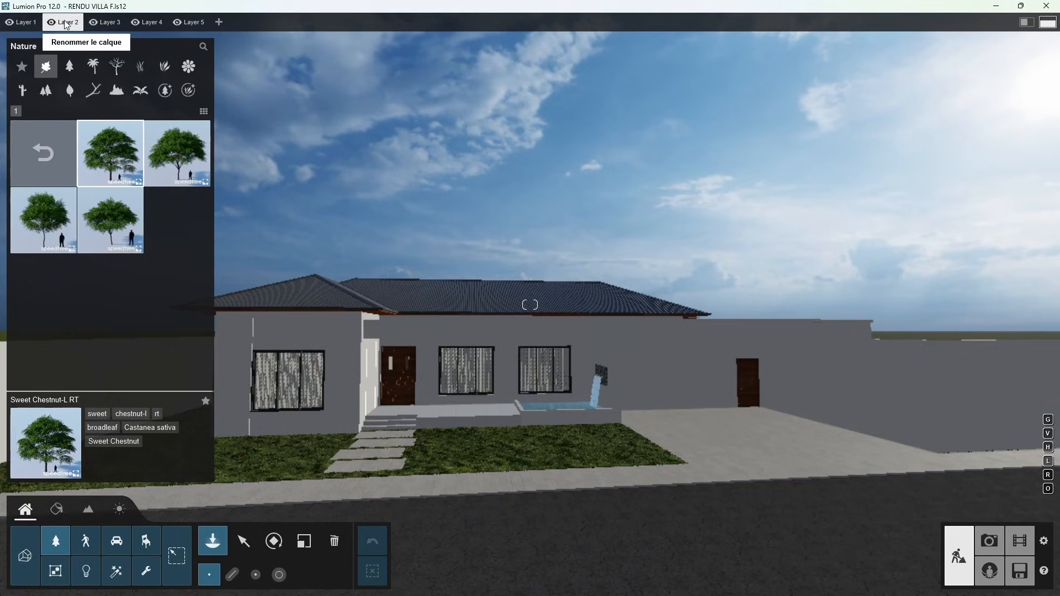
click(69, 23)
drag(74, 70, 11, 71)
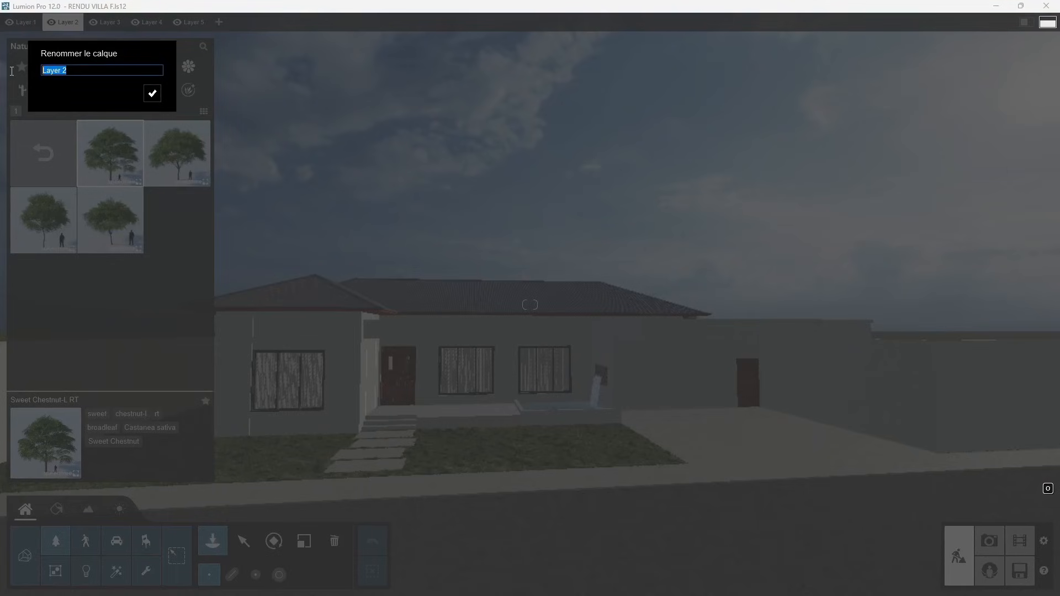
text(V)
key(Caps_Lock)
text(egétation)
click(152, 94)
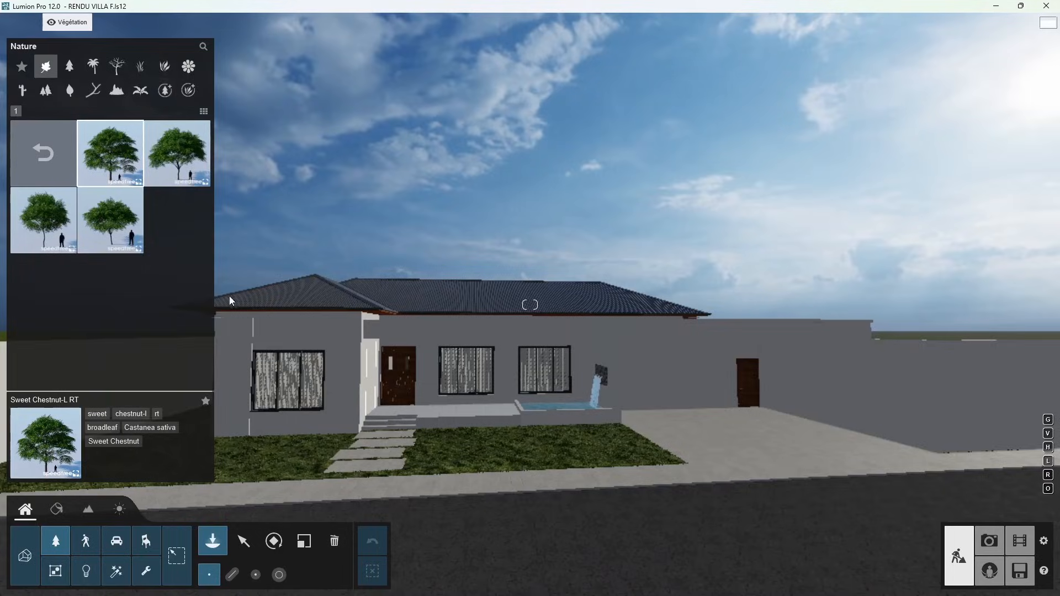
Step: Plant four Sweet Chestnut-L RT trees on the grass outside the left boundary wall and behind the villa
right_drag(563, 358, 533, 323)
key(q)
right_drag(592, 247, 604, 328)
key(a)
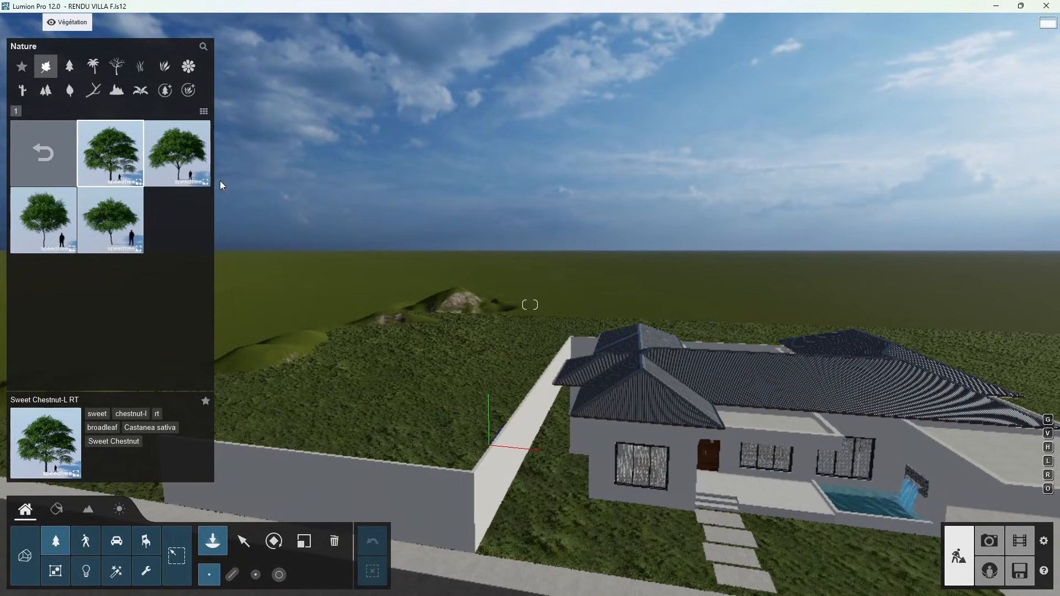
right_drag(502, 199, 469, 264)
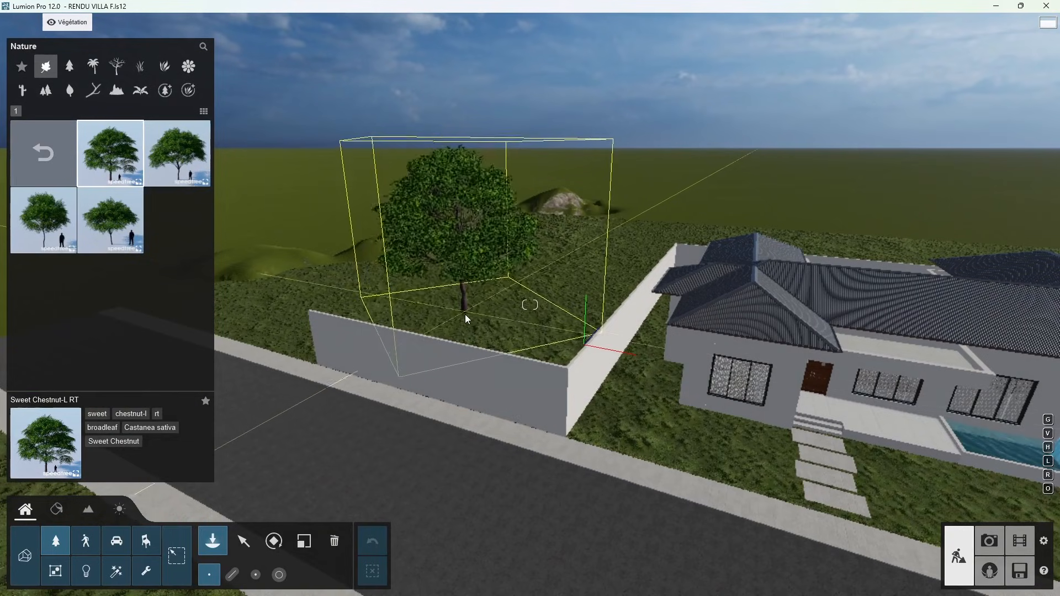
click(461, 326)
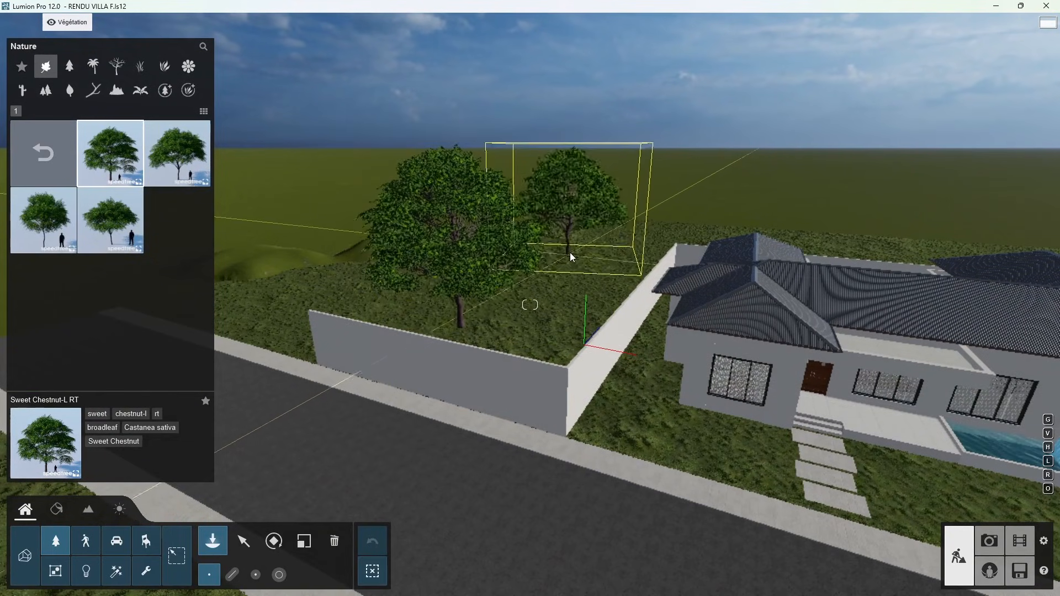
click(570, 253)
click(695, 227)
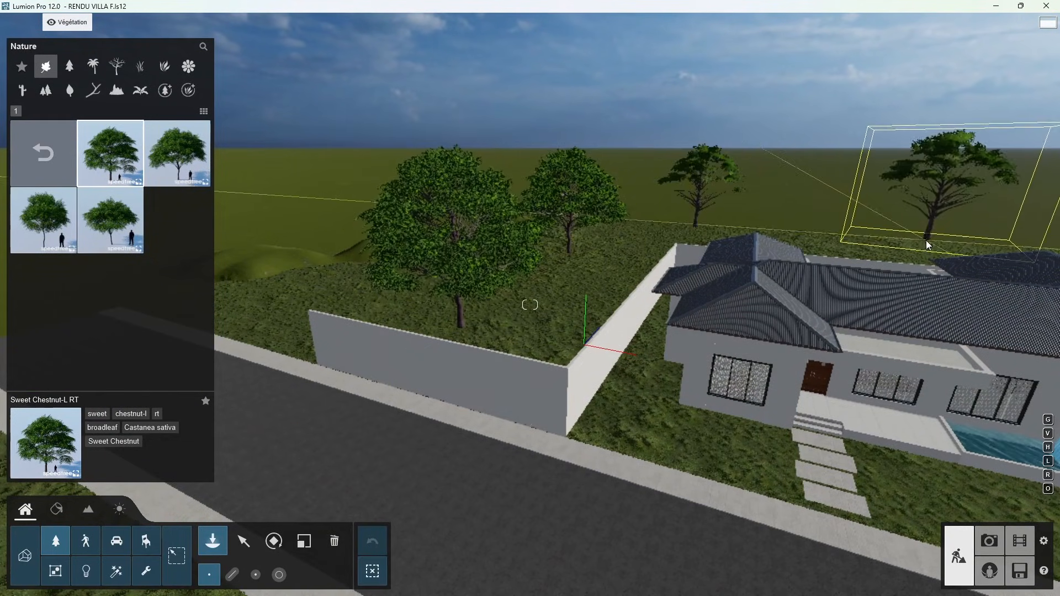
click(933, 237)
Step: Plant four more Sweet Chestnut-L RT trees beyond the garage side and the right rear of the villa
right_drag(691, 275, 698, 287)
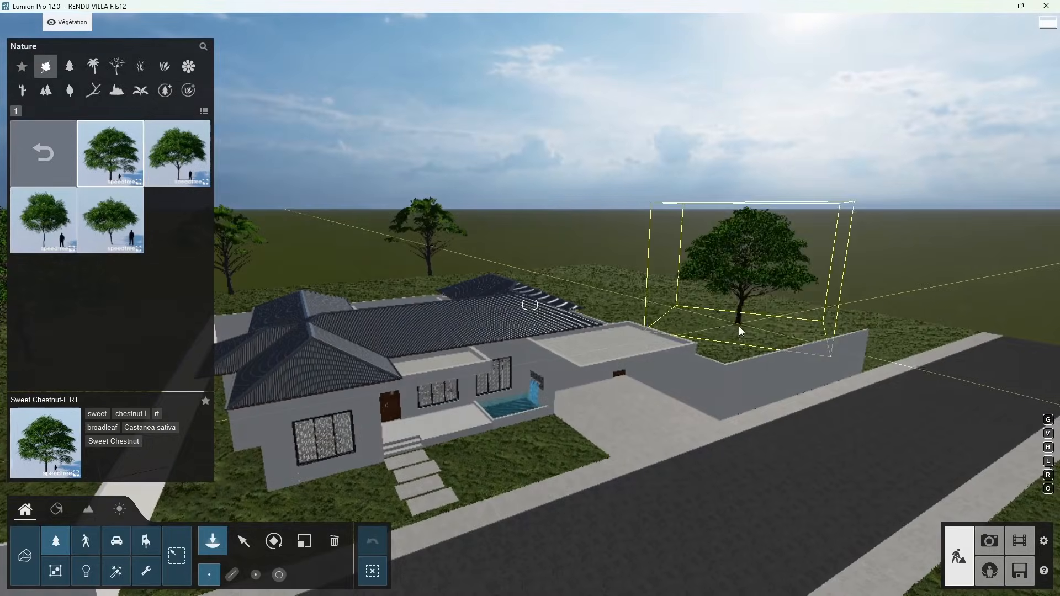
click(738, 336)
click(626, 282)
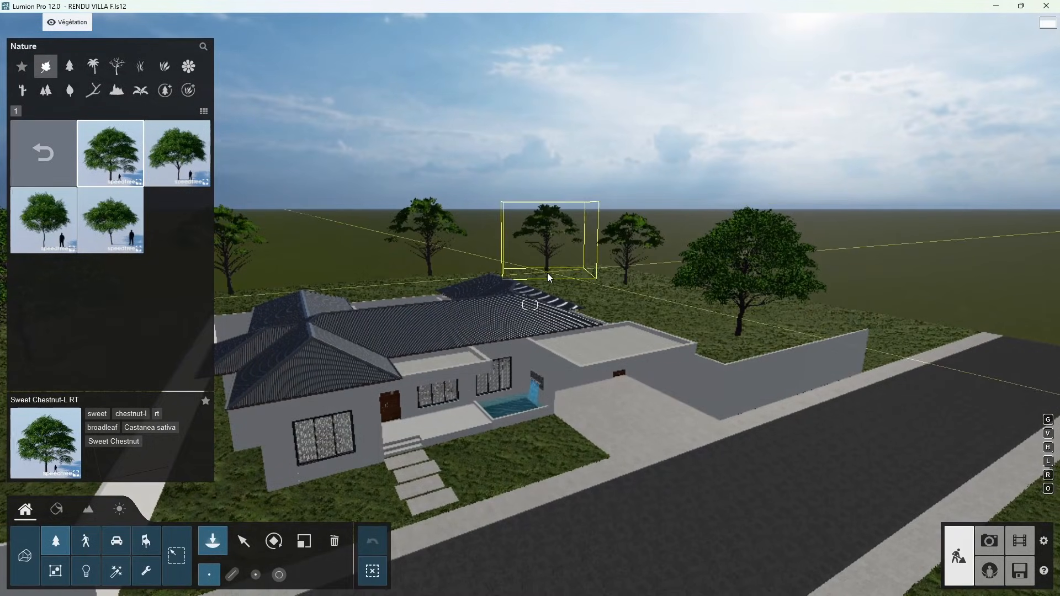
click(547, 272)
click(892, 322)
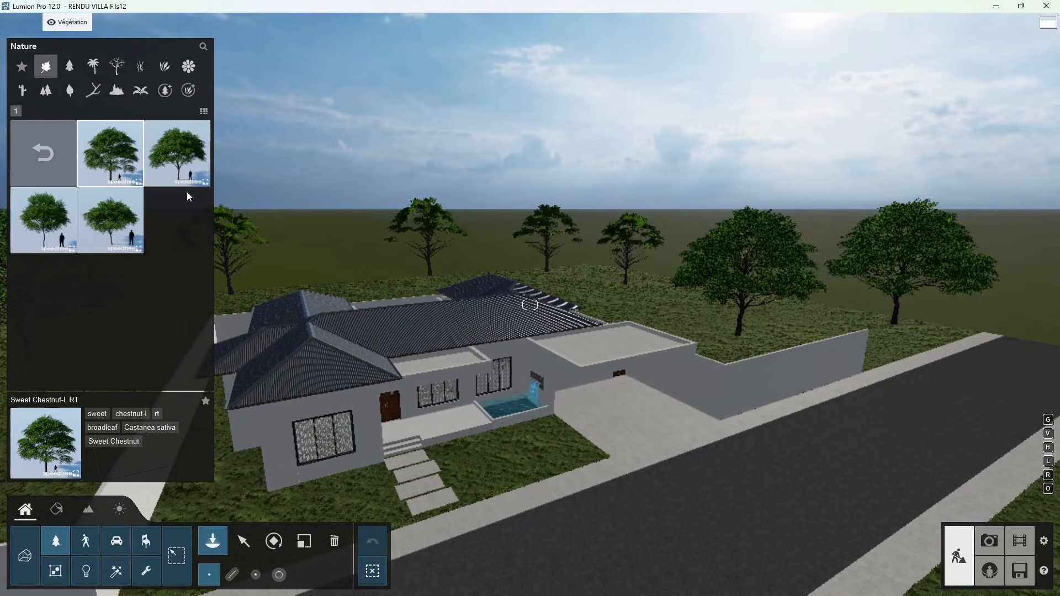
Step: Choose PrincessPalm 003 from the PrincessPalm collection and place one on the front lawn beside the left boundary wall
click(64, 156)
click(92, 66)
click(29, 113)
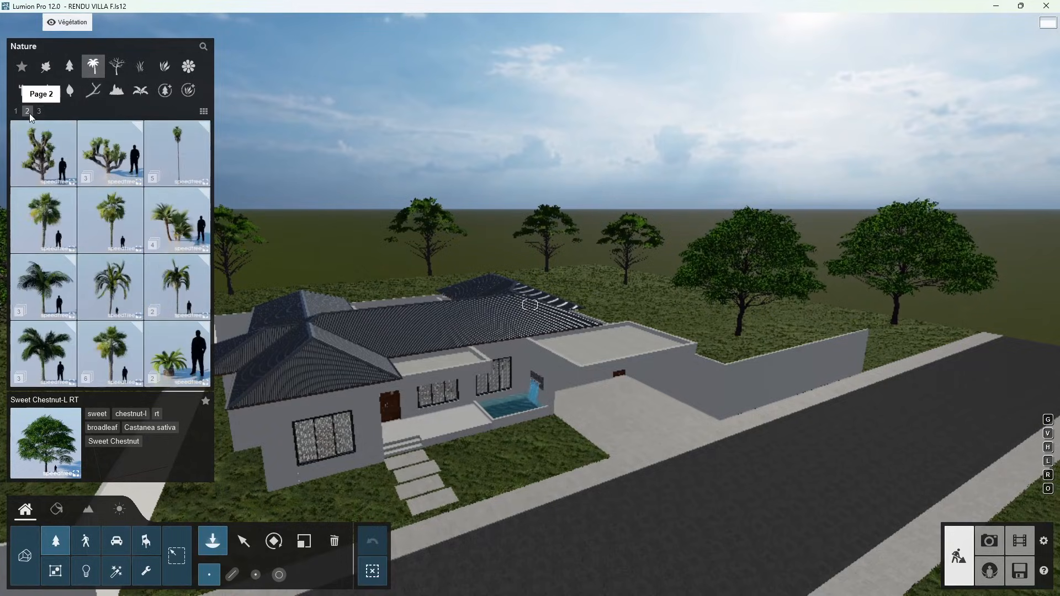
click(45, 279)
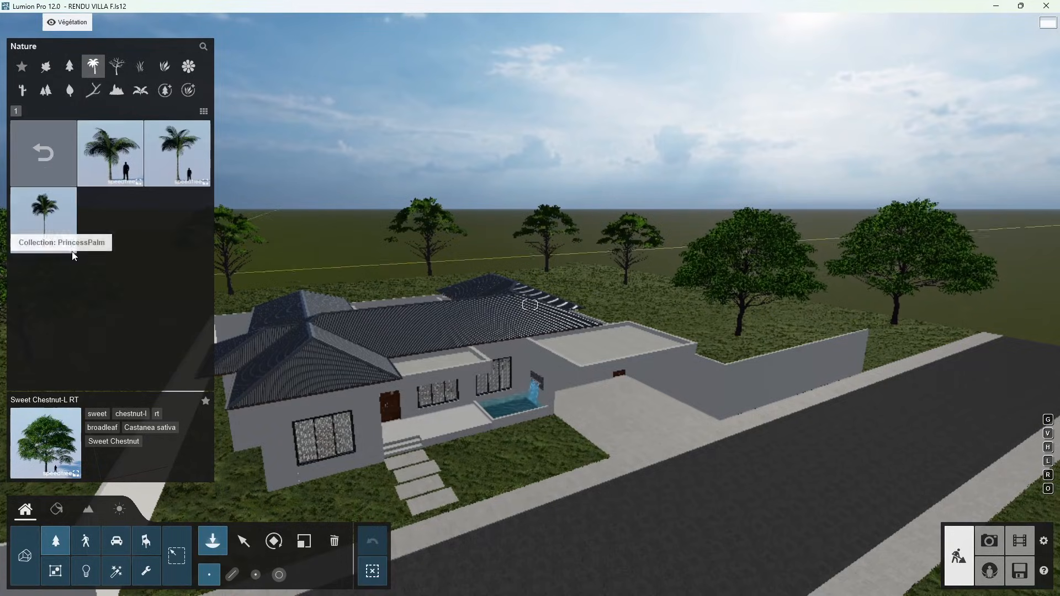
click(111, 166)
click(173, 155)
key(d)
right_drag(574, 406, 528, 408)
key(w)
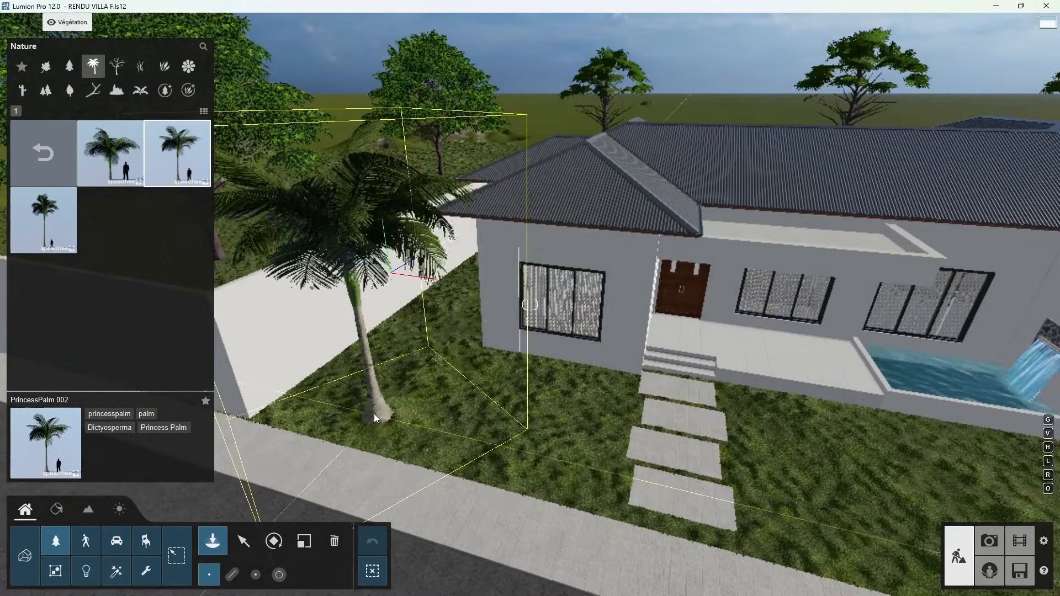
click(68, 215)
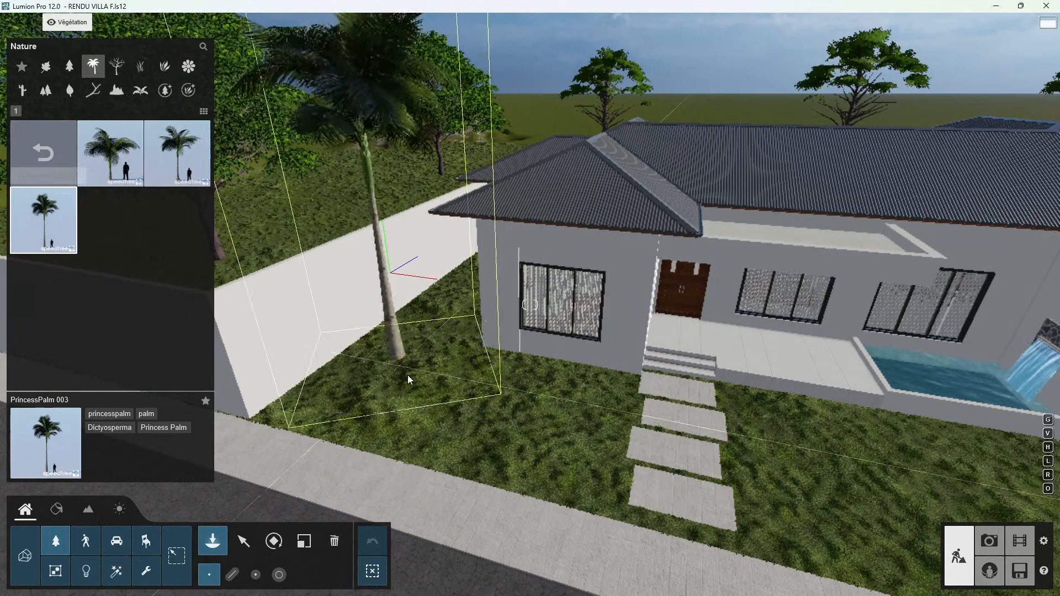
click(368, 395)
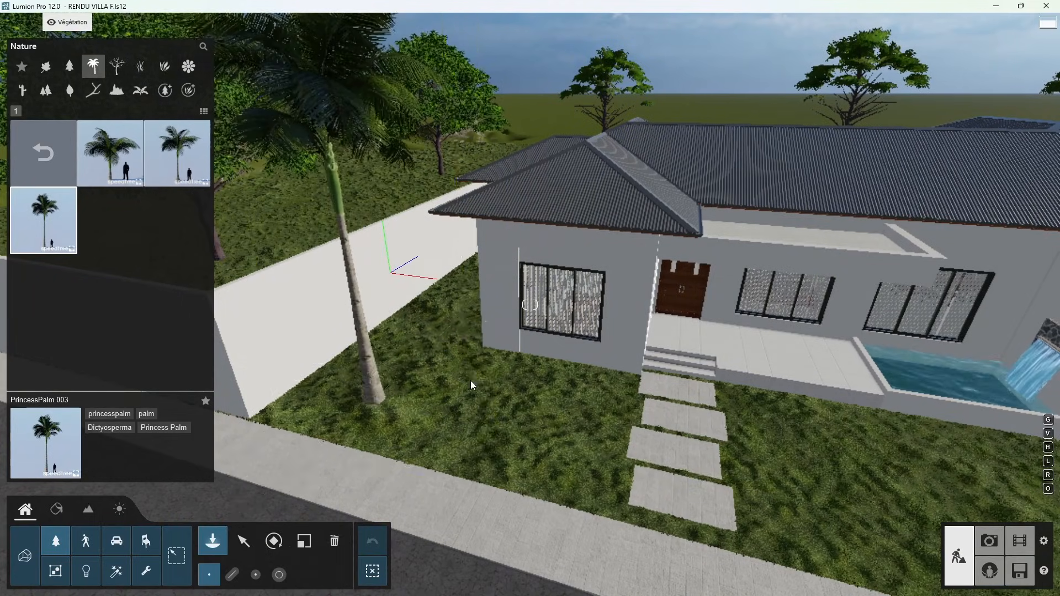
Step: Plant additional PrincessPalm 003 palms outside the villa's right and left boundary walls
right_drag(471, 380, 636, 394)
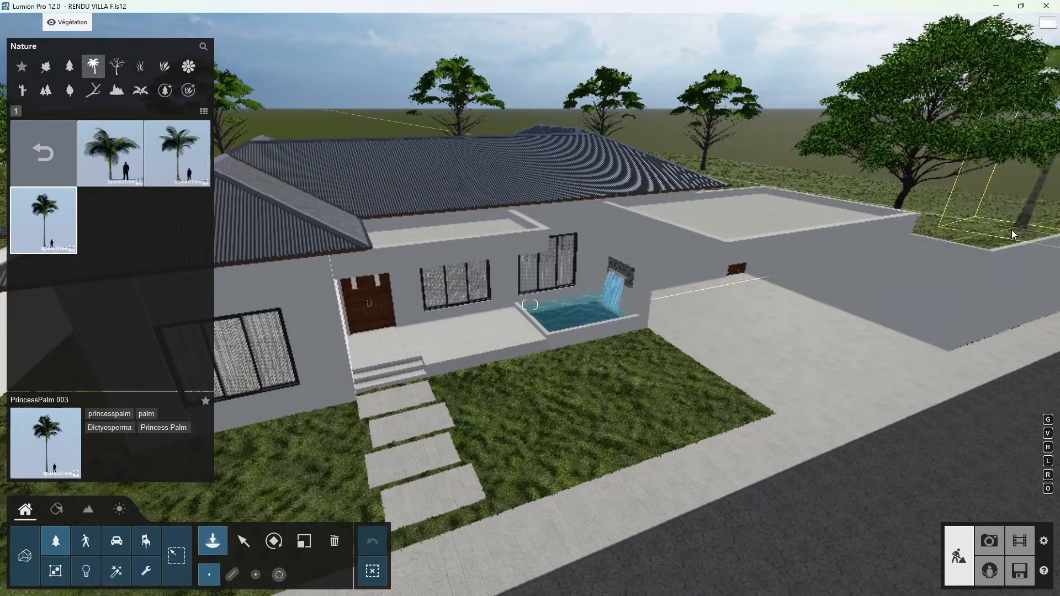
click(1011, 231)
key(q)
key(d)
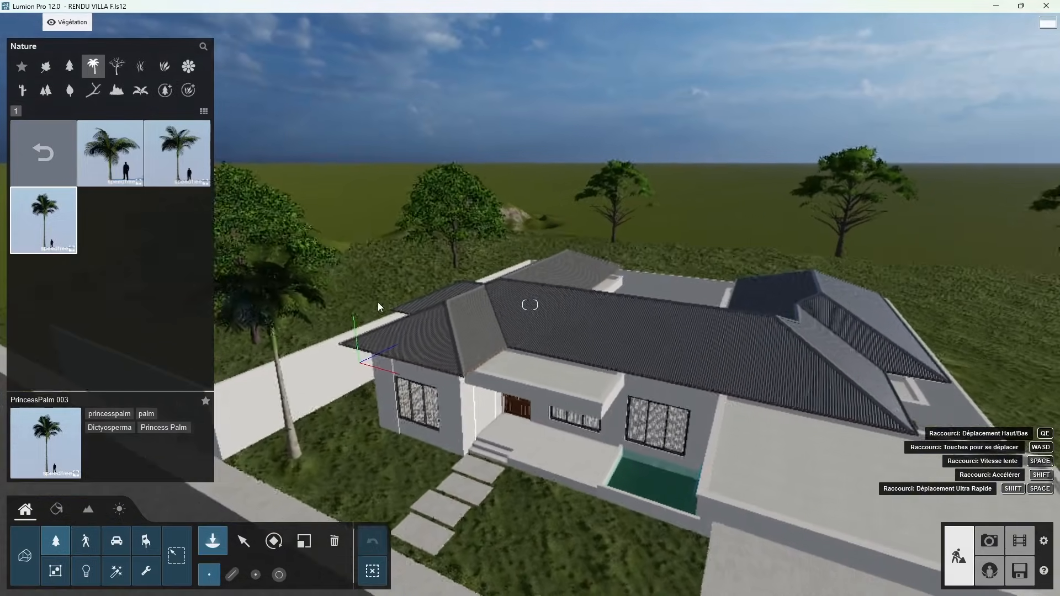
right_drag(378, 303, 377, 311)
click(378, 310)
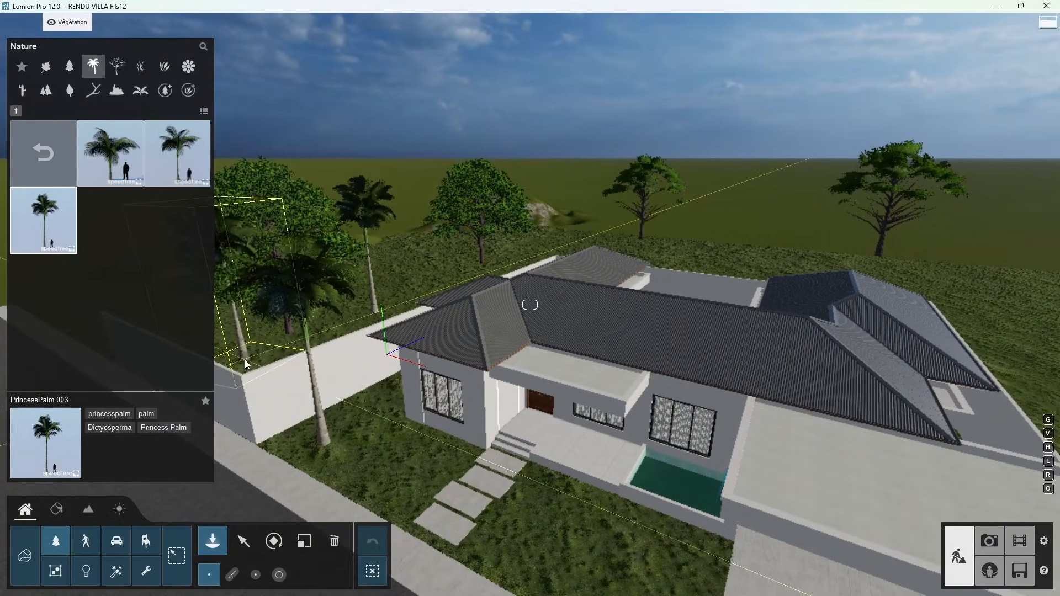
Step: Choose PrincessPalm 001 from the PrincessPalm collection and place one on the front lawn near the pool
click(58, 156)
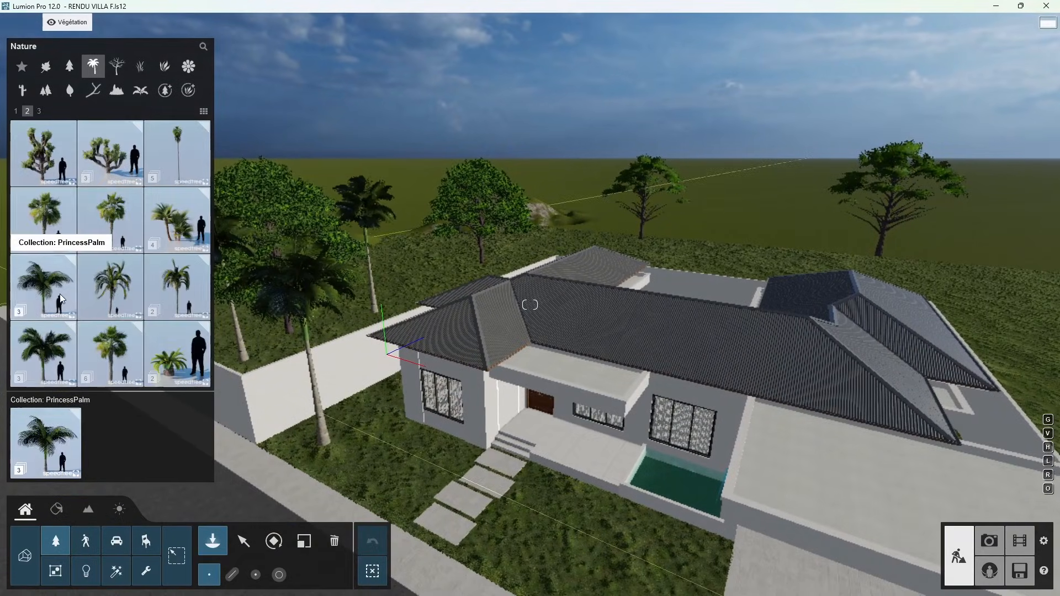
click(52, 279)
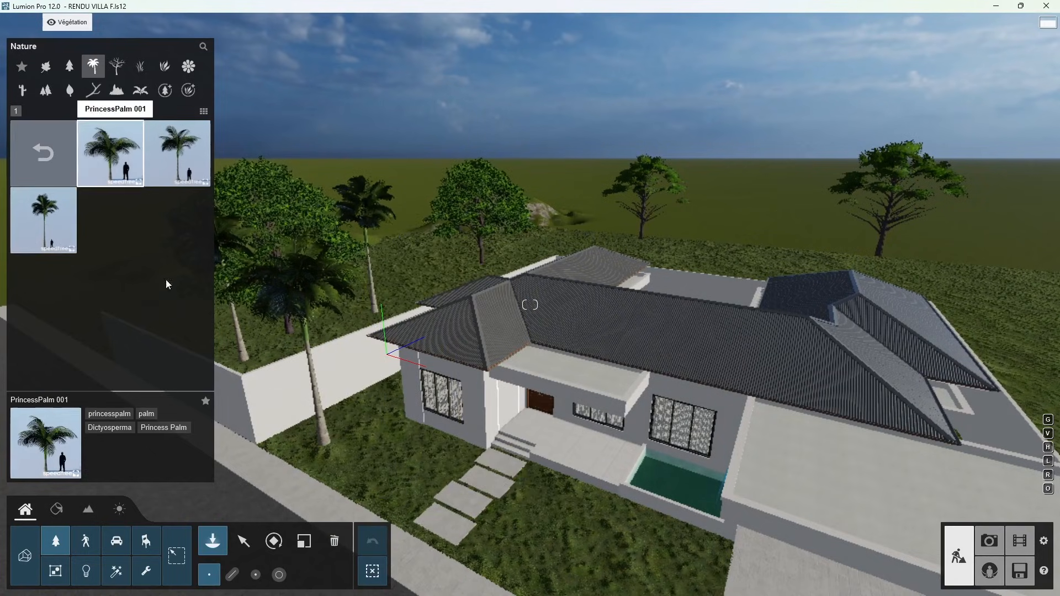
right_drag(367, 433, 445, 420)
key(e)
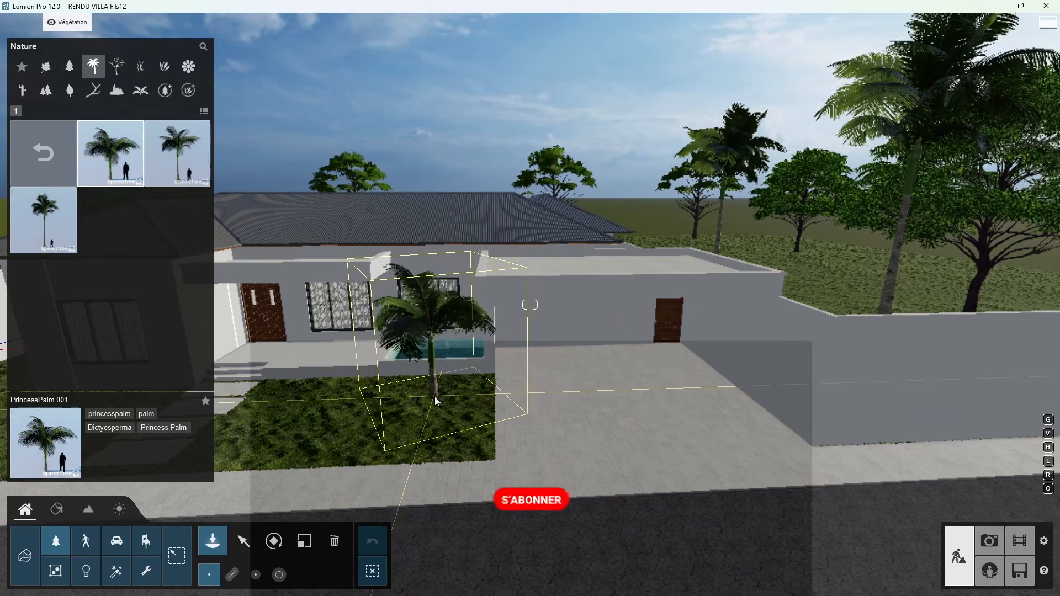
click(436, 397)
Step: Choose Birch 001 from the HD trees and plant one before the villa's left front window and another beside the left boundary wall
click(165, 90)
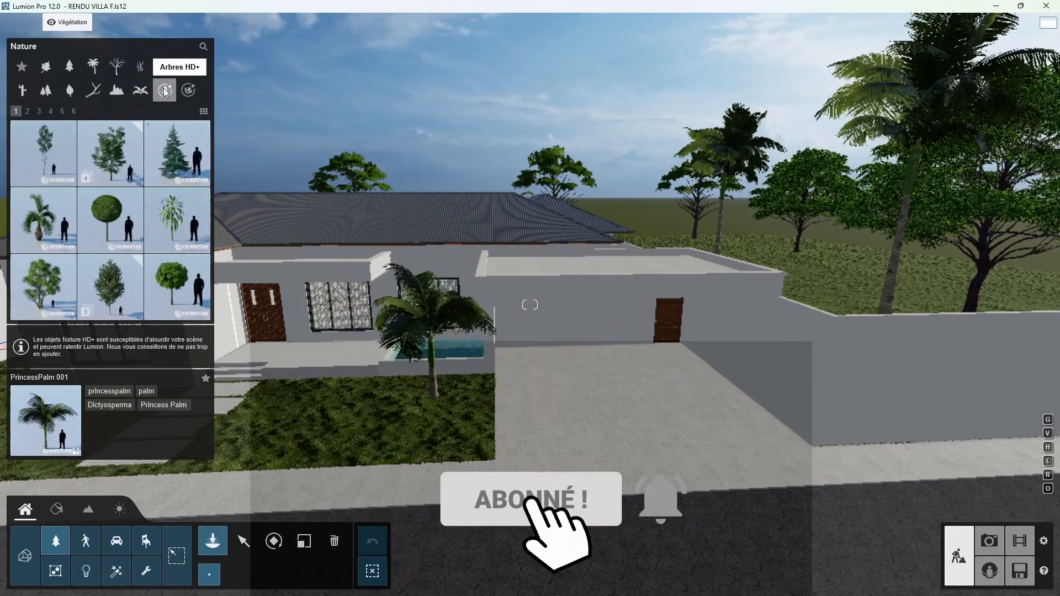
click(45, 150)
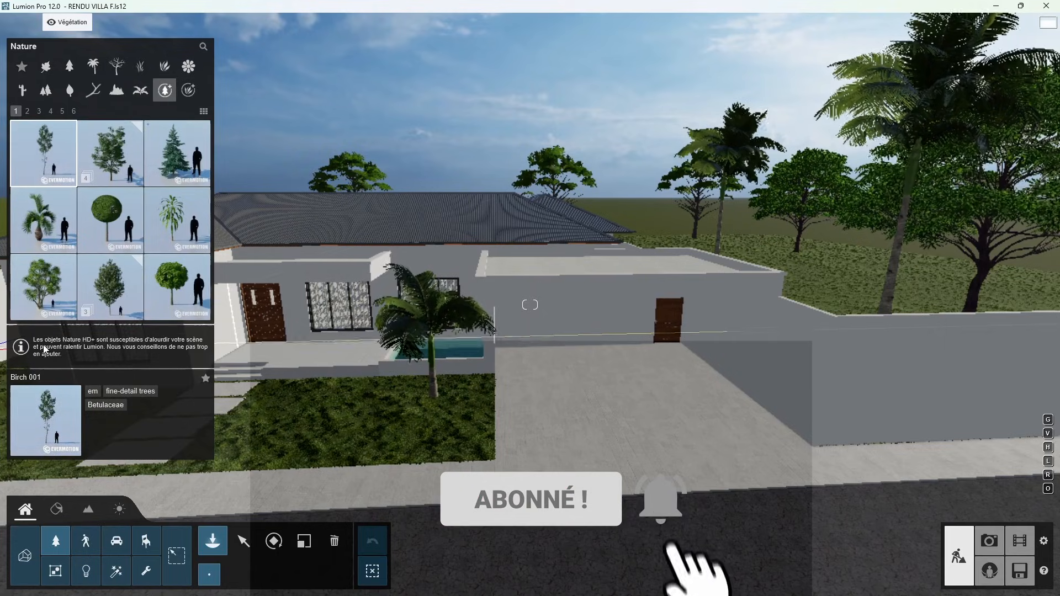
scroll(101, 262, down, 3)
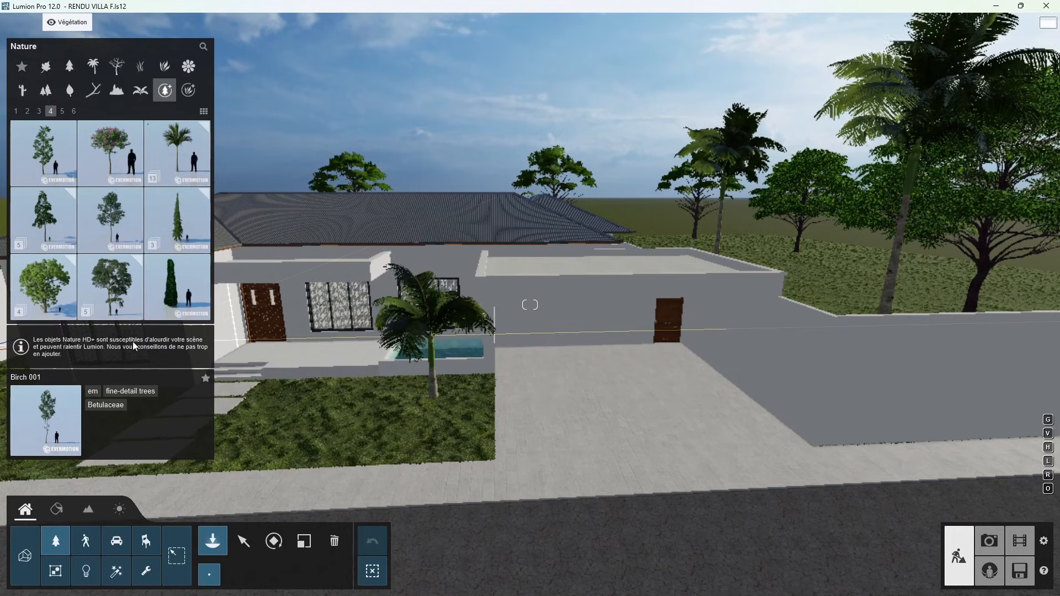
key(a)
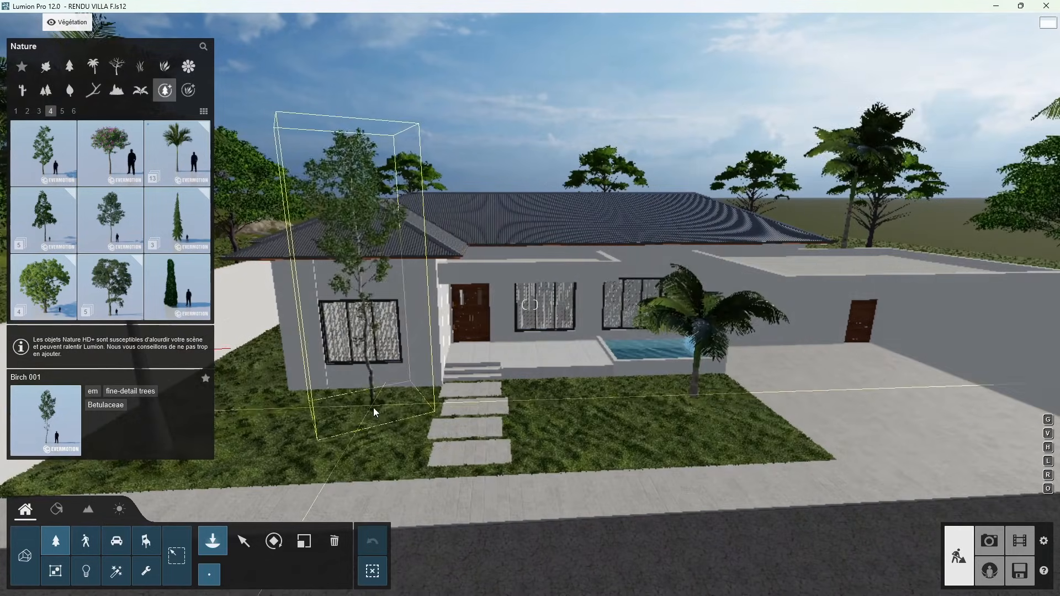
click(363, 416)
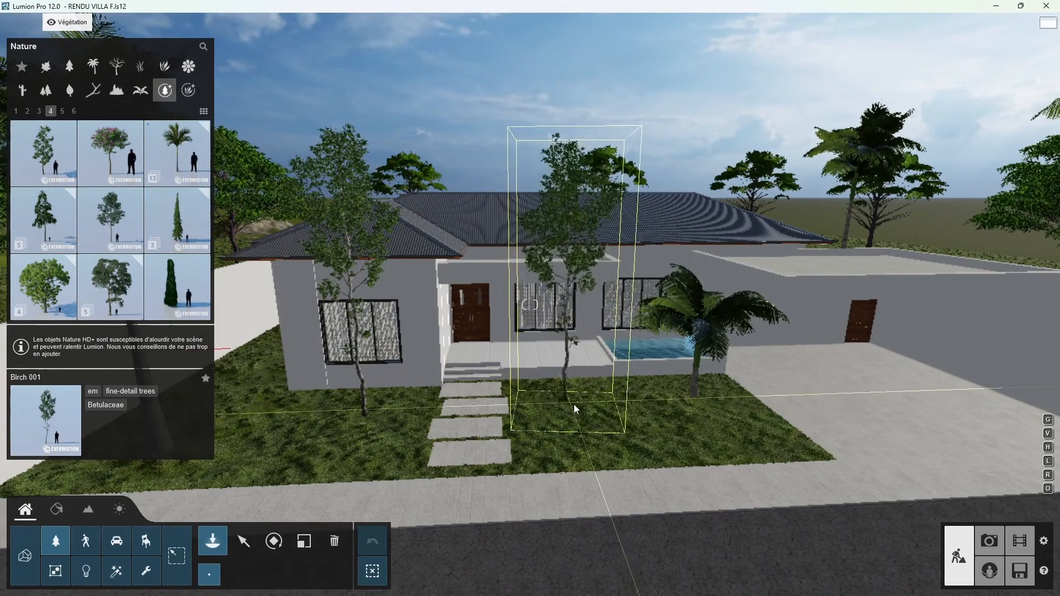
click(315, 417)
right_drag(314, 416, 345, 418)
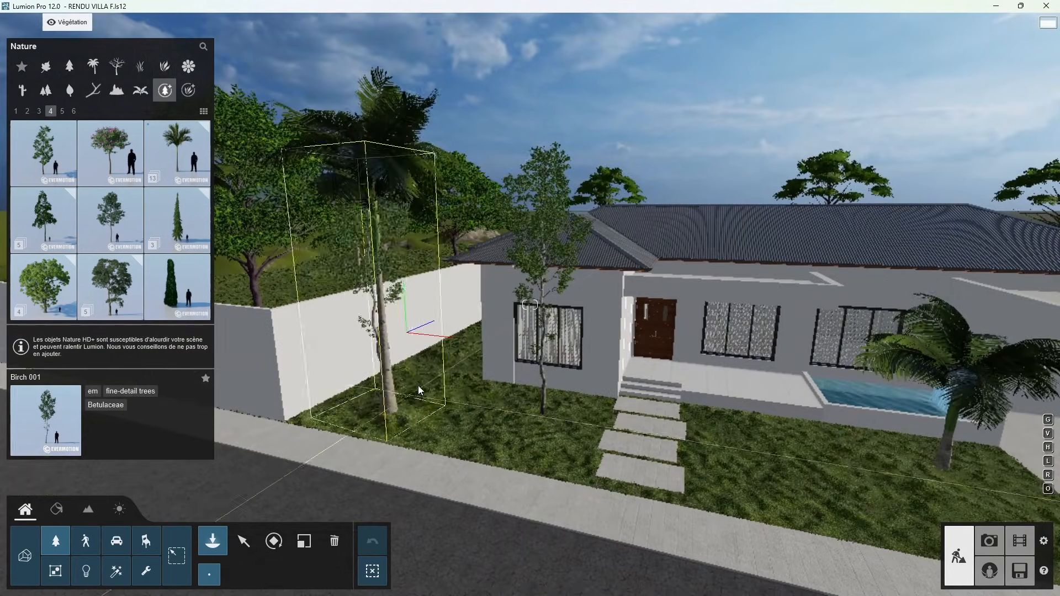
click(433, 379)
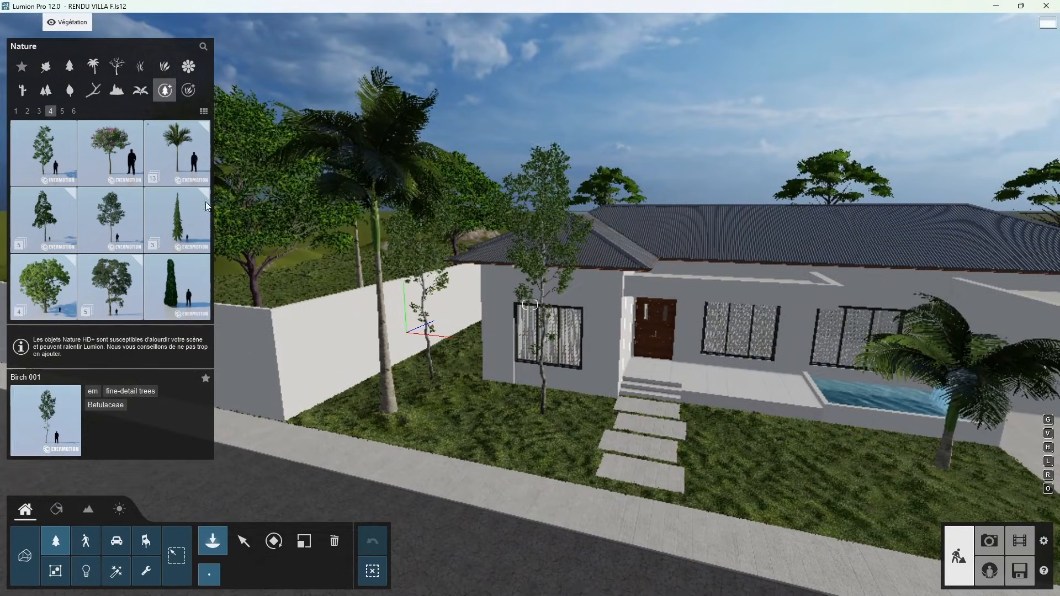
Step: Plant Swiss Cheese Plants and Yaupon Holly 02 shrubs across the front lawn on both sides of the stepping-stone path
click(173, 67)
click(127, 115)
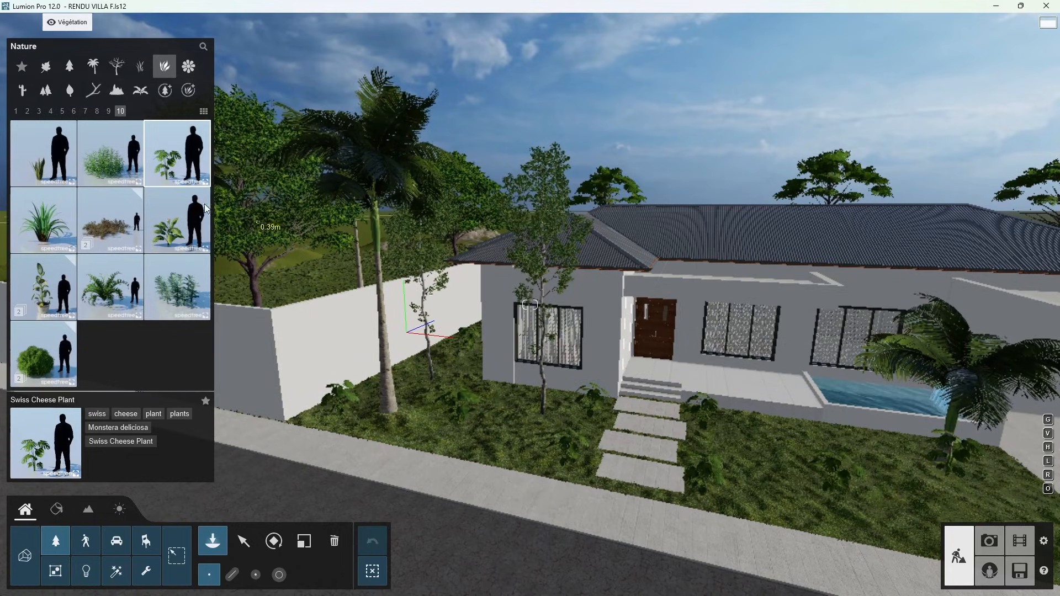
click(75, 347)
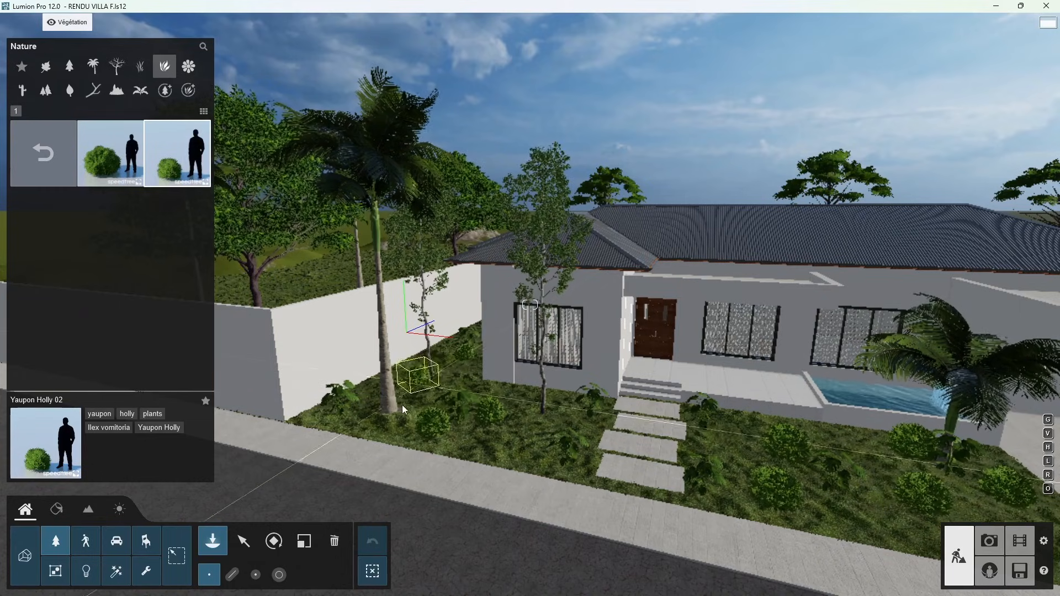
Step: Plant Yaupon Holly 02 shrubs along the grass strip between the left boundary wall and the villa, up to the rear deck steps
right_drag(402, 409, 370, 440)
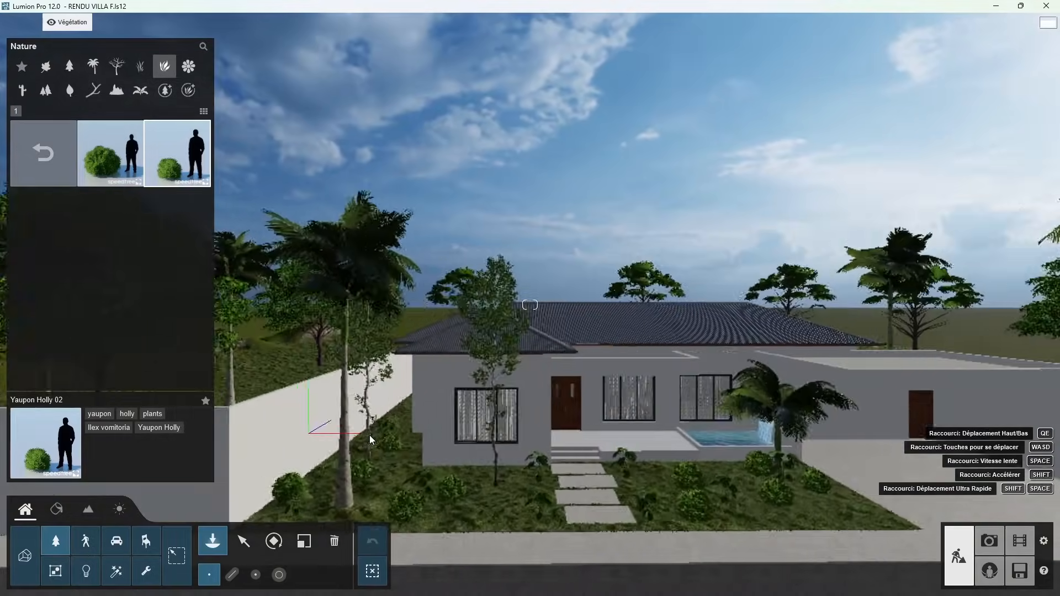
key(w)
key(a)
key(e)
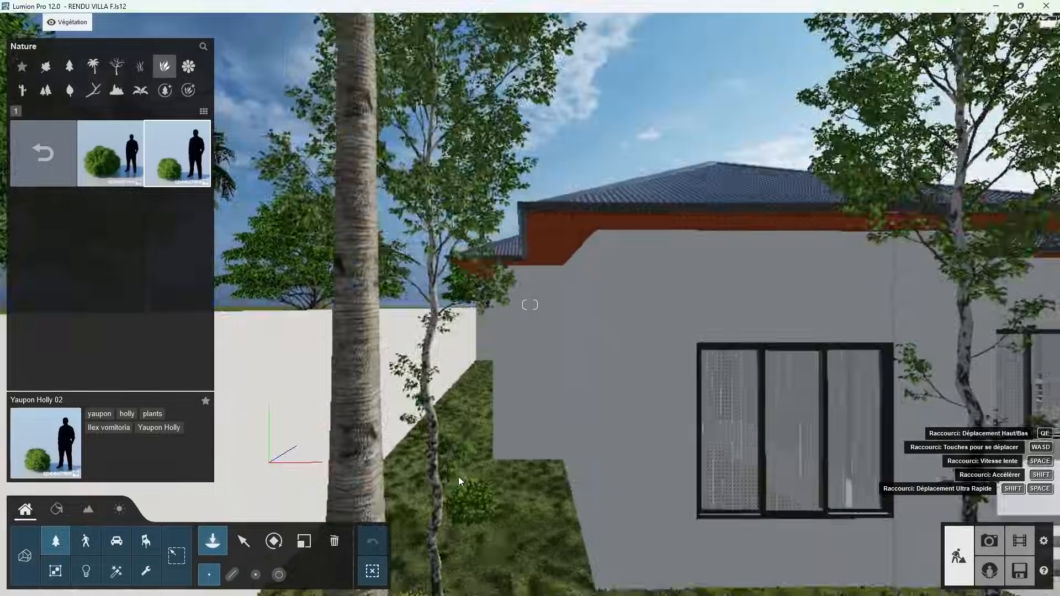
key(w)
key(a)
click(524, 478)
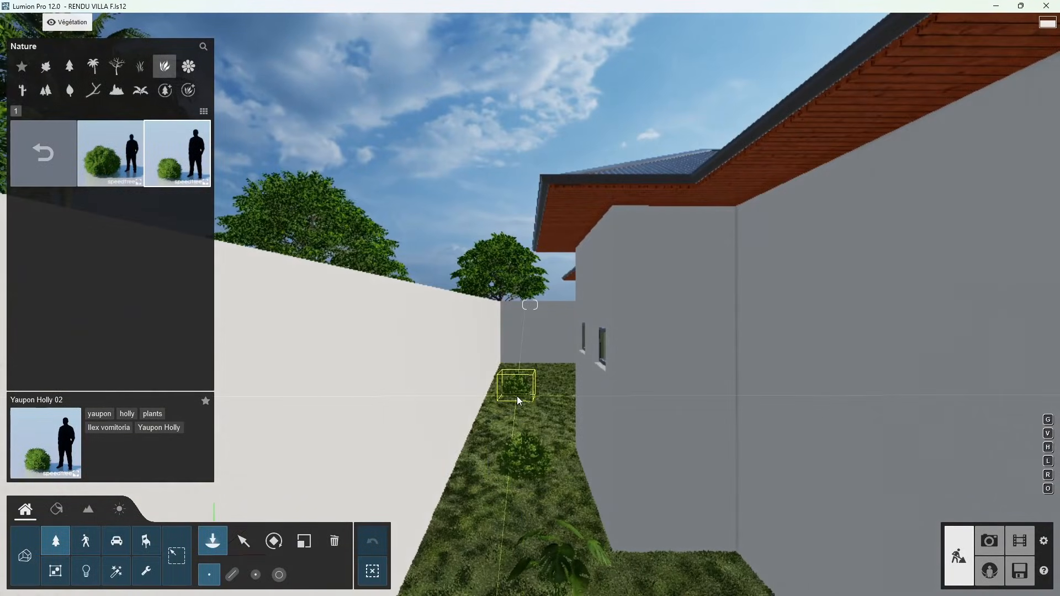
key(w)
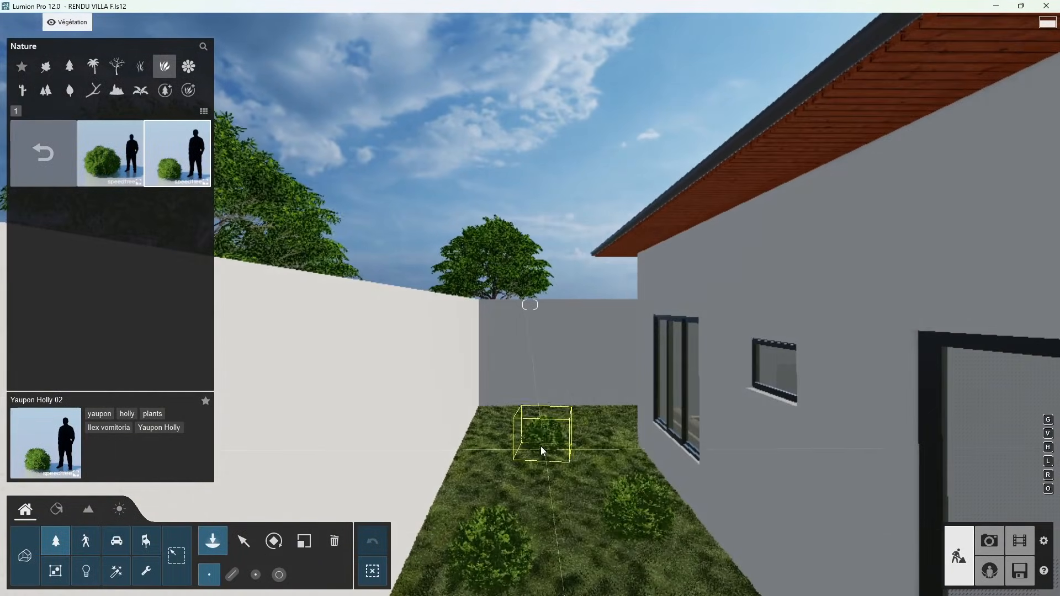
key(w)
right_drag(541, 446, 544, 444)
key(a)
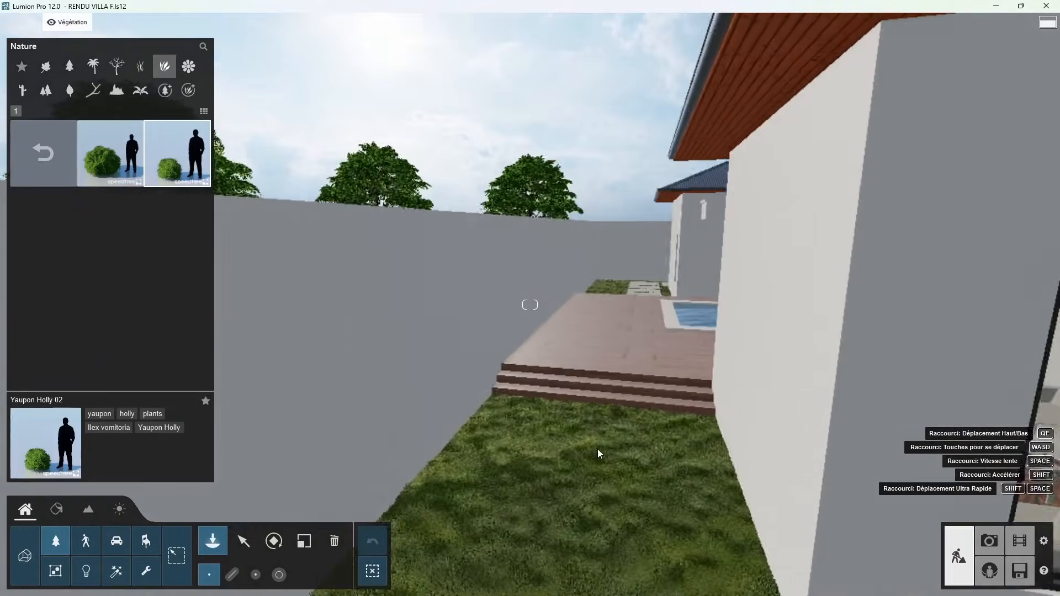
click(689, 477)
Step: Plant two Yaupon Holly 02 shrubs on the grass beside the stepping stones beyond the rear pool deck
key(w)
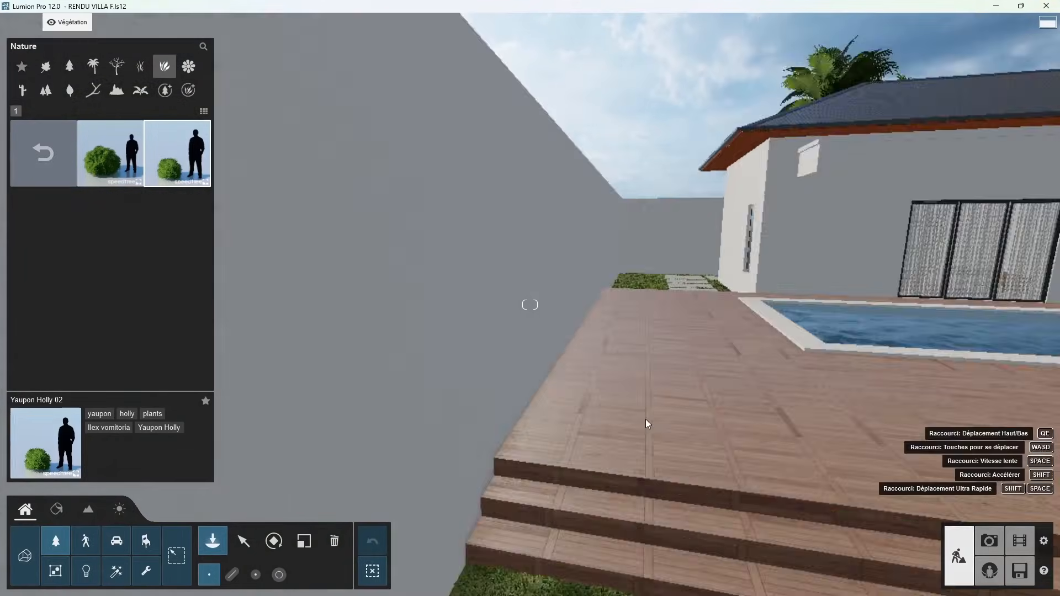
key(q)
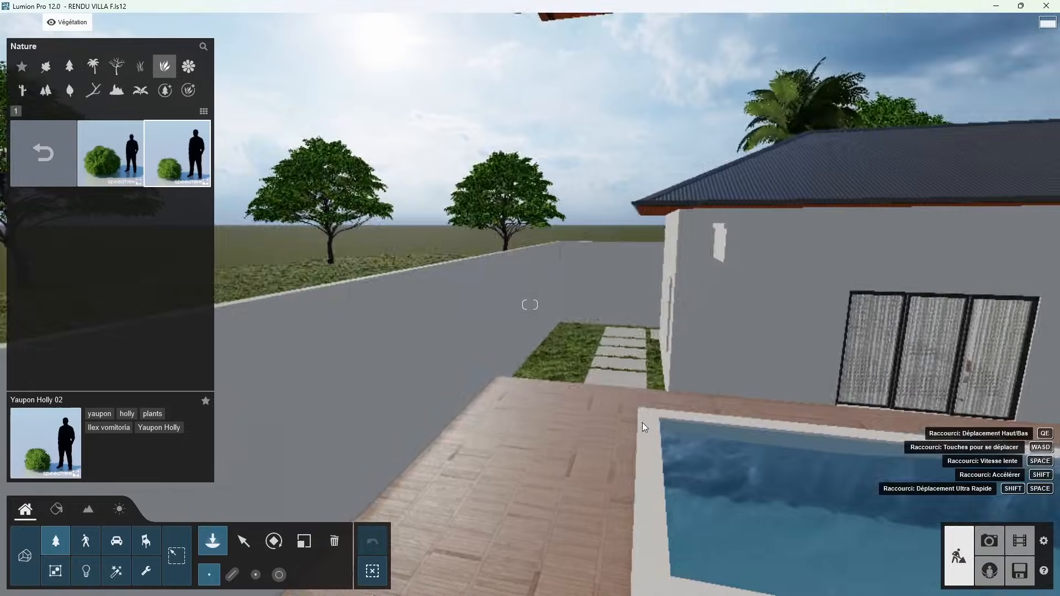
key(w)
key(e)
click(571, 449)
click(588, 364)
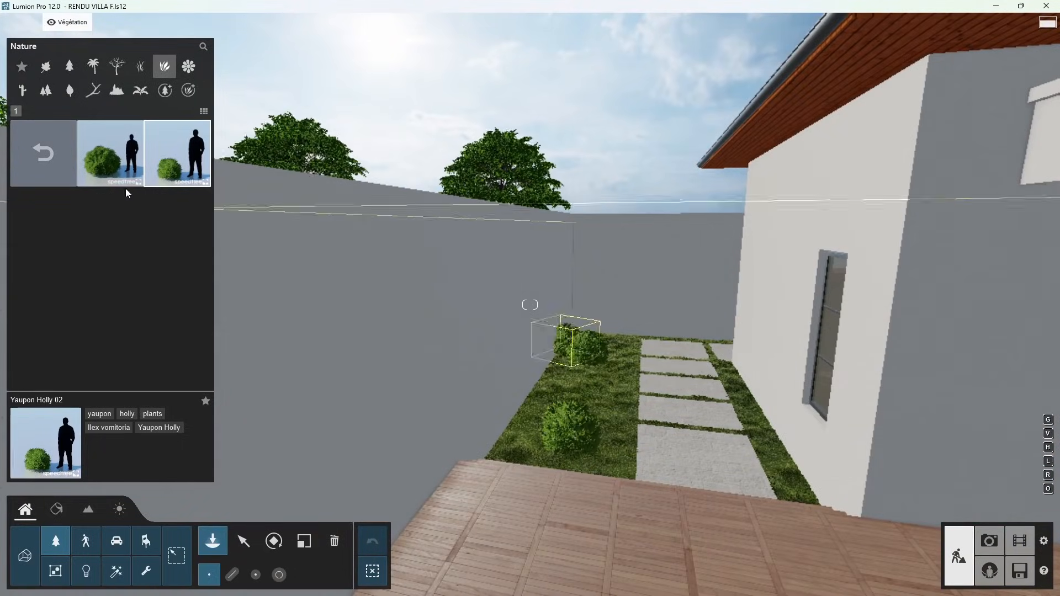
Step: Choose Camphor Laurel RT from the Camphor Laurel collection and plant one beside the stepping stones beyond the pool deck
click(43, 153)
click(92, 66)
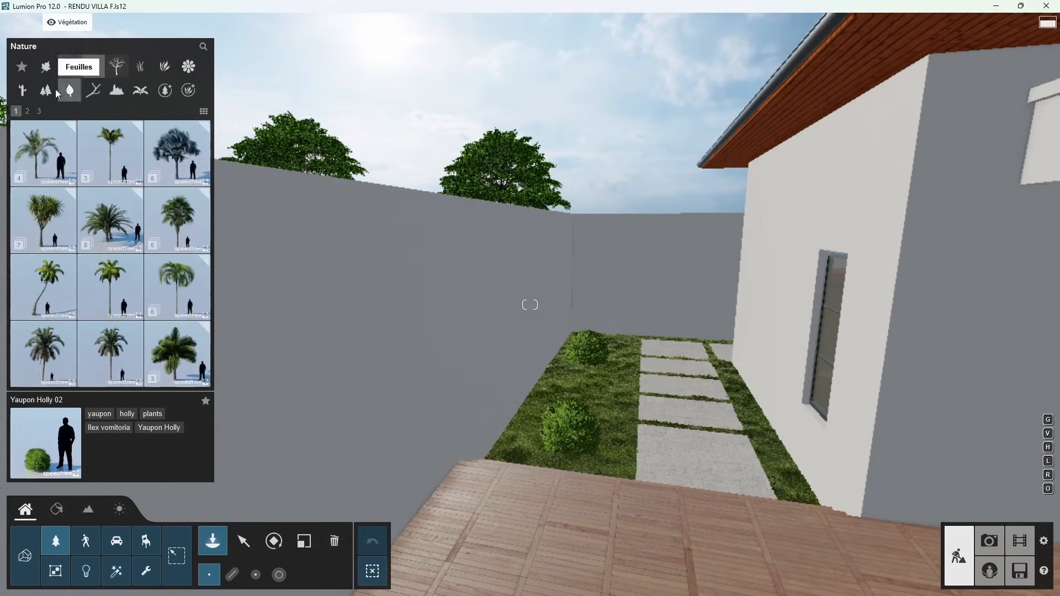
click(46, 66)
click(38, 111)
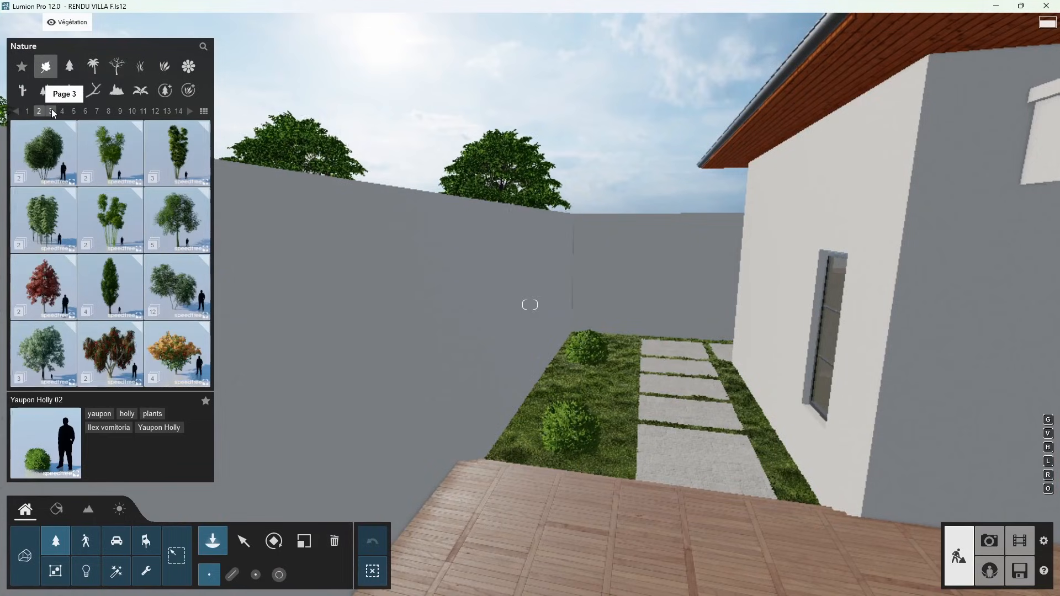
click(51, 109)
click(49, 223)
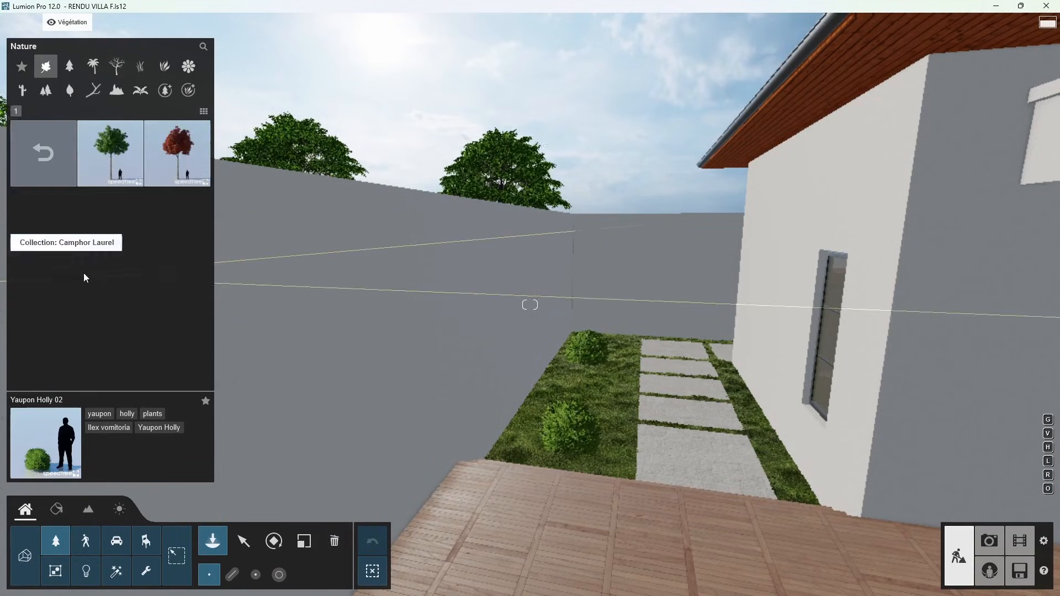
click(111, 153)
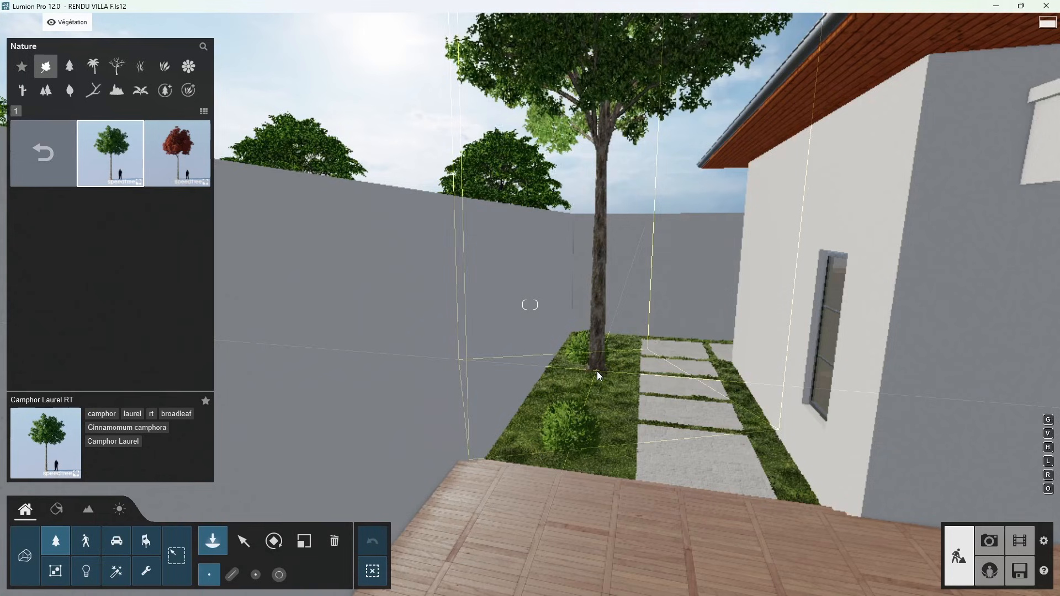
click(588, 383)
Step: Plant more Camphor Laurel RT trees on the grass strip between the villa's side facade and the boundary wall
right_drag(534, 397, 580, 414)
key(d)
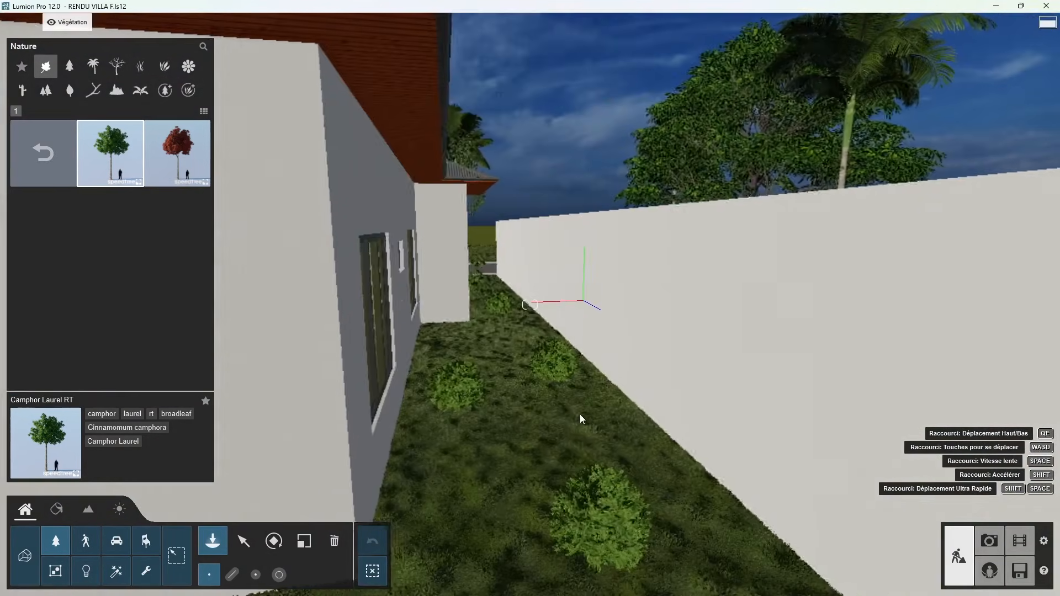
click(524, 333)
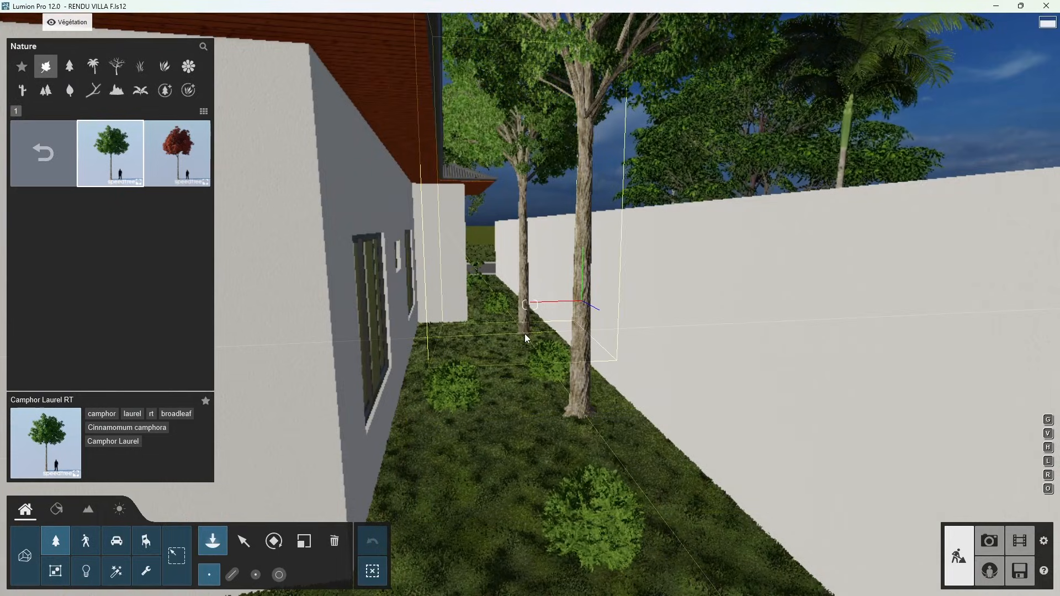
right_drag(475, 369, 563, 434)
click(505, 494)
mouse_move(508, 493)
right_down()
mouse_move(535, 469)
mouse_move(511, 482)
right_up()
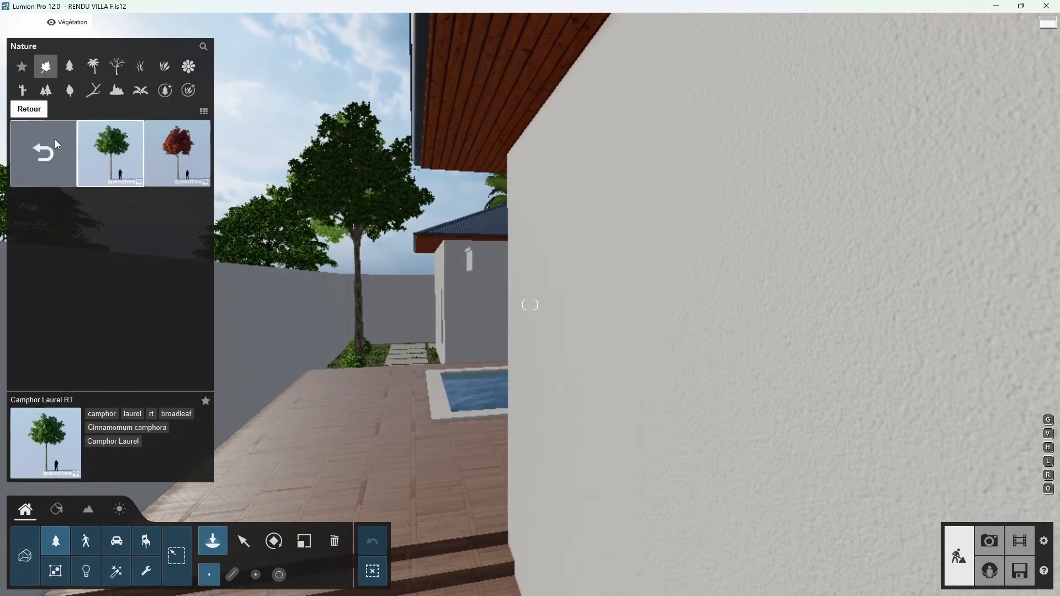
Step: Choose Fern 013 from the HD plants and bring it to the front lawn before the villa's left window
click(165, 91)
click(187, 91)
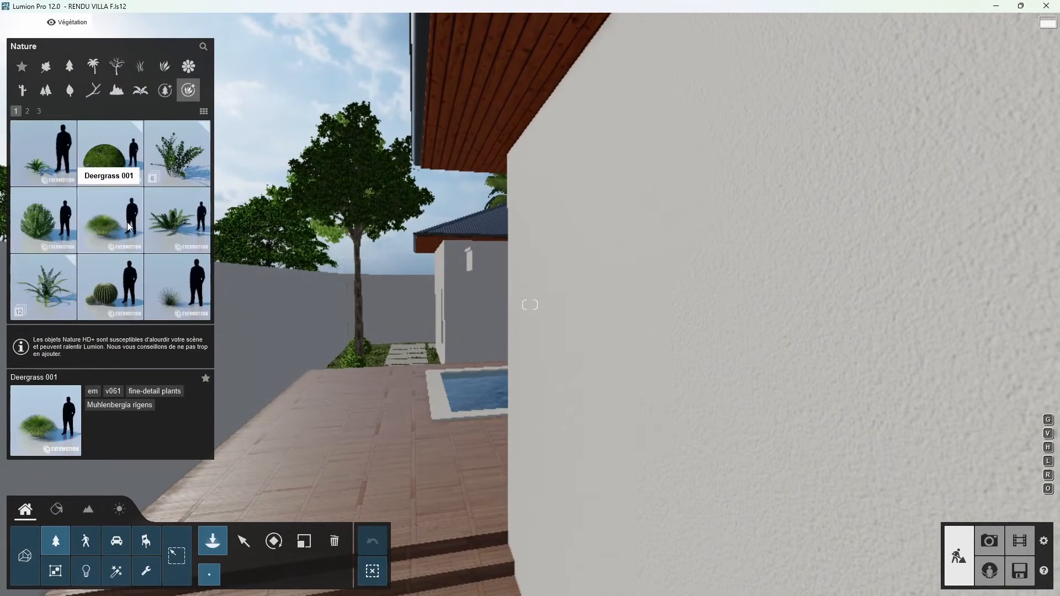
click(184, 232)
key(s)
right_drag(309, 336, 555, 490)
key(d)
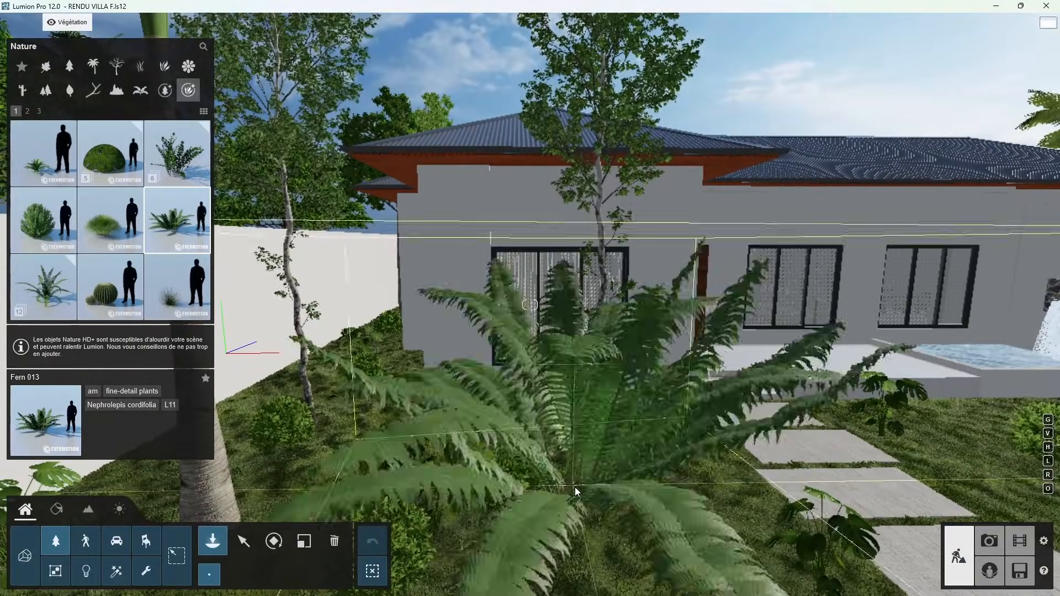
Step: Plant Fern 013 ferns on the front lawn near the small pool and at the corner beside the driveway
right_drag(549, 444, 724, 425)
key(s)
click(674, 427)
key(s)
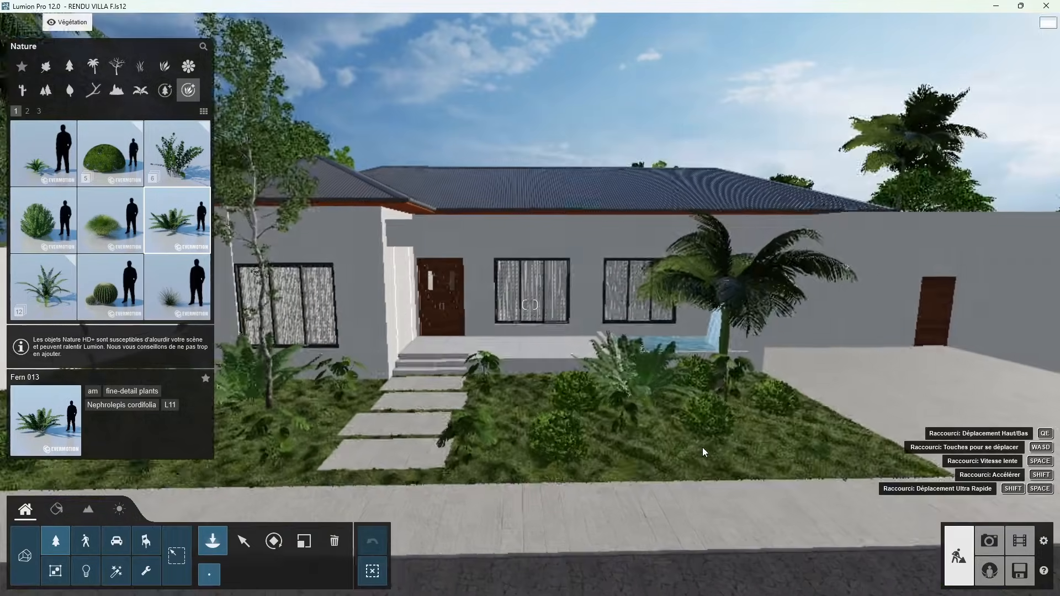
right_drag(665, 447, 630, 405)
key(d)
key(s)
key(d)
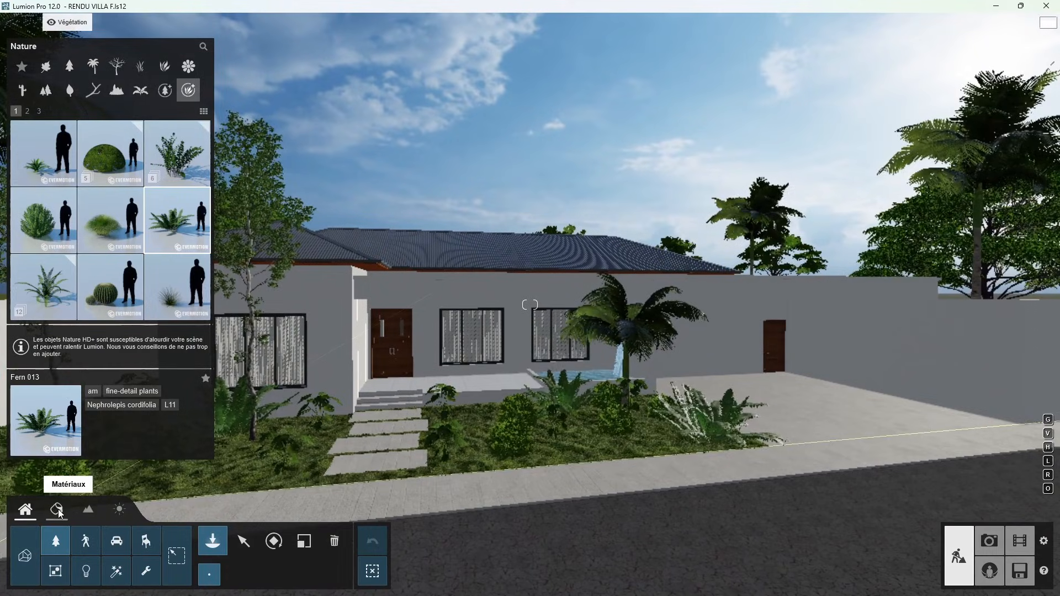
Step: Choose Mexican Fan Palm Medium from its palm collection and plant three on the open ground behind and to the right of the villa
click(92, 67)
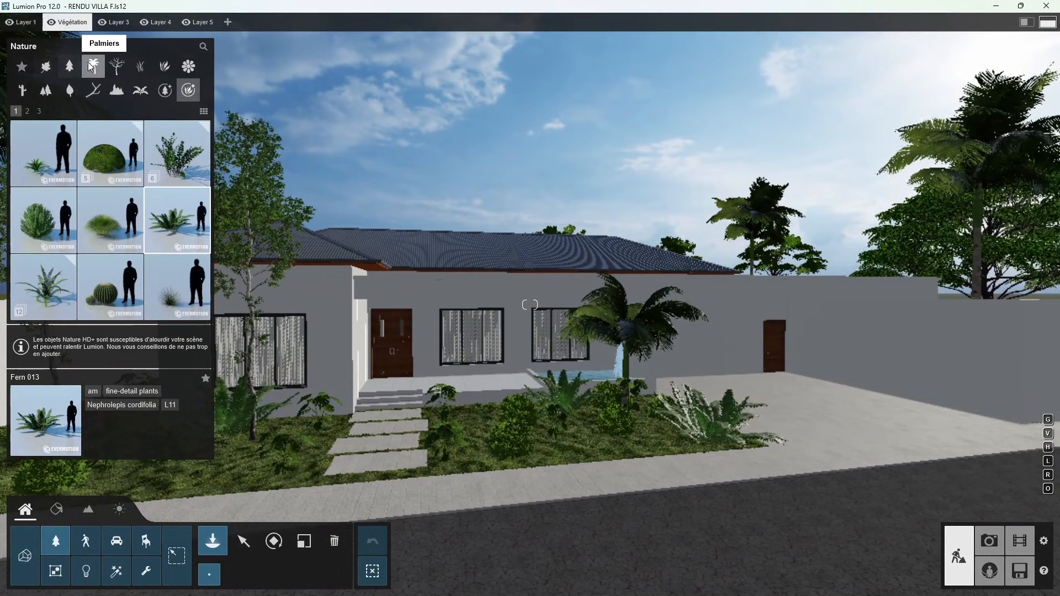
click(28, 111)
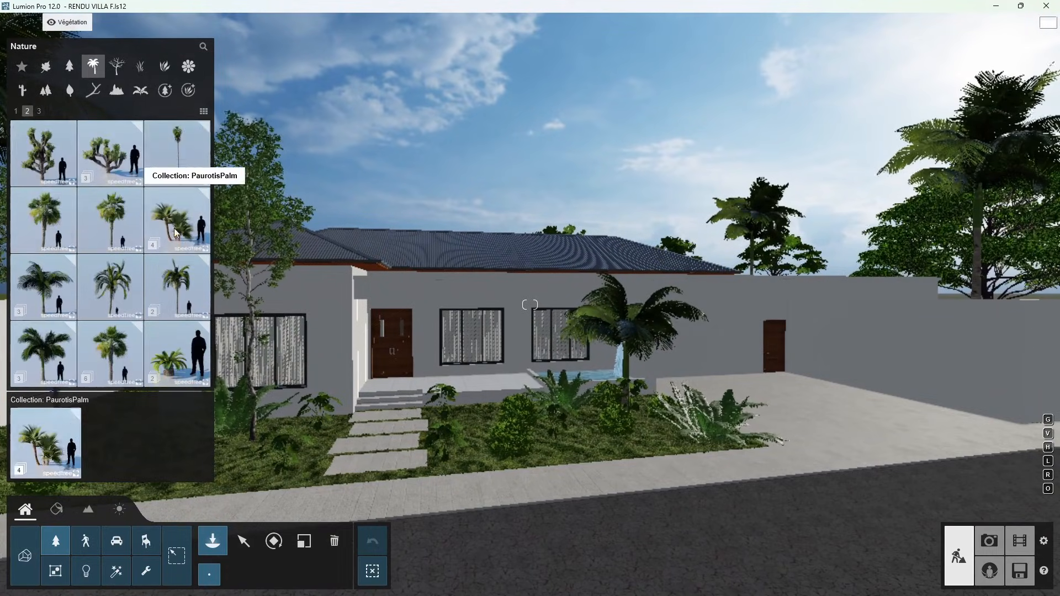
click(178, 167)
key(q)
right_drag(903, 227, 769, 240)
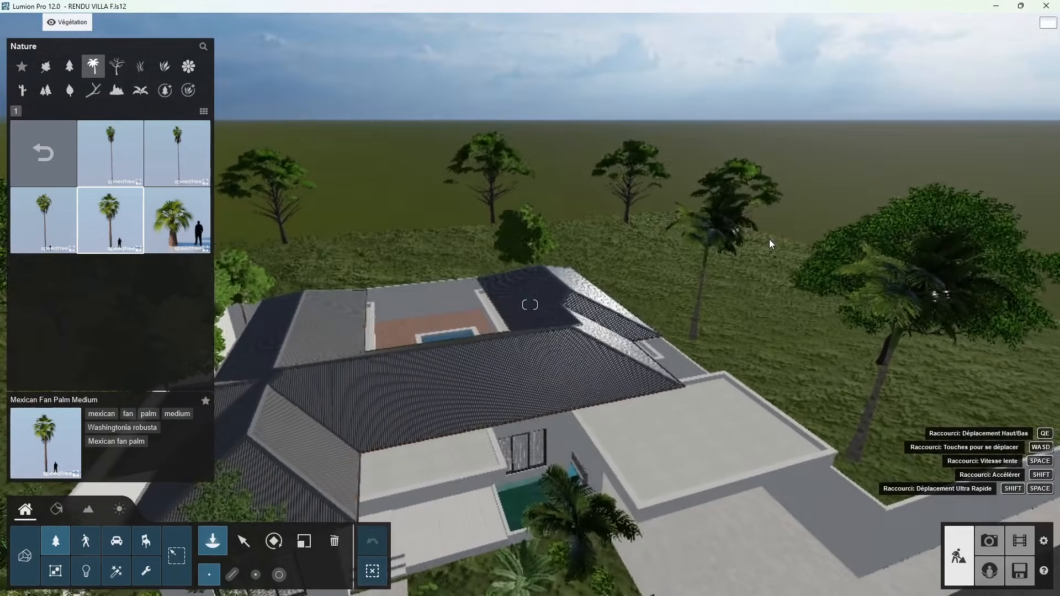
click(753, 312)
click(627, 253)
click(421, 225)
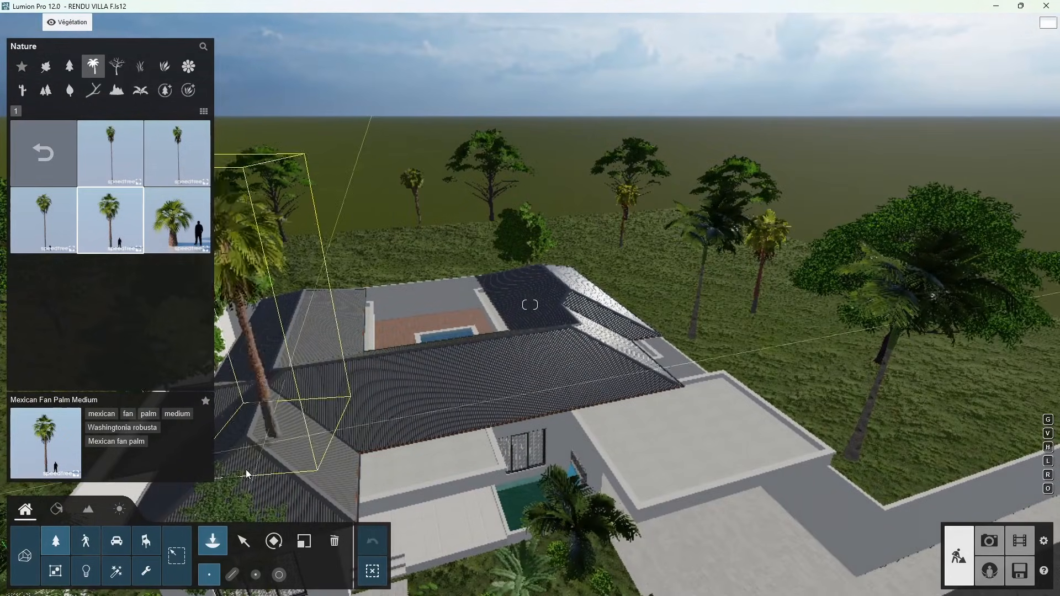
Step: Plant a Mexican Fan Palm Extra Large behind the villa and Mexican Fan Palm Extra Large No Bark palms behind and left of it
click(533, 234)
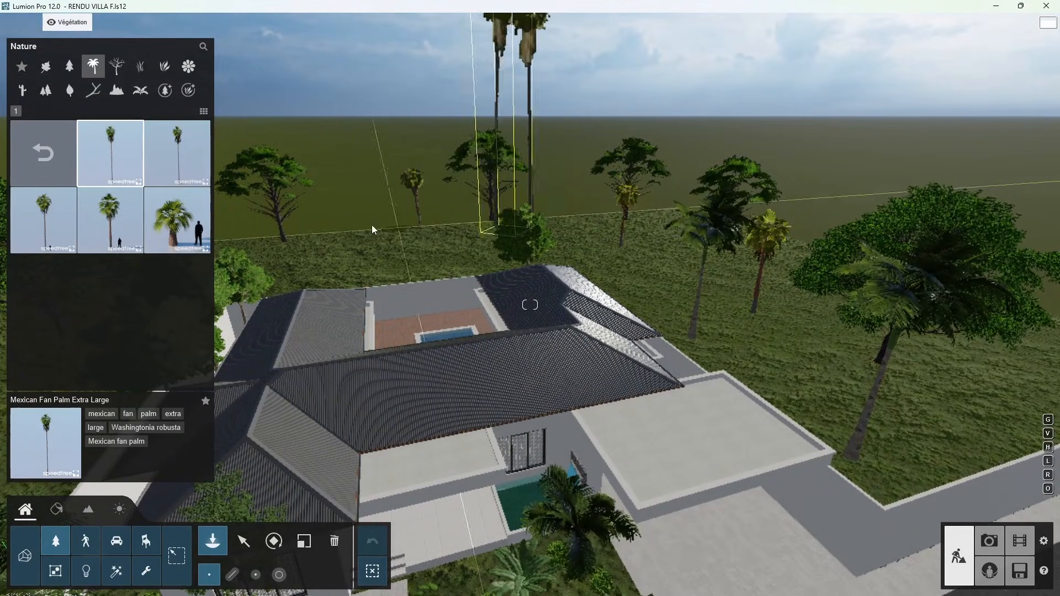
click(178, 160)
right_drag(614, 203, 519, 237)
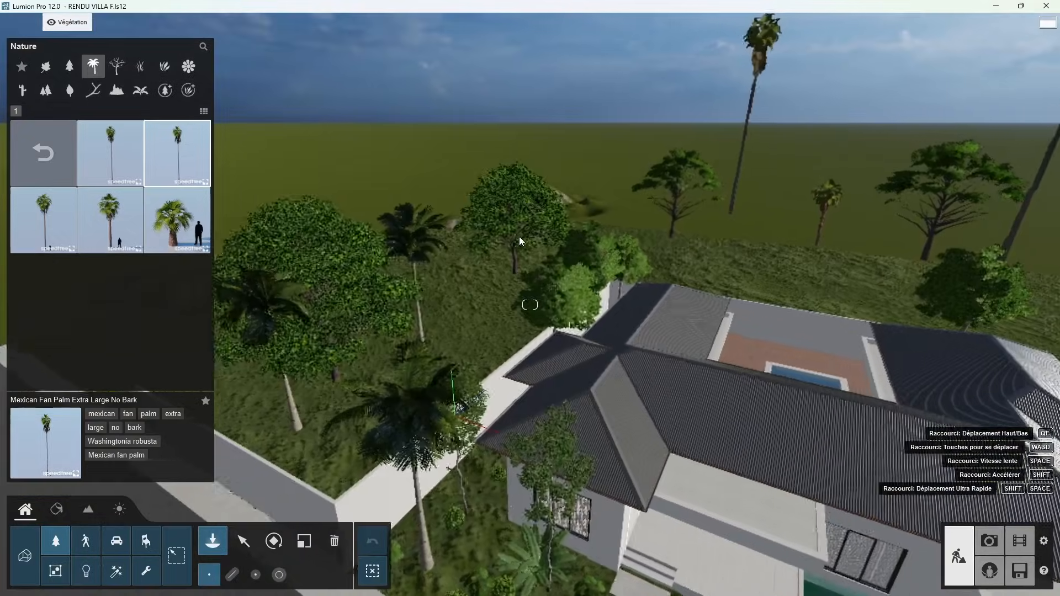
click(472, 287)
click(725, 260)
click(232, 373)
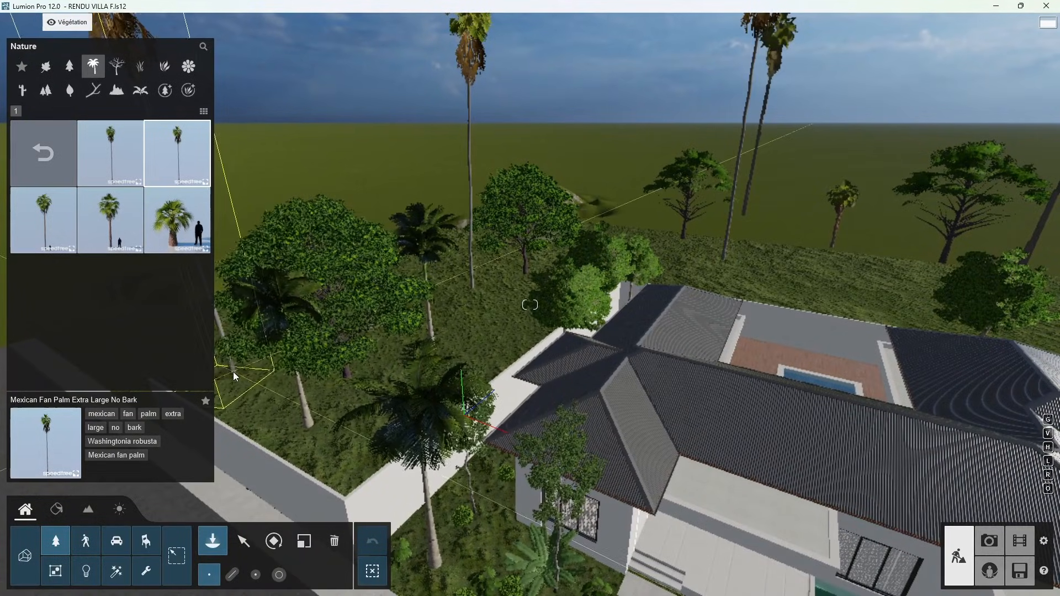
Step: Plant two more Mexican Fan Palm Extra Large No Bark palms, one beyond the trees left of the villa and one on the ground behind it
click(392, 212)
click(845, 245)
right_drag(624, 287, 779, 277)
key(a)
key(d)
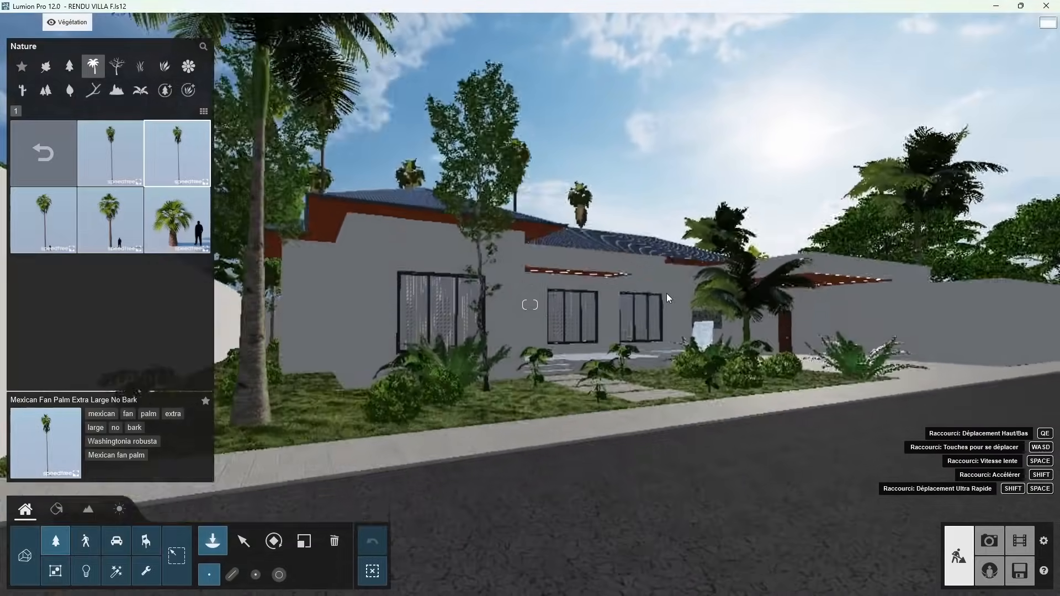
click(666, 299)
key(d)
key(q)
right_drag(666, 299, 668, 300)
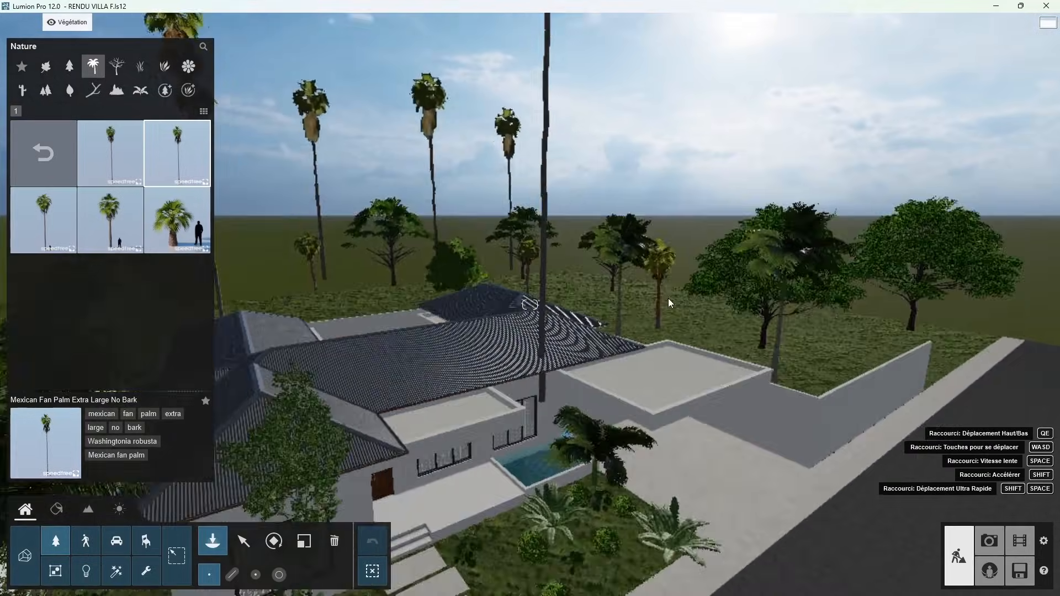
Step: Duplicate the Sweet Chestnut-L RT tree to three more spots on the open ground behind the villa
click(243, 543)
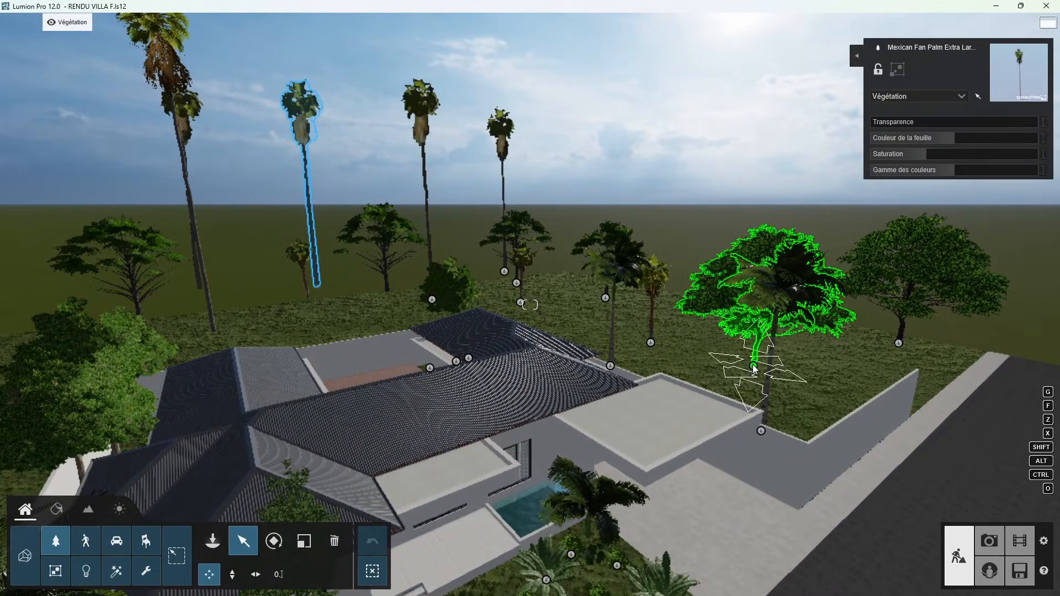
click(254, 571)
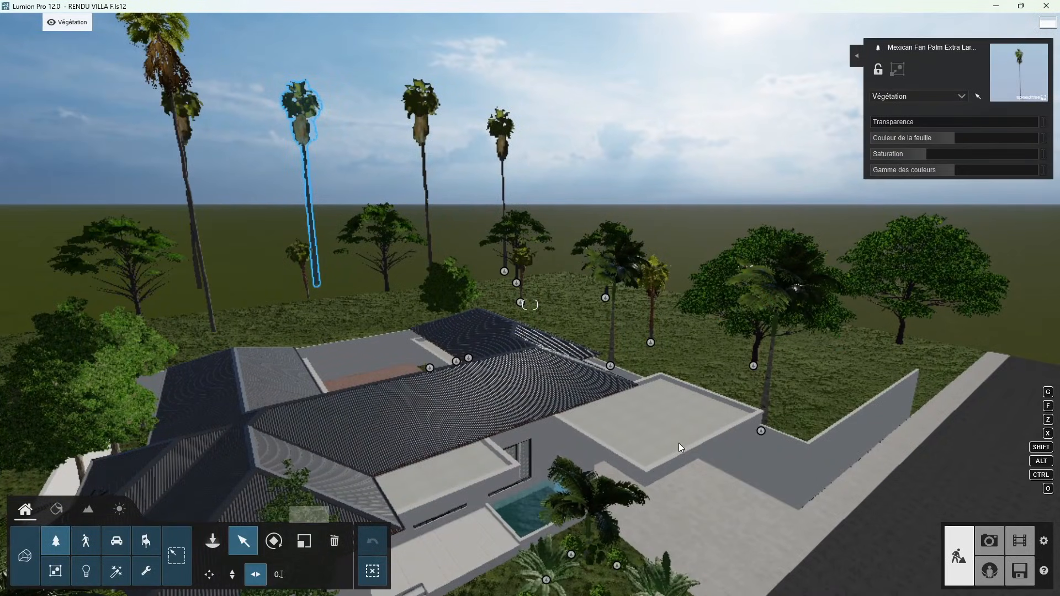
drag(750, 365, 663, 301)
drag(582, 303, 550, 303)
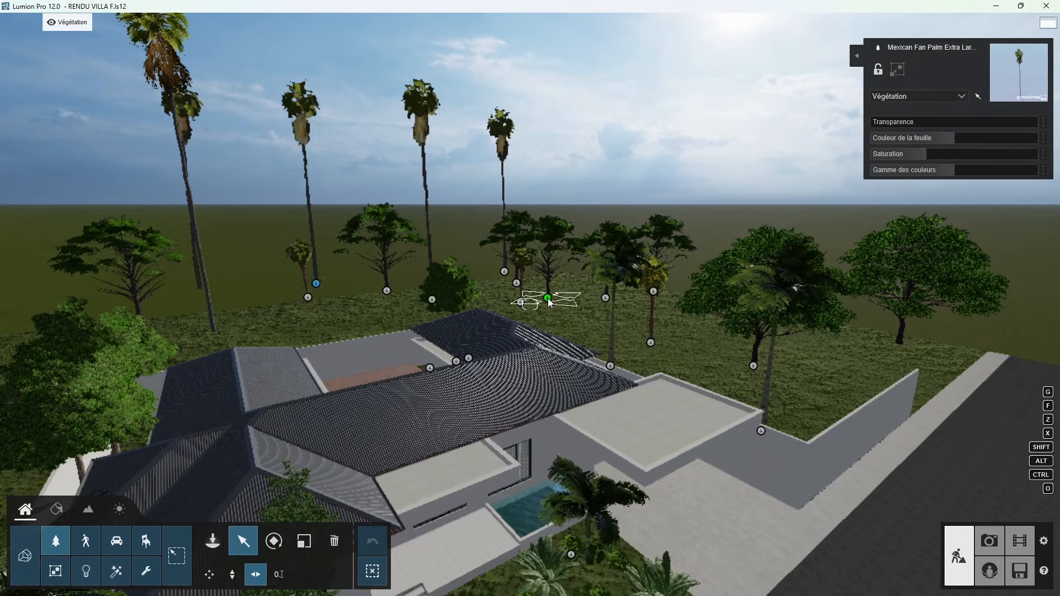
drag(442, 309, 266, 325)
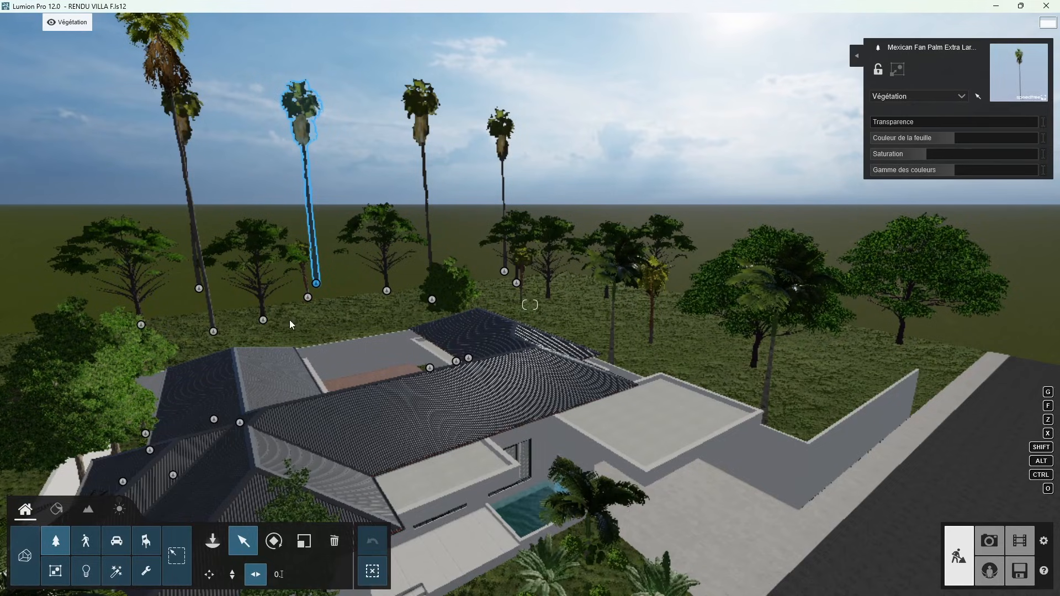
Step: Enlarge two of the copied Sweet Chestnut-L RT trees behind the villa so their crowns rise well above the roof
click(301, 538)
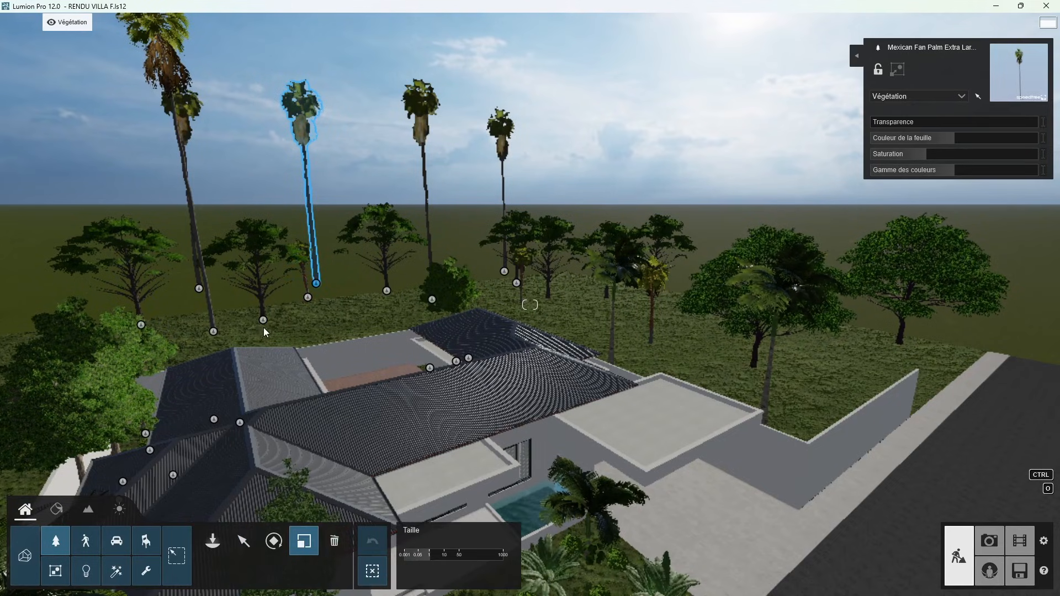
drag(272, 314, 284, 289)
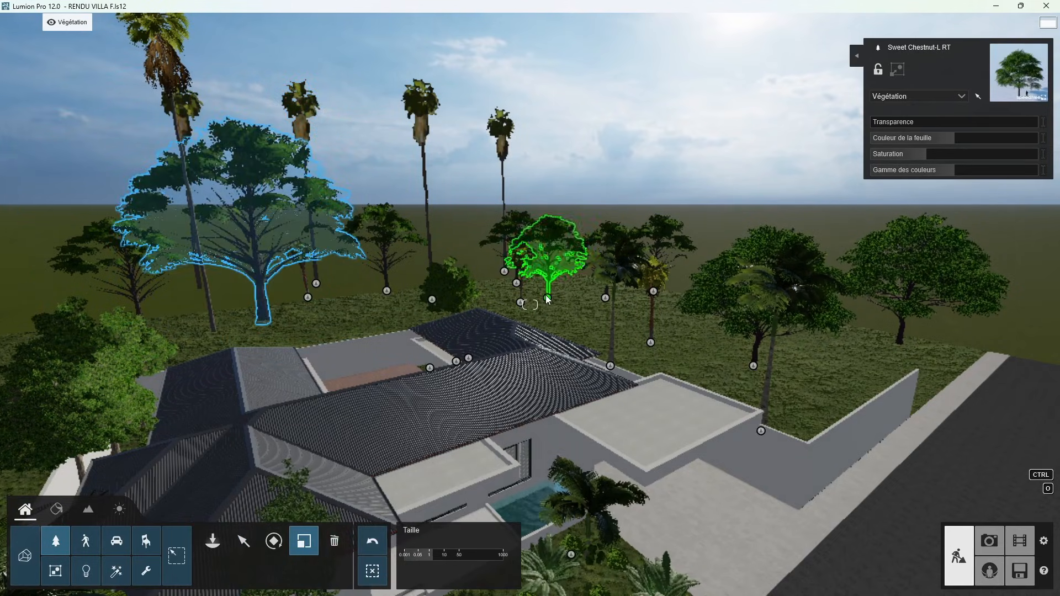
drag(548, 283, 559, 257)
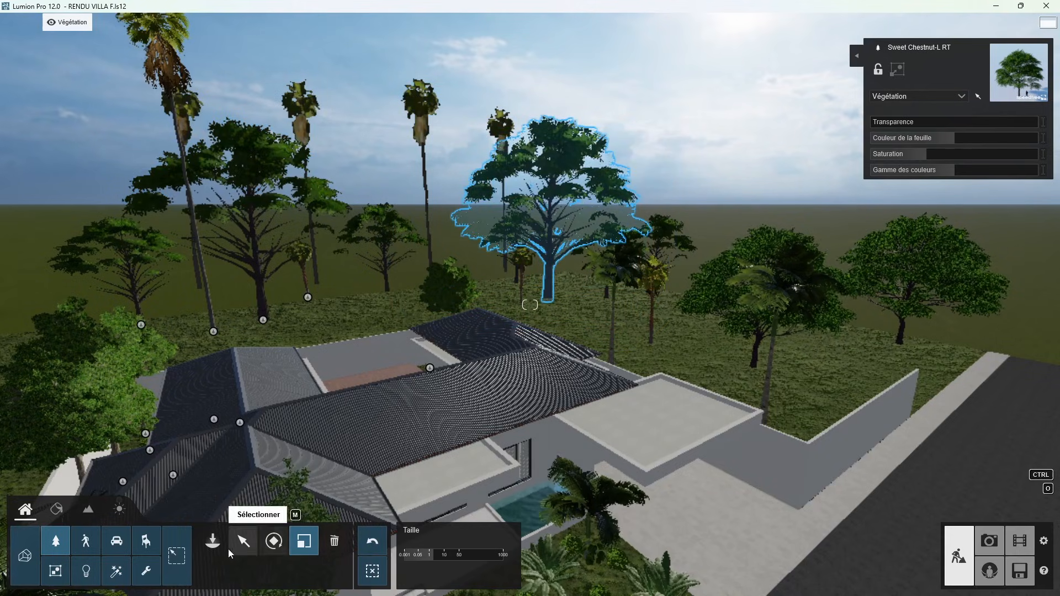
Step: Choose Acacia RT from the broadleaf Acacia collection and plant one on the grass behind the wall beside the carport
click(213, 542)
click(58, 145)
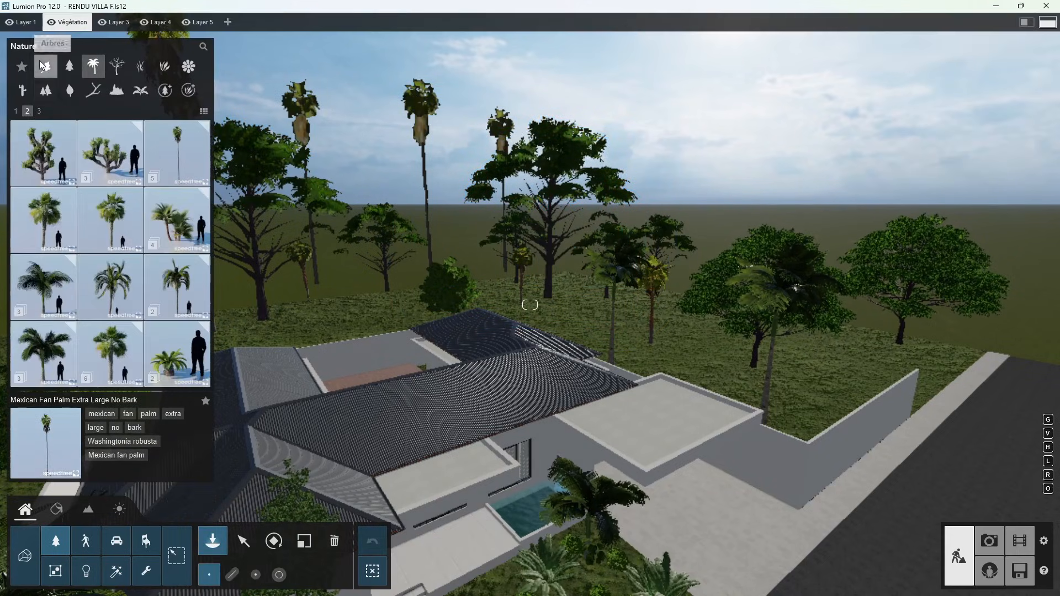
click(45, 66)
click(57, 155)
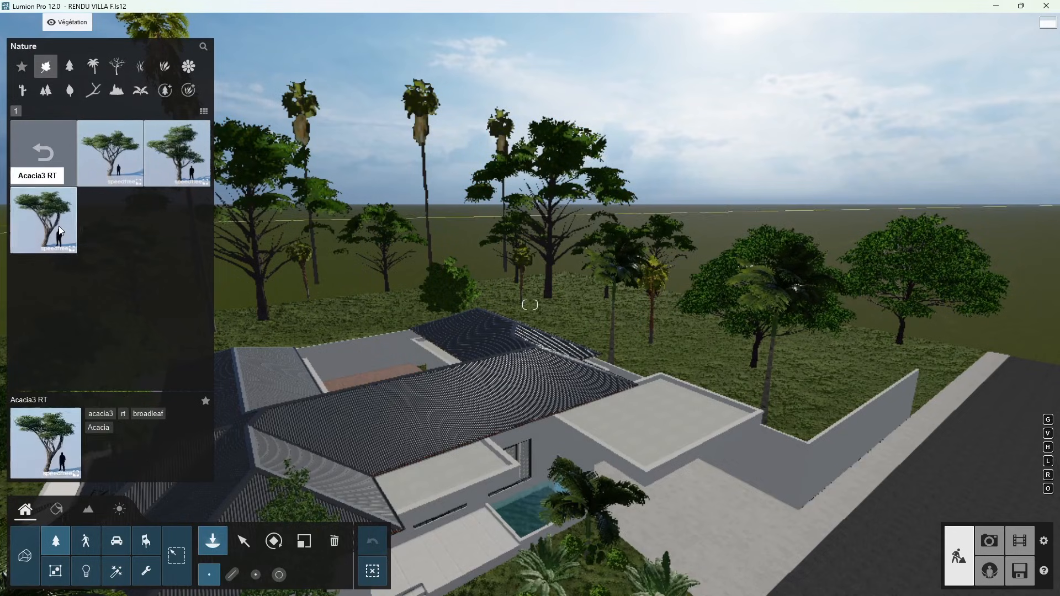
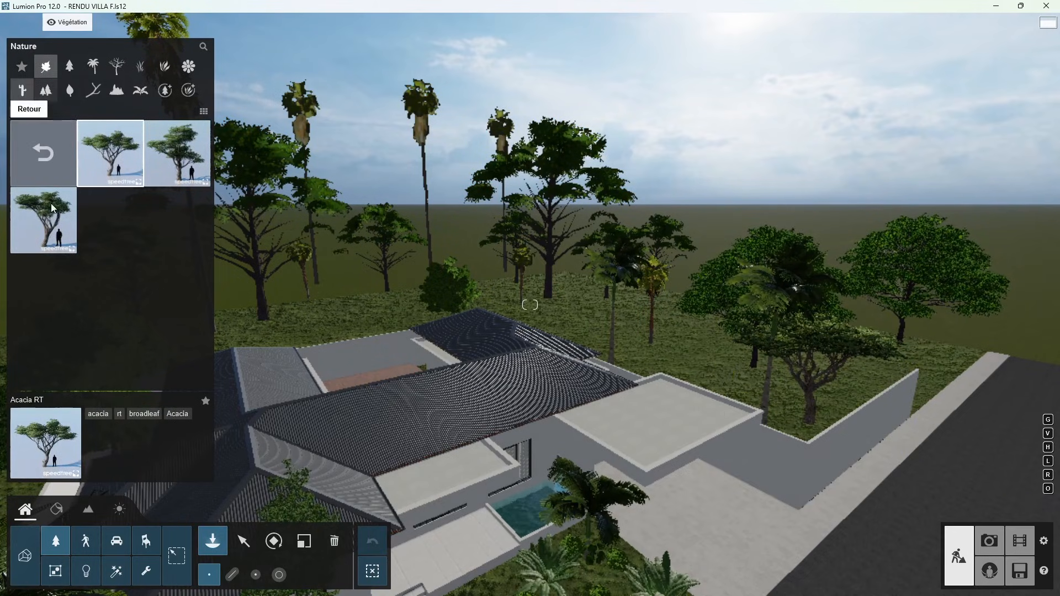
Step: Look through the broadleaf tree library and examine the European Olive collection
click(43, 153)
click(50, 111)
click(63, 111)
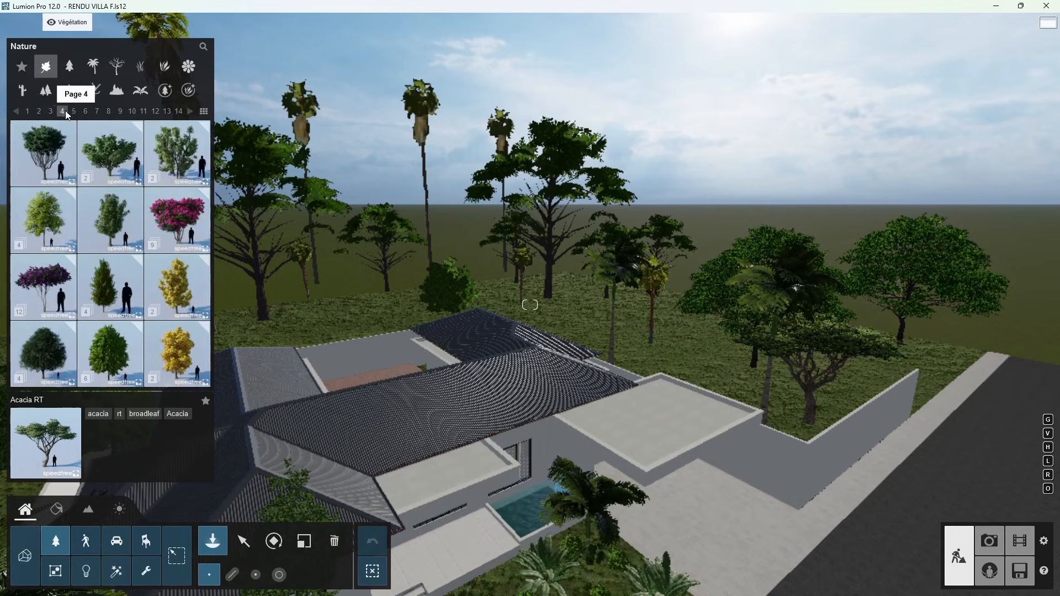
click(73, 111)
click(67, 201)
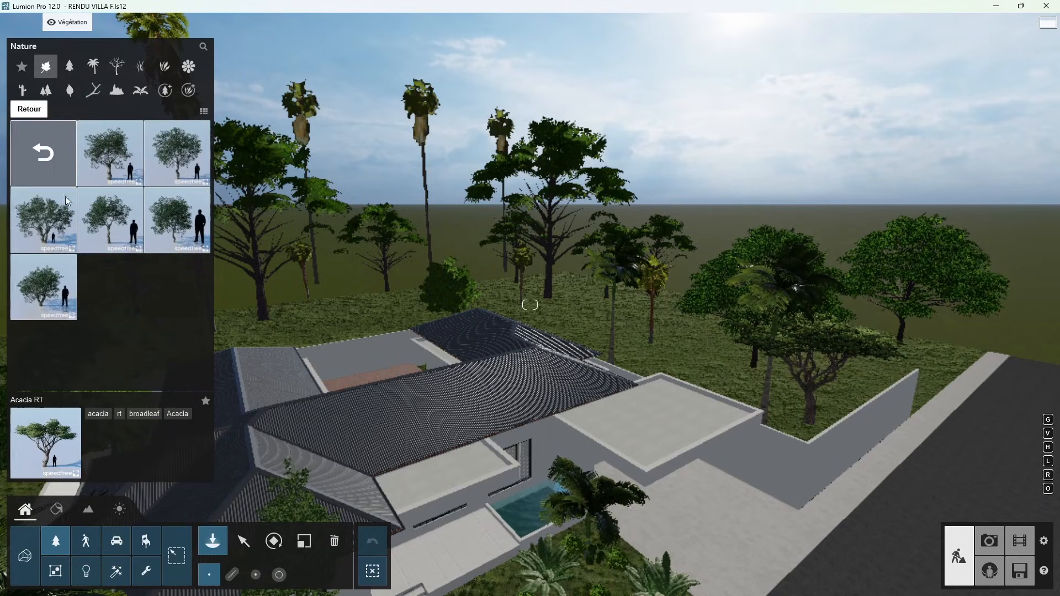
right_drag(684, 254, 568, 303)
Step: Choose Sylvester Palm Multi Trunk v1 from the Sylvester Palm collection and plant it among the trees left of the villa
click(99, 67)
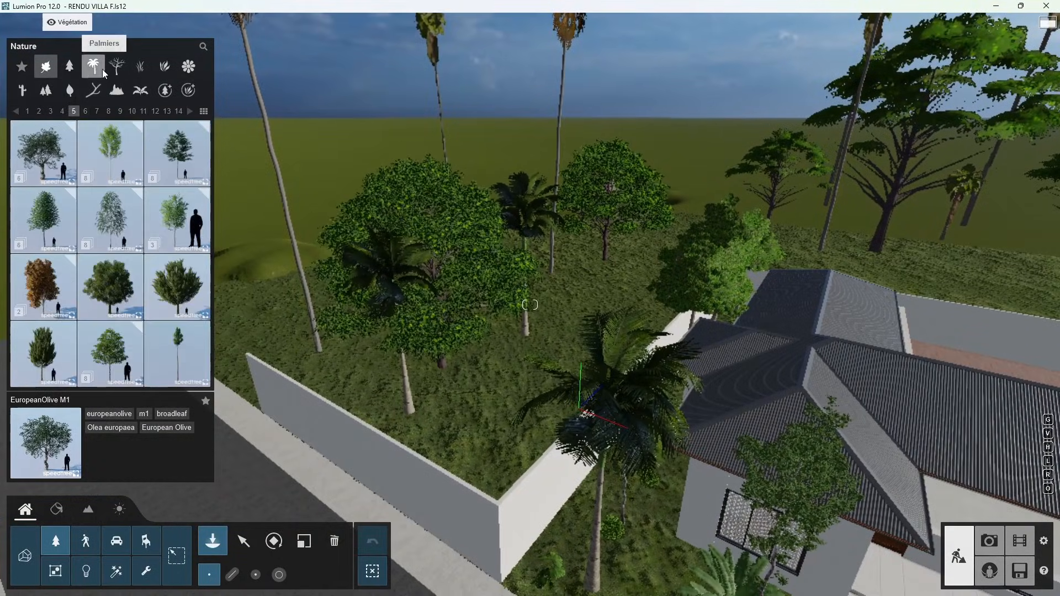
click(38, 111)
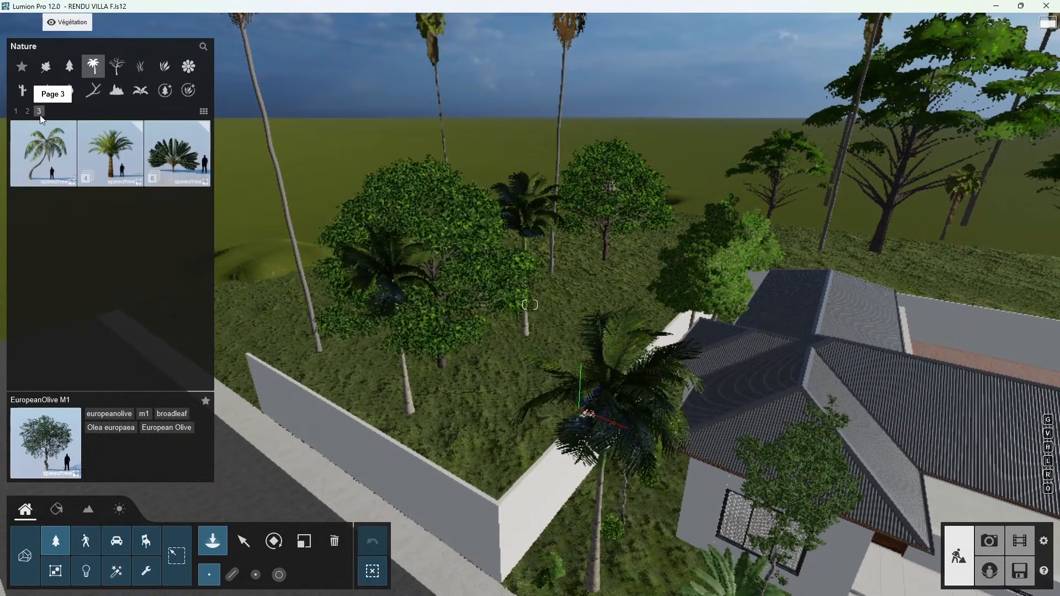
click(134, 174)
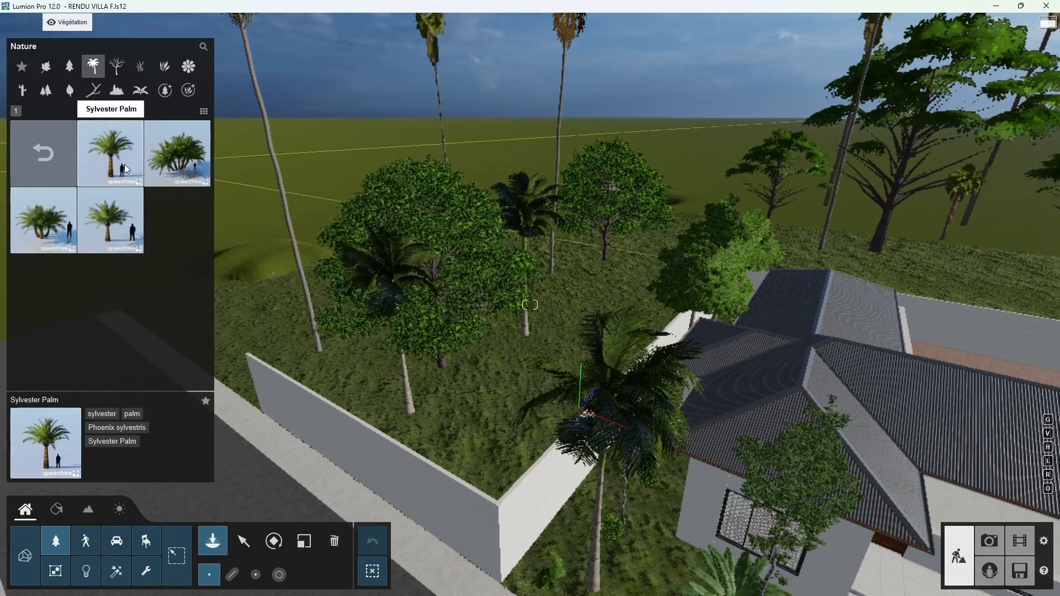
click(177, 155)
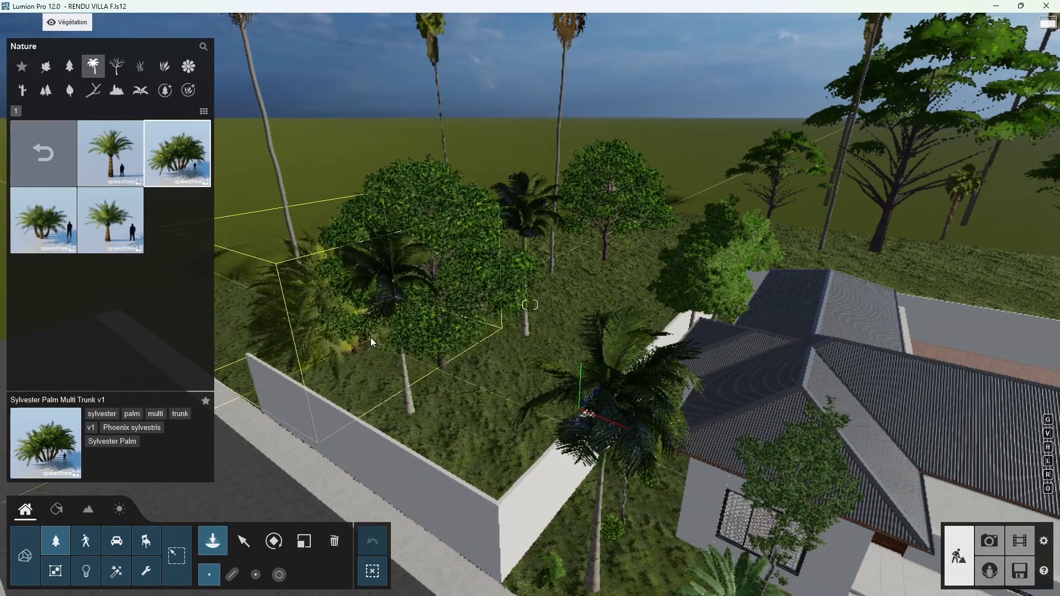
click(556, 300)
right_drag(556, 309, 617, 281)
key(e)
key(d)
key(a)
key(Escape)
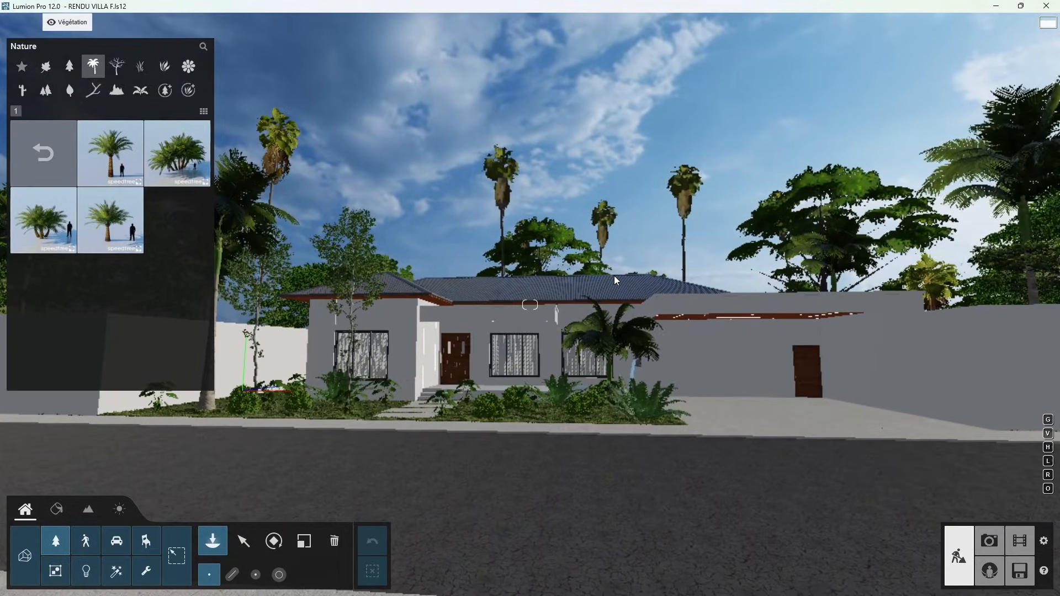
Step: Choose the static 3D person Amaya 001 and place her on the front terrace beside the entrance door
right_drag(229, 441, 248, 442)
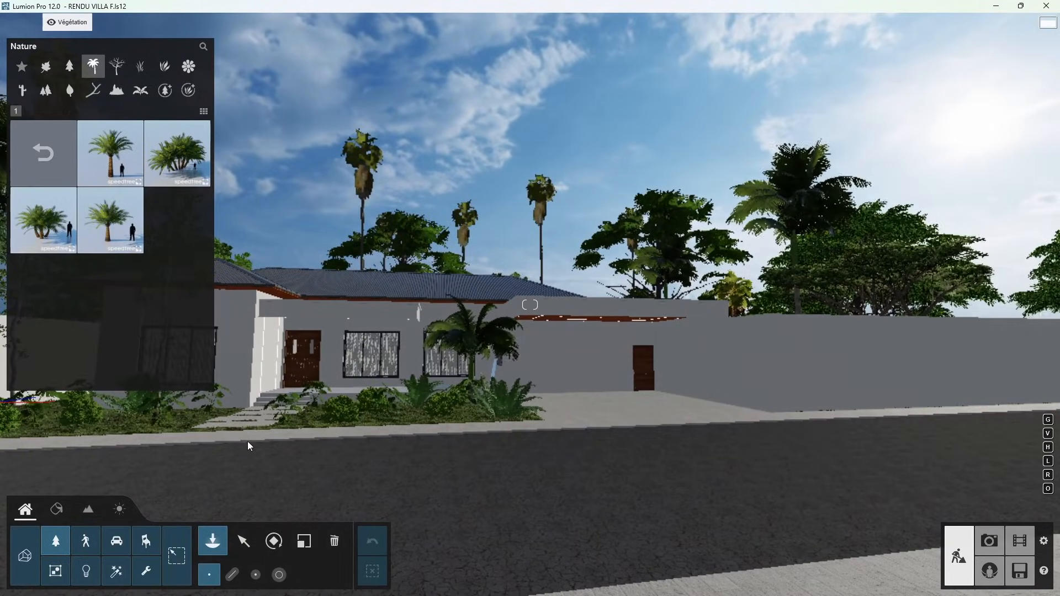
click(83, 542)
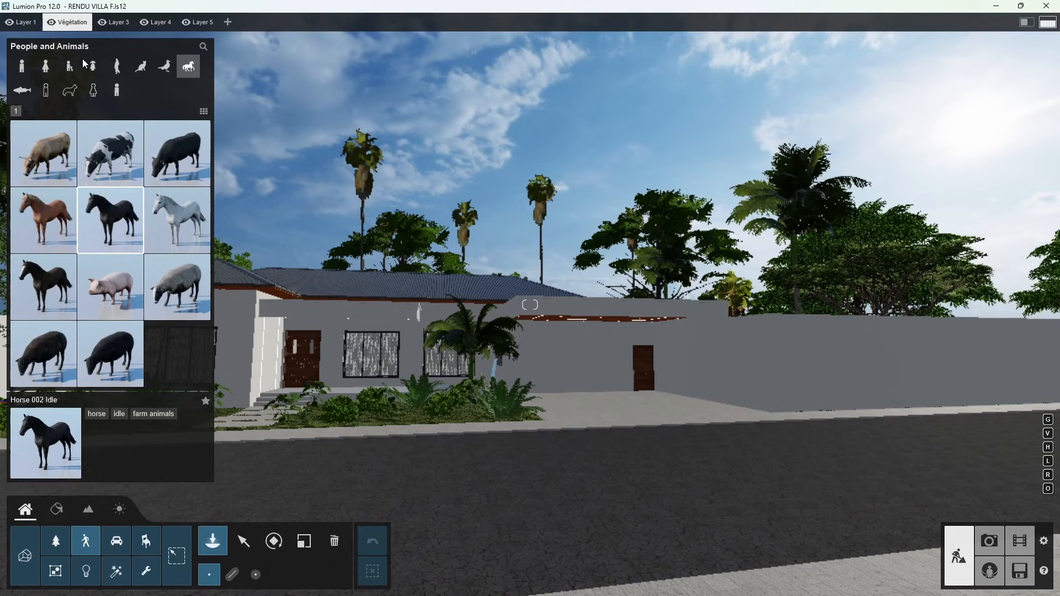
click(117, 64)
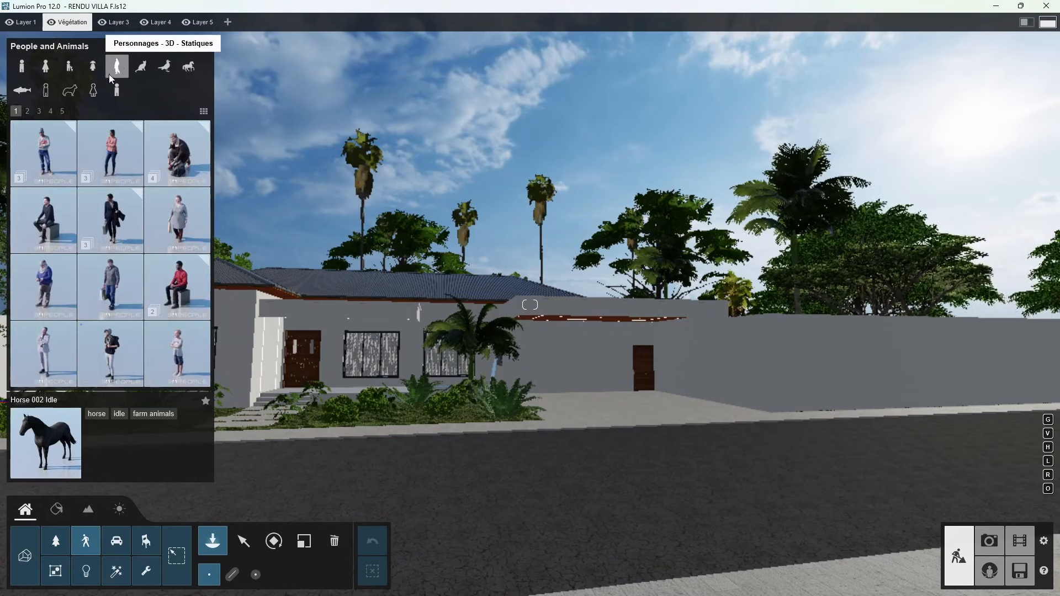
click(114, 160)
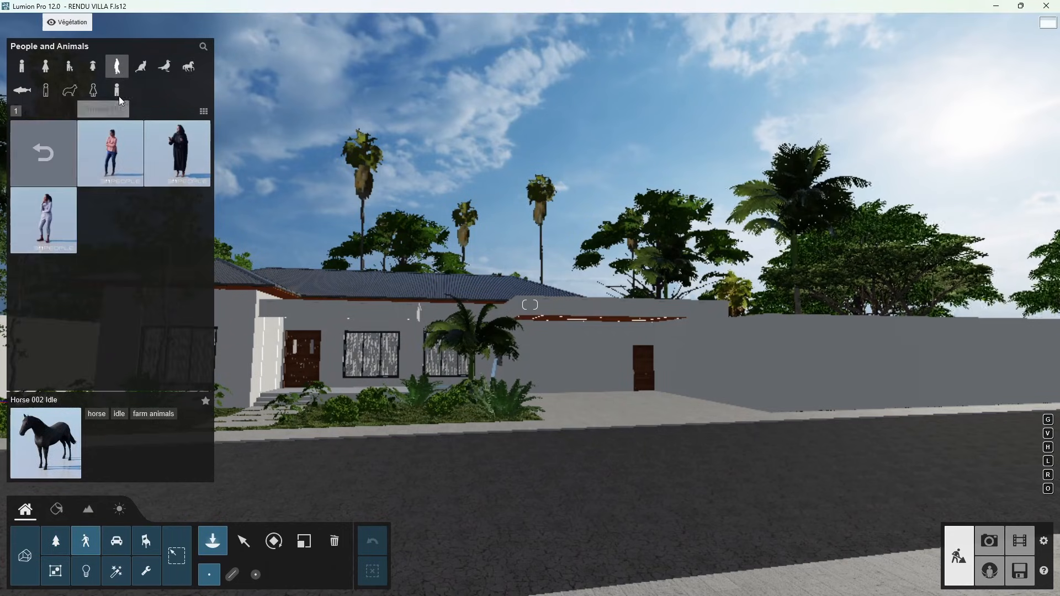
click(114, 157)
key(w)
right_drag(663, 287, 592, 323)
key(a)
key(w)
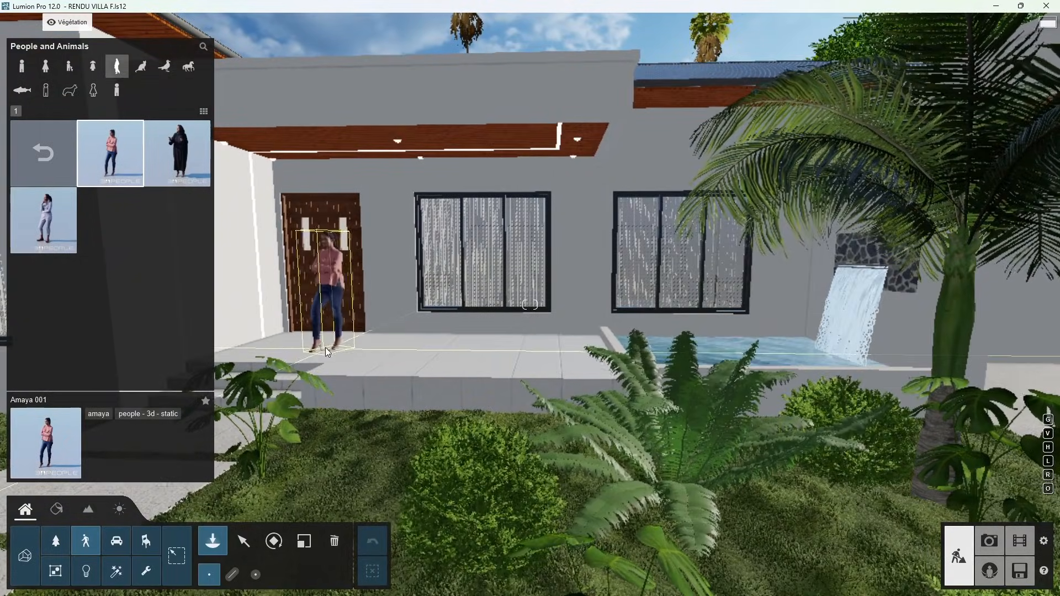
click(310, 347)
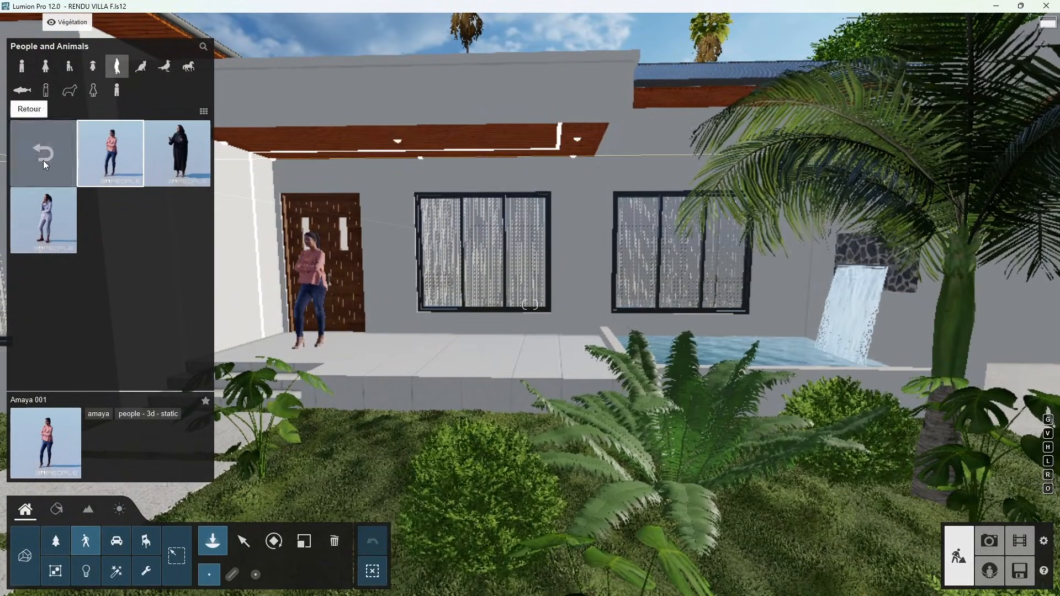
Step: Place the static 3D person Bruce 002 at the carport corner beside the front lawn and turn him toward the street
click(45, 164)
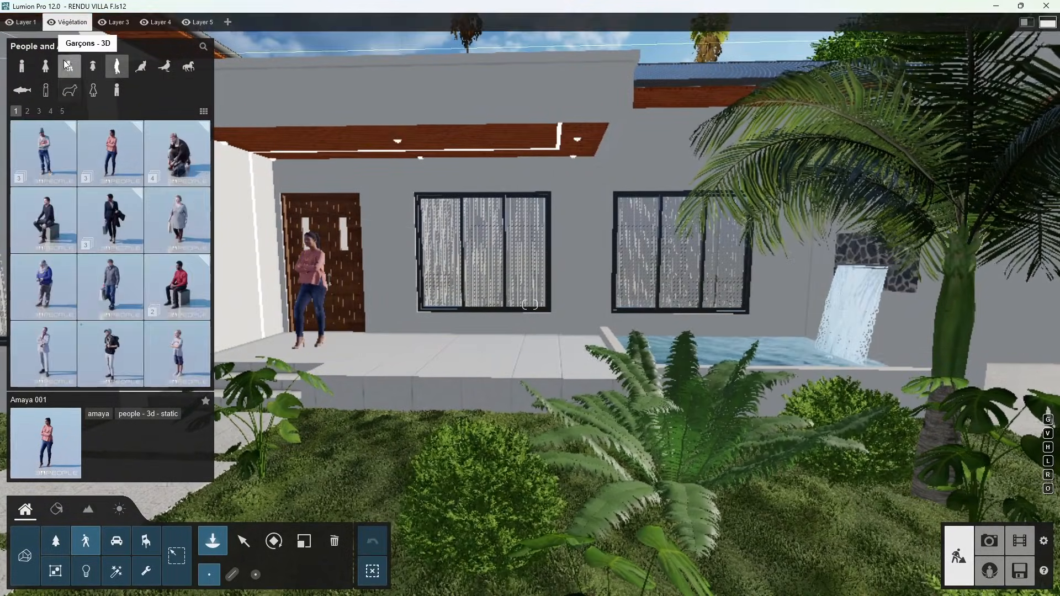
click(191, 293)
click(179, 158)
key(d)
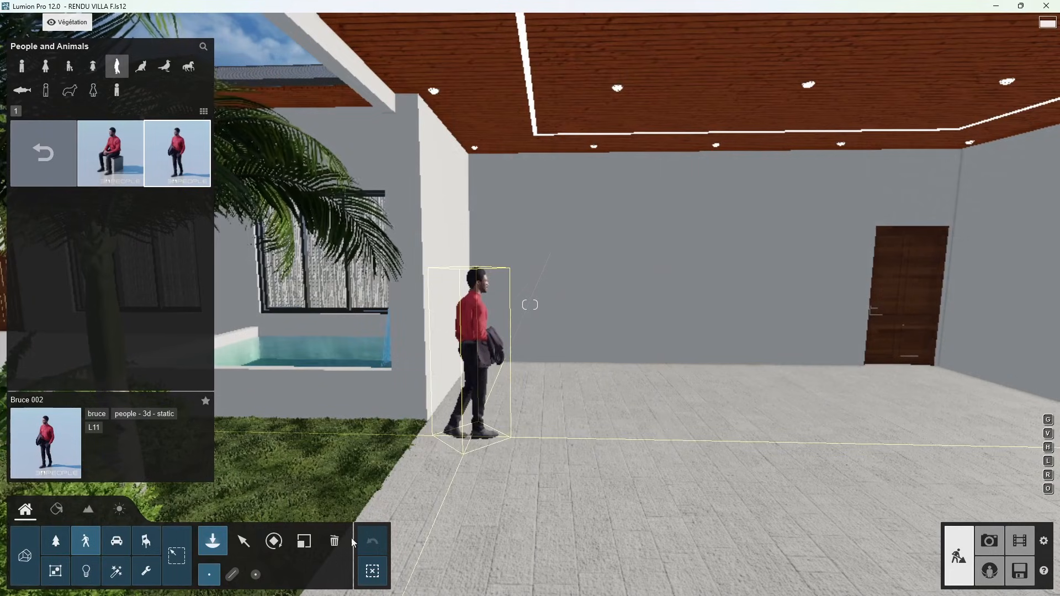
click(274, 541)
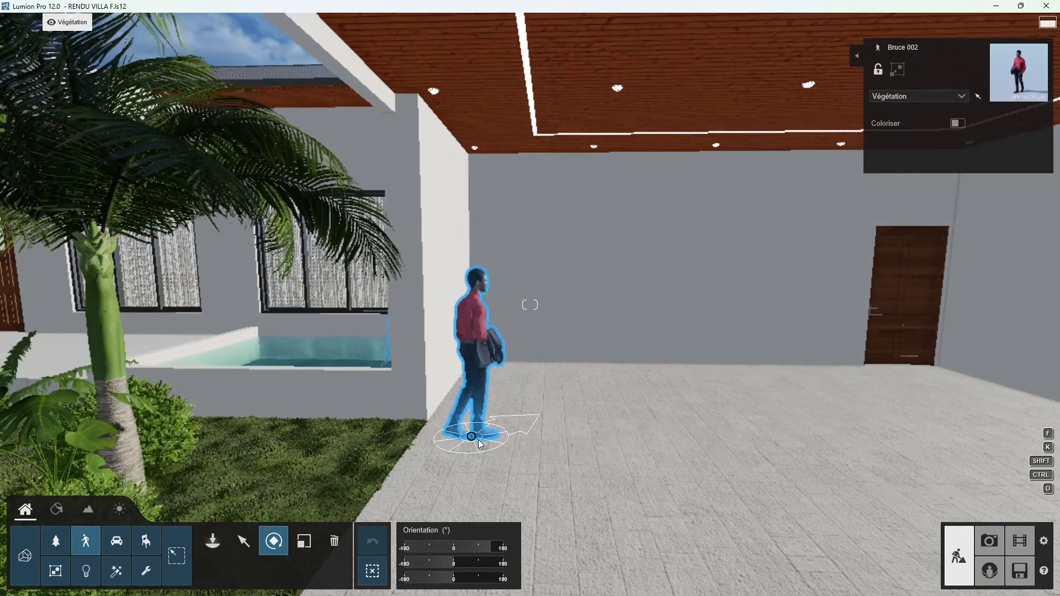
drag(480, 444, 430, 458)
key(s)
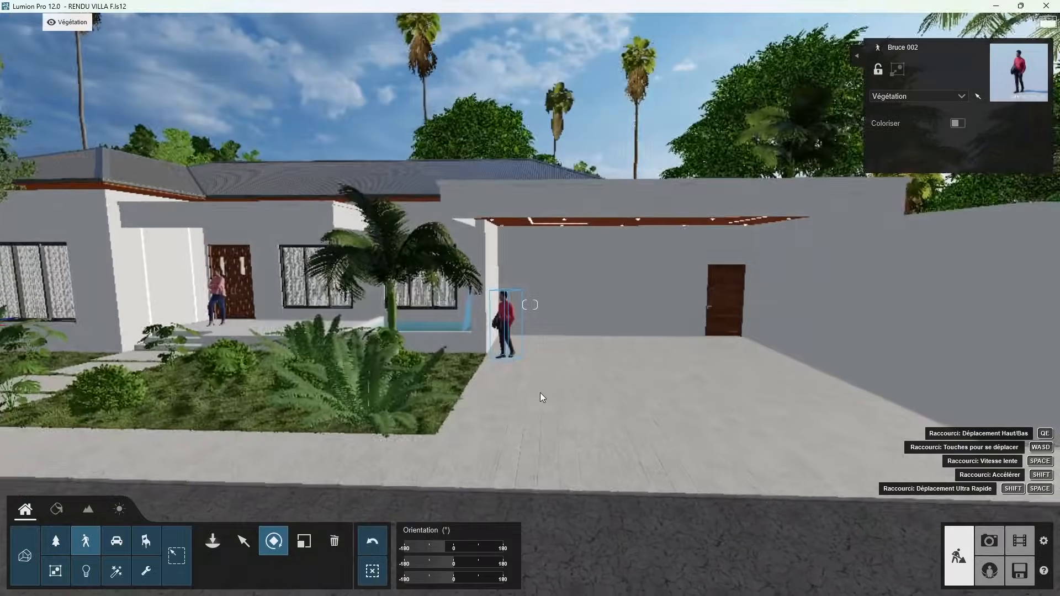
Step: Inspect the planting behind the villa from above the roof and go down to the swimming pool terrace
right_drag(540, 392, 608, 378)
key(a)
key(a)
key(q)
key(w)
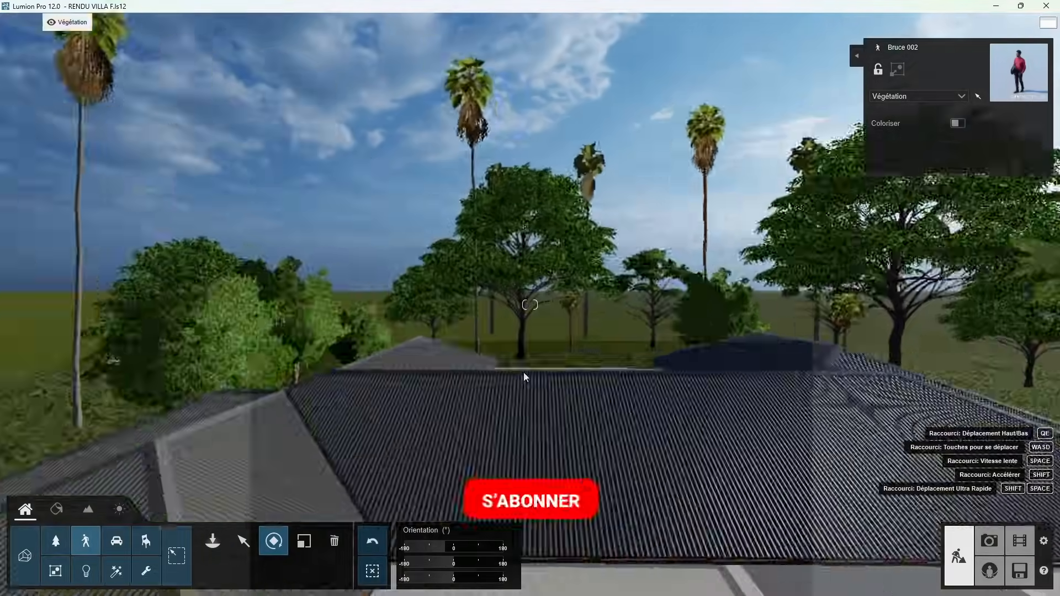
right_drag(523, 372, 647, 381)
key(w)
key(s)
right_drag(387, 376, 508, 414)
key(d)
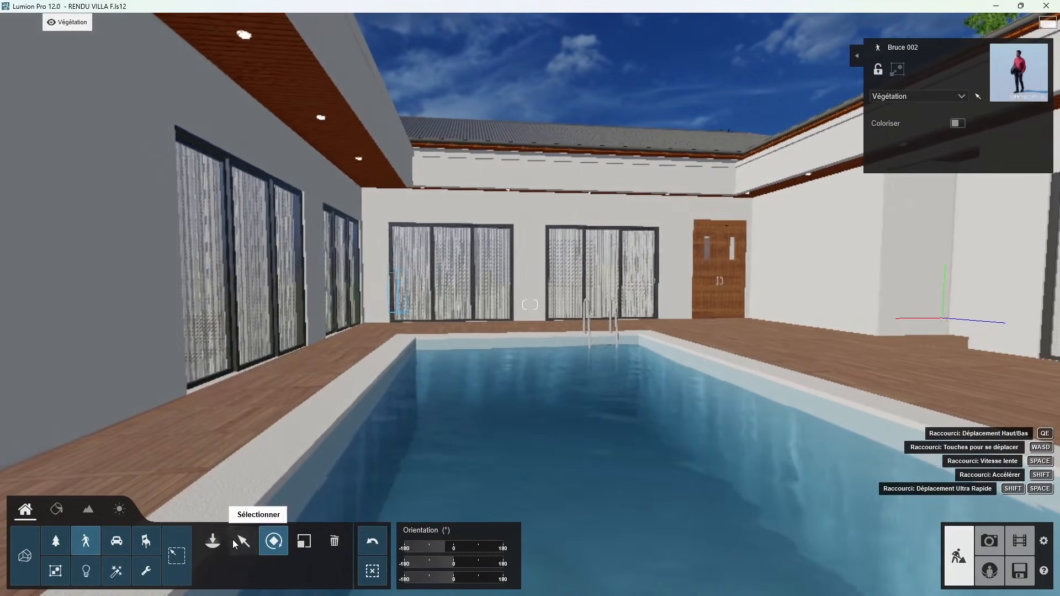
Step: Choose the 3D figure Woman Caucasian 0009 Swimming from its collection and place her in the middle of the swimming pool
click(212, 541)
click(42, 144)
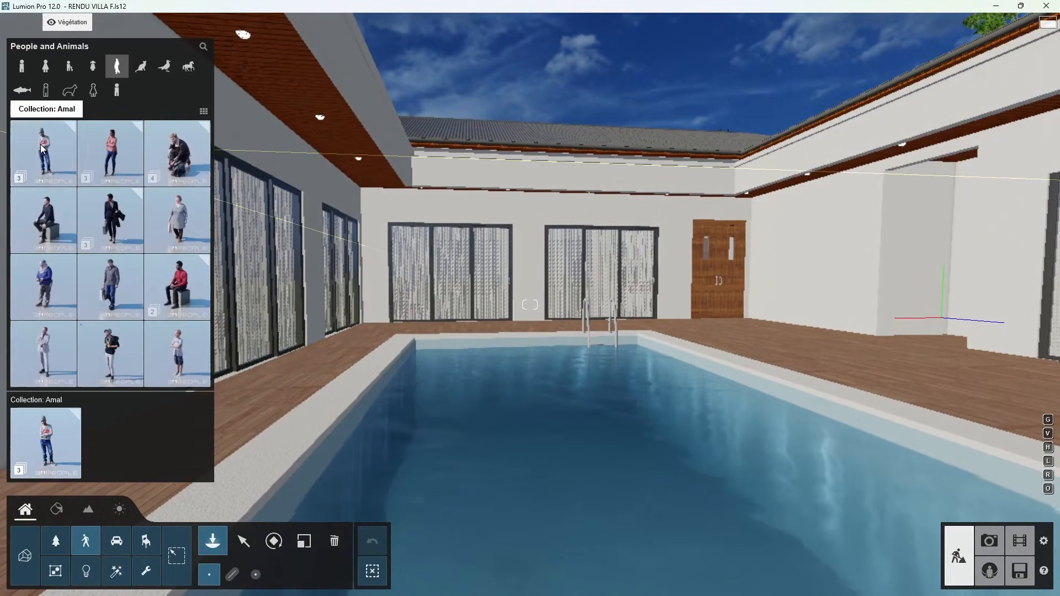
click(28, 111)
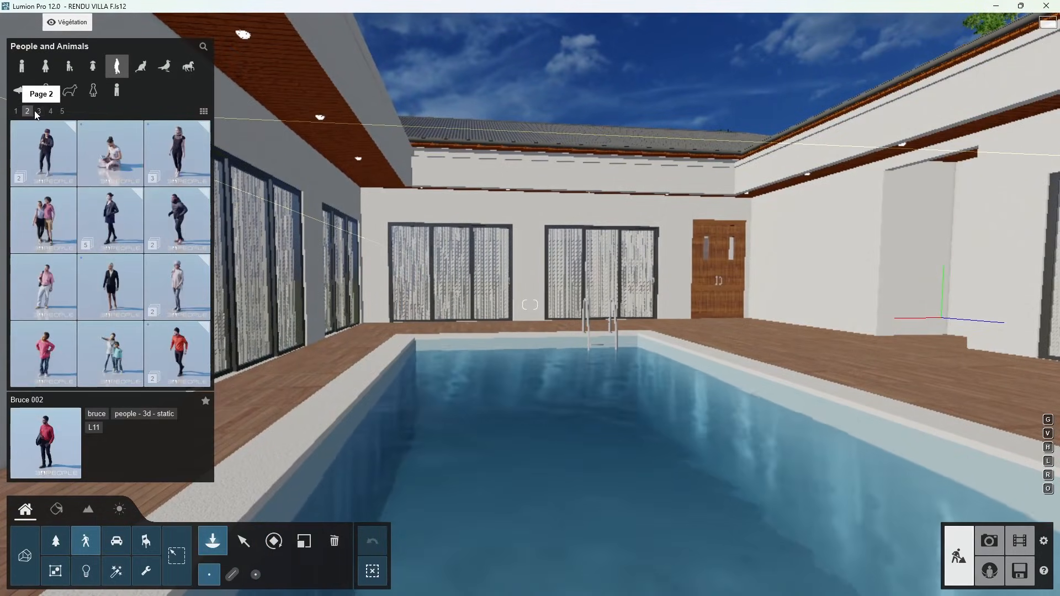
click(38, 111)
click(51, 111)
click(62, 111)
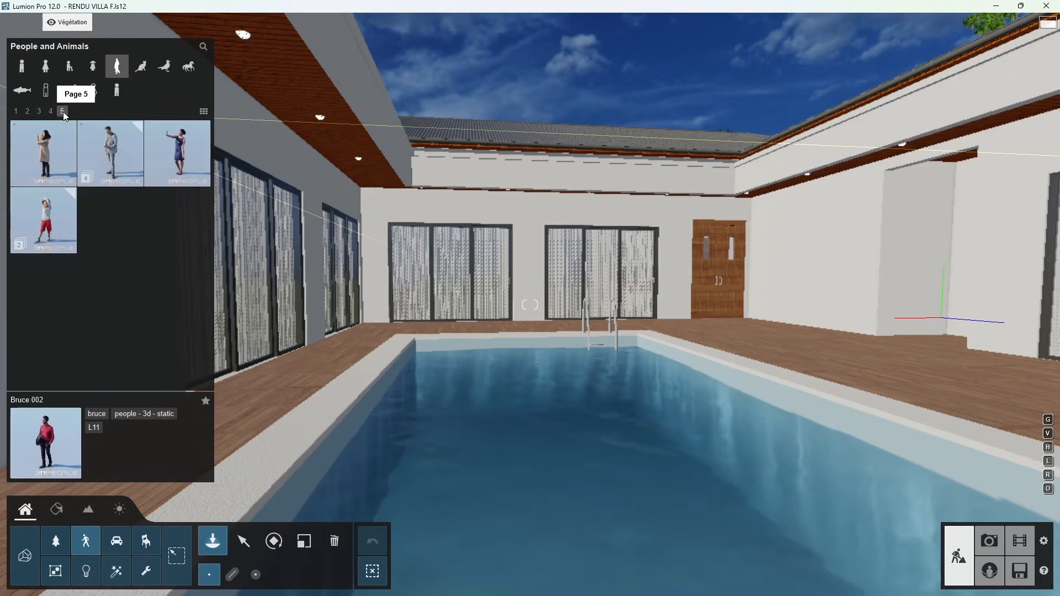
click(69, 67)
click(45, 68)
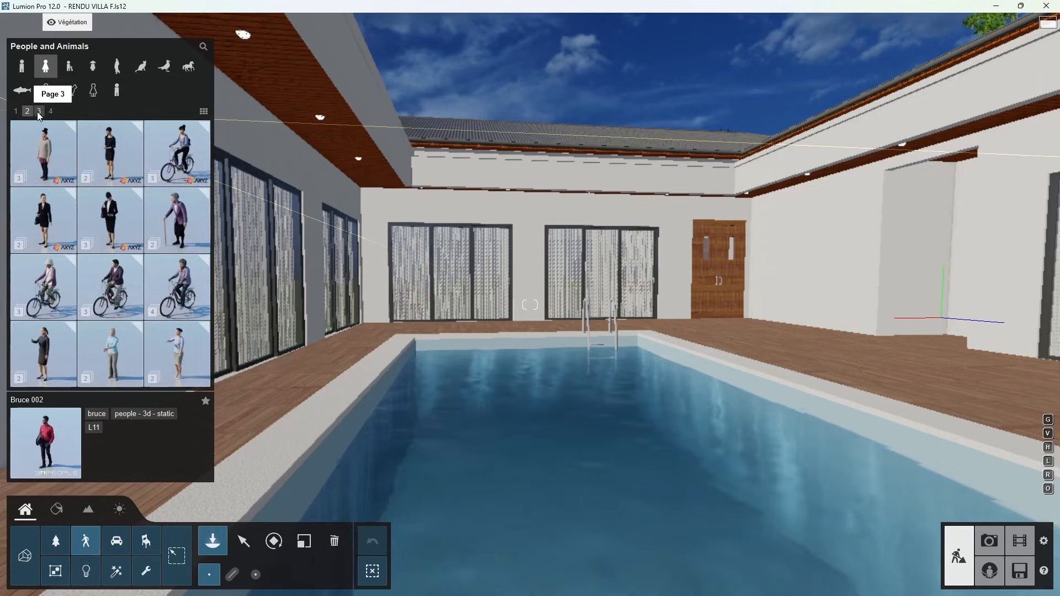
click(38, 111)
click(51, 111)
click(42, 112)
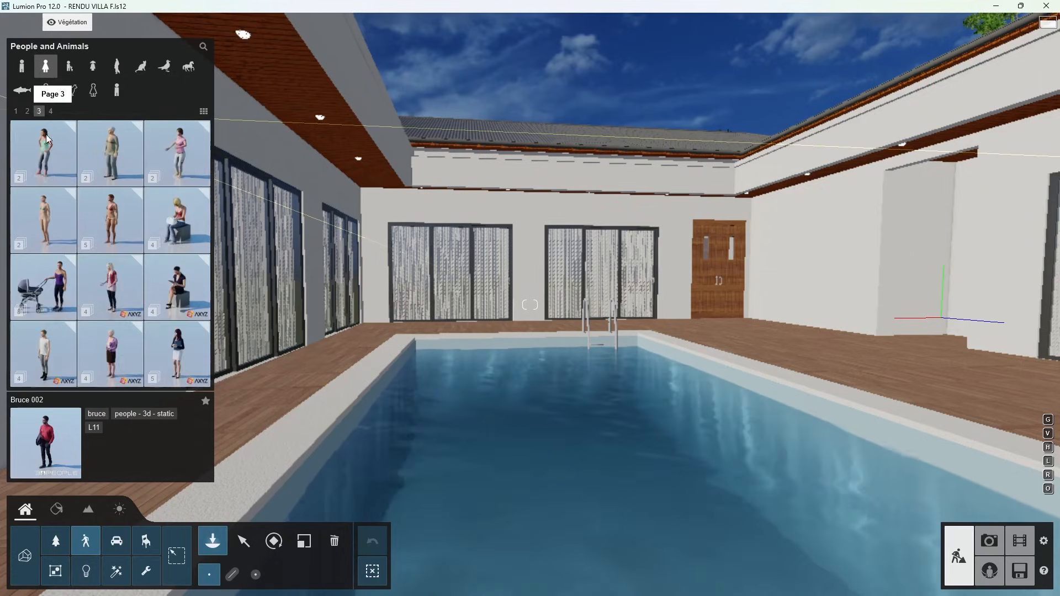
click(62, 210)
click(64, 149)
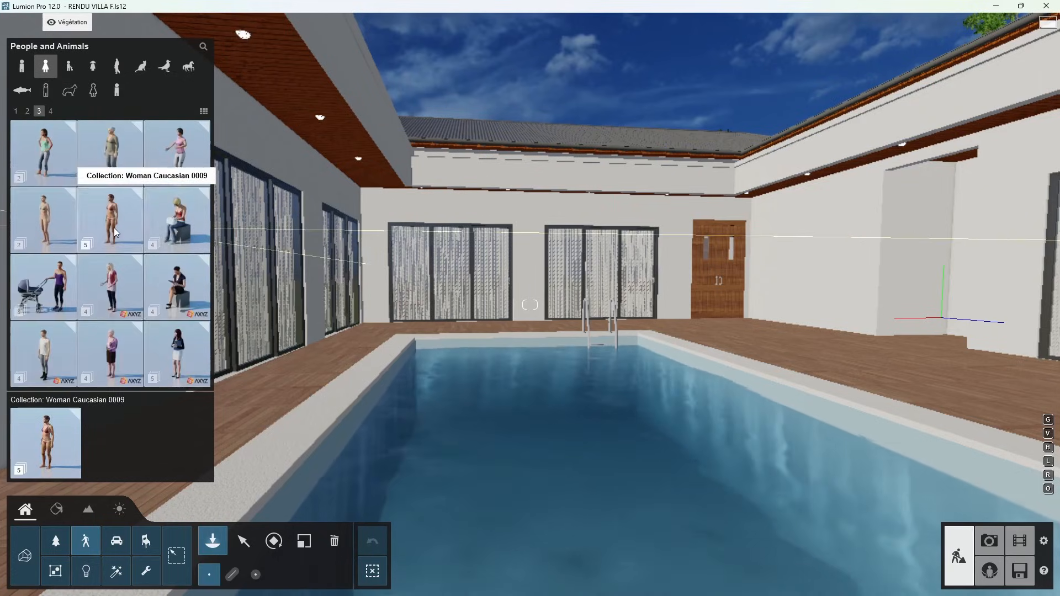
click(114, 228)
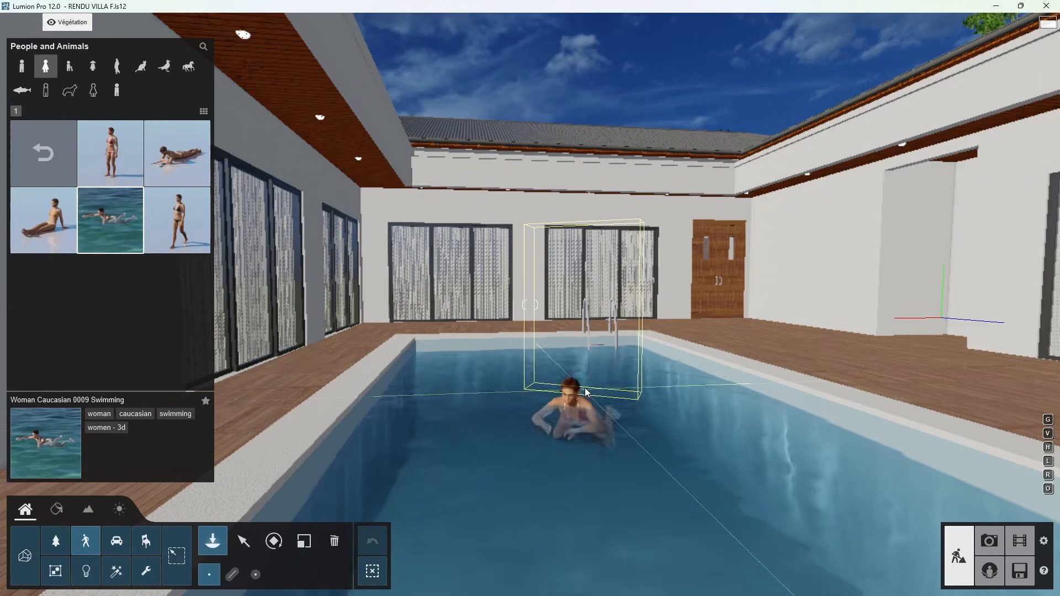
click(587, 393)
Step: Choose Man Asian 0001 TreadingWater from the 3D men and place him in the water near the pool's near edge
click(63, 155)
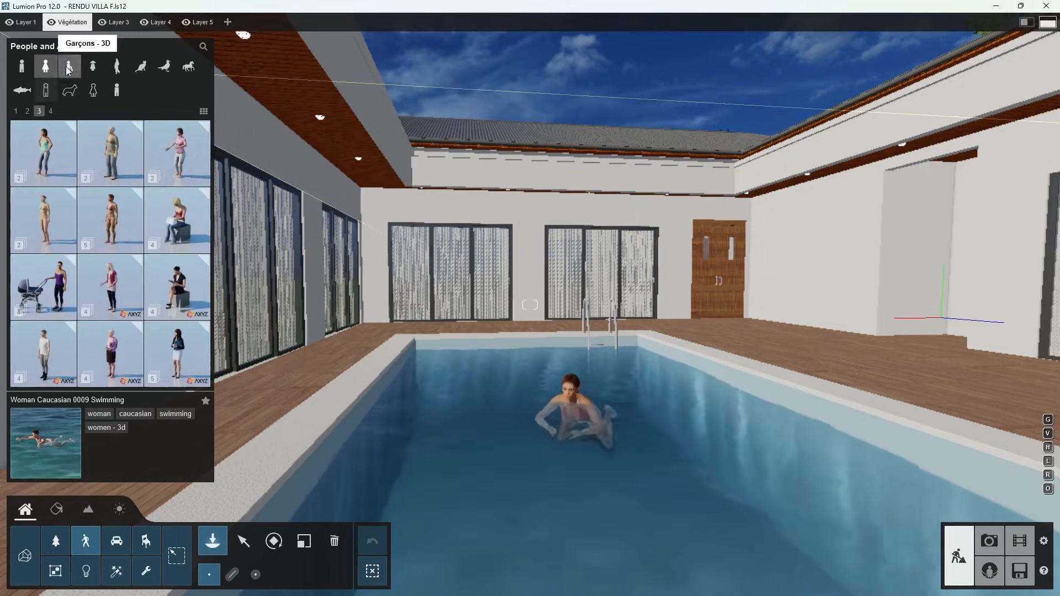
click(26, 68)
click(27, 111)
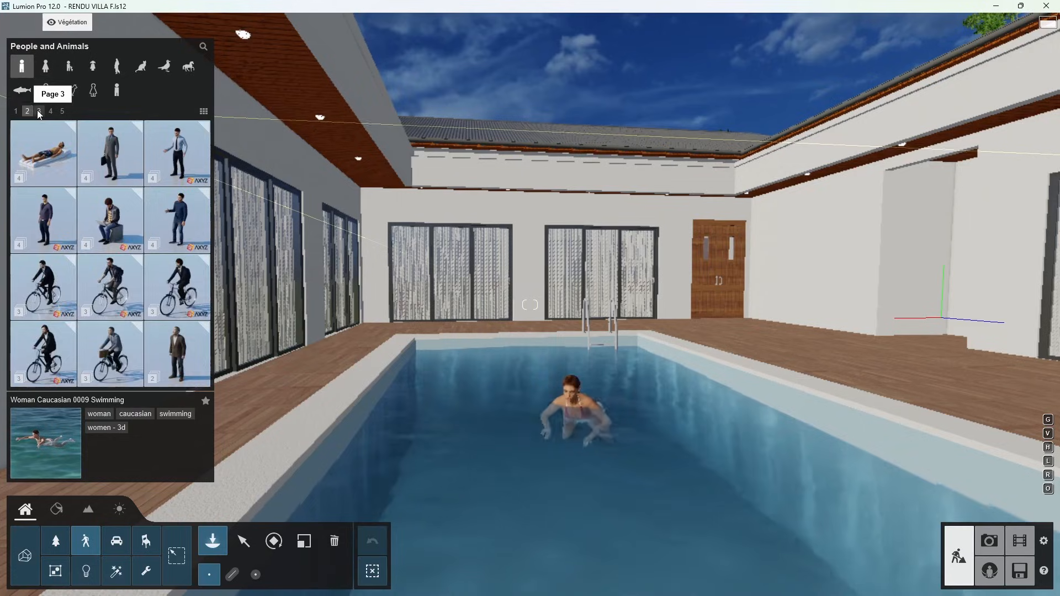
click(38, 111)
click(50, 111)
click(62, 112)
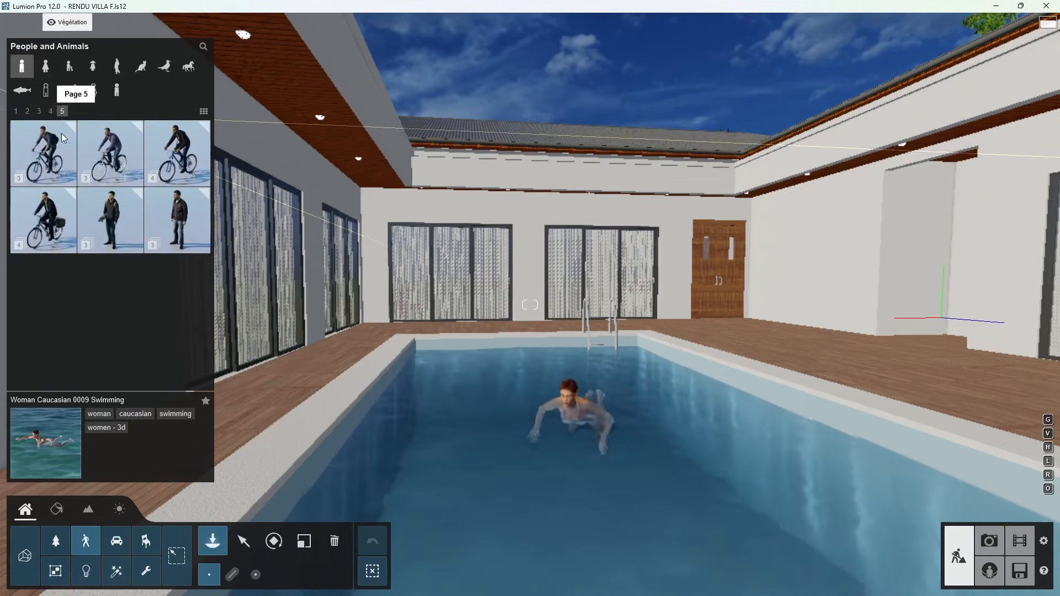
click(28, 112)
click(45, 155)
click(45, 220)
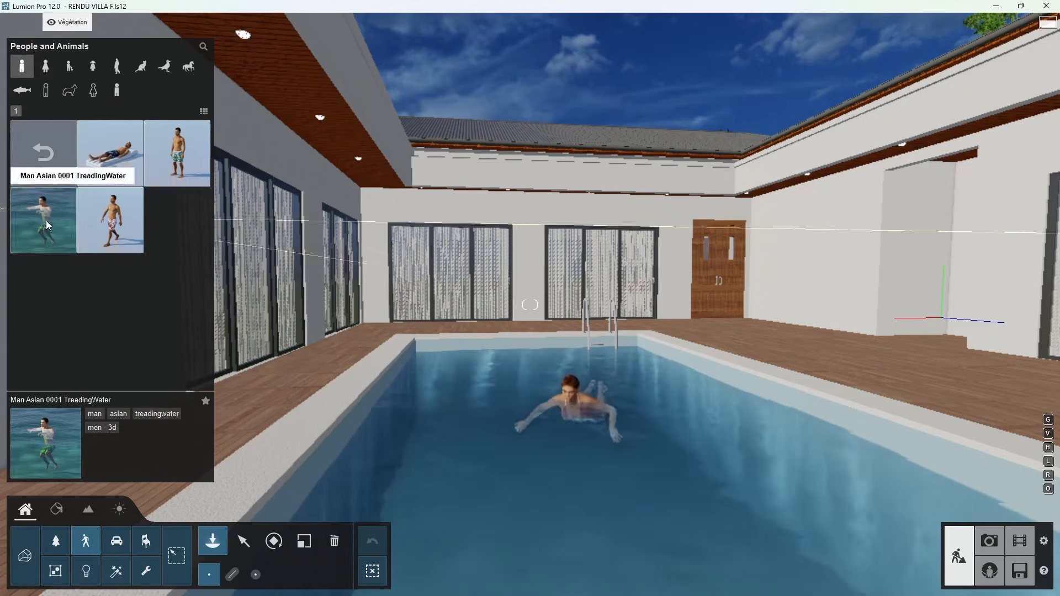
scroll(641, 490, down, 3)
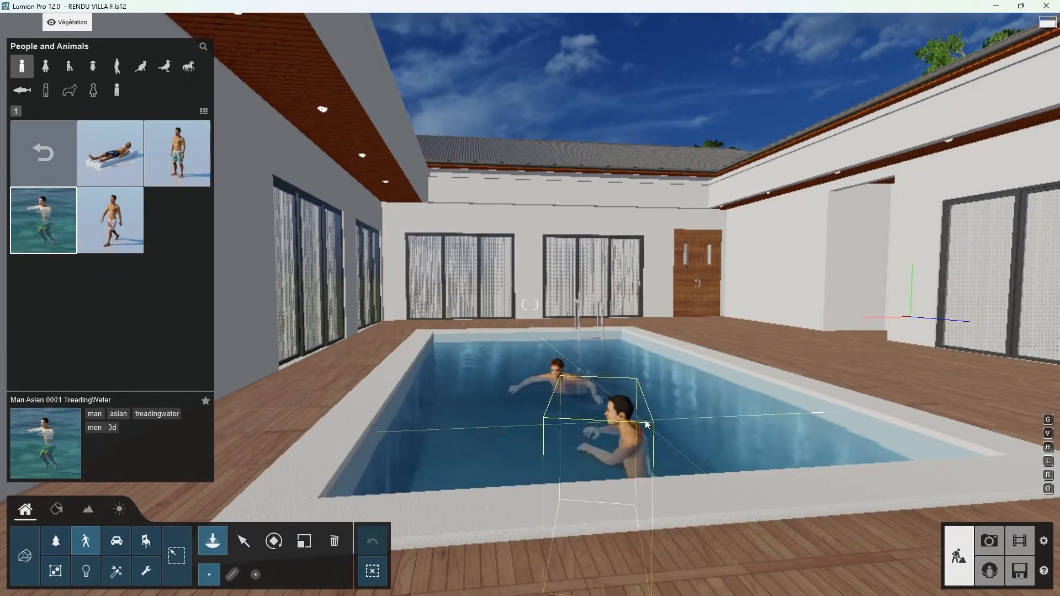
click(651, 447)
Step: Place the 3D figure Girl Caucasian 002 Balloons on the wooden deck beside the pool and turn her toward the pool's near end
click(46, 155)
middle_drag(697, 352, 653, 360)
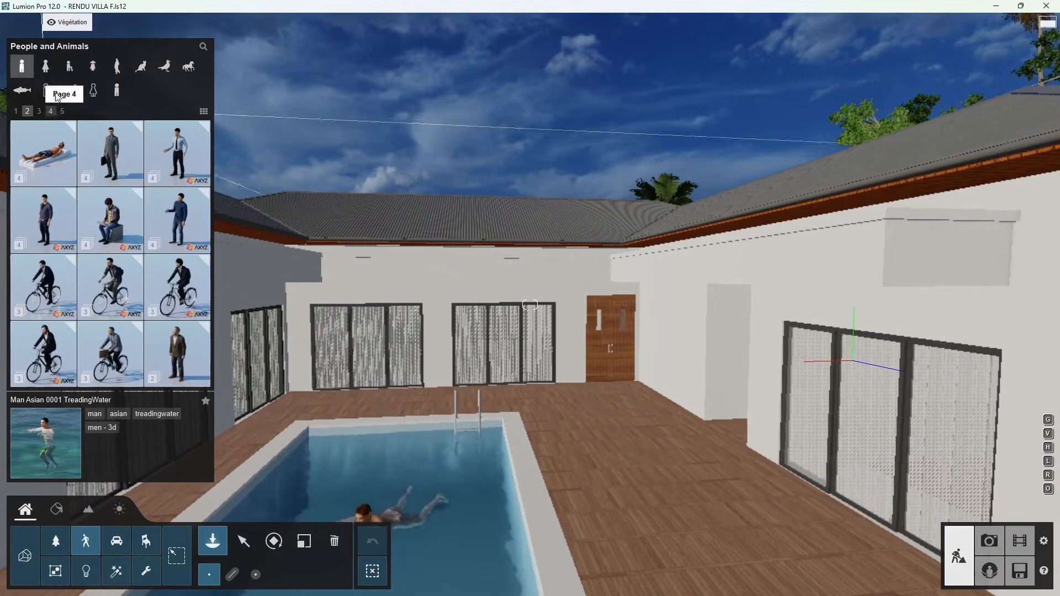
click(70, 90)
click(90, 69)
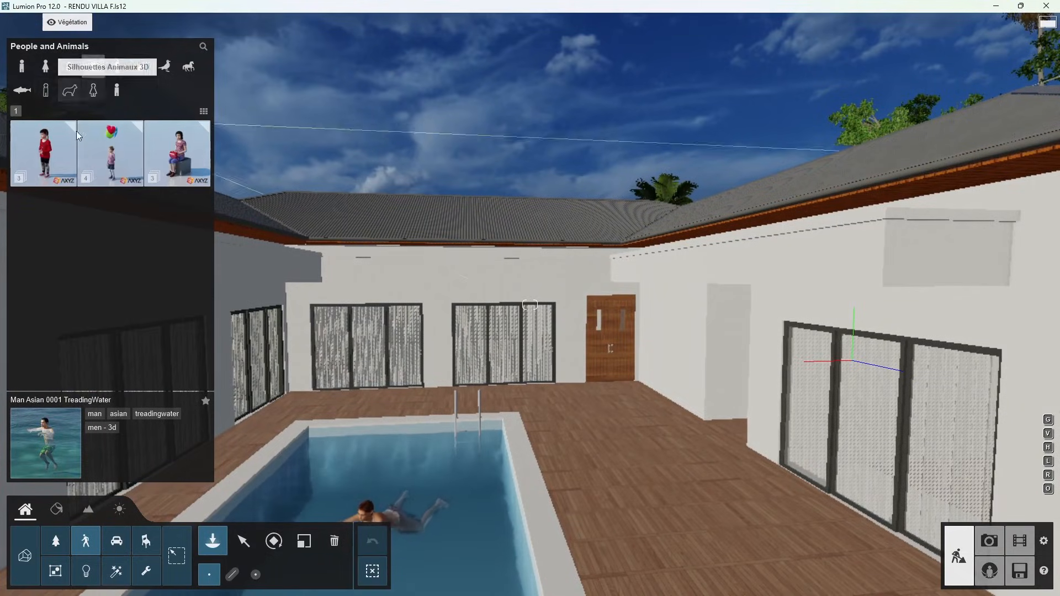
click(143, 168)
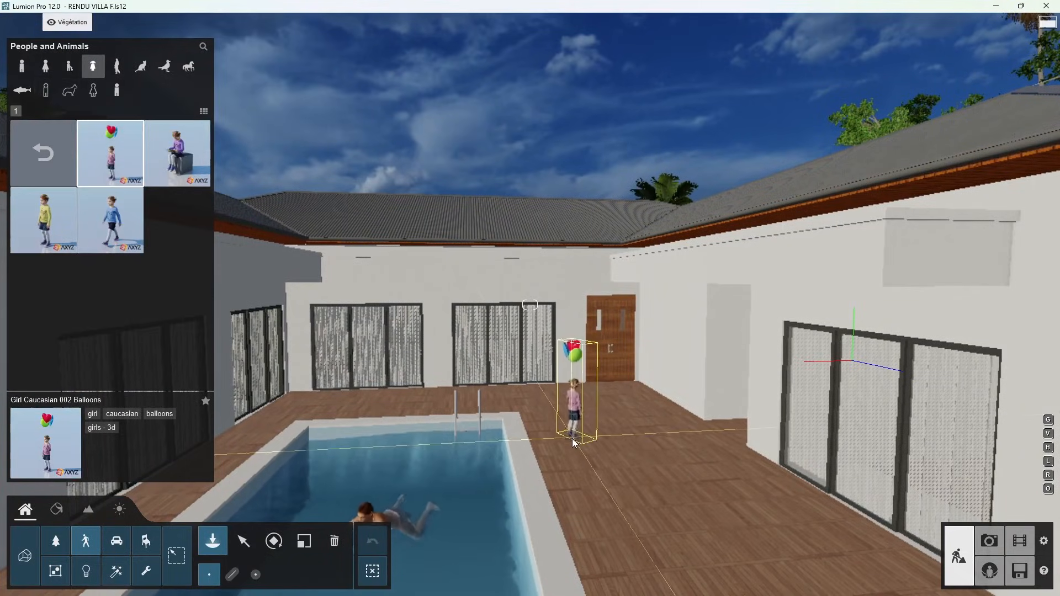
click(574, 442)
click(274, 541)
click(570, 438)
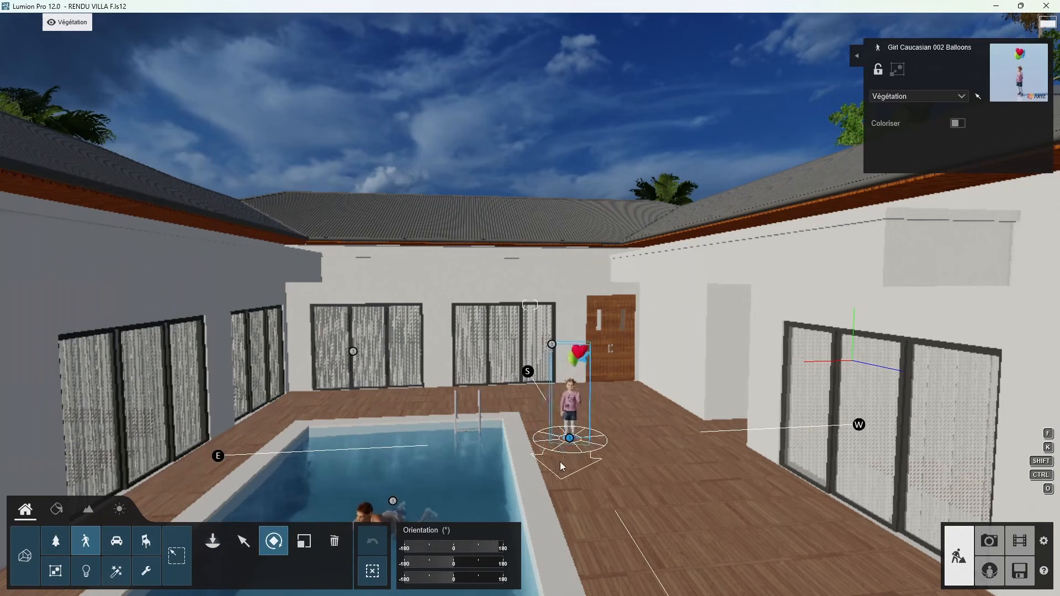
Step: Leave the pool courtyard and examine the villa's front facade and carport from the street
right_drag(558, 433, 353, 419)
key(w)
key(q)
key(q)
key(w)
key(s)
key(e)
key(w)
key(w)
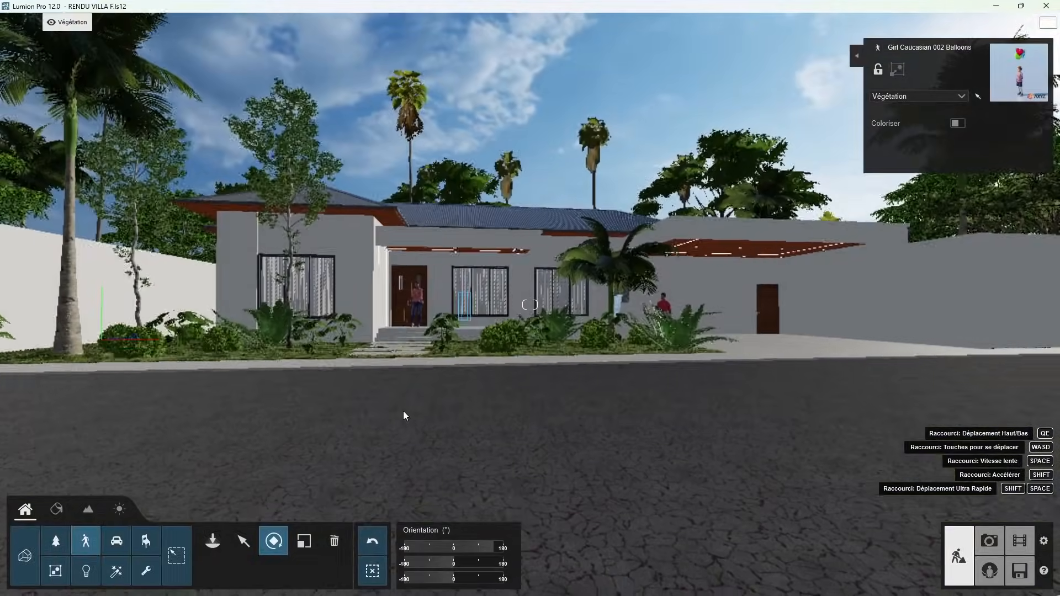
key(d)
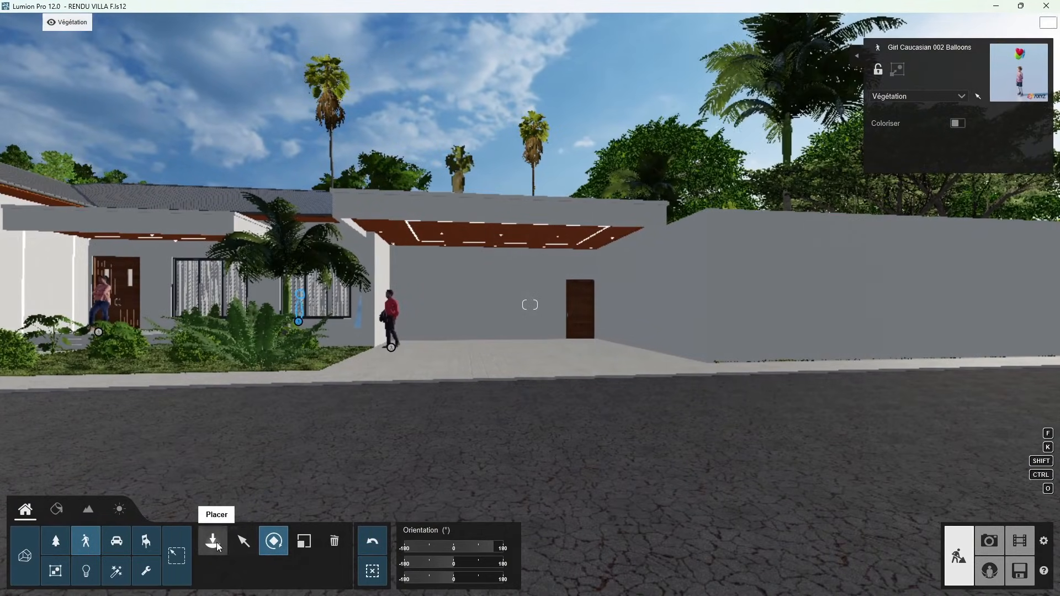
Step: Park the vehicle SUV HD 005 on the carport driveway beside the standing man and change its colour to grey
click(215, 546)
click(116, 547)
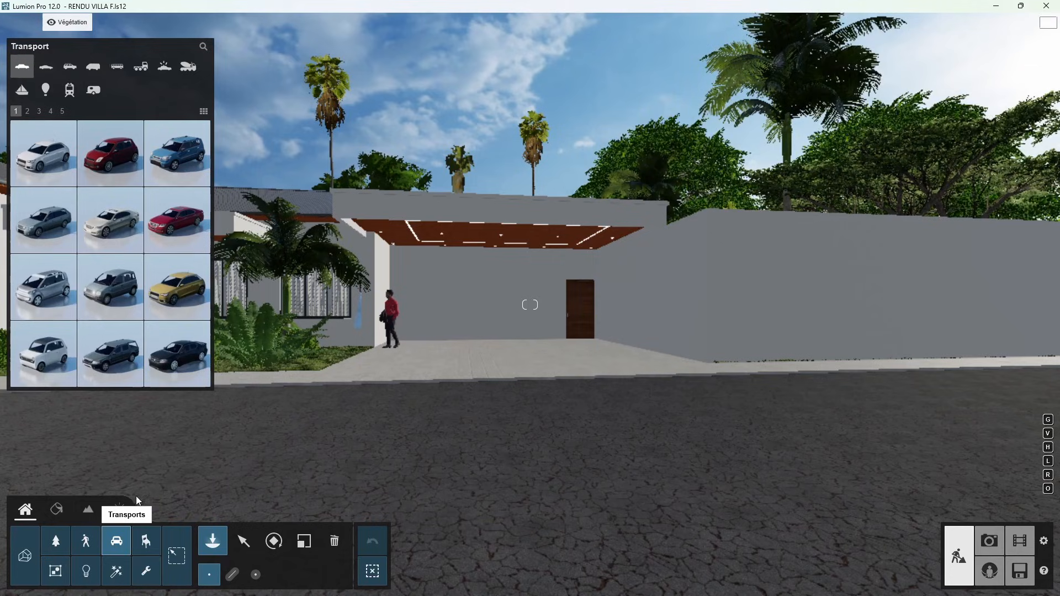
click(70, 69)
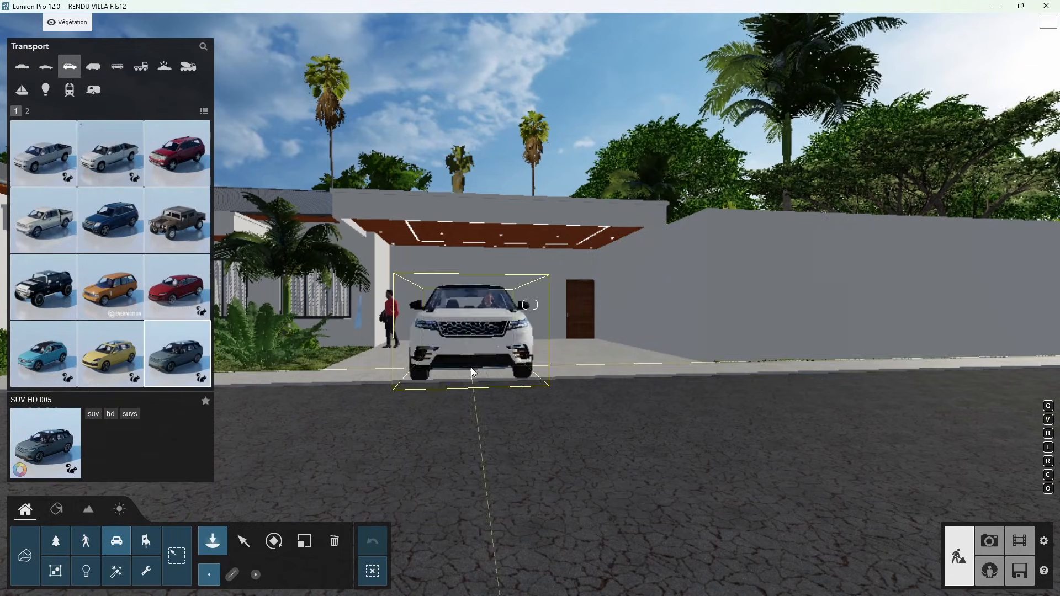
key(w)
key(q)
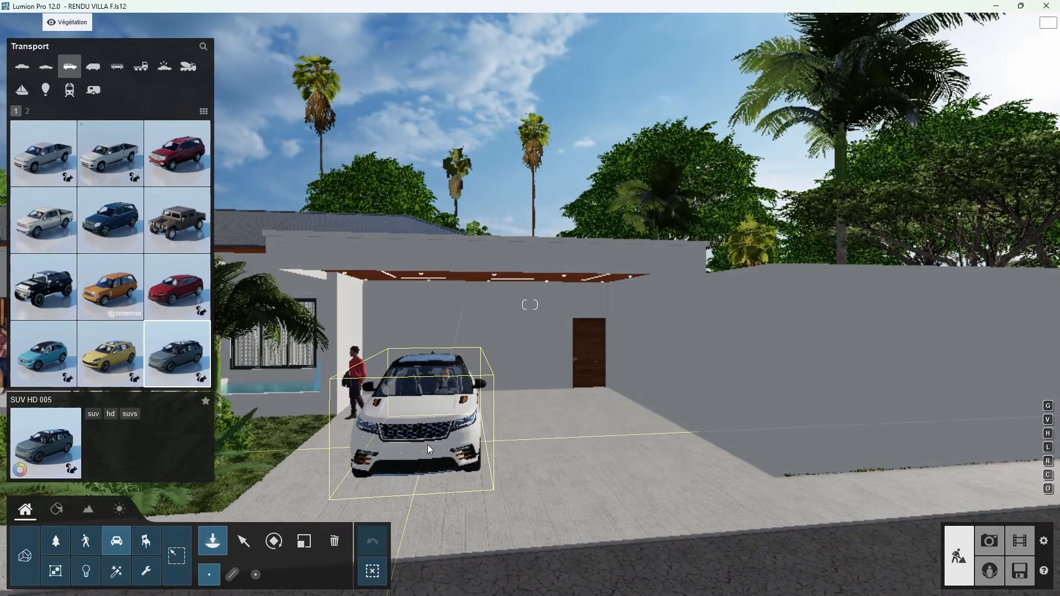
click(428, 445)
click(243, 541)
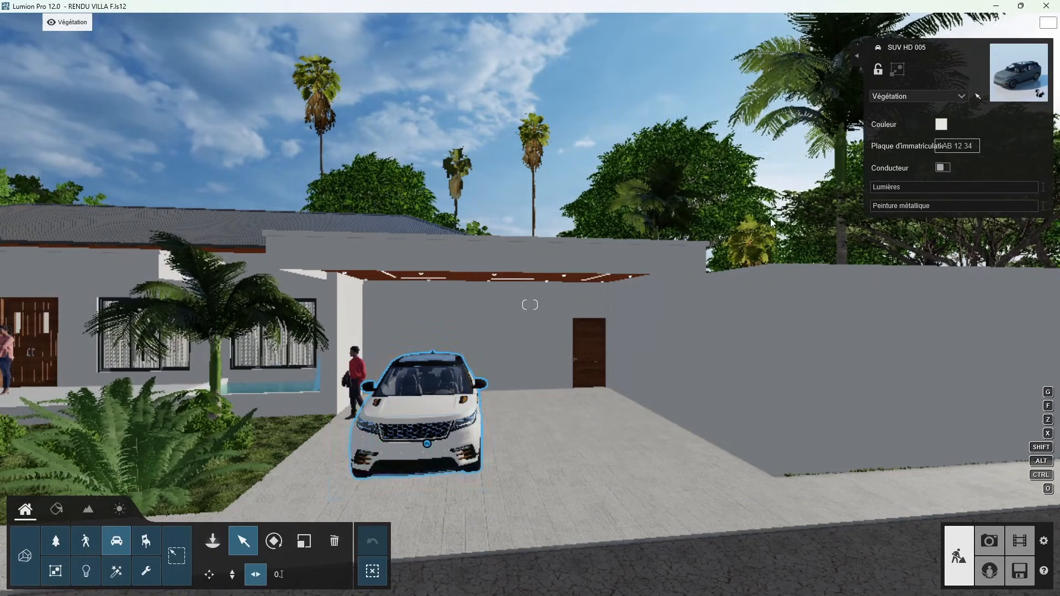
click(942, 125)
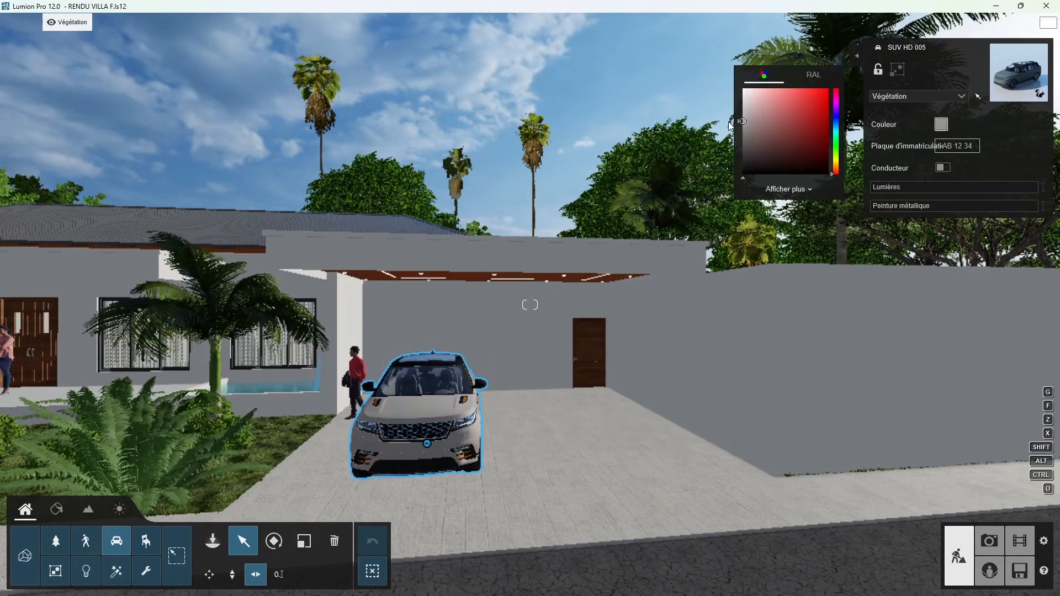
Step: Choose Car HD 002 from the cars and park it next to the SUV on the driveway
click(212, 541)
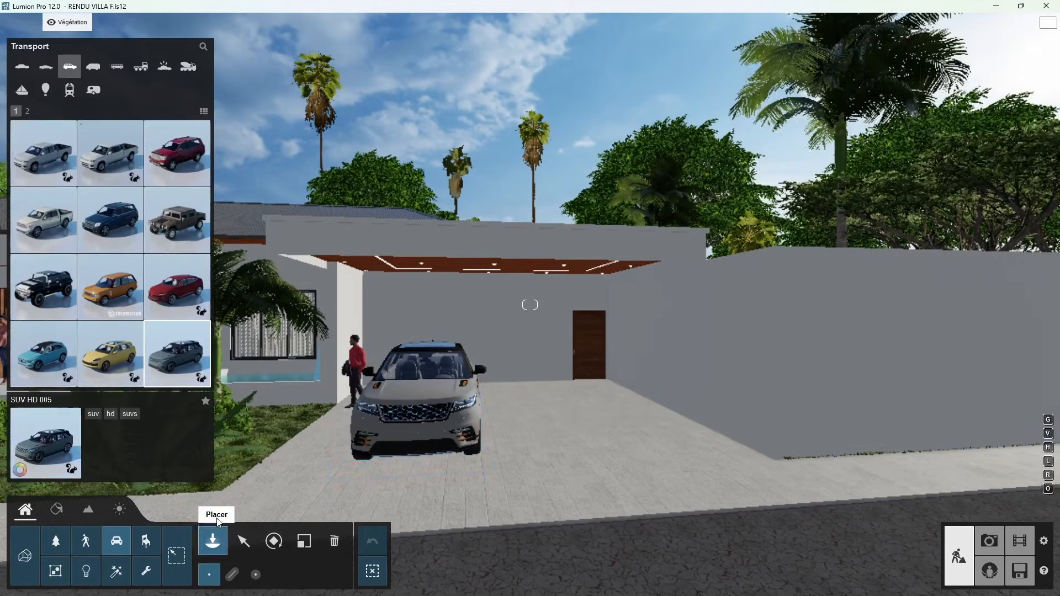
click(28, 72)
click(27, 111)
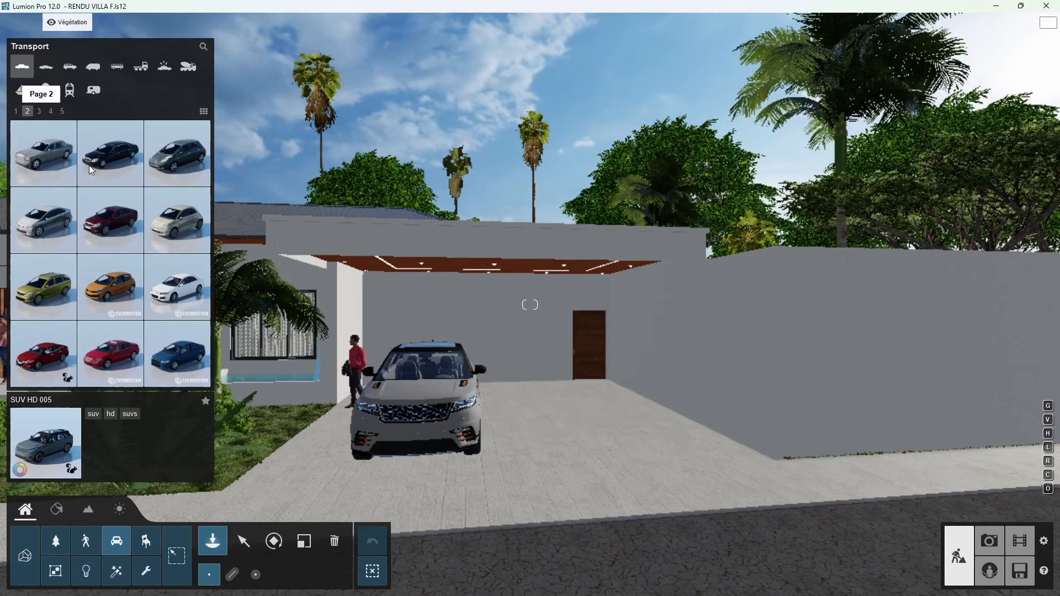
click(205, 305)
click(562, 426)
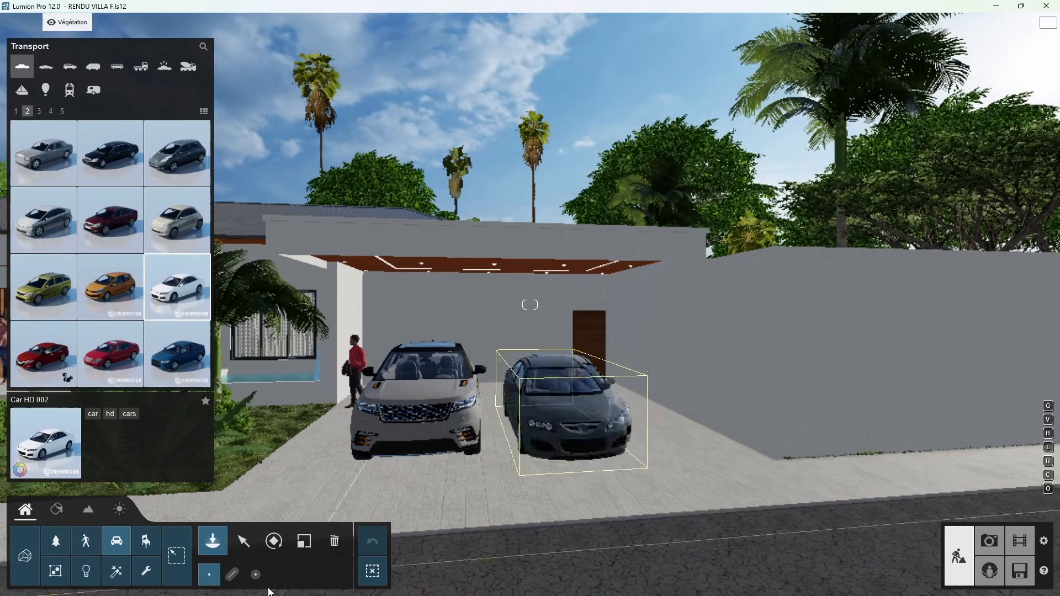
Step: Change the colour of Car HD 002 to dark blue and turn off its driver
click(243, 544)
click(554, 415)
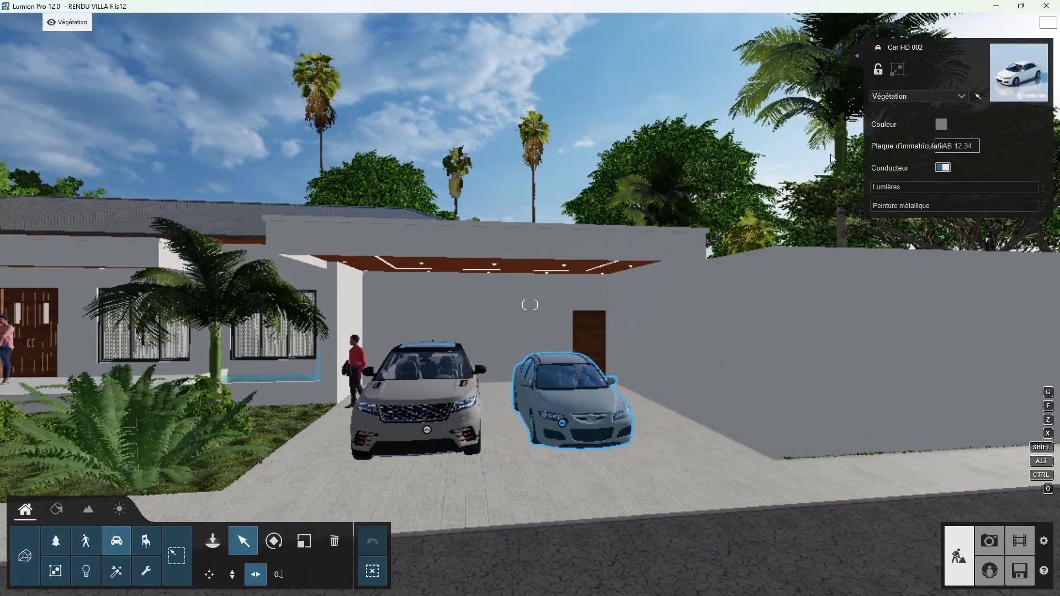
click(941, 124)
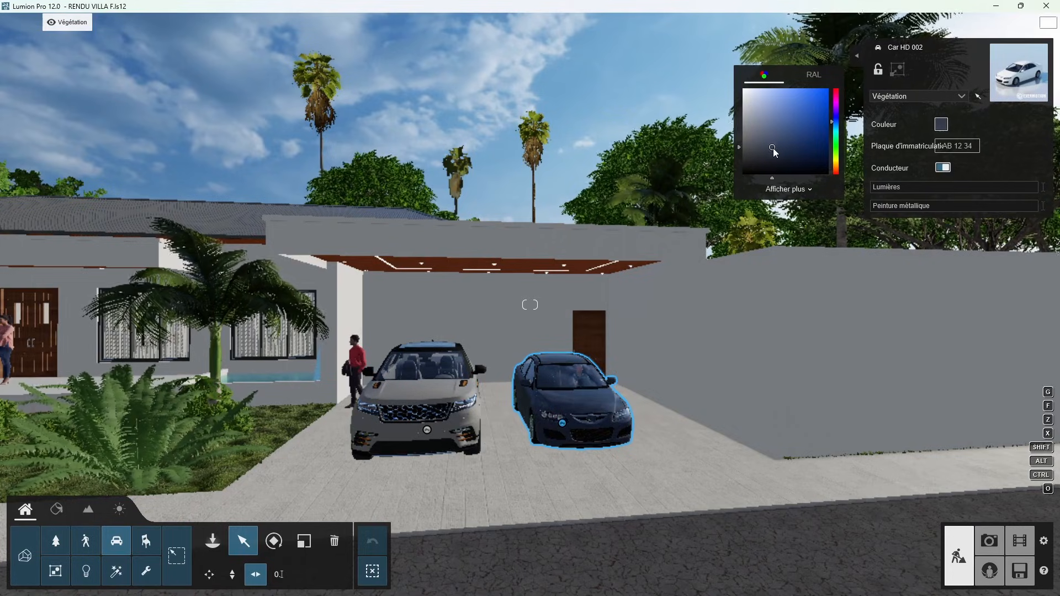
click(950, 168)
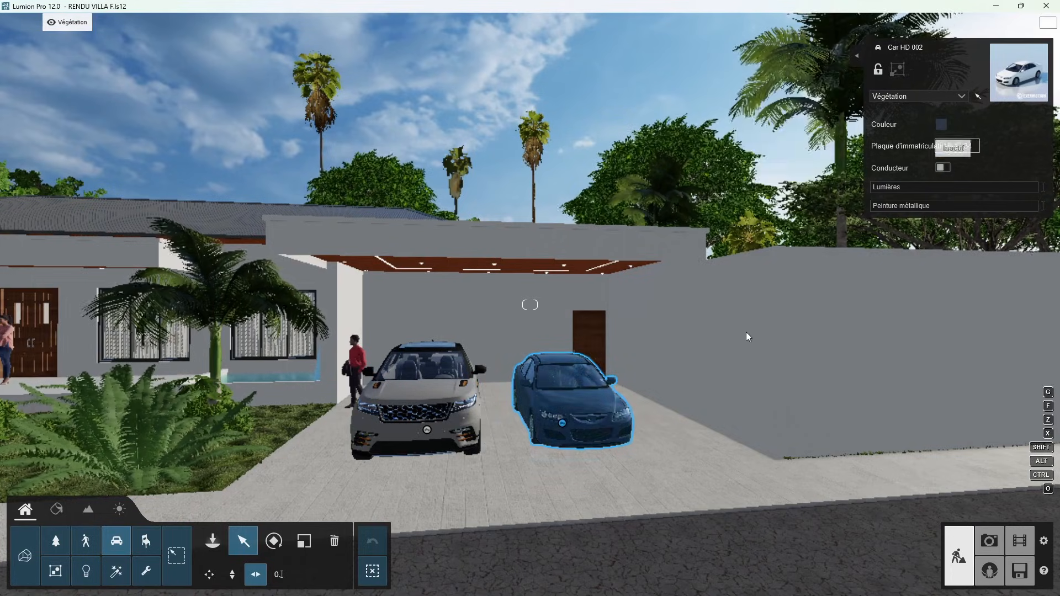
Step: Select the SUV on the driveway from the street side and lighten its body colour to a light grey
key(e)
key(a)
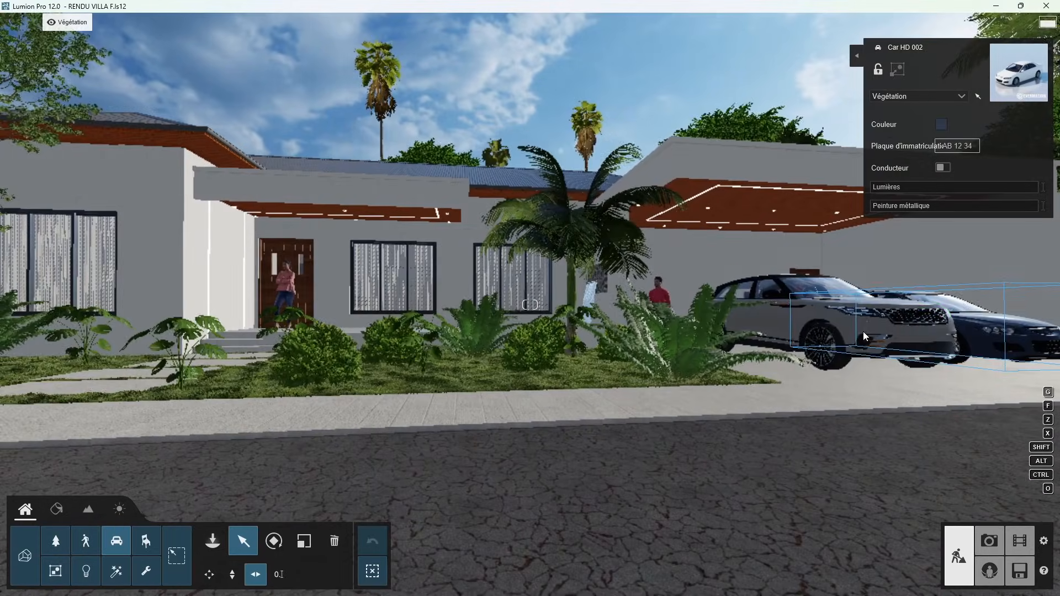
click(863, 330)
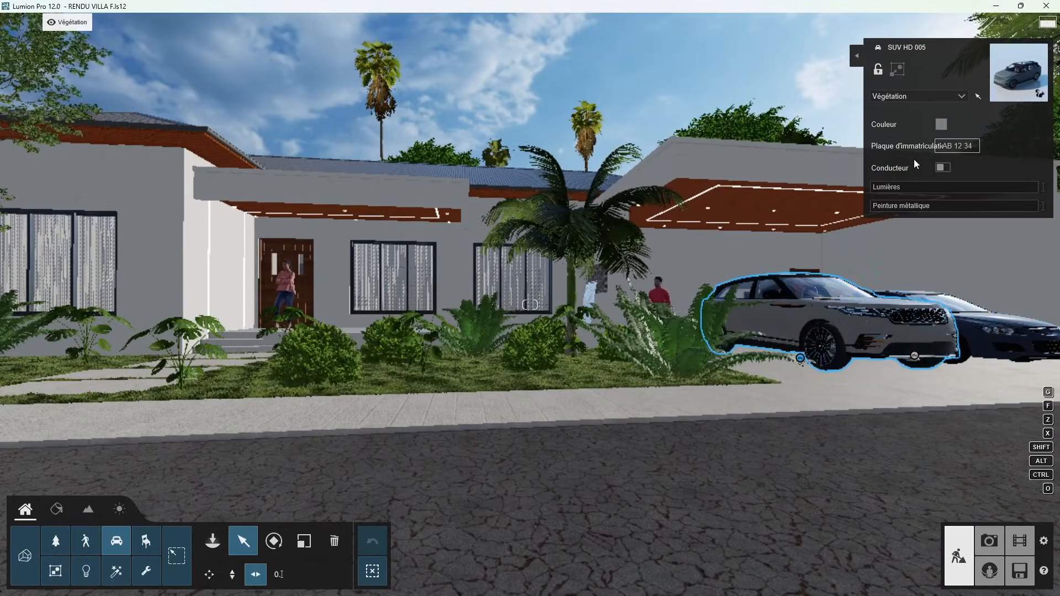
click(941, 125)
mouse_move(790, 130)
mouse_down()
mouse_move(747, 127)
mouse_move(740, 117)
mouse_up()
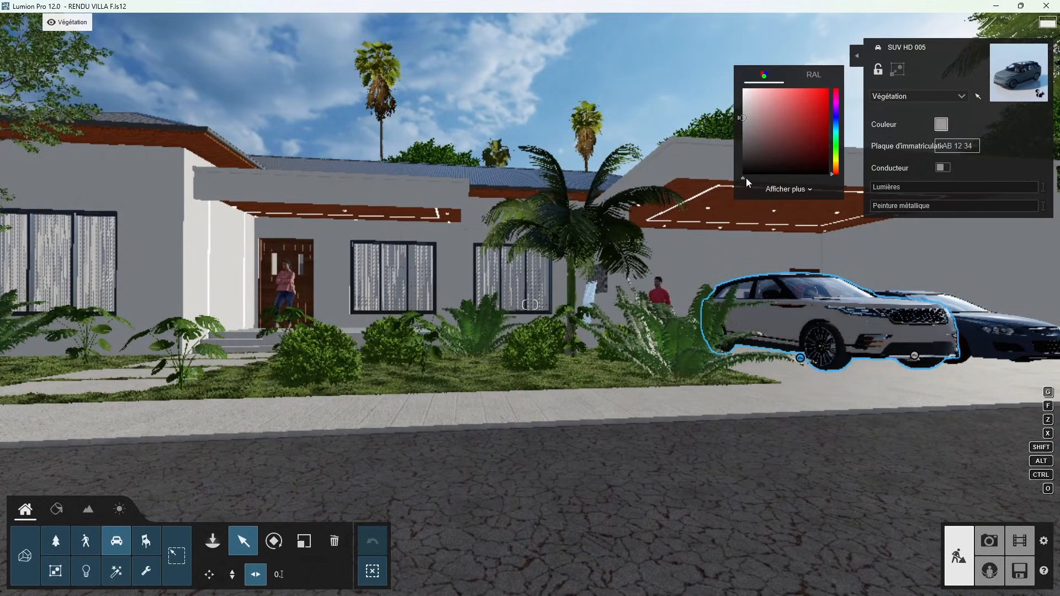
Step: Review the front planting and parked cars from the street, and go over the roof to check the figures around the pool
key(a)
key(q)
key(e)
key(d)
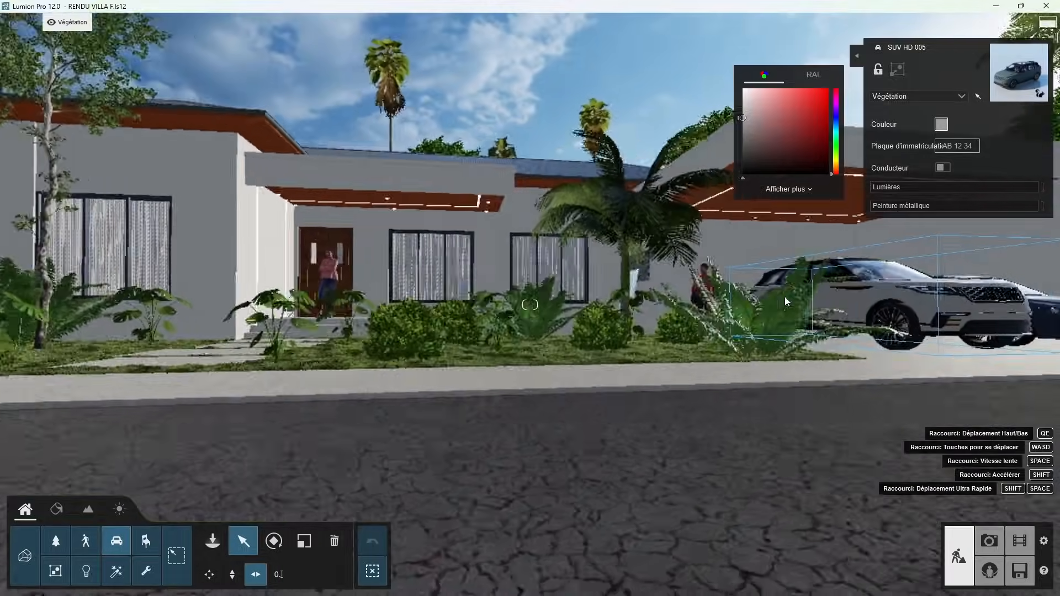
key(q)
key(q)
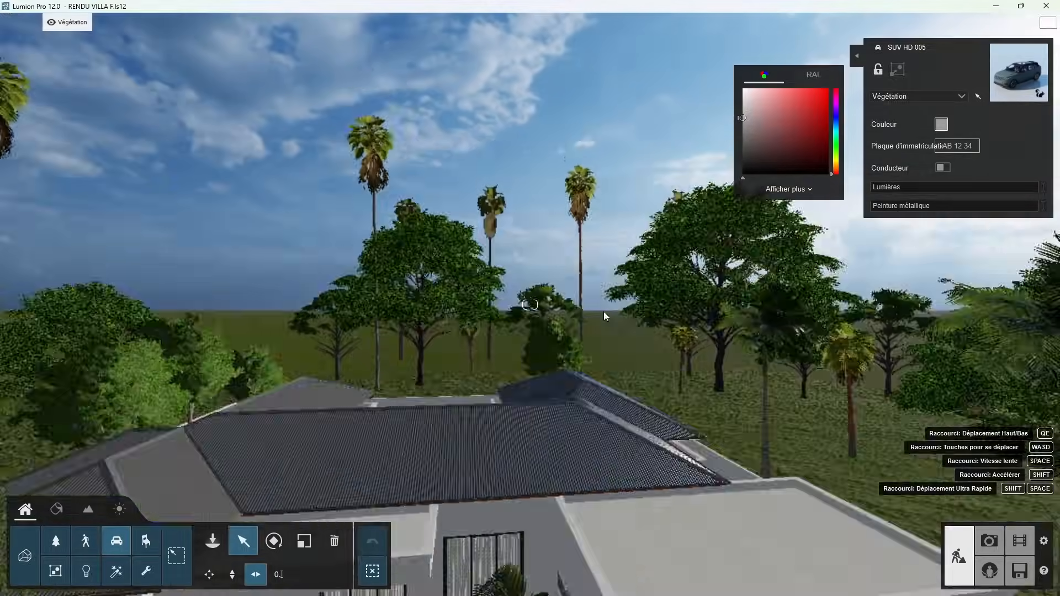
key(w)
right_drag(557, 393, 388, 436)
key(s)
key(d)
key(d)
key(w)
key(w)
mouse_move(85, 19)
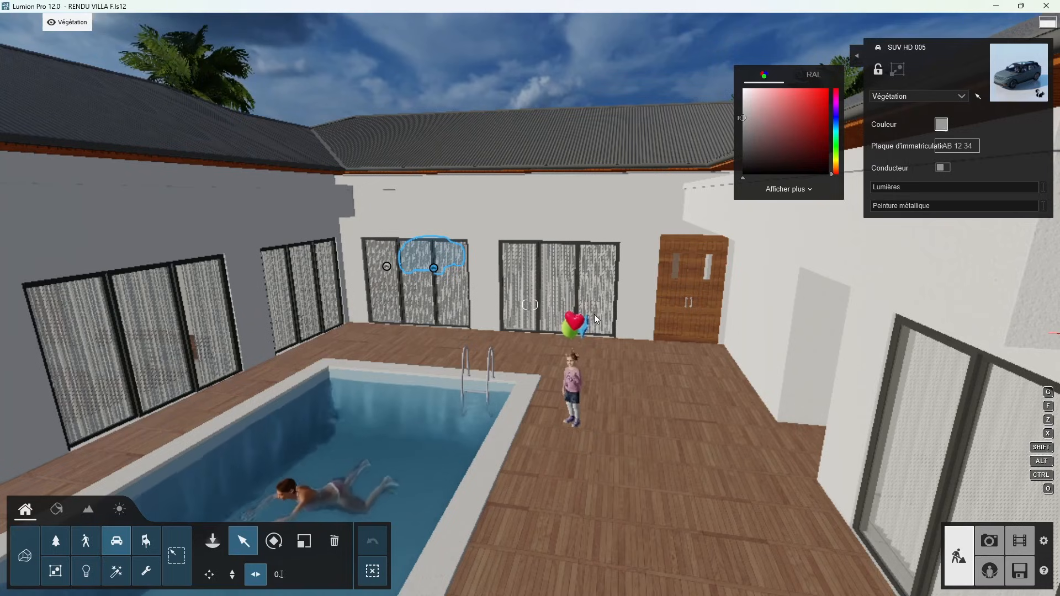
Step: Look through the furniture and exterior objects and open the deck chair collection among the garden objects
mouse_move(594, 314)
right_down()
mouse_move(611, 327)
mouse_move(596, 309)
right_up()
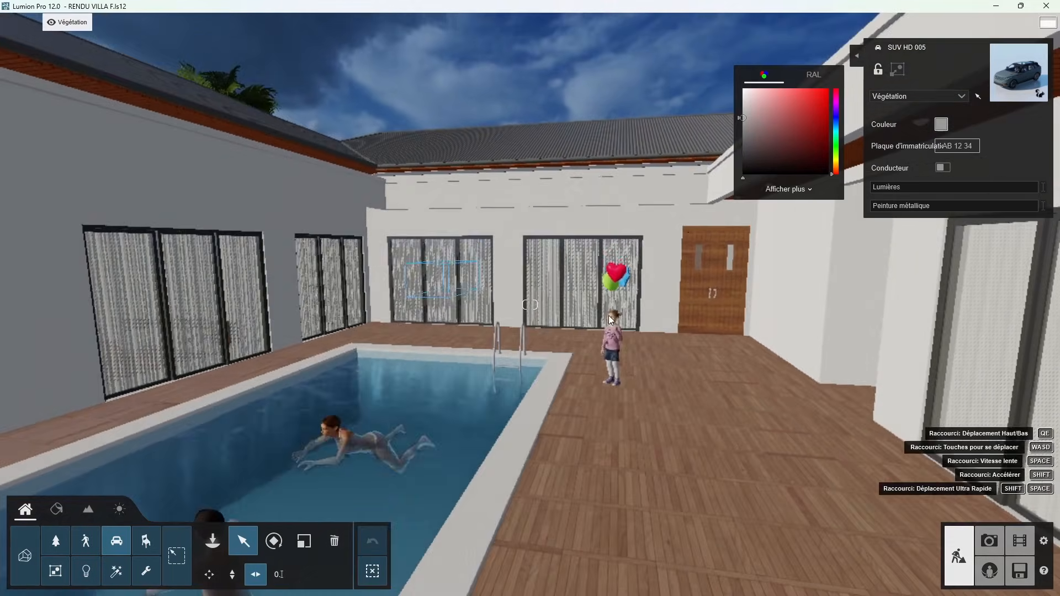
mouse_move(168, 46)
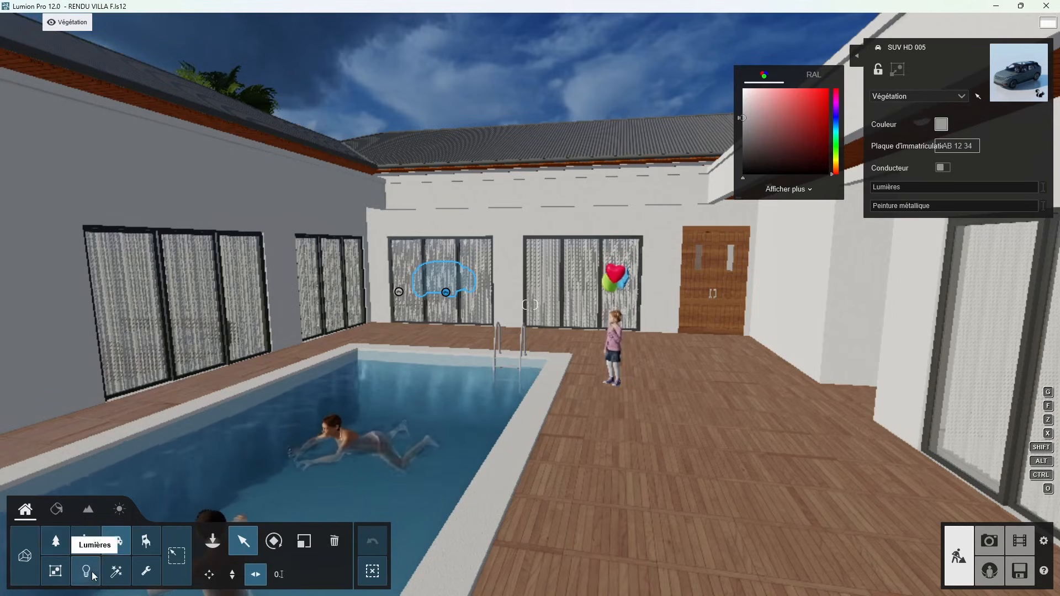
click(154, 542)
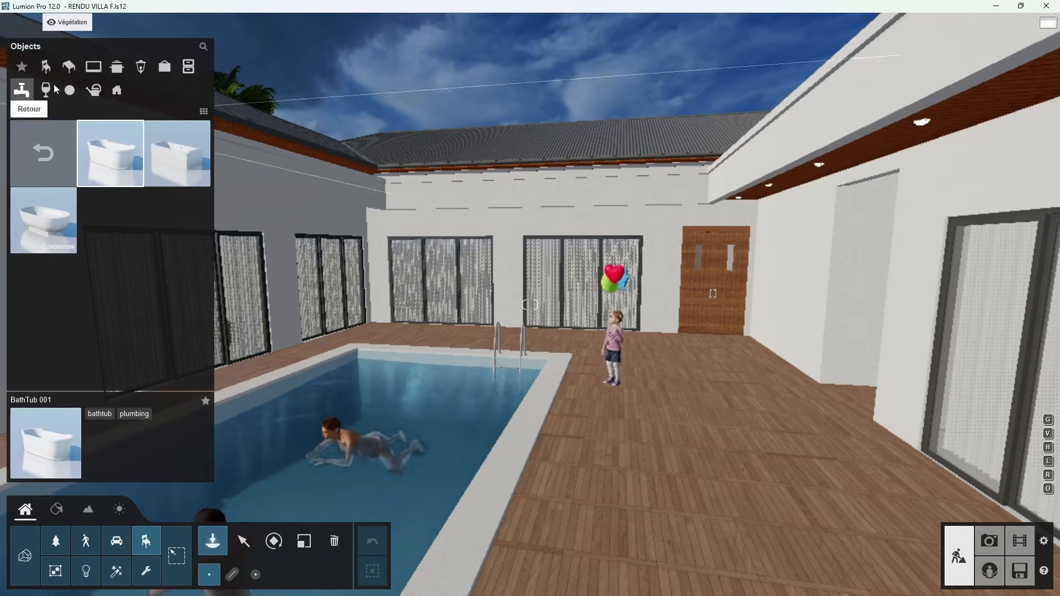
click(48, 71)
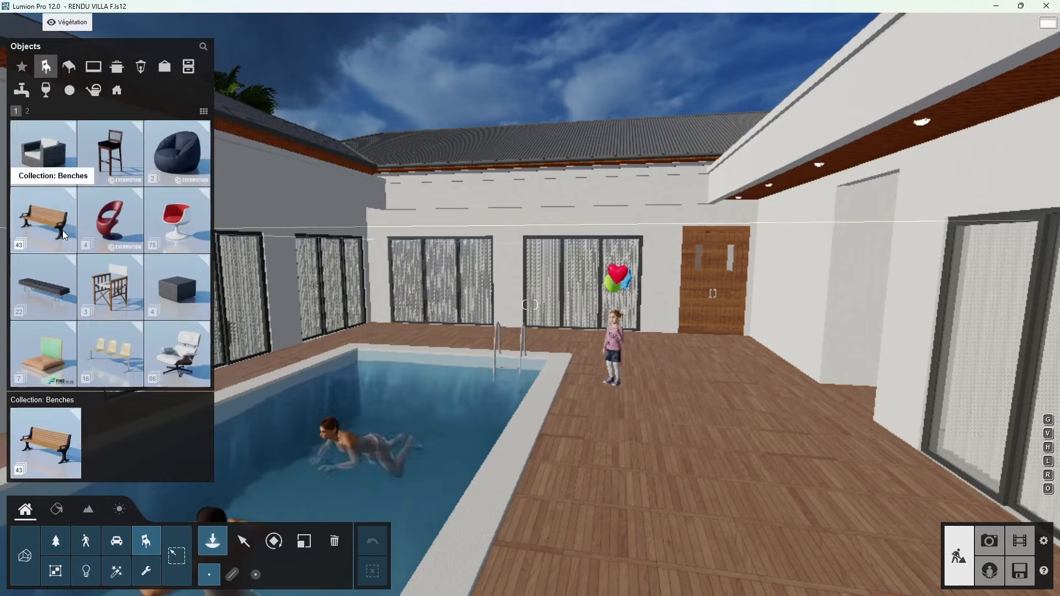
click(27, 112)
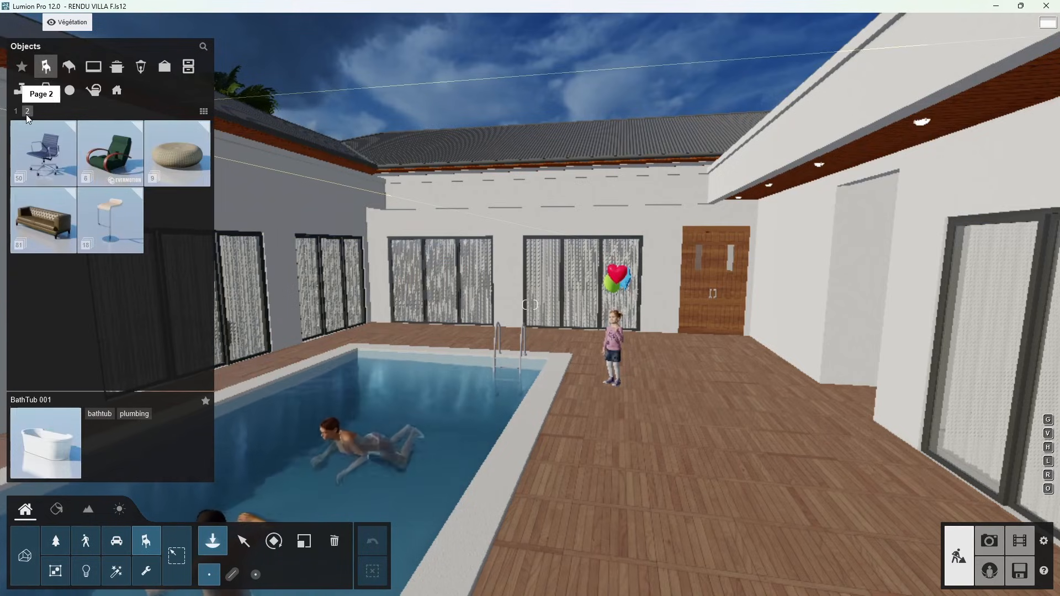
click(20, 113)
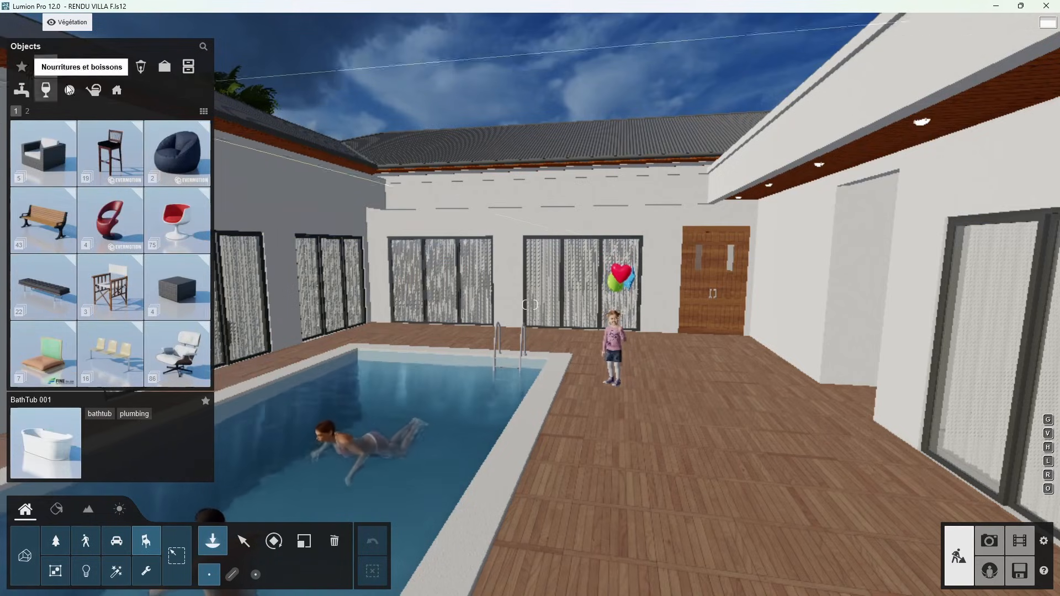
click(101, 91)
click(116, 91)
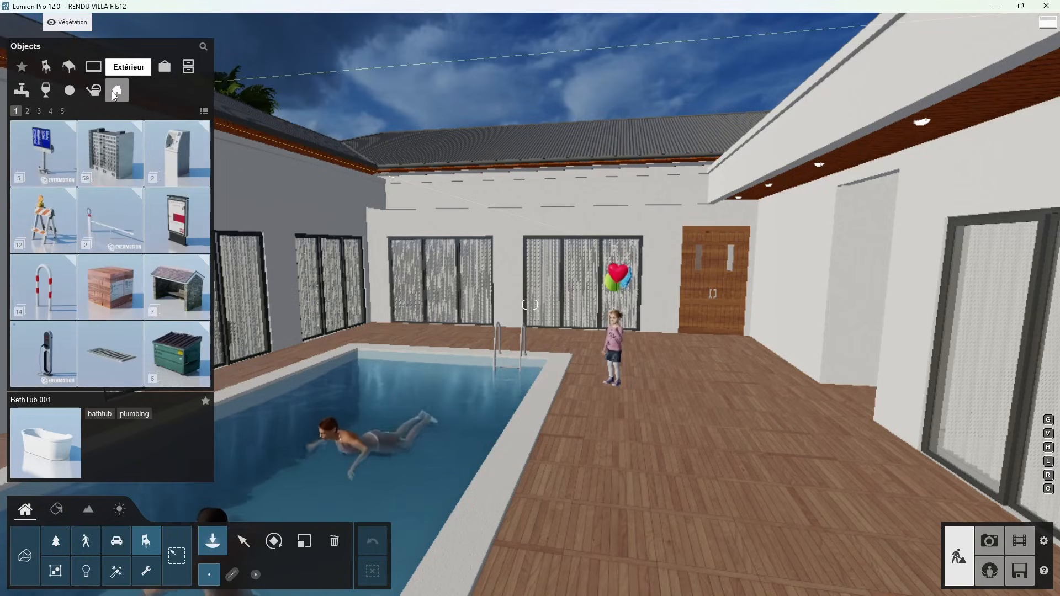
click(70, 91)
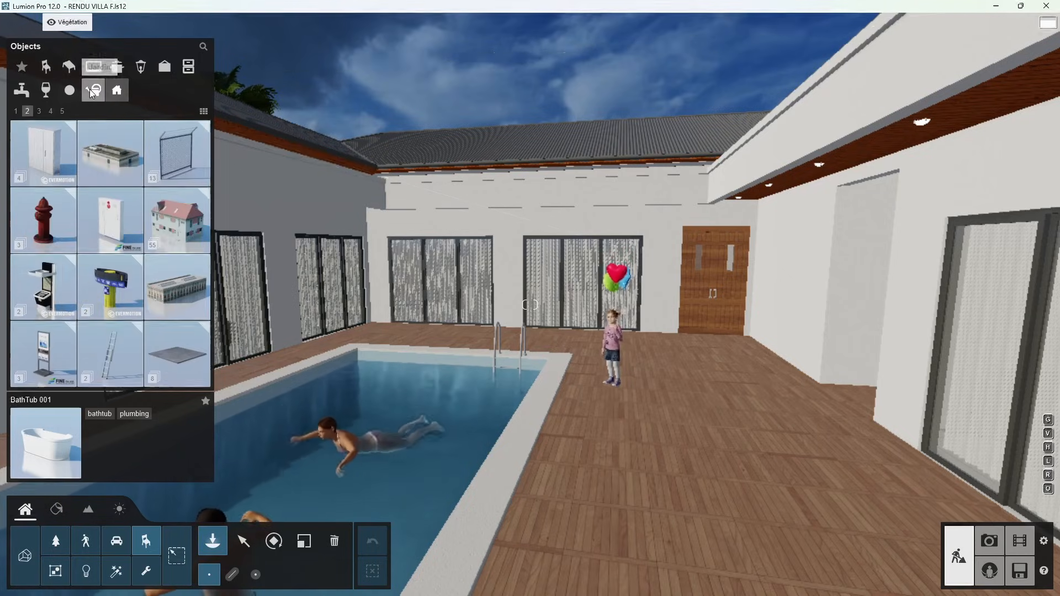
click(92, 92)
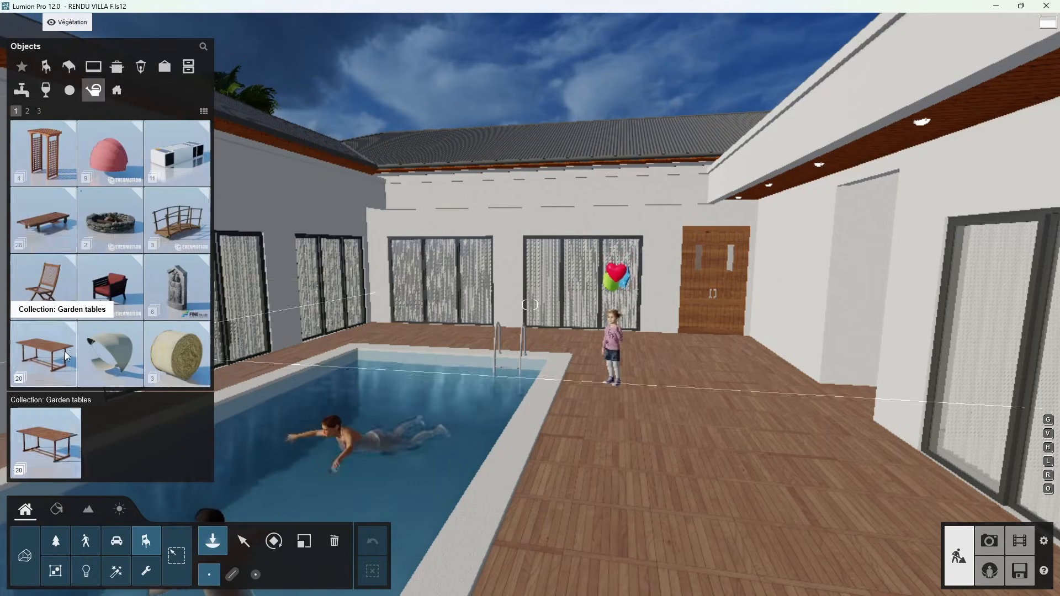
click(41, 201)
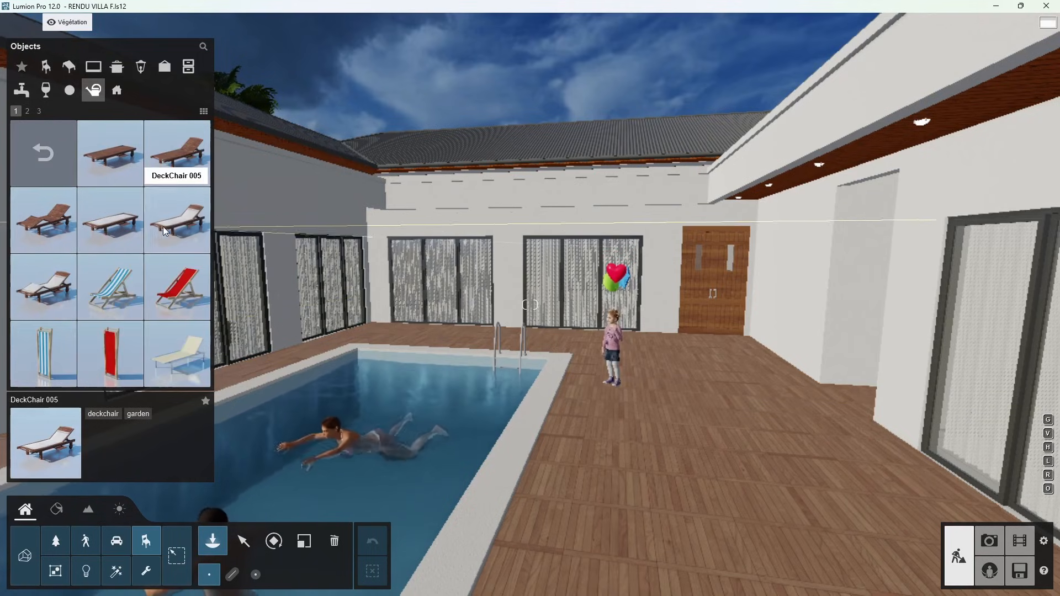
Step: Place DeckChair 005 on the wooden deck beside the pool and rotate it so its foot end points at the water
click(707, 461)
right_drag(707, 461, 584, 479)
scroll(584, 480, down, 5)
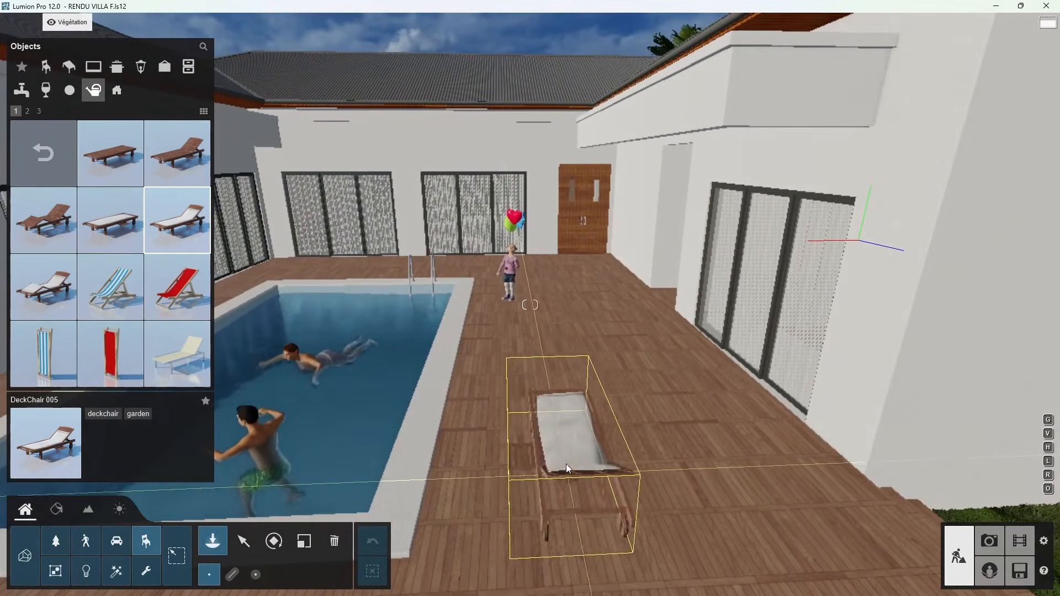
click(282, 547)
drag(562, 456, 456, 458)
drag(566, 460, 449, 482)
Step: Move the deck chair back from the pool edge and copy it along the deck to form a row of three
click(237, 543)
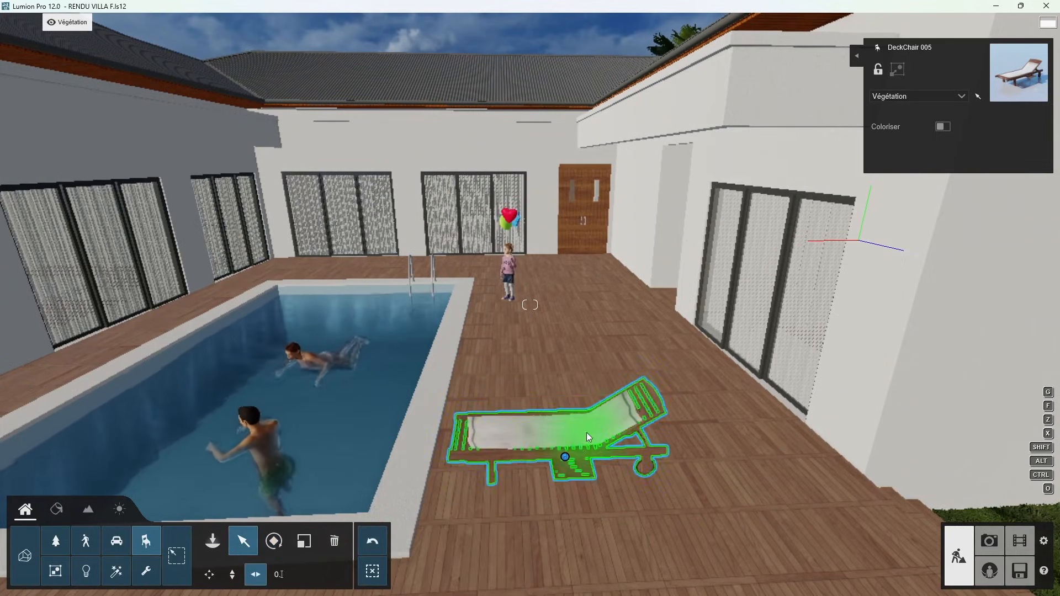
drag(568, 461, 605, 446)
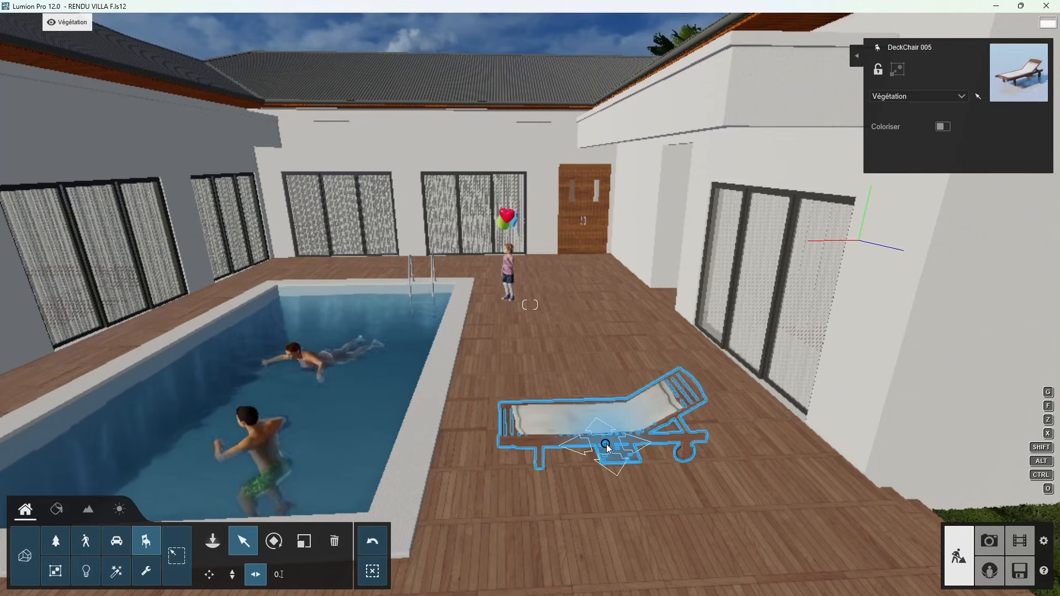
alt+drag(606, 444, 561, 325)
key(s)
right_drag(534, 397, 549, 395)
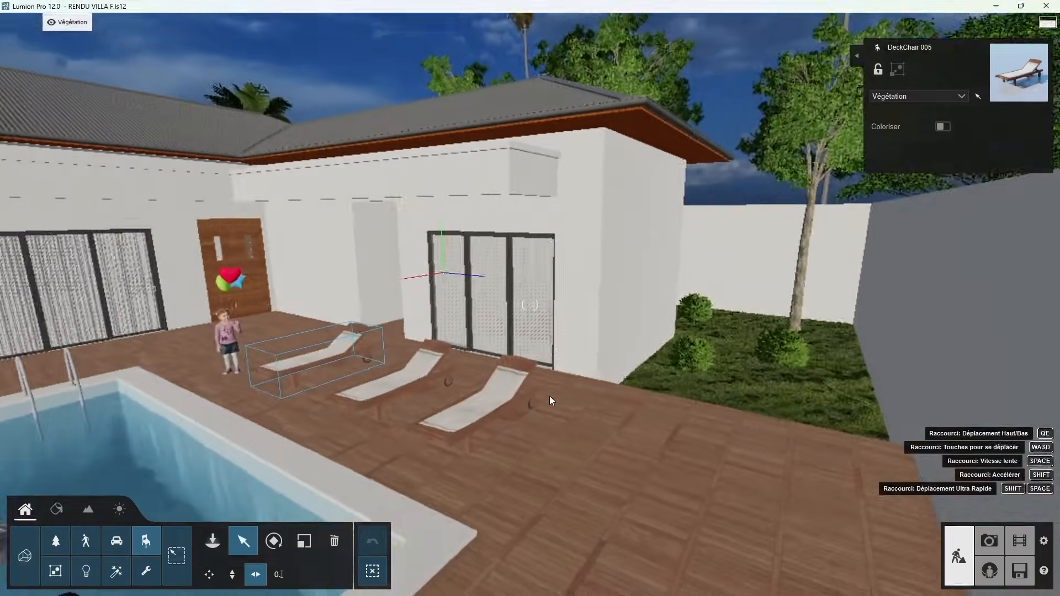
Step: Look through the static 3D people for a seated figure suited to the deck chairs
click(212, 541)
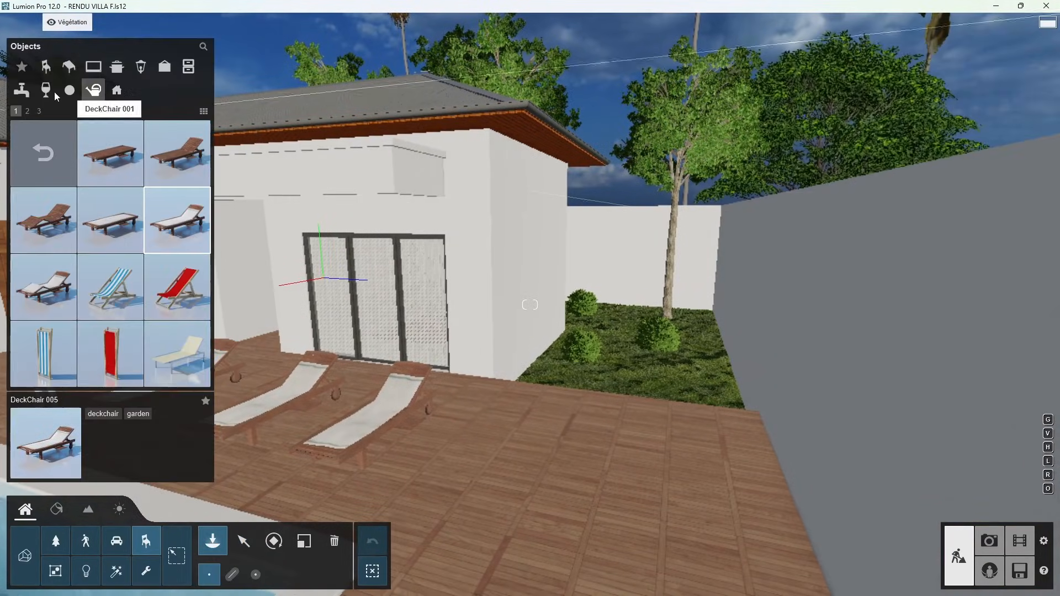
click(86, 542)
click(49, 126)
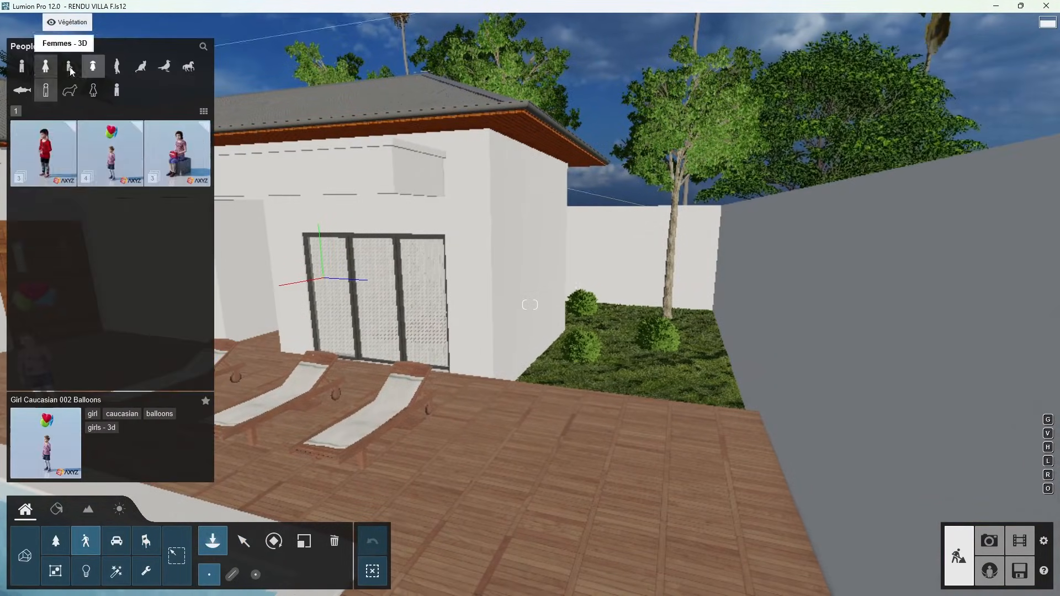
click(116, 67)
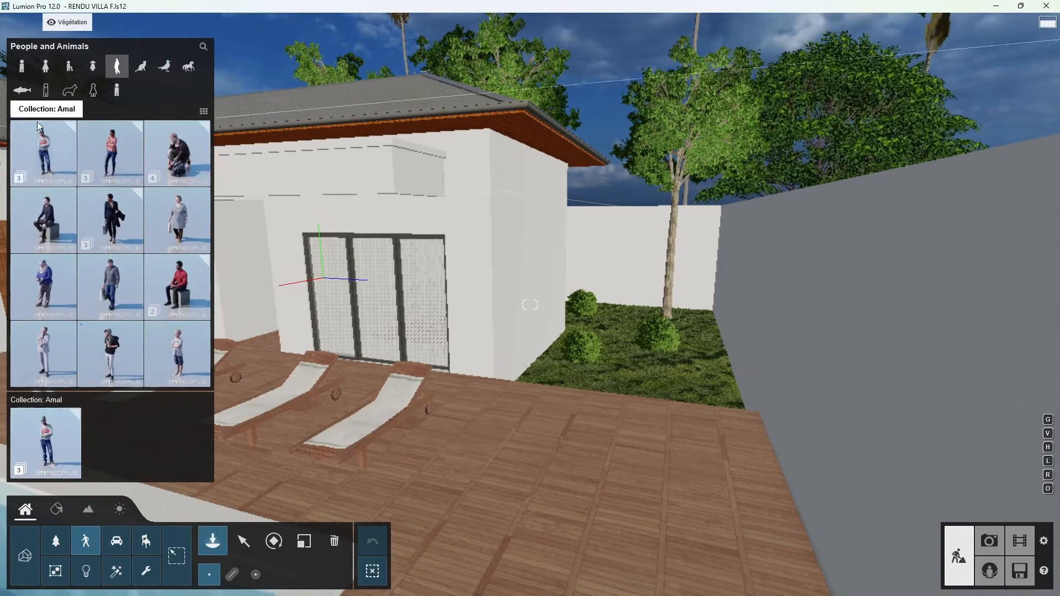
click(26, 112)
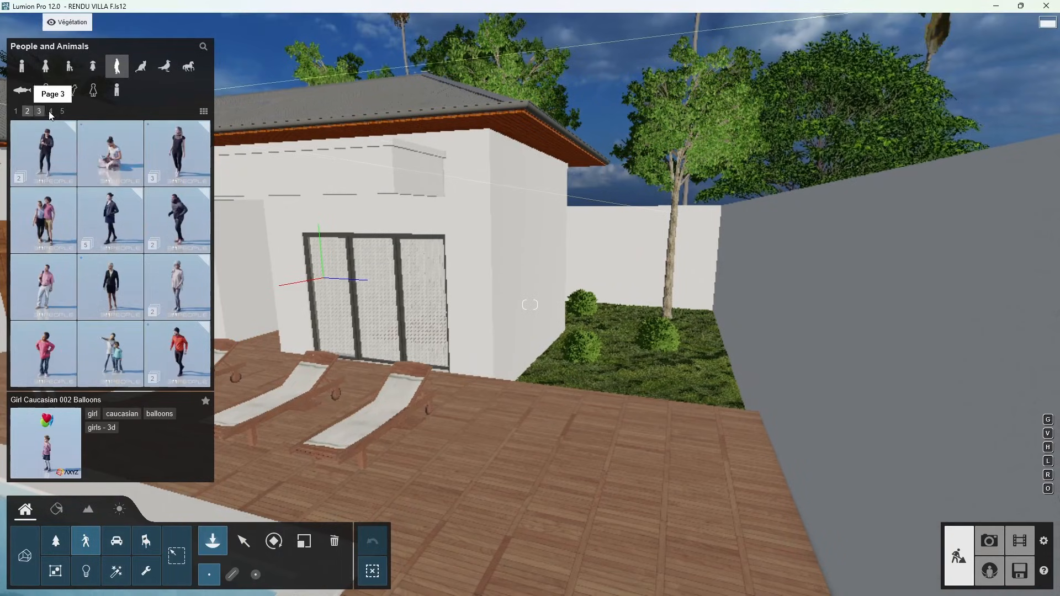
click(50, 111)
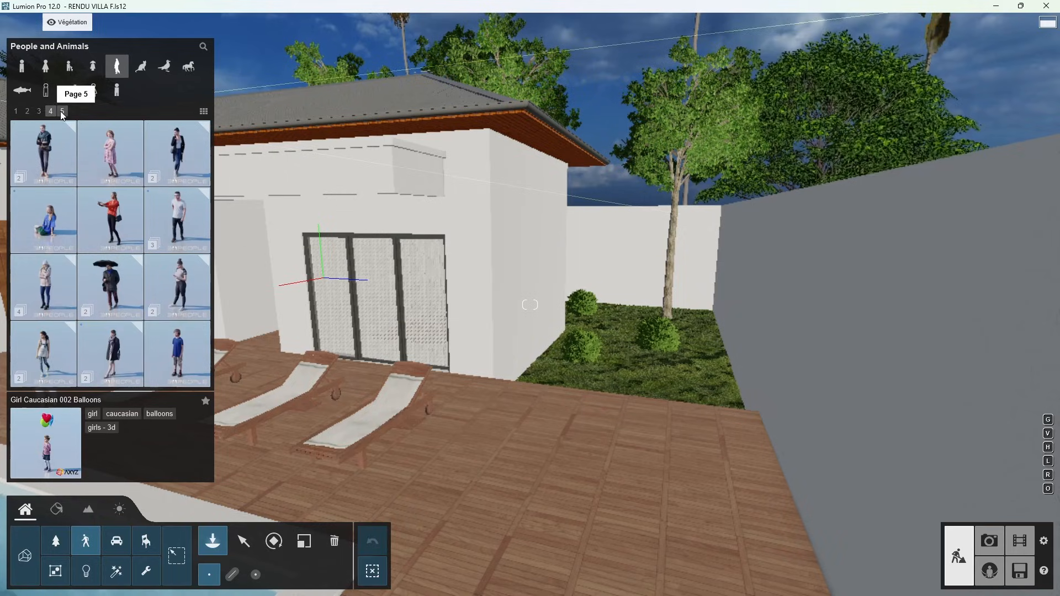
click(61, 112)
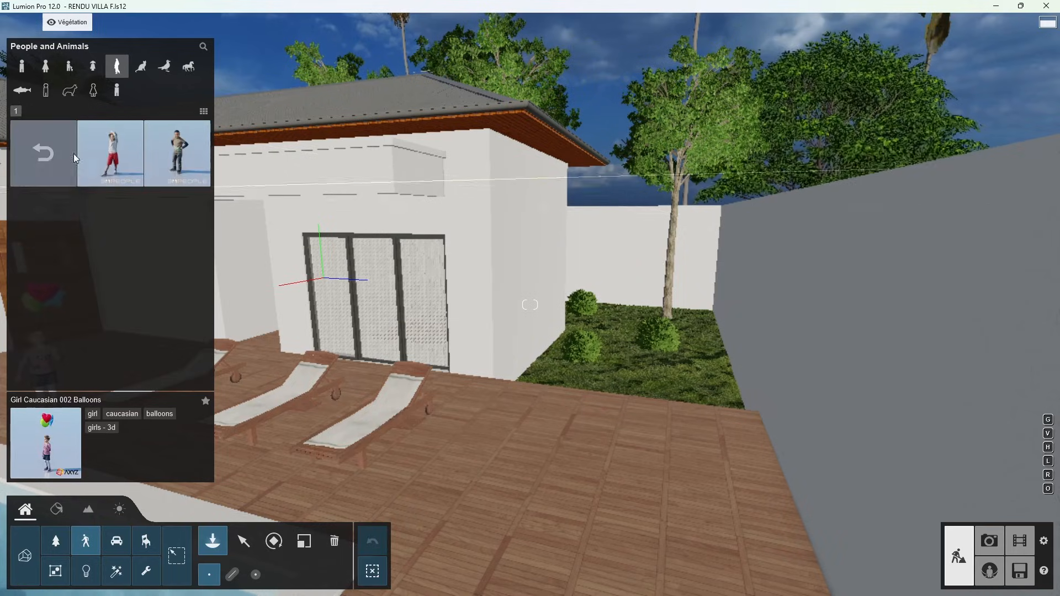
click(38, 111)
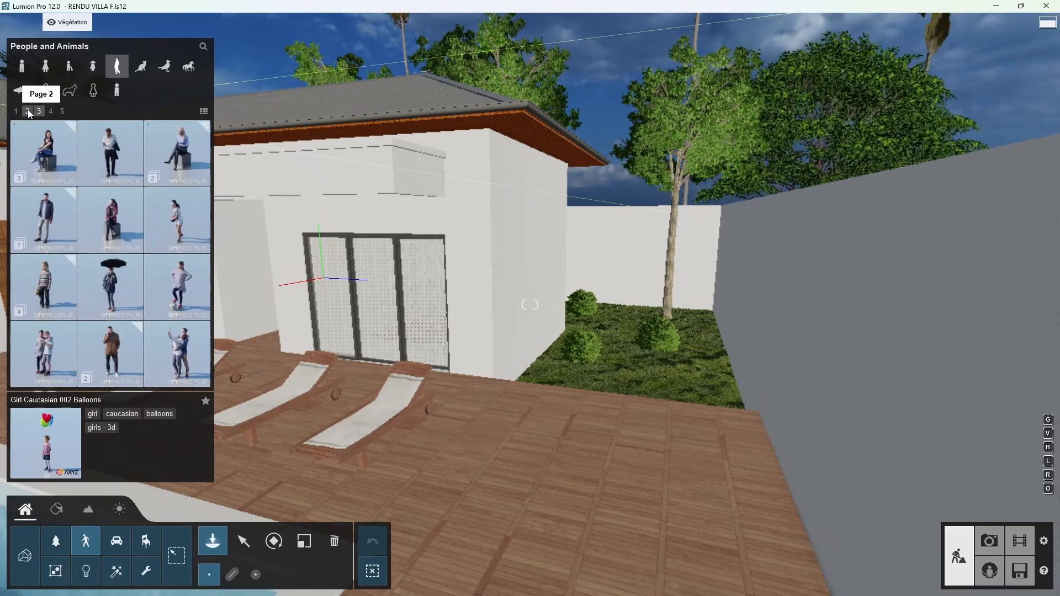
click(29, 112)
click(17, 112)
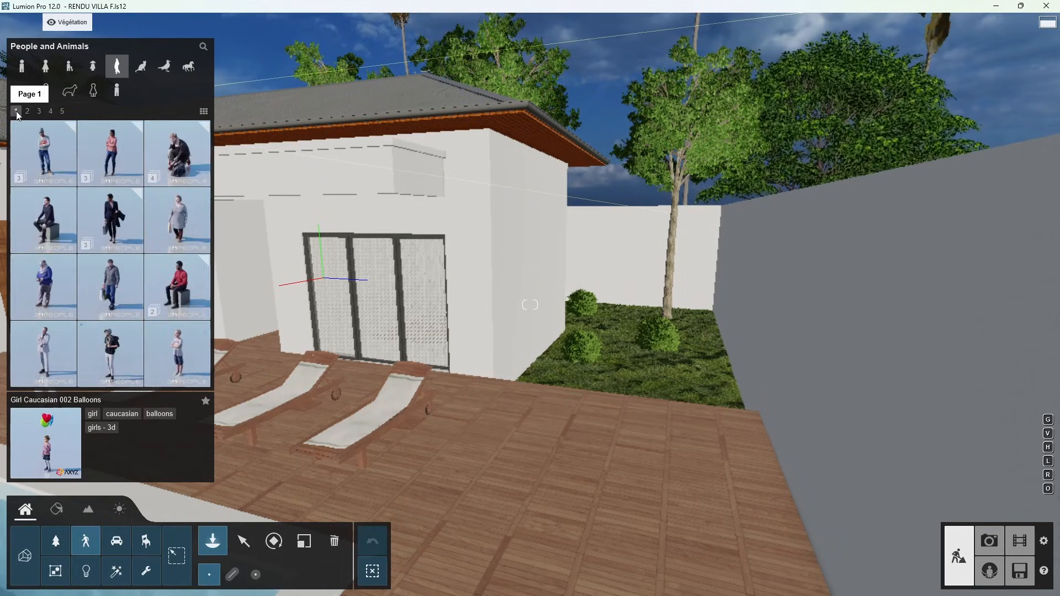
Step: Place the seated figure Bruce 001 on the deck near the deck chairs
click(188, 283)
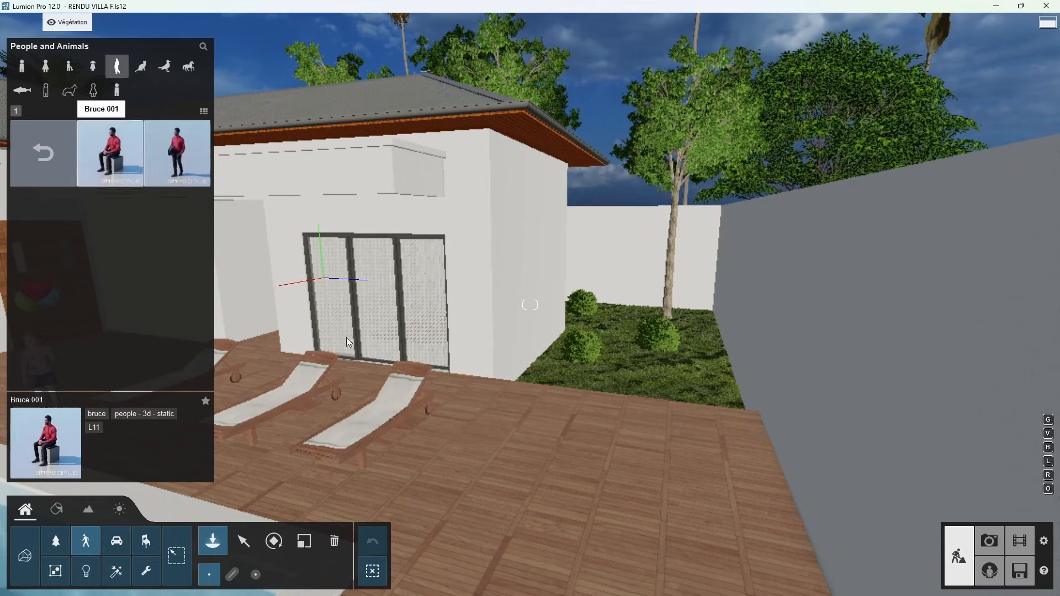
click(111, 155)
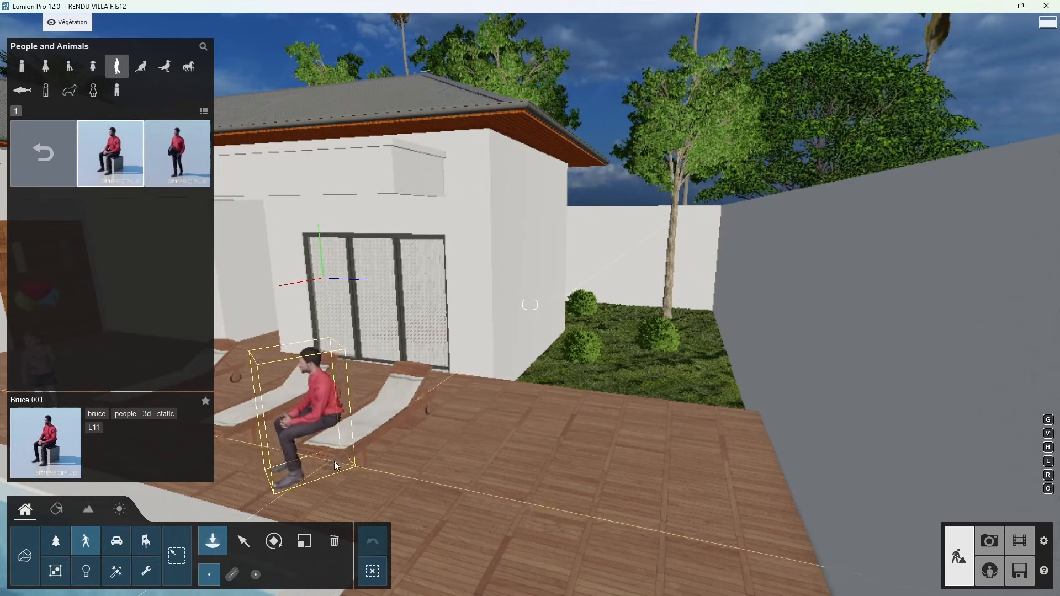
click(343, 485)
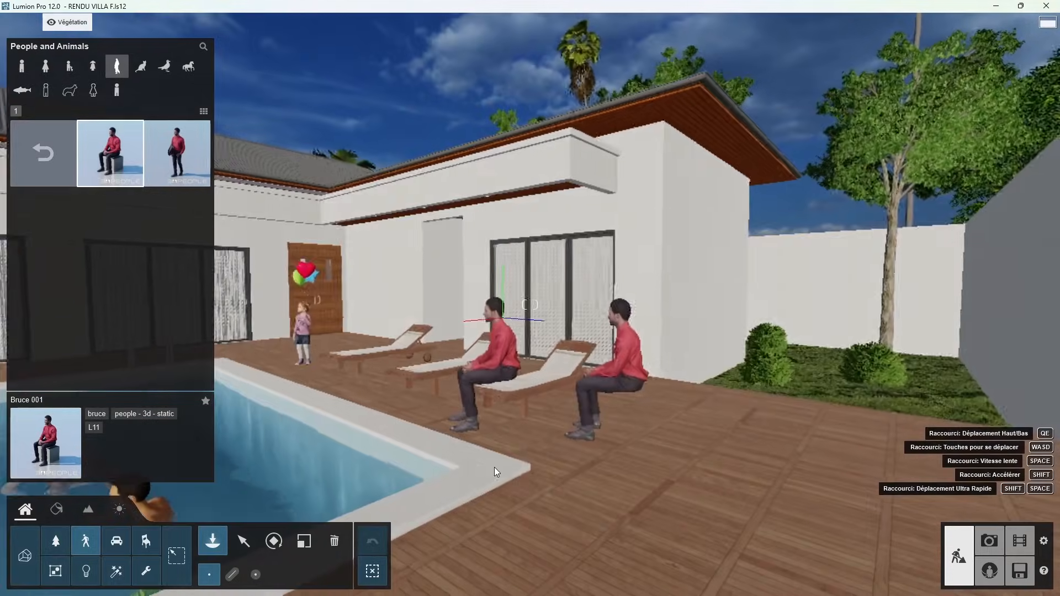
Step: Delete the seated Bruce 001 figures from the deck
key(d)
click(342, 548)
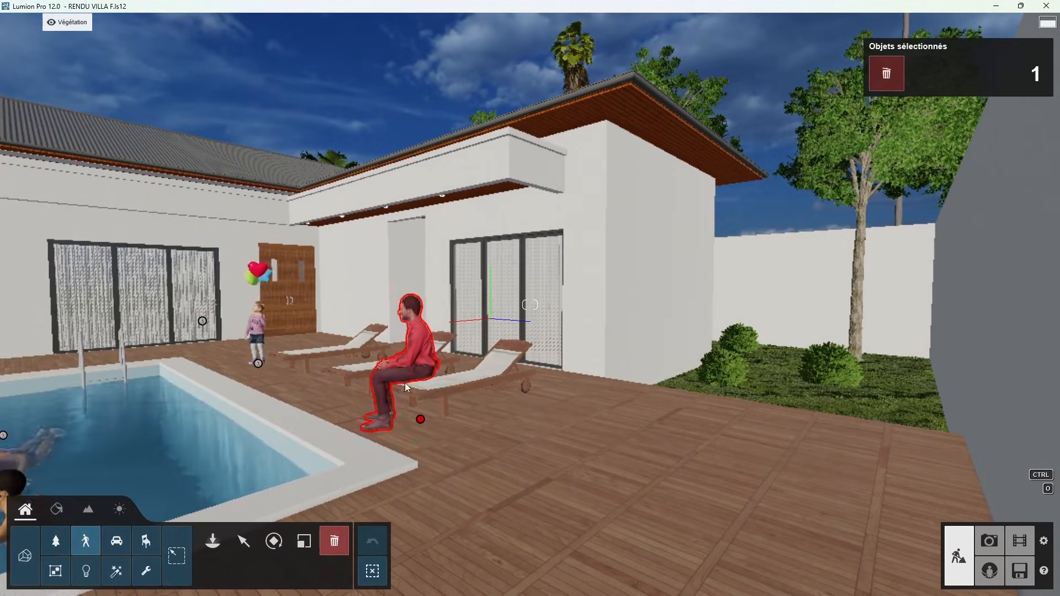
click(420, 419)
Step: Place Boy Caucasian 002 ComicBook on the nearest deck chair and turn him around
click(212, 541)
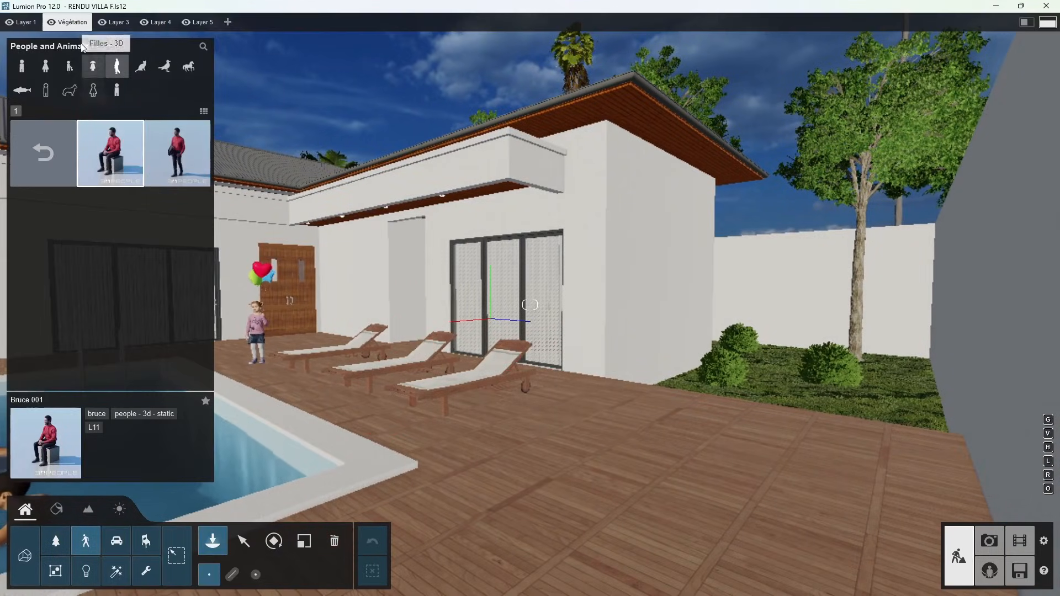
click(63, 68)
click(127, 172)
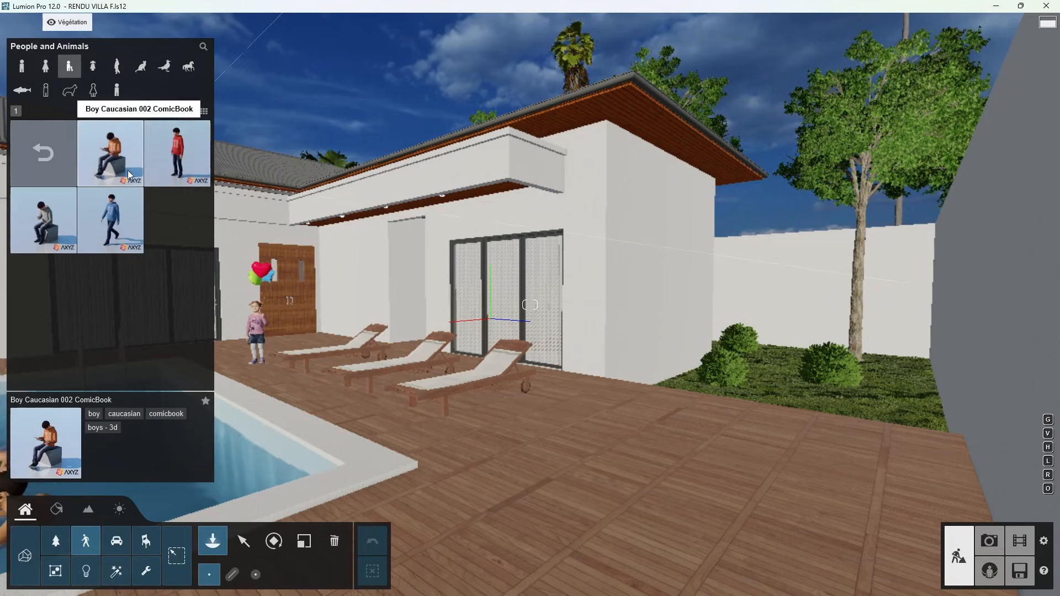
click(429, 386)
click(274, 541)
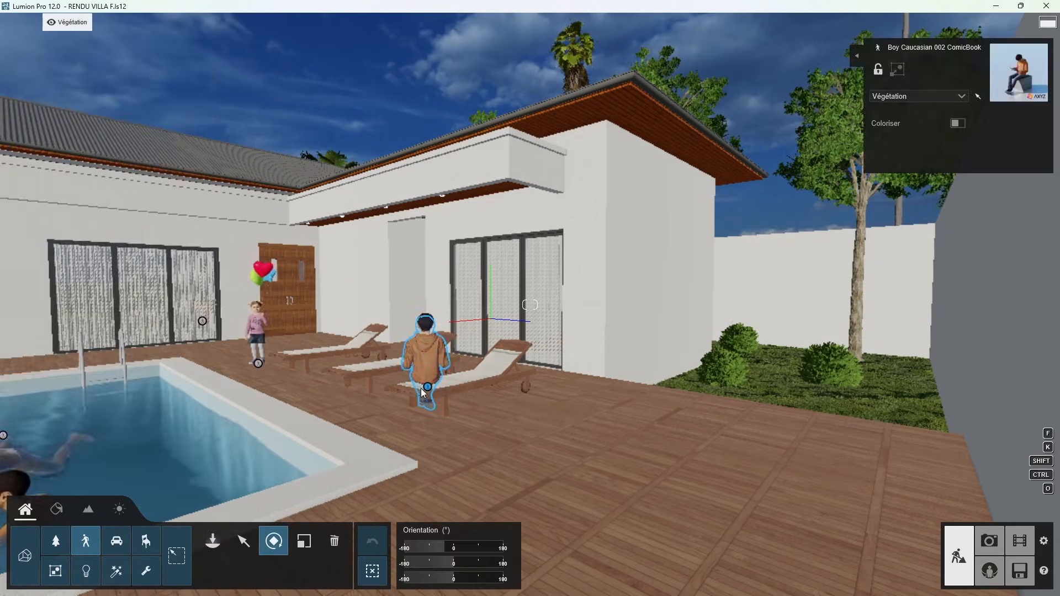
drag(423, 397, 422, 430)
Step: Go over the roof from the pool to the street and examine the front facade with its planting, people and parked cars
right_drag(682, 458, 485, 434)
key(d)
key(a)
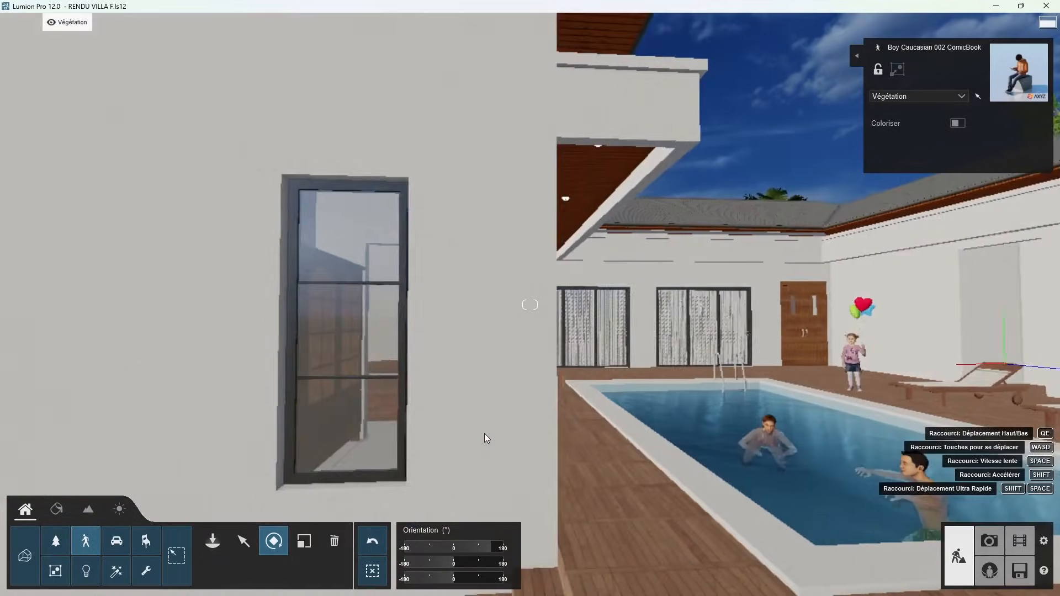
key(q)
key(q)
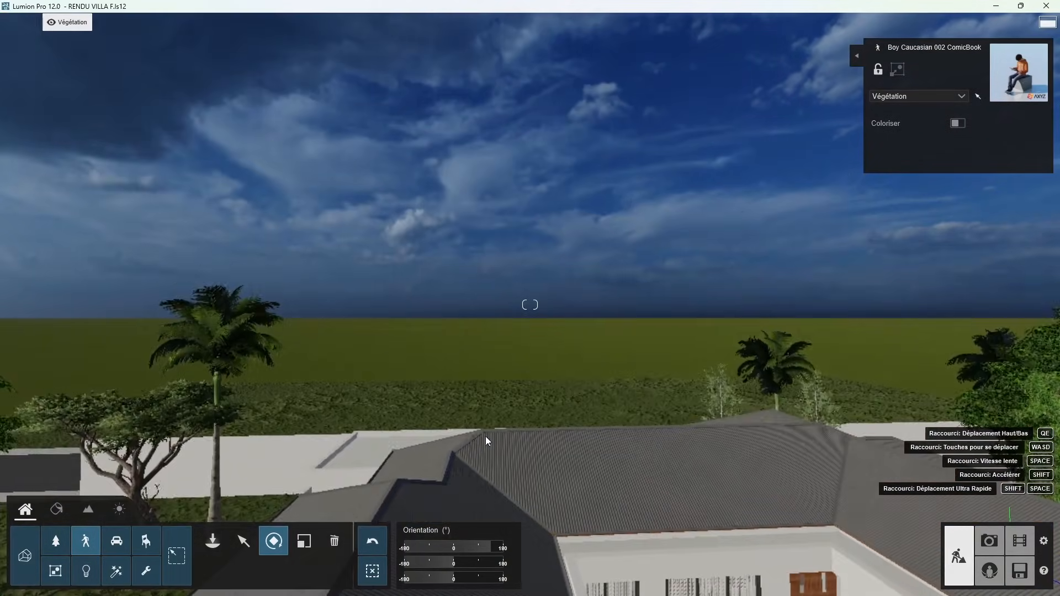
key(w)
key(w)
right_drag(464, 451, 546, 439)
key(e)
key(s)
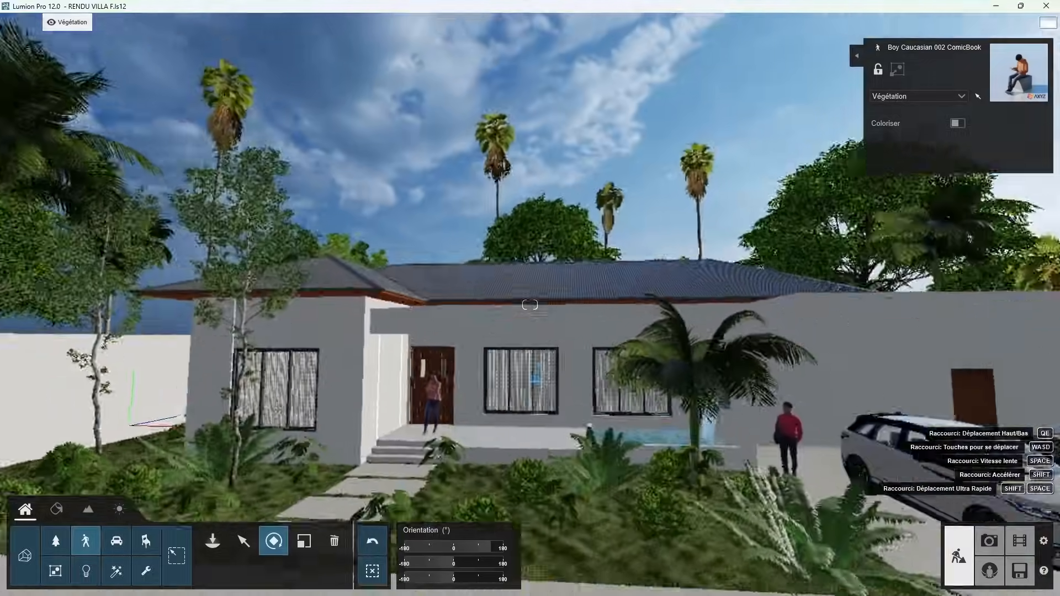
key(e)
key(s)
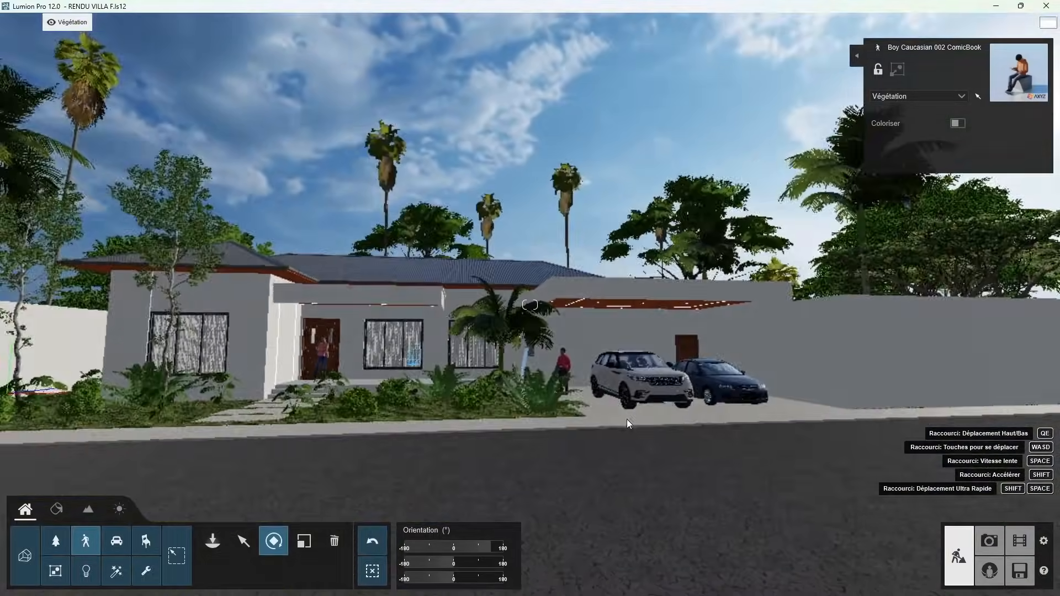
key(w)
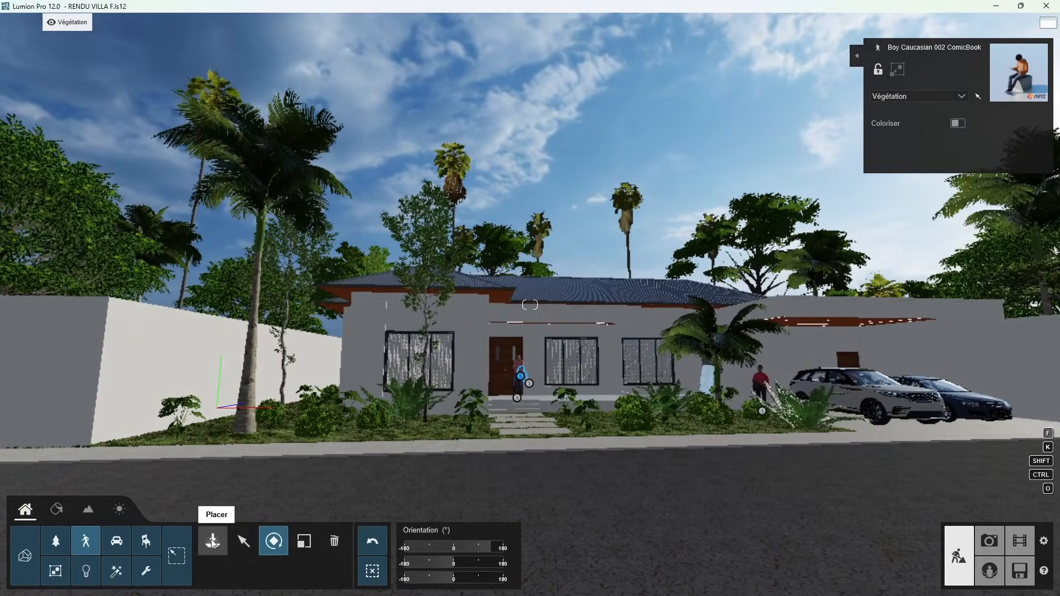
click(213, 541)
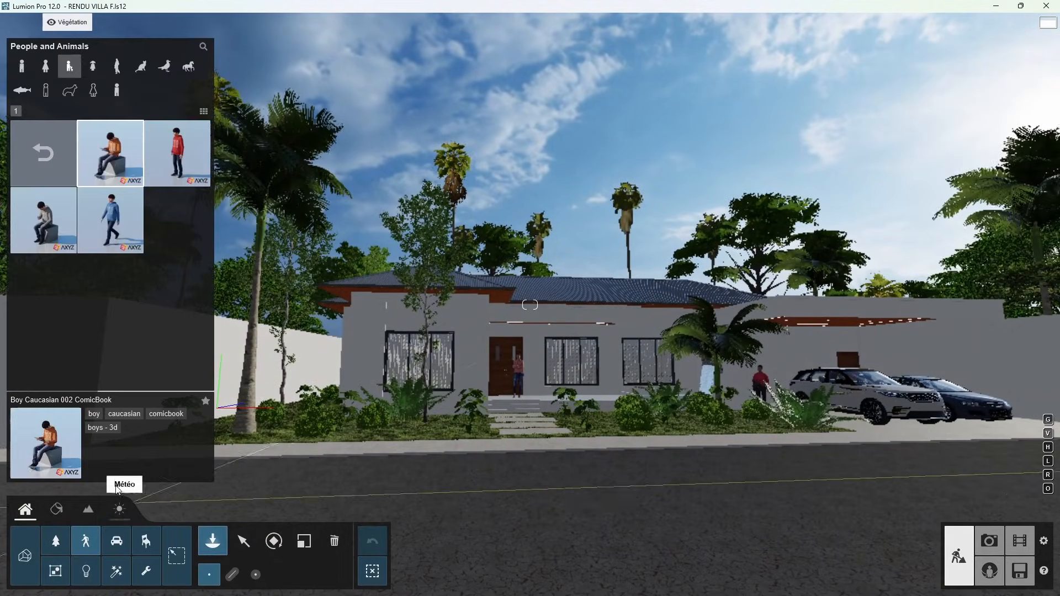
Step: Place the 3D figure Woman African 0004 Bicycle on the street edge in front of the villa
click(69, 74)
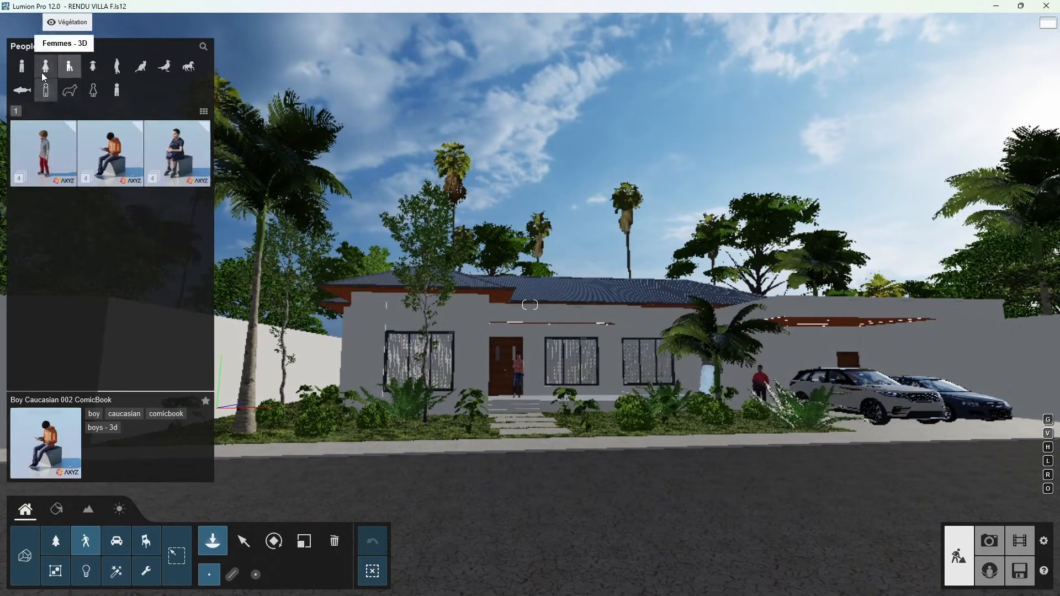
click(45, 67)
click(43, 222)
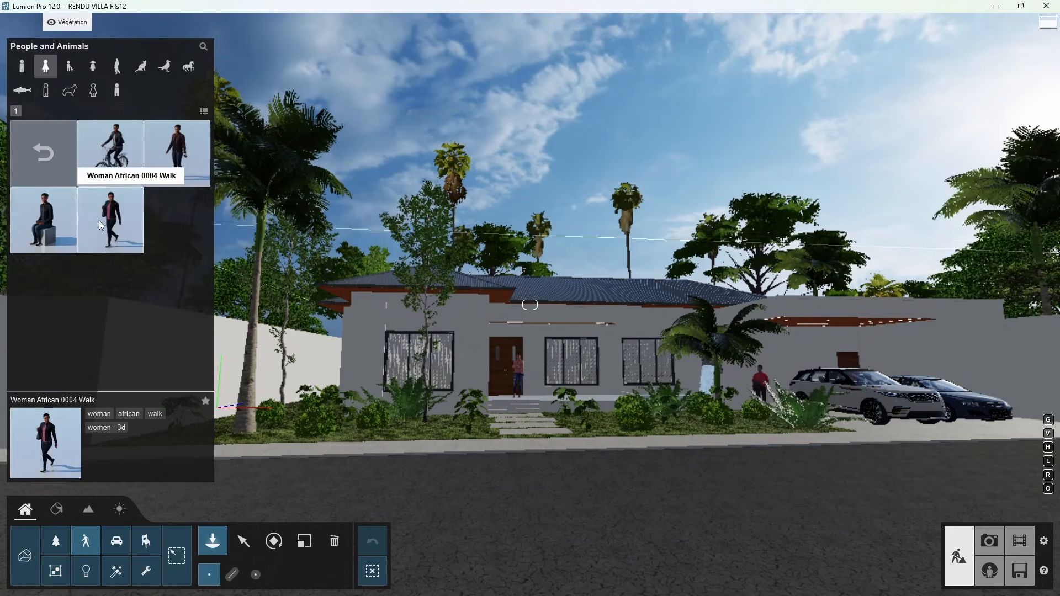
click(122, 152)
right_drag(373, 254, 390, 361)
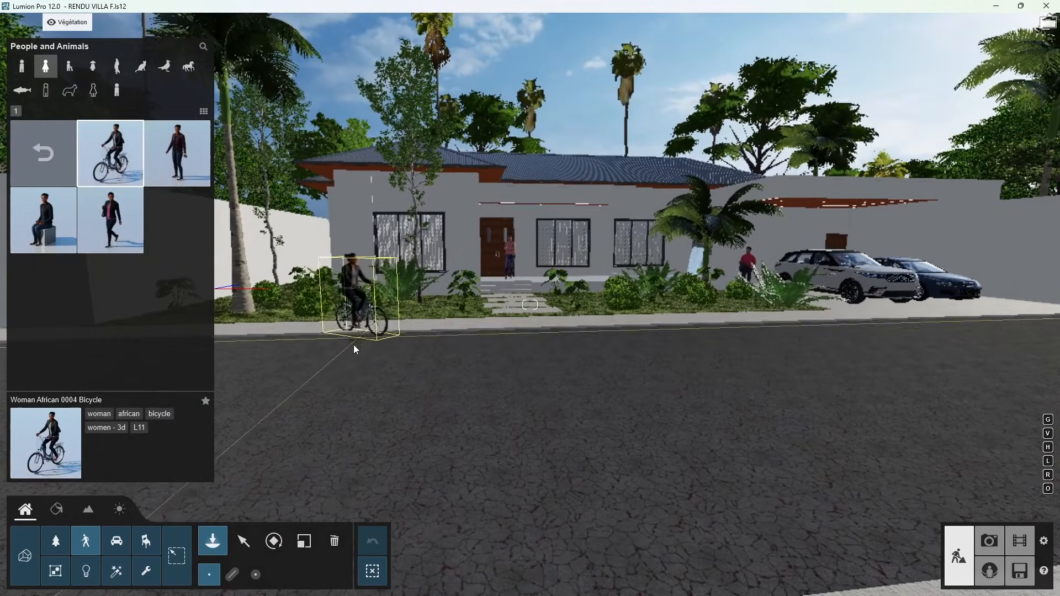
click(330, 353)
Step: Rotate the woman on the bicycle so she rides along the street, parallel to the sidewalk
click(274, 541)
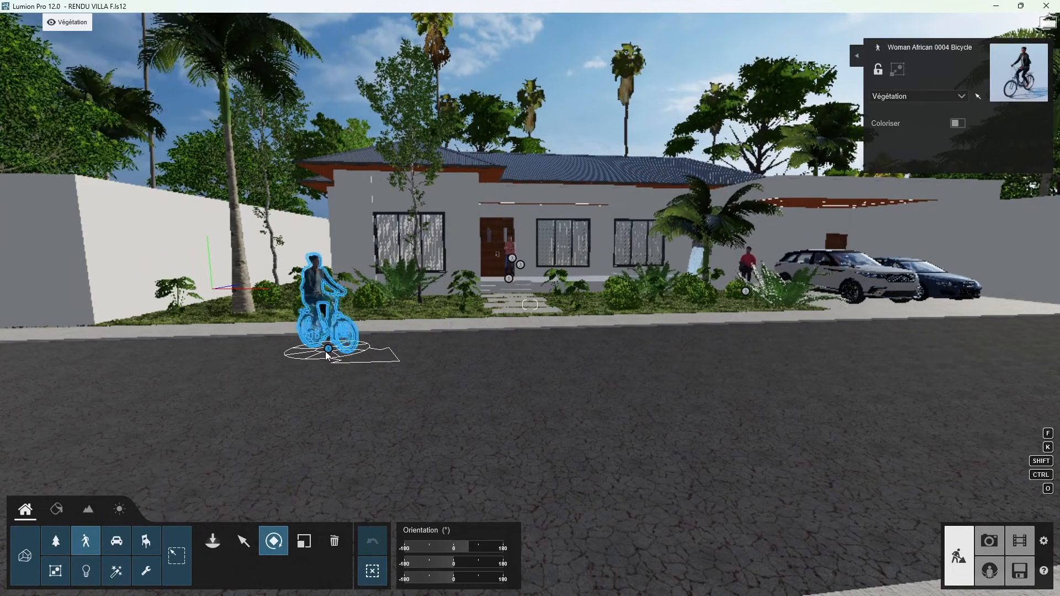
drag(362, 356, 469, 348)
key(q)
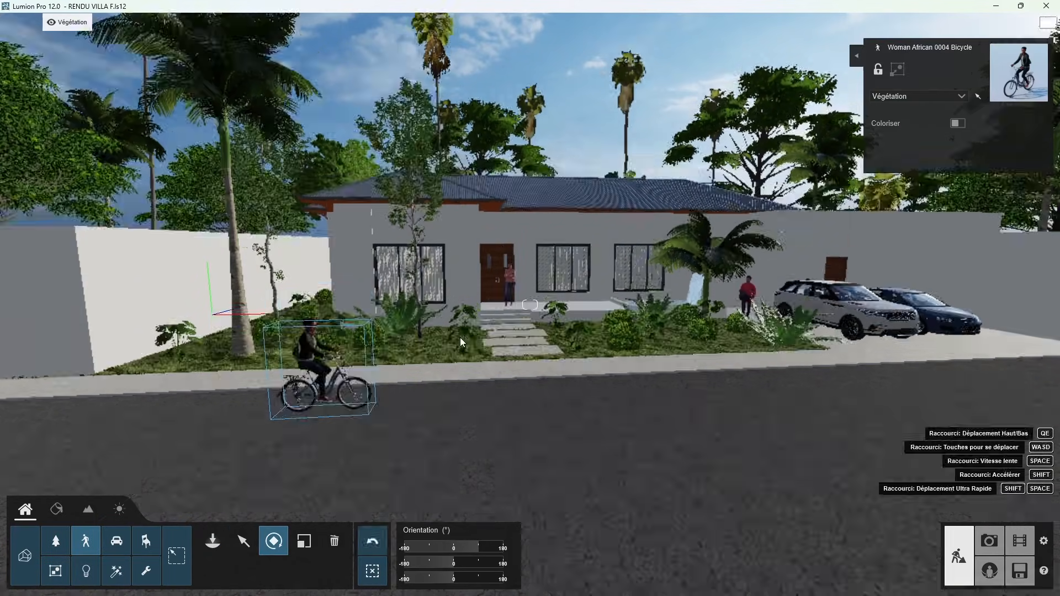
right_drag(460, 341, 381, 431)
key(d)
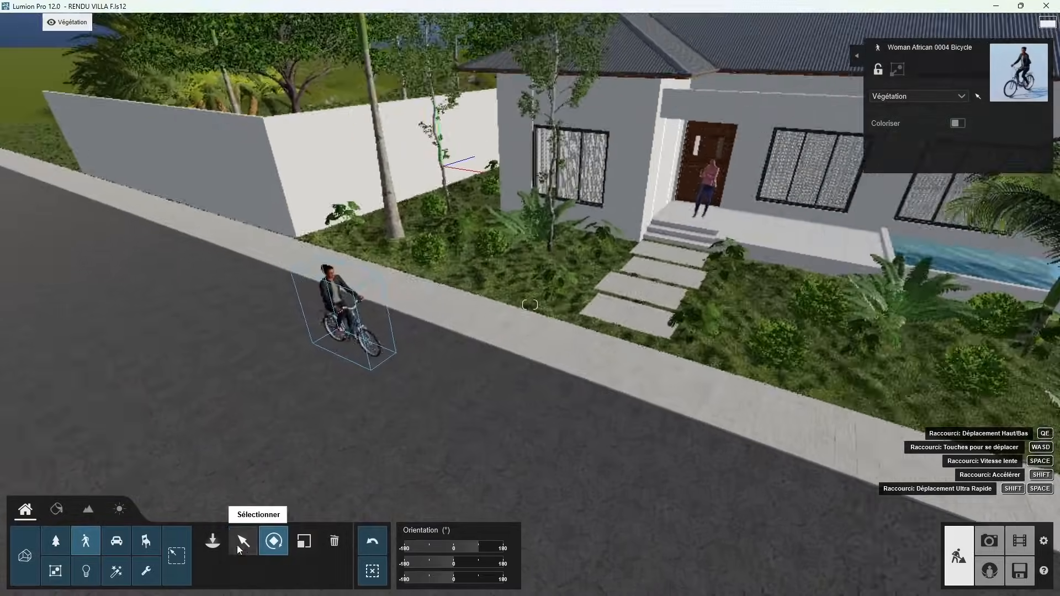
Step: Move the cyclist closer to the sidewalk in front of the villa's garden
click(243, 543)
key(w)
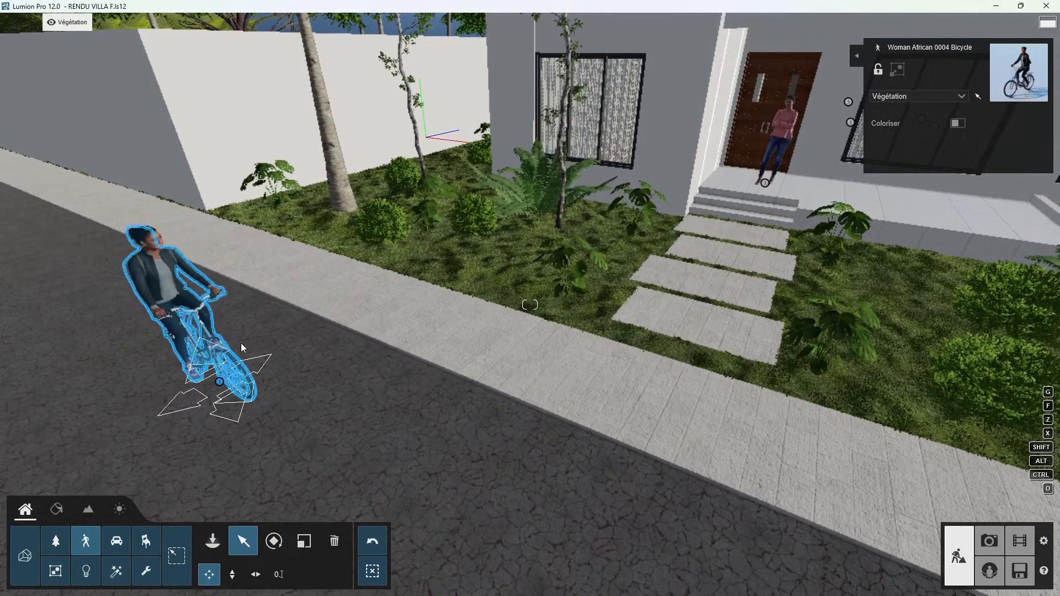
drag(220, 382, 223, 317)
right_drag(223, 317, 271, 265)
key(e)
key(s)
Step: Place Boy Caucasian 001 Idle on the sidewalk near the stepping-stone path to the front door
click(213, 542)
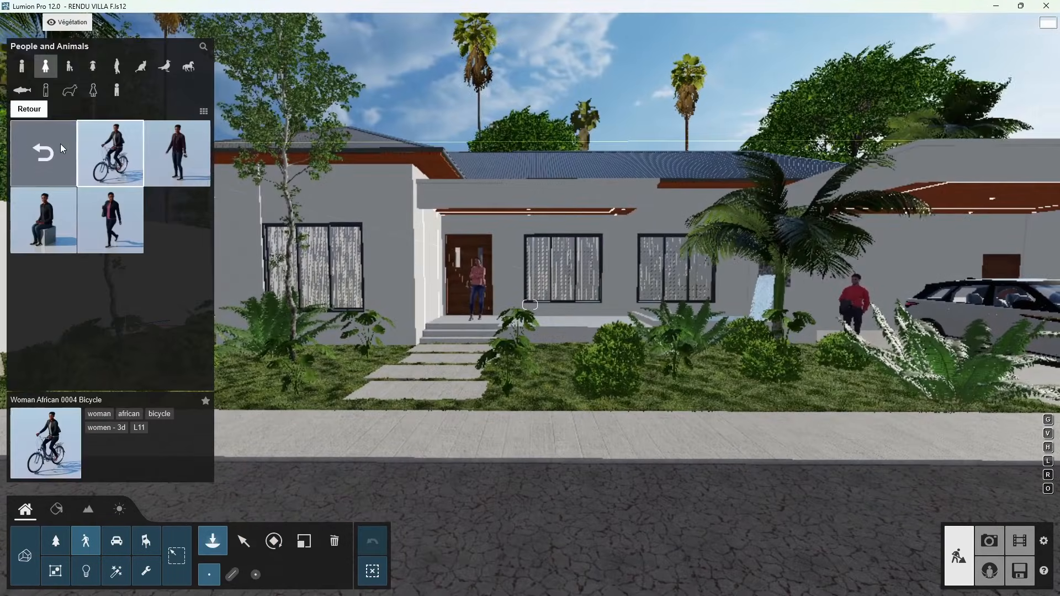
click(69, 66)
click(49, 145)
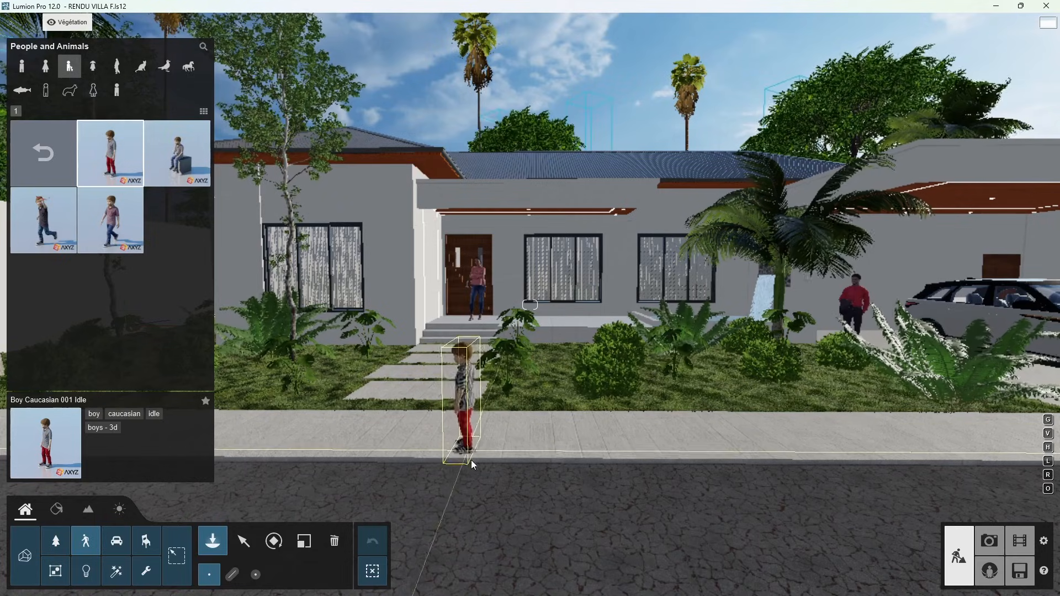
Step: Add Boy Caucasian 003 Walk on the sidewalk beside the smaller boy and turn him to walk along it
click(62, 161)
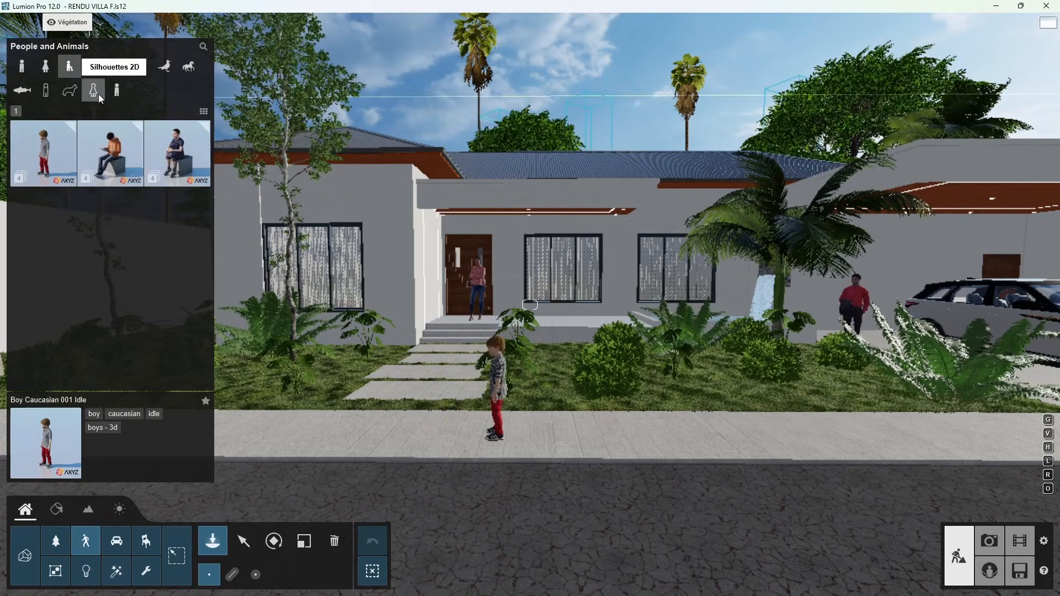
click(183, 150)
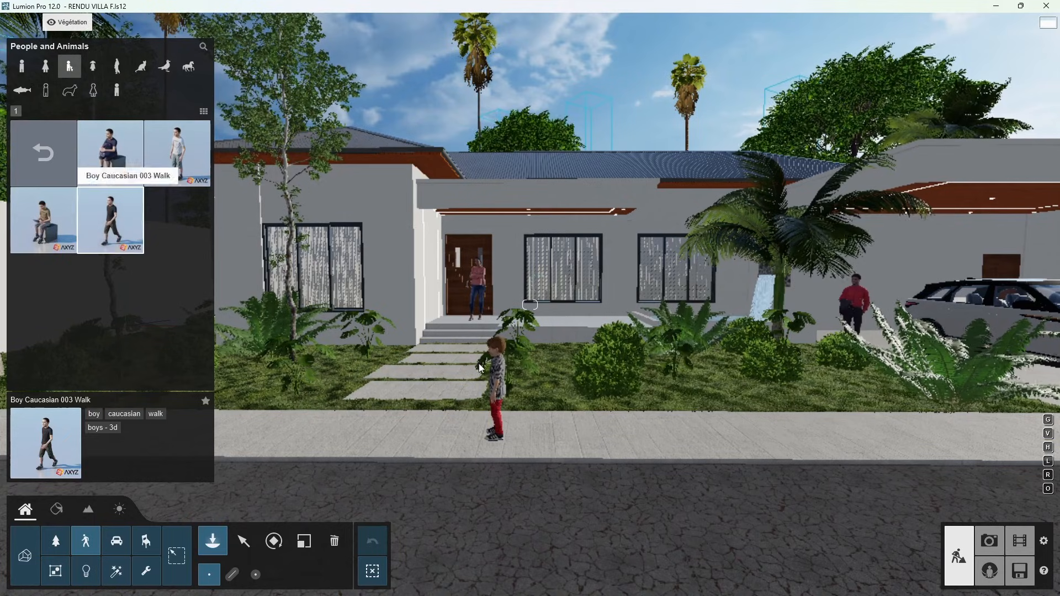
click(508, 426)
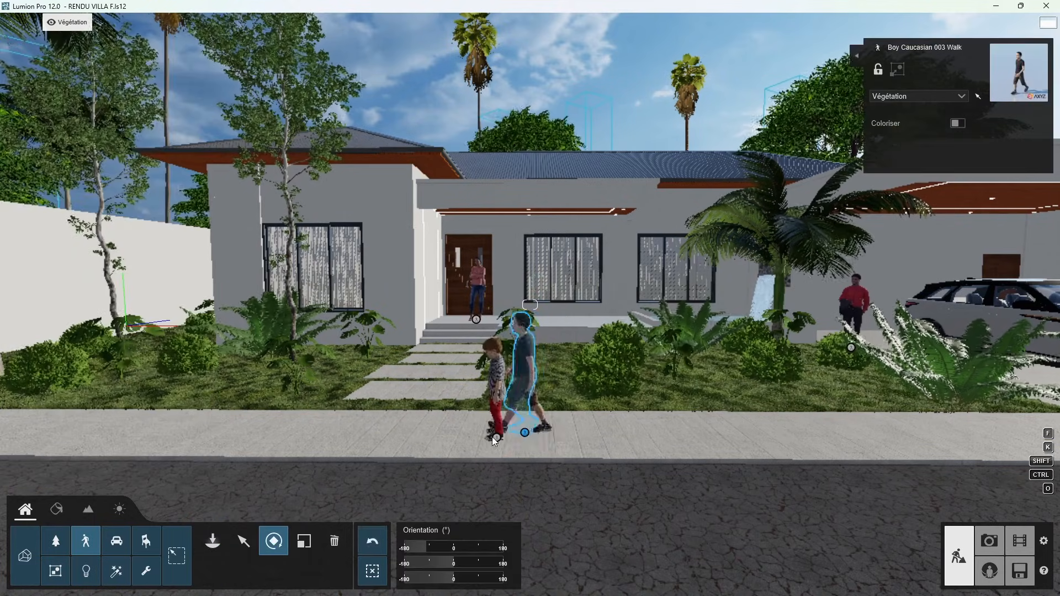
Step: Move the smaller boy, Boy Caucasian 001 Idle, right next to the walking boy on the sidewalk
click(243, 541)
click(510, 445)
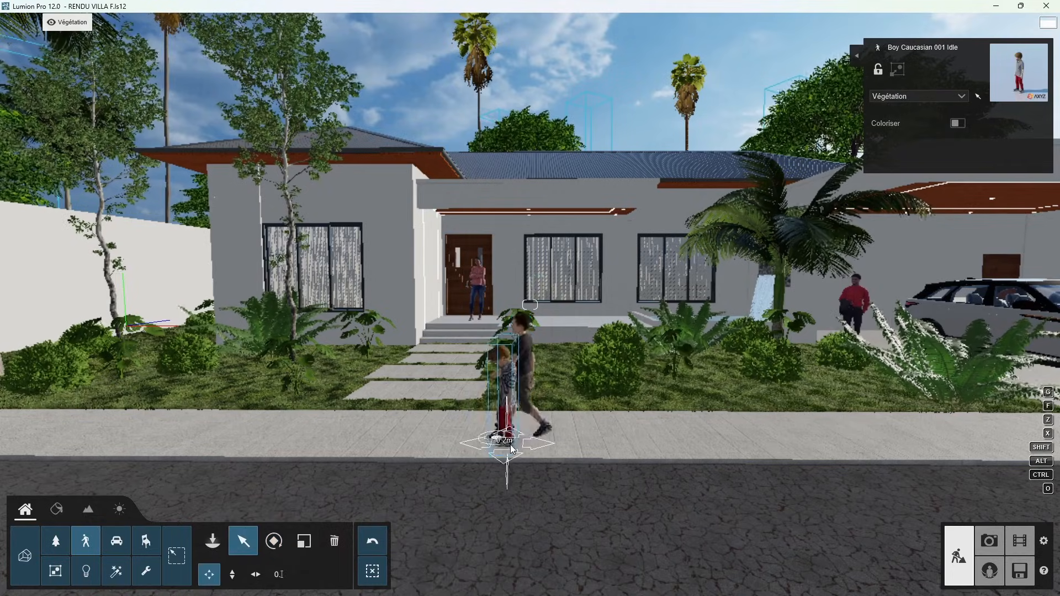
drag(511, 445, 517, 443)
Step: Examine the whole populated villa, with its street, garden, figures and parked cars, from above the road
key(s)
right_drag(511, 432, 548, 370)
key(d)
key(s)
key(a)
key(q)
key(s)
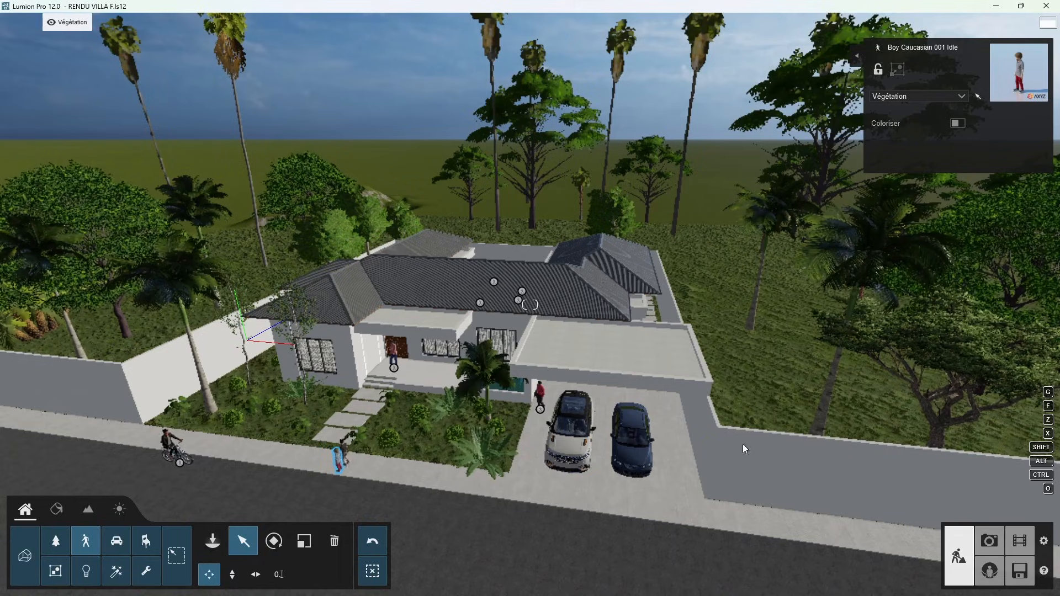
Step: Save the project to its existing file, RENDU VILLA F
click(989, 543)
click(1021, 573)
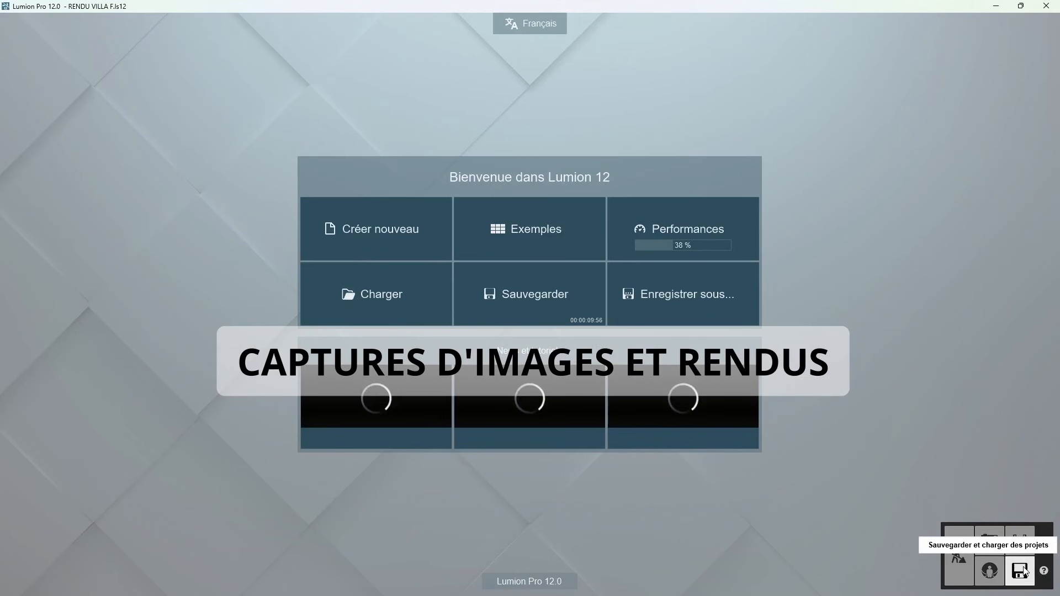
click(568, 310)
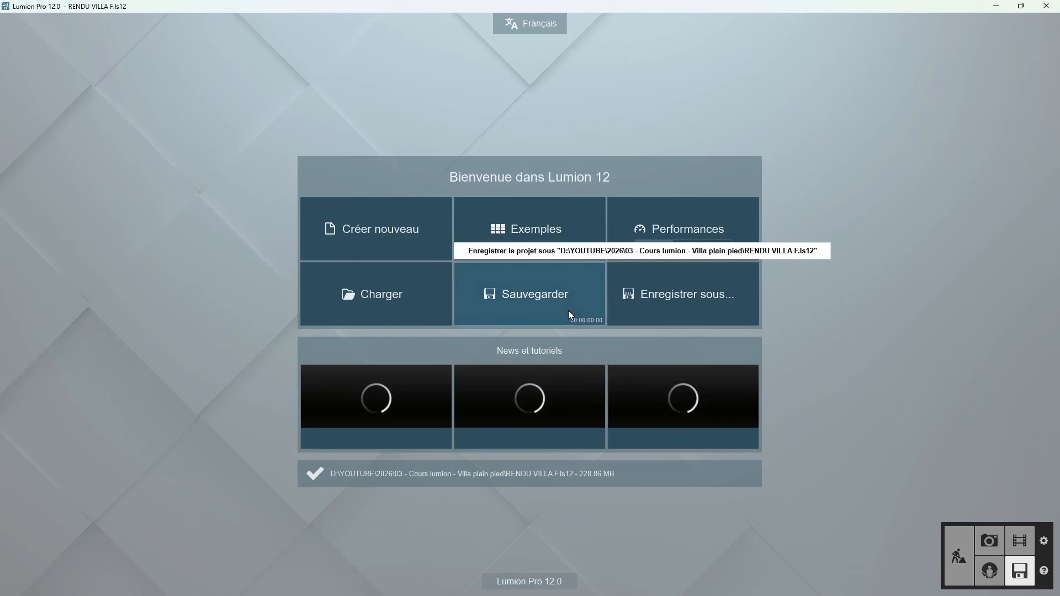
Step: Switch to Photo mode and frame the villa's front facade from the street at a camera height of about 1.97 m
click(989, 544)
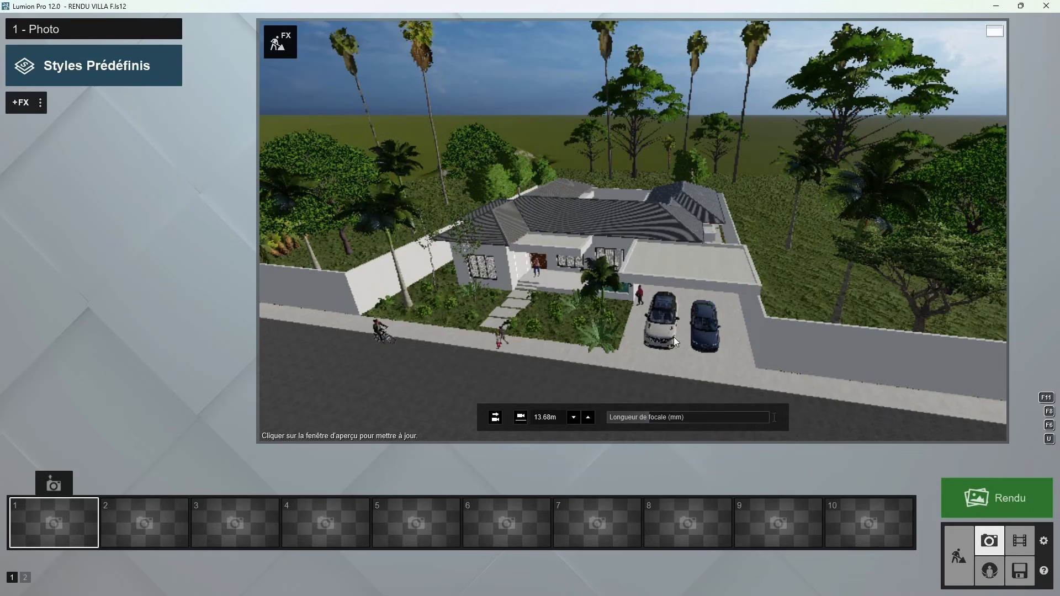
mouse_move(674, 337)
right_down()
mouse_move(690, 348)
mouse_move(800, 287)
mouse_move(646, 276)
mouse_move(585, 298)
mouse_move(597, 293)
right_up()
scroll(584, 297, up, 4)
scroll(584, 296, up, 10)
key(Left)
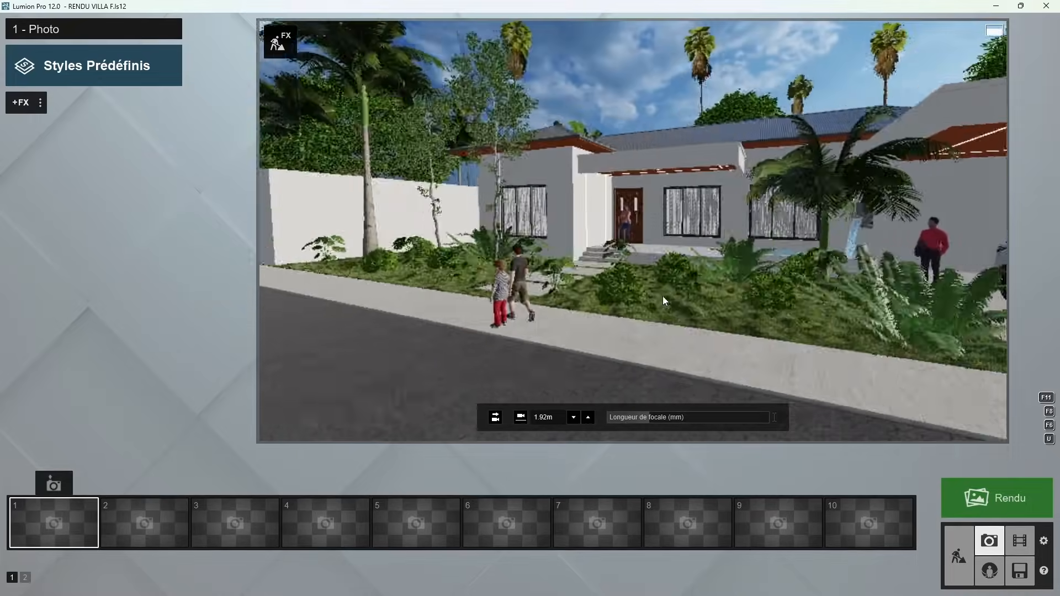
right_drag(663, 296, 756, 254)
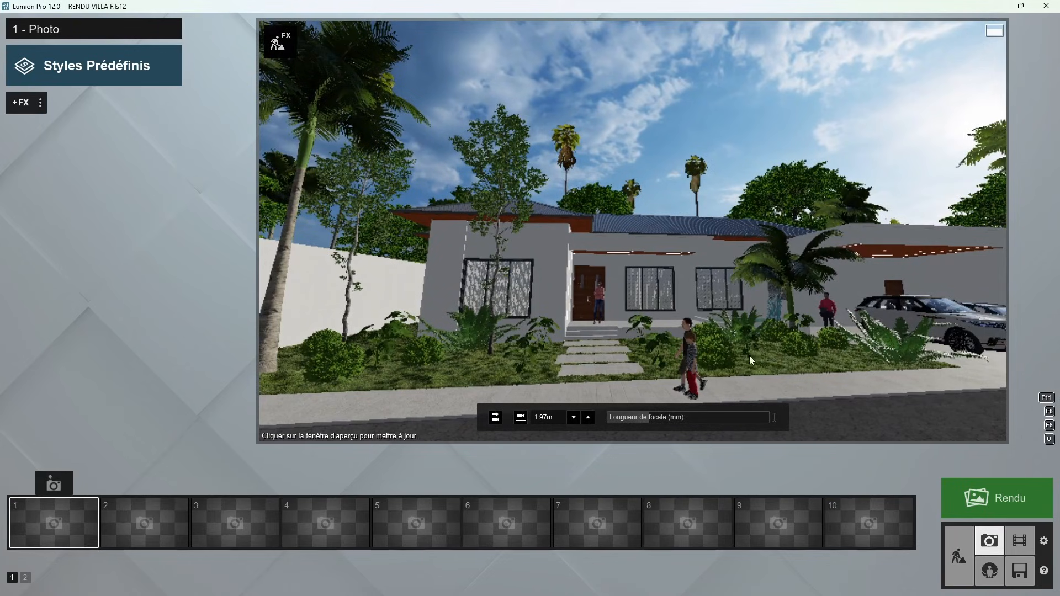
right_drag(632, 289, 826, 333)
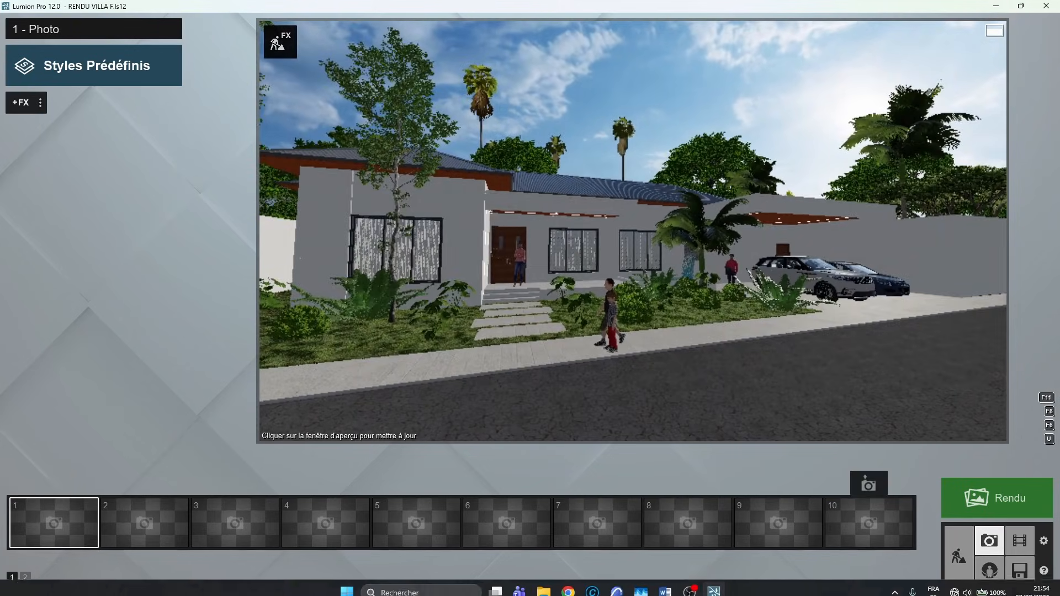
click(971, 584)
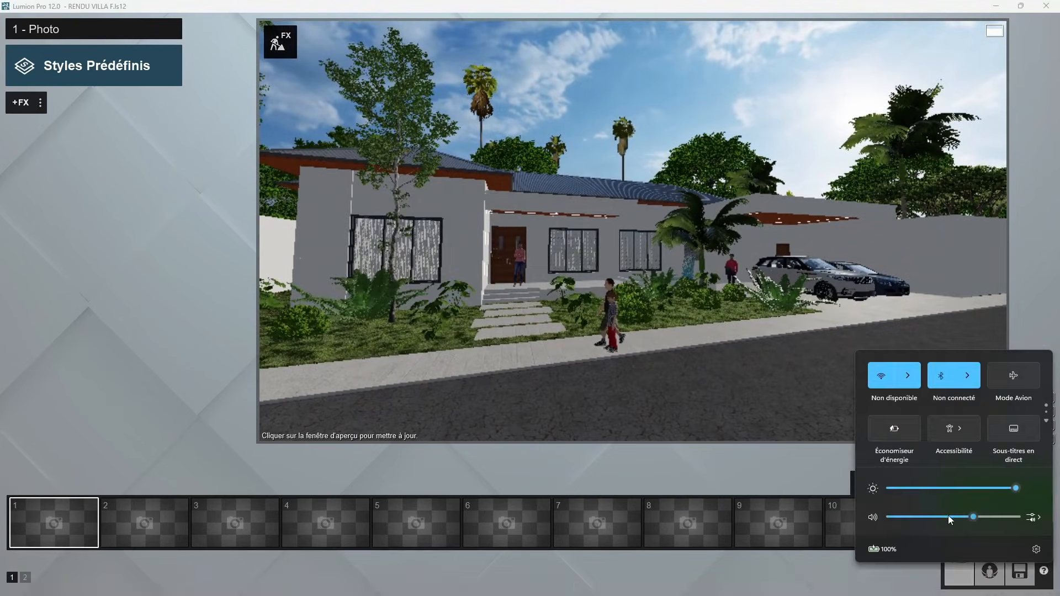
click(818, 476)
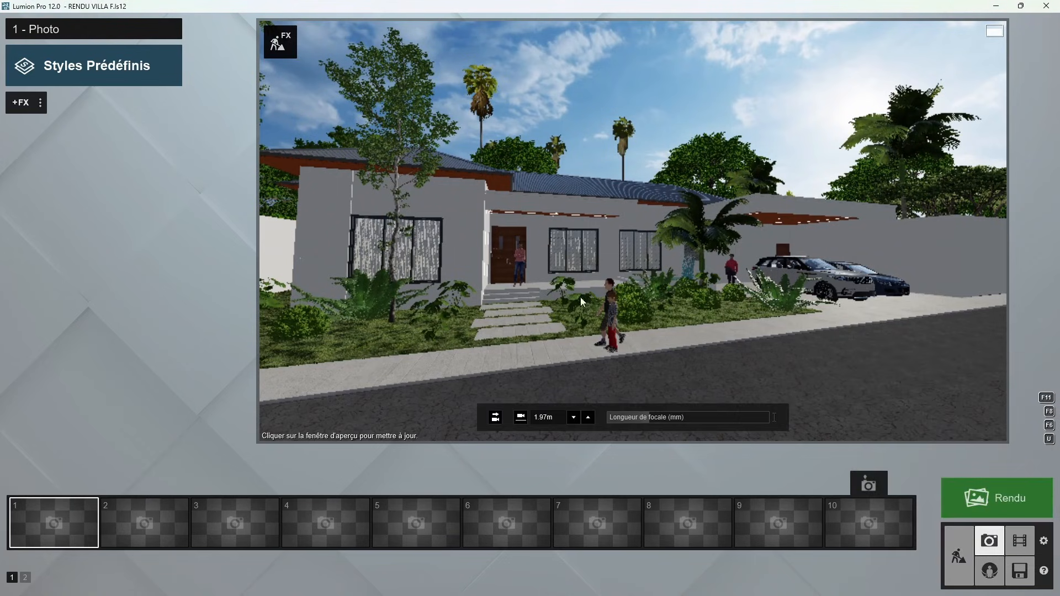
Step: Try longer and shorter focal lengths on the facade view, ending with a longer focal length that frames the entrance closely
right_drag(581, 297, 665, 296)
key(d)
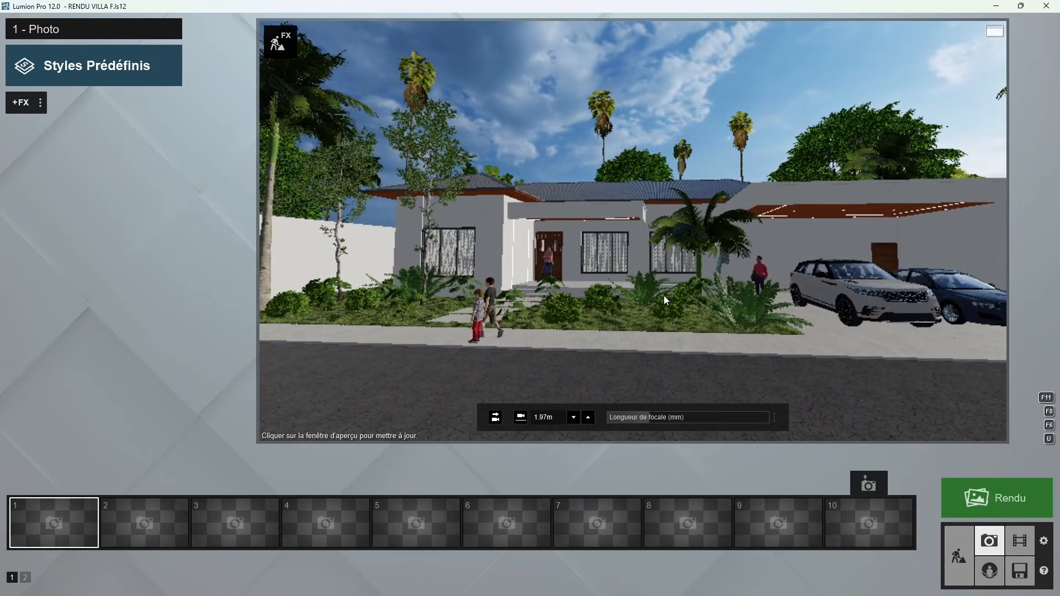
mouse_move(649, 420)
drag(651, 417, 677, 418)
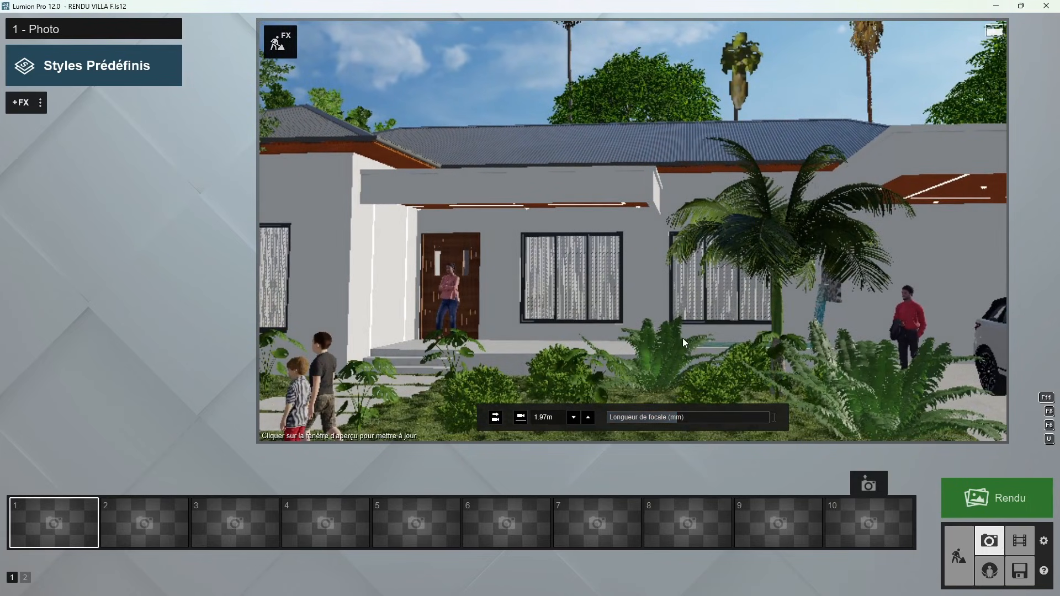
right_drag(682, 338, 635, 358)
drag(672, 417, 632, 420)
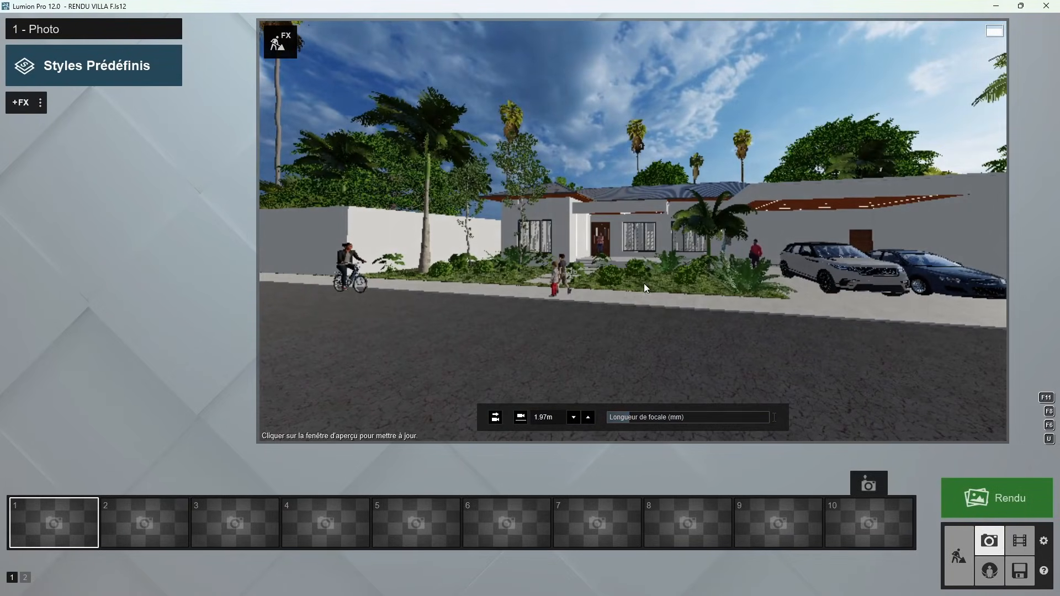
right_drag(644, 283, 643, 393)
drag(634, 415, 676, 423)
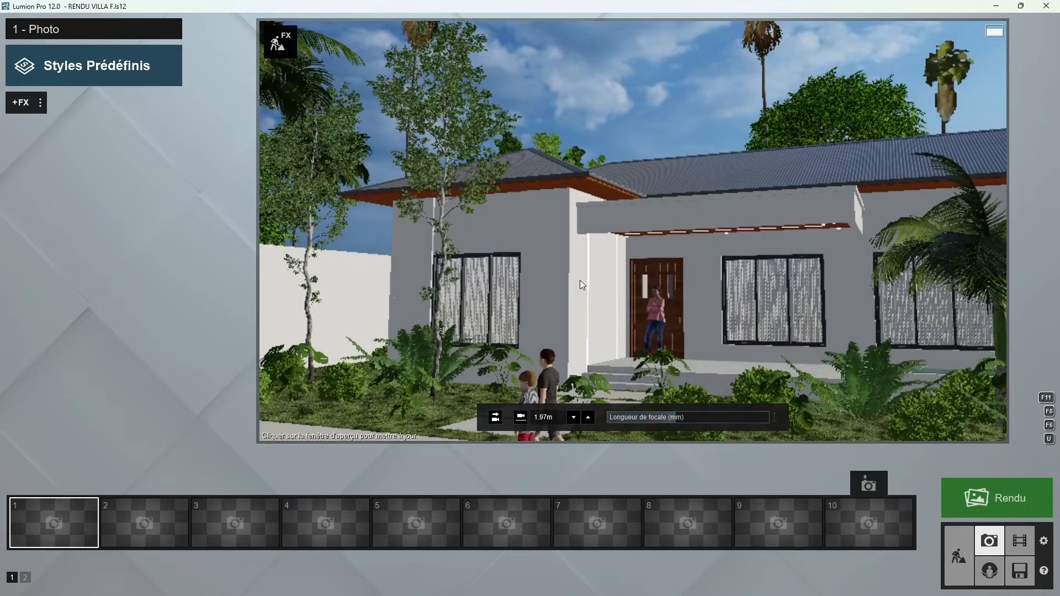
key(d)
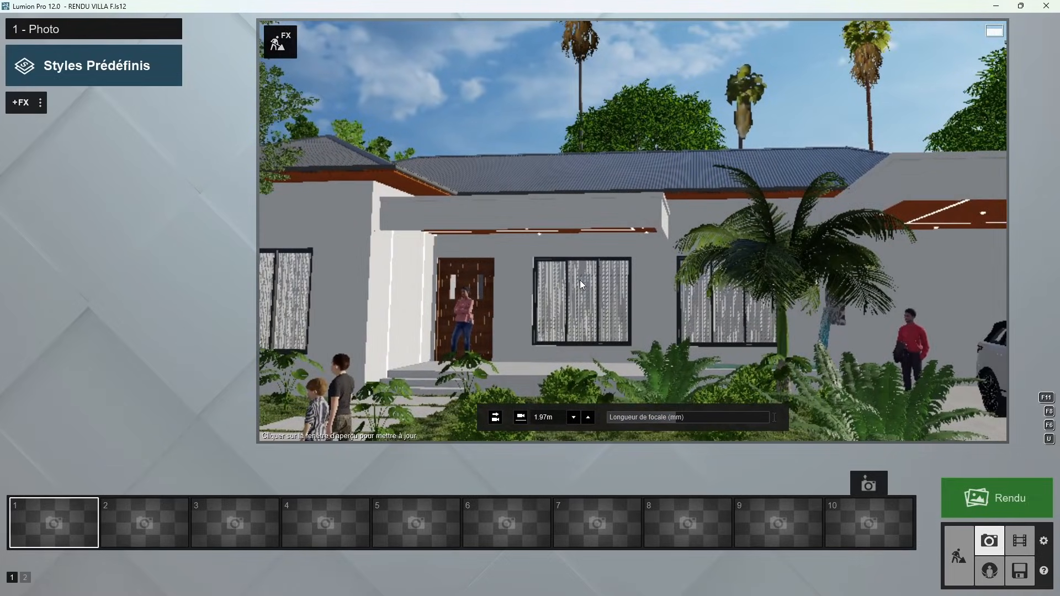
Step: Set the camera to the 1.60 m eye level, then reframe lower down the street on the villa's front corner and cyclist
click(520, 418)
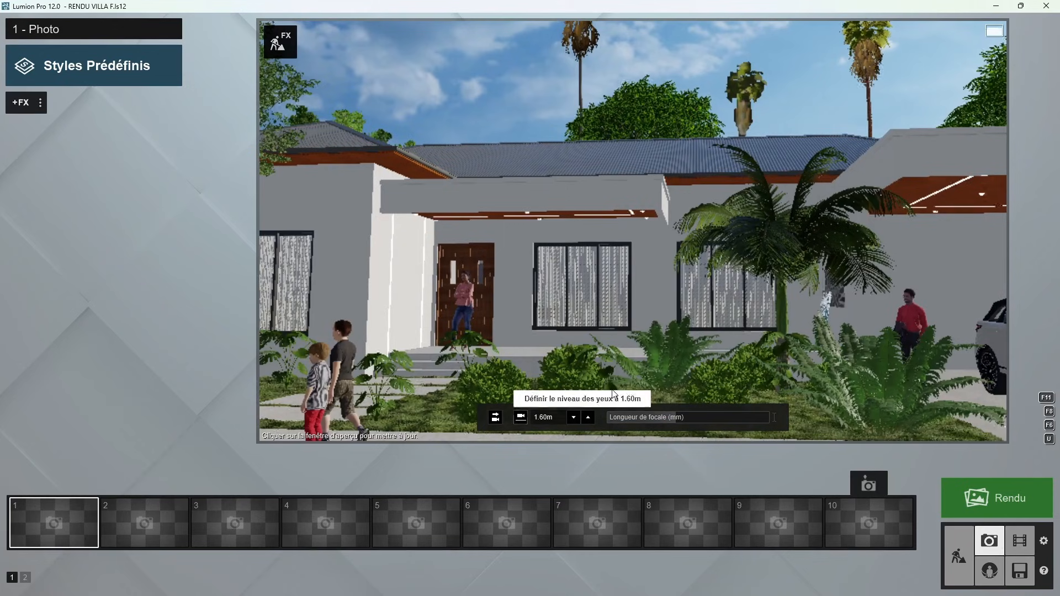
key(Down)
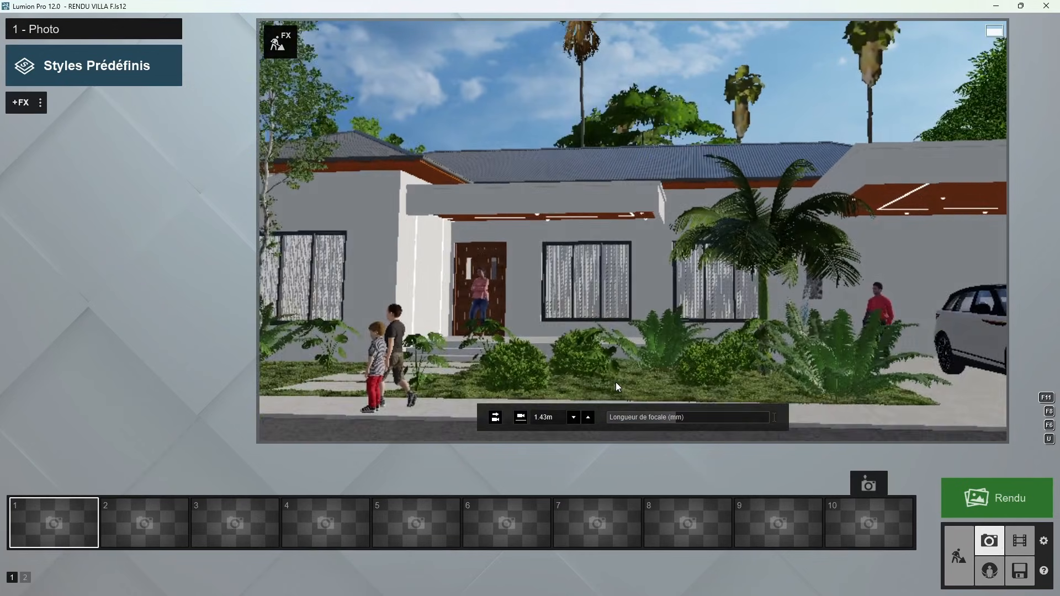
key(Left)
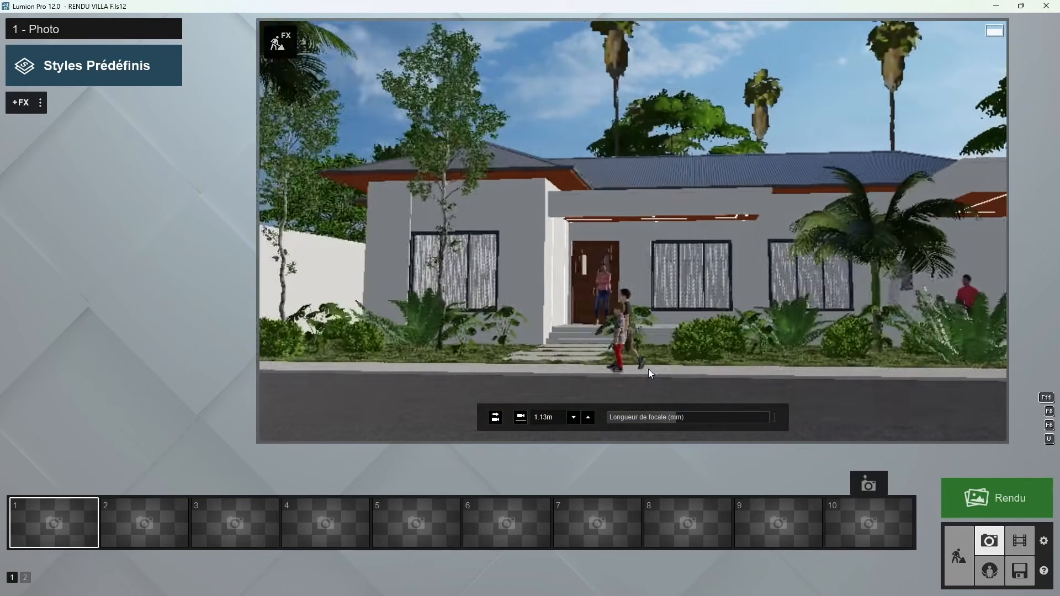
key(Down)
right_drag(655, 366, 822, 328)
key(Left)
key(Left)
key(Left)
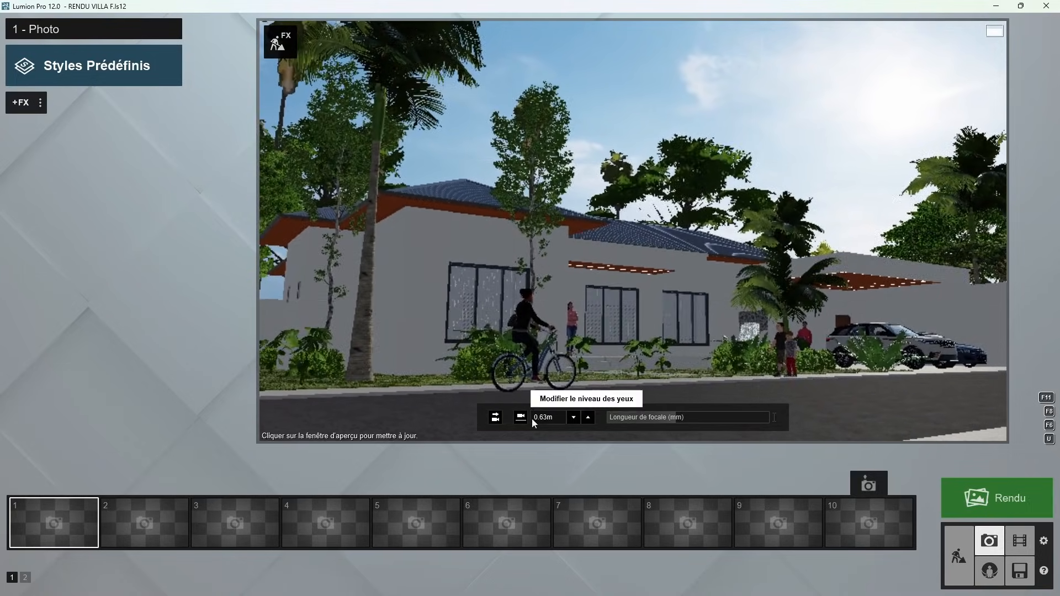
Step: Reset the camera to the 1.60 m eye level and lower it to 1.20 m, keeping the villa and cyclist in frame
click(520, 417)
mouse_move(542, 405)
right_down()
mouse_move(558, 365)
mouse_move(539, 416)
right_up()
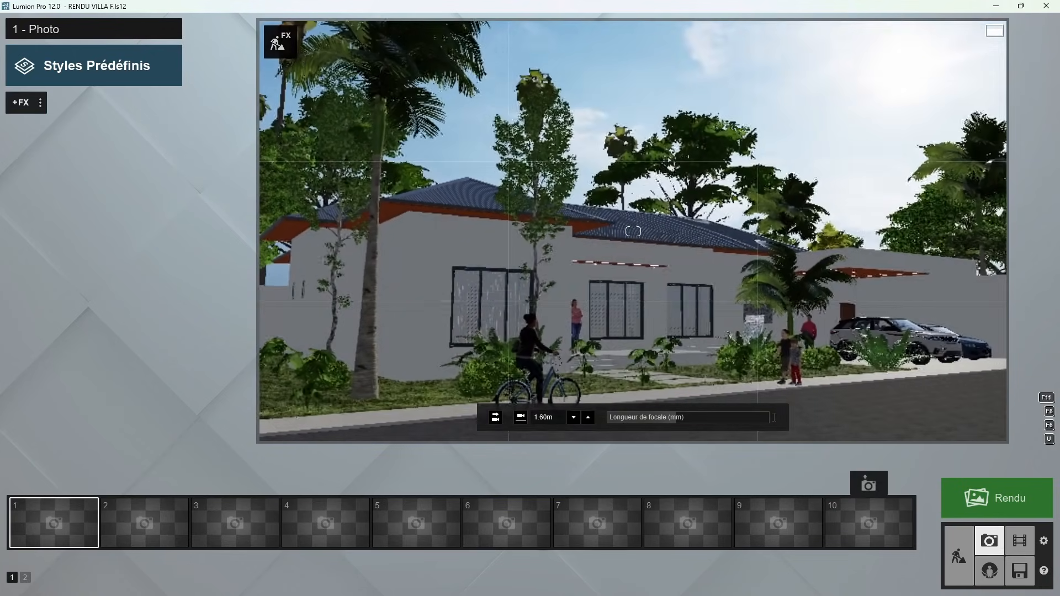
click(578, 417)
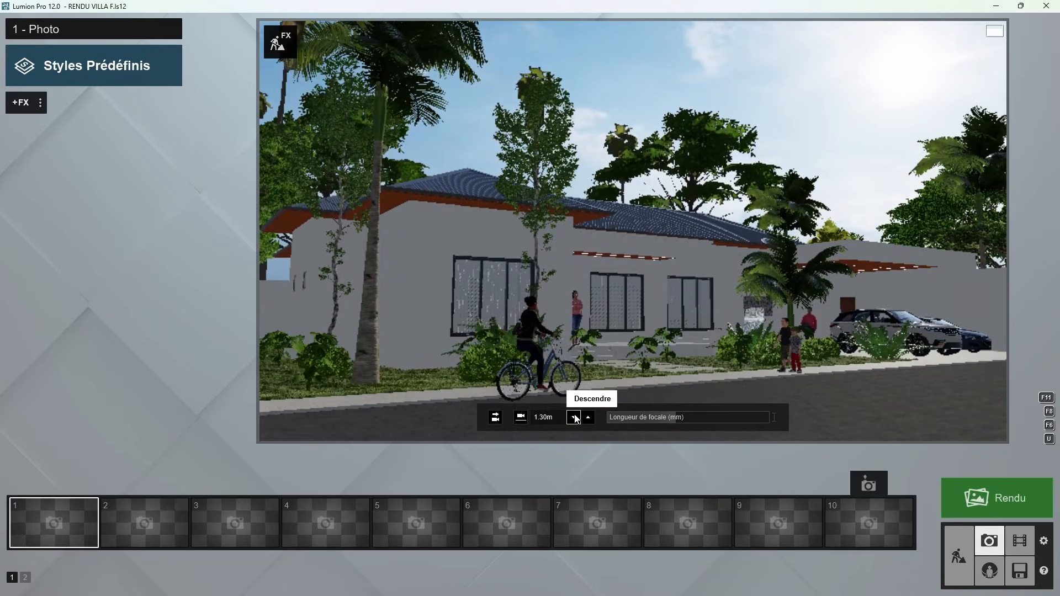
mouse_move(578, 363)
right_down()
mouse_move(571, 382)
mouse_move(581, 375)
right_up()
scroll(576, 383, up, 1)
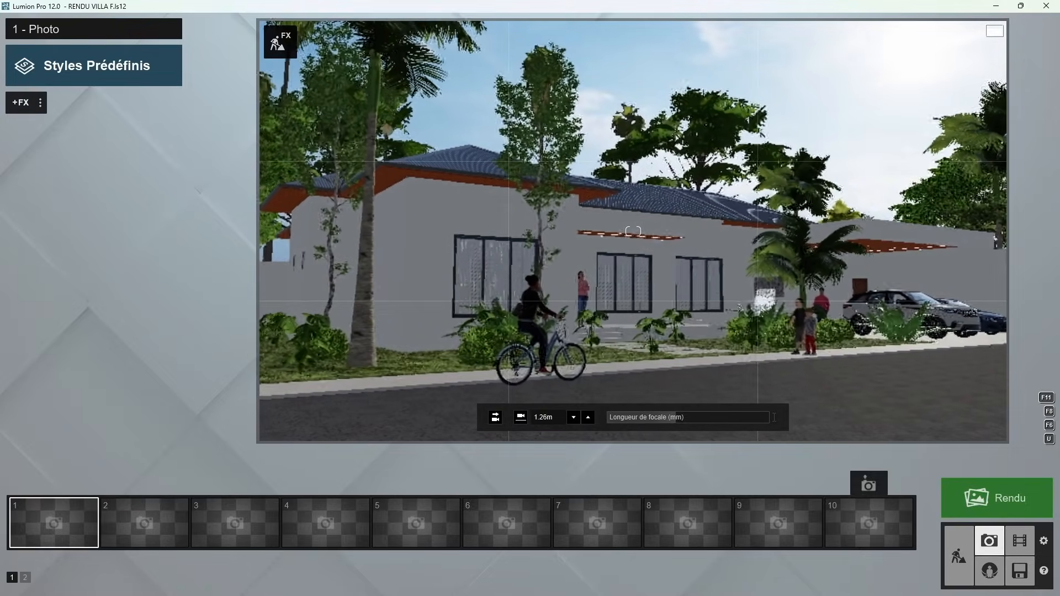
click(552, 419)
click(574, 418)
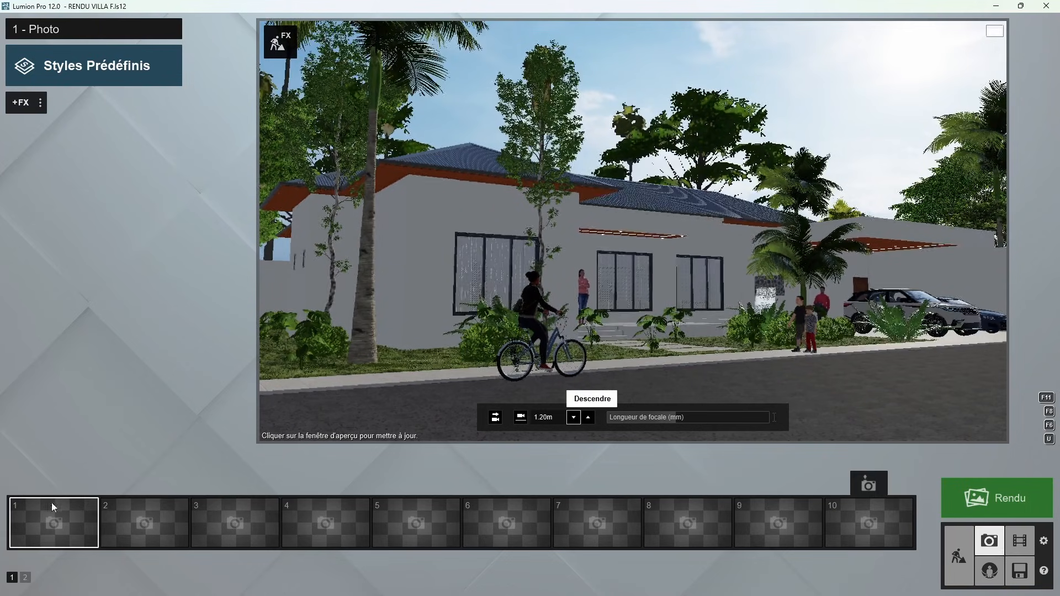
Step: Store the current camera view of the villa and cyclist in the first photo slot
click(55, 484)
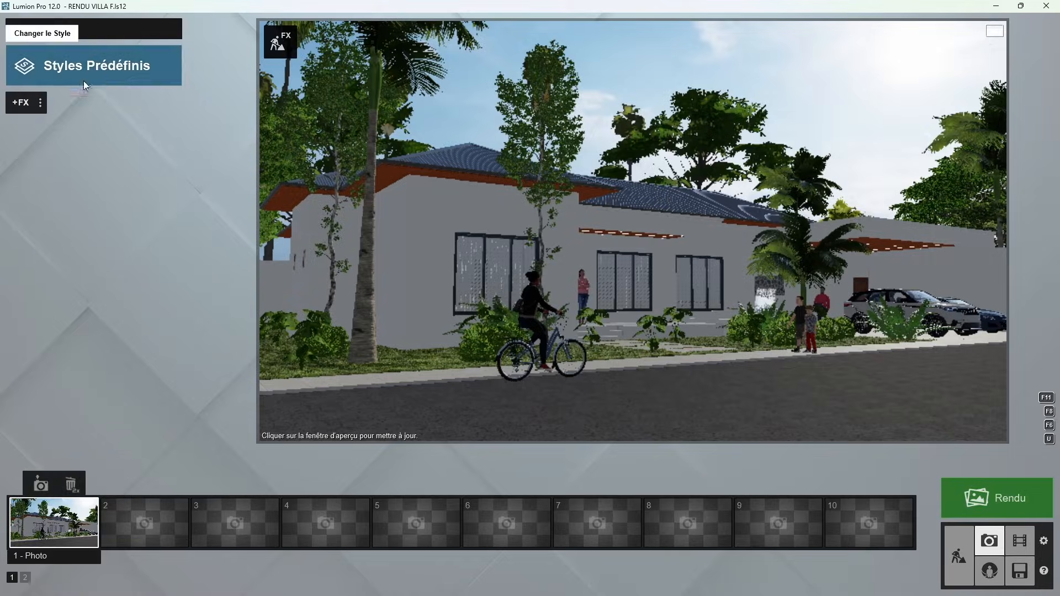
Step: Try the Nuit style and the Nuageux style on the photo, clearing the effects of each one
click(110, 72)
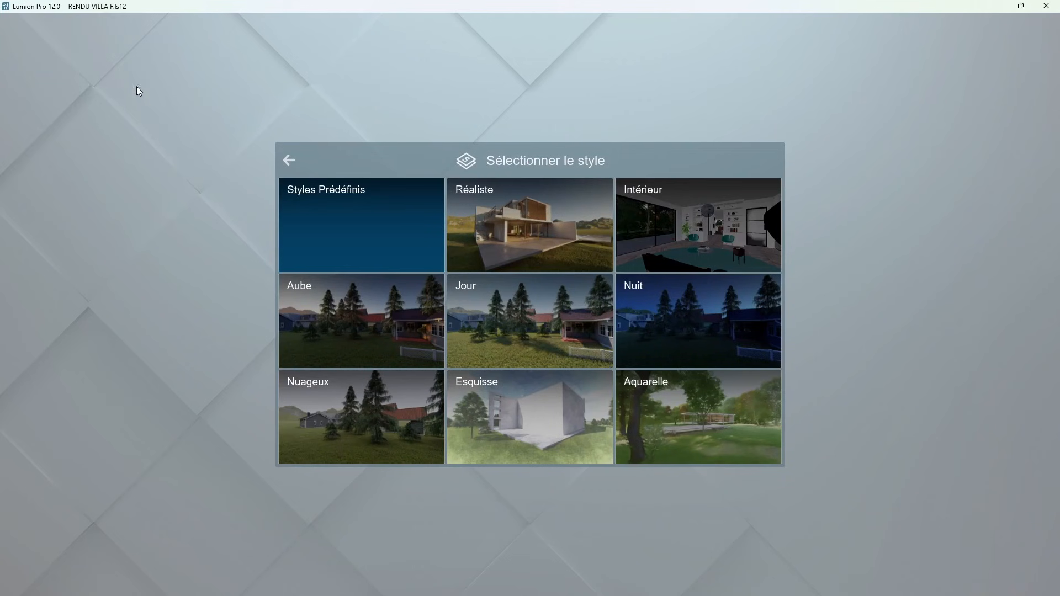
click(686, 312)
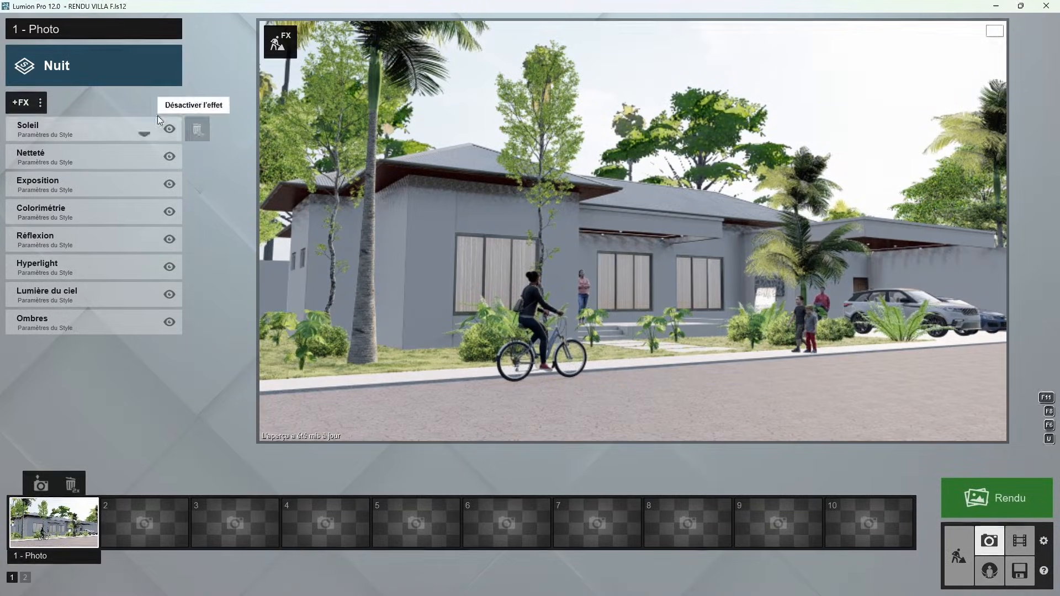
click(40, 103)
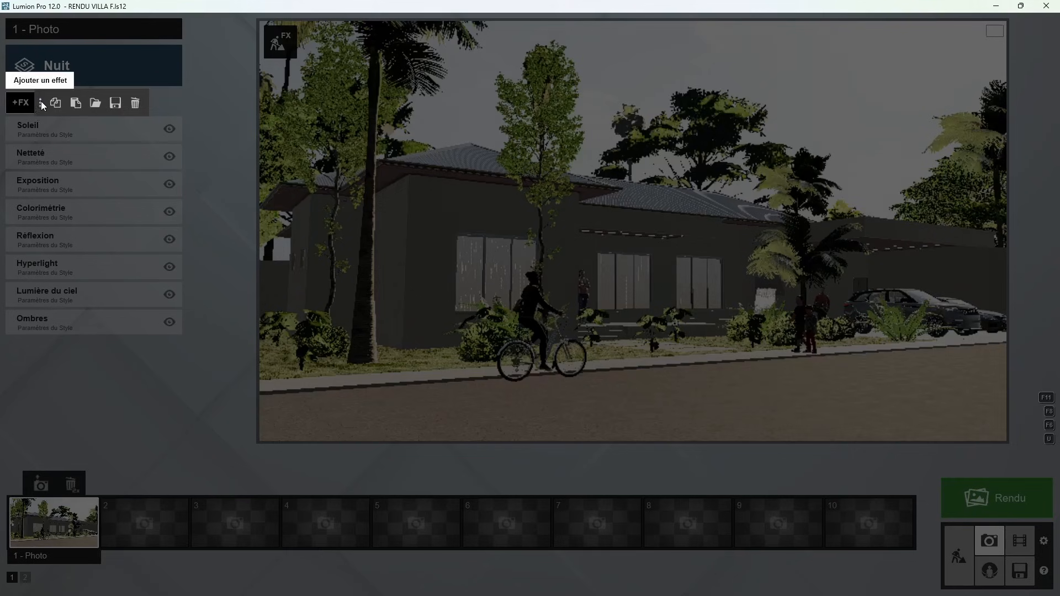
click(134, 103)
click(107, 68)
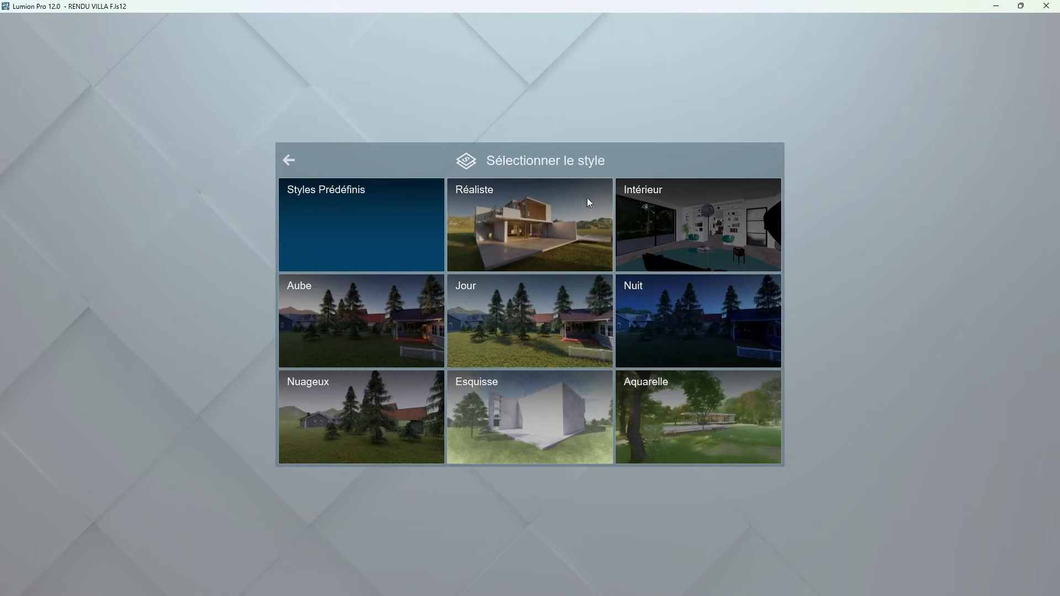
click(350, 407)
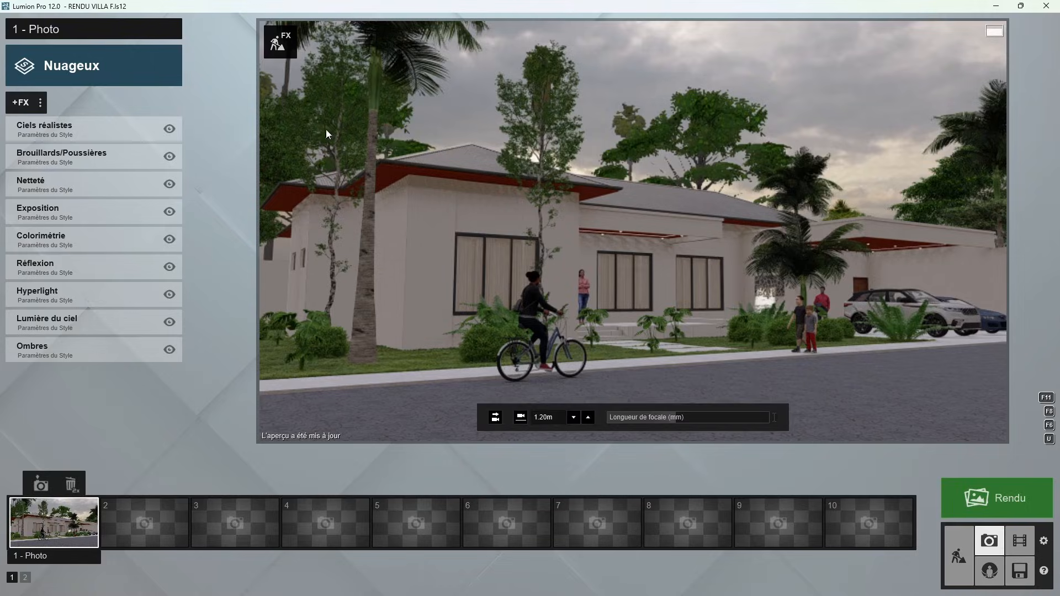
click(40, 102)
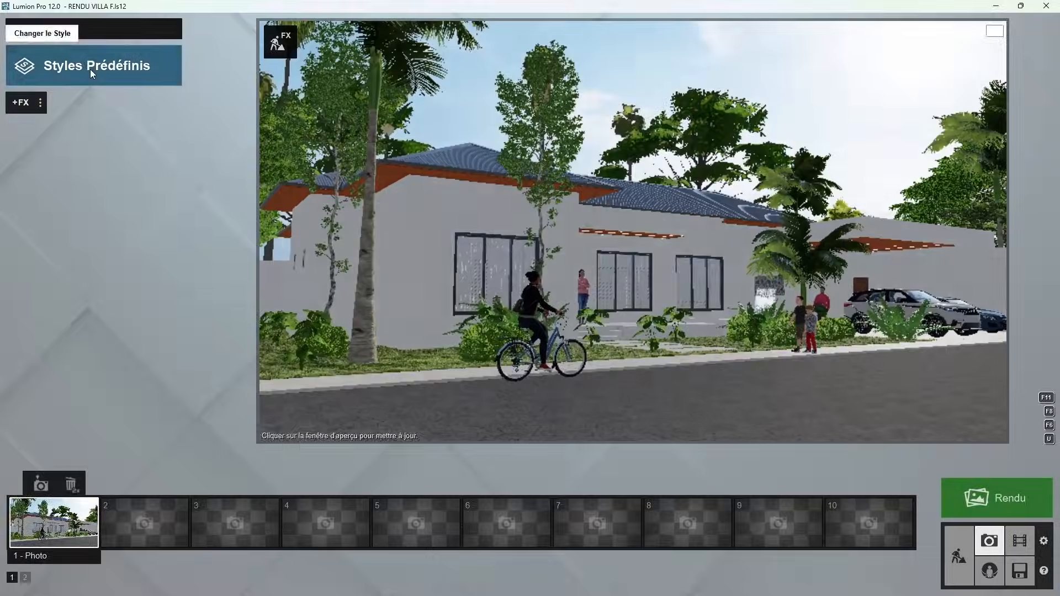
Step: Apply the Réaliste style and replace its realistic sky with the Cloudy sky showing a bright low sun behind broken clouds
click(91, 68)
click(530, 224)
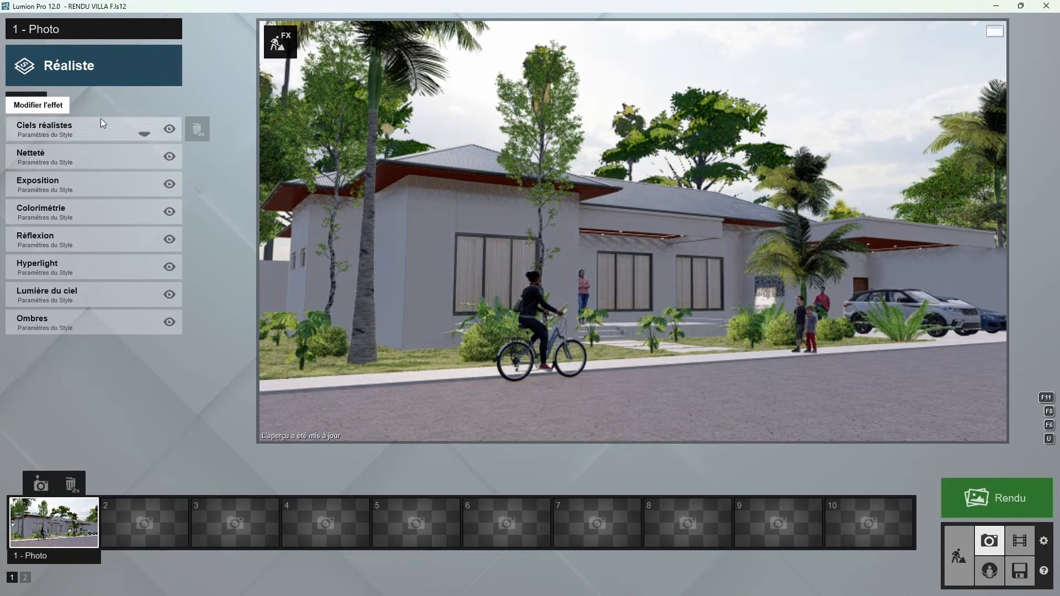
click(54, 127)
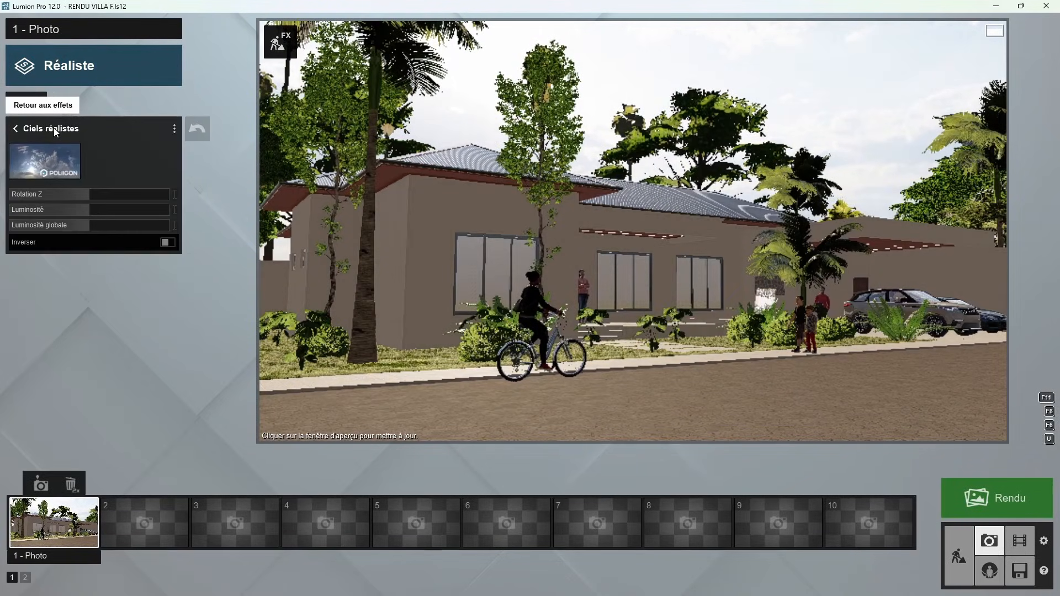
click(50, 159)
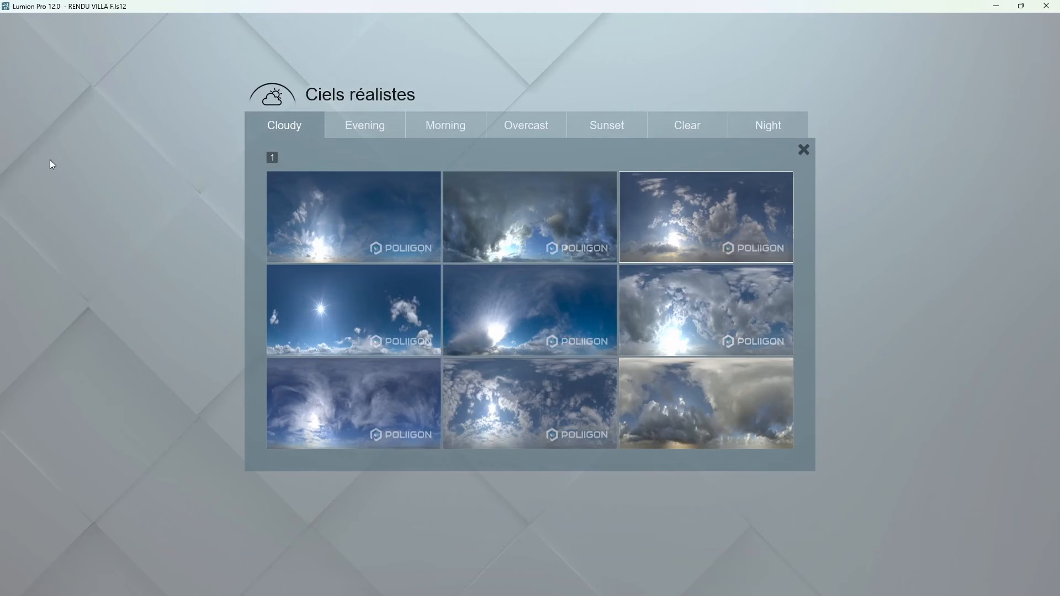
click(731, 325)
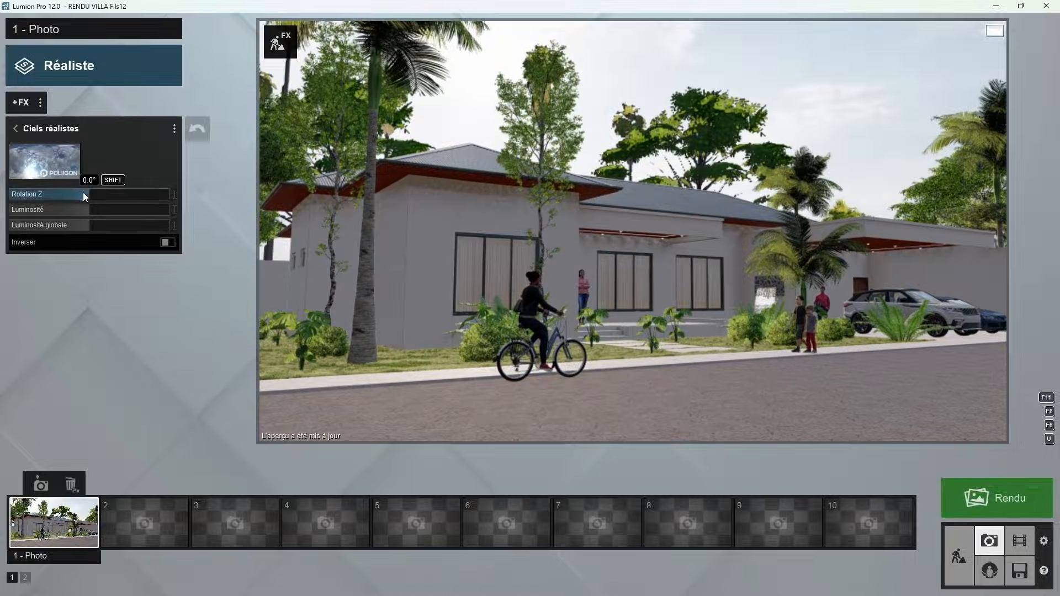
Step: Rotate the realistic sky around Z so the sun lights the villa's front facade
drag(83, 192, 128, 200)
mouse_move(537, 247)
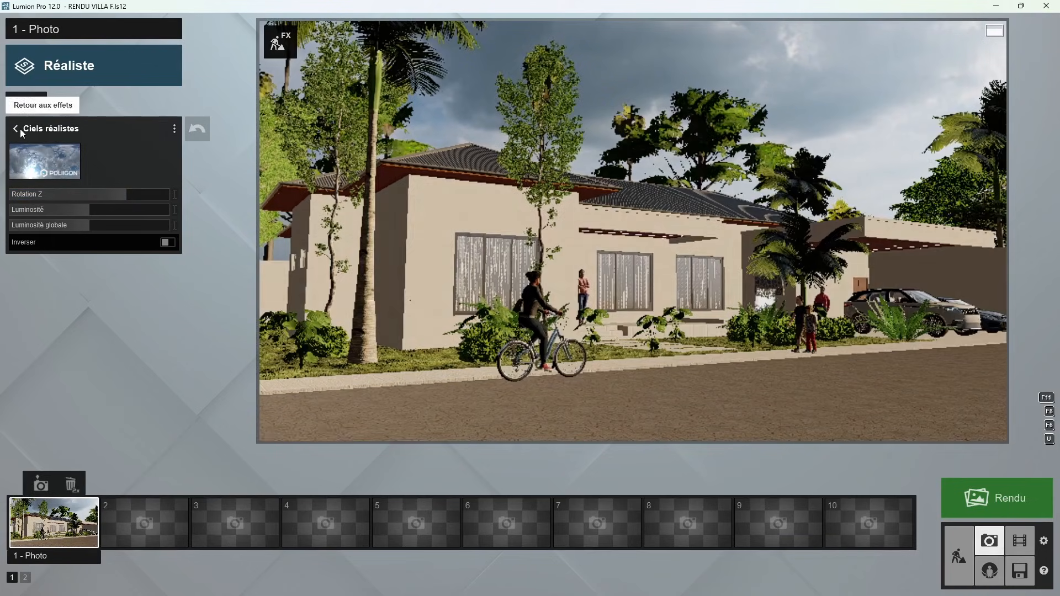
click(20, 130)
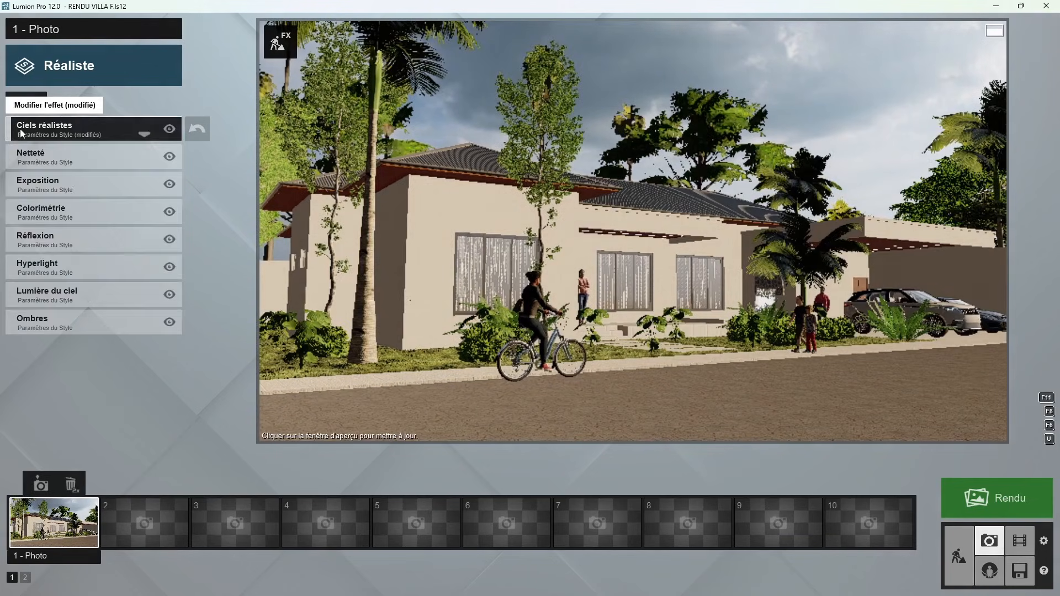
Step: Set the Netteté intensity to about 0.4 and check the Exposition setting
click(49, 161)
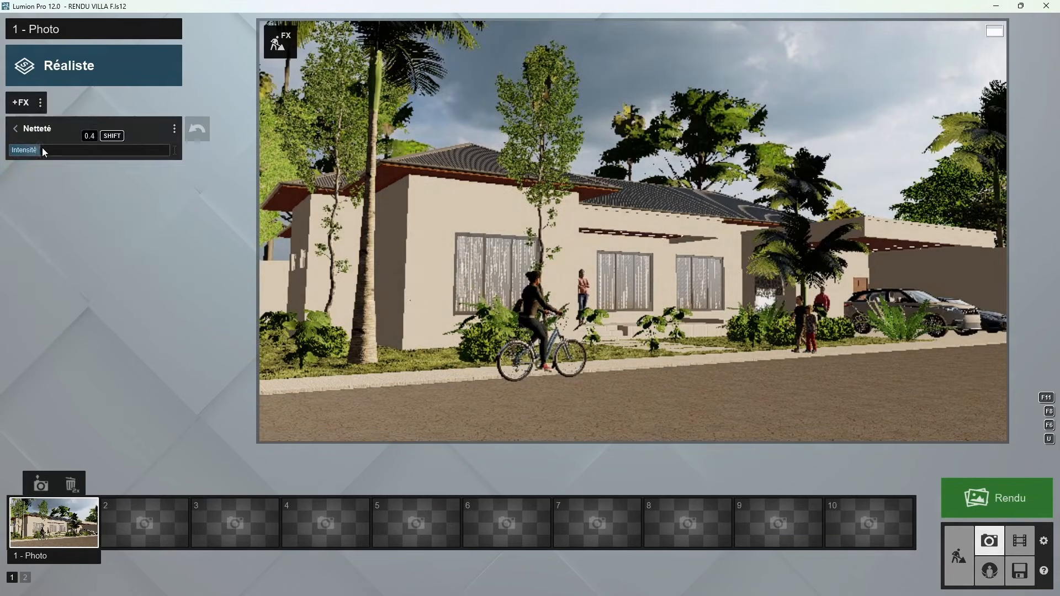
click(16, 128)
click(45, 190)
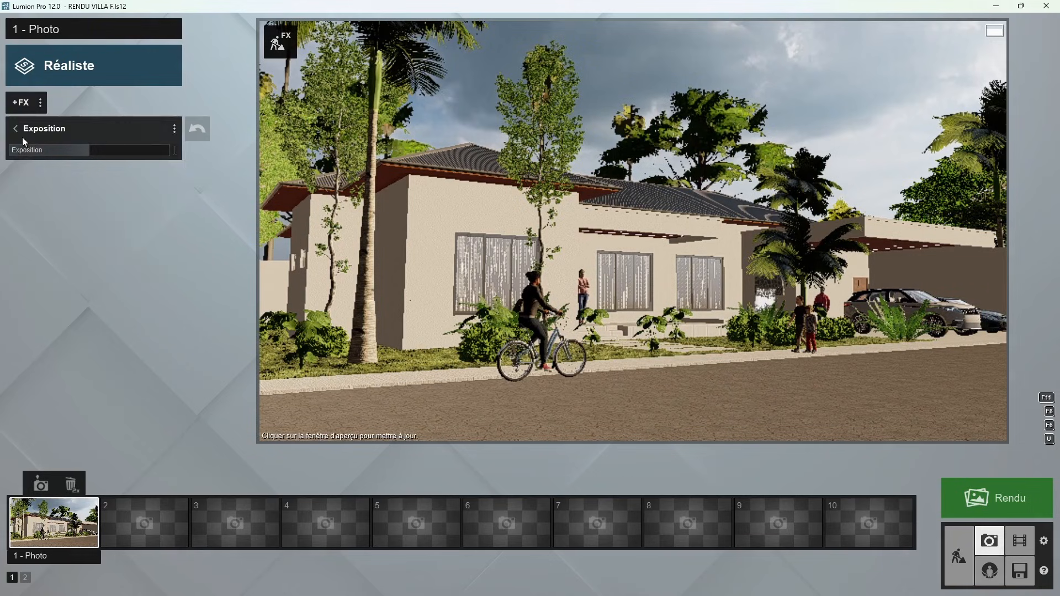
click(23, 137)
Step: Adjust the Colorimétrie effect with a slightly lower temperature, a vibrance of 0.1 and slightly more contrast
click(44, 213)
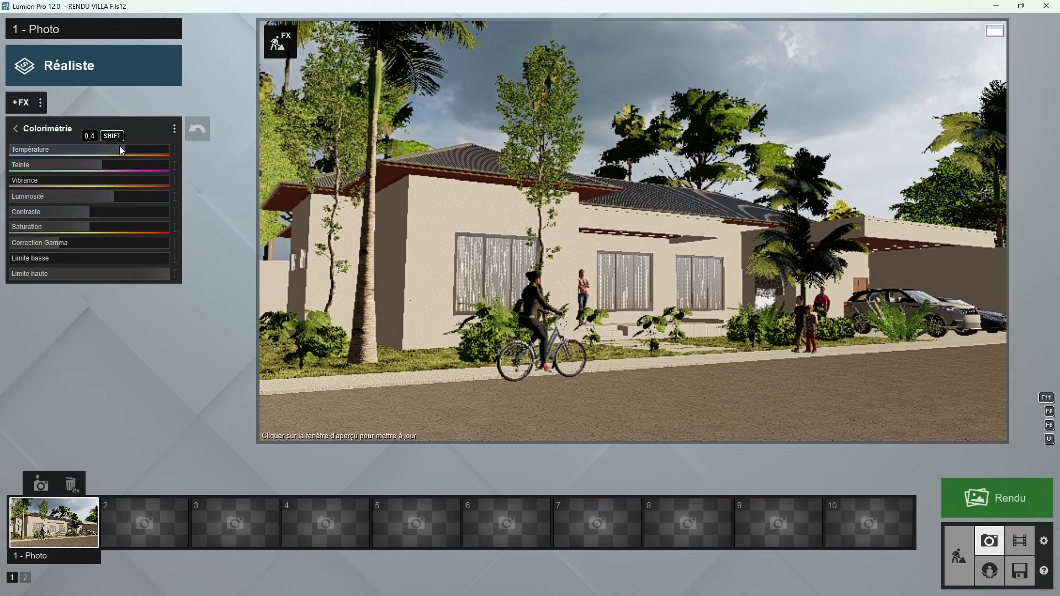
drag(124, 150, 121, 150)
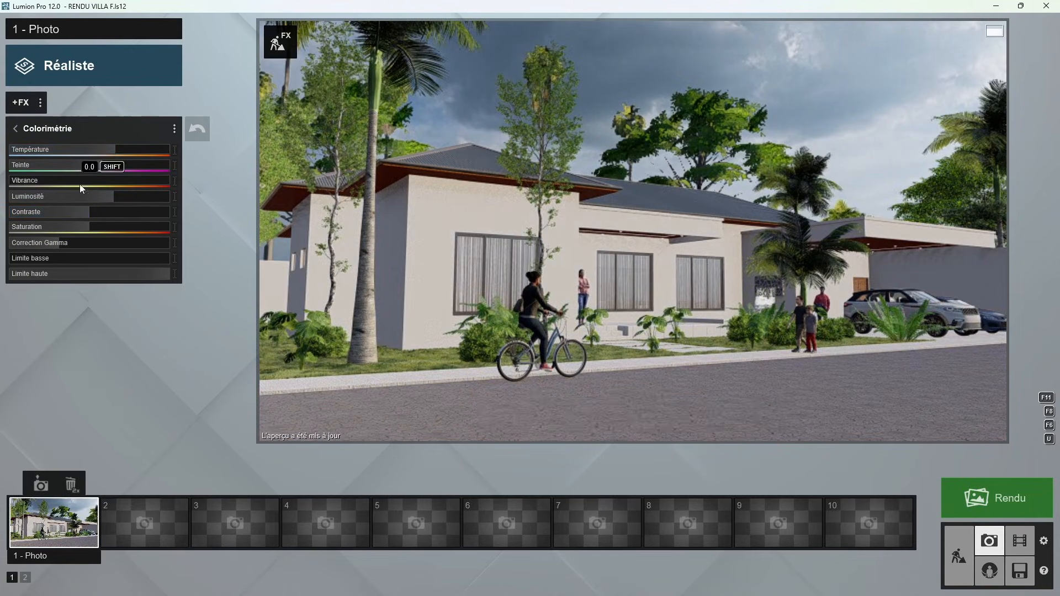
drag(79, 188, 18, 180)
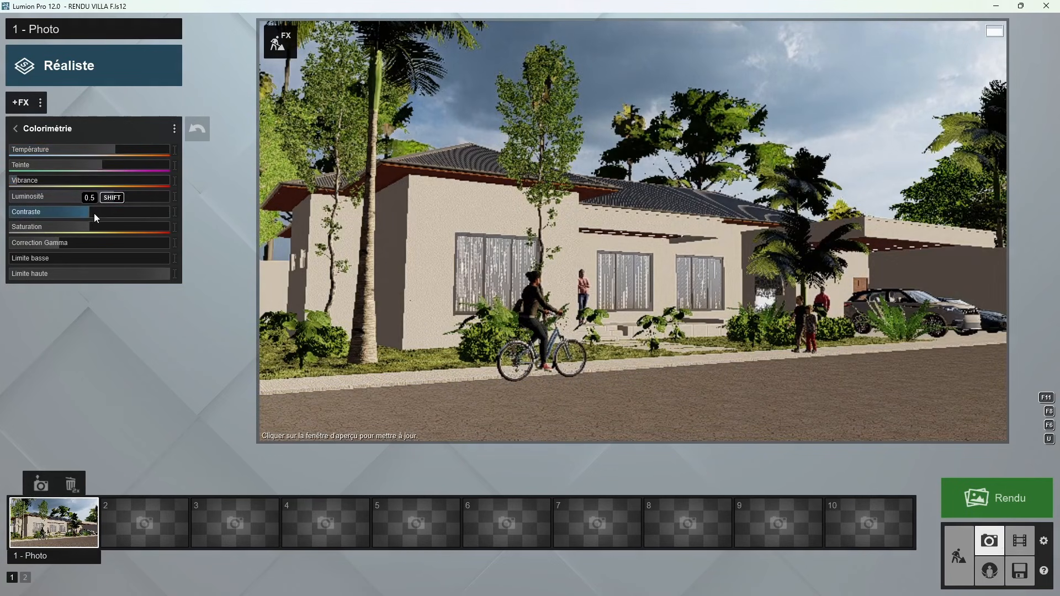
drag(94, 213, 94, 213)
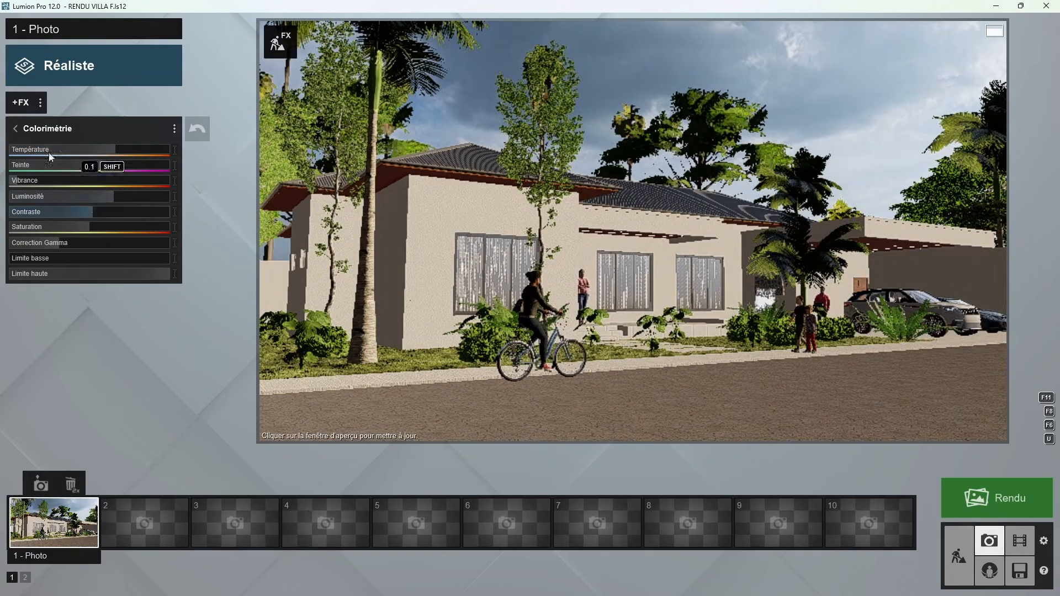
click(18, 128)
Step: In the Réflexion effect, add reflection planes on the villa's projecting front wall and on the recessed facade wall
click(55, 239)
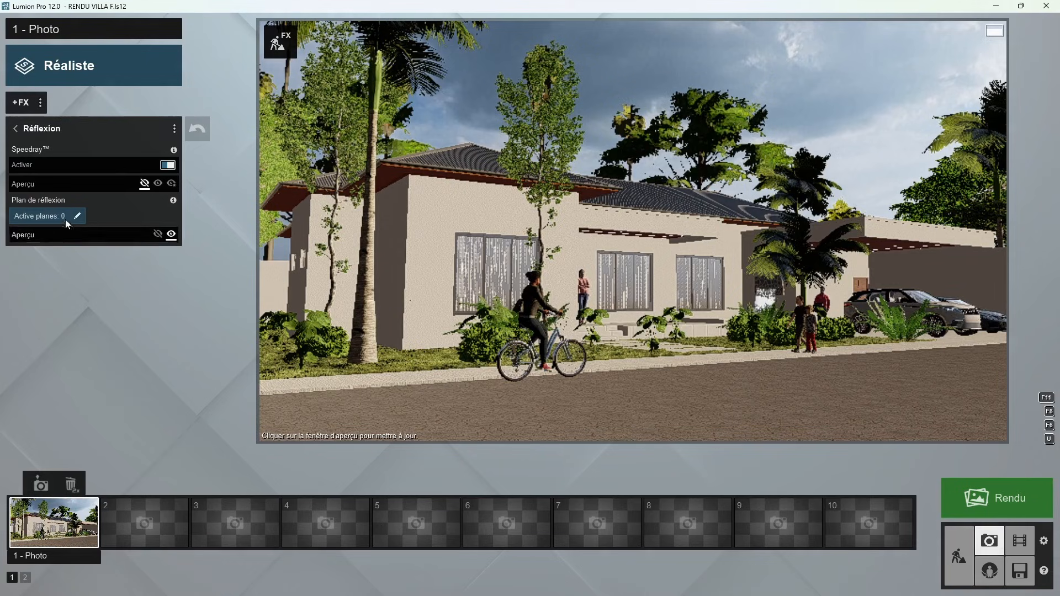
click(34, 216)
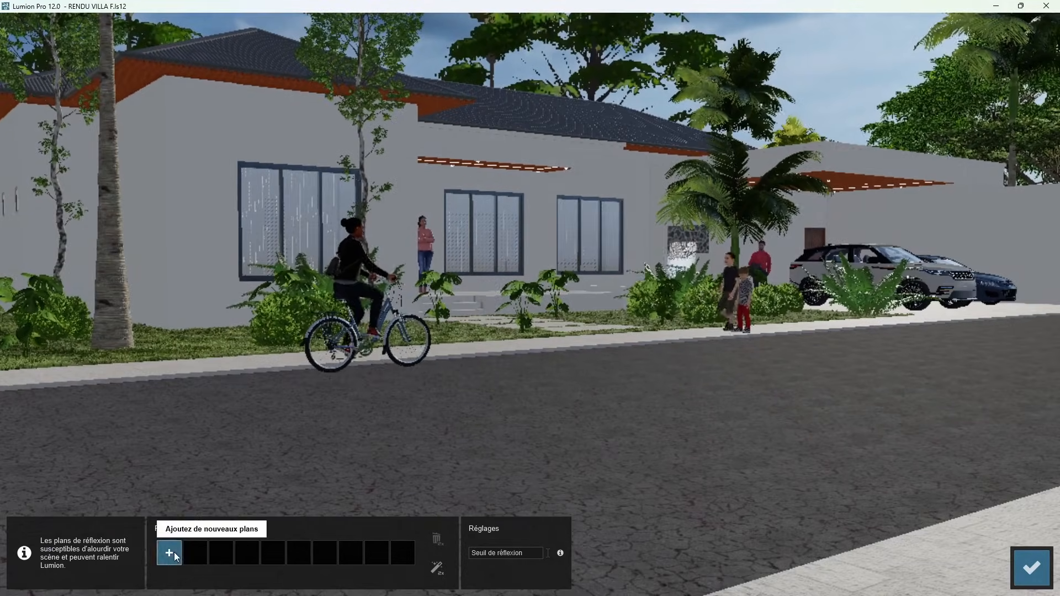
click(172, 552)
click(219, 144)
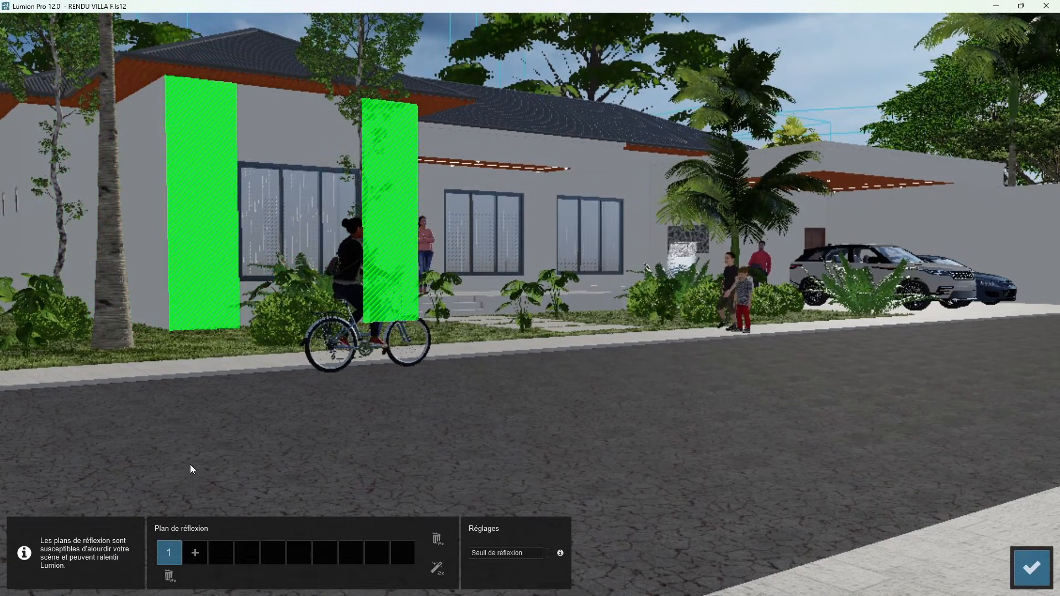
click(190, 552)
click(430, 183)
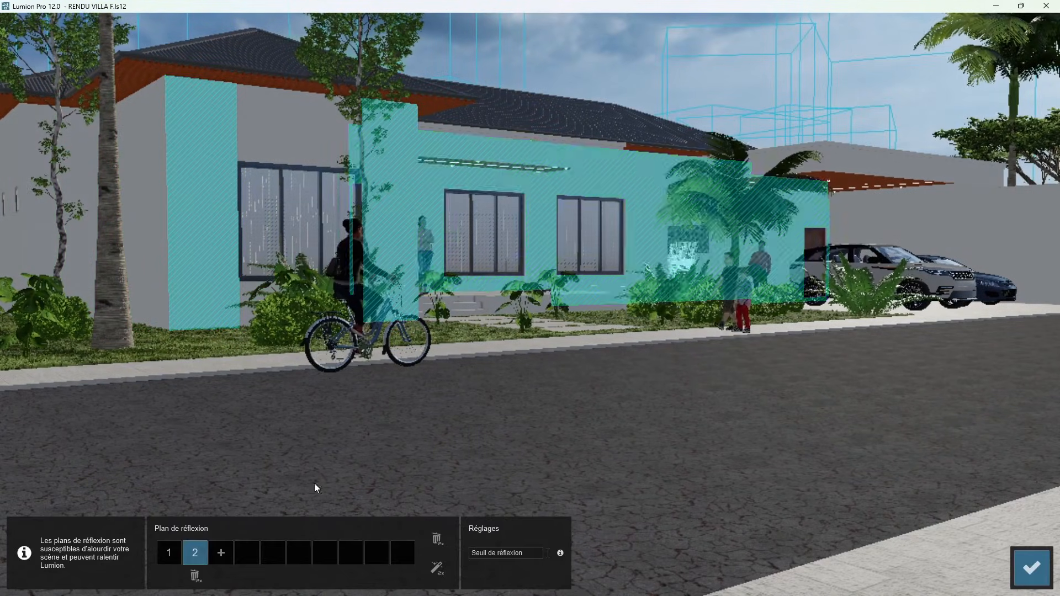
Step: Add reflection planes on the pavement, the carport ceiling and the wall behind the cars, and confirm the planes
click(220, 551)
click(932, 314)
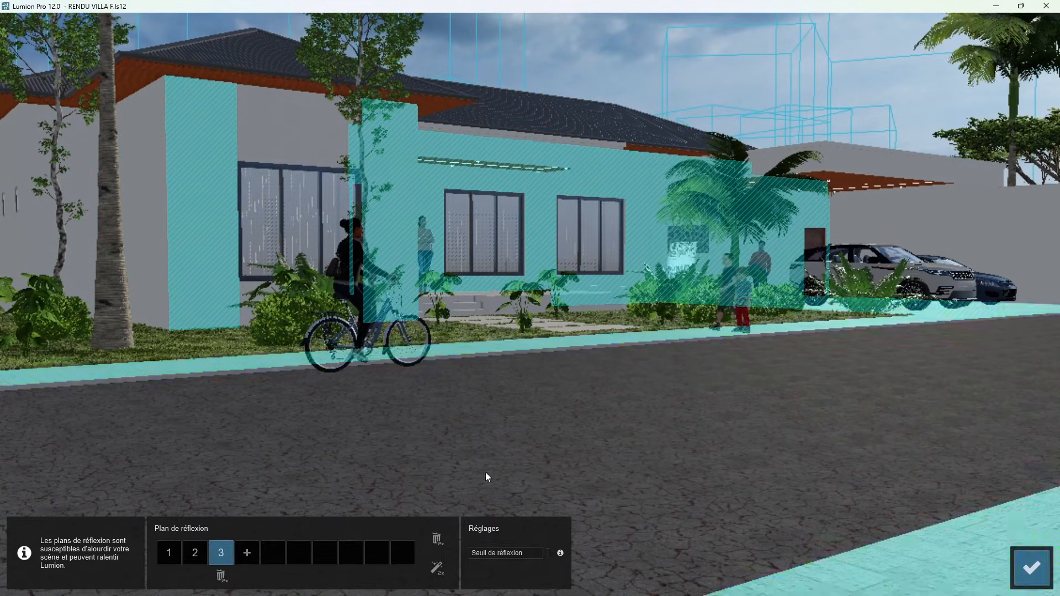
click(841, 177)
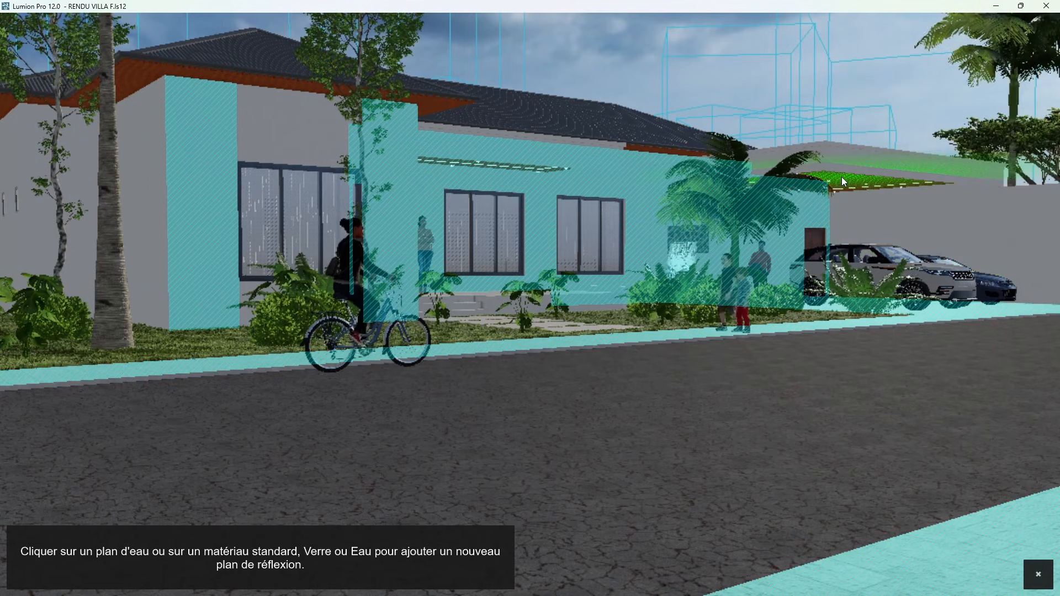
click(273, 554)
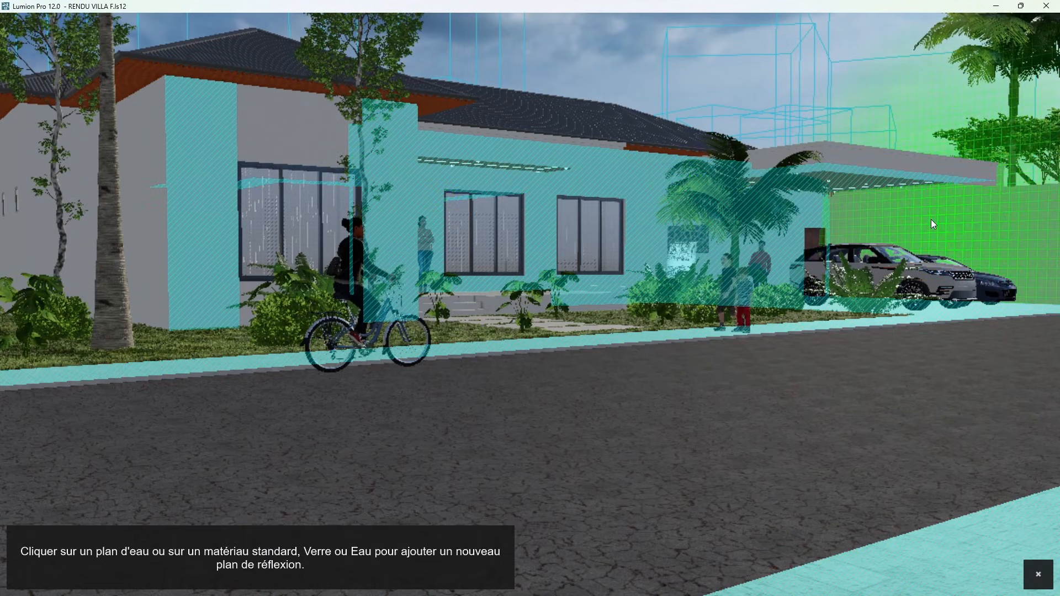
click(927, 220)
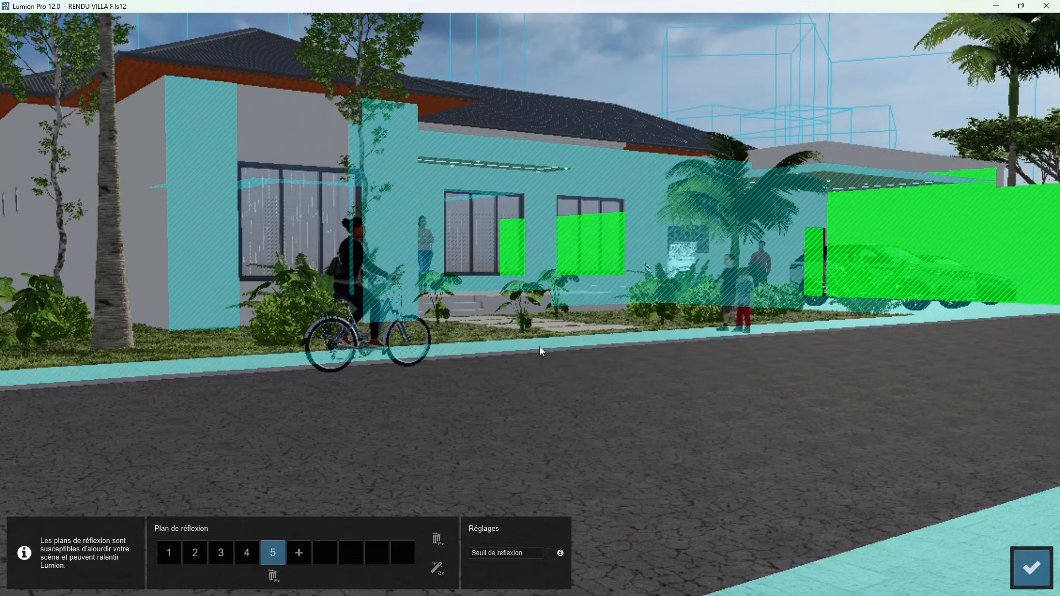
click(1031, 567)
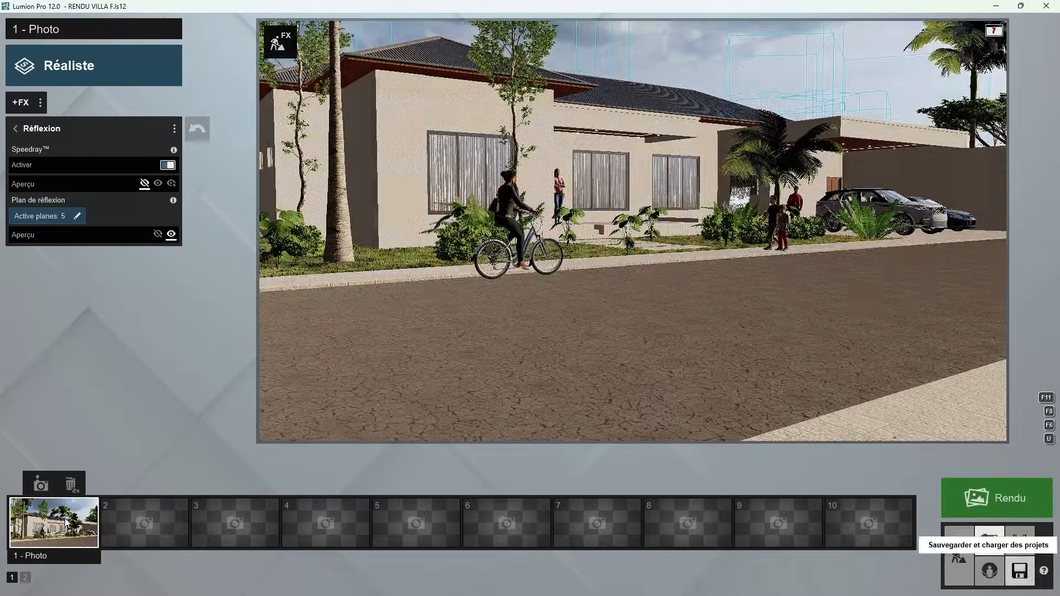
Step: Restore the stored camera view of photo 1 and refresh its preview with the reflections
click(64, 518)
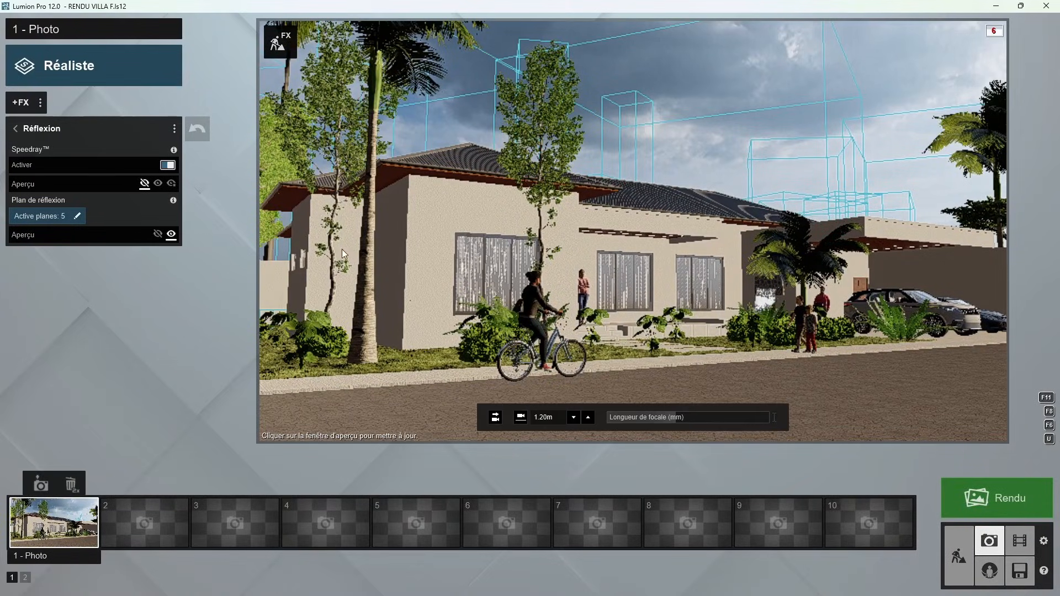
click(421, 234)
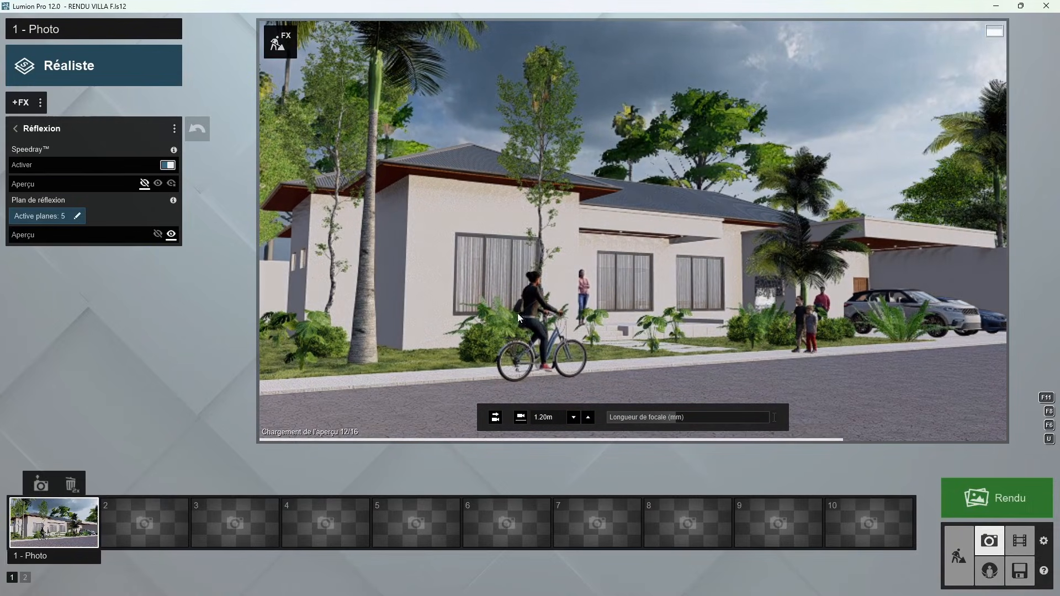
click(15, 128)
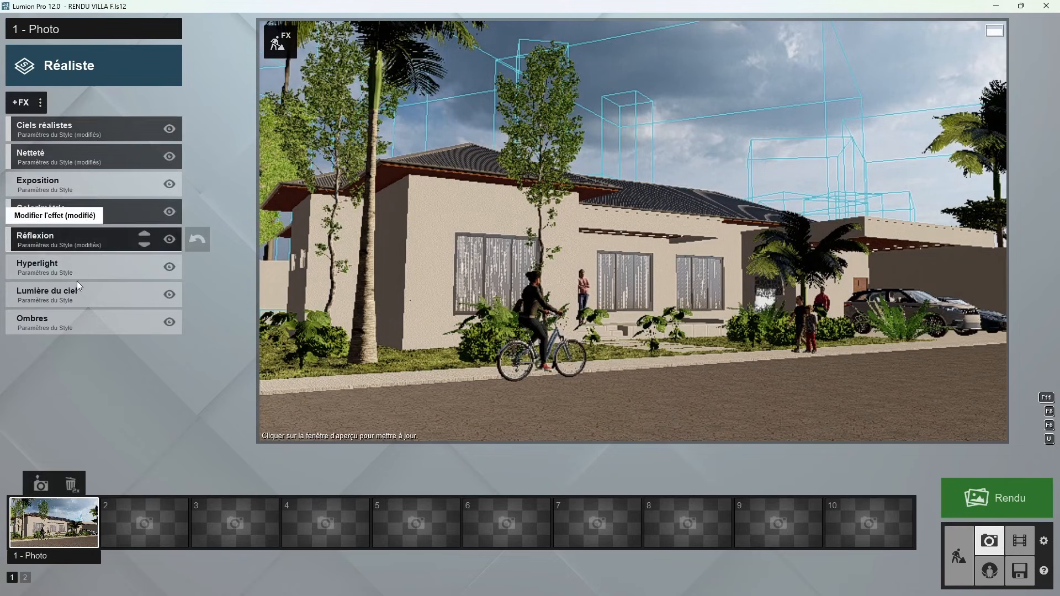
Step: In the Ombres effect, set Intérieur / Extérieur to its maximum and lower the omnishadow to about 0.2
click(60, 326)
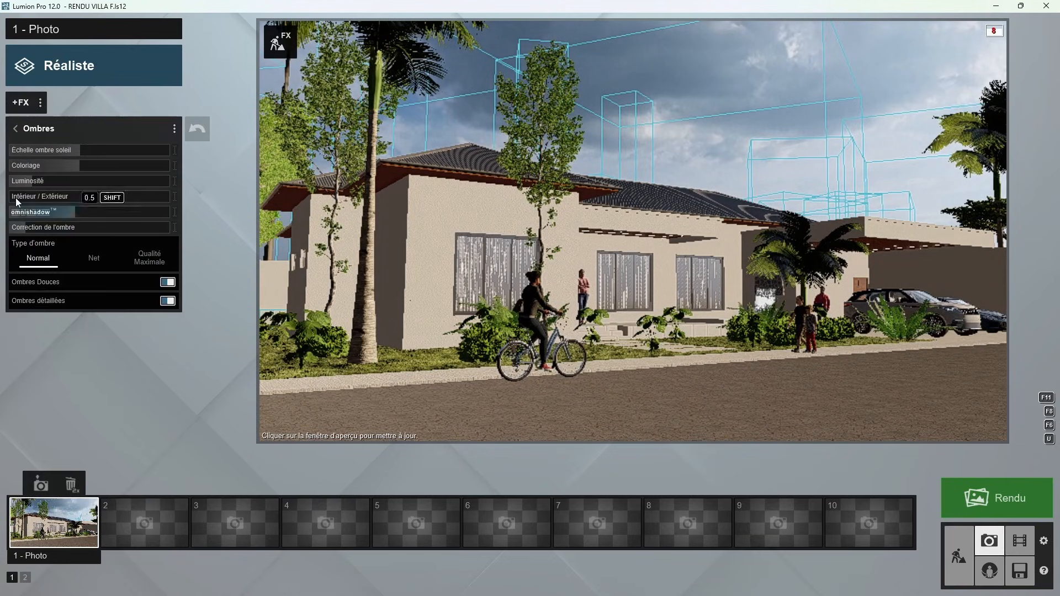
drag(16, 197, 137, 200)
drag(224, 195, 59, 198)
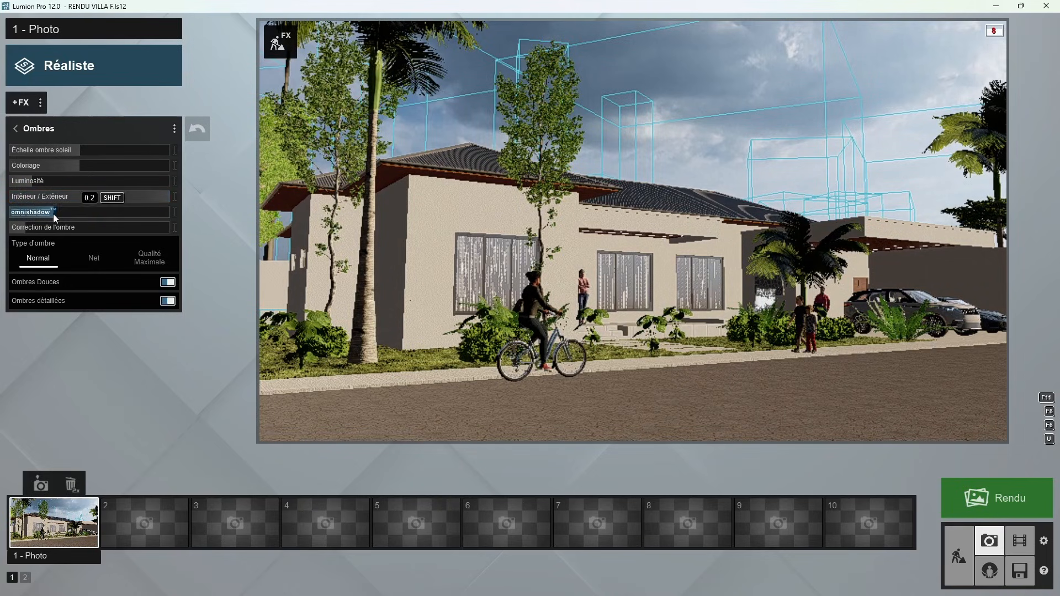
click(15, 128)
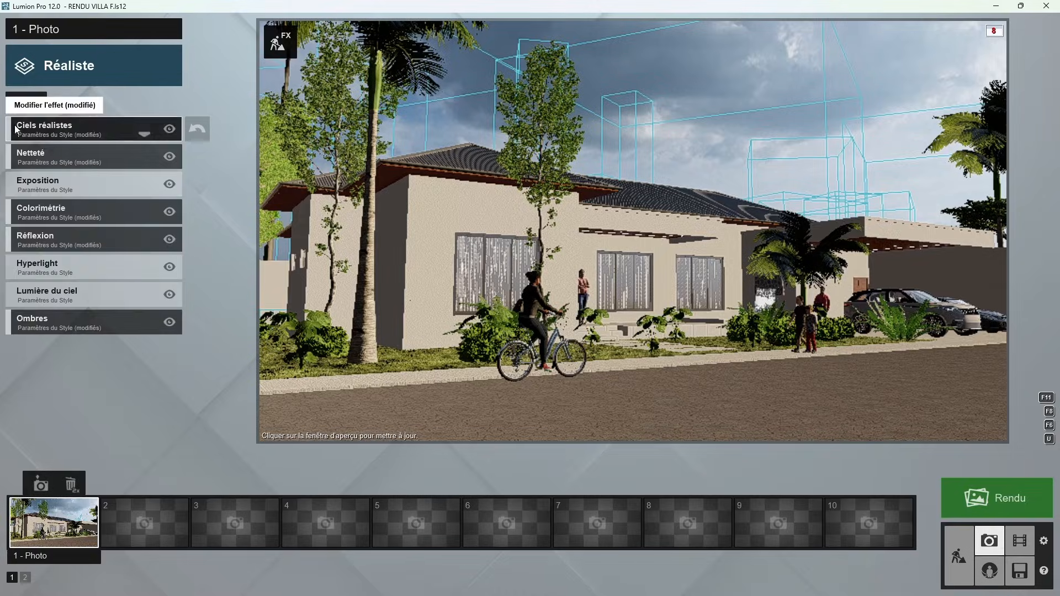
Step: Add a Bruits effect to photo 1, plus a Vignettage effect with its vignette size lowered to about 0.0
click(20, 103)
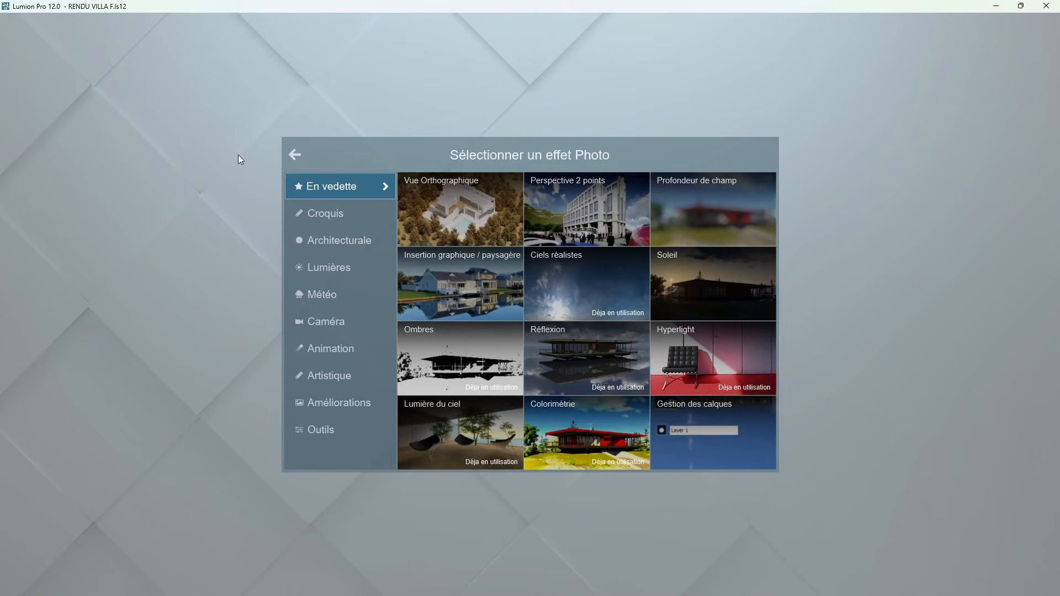
click(327, 408)
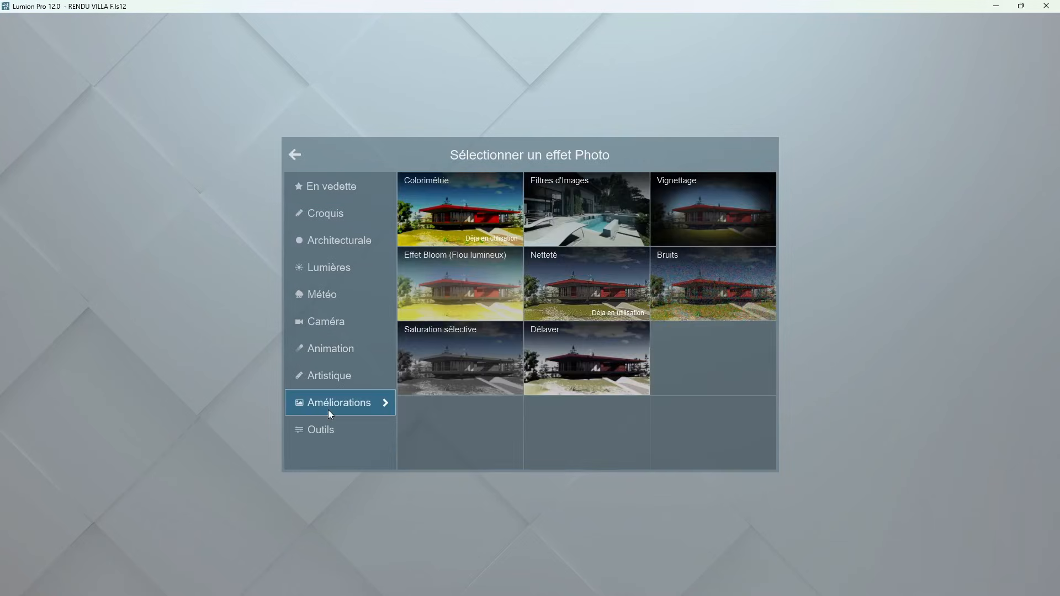
click(694, 282)
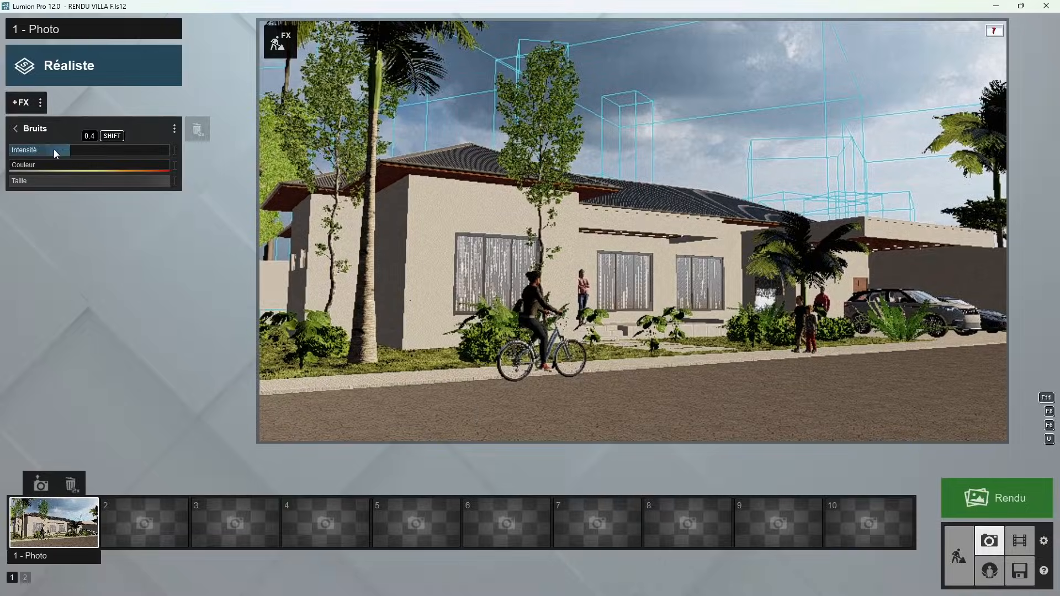
click(20, 103)
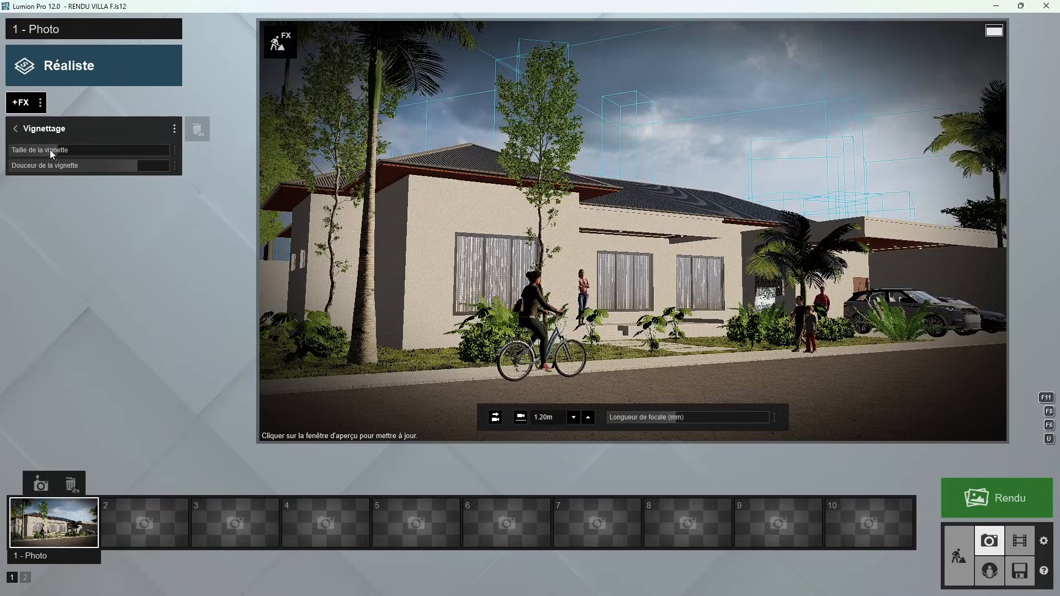
drag(50, 150, 16, 153)
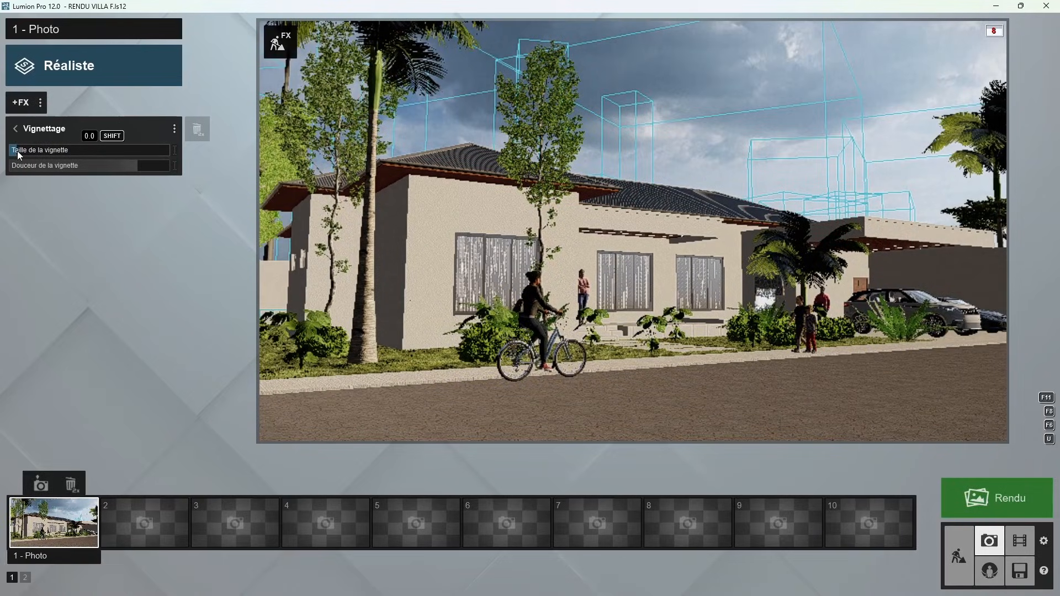
Step: Add an enabled Perspective 2 points effect, then tilt the camera up towards the sky and store that view in photo 1
click(21, 103)
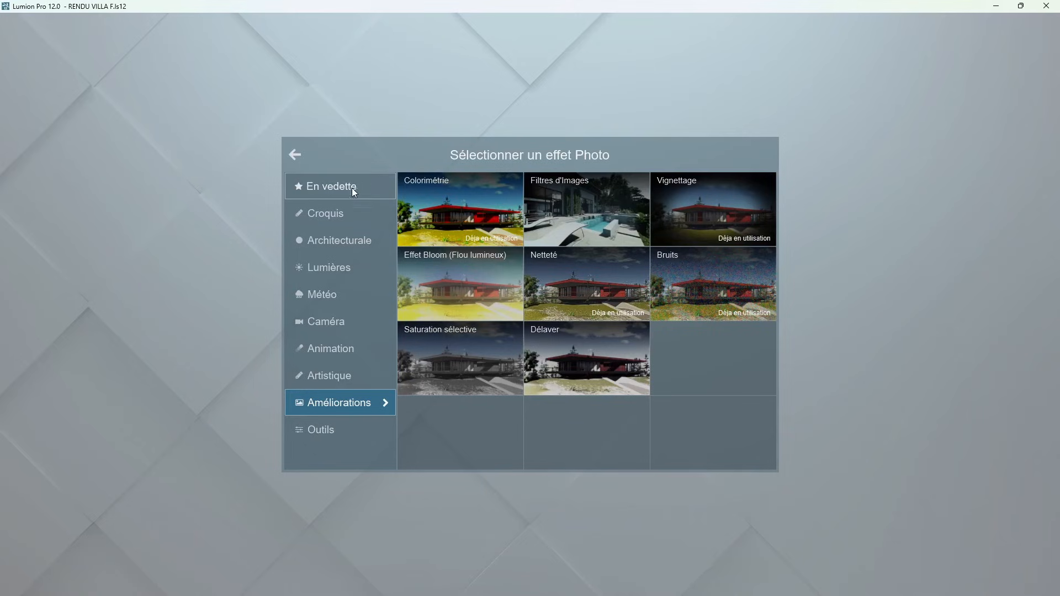
click(360, 187)
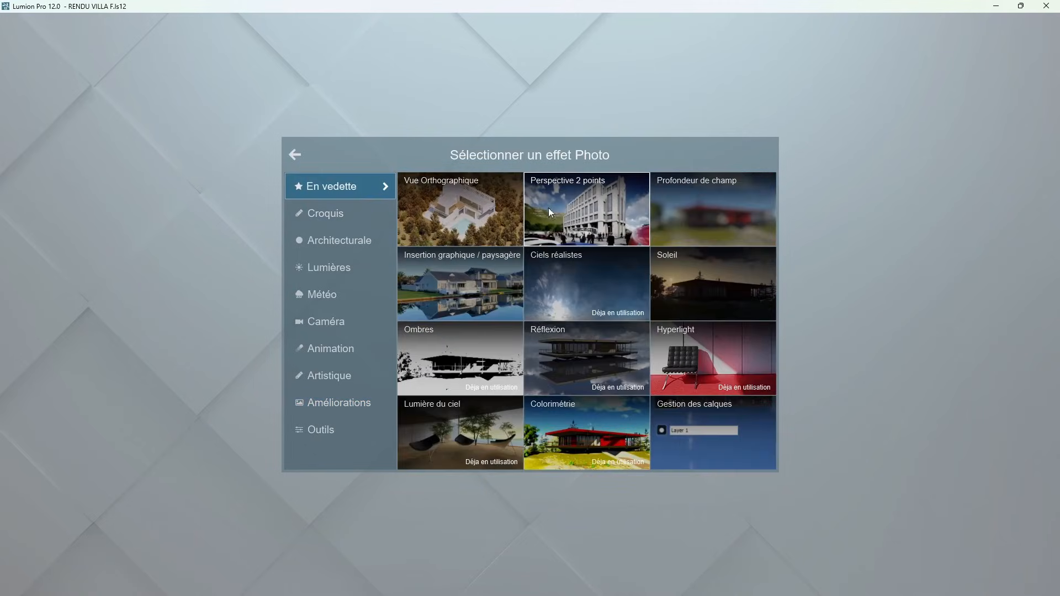
click(578, 208)
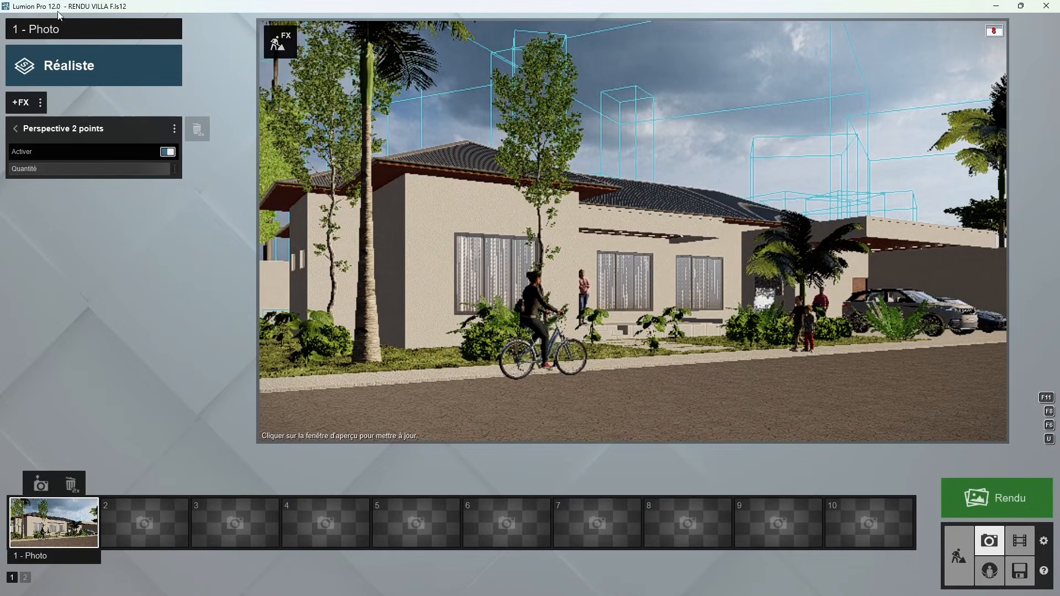
mouse_move(666, 277)
right_drag(652, 287, 655, 248)
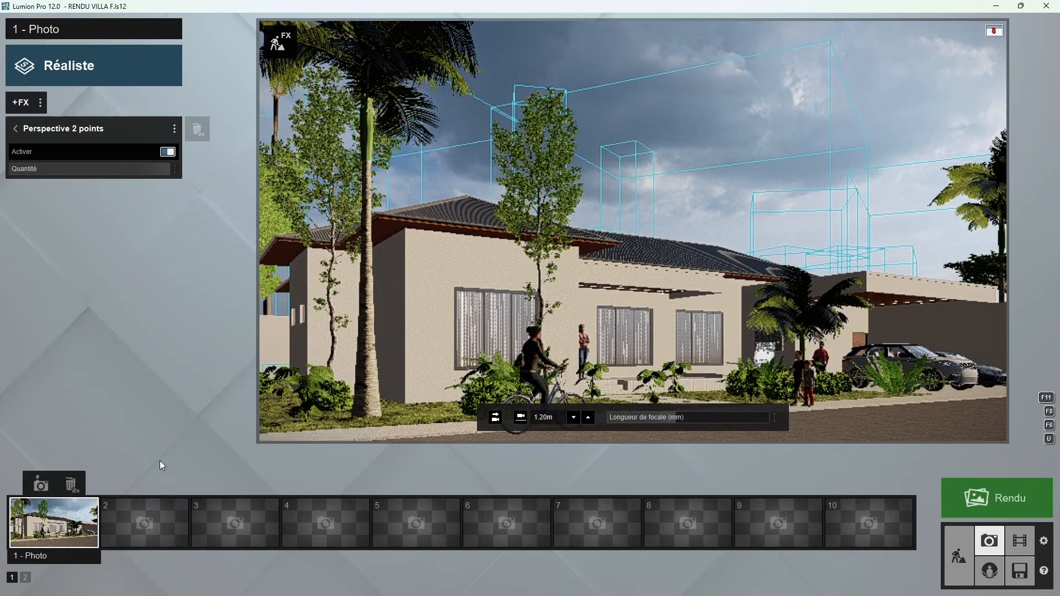
click(41, 485)
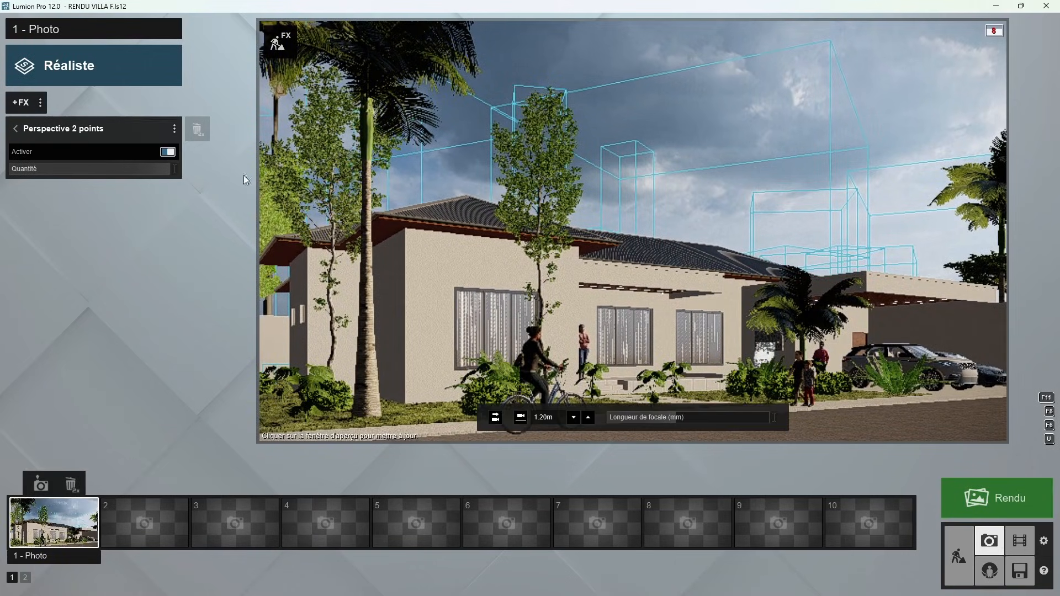
Step: Compare photo 1 with the two-point perspective off and on, leave it on, and return to the effects list
click(168, 152)
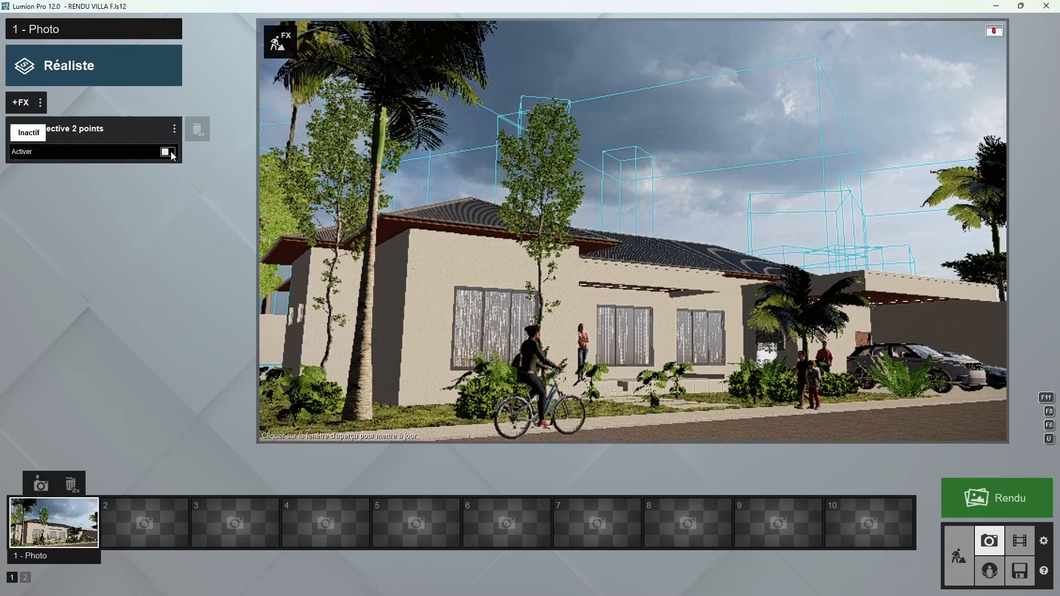
click(168, 152)
click(167, 152)
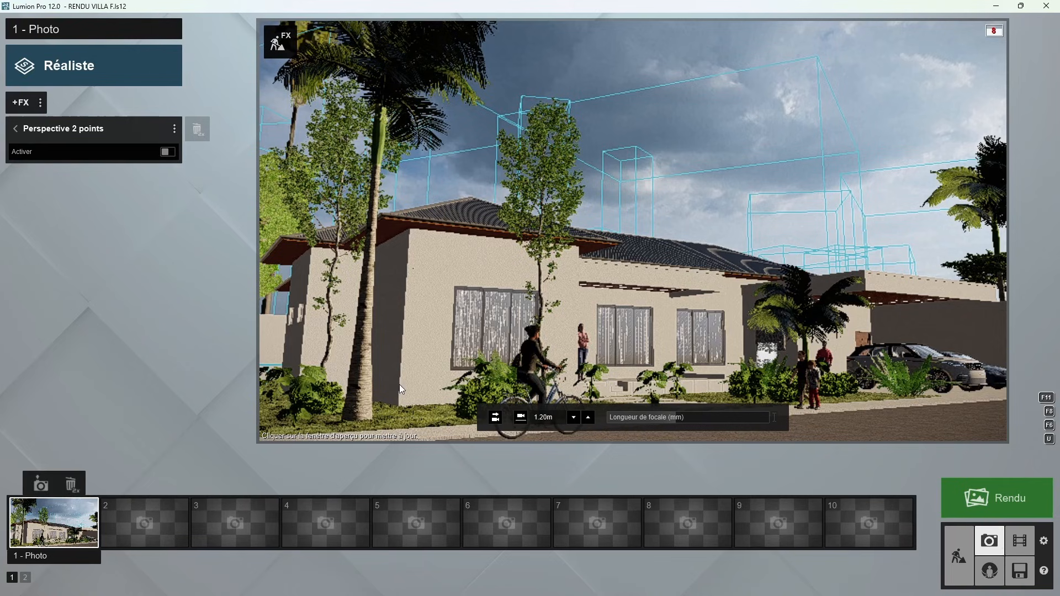
click(167, 152)
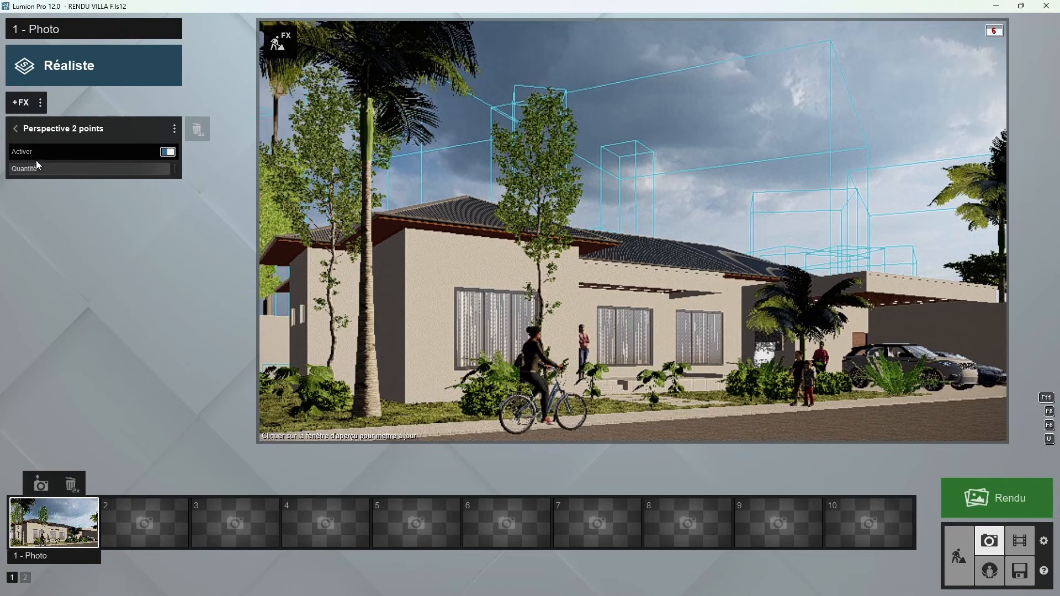
click(17, 129)
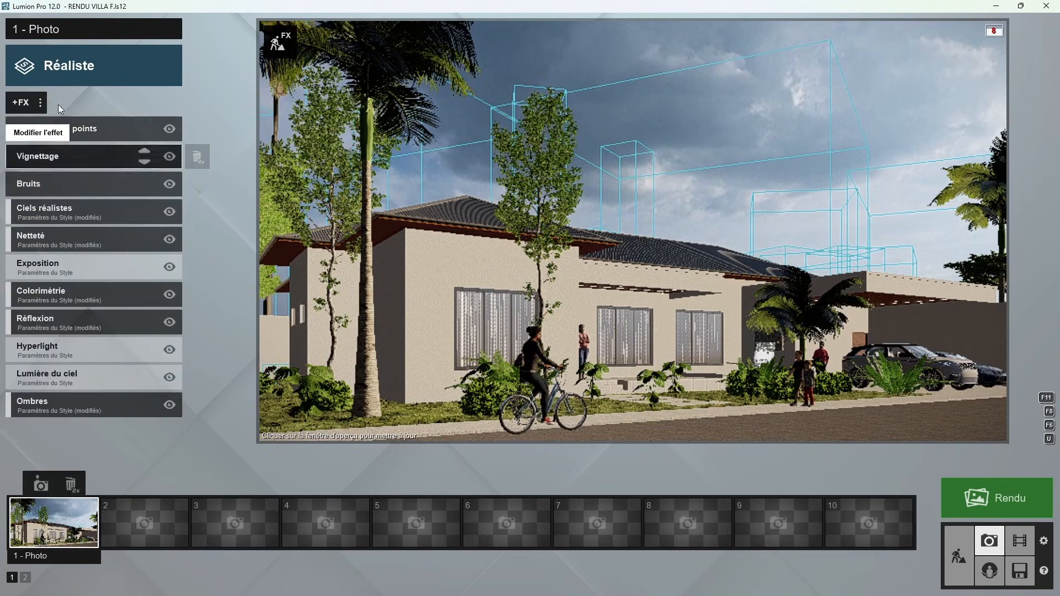
Step: Browse the photo effect categories and add the Précipitations weather effect to photo 1
click(17, 105)
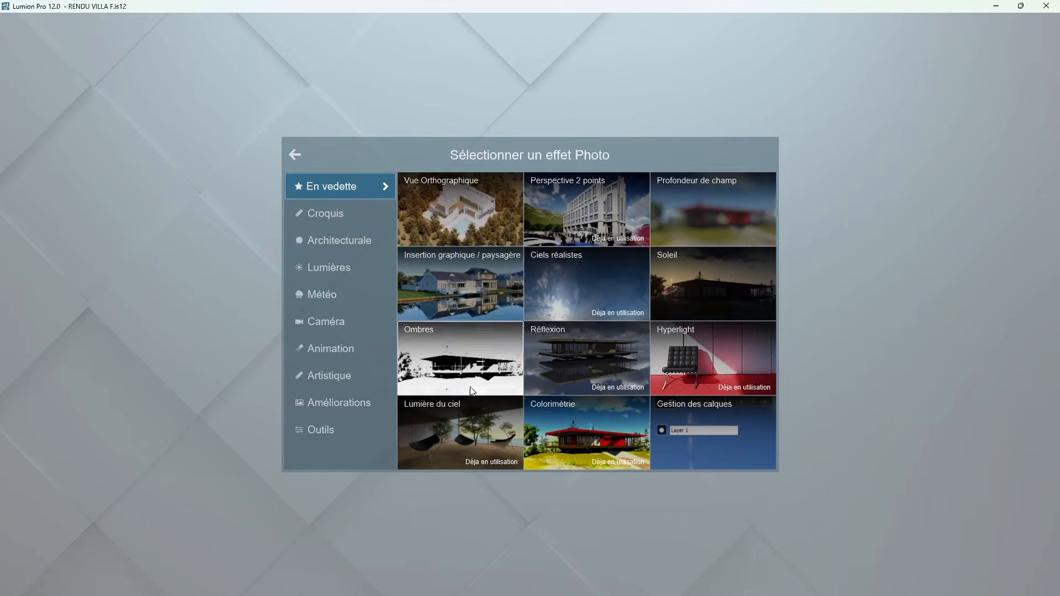
click(369, 401)
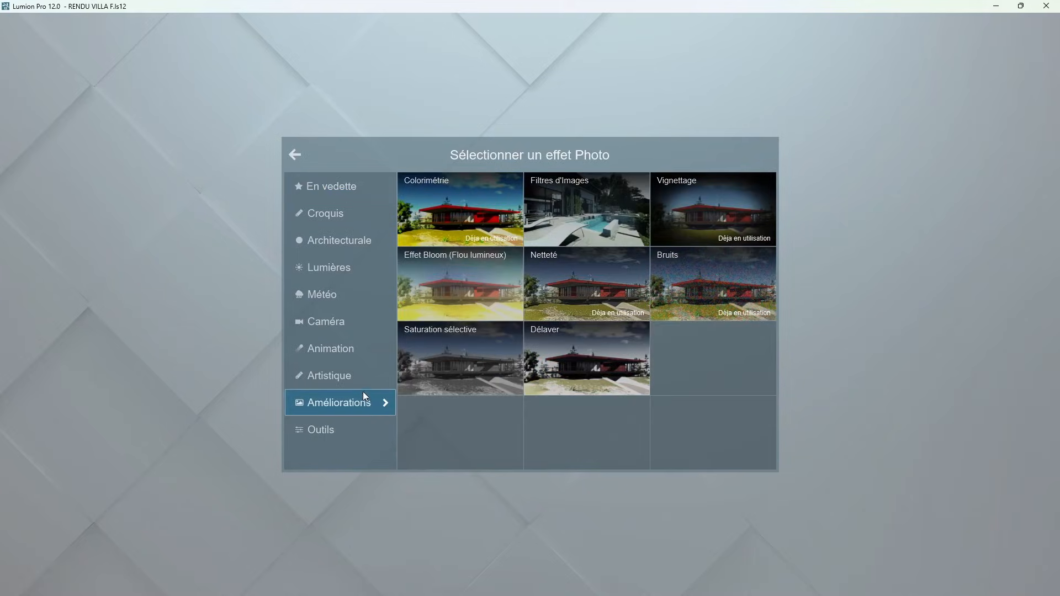
click(360, 380)
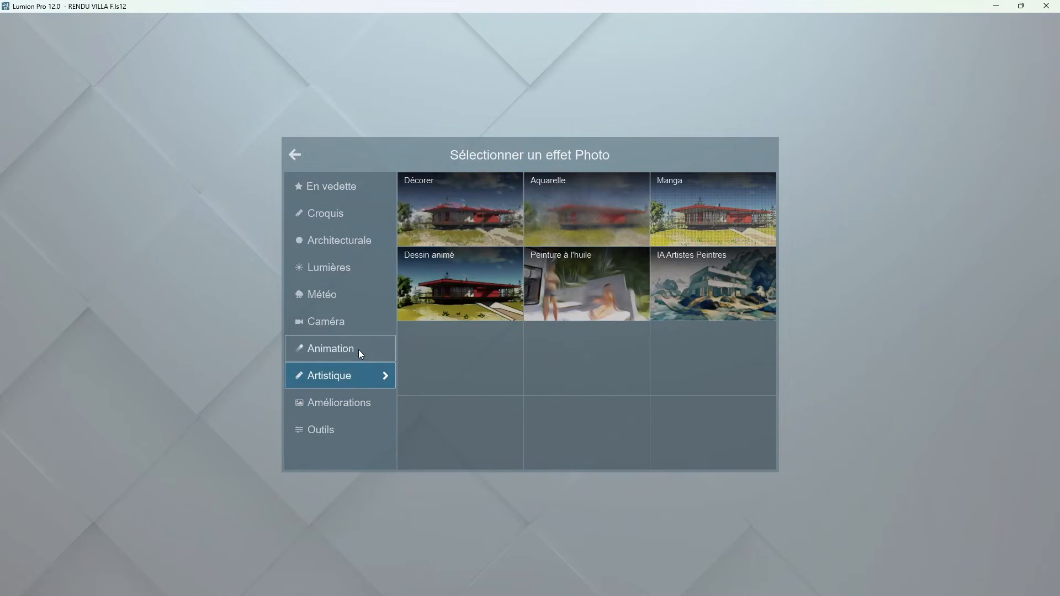
click(359, 350)
click(361, 328)
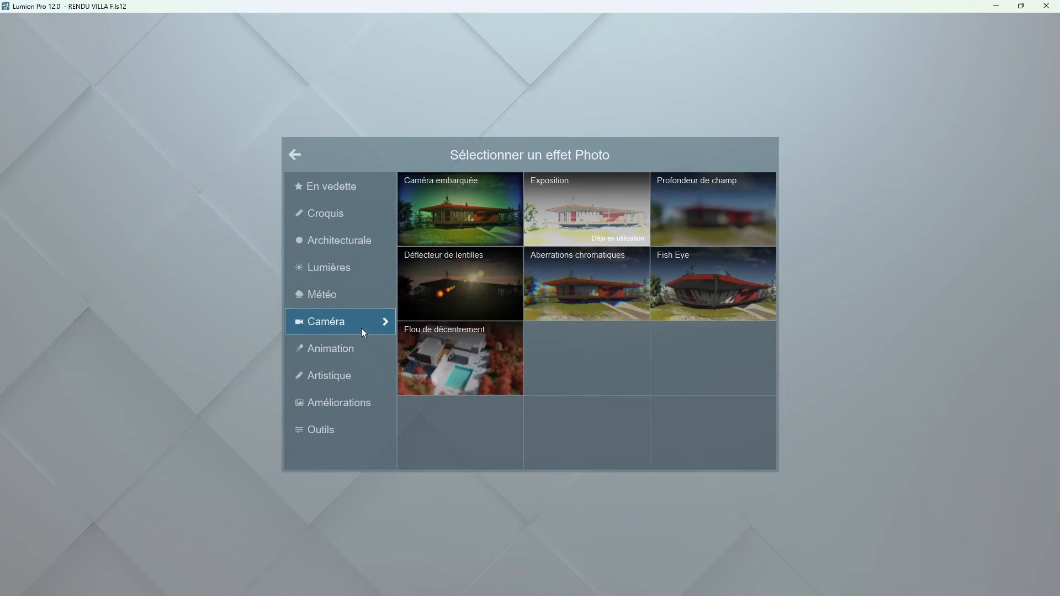
click(358, 294)
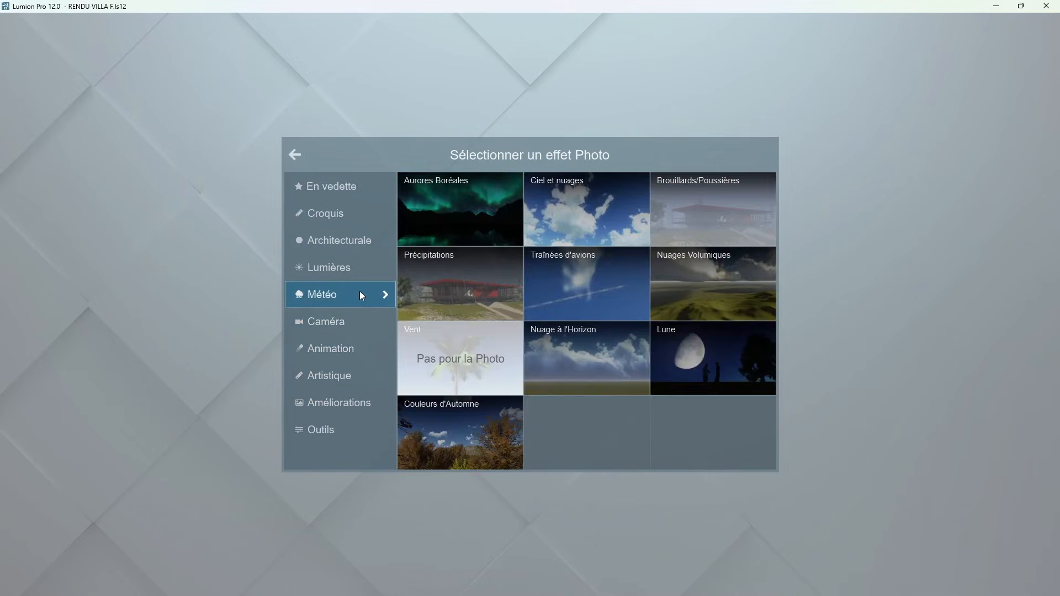
click(459, 280)
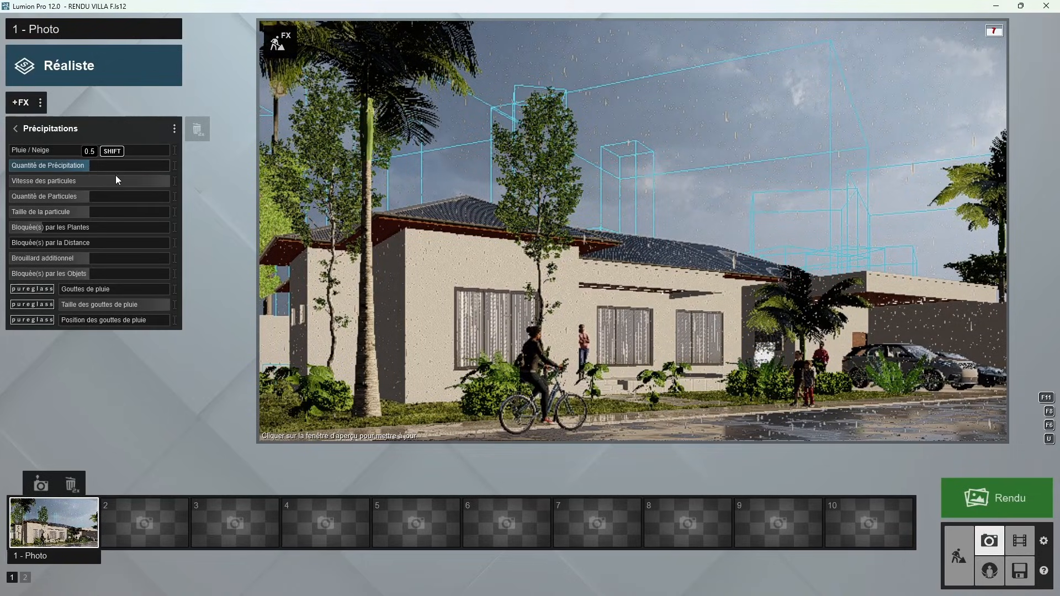
Step: Lower precipitation quantity to about 0.3, particle quantity and additional fog to their minimum, and blocking by plants to about 0.1
drag(87, 167, 57, 169)
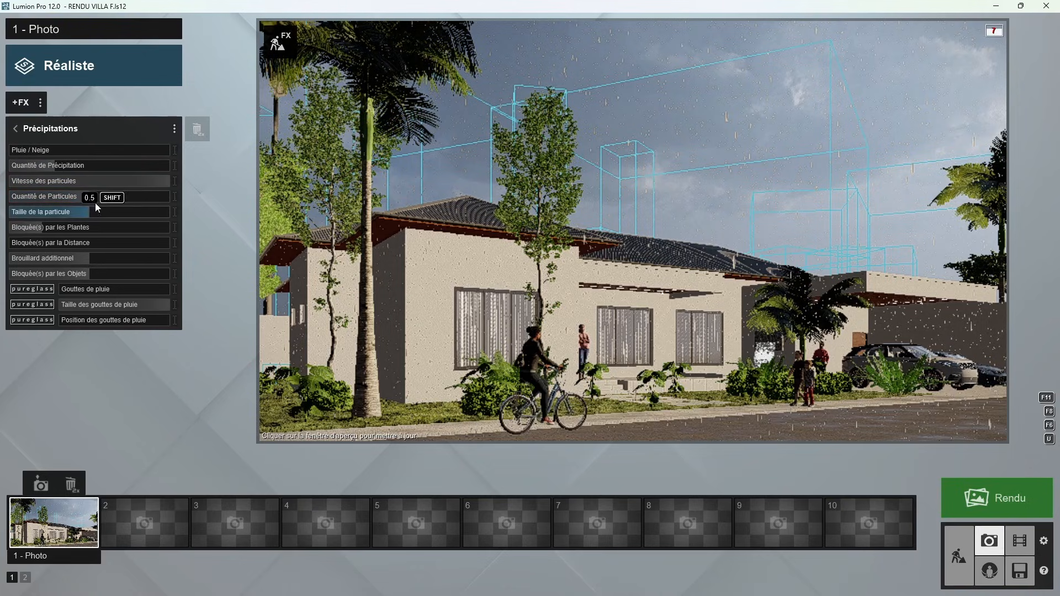
drag(85, 198, 10, 198)
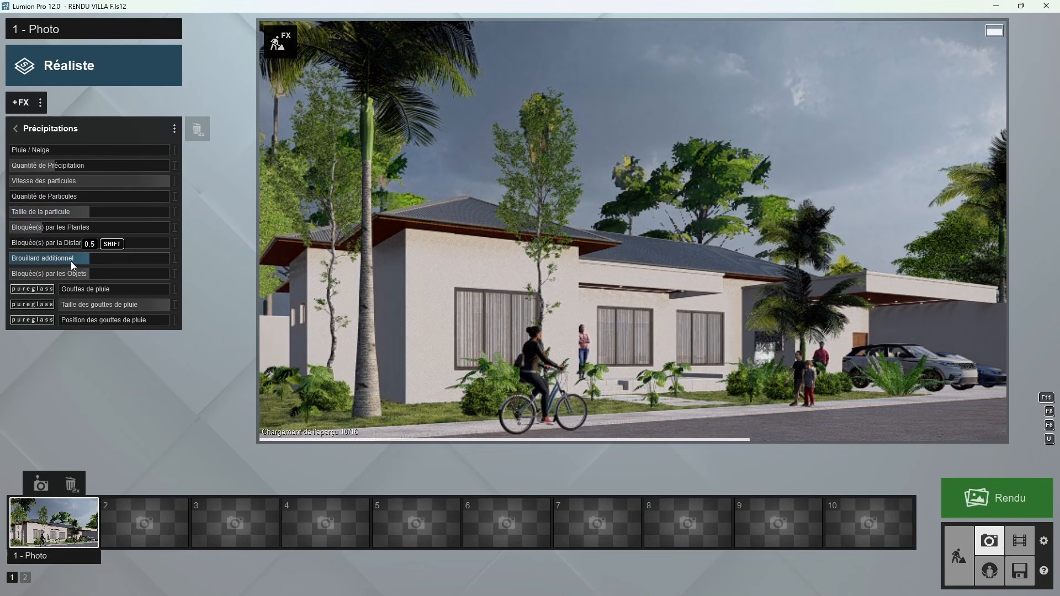
drag(70, 261, 10, 261)
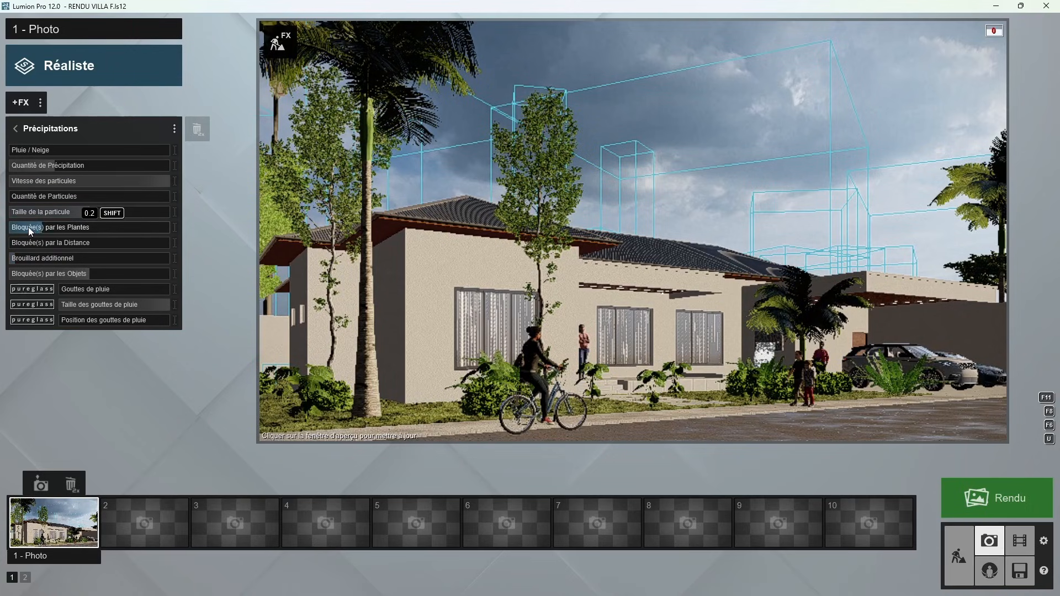
drag(28, 227, 25, 227)
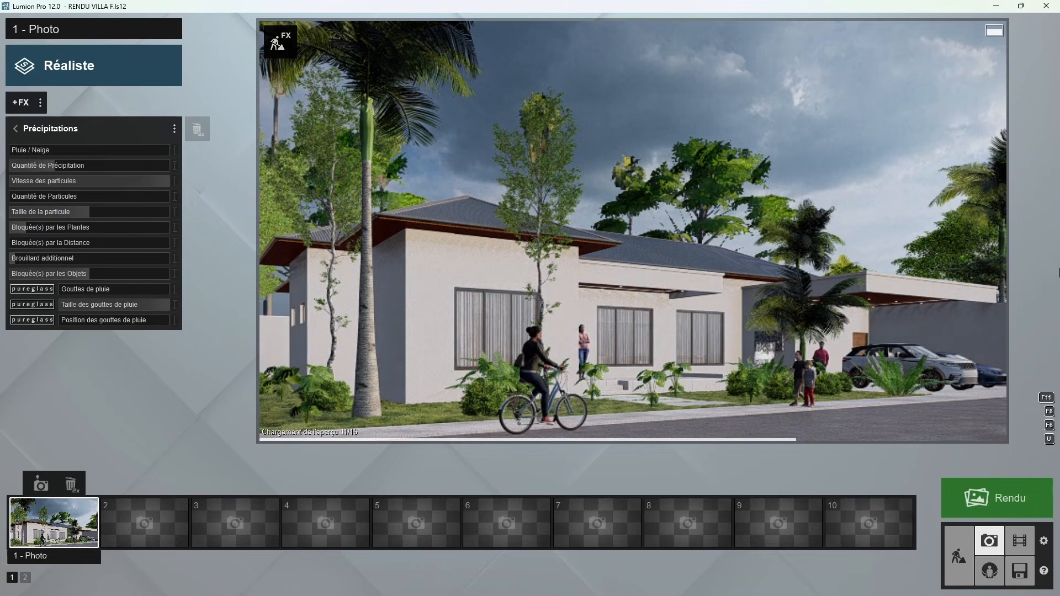
click(14, 129)
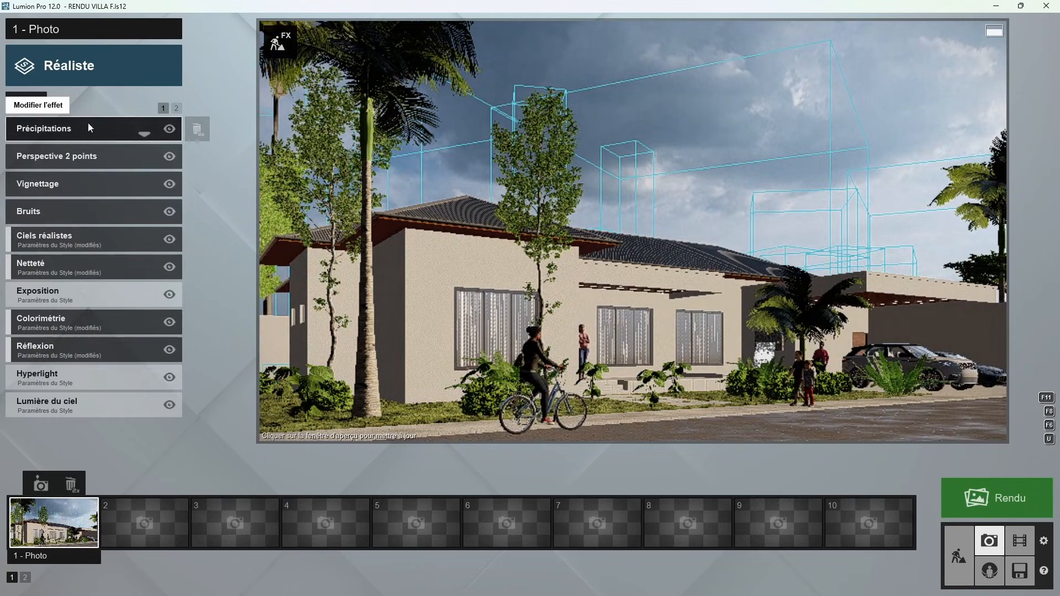
Step: Render the current view in Full HD (1920x1080) and save it as the JPG file test 01
click(177, 108)
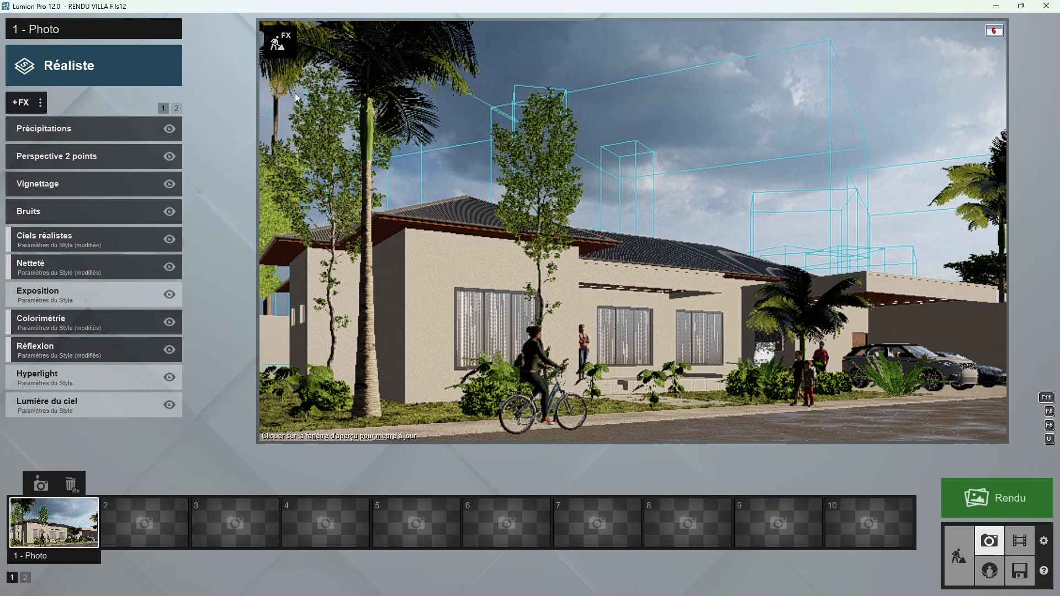
click(1005, 499)
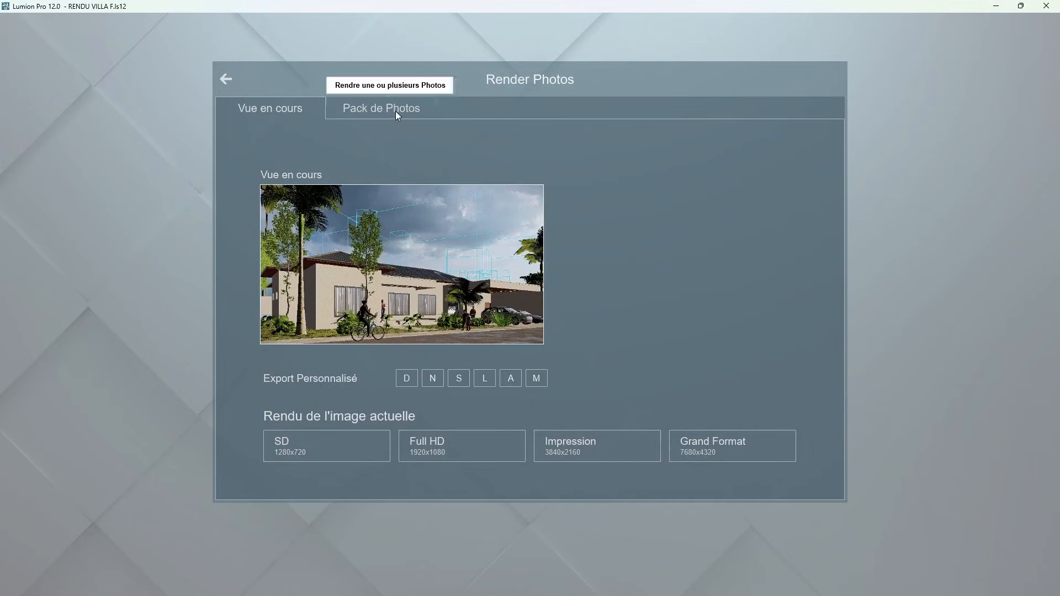
click(378, 115)
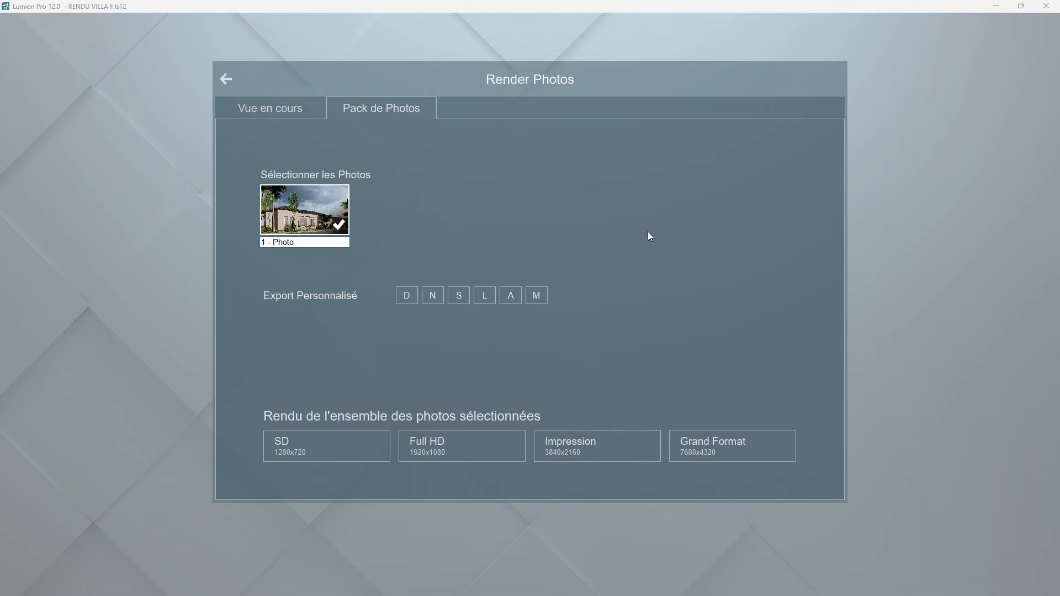
click(282, 106)
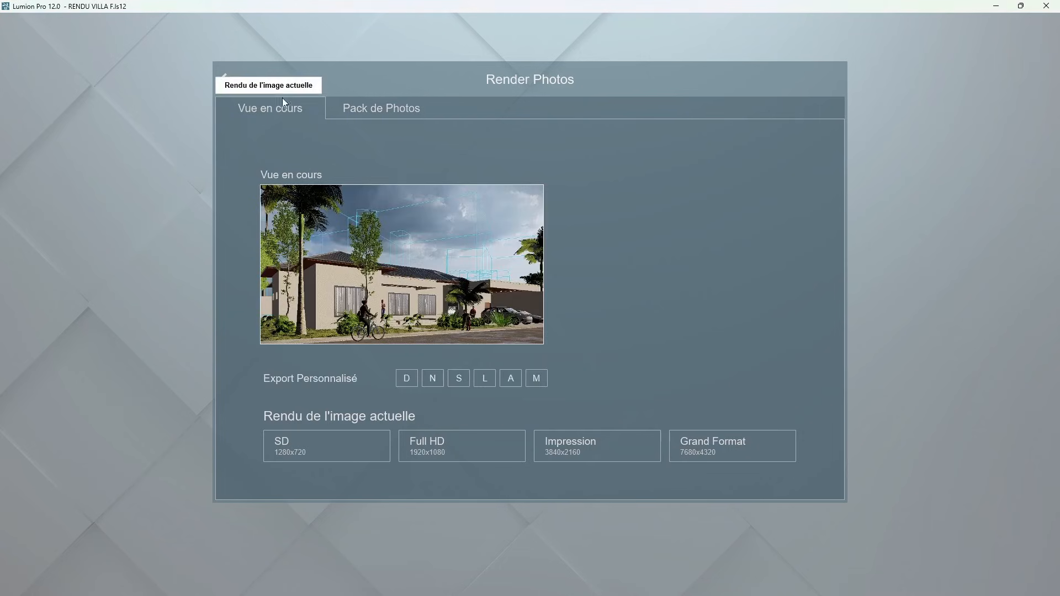
click(456, 447)
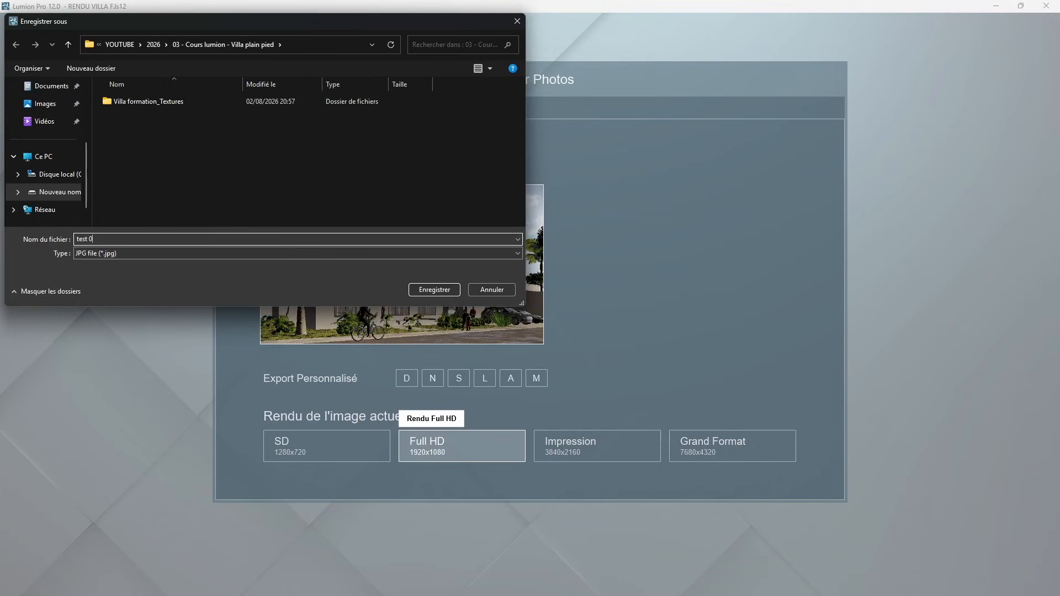
click(445, 293)
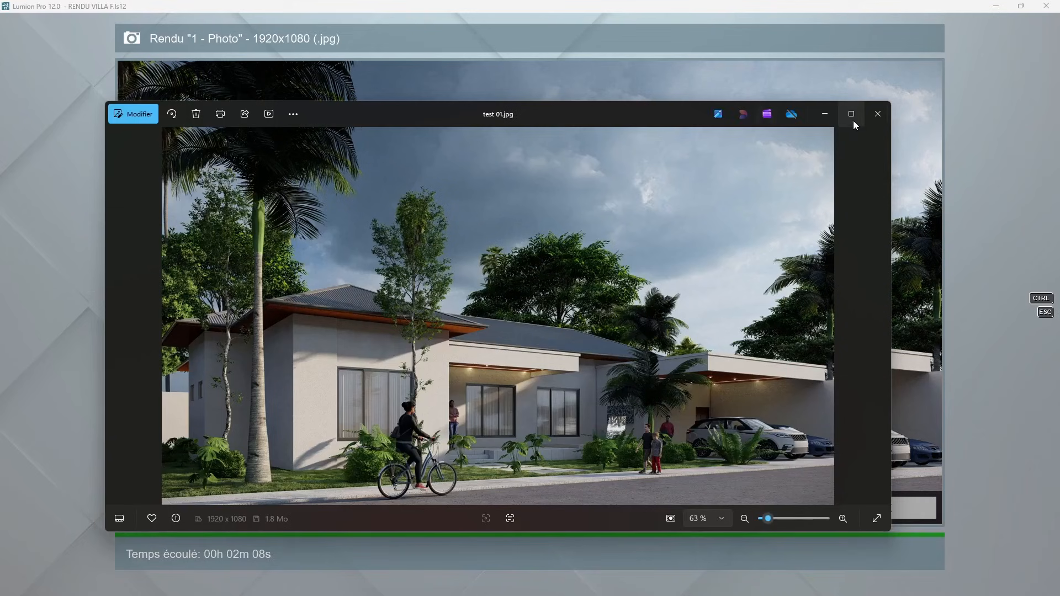
Step: View the rendered image test 01.jpg maximized and examine the facade, entrance and carport details up close
click(851, 114)
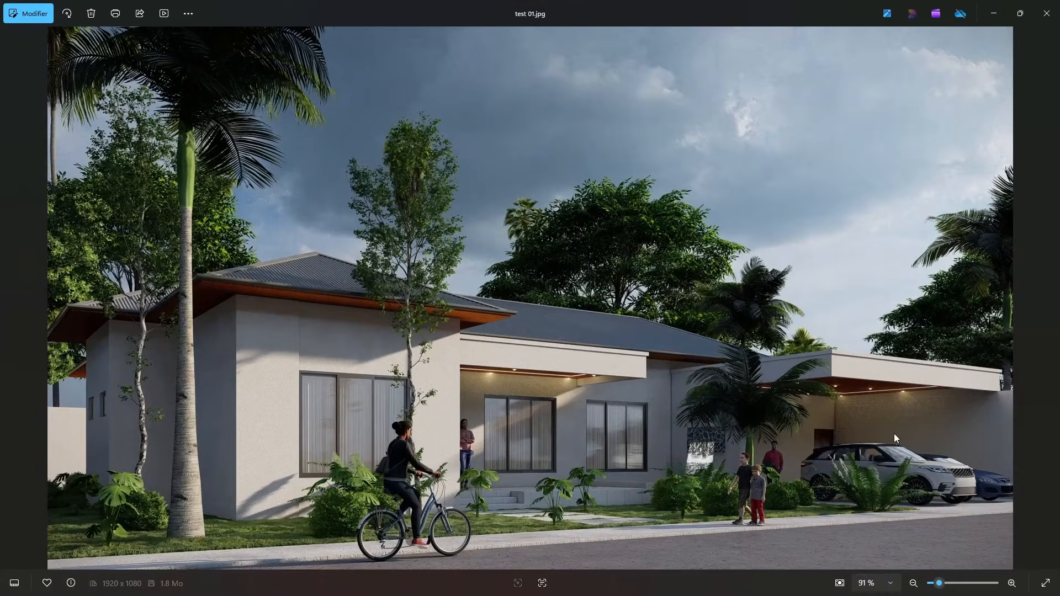
scroll(597, 456, up, 3)
drag(596, 456, 133, 338)
drag(499, 353, 409, 326)
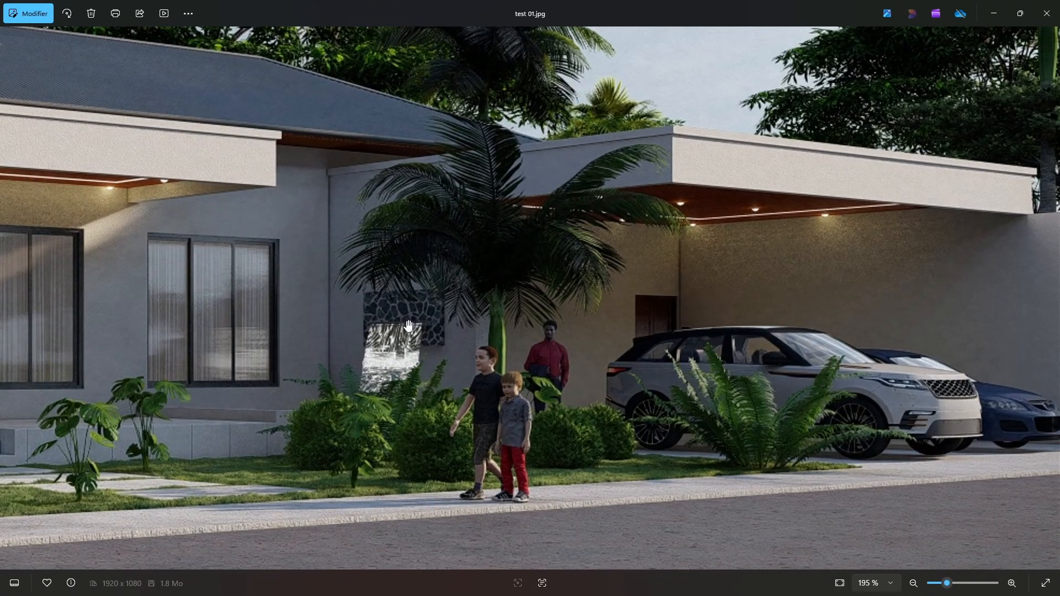
scroll(409, 326, down, 3)
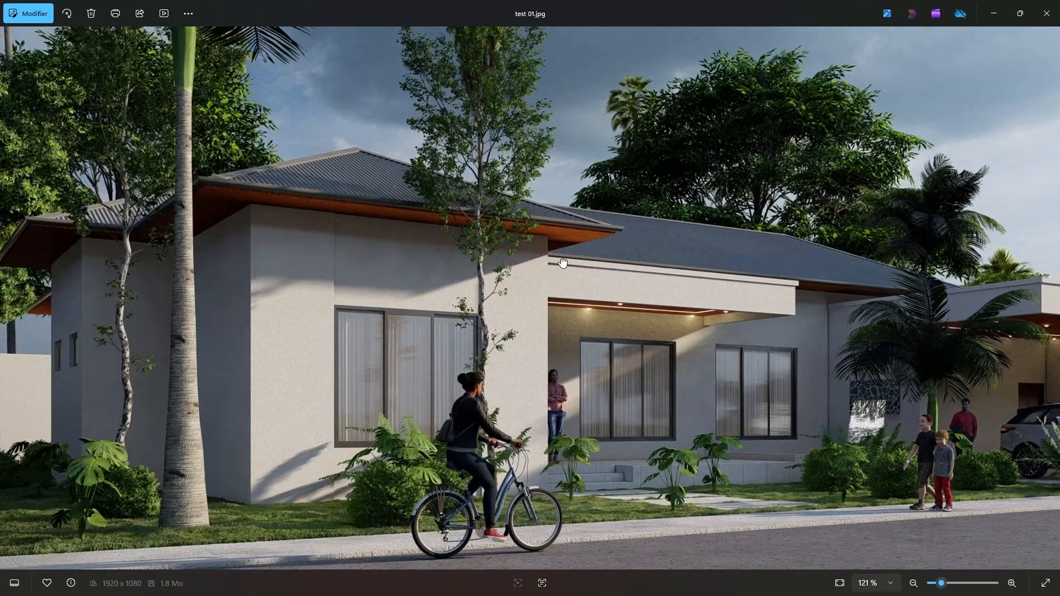
scroll(562, 264, down, 2)
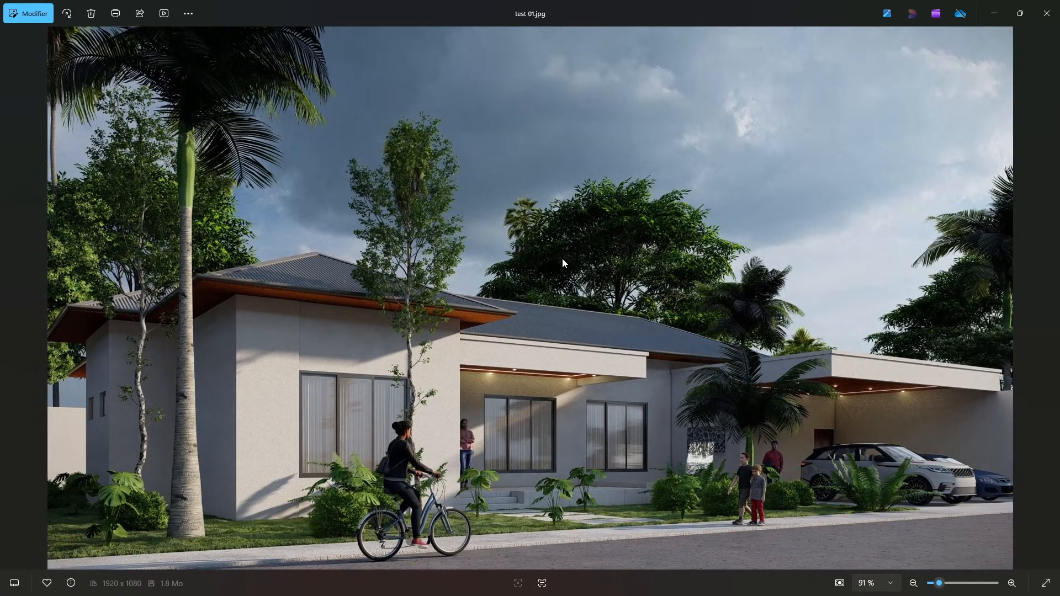
Step: Examine the facade, entrance, people and carport up close in the rendered image, and close the image and the finished render
scroll(466, 419, up, 1)
scroll(307, 265, up, 2)
scroll(248, 284, down, 3)
scroll(470, 391, up, 4)
drag(591, 390, 339, 252)
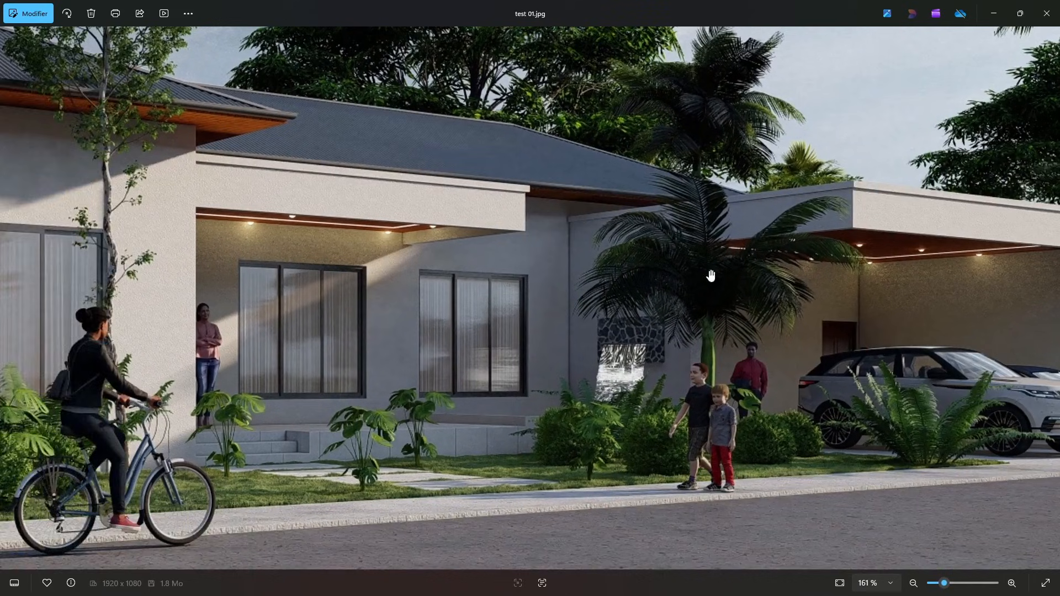
drag(710, 277, 429, 291)
scroll(445, 297, down, 4)
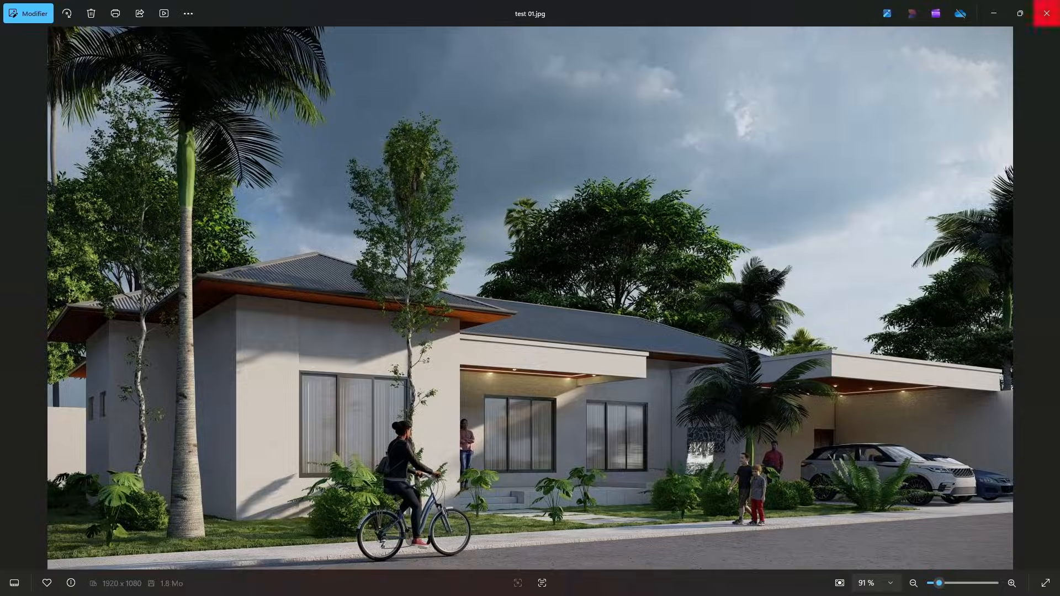
key(Escape)
click(853, 510)
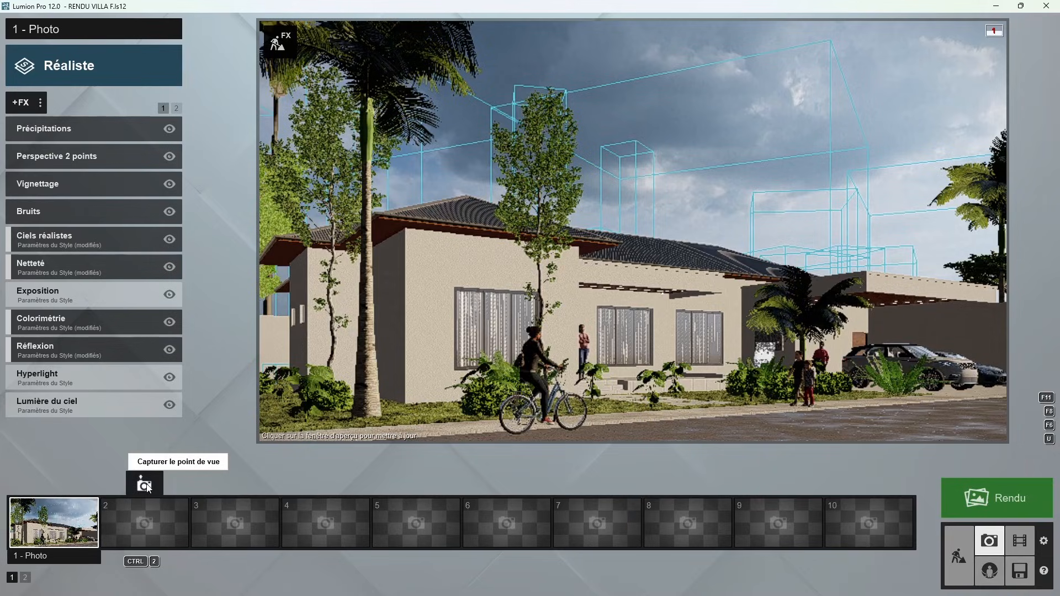
Step: Capture photo 2 as a frontal street view of the facade, showing the whole villa with the carport and both cars
click(145, 484)
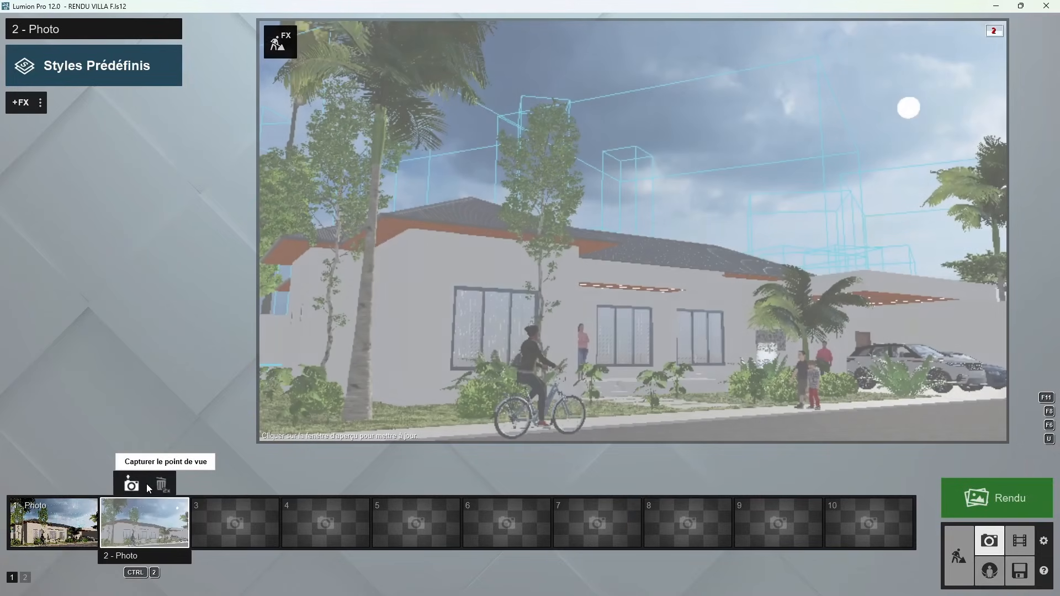
key(d)
right_drag(607, 246, 491, 252)
key(d)
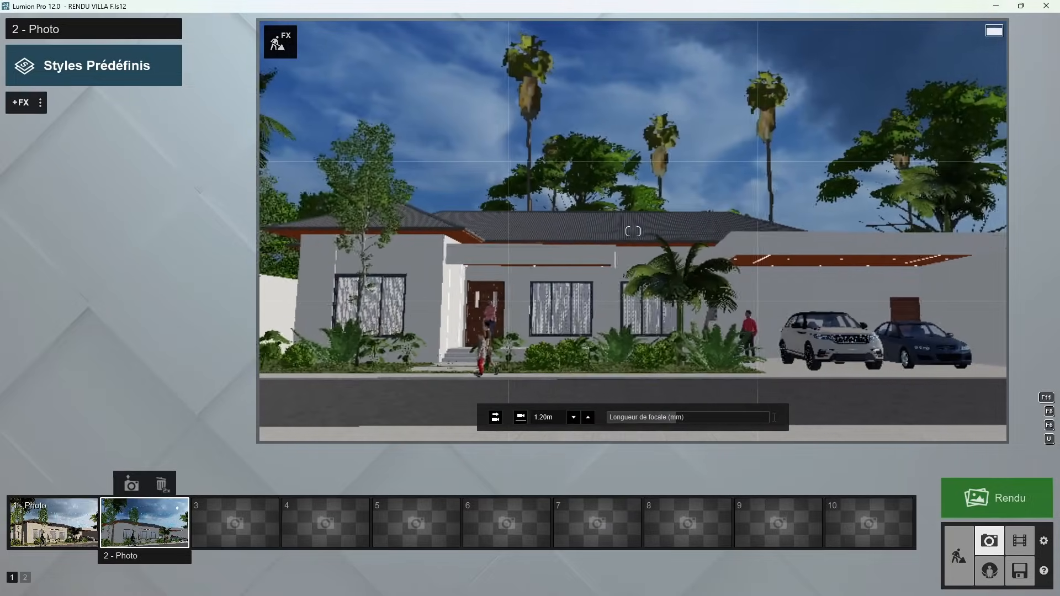
right_drag(633, 232, 629, 187)
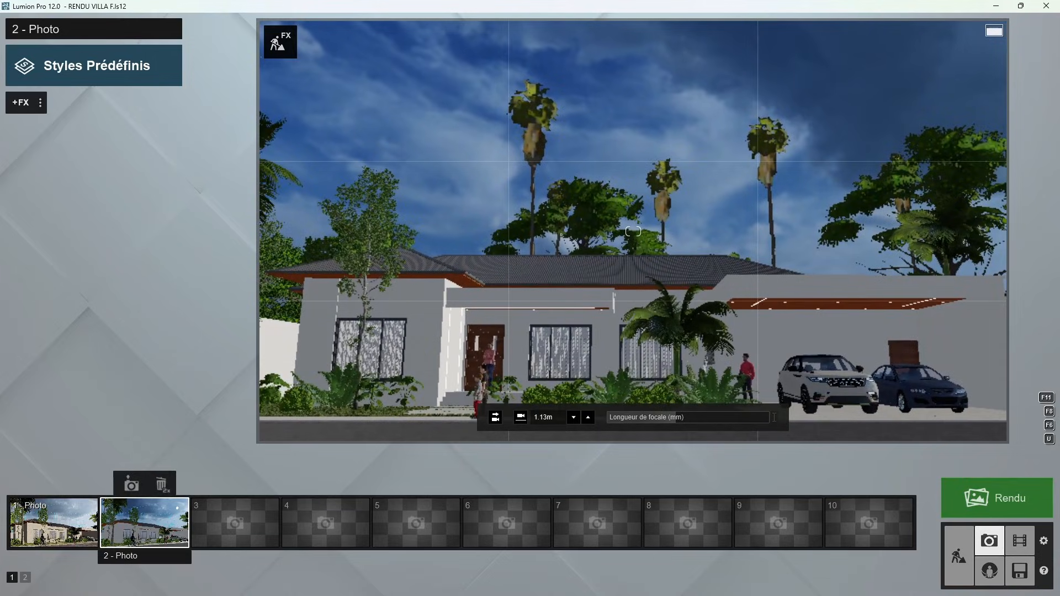
click(146, 485)
Step: Capture photo 3 as an angled street view from the carport side, with the camera height lowered to 1.20 m
key(d)
right_drag(514, 237, 456, 267)
key(w)
key(w)
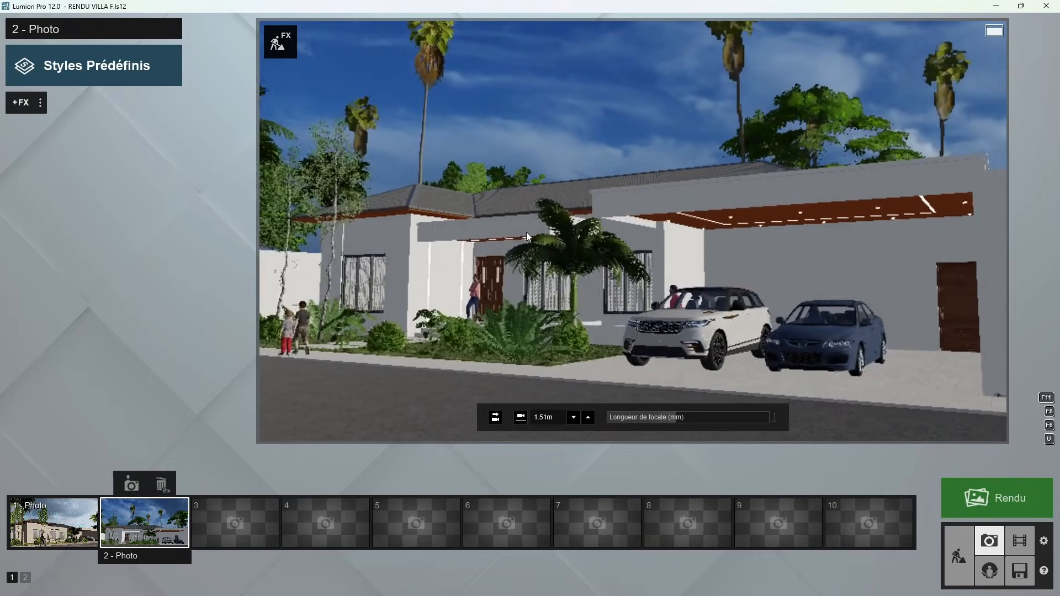
right_drag(521, 234, 526, 232)
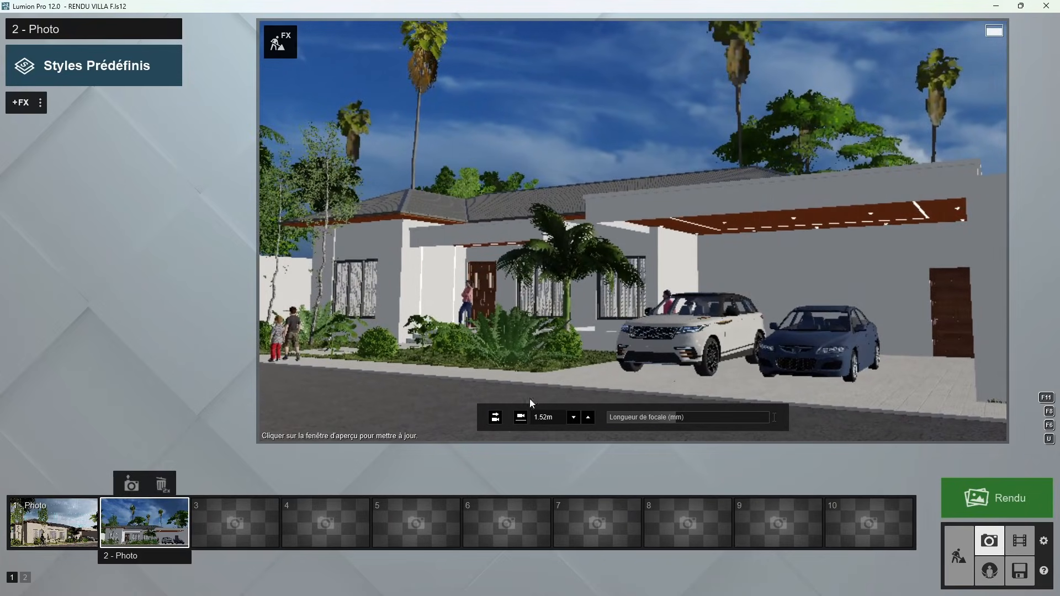
click(573, 417)
click(573, 418)
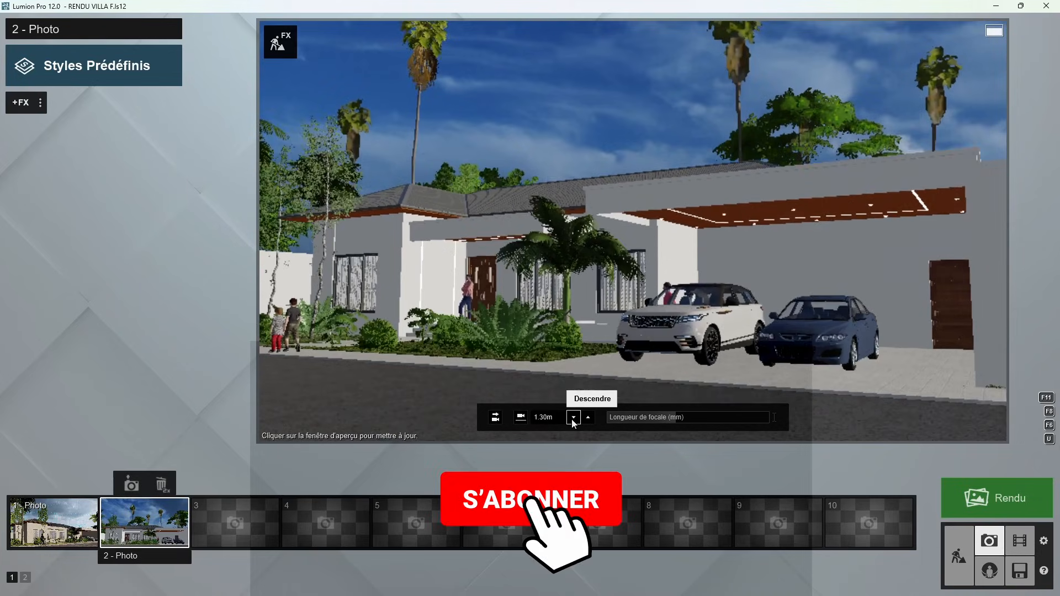
click(572, 420)
right_drag(593, 340, 595, 315)
click(223, 485)
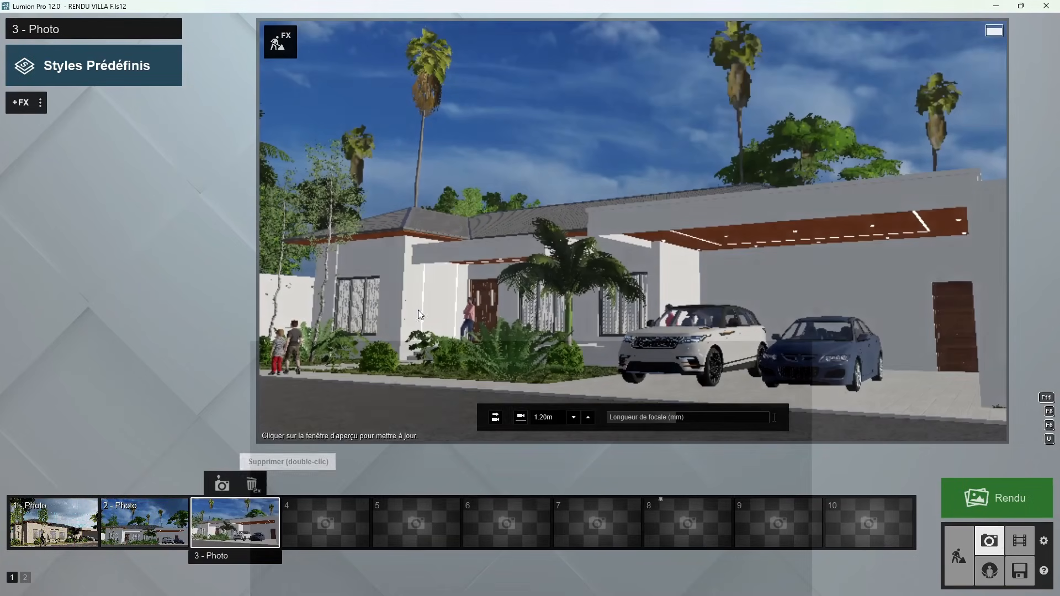
Step: Capture photo 4 as an aerial view of the villa's front, with the roofs, garden and carport, from about 14 m high
key(a)
mouse_move(455, 220)
right_down()
mouse_move(480, 225)
mouse_move(498, 247)
mouse_move(472, 217)
right_up()
key(q)
key(q)
key(a)
key(s)
key(w)
key(w)
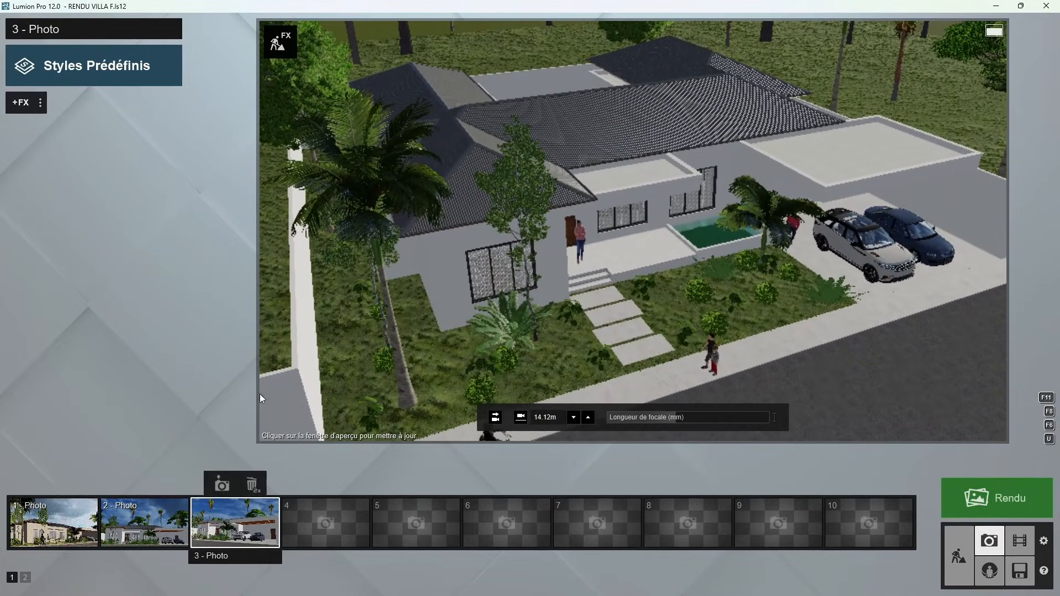
click(296, 525)
click(312, 483)
Step: Move the camera into the pool courtyard and frame the pool, swimmers and sun loungers from eye level
scroll(605, 224, up, 3)
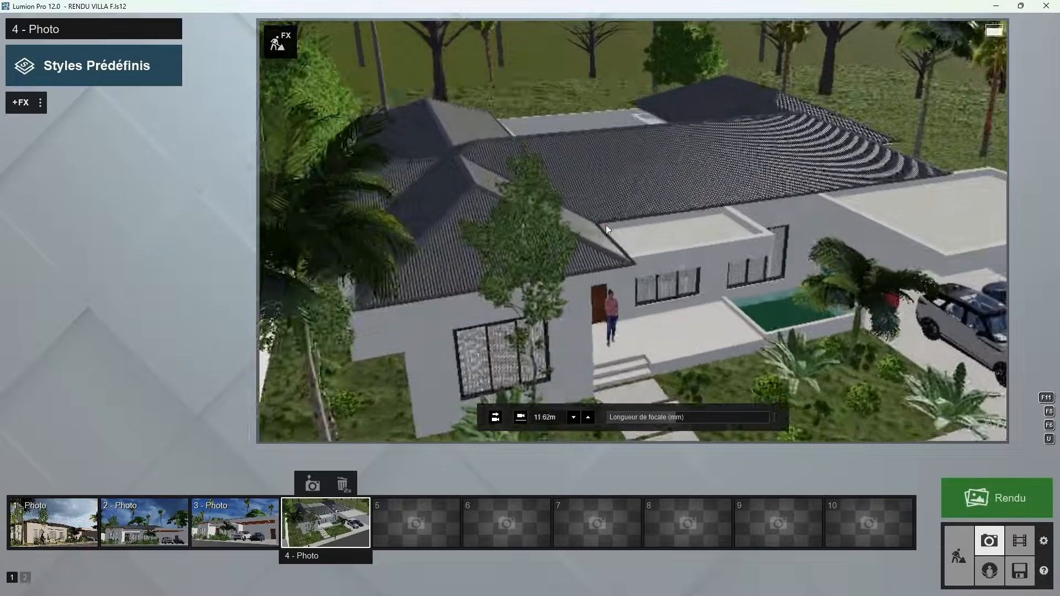
scroll(605, 225, up, 10)
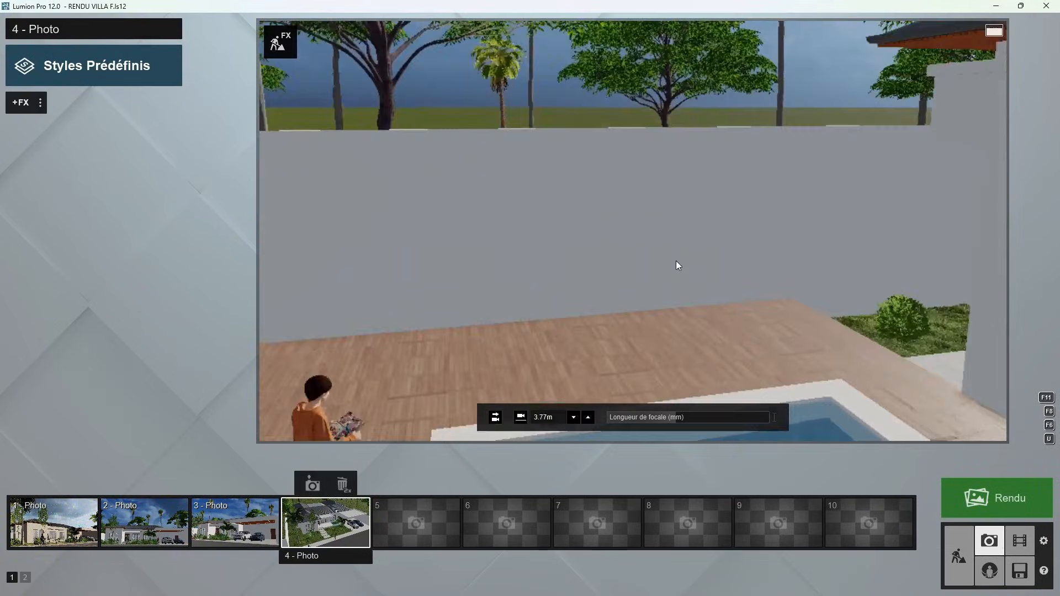
right_drag(676, 261, 540, 329)
key(s)
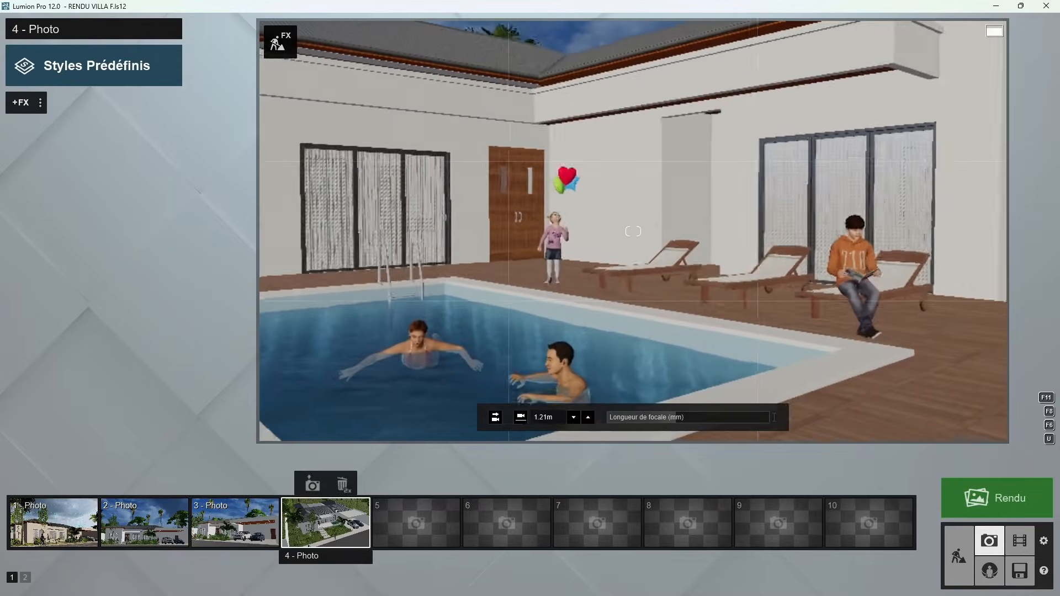
key(s)
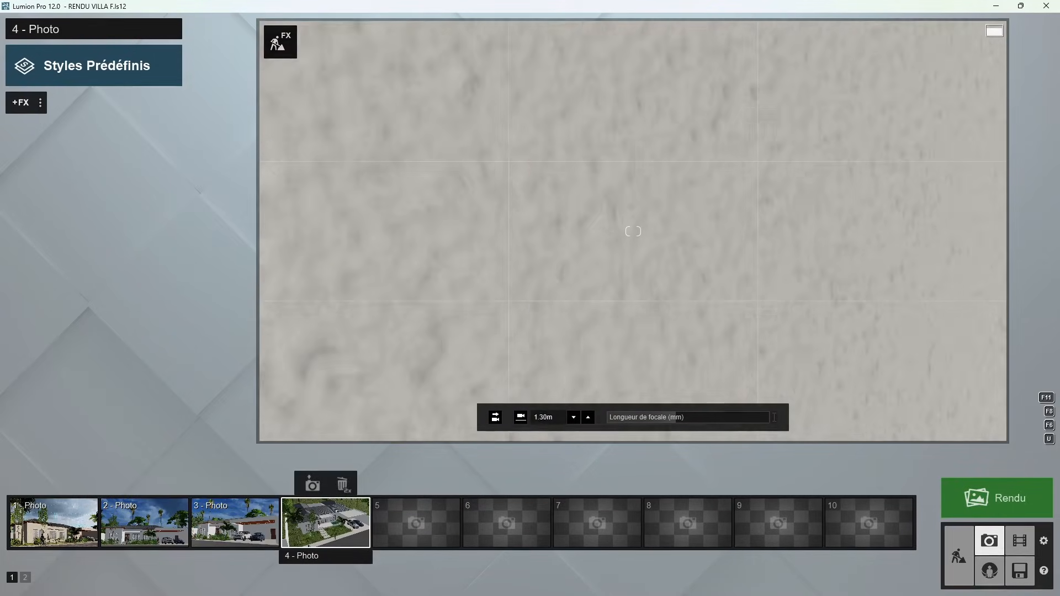
key(w)
mouse_move(416, 498)
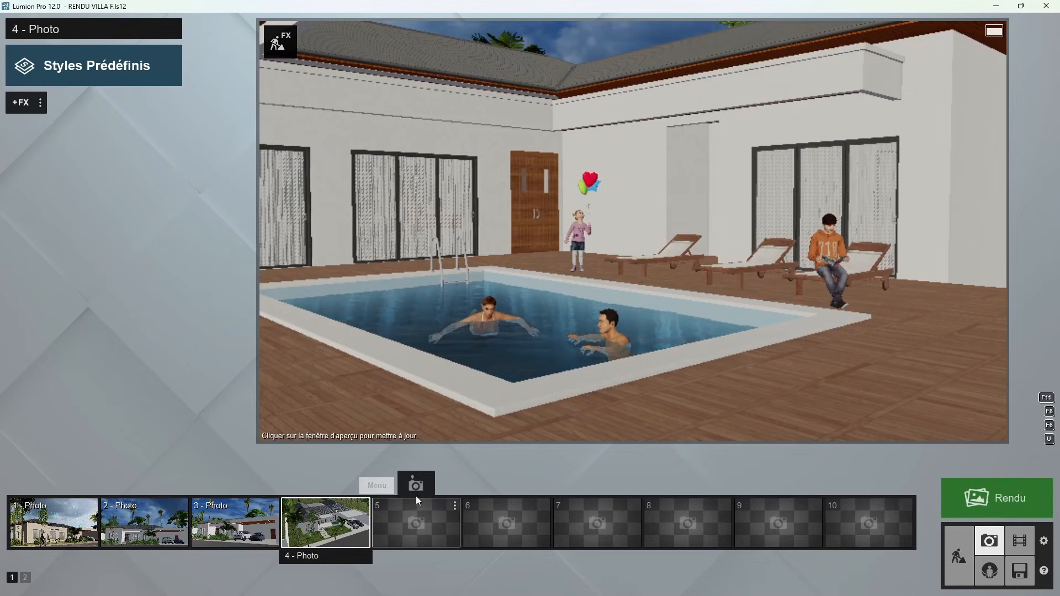
Step: Shorten the focal length slightly, reframe the pool terrace beneath the roof overhang, and capture the view as photo 5
mouse_move(669, 422)
drag(677, 418, 669, 420)
mouse_move(665, 359)
right_down()
mouse_move(682, 364)
mouse_move(653, 349)
right_up()
key(d)
key(w)
key(s)
key(w)
key(w)
key(s)
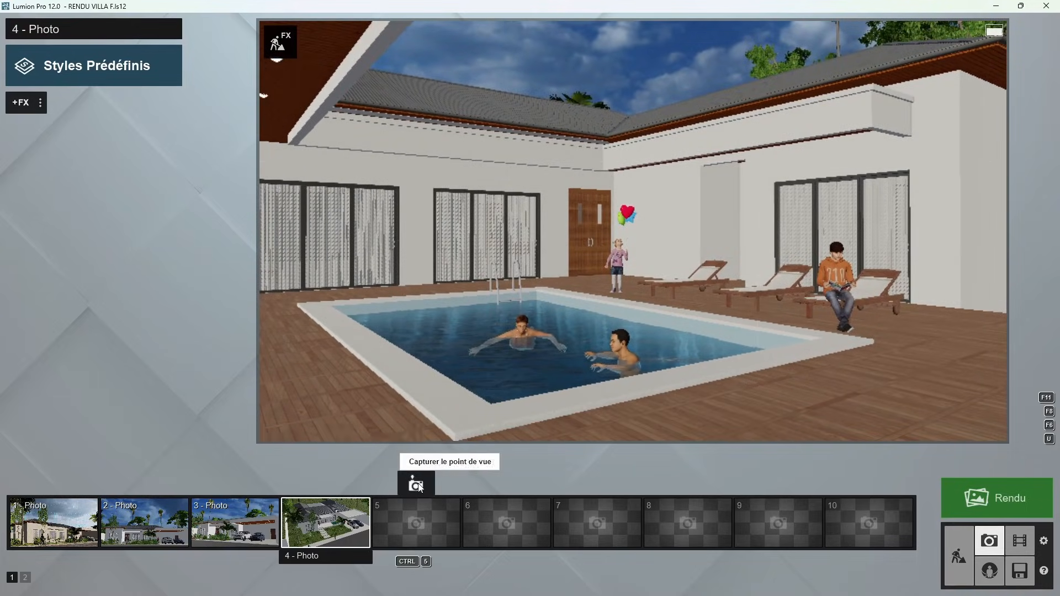
click(417, 485)
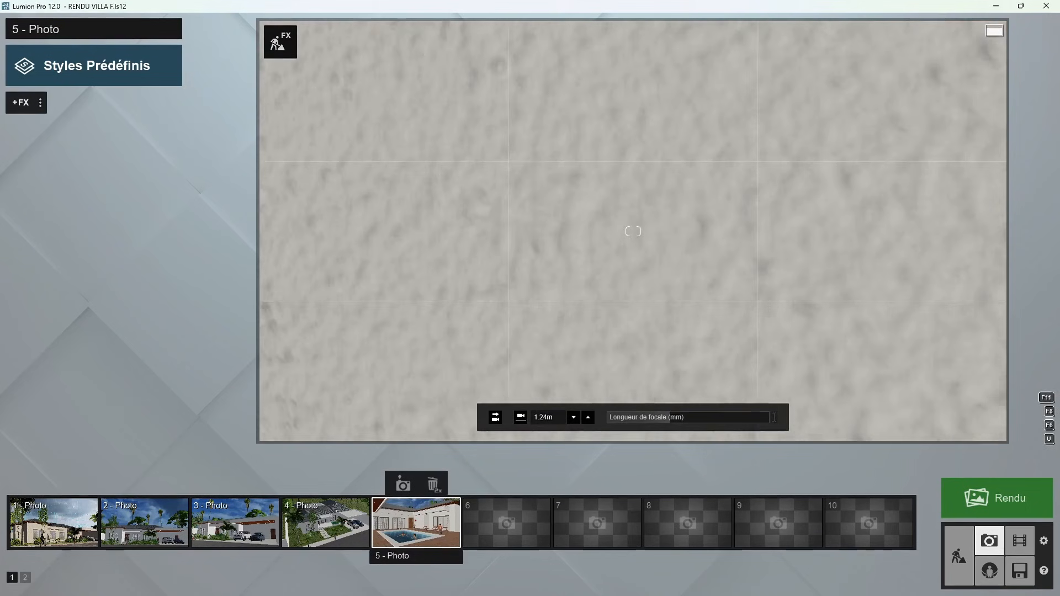
Step: Capture photo 6 as a pool view from behind the sun loungers, at a camera height of about 1.7 m
key(s)
right_drag(521, 316, 572, 287)
key(d)
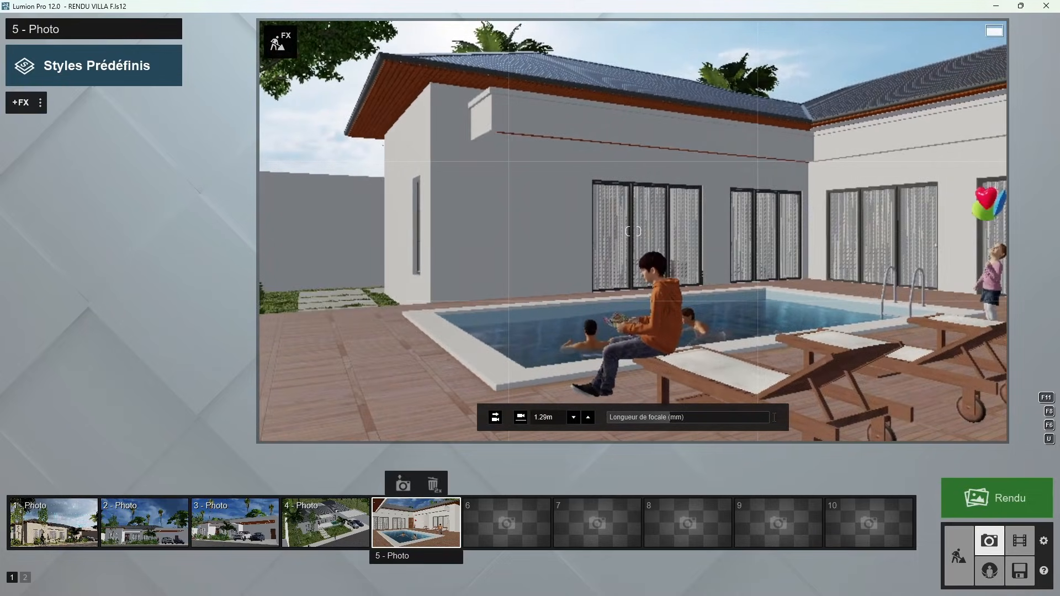
key(s)
right_drag(526, 363, 542, 355)
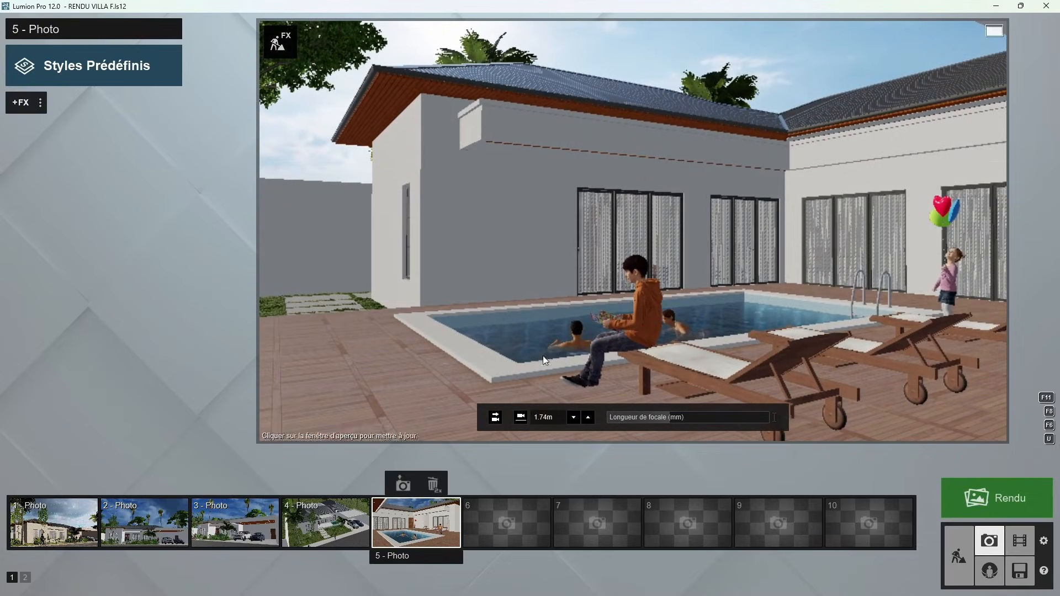
click(494, 485)
Step: Capture photo 7 as an aerial view looking down on the pool terrace and the surrounding roofs
key(q)
right_drag(552, 301, 613, 338)
key(s)
key(a)
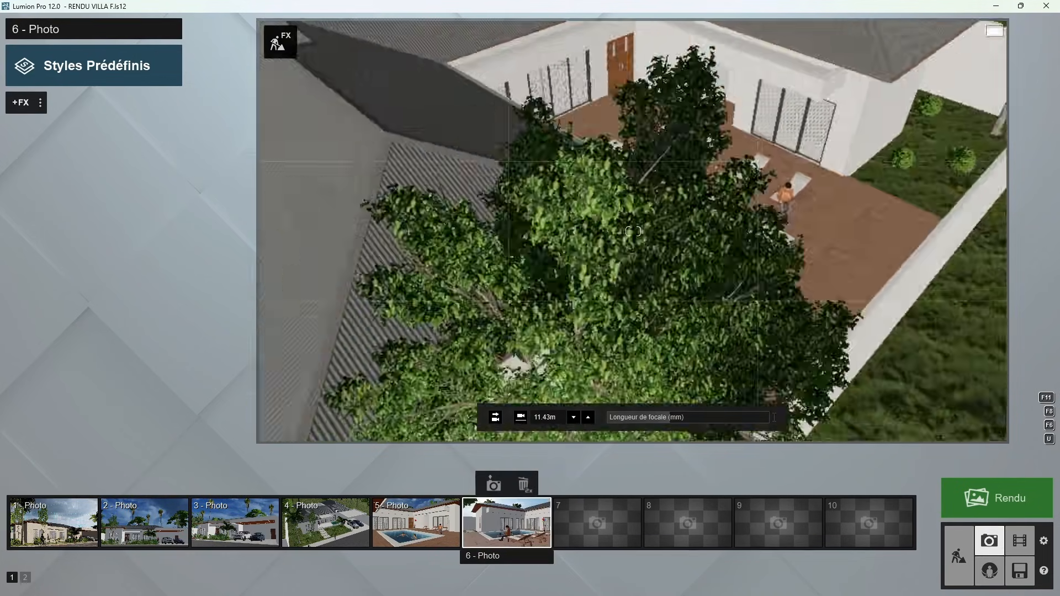
key(d)
mouse_move(588, 262)
right_down()
mouse_move(619, 262)
mouse_move(571, 262)
mouse_move(582, 265)
right_up()
key(q)
key(d)
key(w)
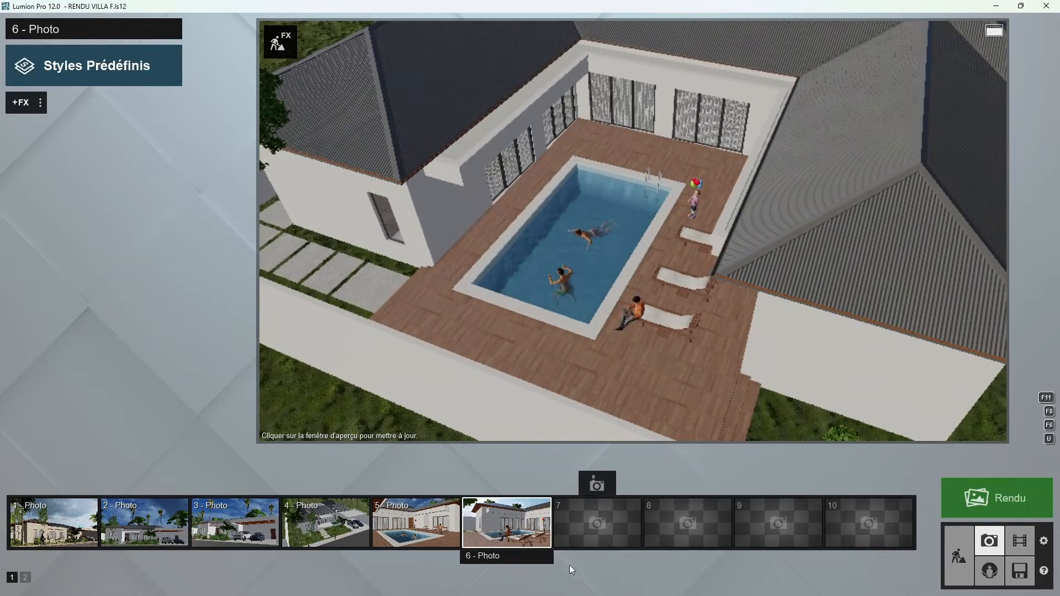
click(598, 482)
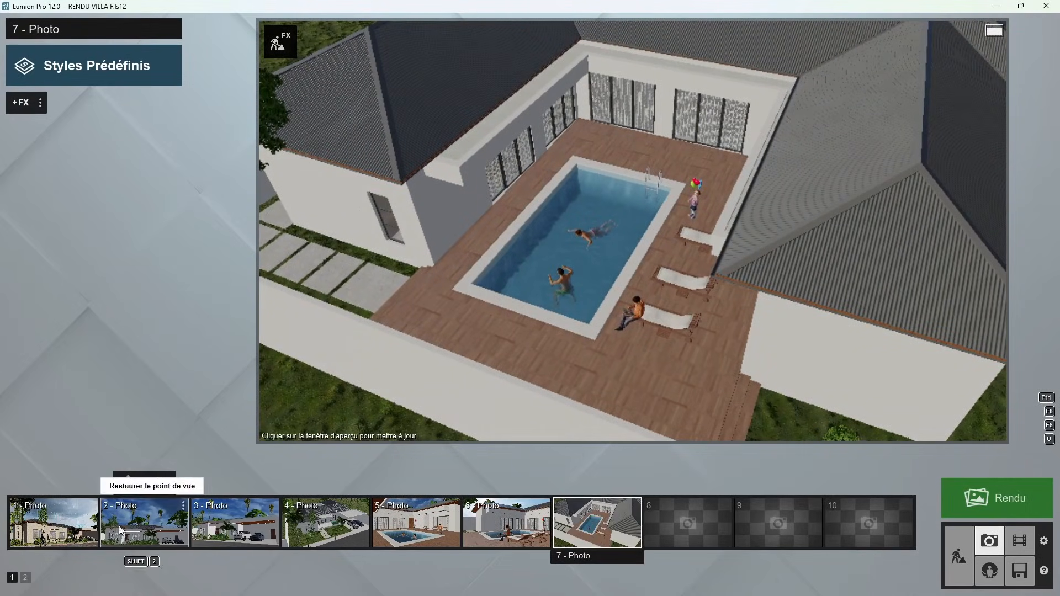
Step: Raise the Exposition effect of photo 1 slightly to about 0.5
click(81, 523)
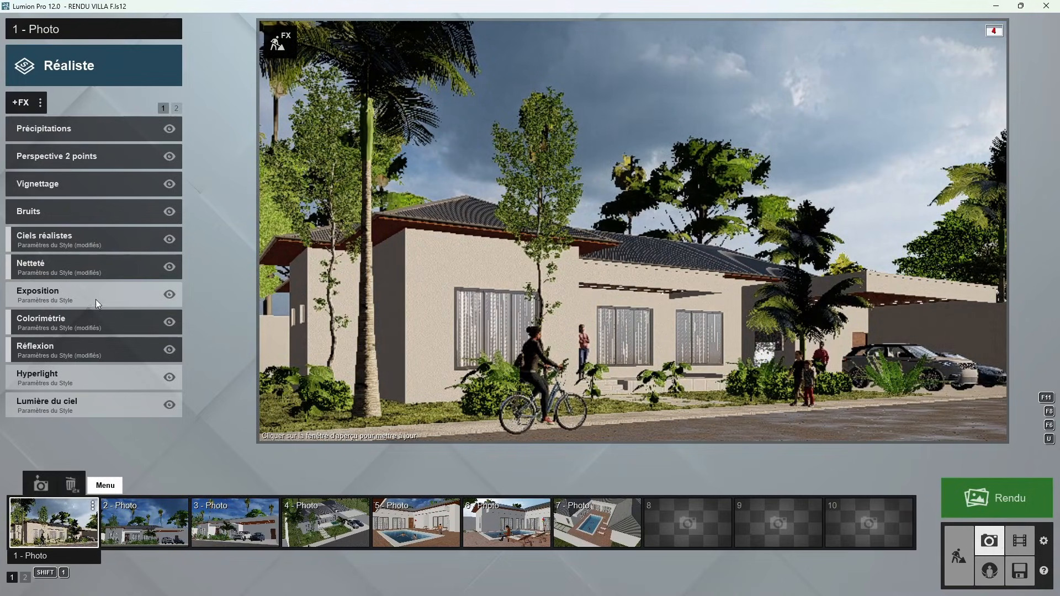
click(99, 296)
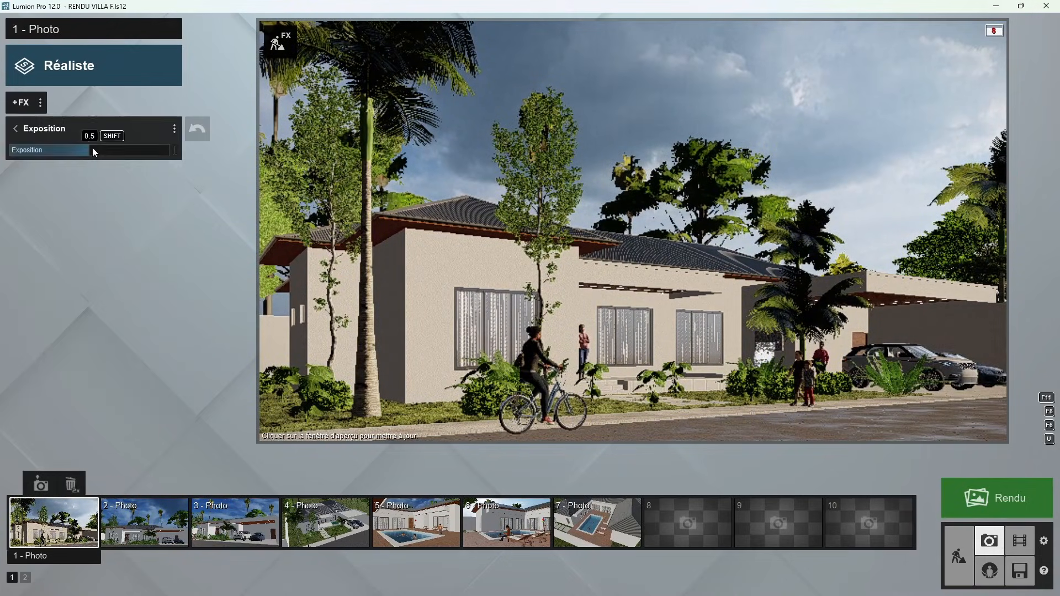
drag(92, 147, 97, 147)
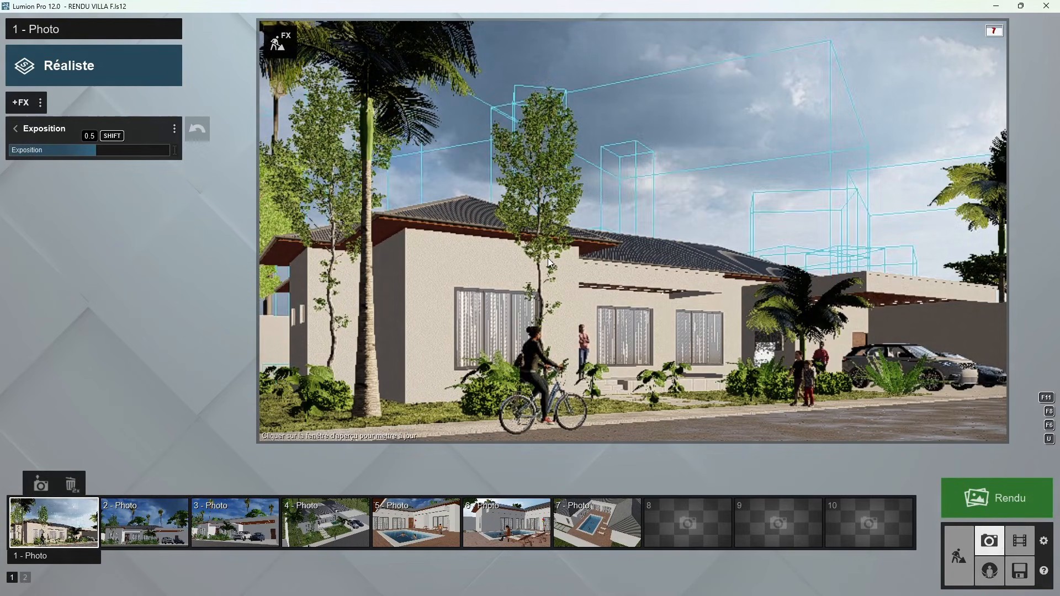
click(17, 129)
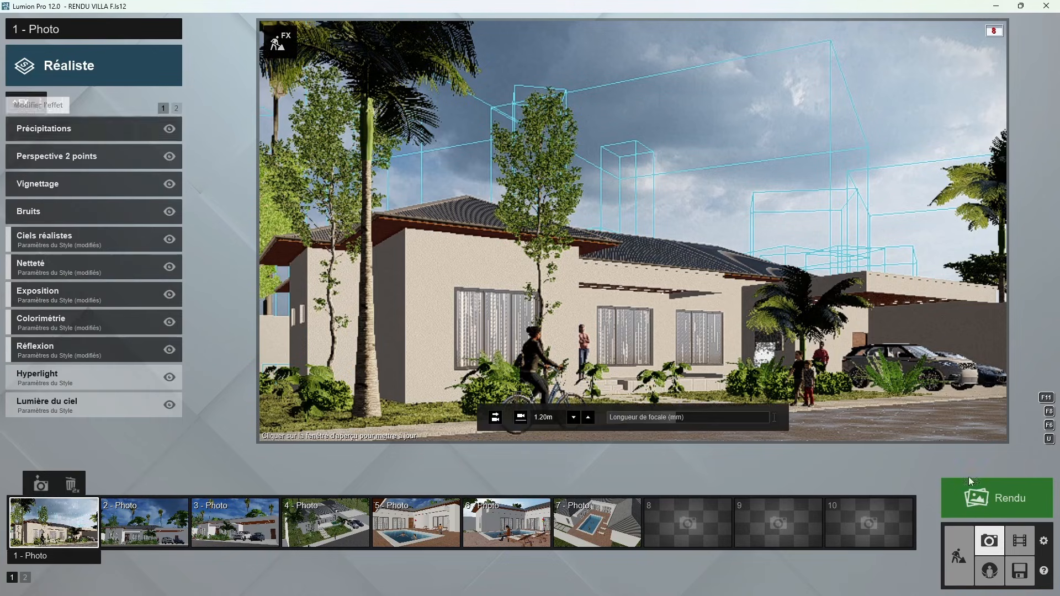
Step: In build mode, approach the entrance, set the exterior wall material's emissive value to about 1.0, and save the material change
key(w)
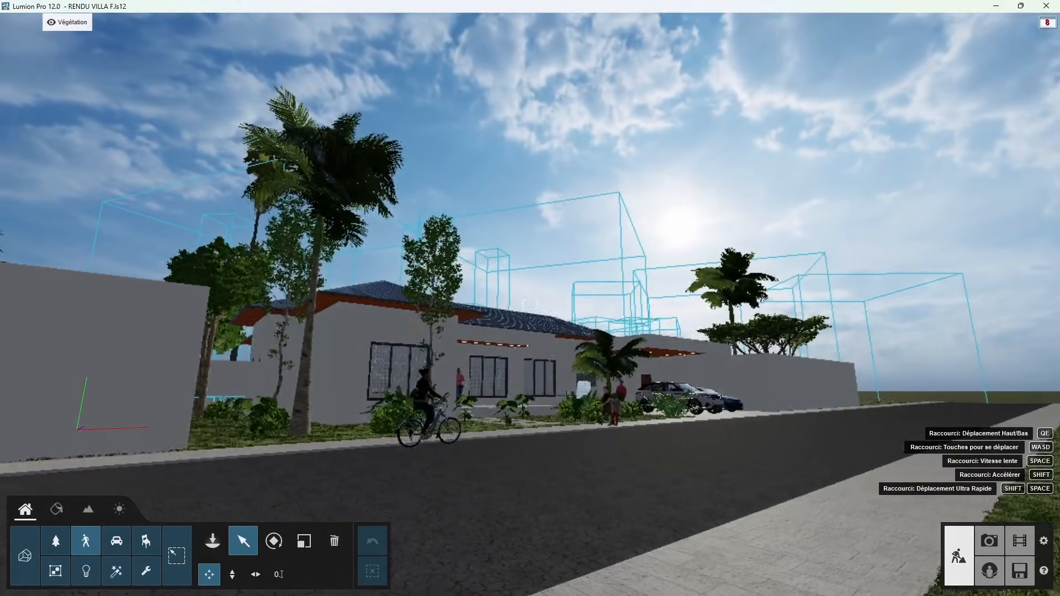
right_drag(635, 298, 635, 318)
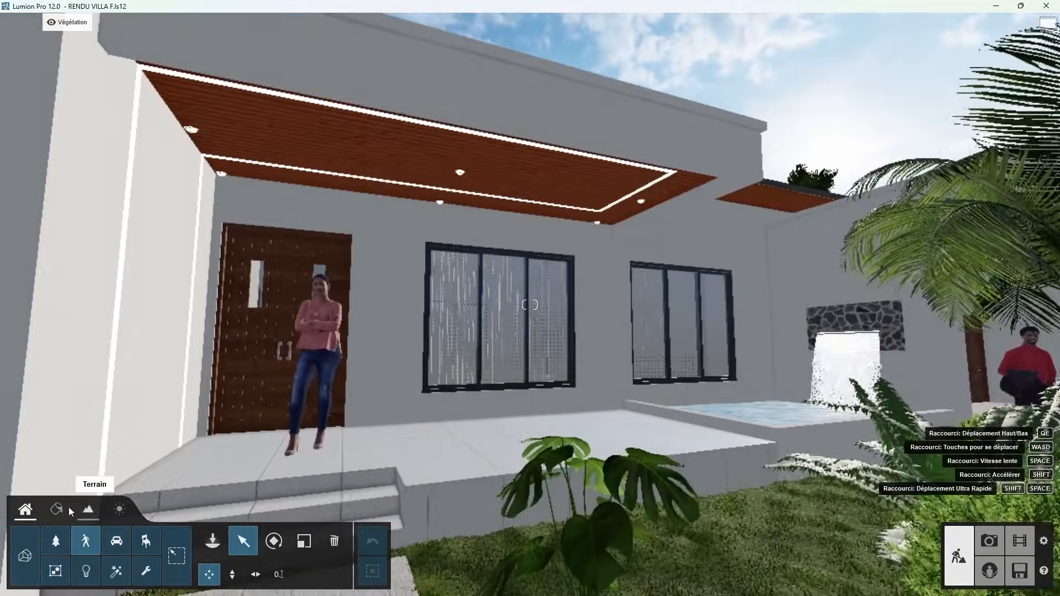
click(56, 508)
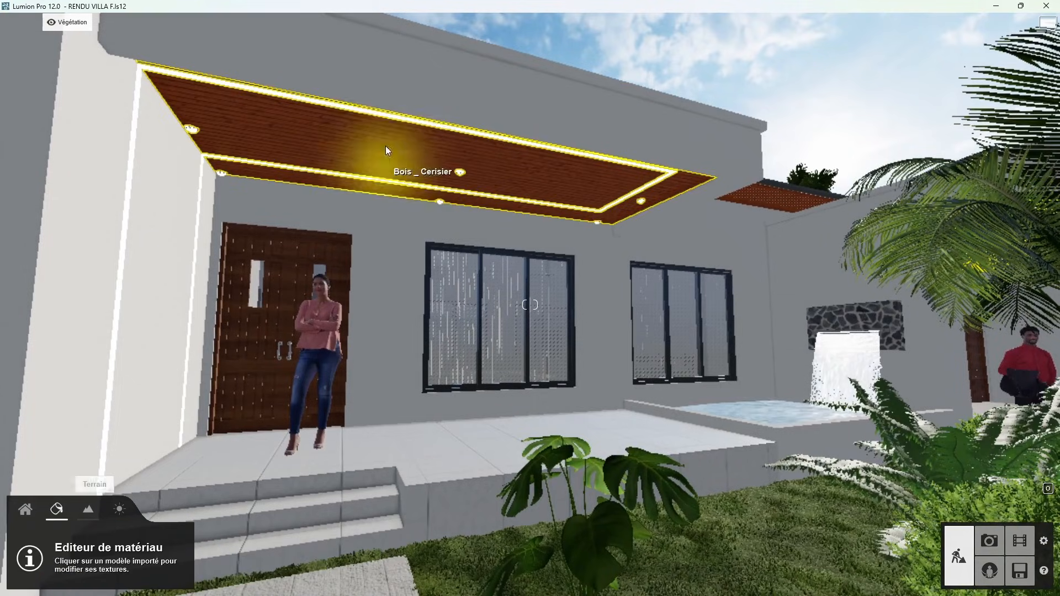
click(54, 349)
click(94, 252)
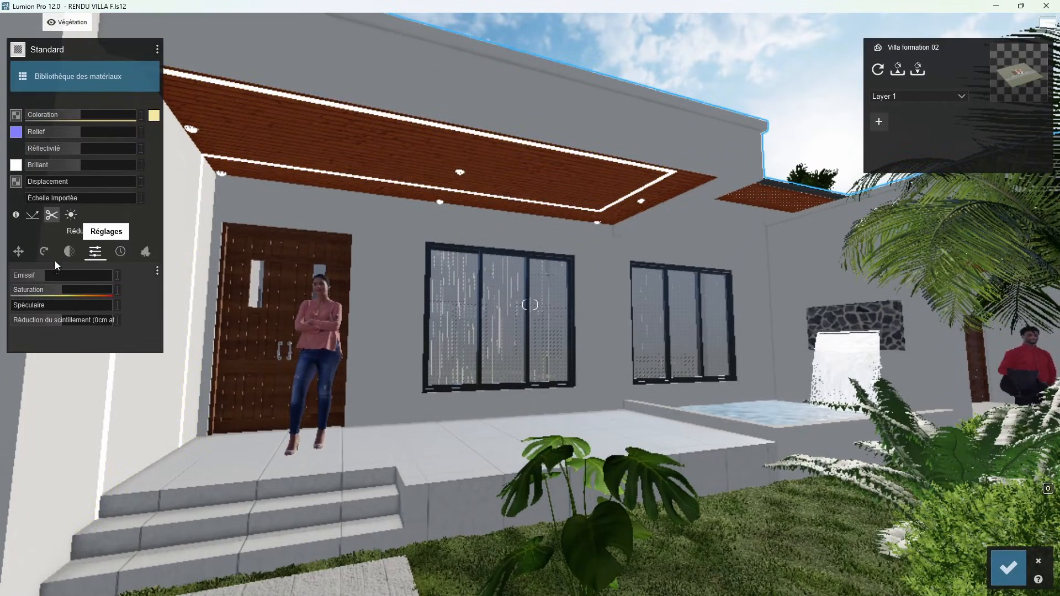
drag(38, 273, 36, 273)
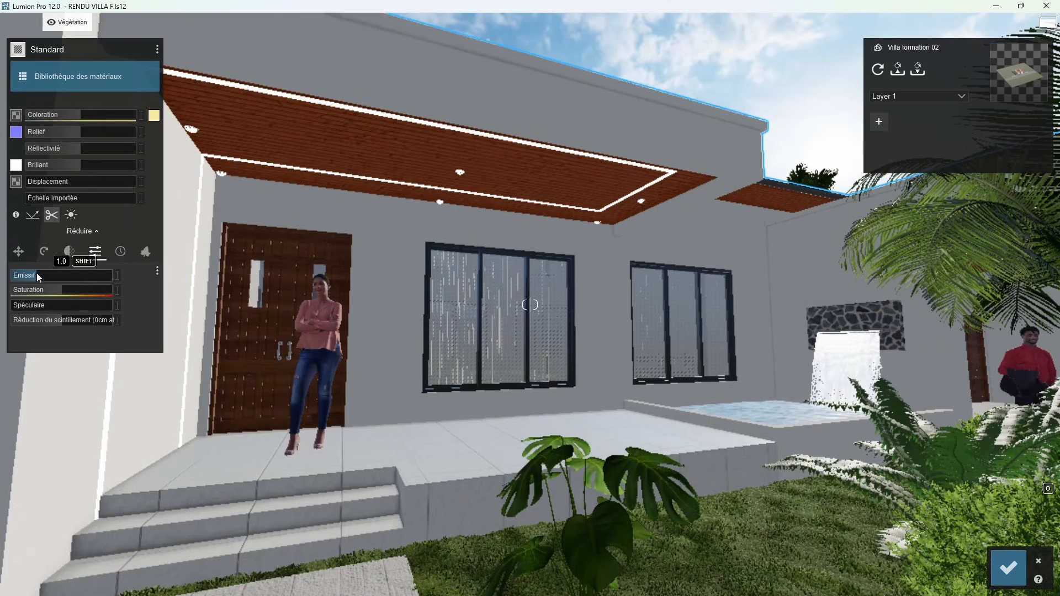
click(1008, 567)
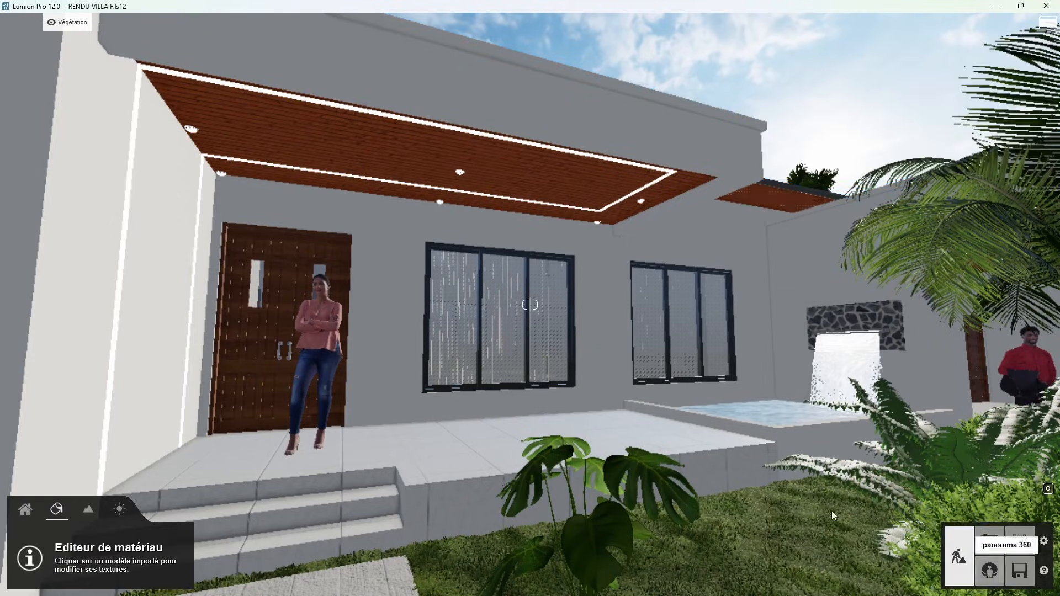
Step: Return to photo mode, restore the photo 1 view and copy its effect list
click(989, 527)
click(65, 519)
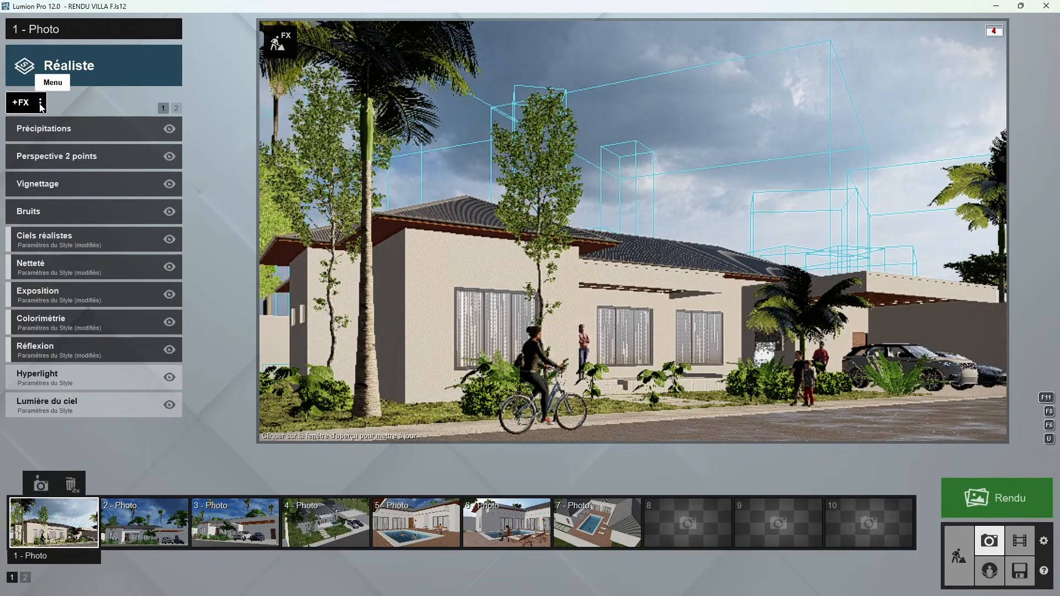
click(41, 105)
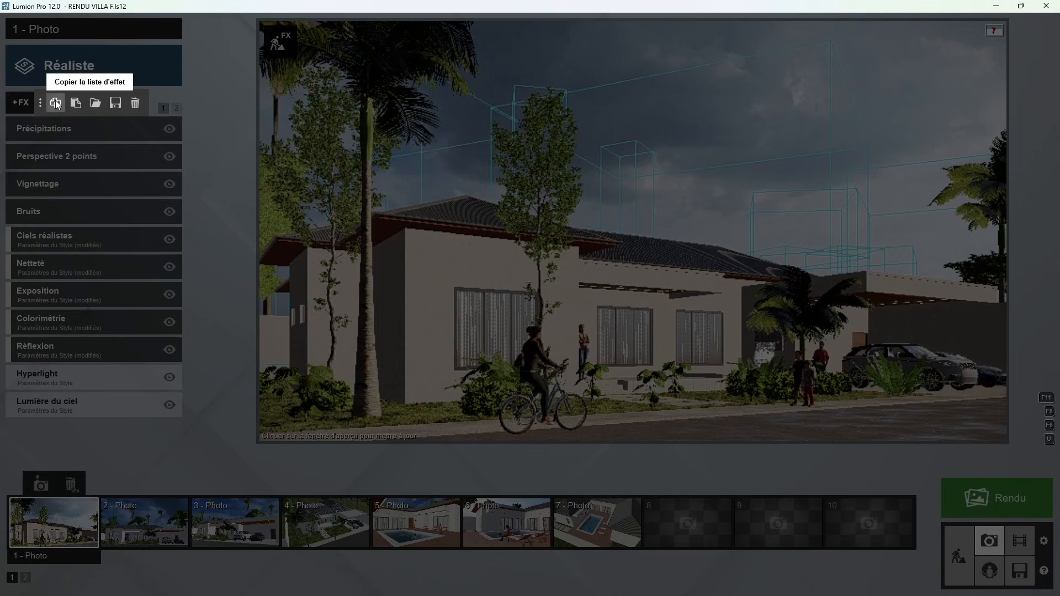
click(56, 103)
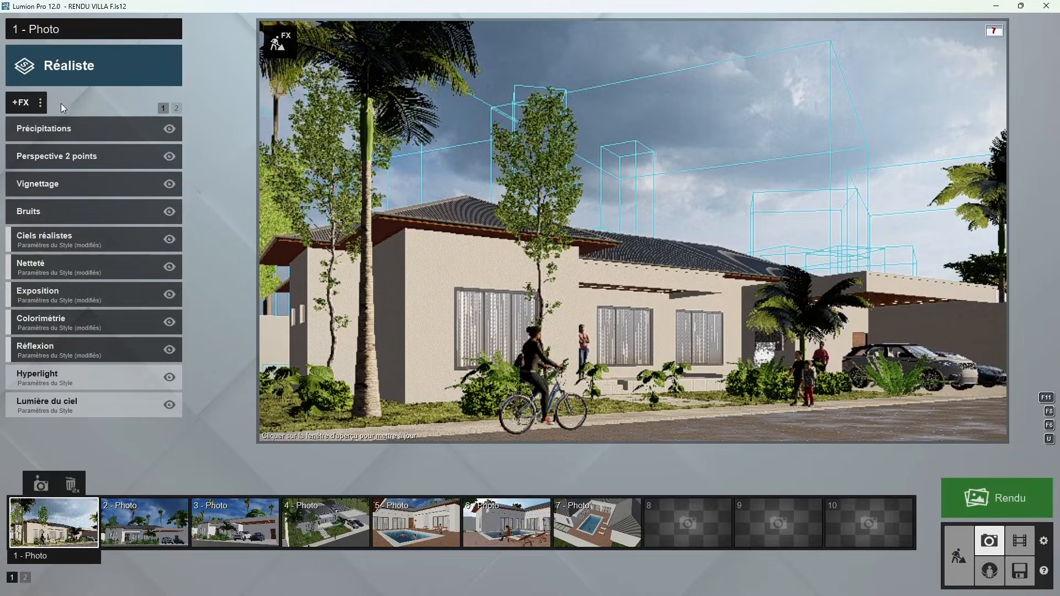
Step: Paste the copied effect list into photos 2 and 3
click(157, 526)
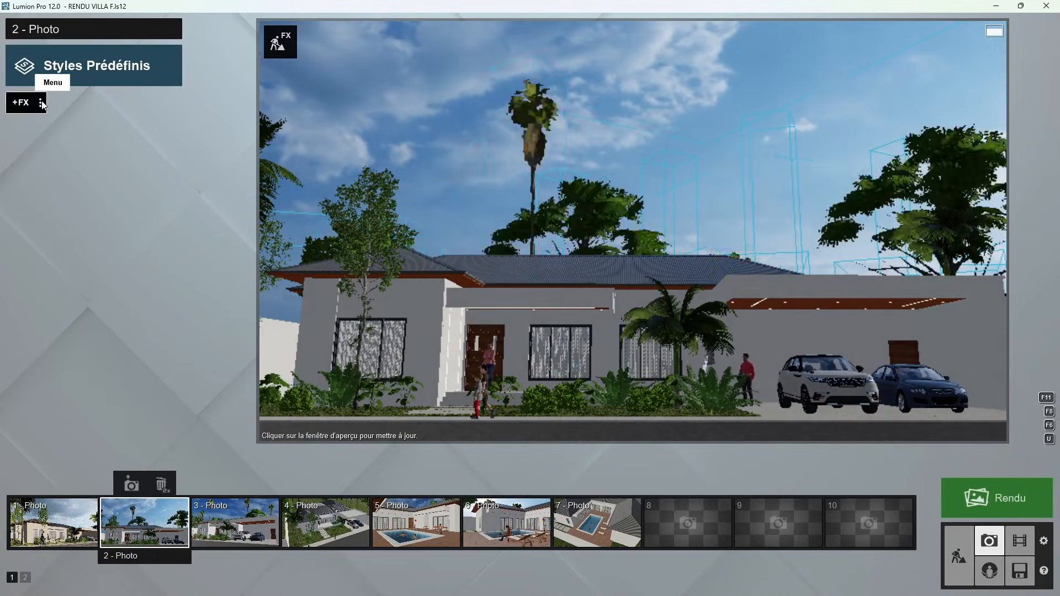
click(40, 103)
click(75, 103)
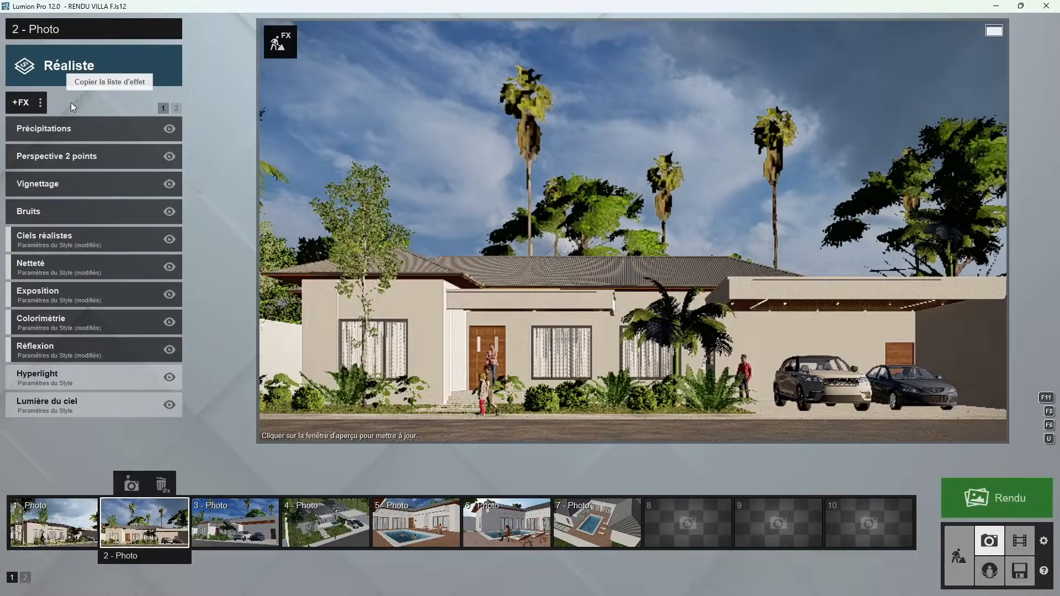
click(233, 525)
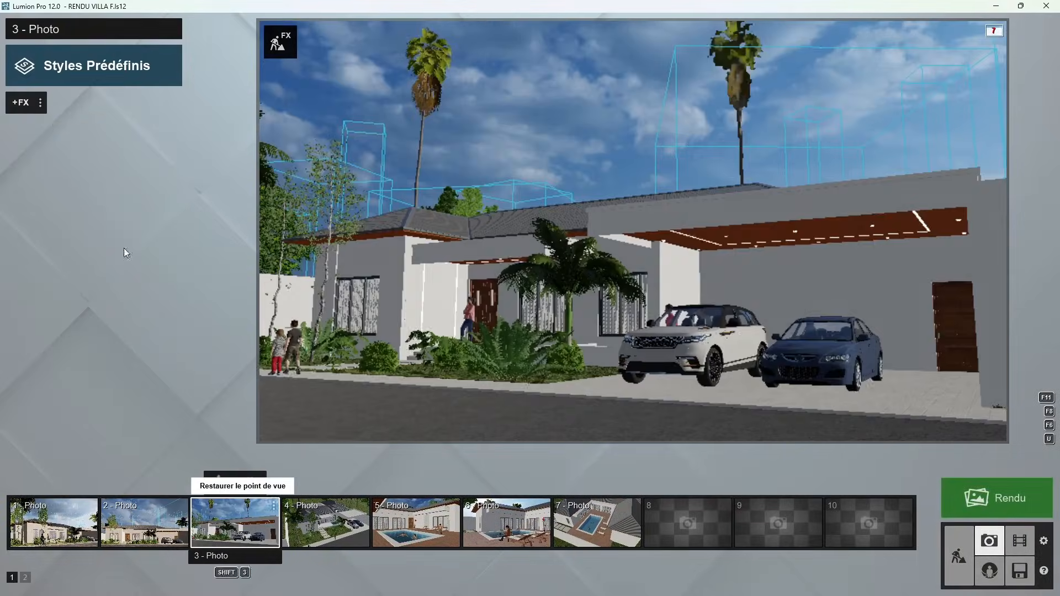
click(43, 106)
click(75, 104)
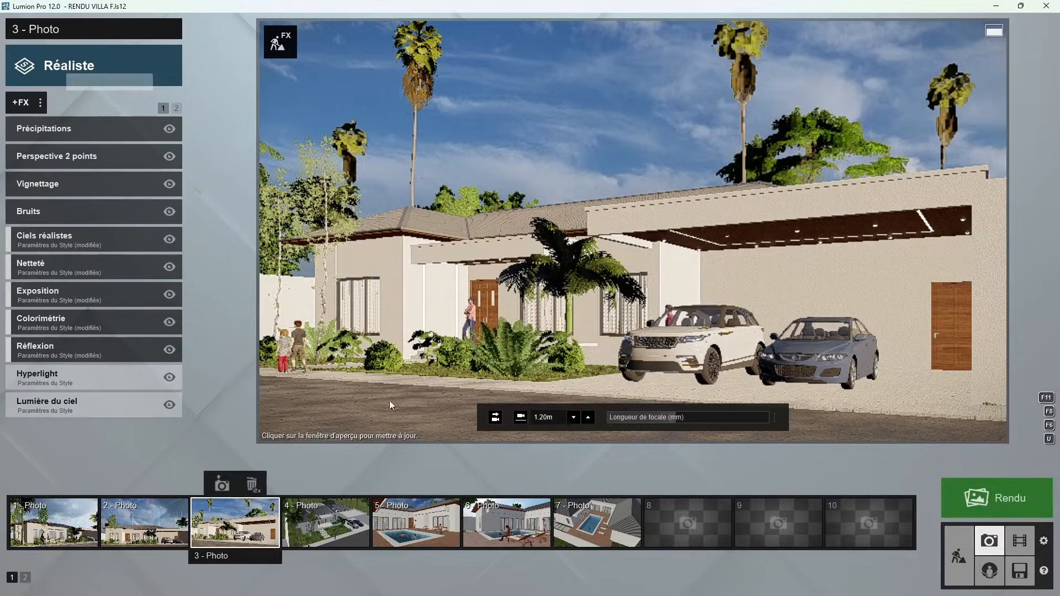
Step: Paste the copied effect list into photo 4 and disable its Perspective 2 points effect
click(336, 537)
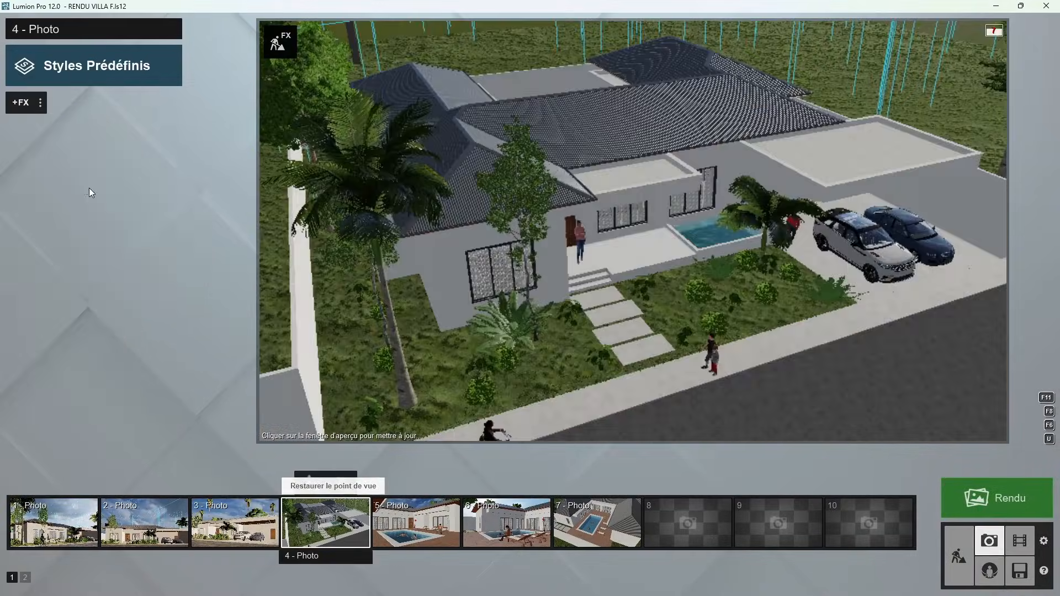
click(42, 105)
click(73, 104)
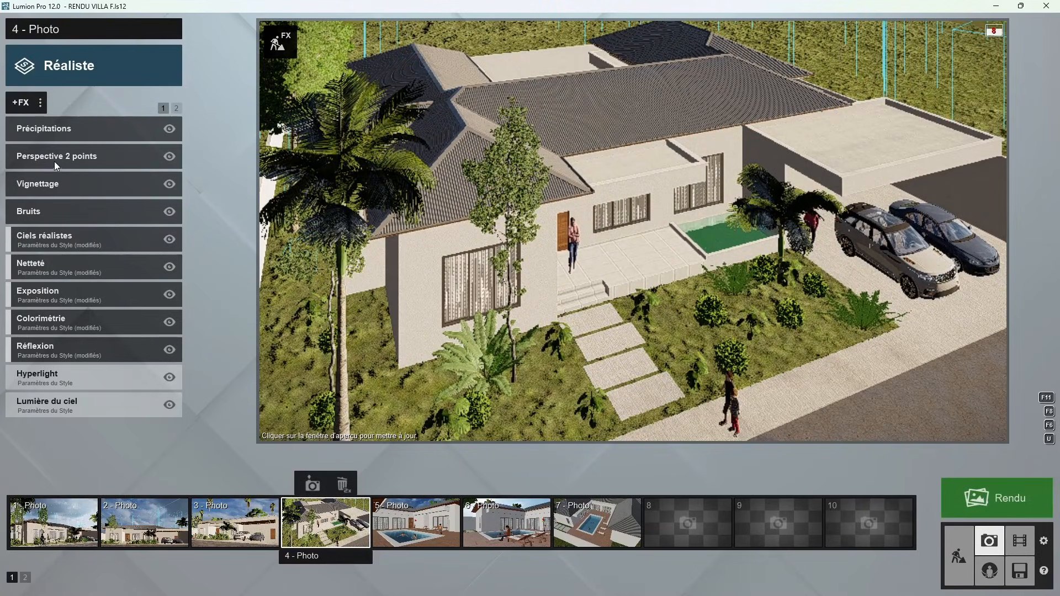
click(170, 156)
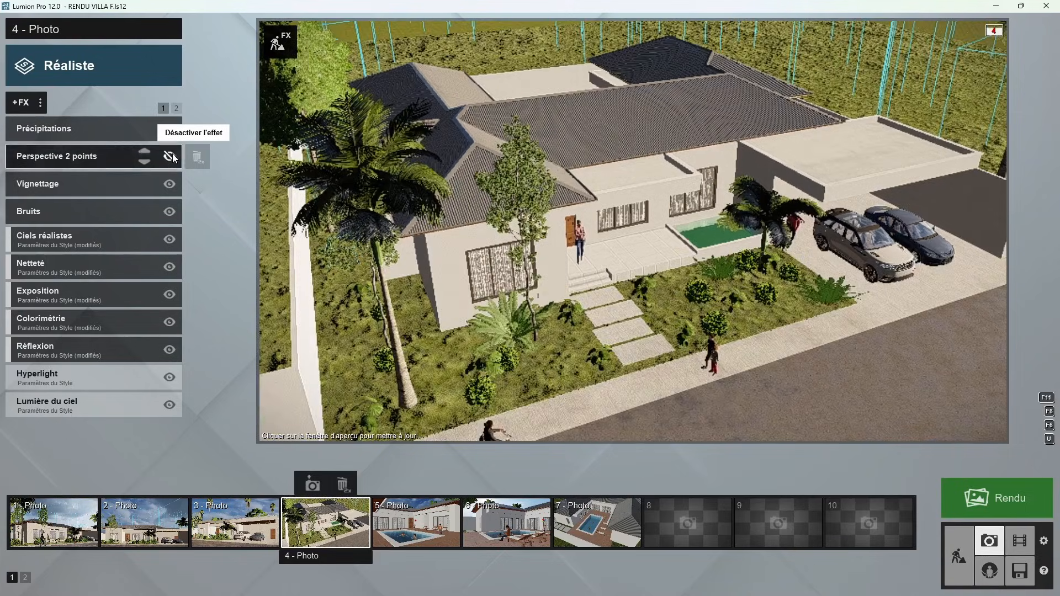
Step: Paste the copied effect list into photo 5, the front pool view, and refresh its preview
click(419, 533)
click(40, 102)
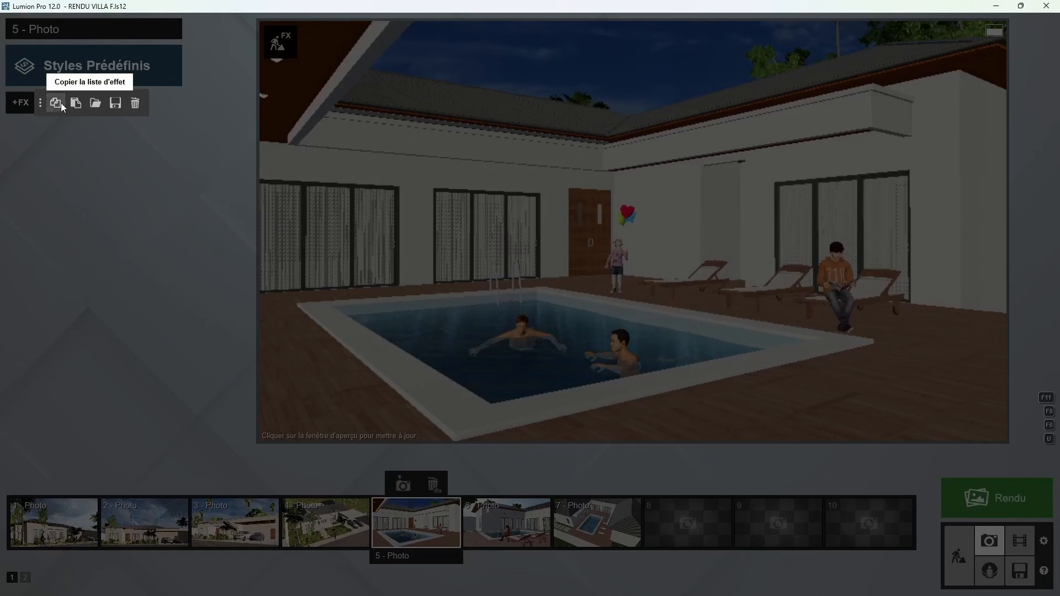
click(76, 104)
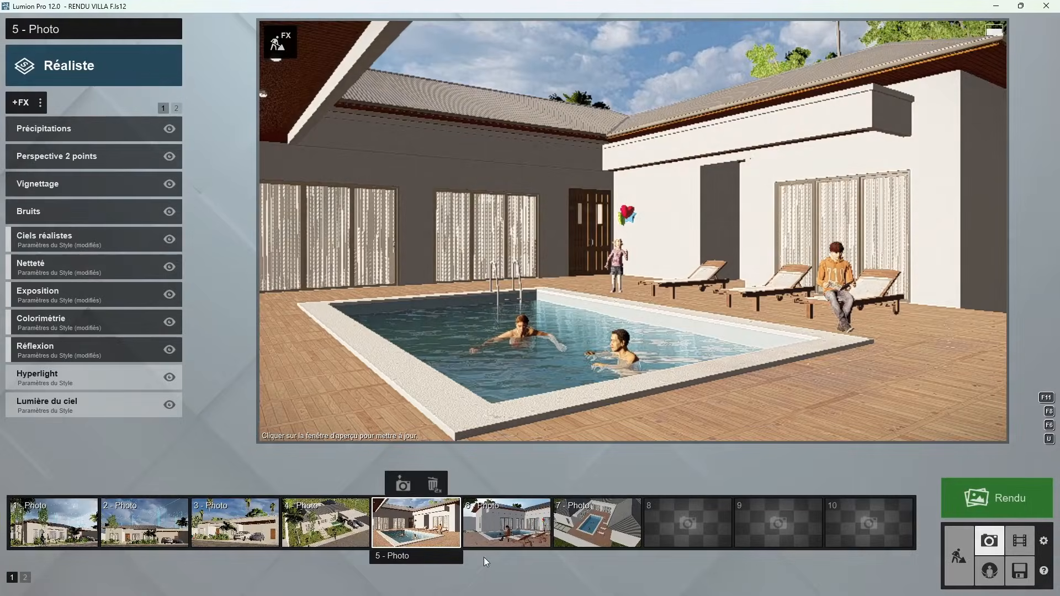
click(578, 276)
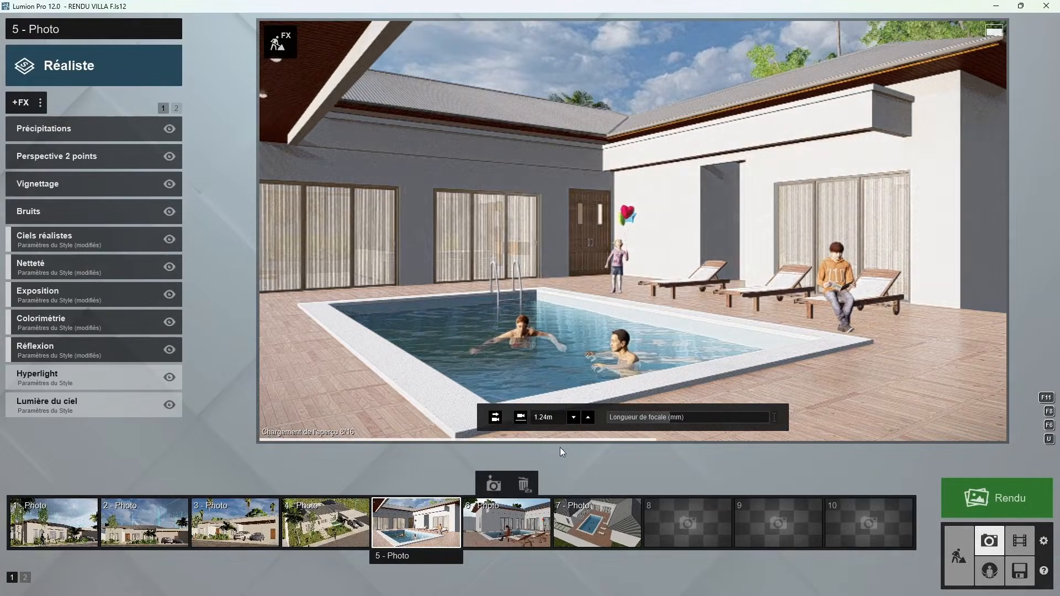
Step: Paste the copied effect list into photo 6 and raise the Ciels réalistes Rotation Z to near its maximum
click(505, 522)
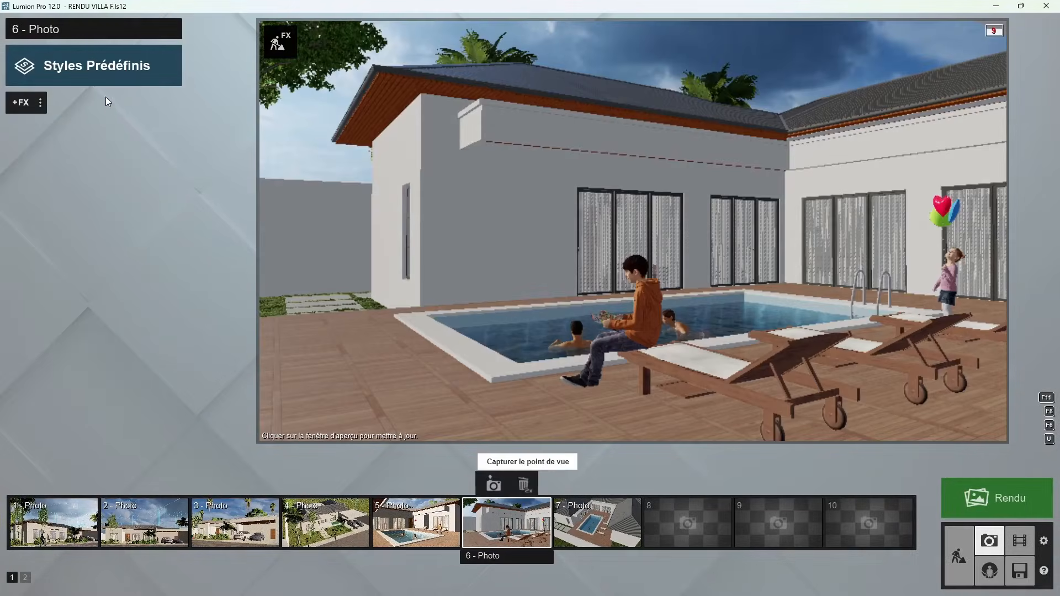
click(41, 103)
click(76, 104)
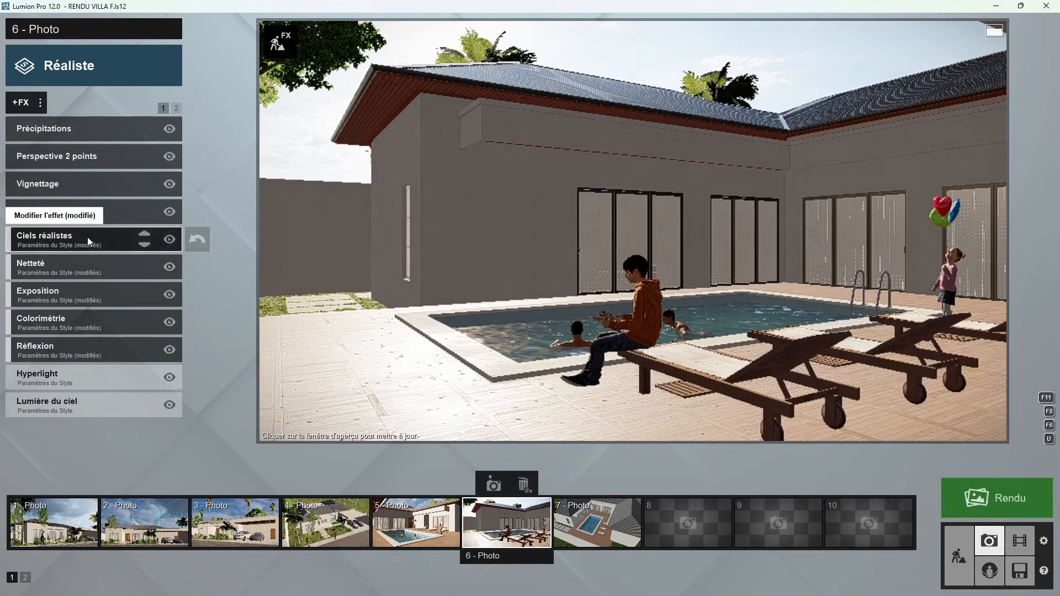
click(87, 237)
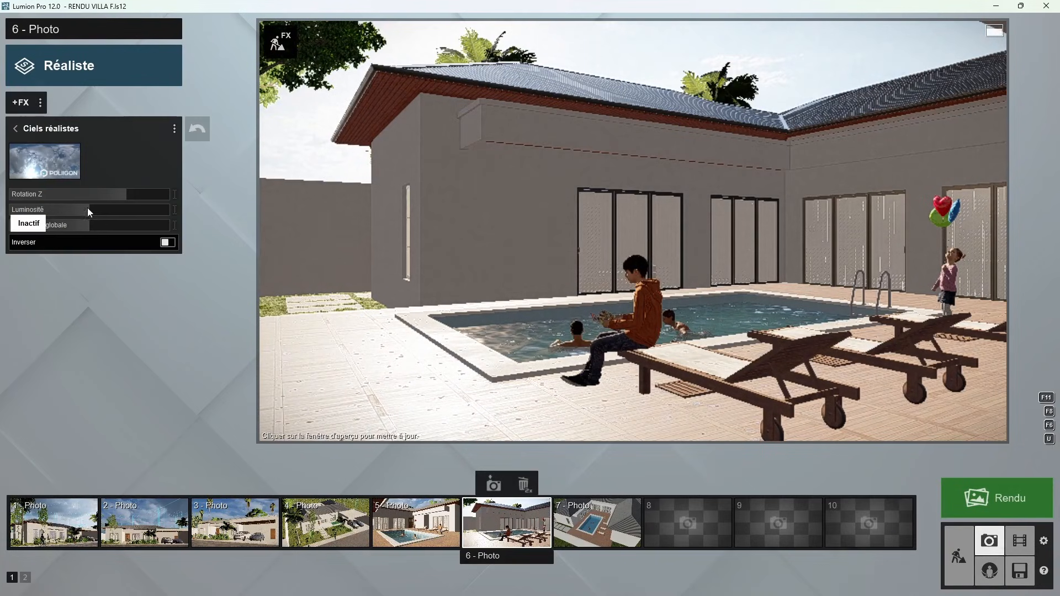
drag(125, 193, 160, 193)
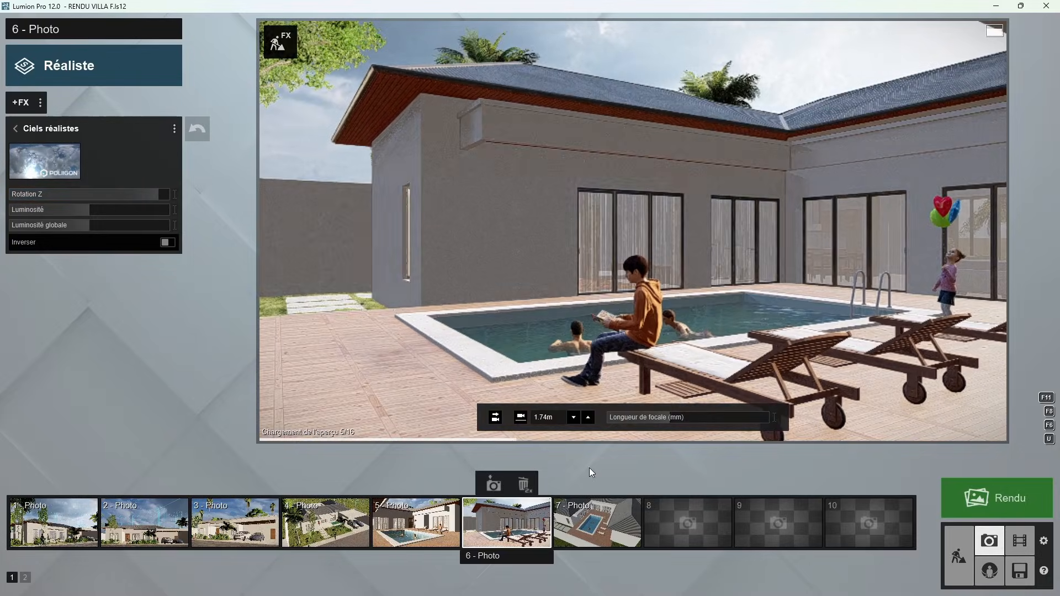
Step: Paste the copied effect list into photo 7 and set its Ciels réalistes Rotation Z to about -44.4°
click(594, 525)
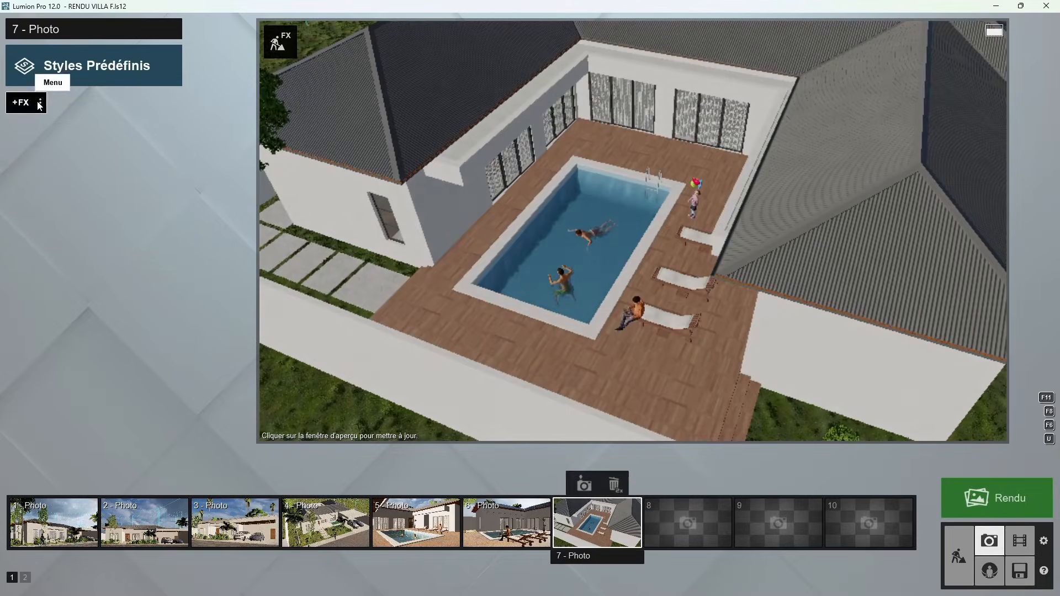
click(41, 102)
click(75, 103)
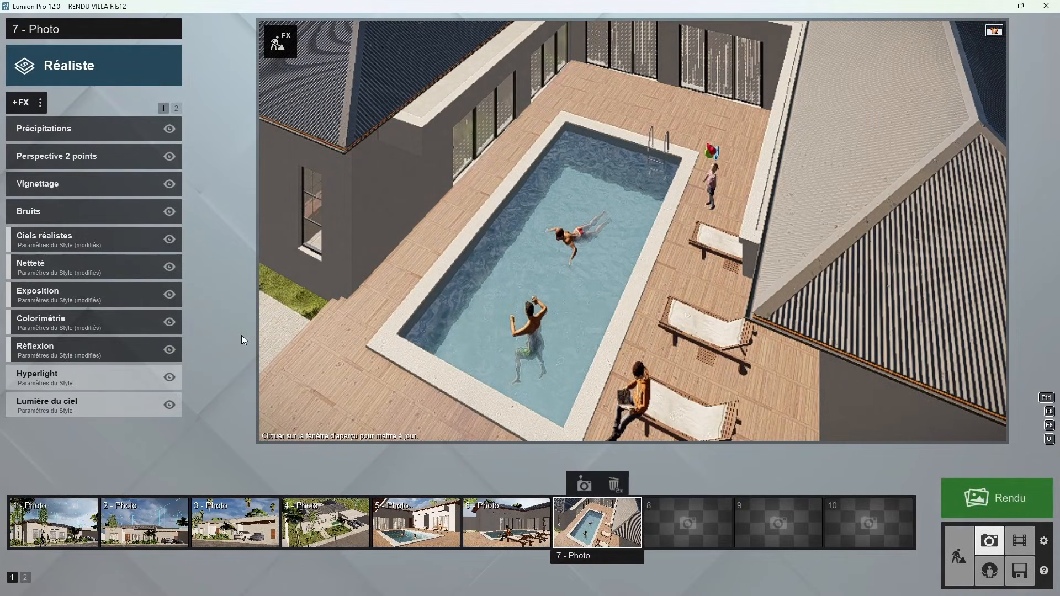
click(120, 247)
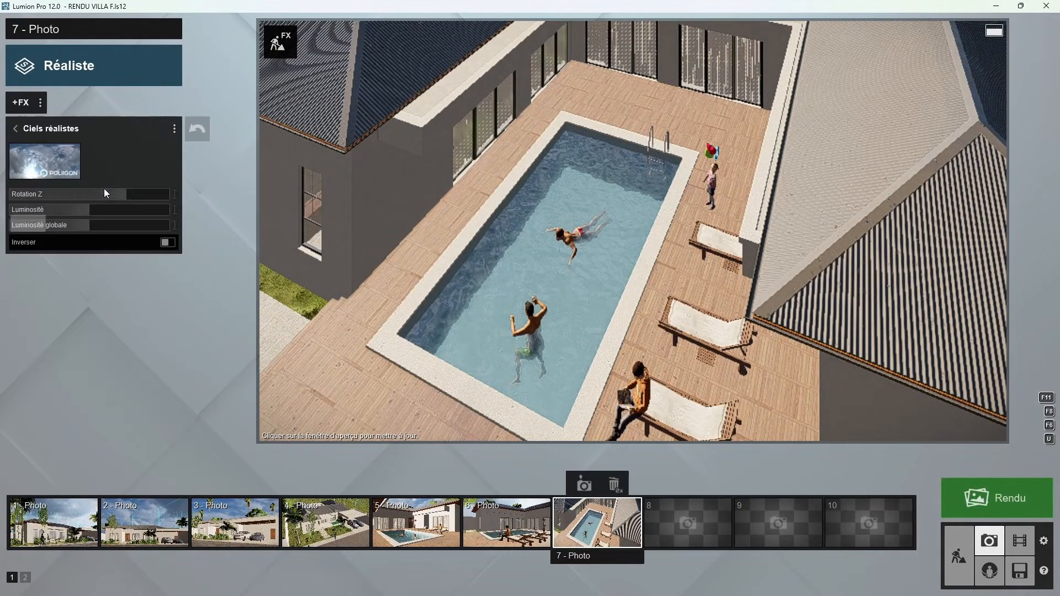
drag(127, 195, 70, 197)
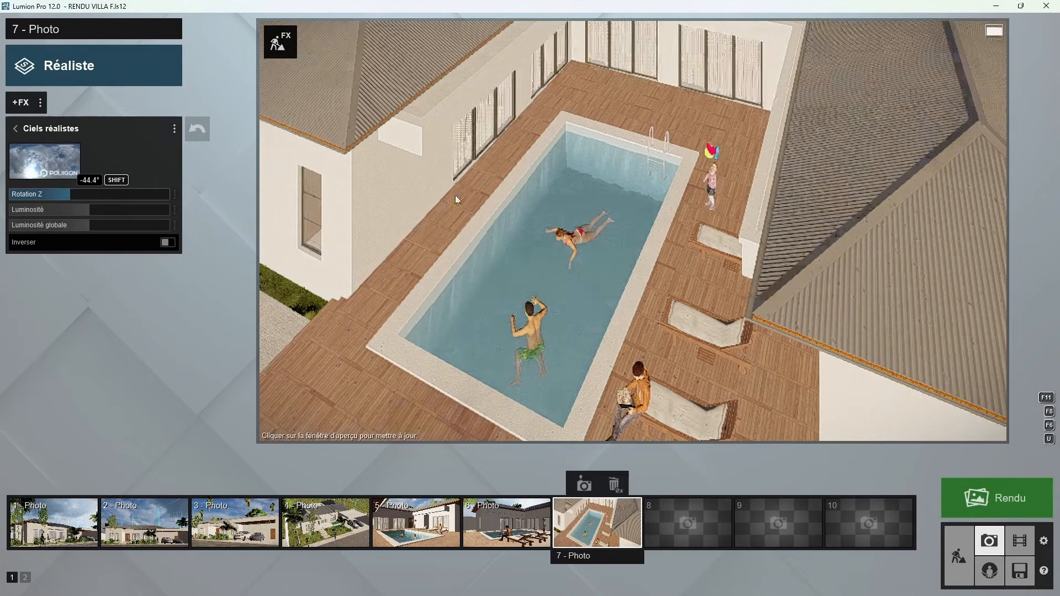
Step: Disable the Perspective 2 points effect of photo 7 and refresh its preview
click(15, 128)
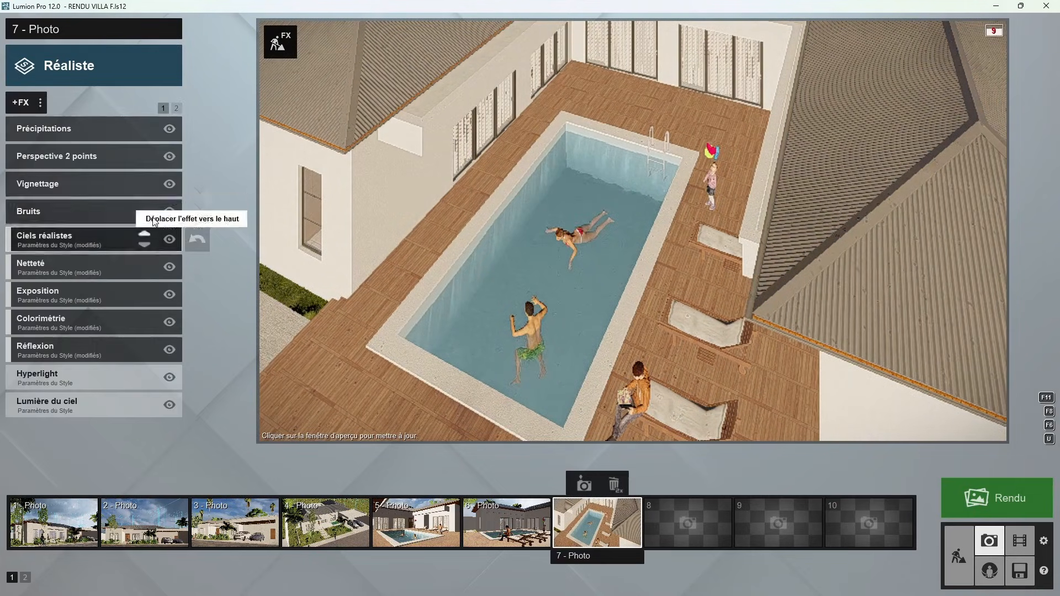
click(170, 156)
click(552, 307)
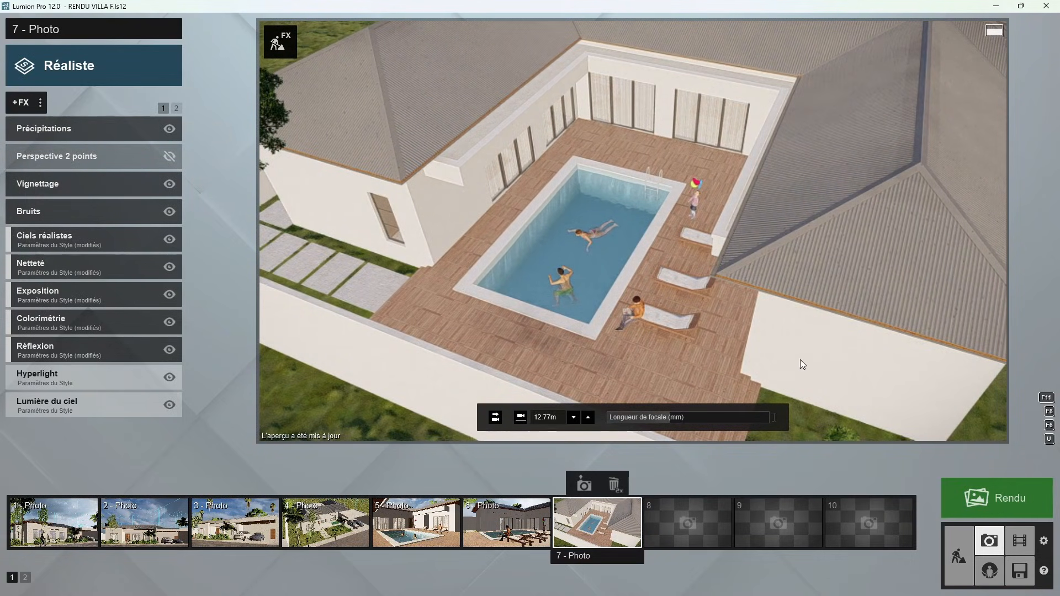
Step: Render all seven photos as a set in Full HD (1920x1080), saving them as JPG files under the name VILLA F
click(998, 505)
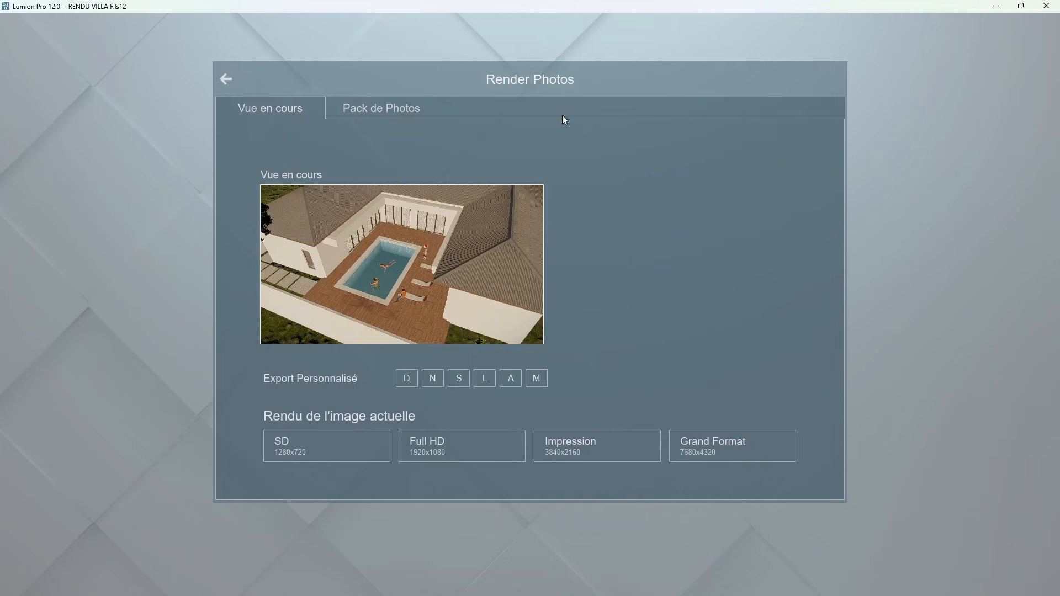
click(379, 109)
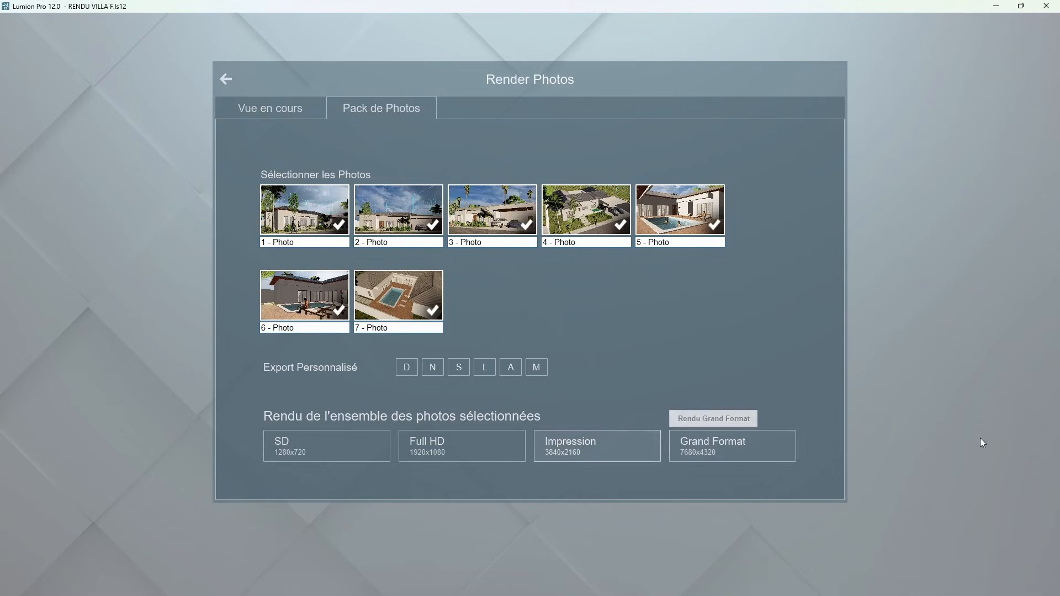
mouse_move(1045, 590)
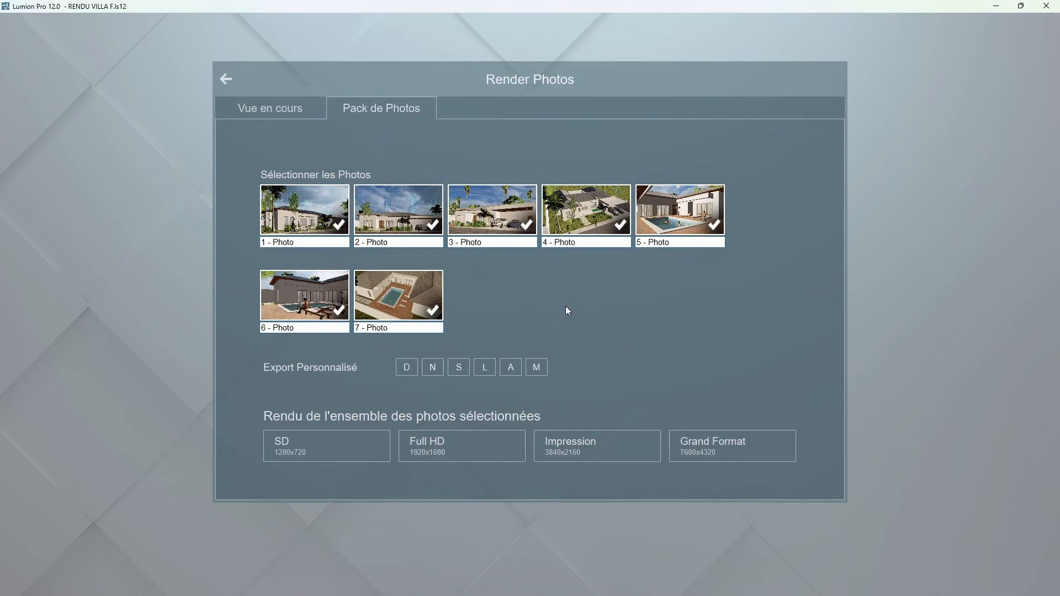
click(486, 445)
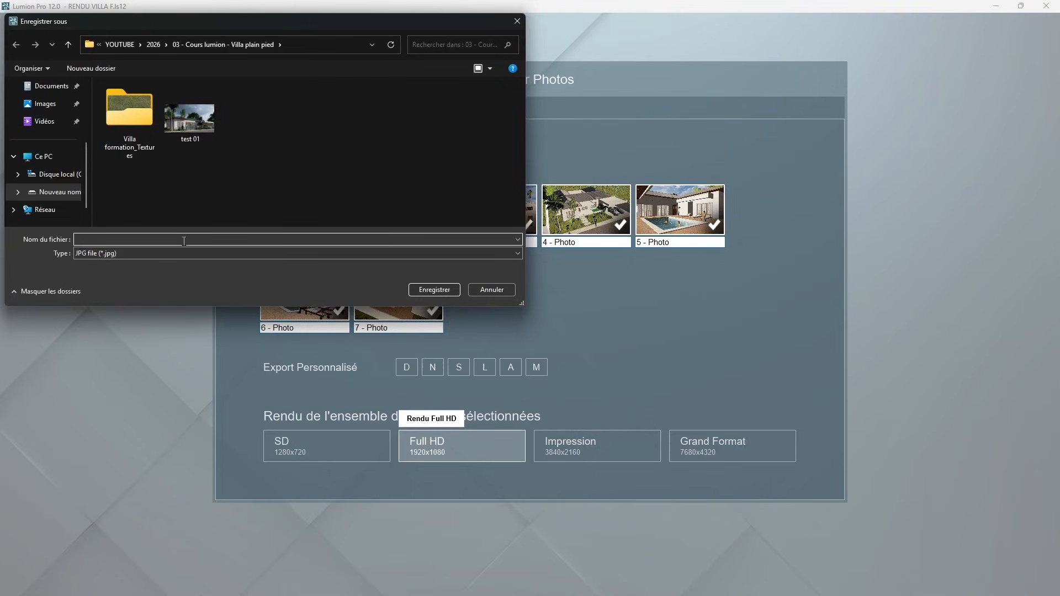
text(VILLA F)
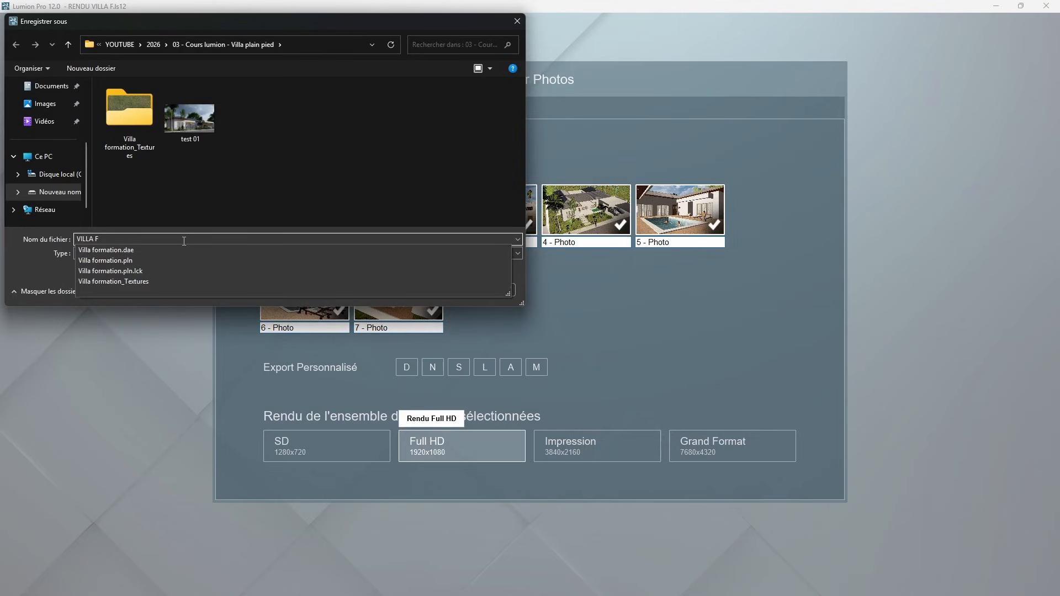
click(253, 175)
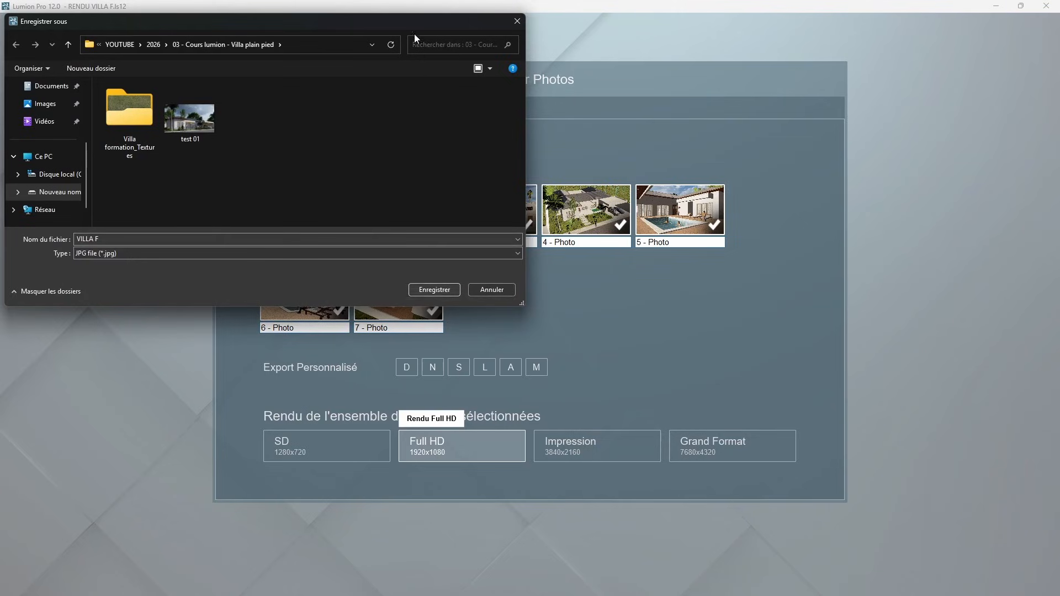
click(423, 290)
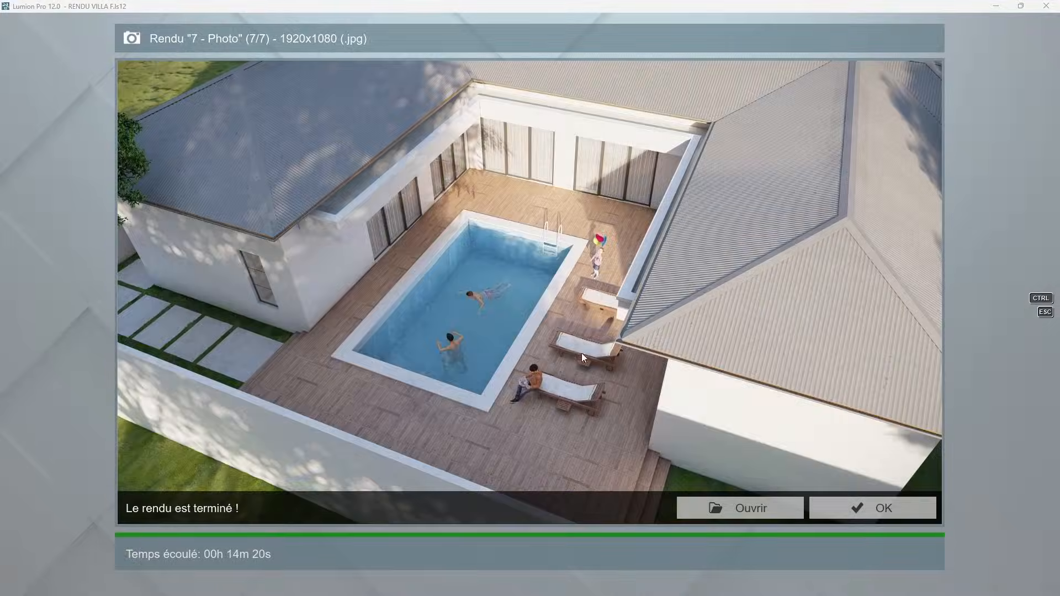
Step: Close the finished render, save the project under its existing file name and quit Lumion
click(872, 518)
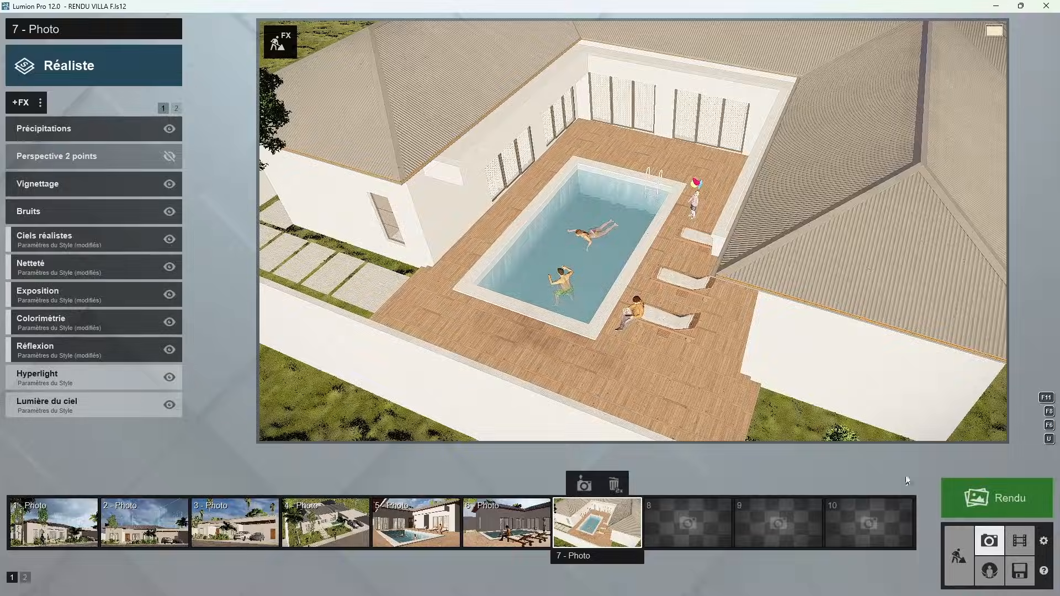
click(1019, 572)
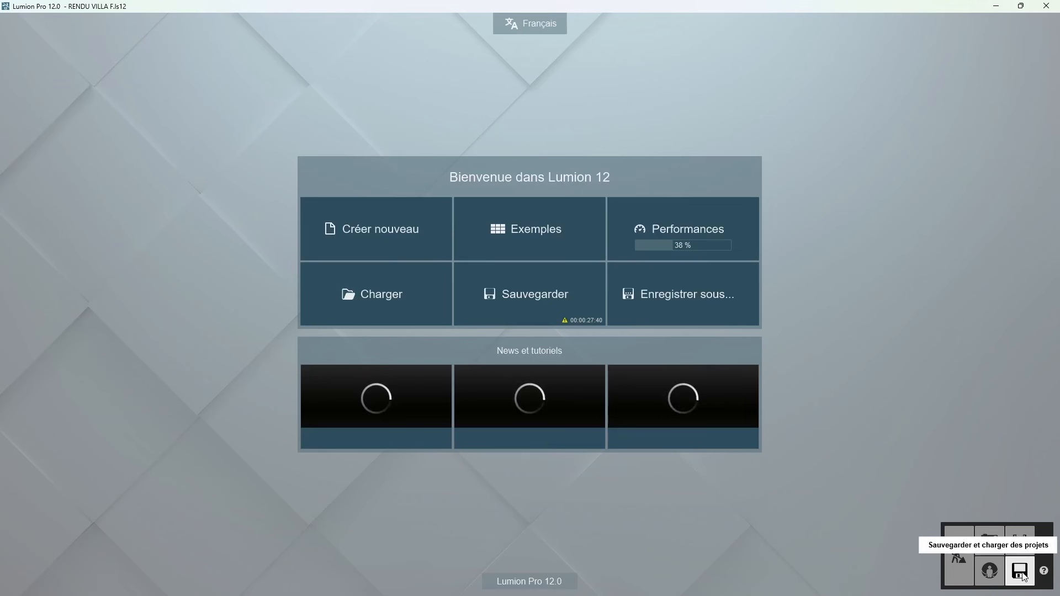
click(547, 298)
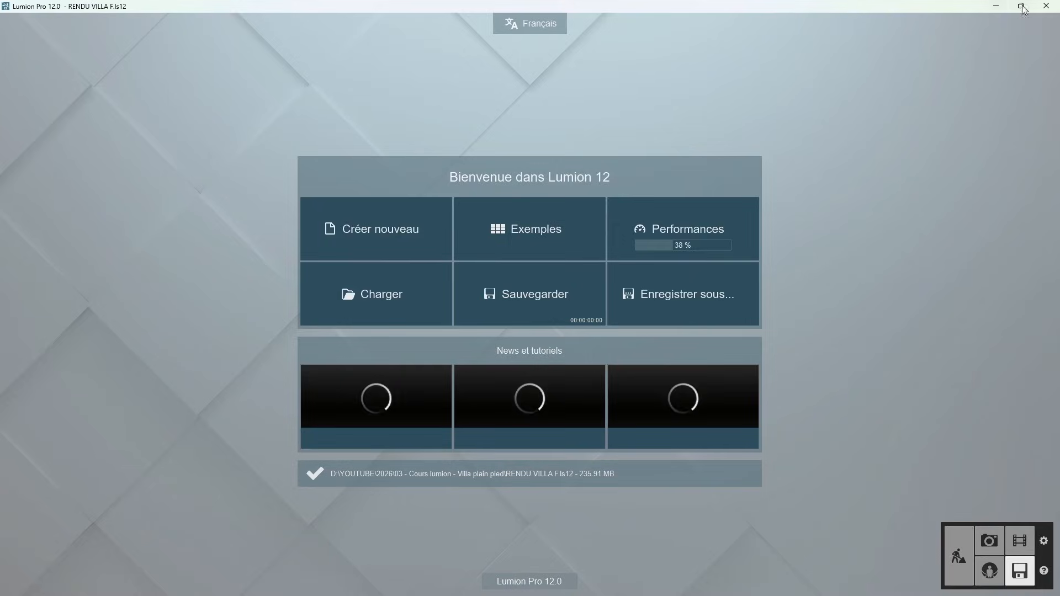
click(1046, 6)
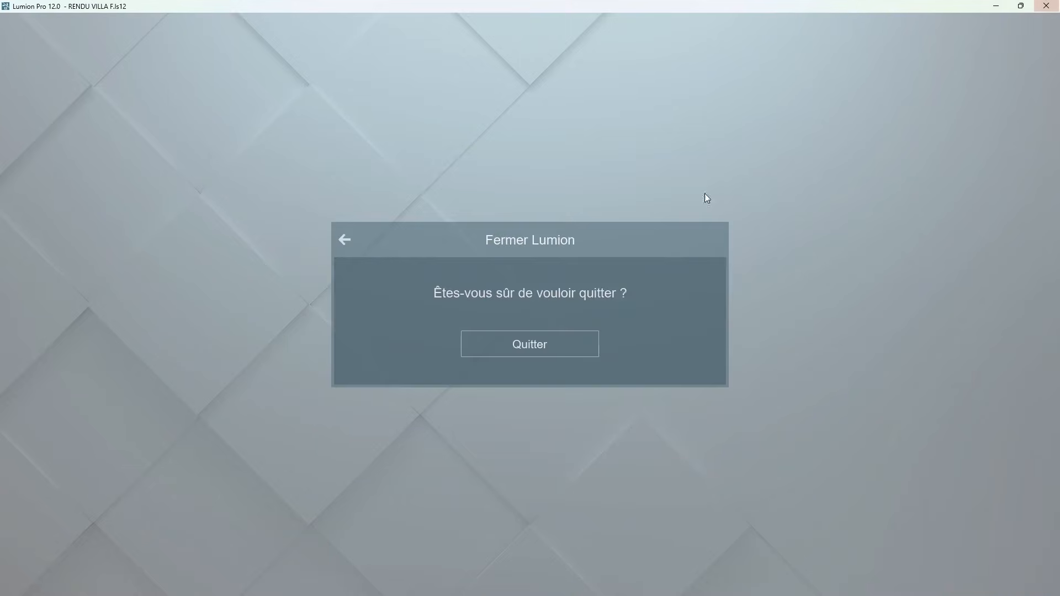
click(566, 344)
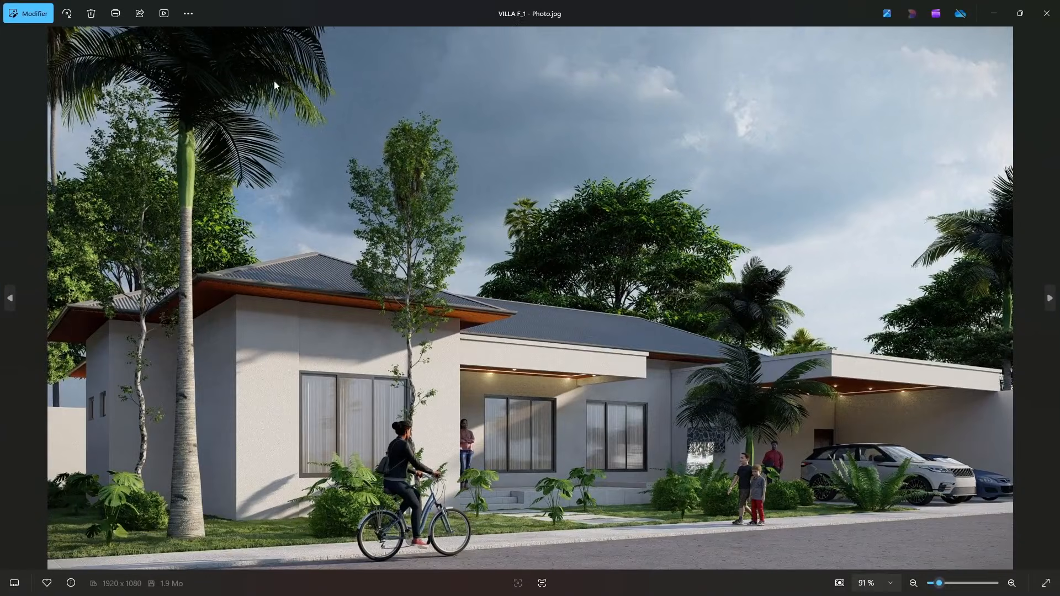
Step: In the image viewer, play a slideshow of the renders starting from VILLA F_1 - Photo.jpg
click(166, 14)
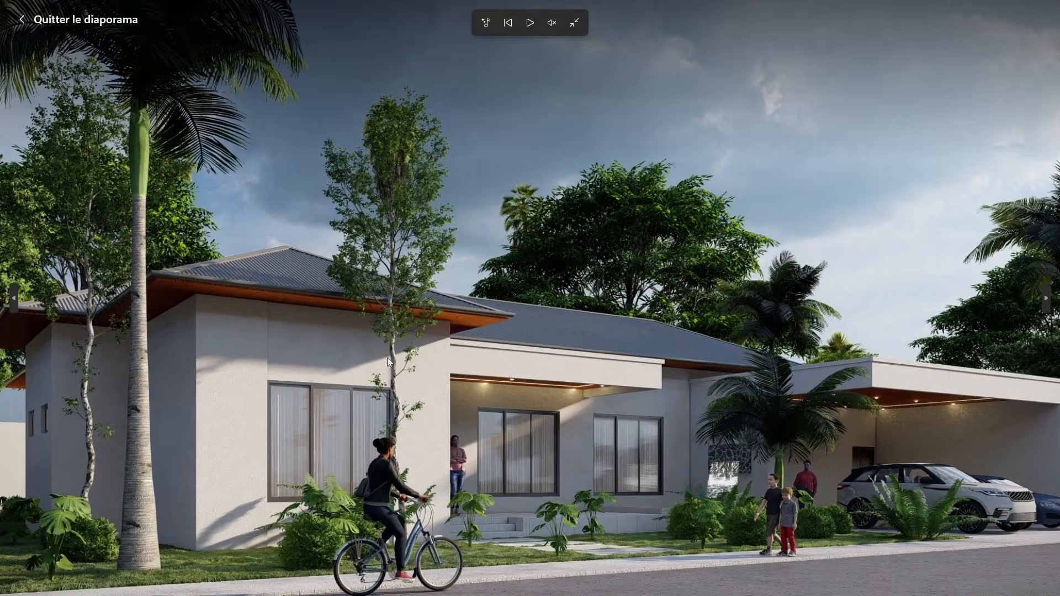
click(527, 28)
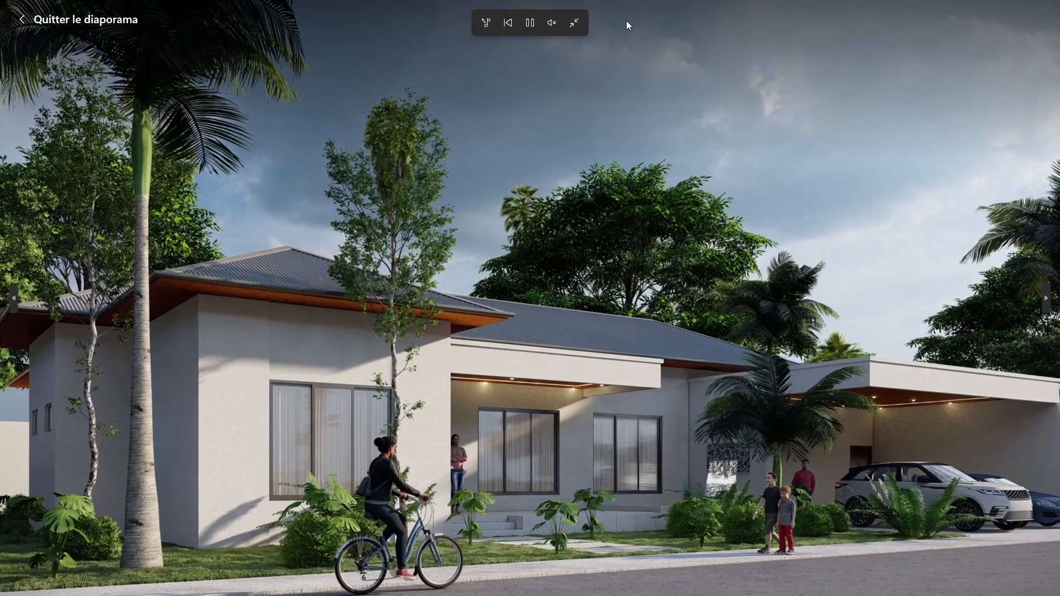